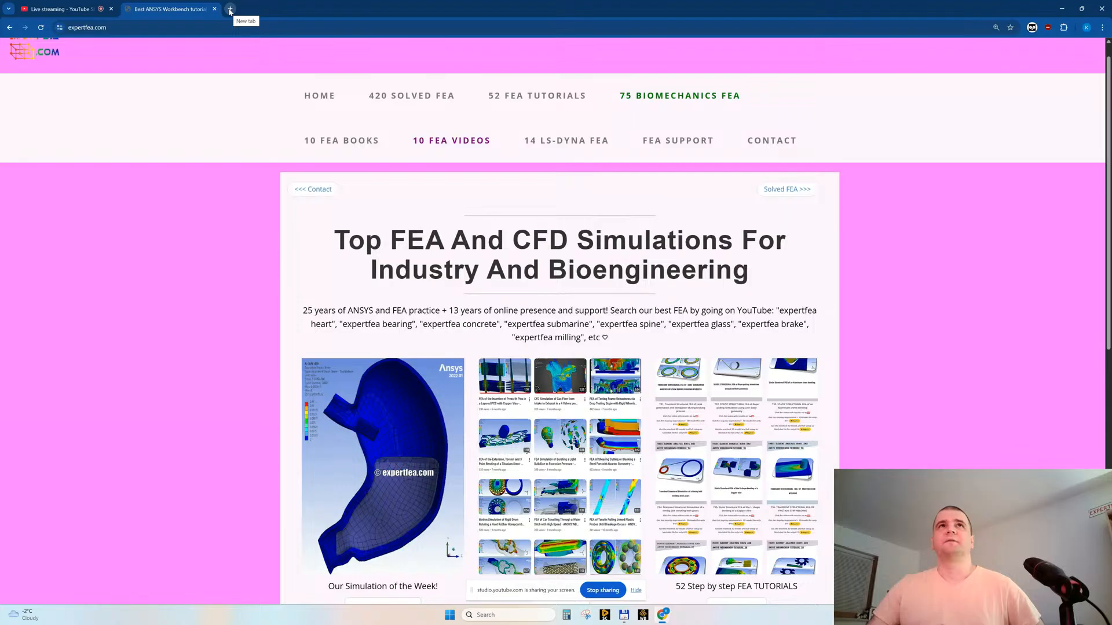
- Search Google Images for "stress strain curve" and open the Wikipedia stress-strain diagram
left_click(642, 616)
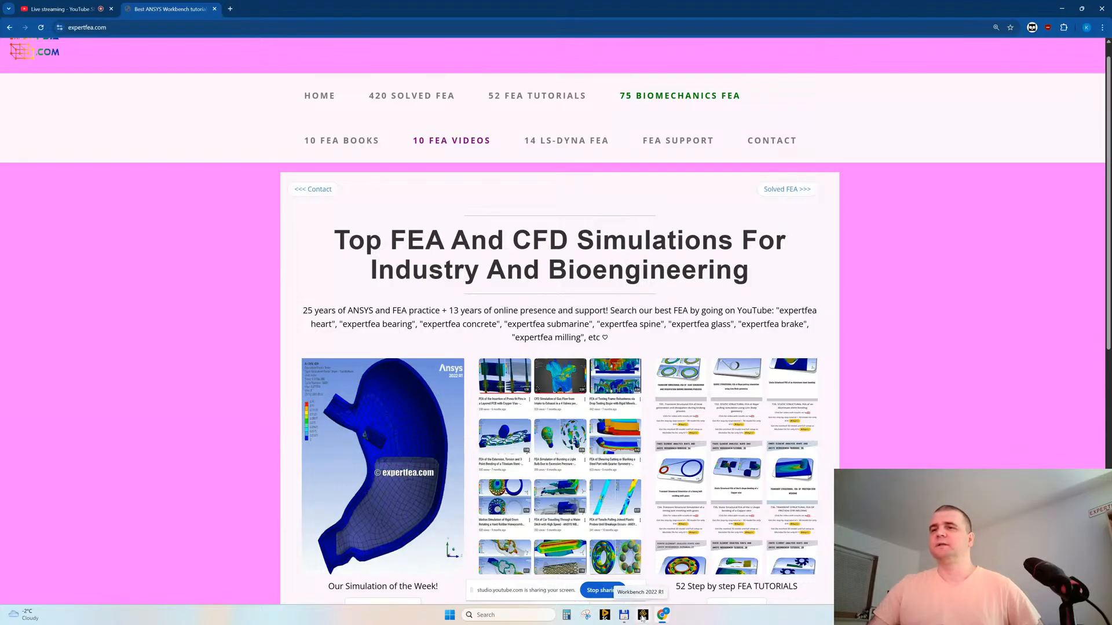
left_click(229, 8)
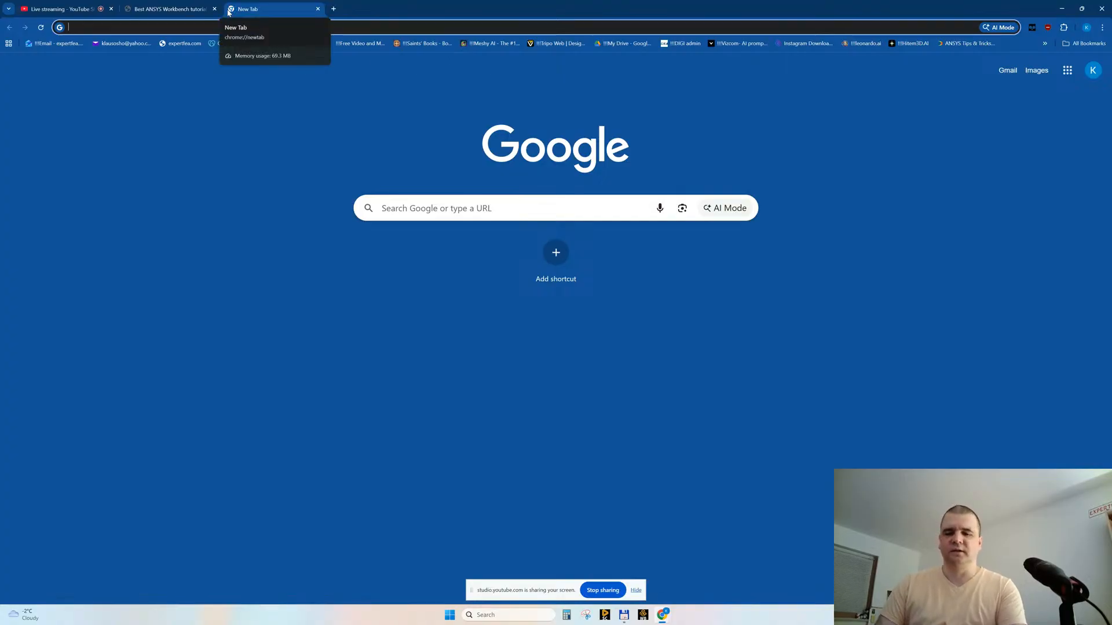
type("stresss")
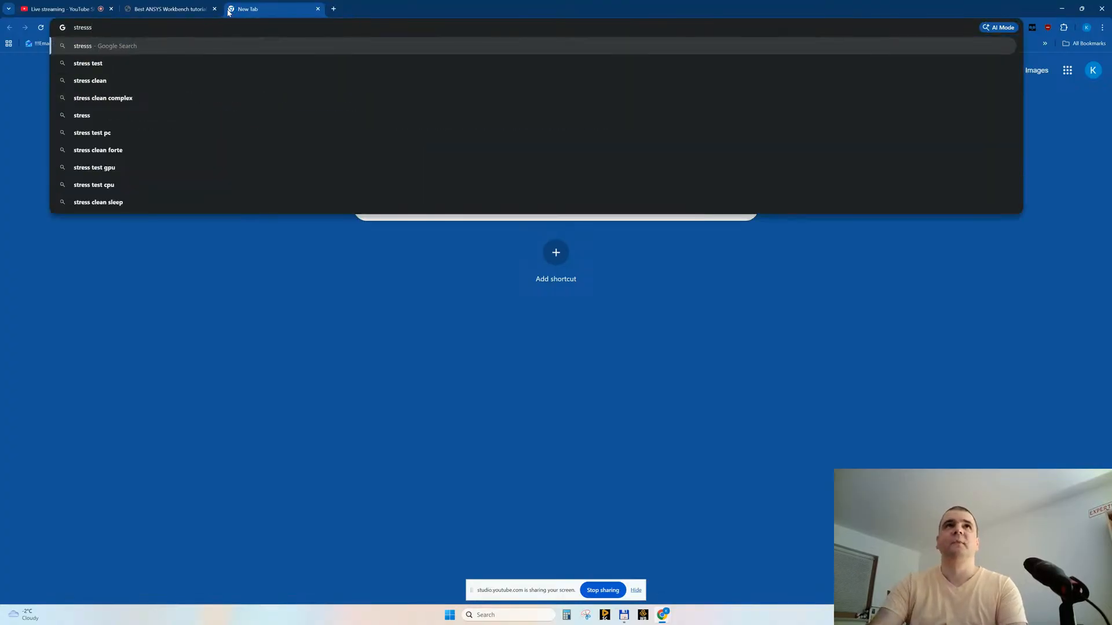
key("BackSpace")
type("strain")
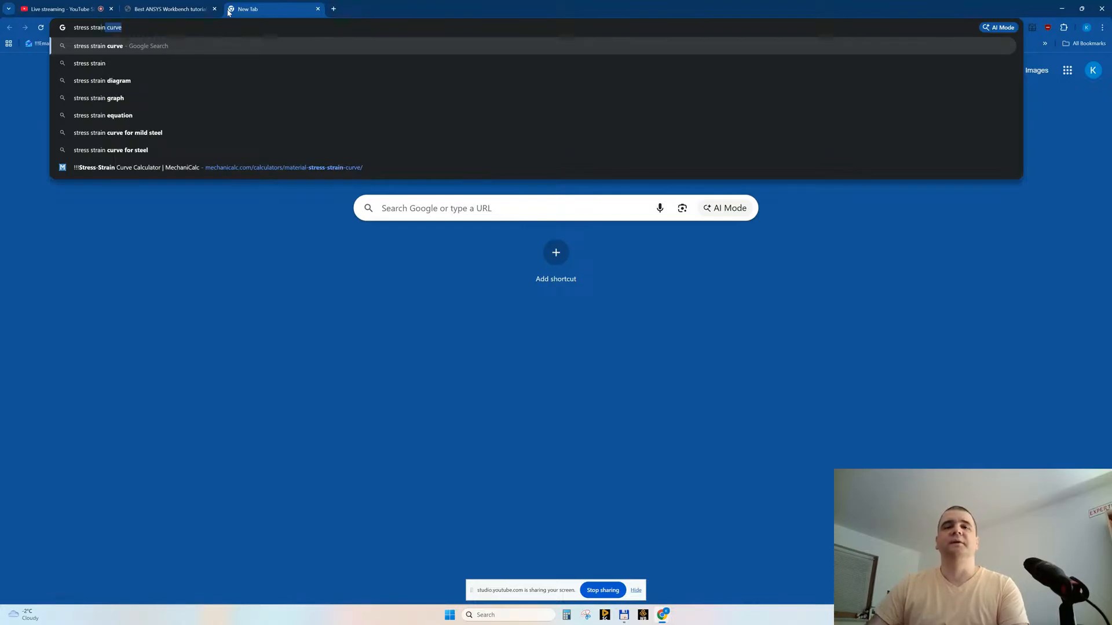
key("Return")
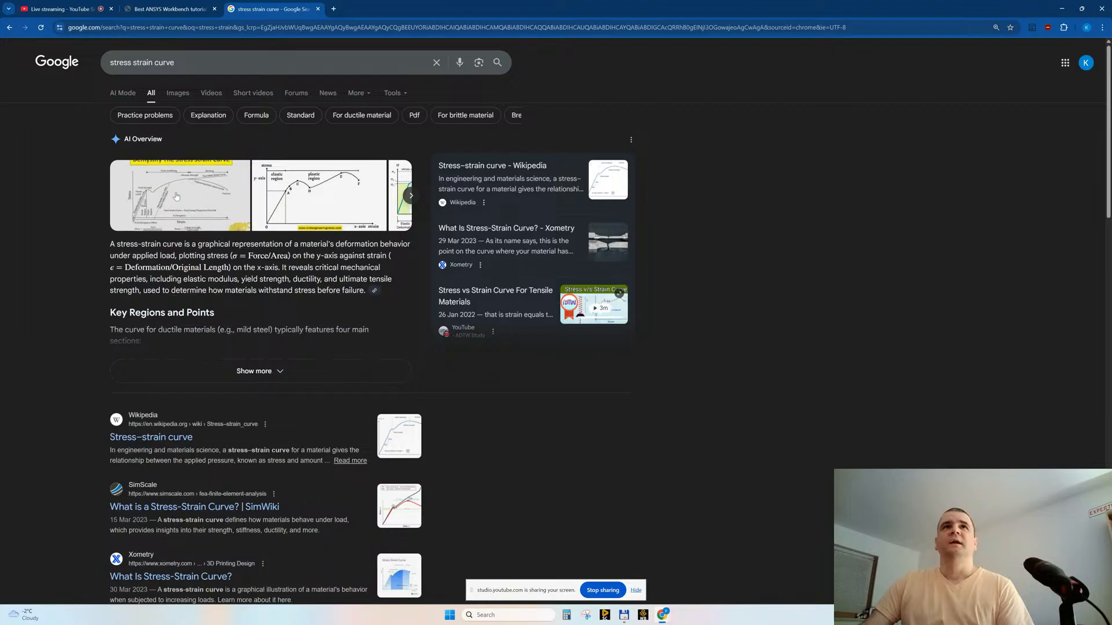
left_click(175, 94)
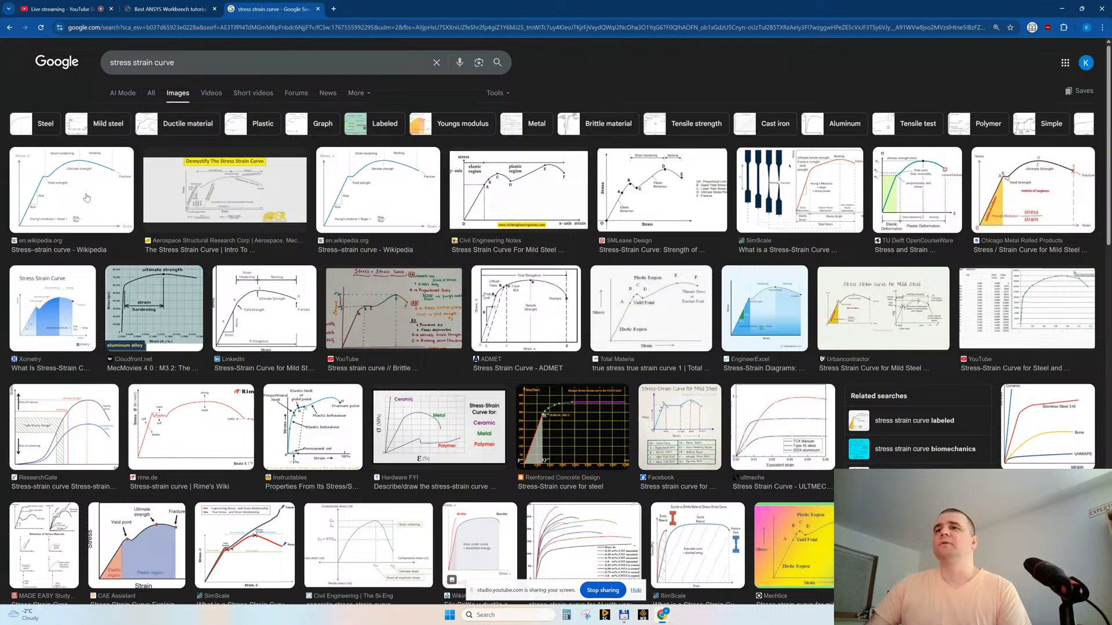
left_click(55, 206)
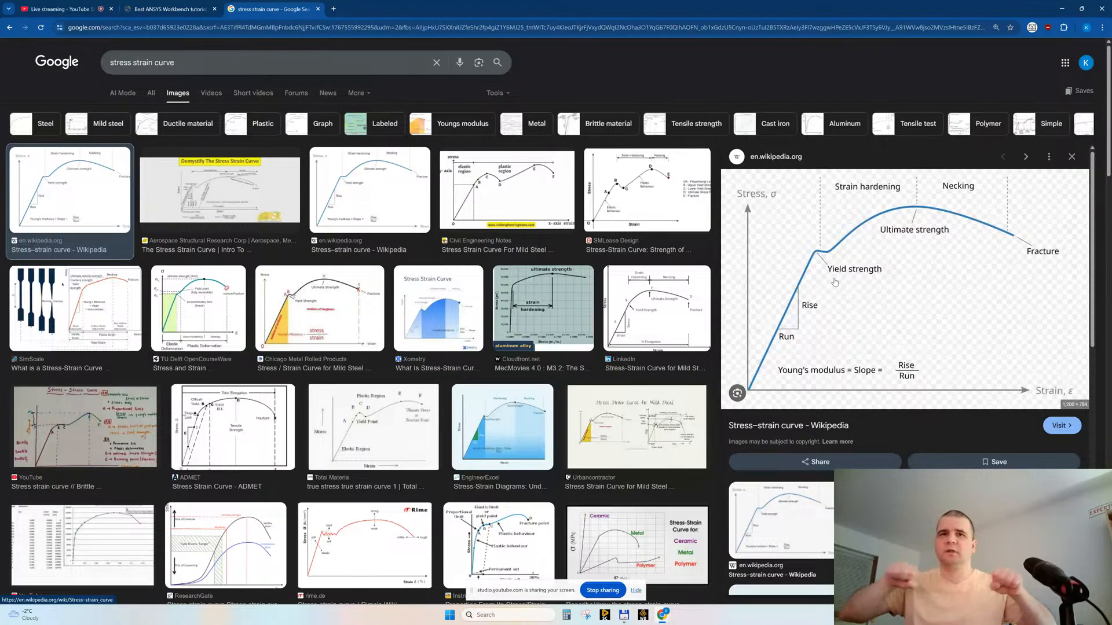
- Look up images of "extension probe" in a new browser tab, and return to the Wikipedia stress-strain diagram
left_click(334, 9)
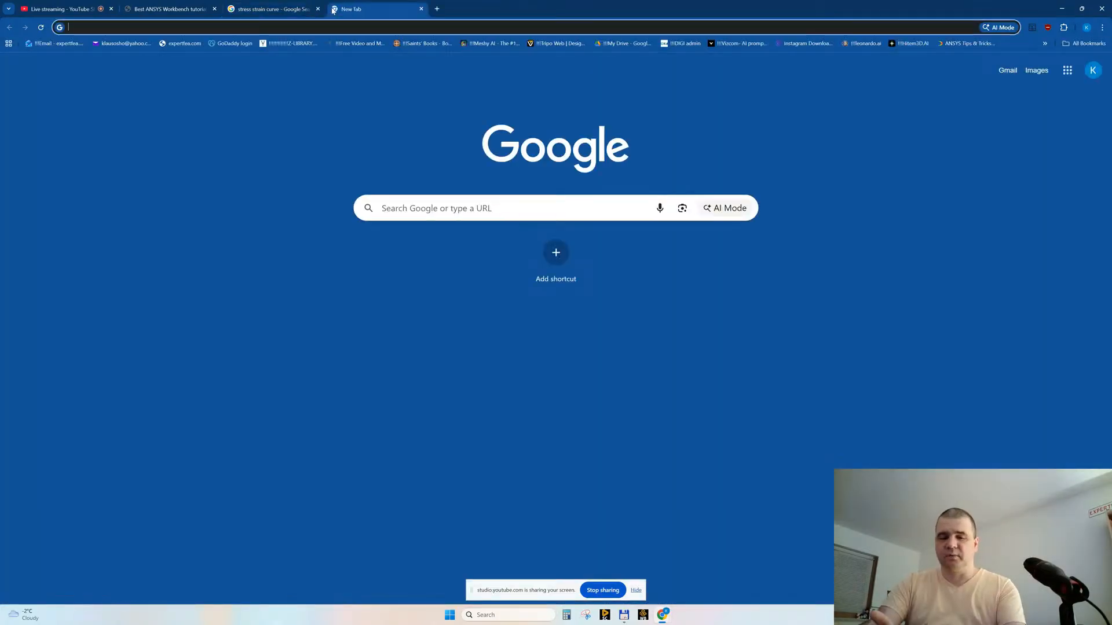
type("ex")
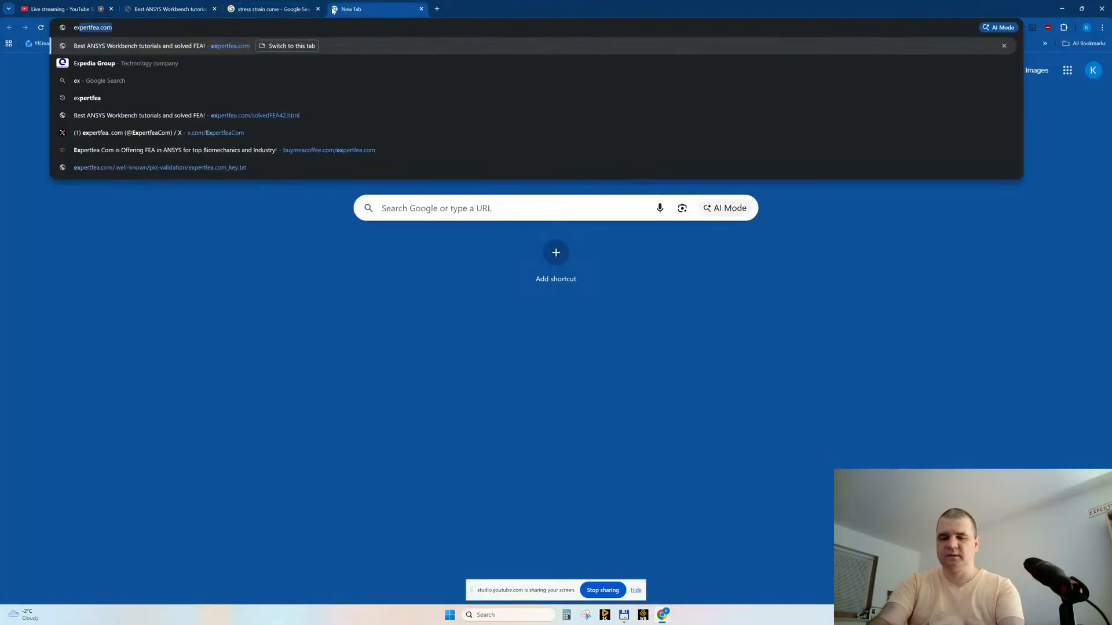
type("tension probe")
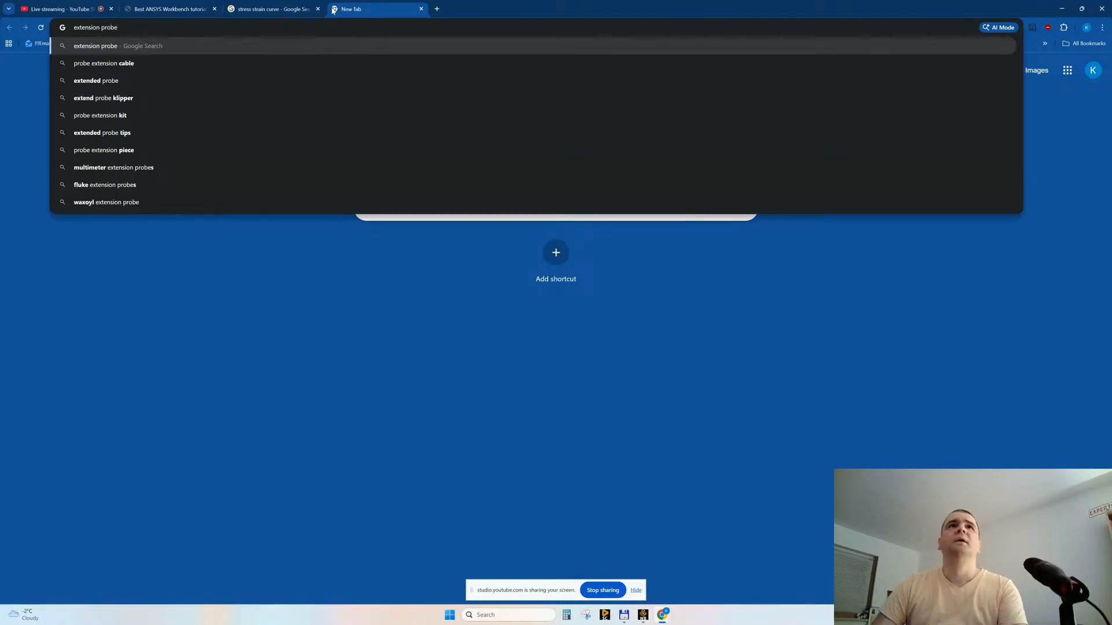
key("Return")
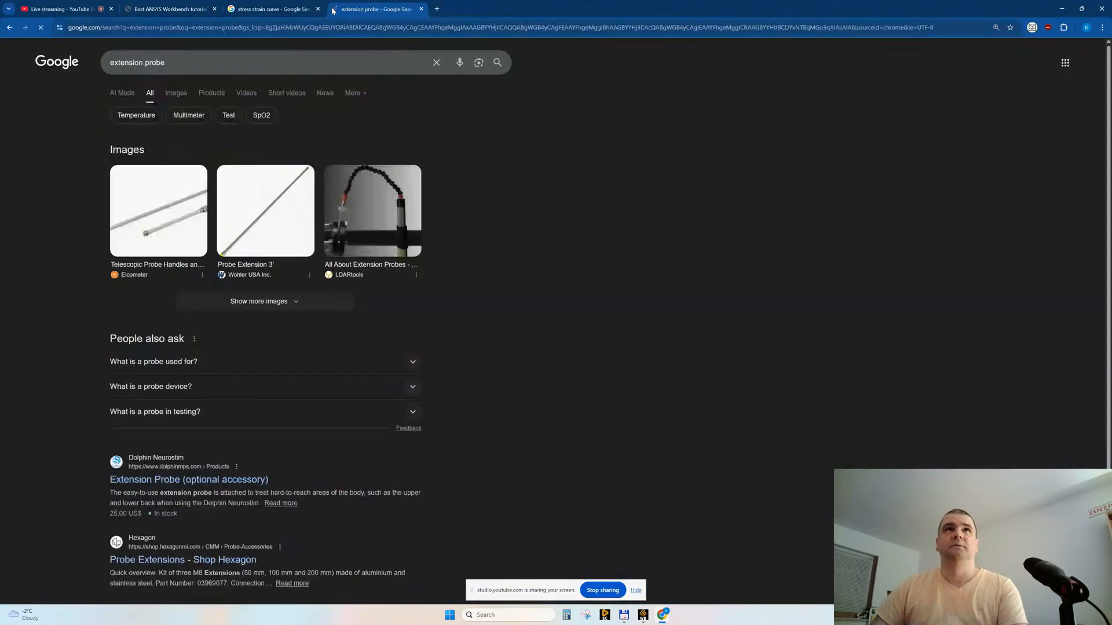
left_click(169, 94)
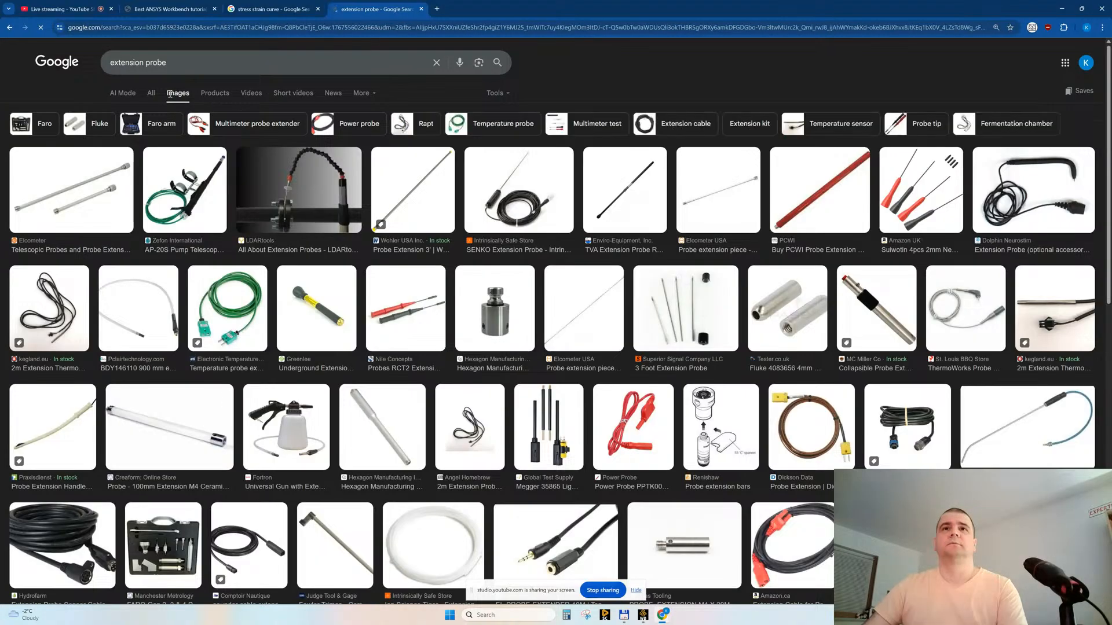
left_click(262, 11)
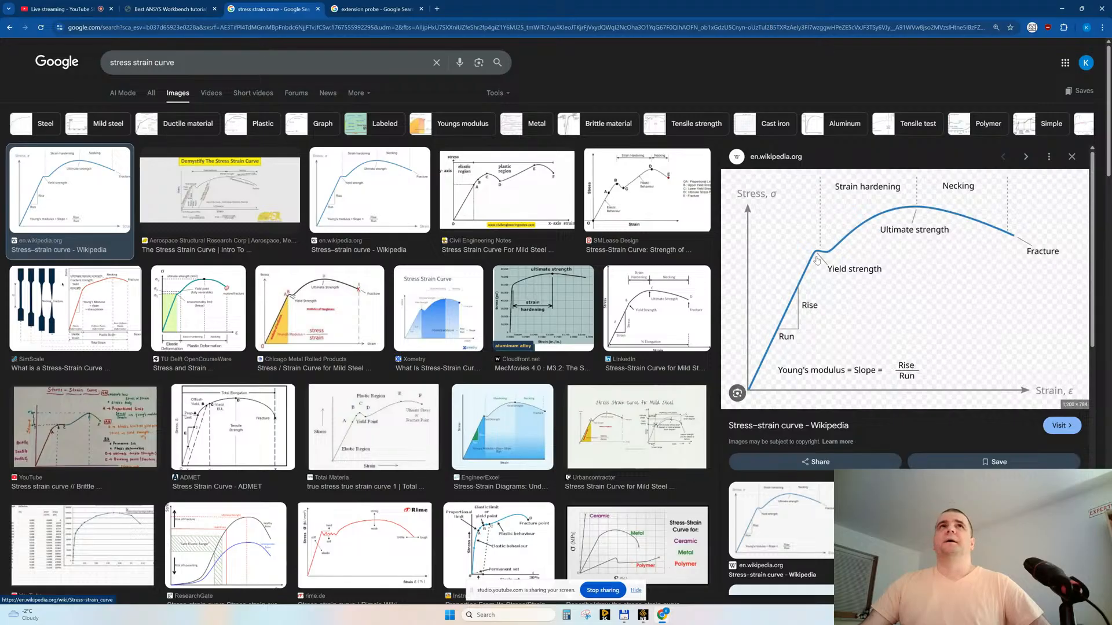
- Switch to Workbench, create a standalone Static Structural system and open its geometry in SpaceClaim
left_click(642, 615)
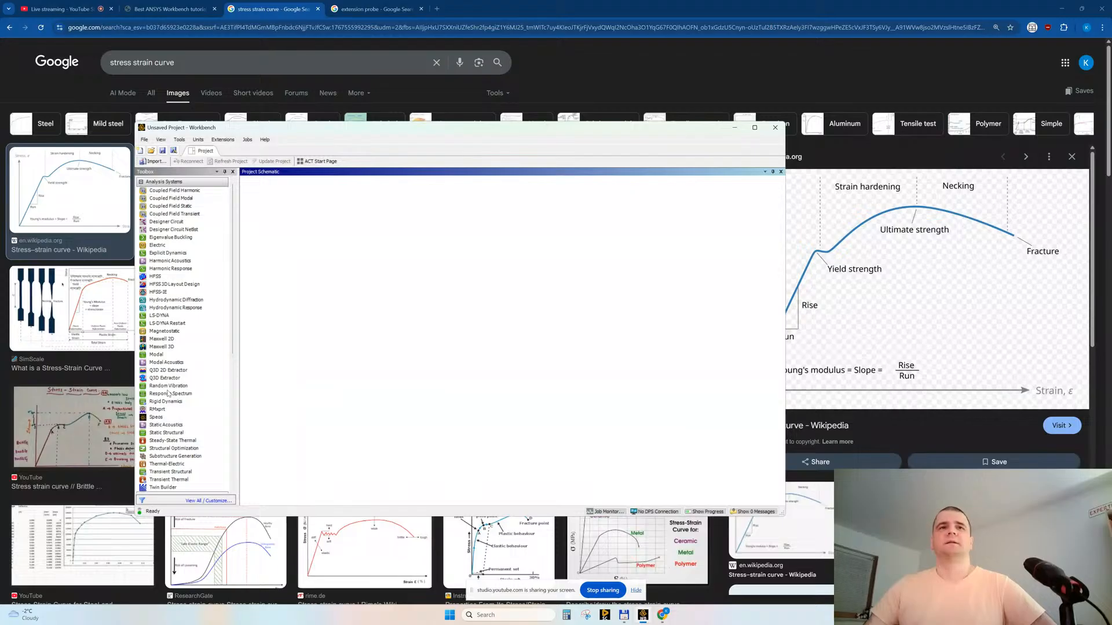
left_click_drag(167, 433, 295, 218)
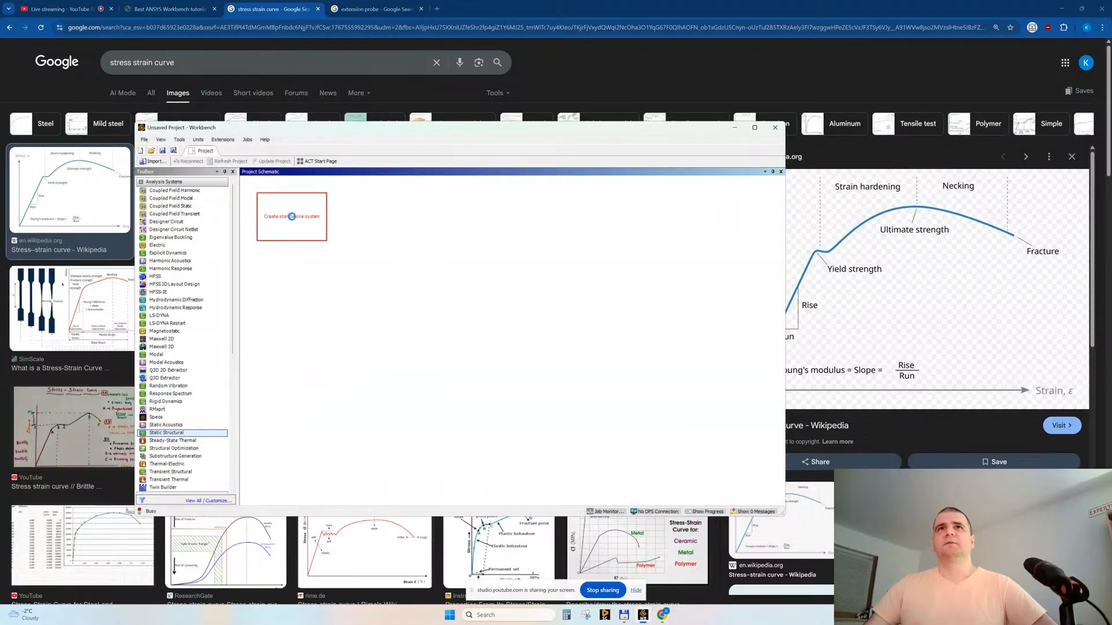
left_click_drag(291, 216, 292, 219)
left_click(306, 228)
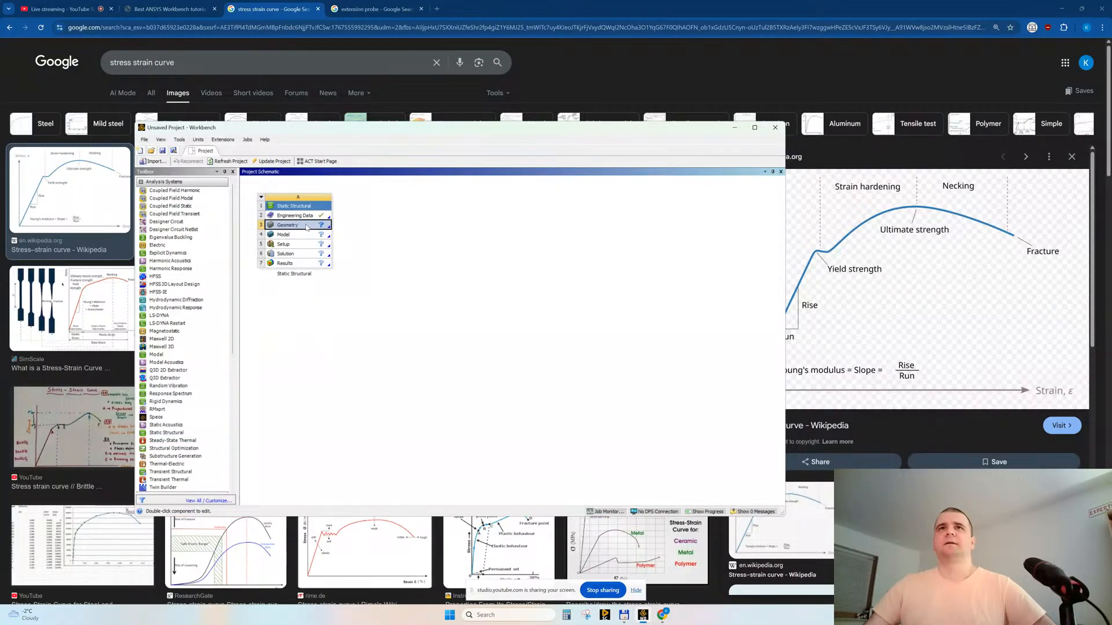
right_click(306, 228)
left_click(369, 231)
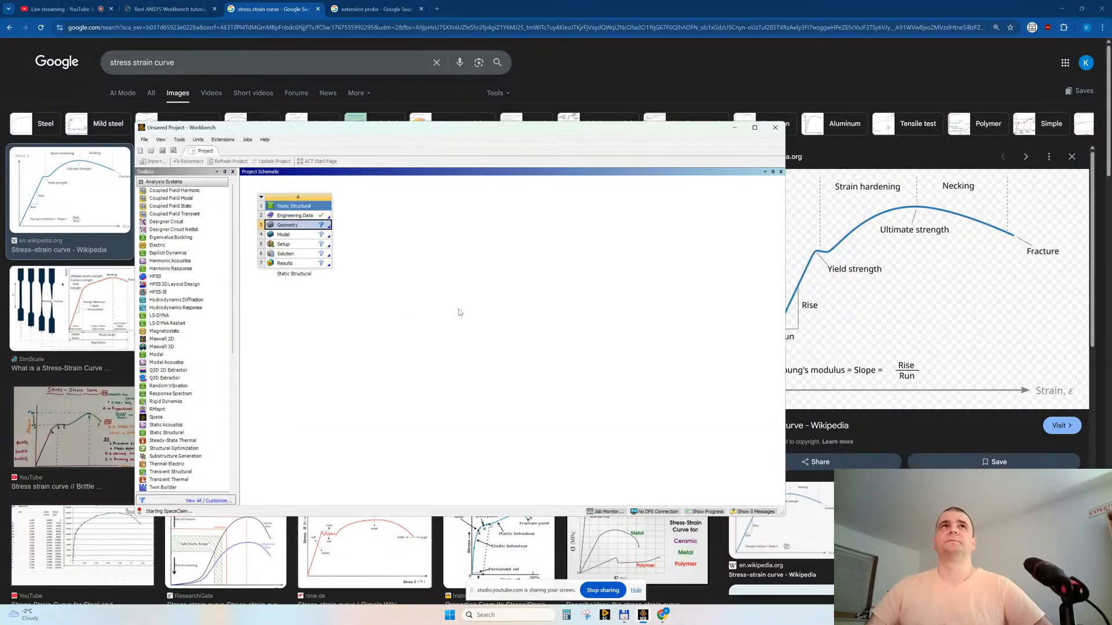
- Close the extension probe search in the browser and examine the Instructables and Physics Complete stress-strain diagrams
left_click(50, 12)
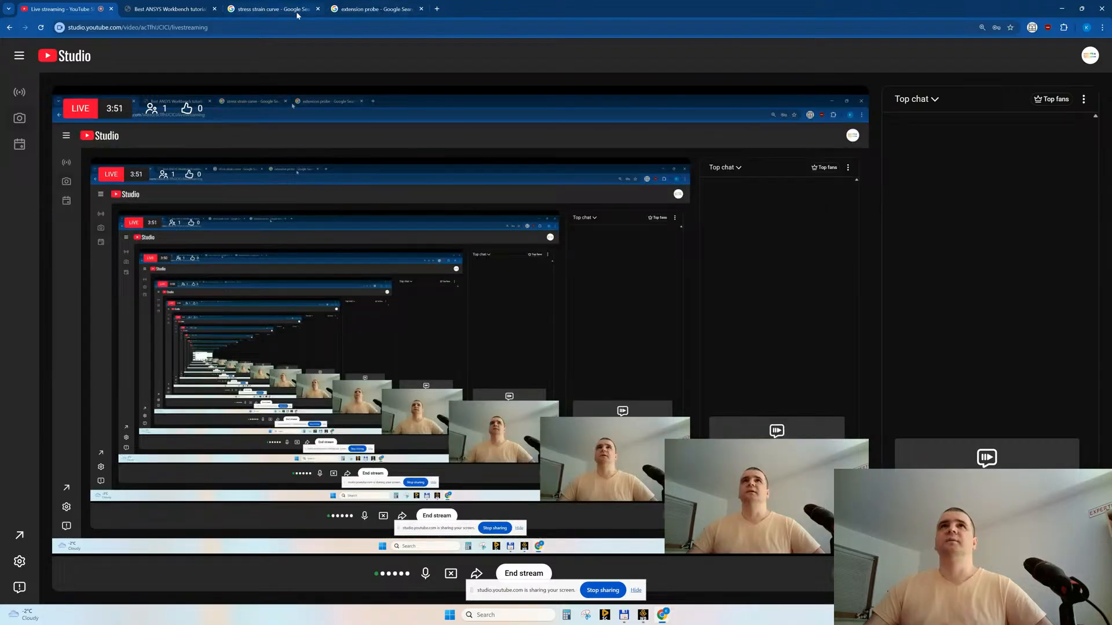
left_click(288, 11)
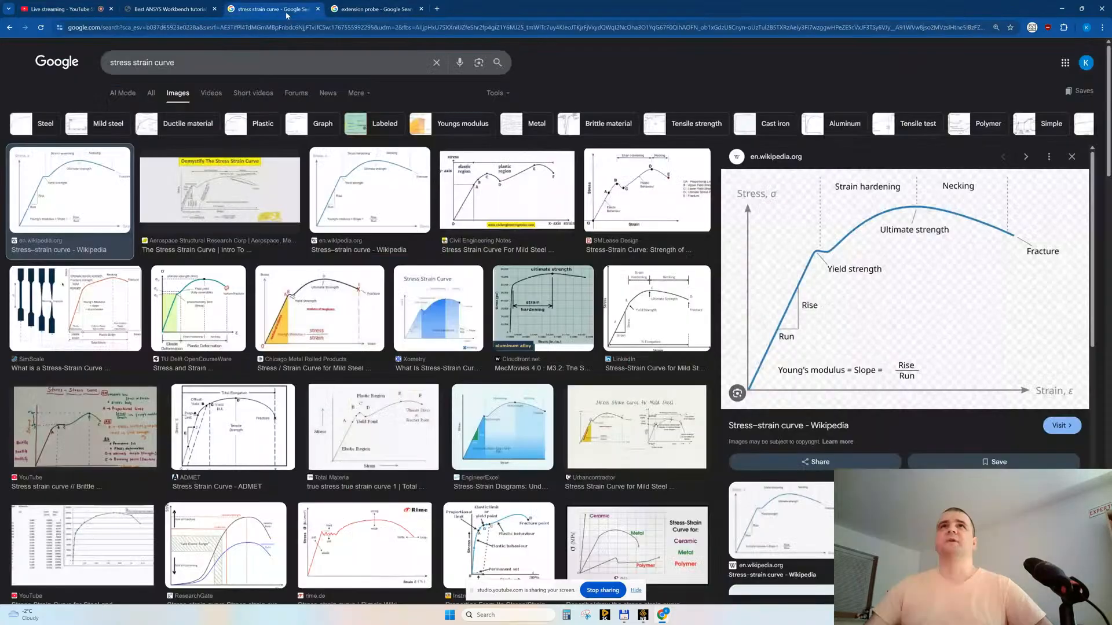
middle_click(375, 13)
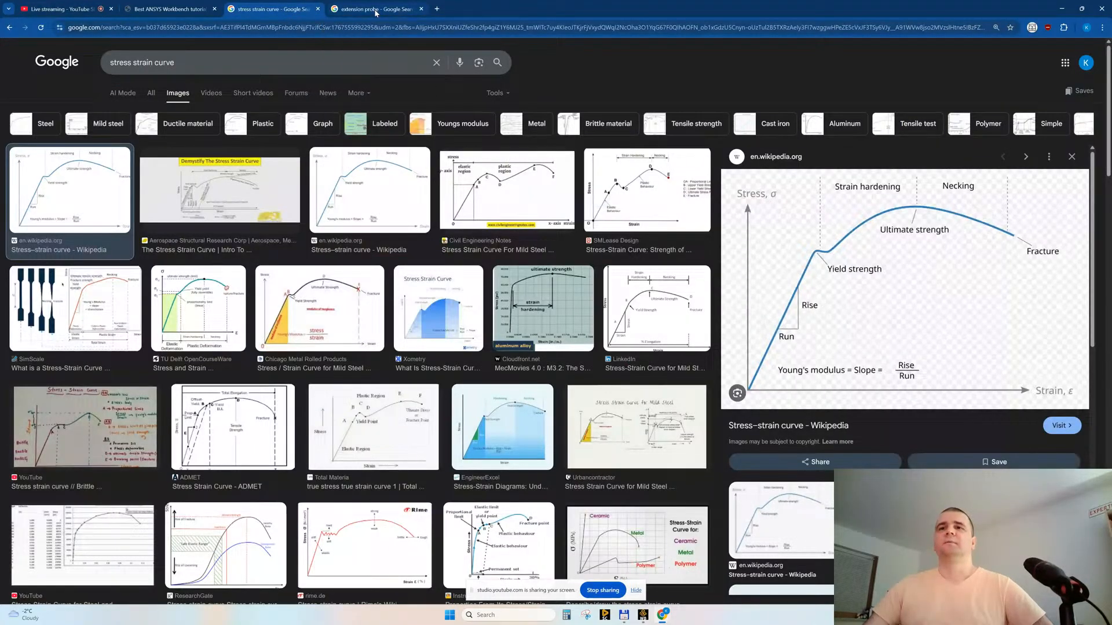
left_click(642, 616)
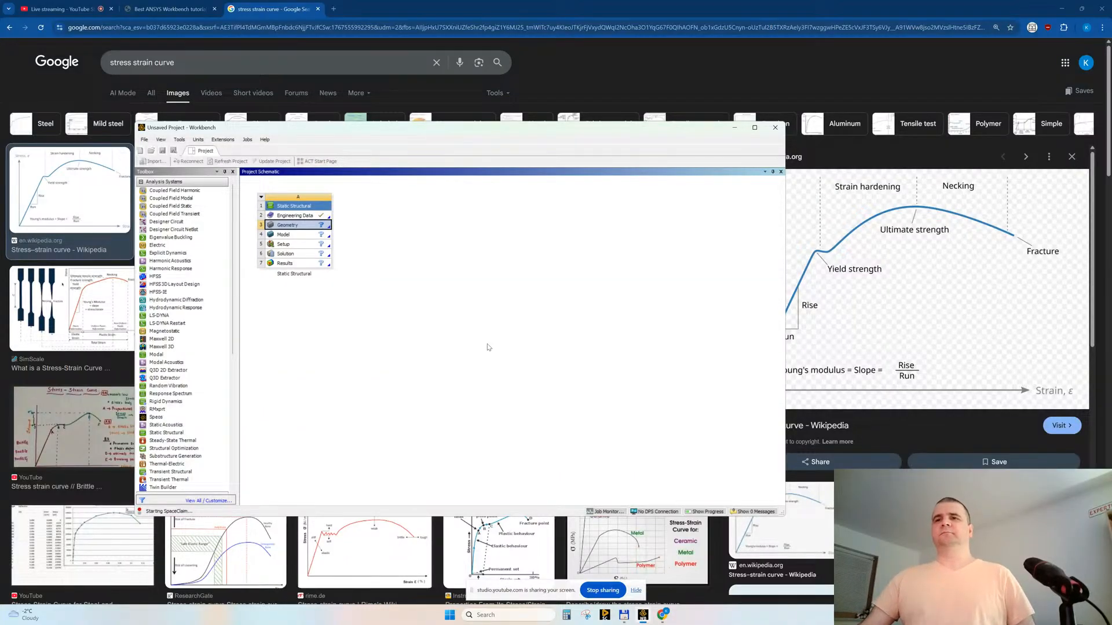
left_click(628, 6)
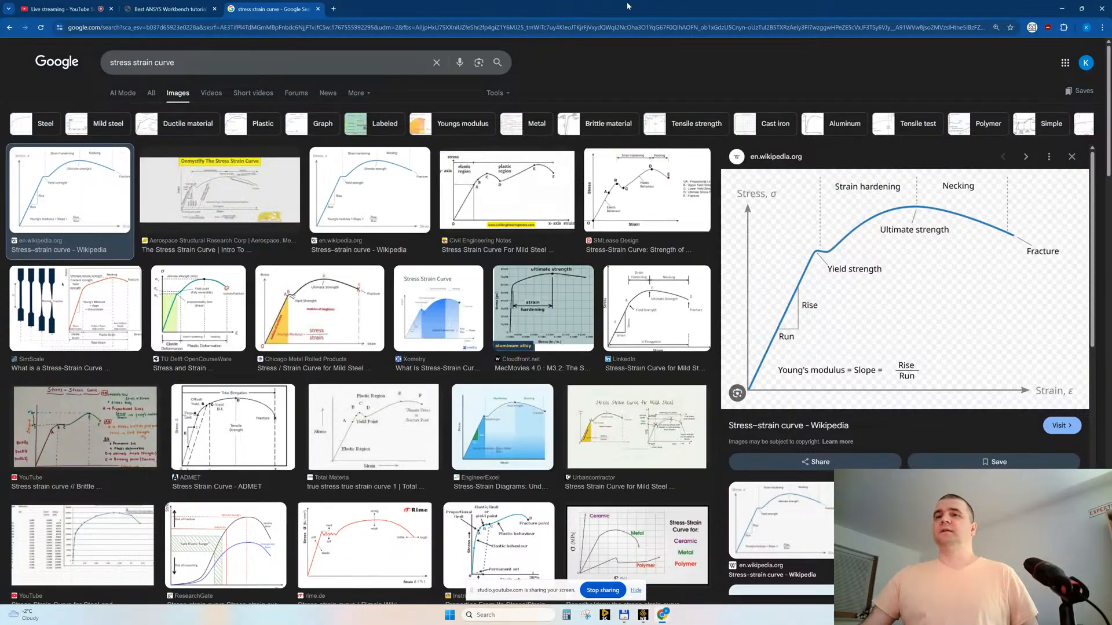
left_click(480, 538)
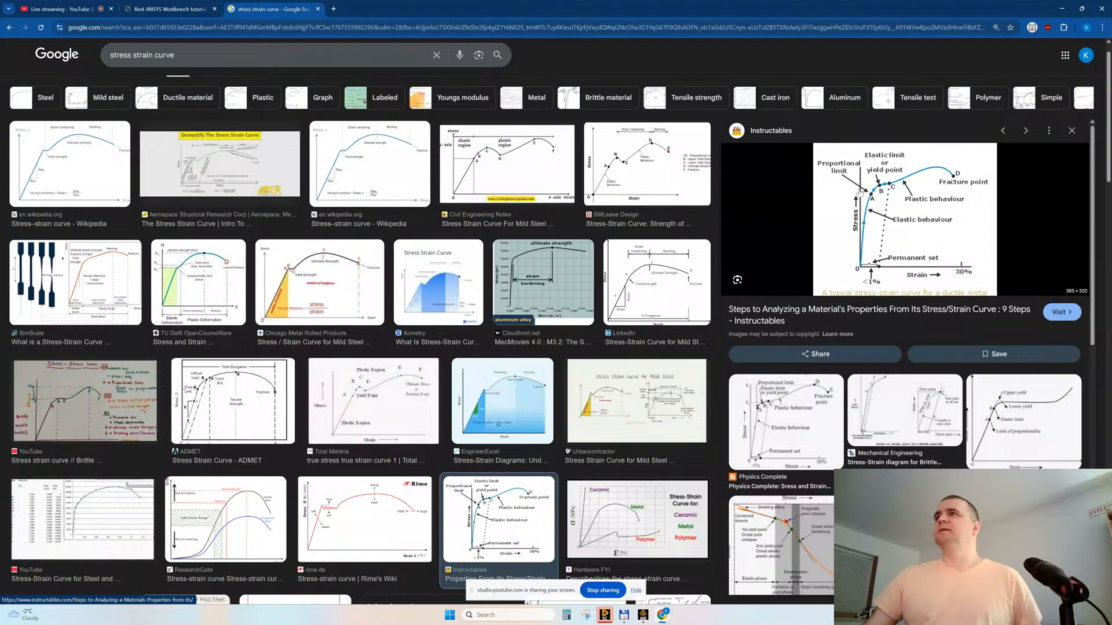
left_click(779, 412)
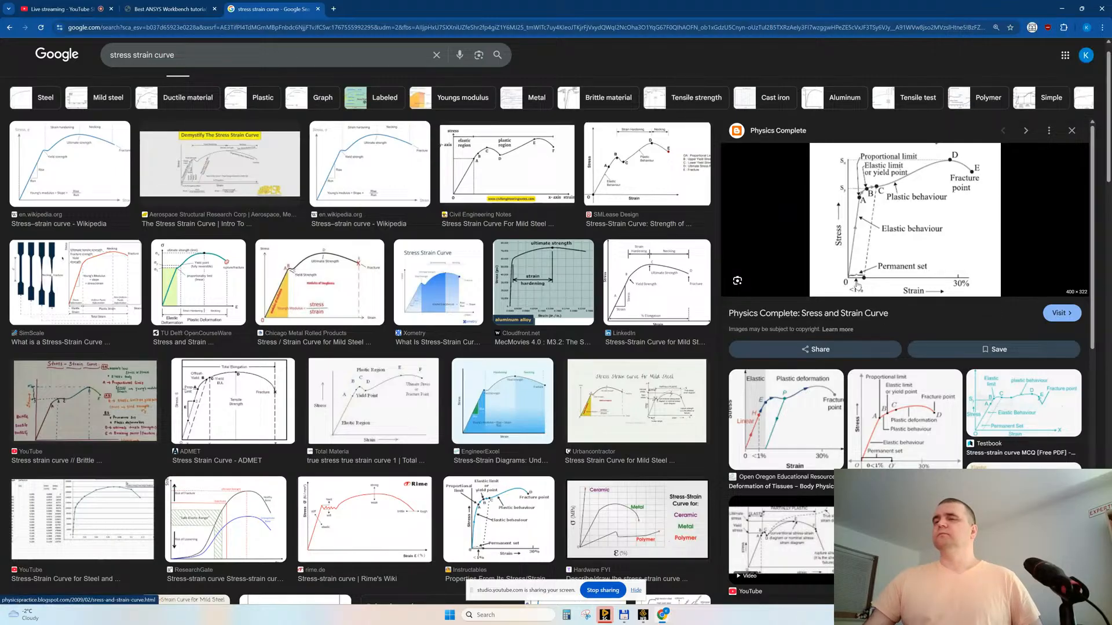
- Switch to SpaceClaim and, in plan view, sketch a construction line about 29 mm long along the X axis across the origin
left_click(604, 615)
double_click(560, 75)
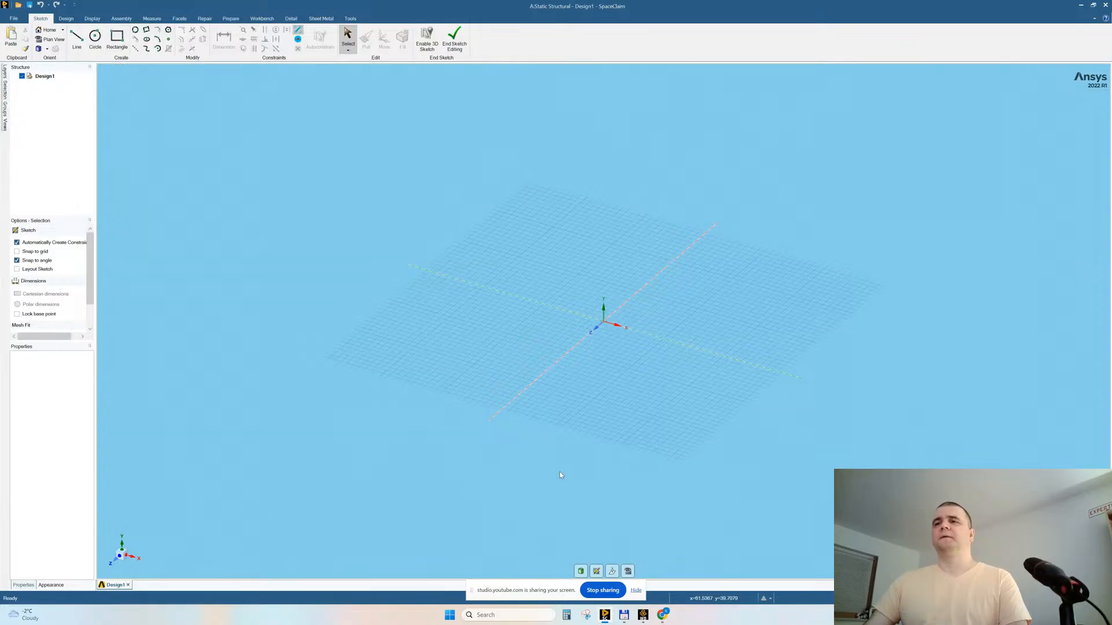
left_click(628, 571)
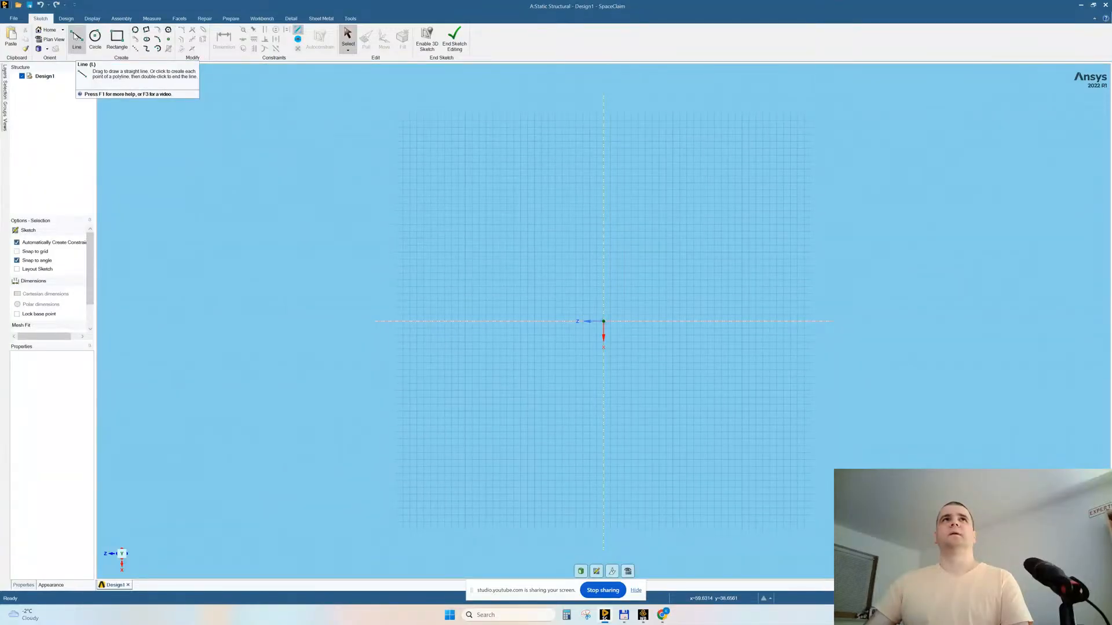
left_click(113, 36)
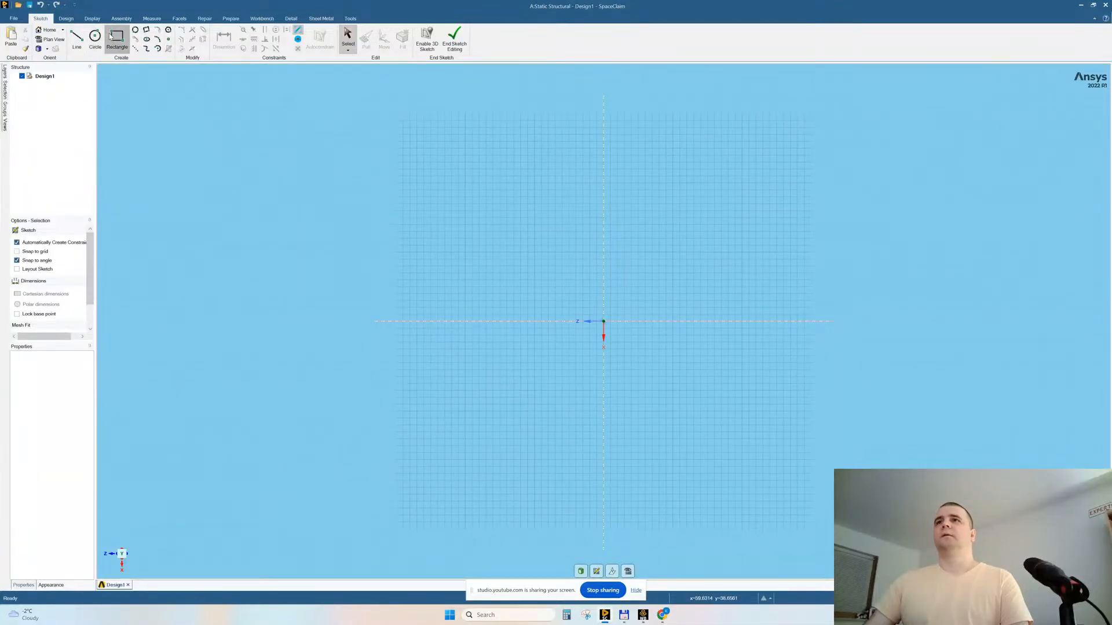
key("l")
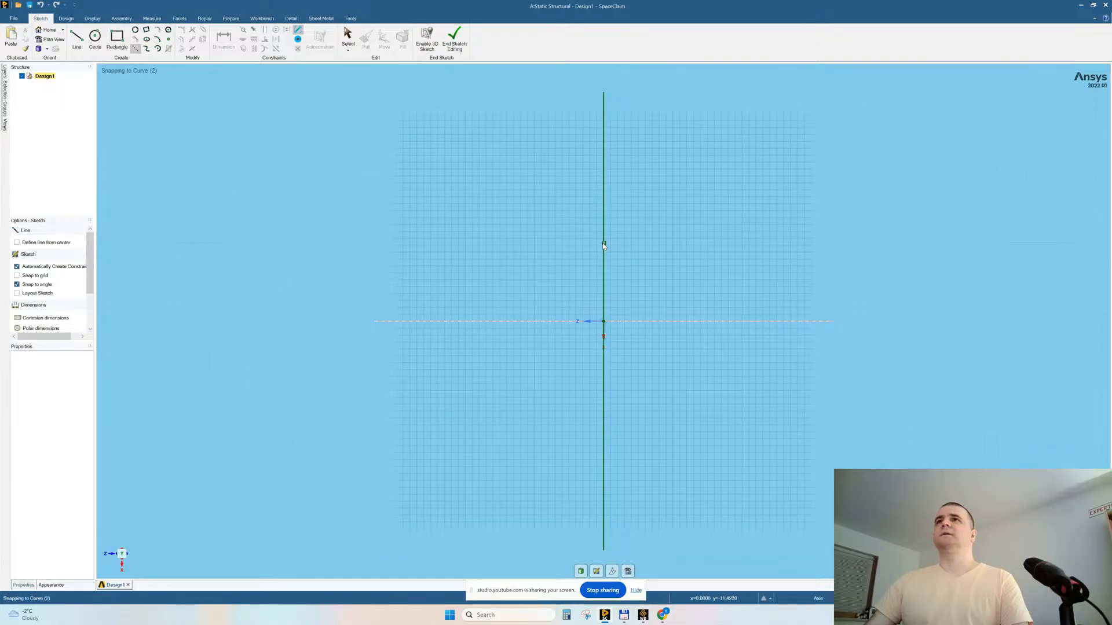
left_click(605, 221)
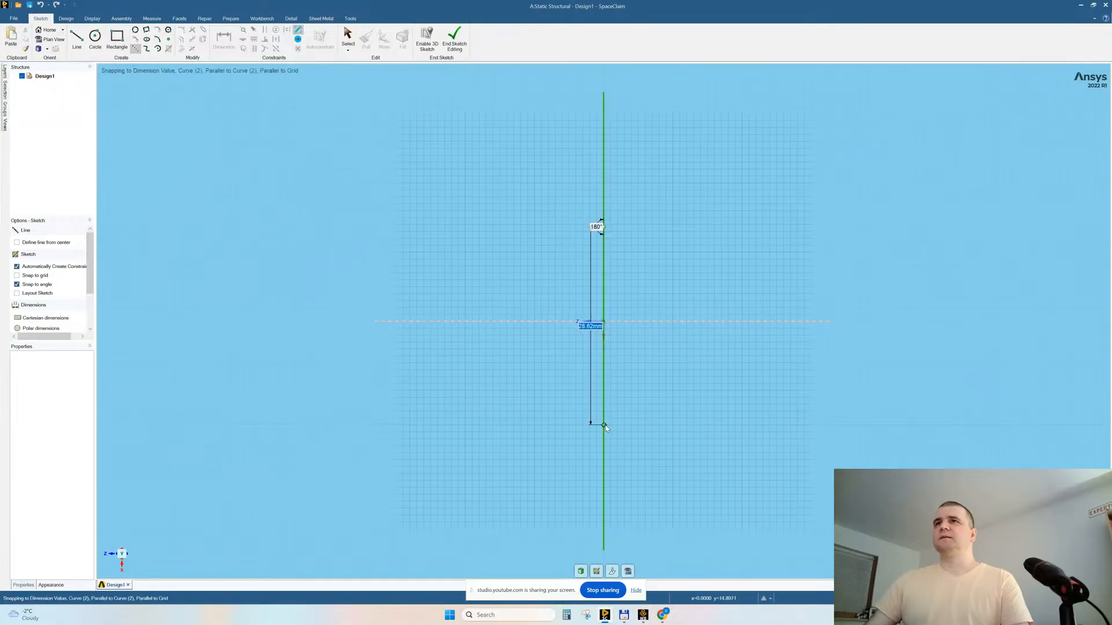
key("Return")
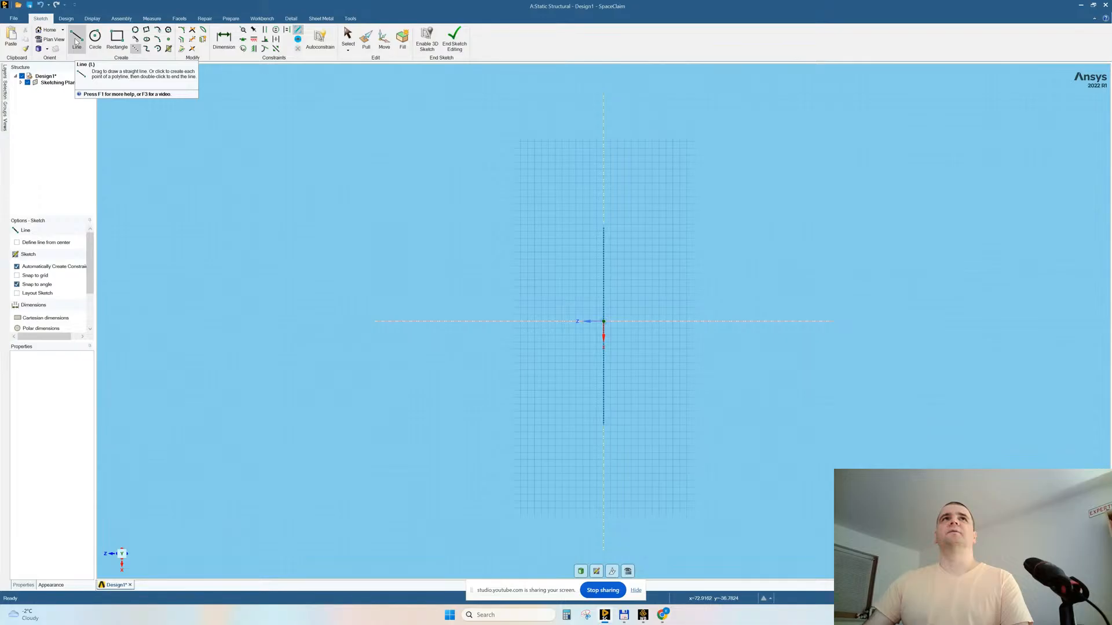
- Try to offset the construction line by 25 mm toward the positive Z side
left_click(182, 39)
left_click(605, 299)
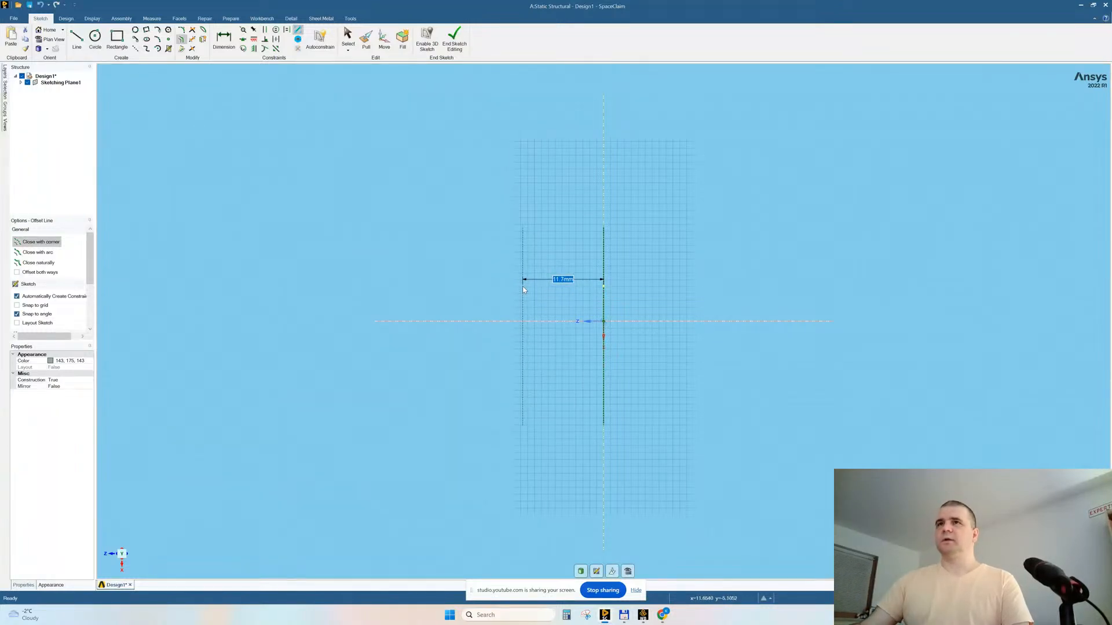
type("25")
key("Return")
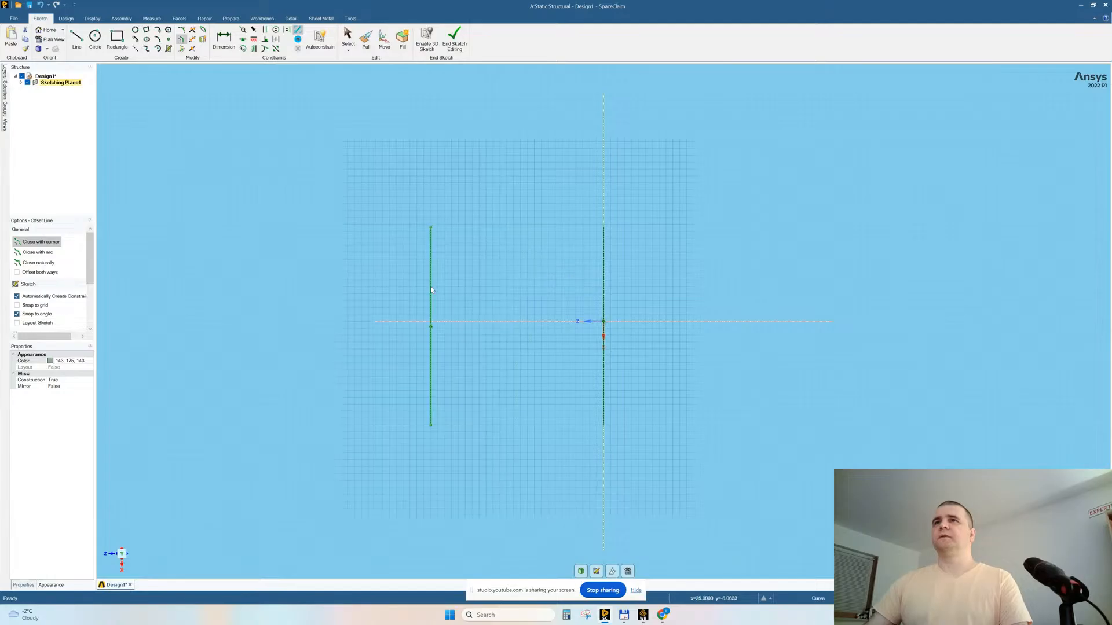
key("ctrl+z")
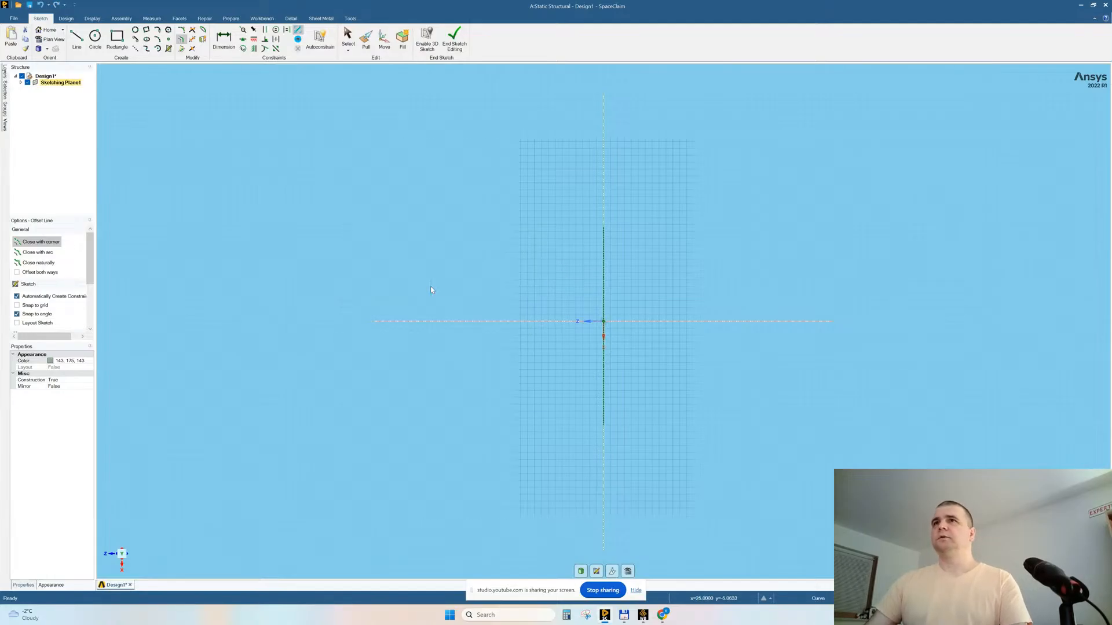
- Offset the construction line by 15 mm toward the positive Z side
left_click(604, 275)
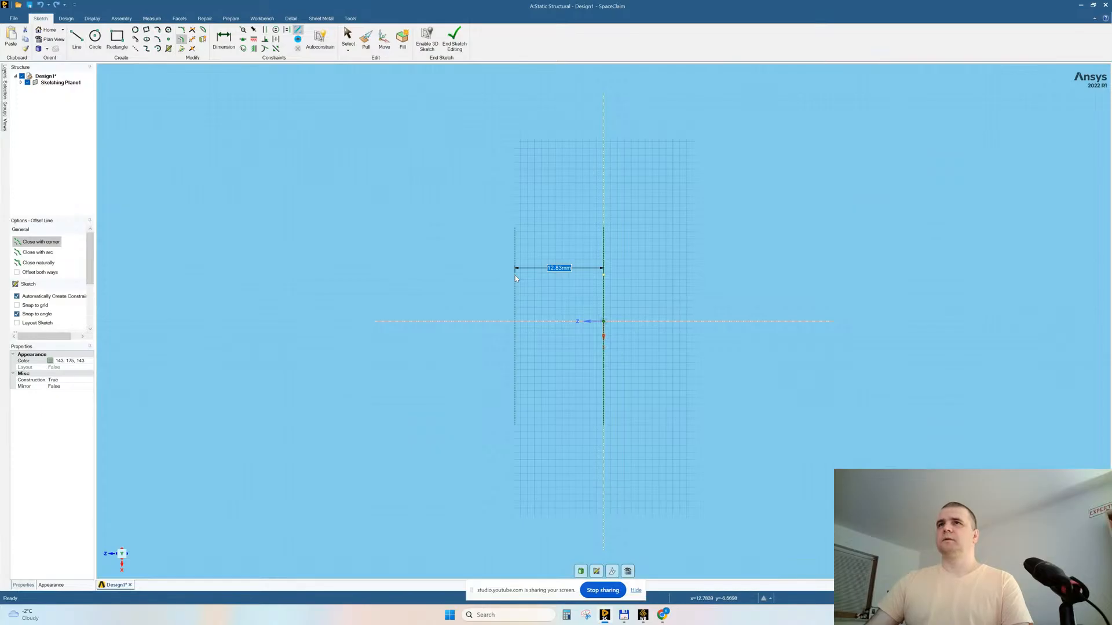
type("15")
key("Return")
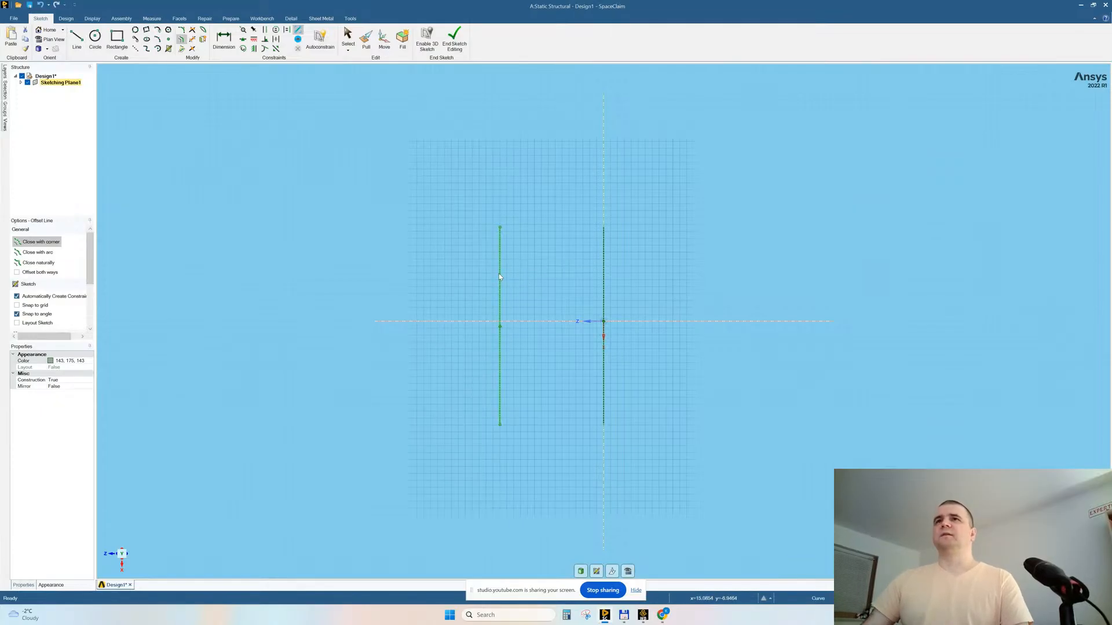
- Offset a parallel construction line to the negative Z side, 15 mm from the centre line
left_click(500, 277)
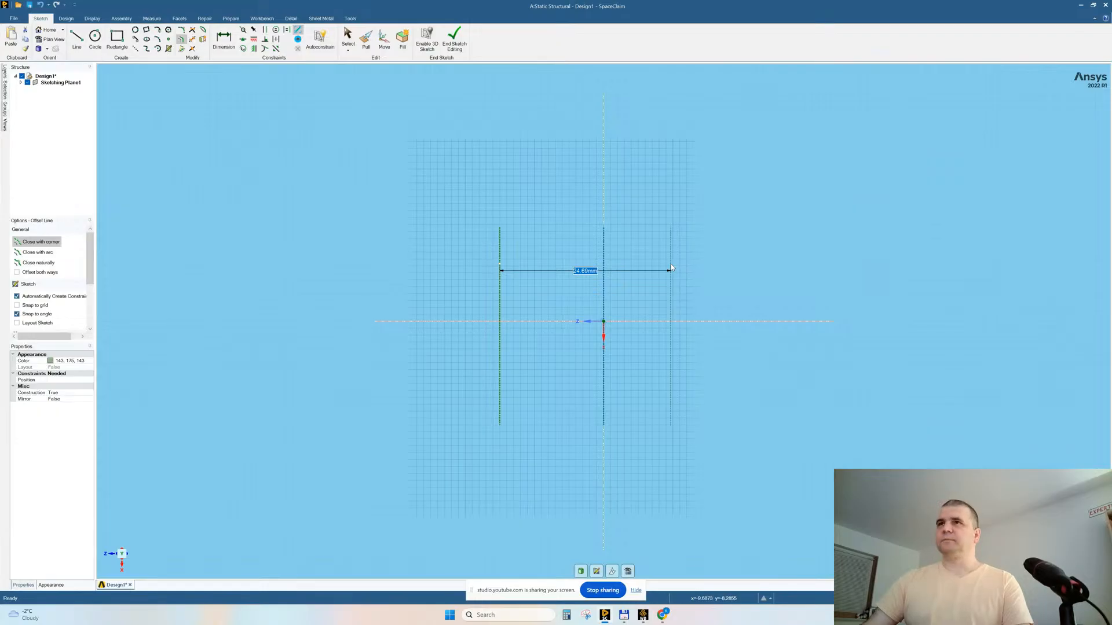
type("15")
key("Return")
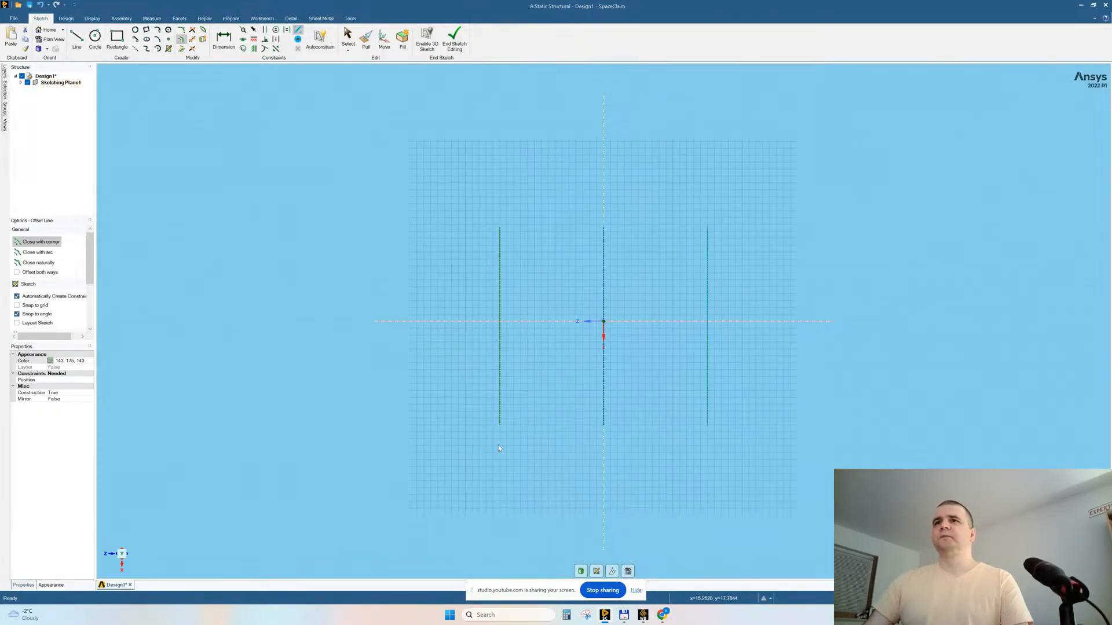
- Sketch a straight base line joining the positive-X ends of the two outer lines
left_click(77, 39)
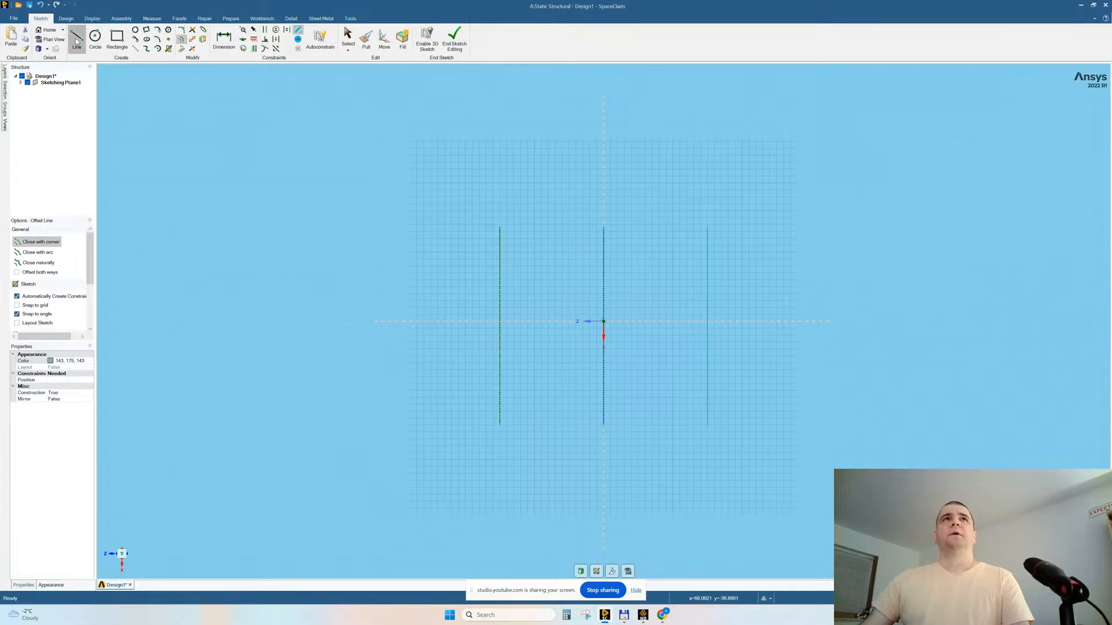
left_click(500, 426)
left_click(707, 425)
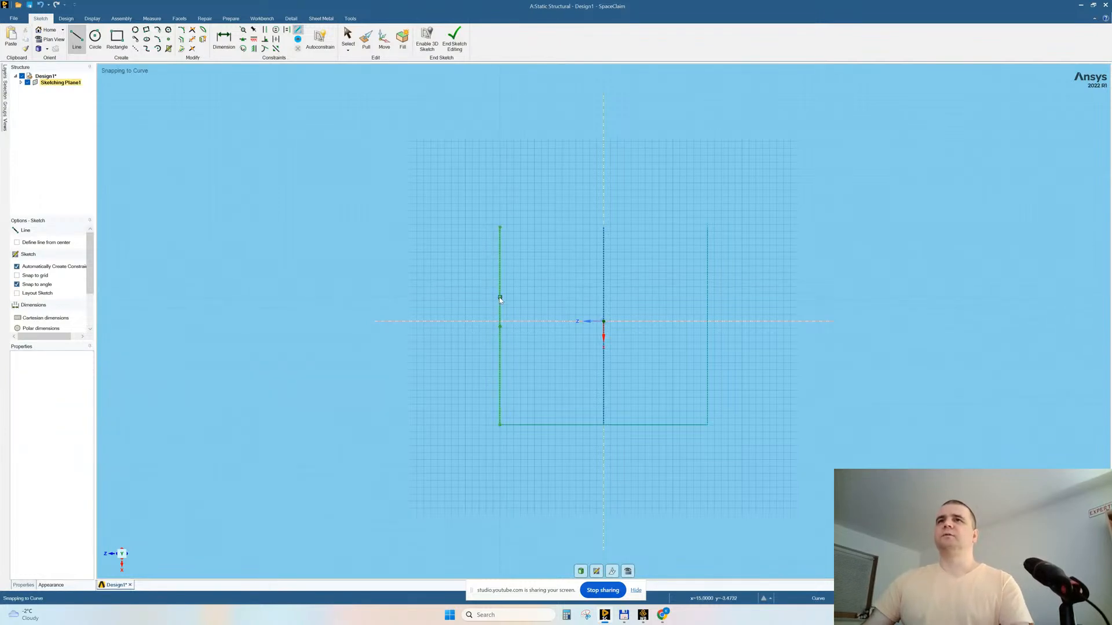
key("Escape")
- Convert both outer construction lines, on either side of the centre line, into regular sketch lines
left_click(499, 298)
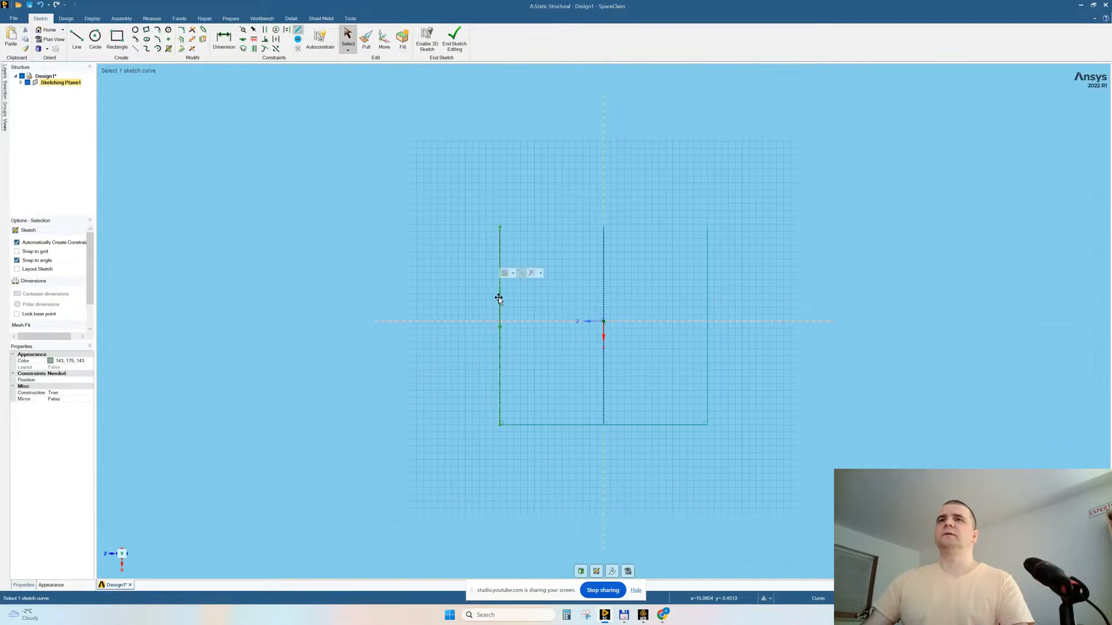
left_click(521, 274)
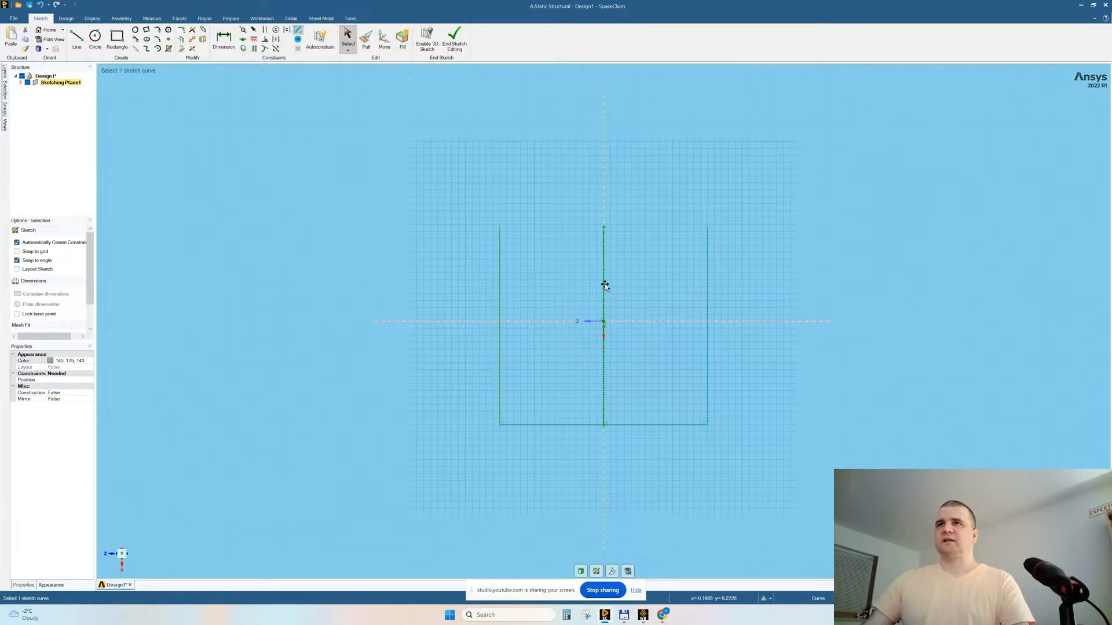
left_click(708, 301)
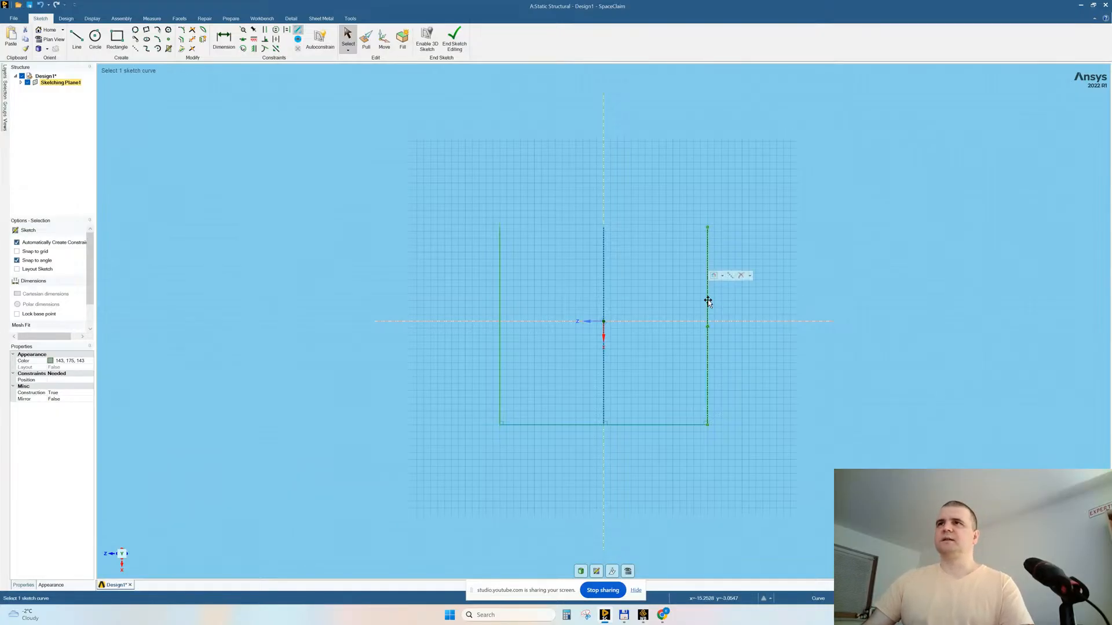
left_click(730, 277)
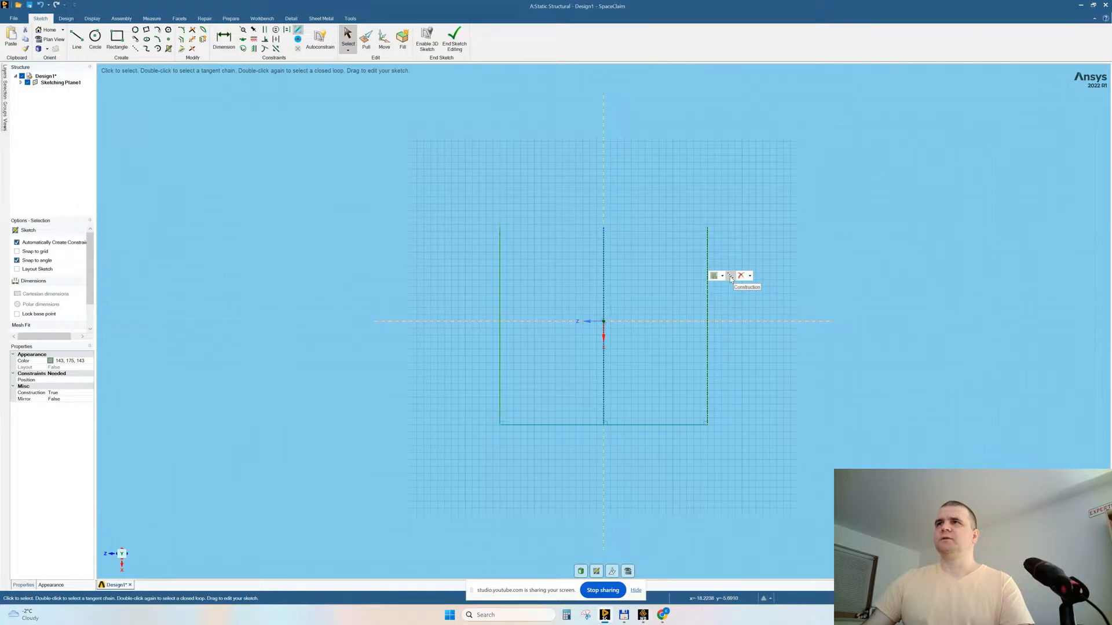
left_click(730, 276)
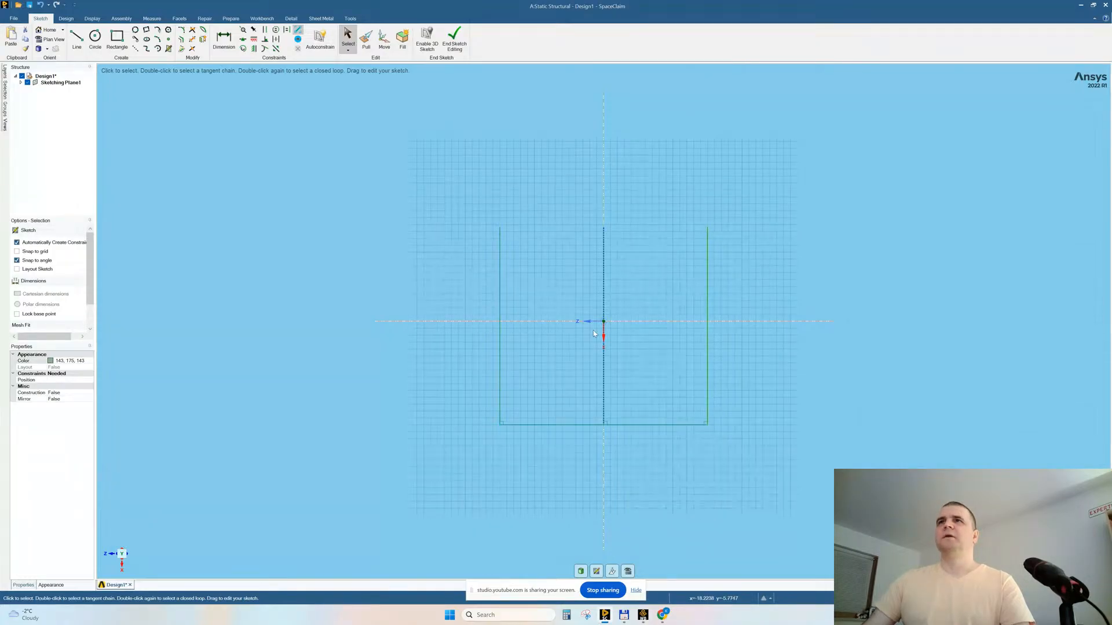
- Sketch a perpendicular segment about 3.5 mm long inward from the positive-Z side line, continuing with a 135° diagonal down to the centre line
left_click(77, 38)
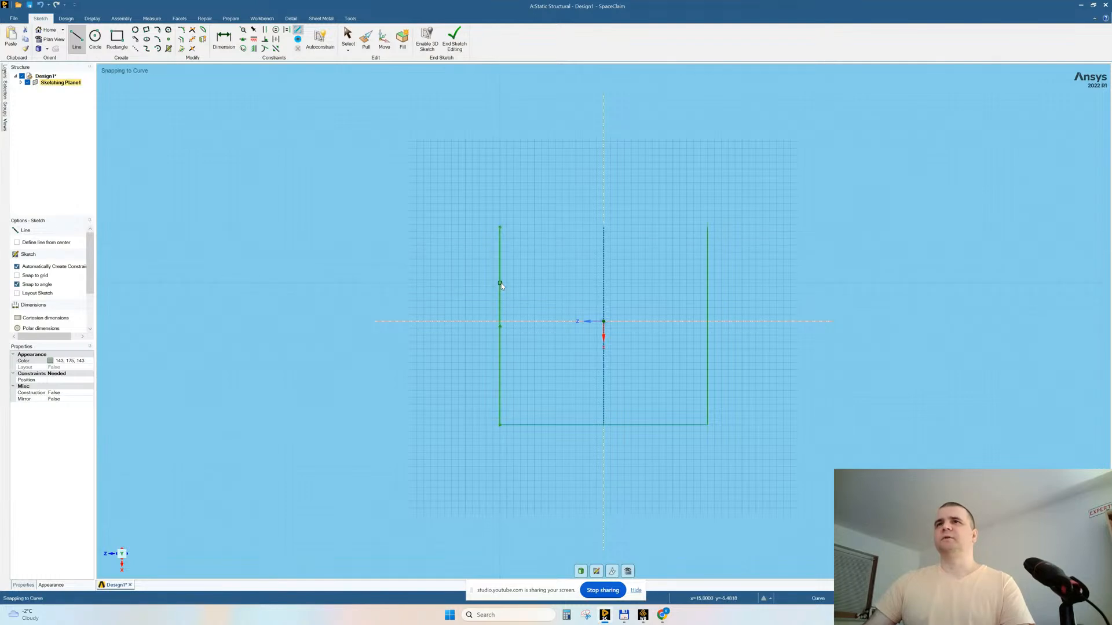
left_click(500, 284)
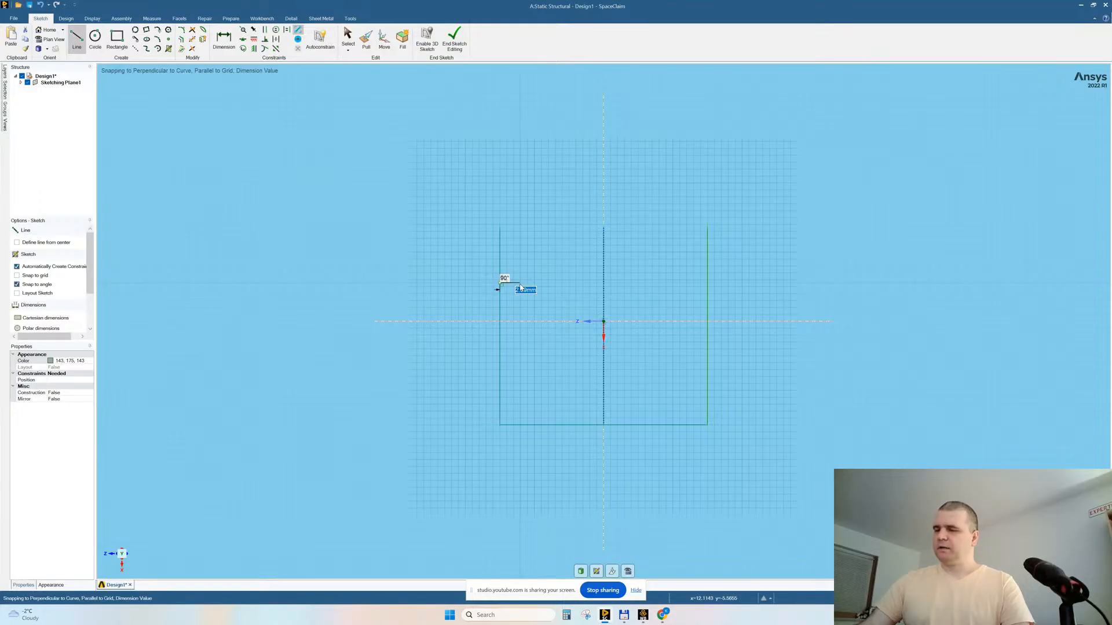
type("3")
key("Return")
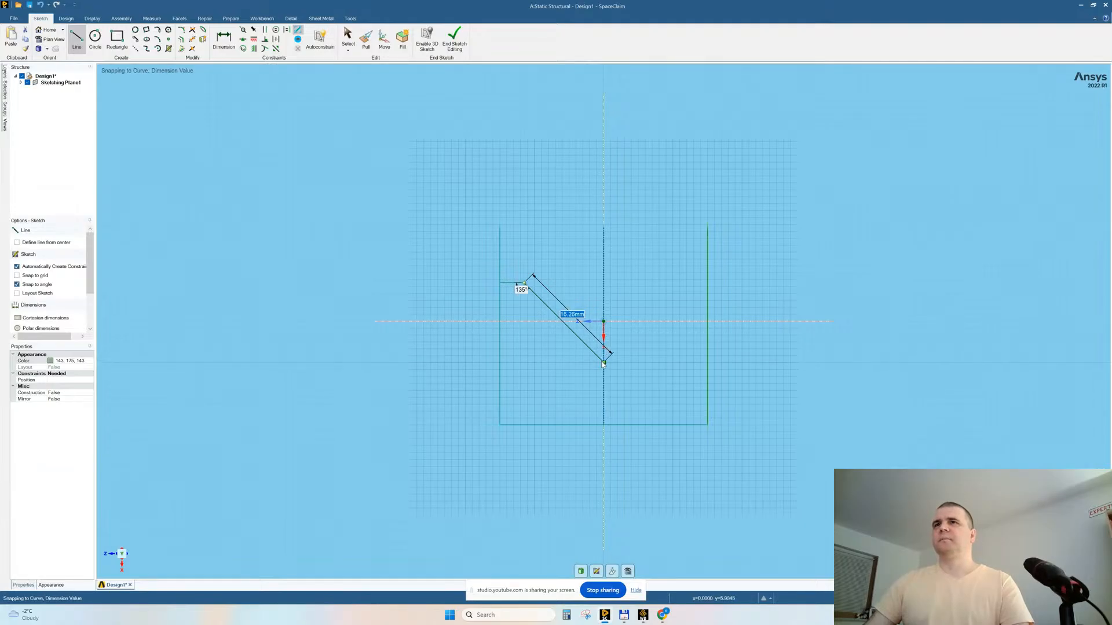
left_click(604, 364)
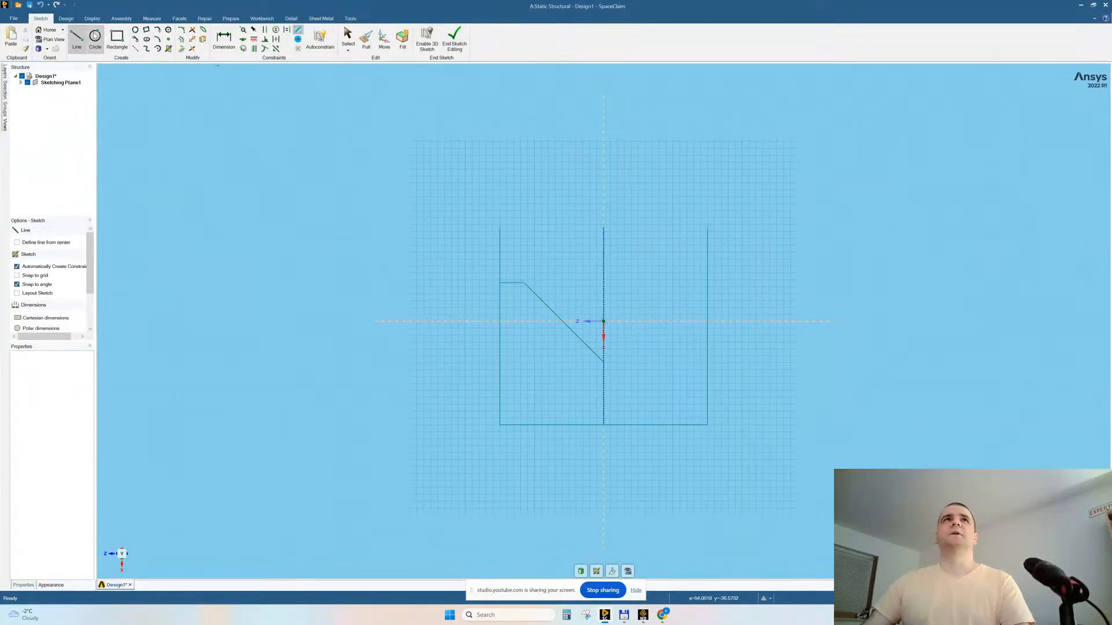
- Mirror the short segment and the diagonal about the centre line to complete the V-notch
left_click(66, 18)
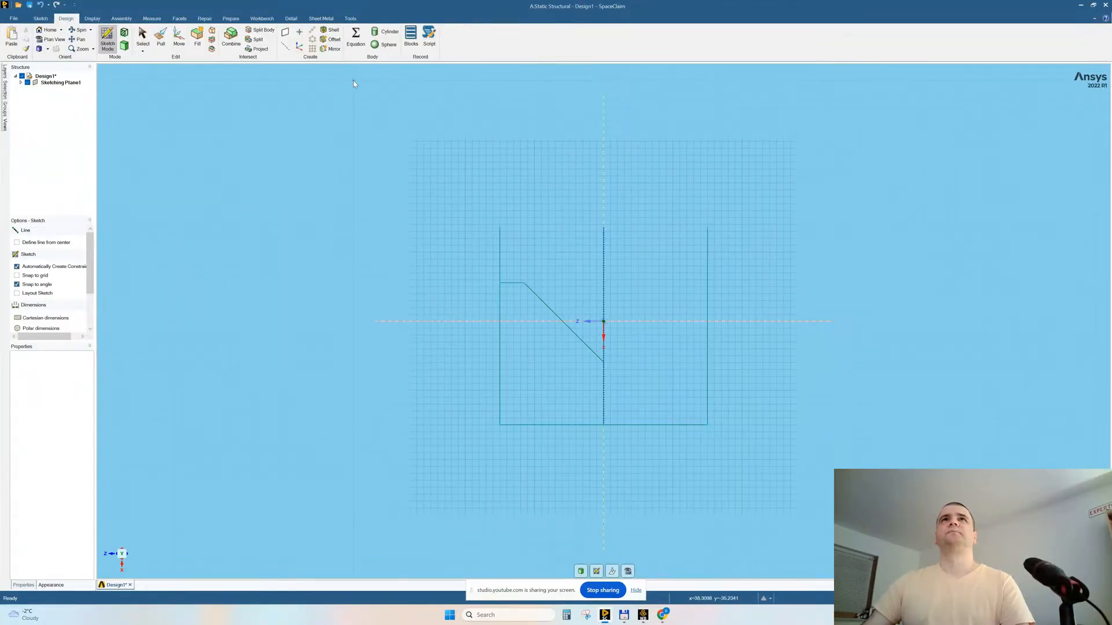
left_click(331, 49)
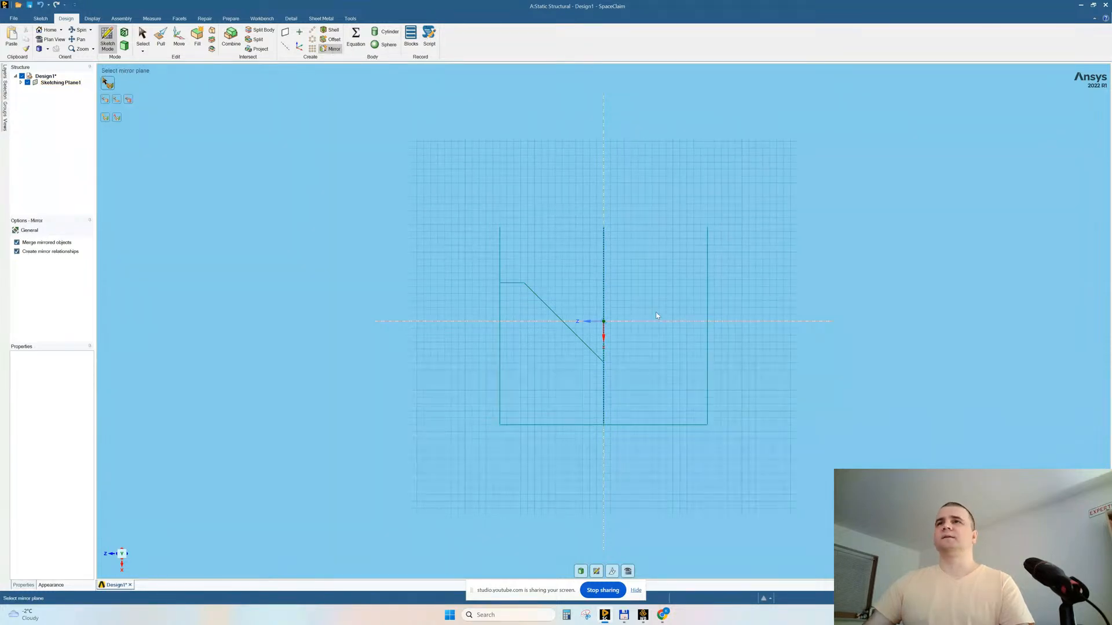
left_click(604, 305)
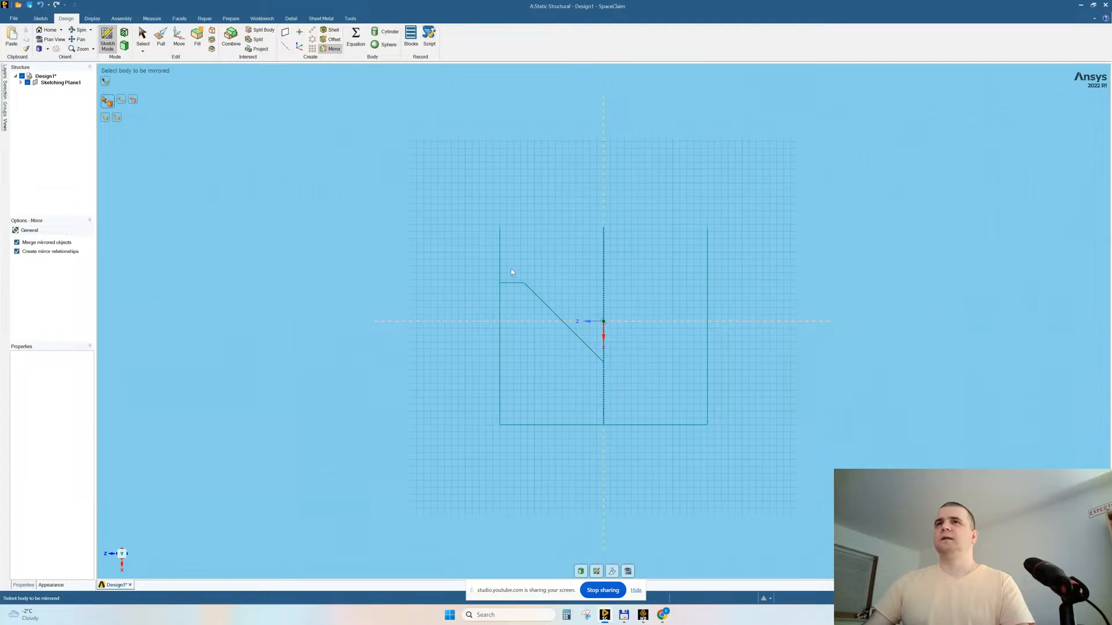
left_click(514, 282)
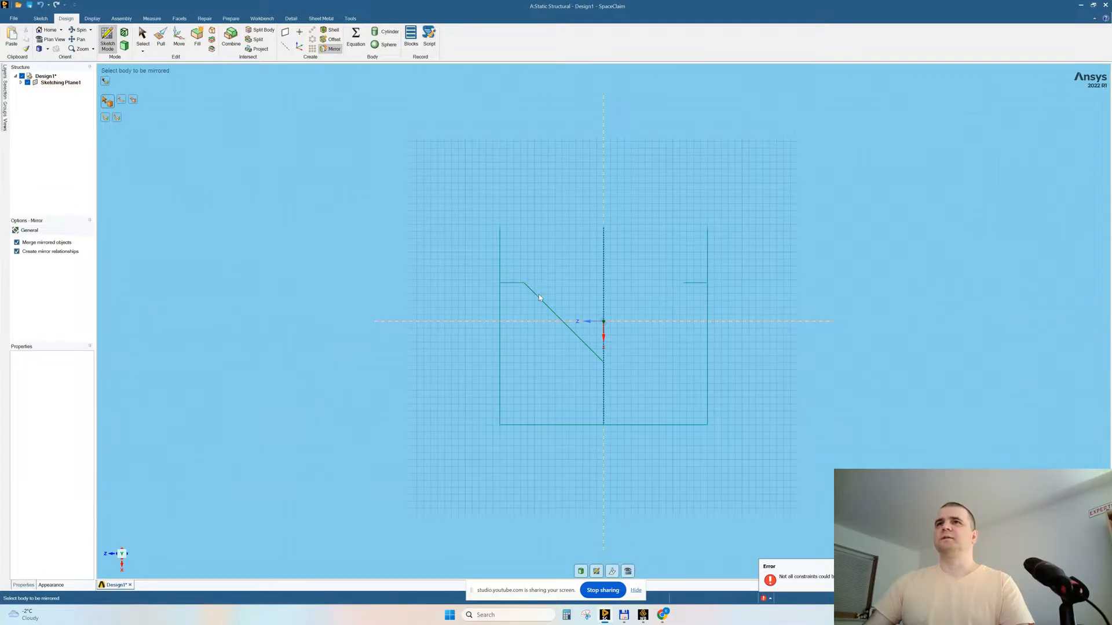
left_click(539, 298)
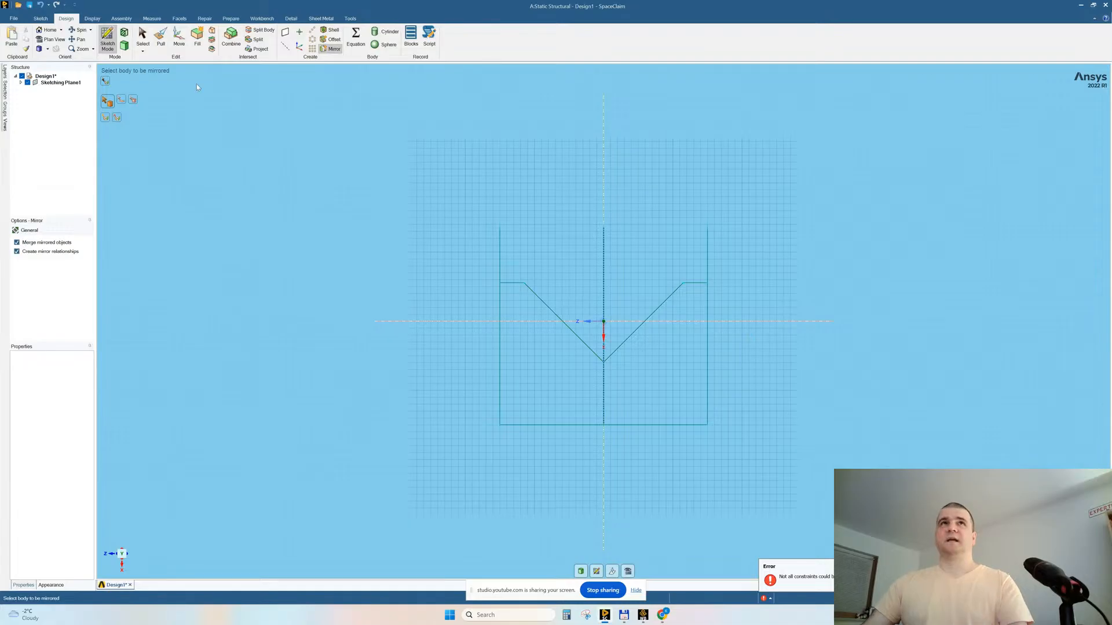
- Trim the portions of the two side lines and the centre line that extend beyond the notched profile
left_click(44, 20)
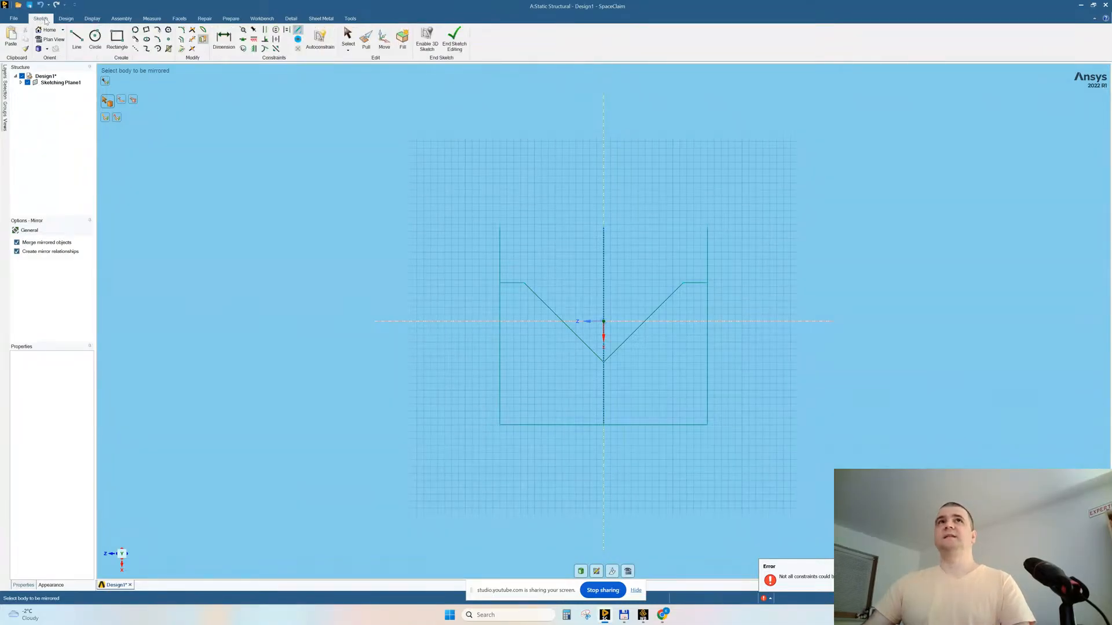
left_click(193, 40)
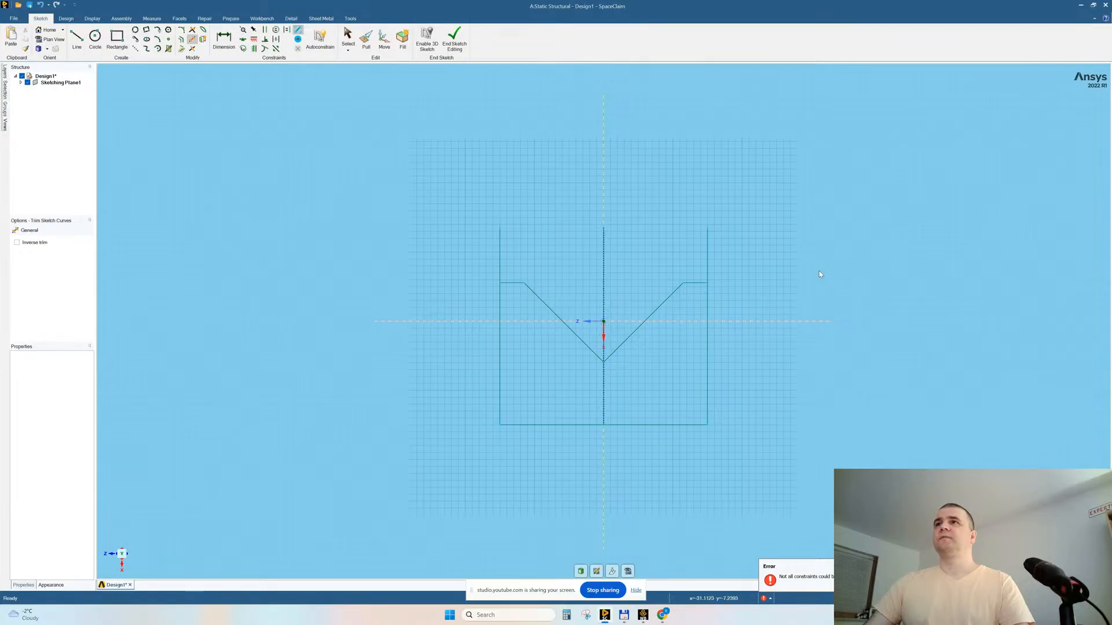
mouse_move(818, 272)
left_mouse_down()
mouse_move(459, 203)
mouse_move(412, 179)
left_mouse_up()
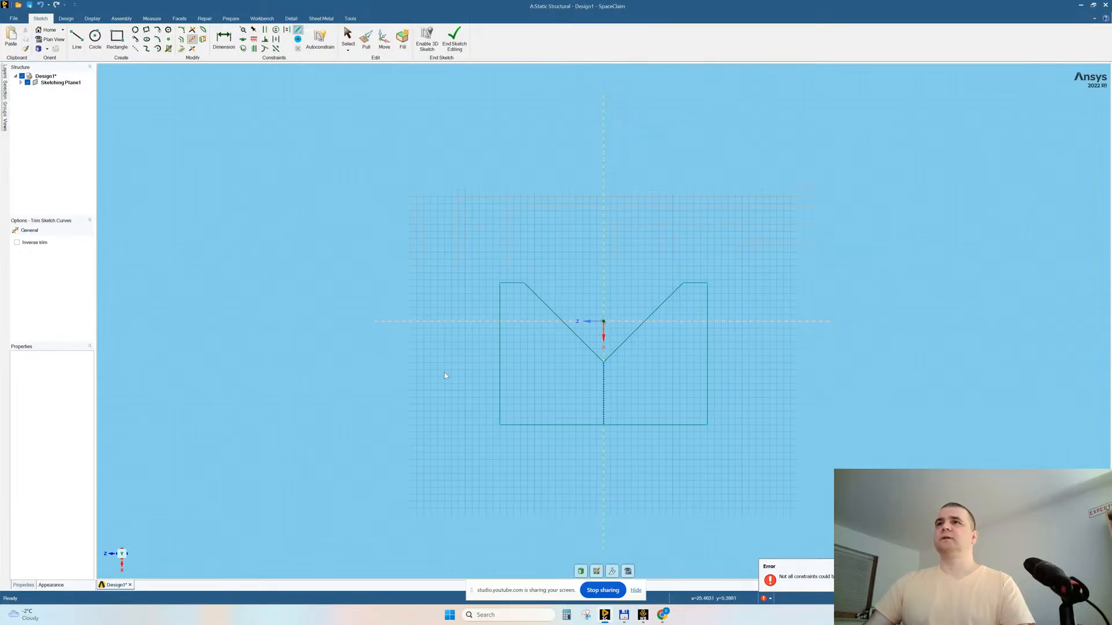
- Turn the notched profile into a surface and pull it into a solid 5 mm thick
scroll(617, 345, "up", 4)
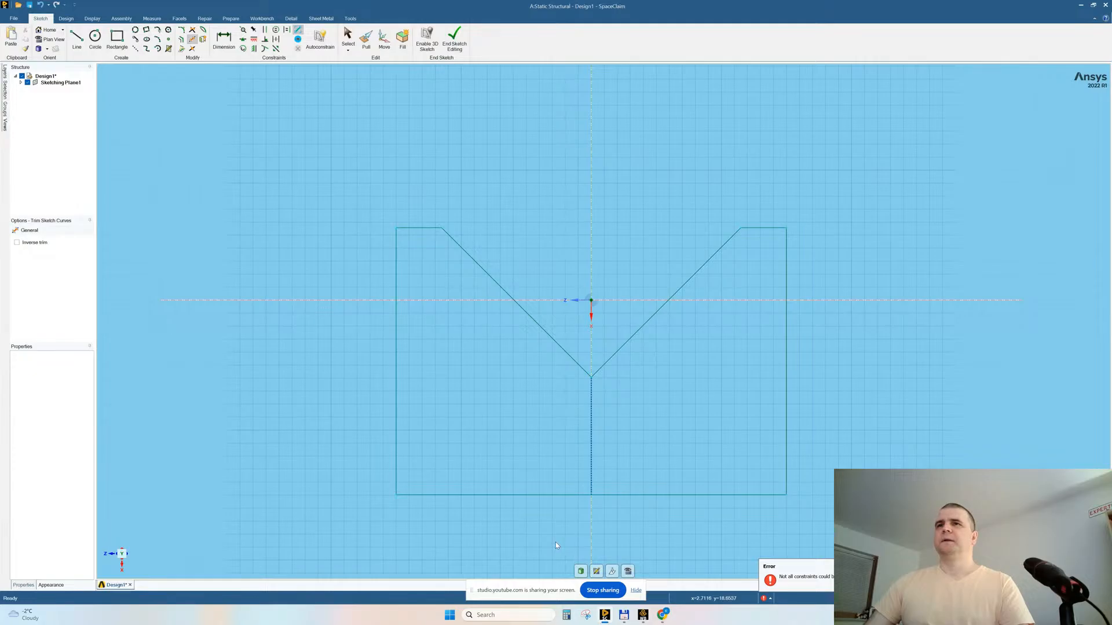
left_click(580, 575)
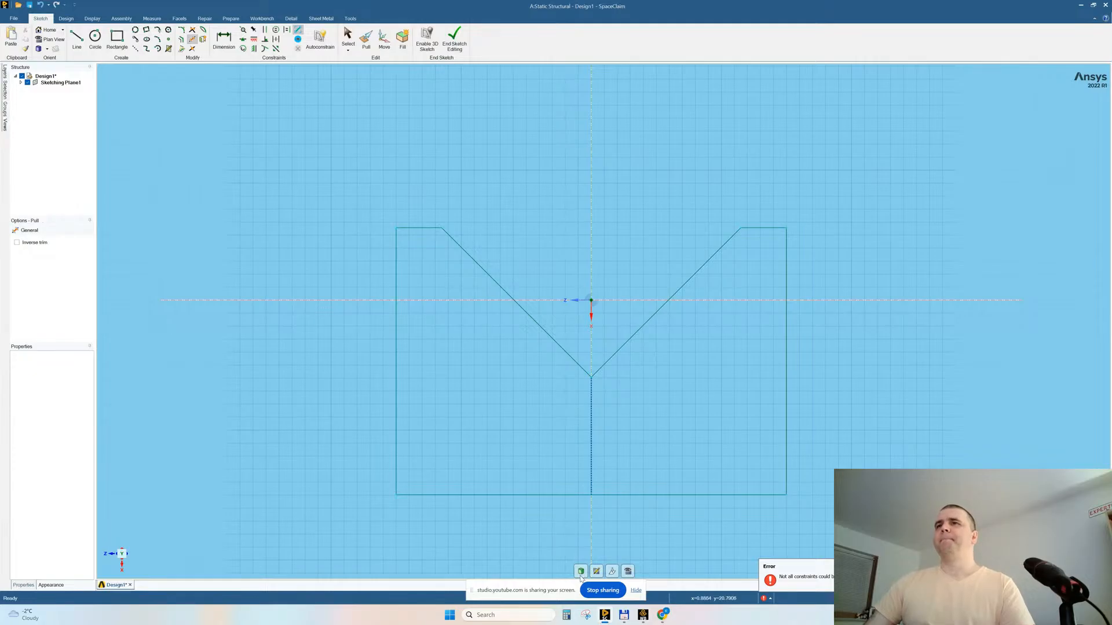
left_click(721, 344)
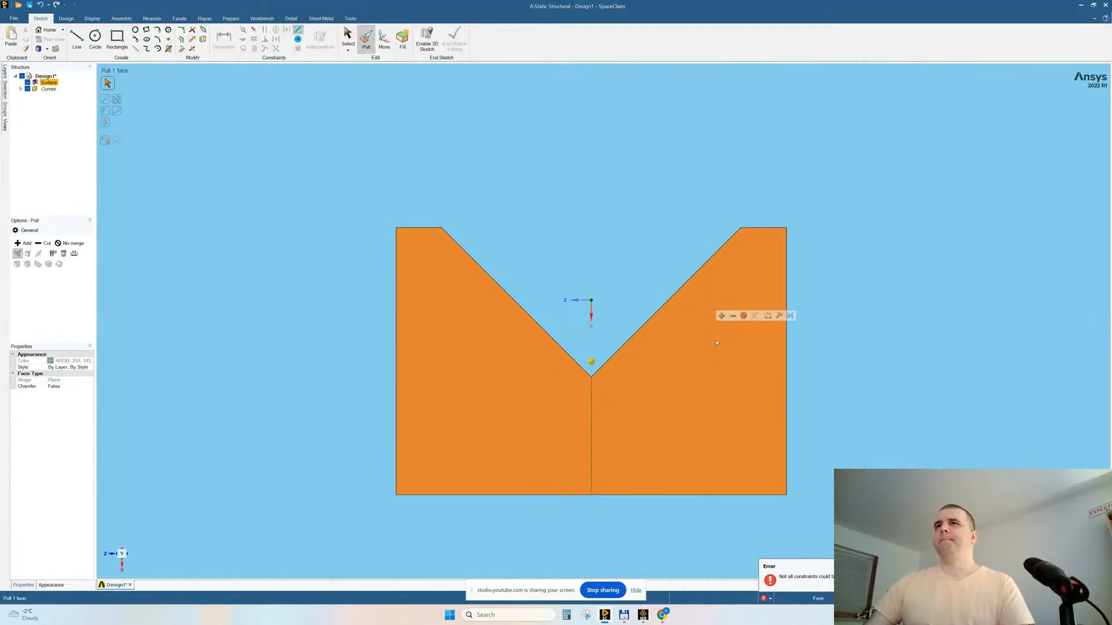
middle_click_drag(721, 343, 798, 295)
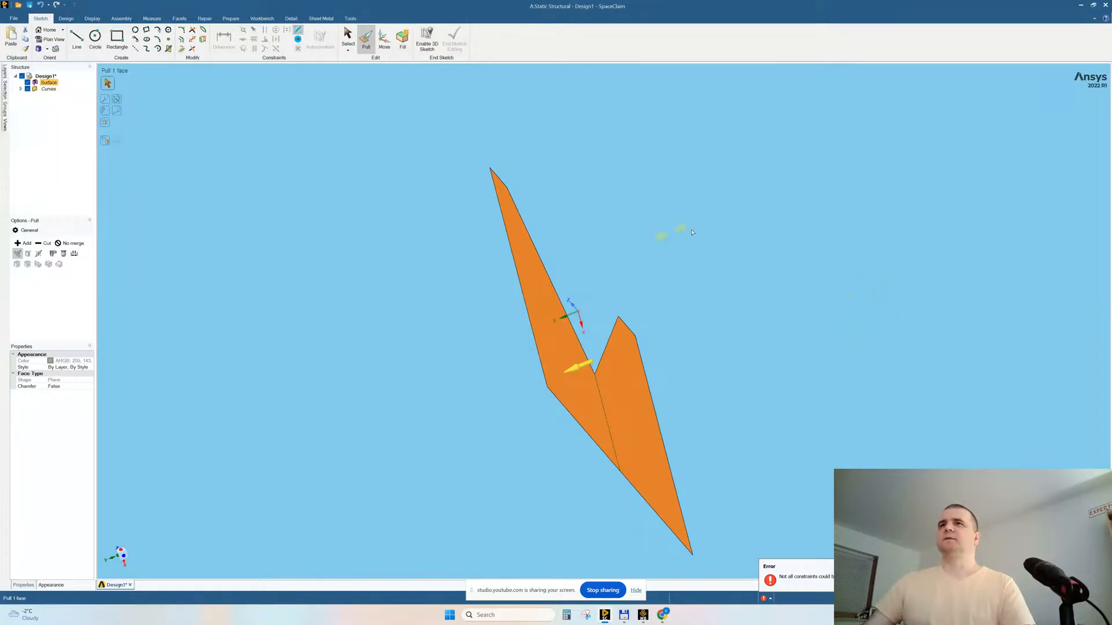
left_click_drag(667, 249, 652, 253)
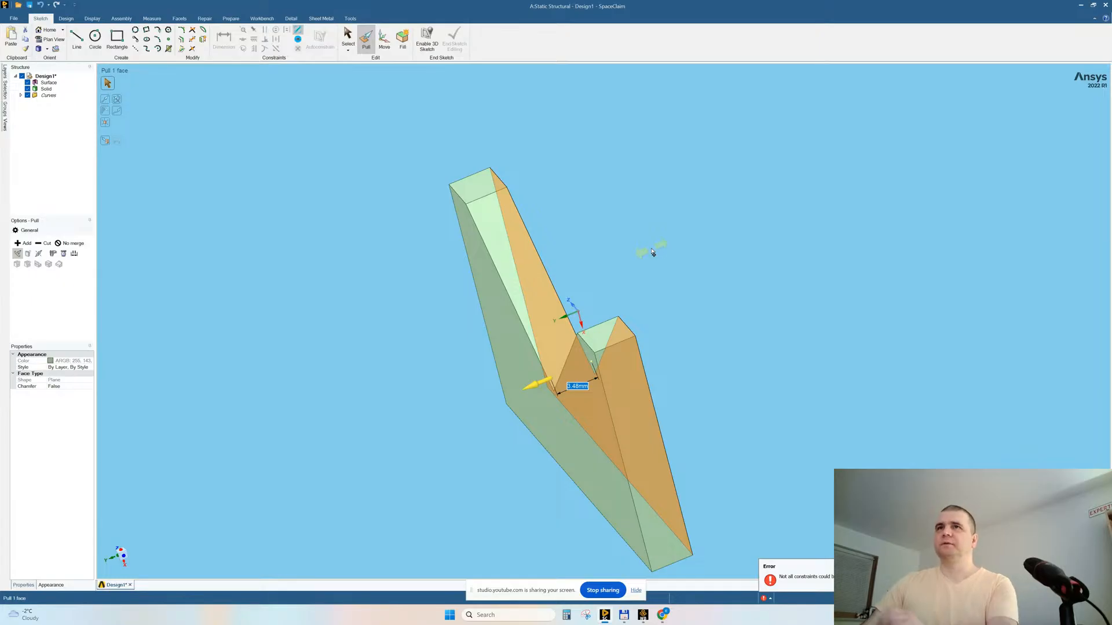
type("5")
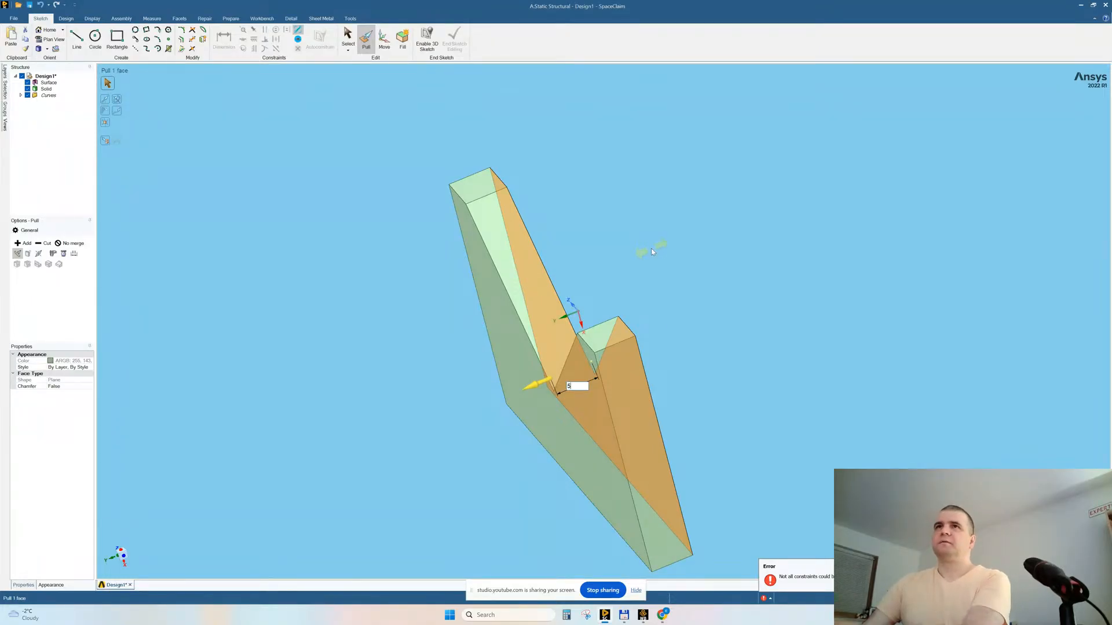
key("Return")
- Round the two outer edges where the V-notch flanks meet the short flat faces with a 1 mm radius
key("v")
middle_click_drag(758, 296, 747, 318)
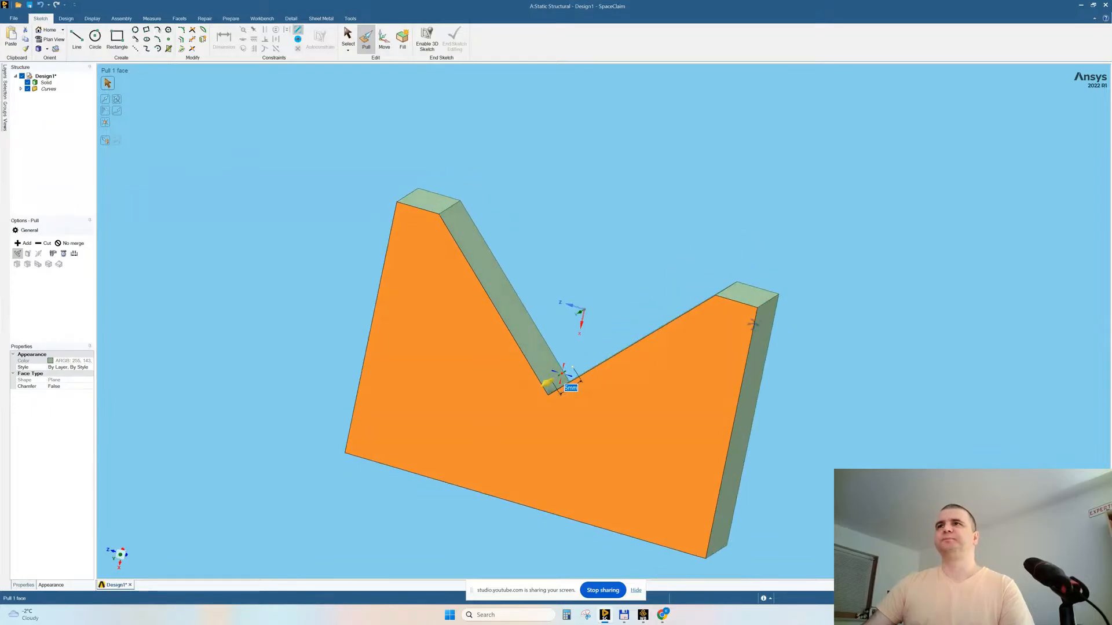
middle_click_drag(622, 259, 660, 262)
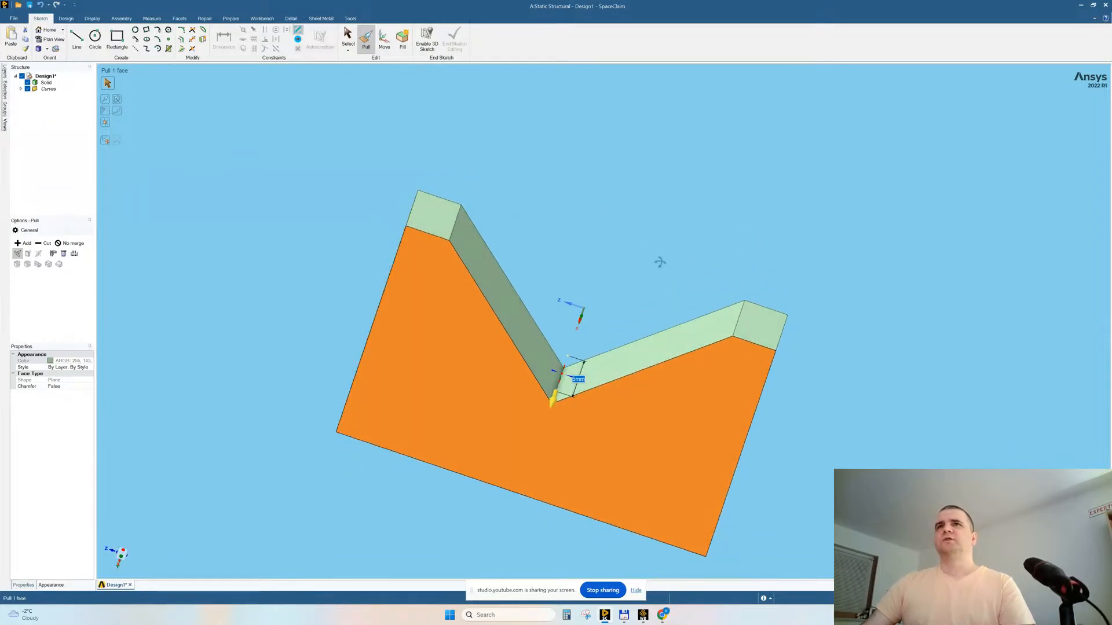
left_click(587, 225)
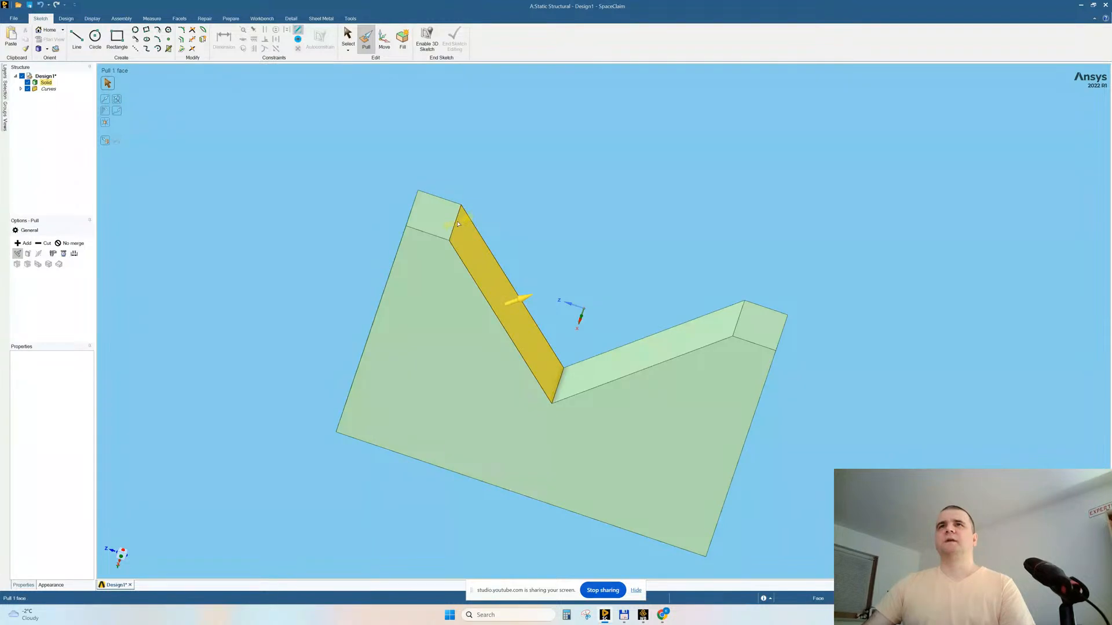
left_click(739, 319, "ctrl")
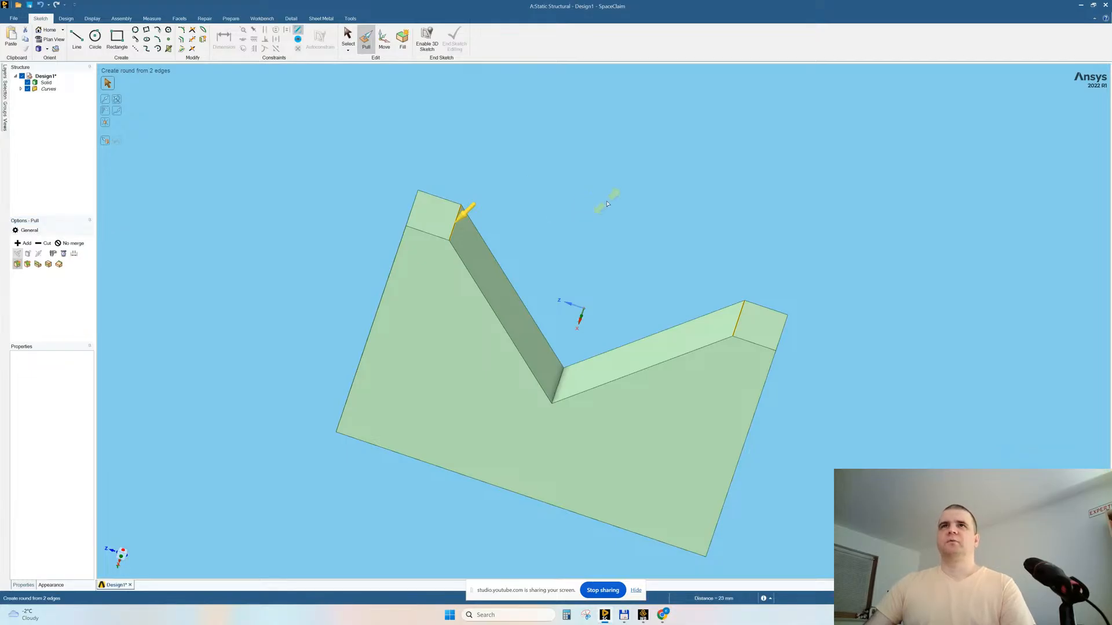
left_click_drag(607, 204, 578, 212)
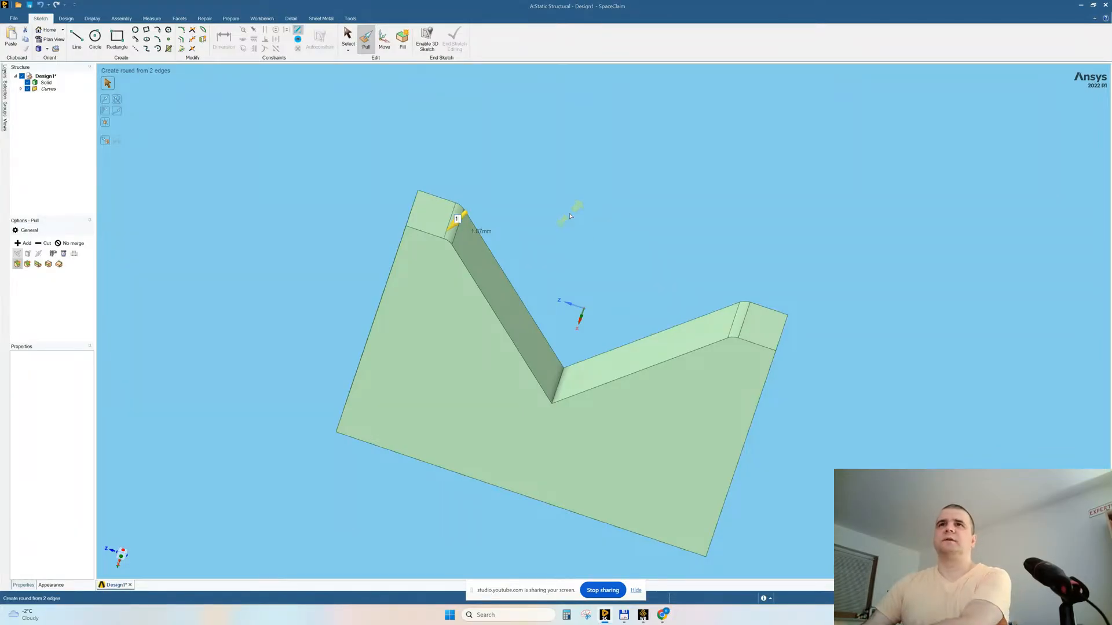
type("1")
key("Return")
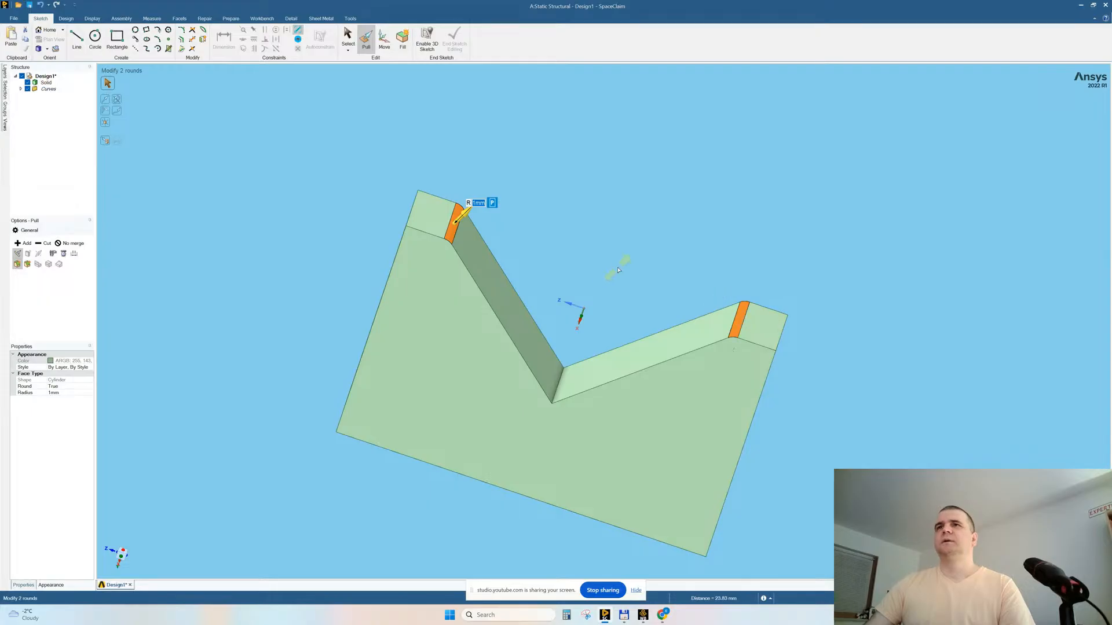
- Round the edge at the root of the V-notch with a 0.7 mm radius
middle_click_drag(618, 261, 566, 307)
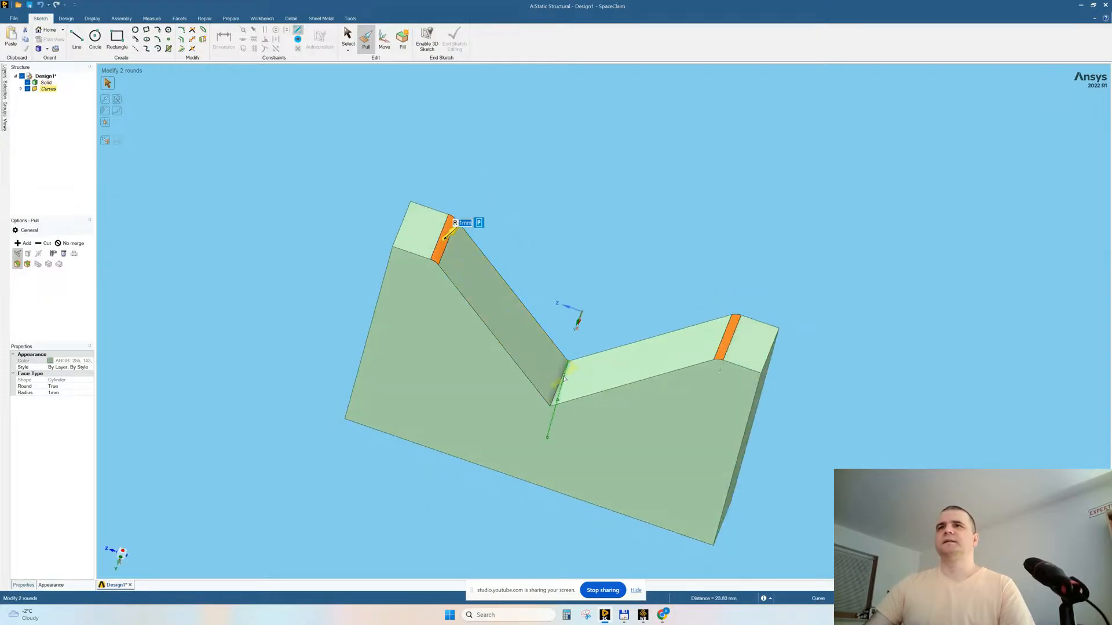
left_click(554, 394)
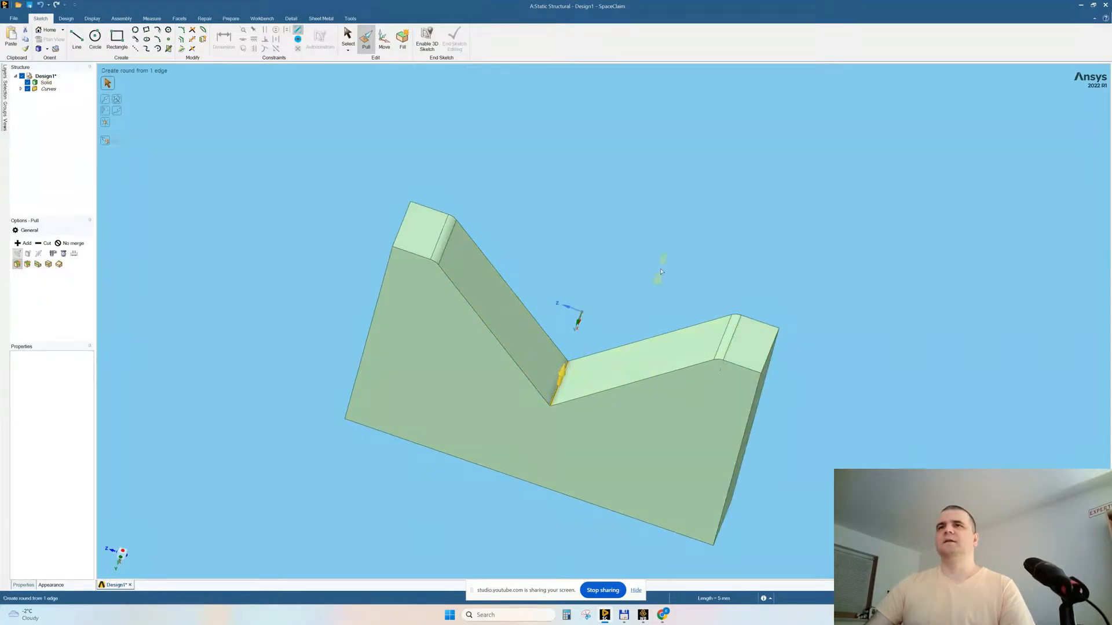
middle_click_drag(660, 271, 654, 263)
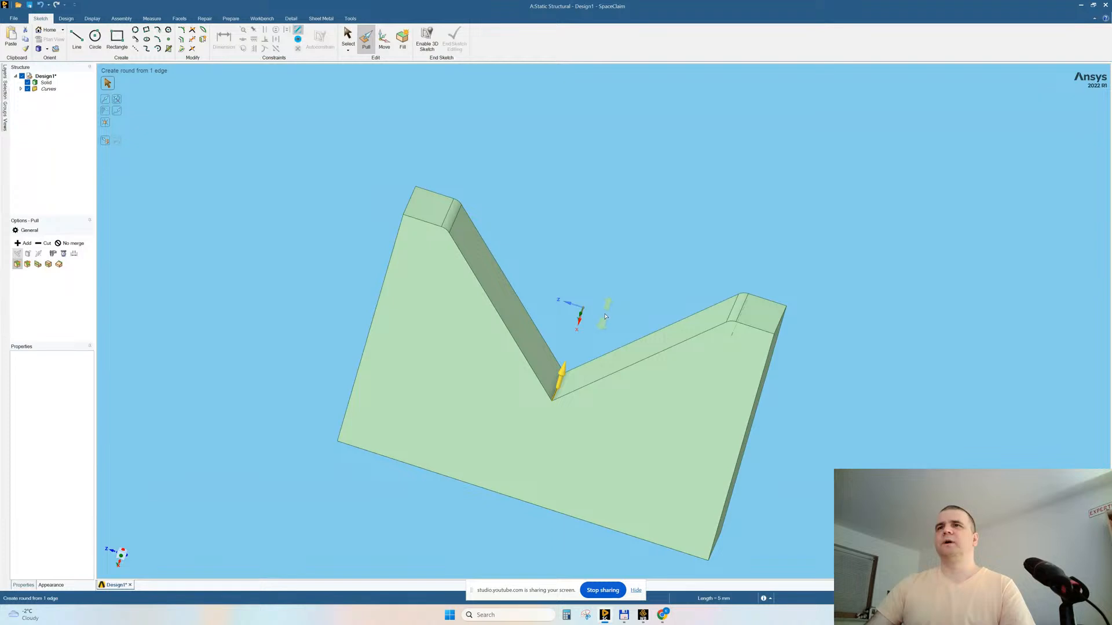
left_click_drag(606, 317, 610, 296)
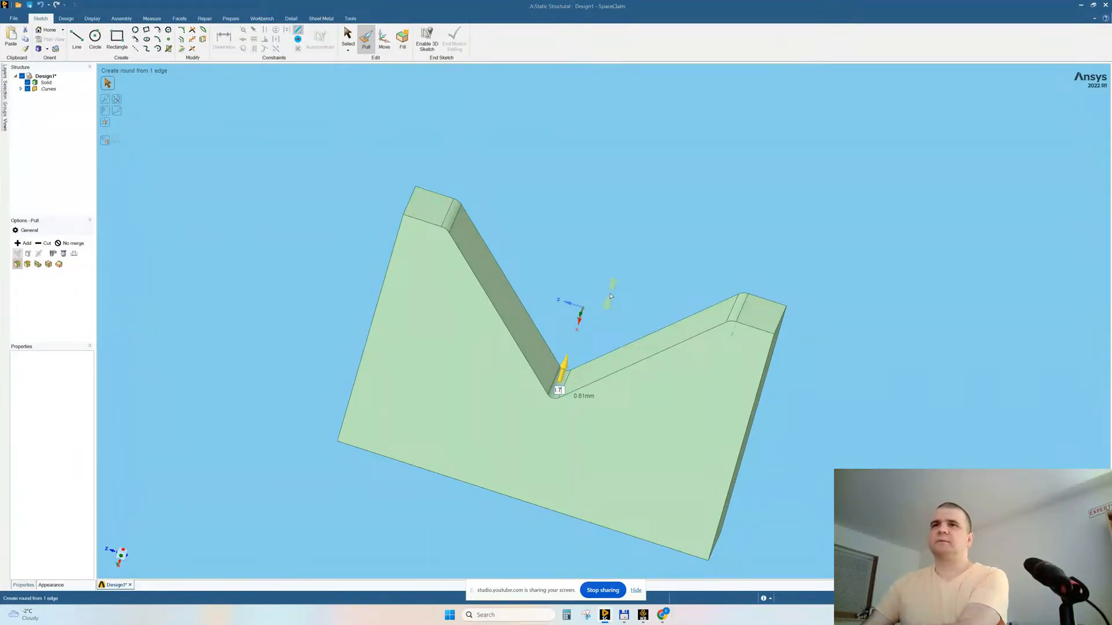
left_click_drag(611, 296, 610, 295)
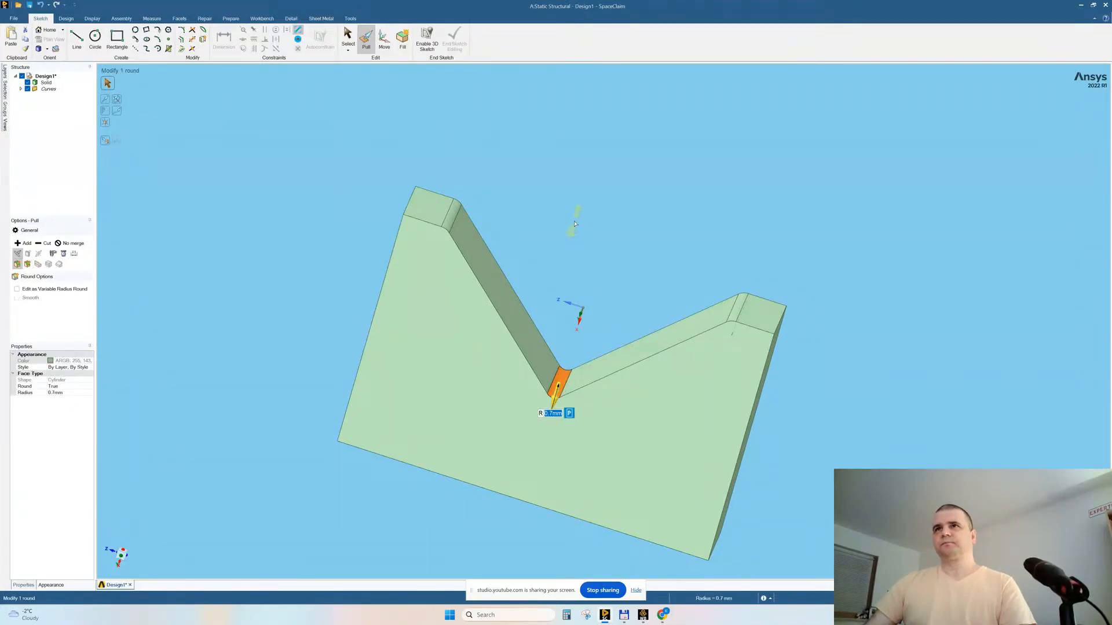
middle_click_drag(641, 250, 615, 244)
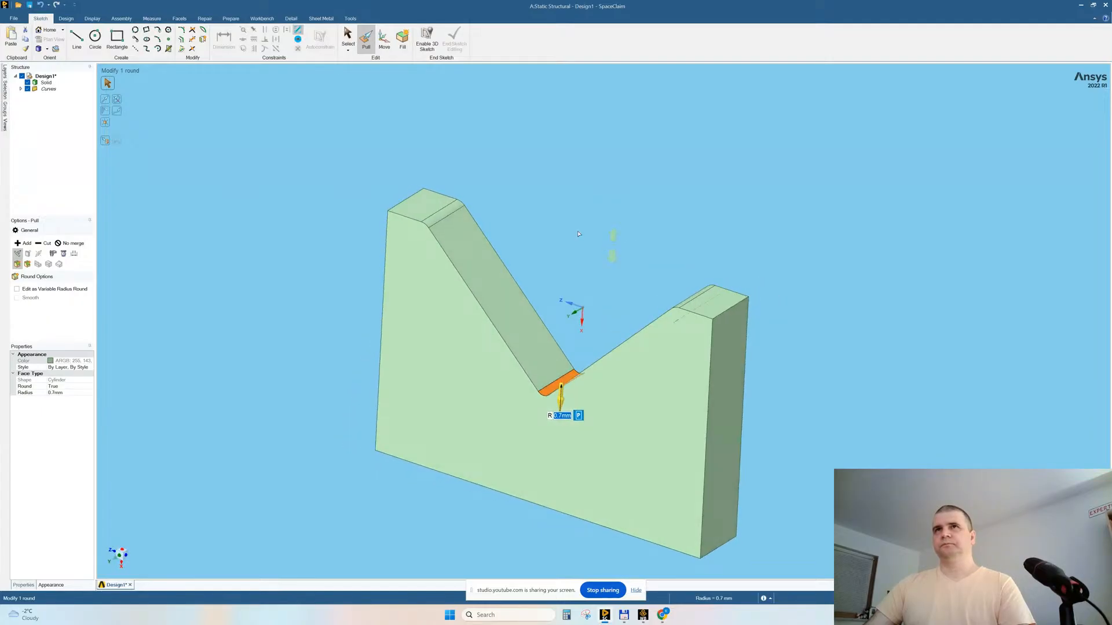
left_click(542, 198)
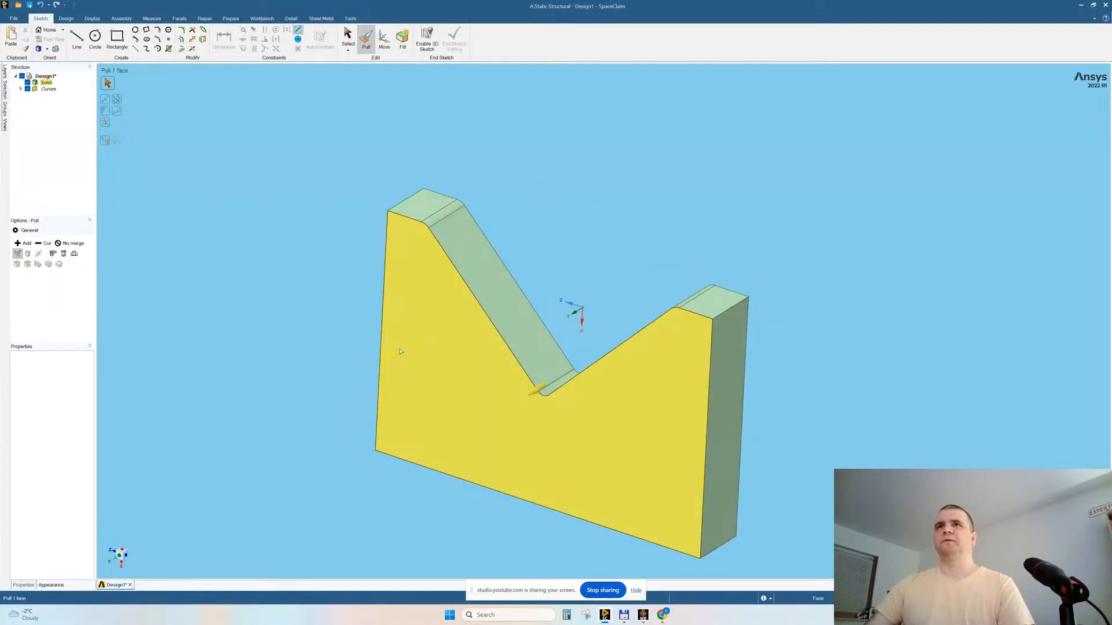
- Pull the large notched front face inward by 2 mm to thin the part
left_click(422, 335)
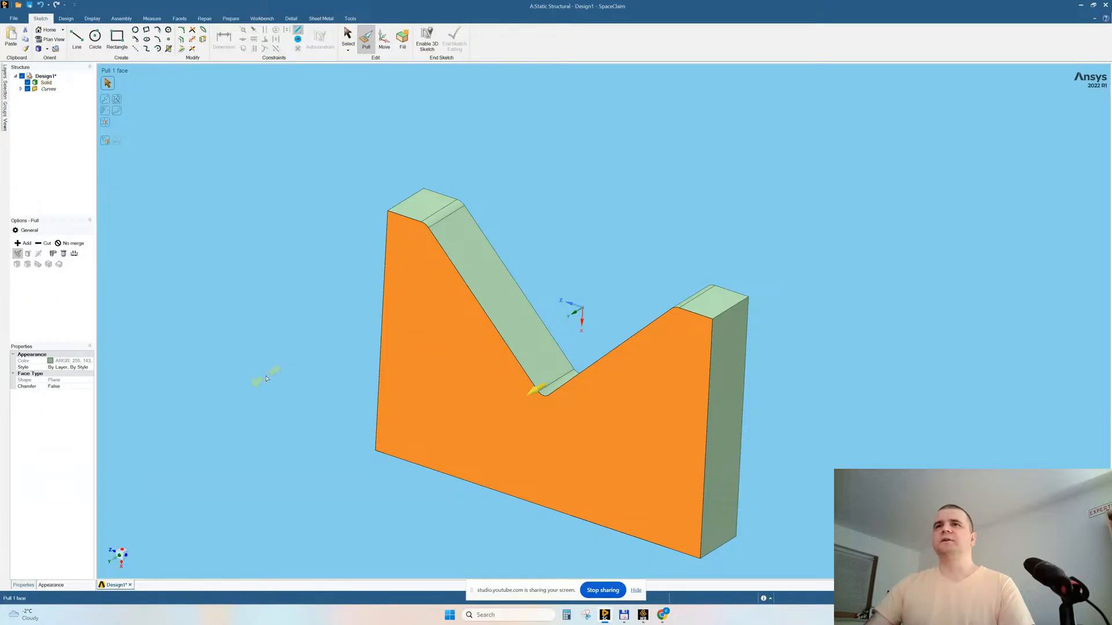
left_click_drag(273, 376, 279, 371)
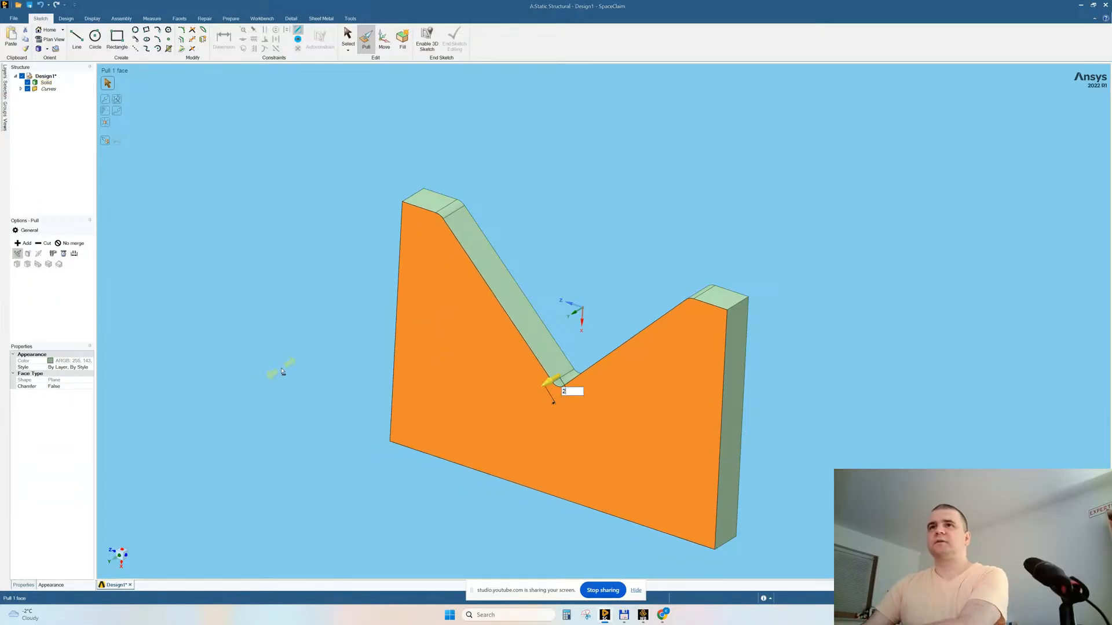
type("2")
key("Return")
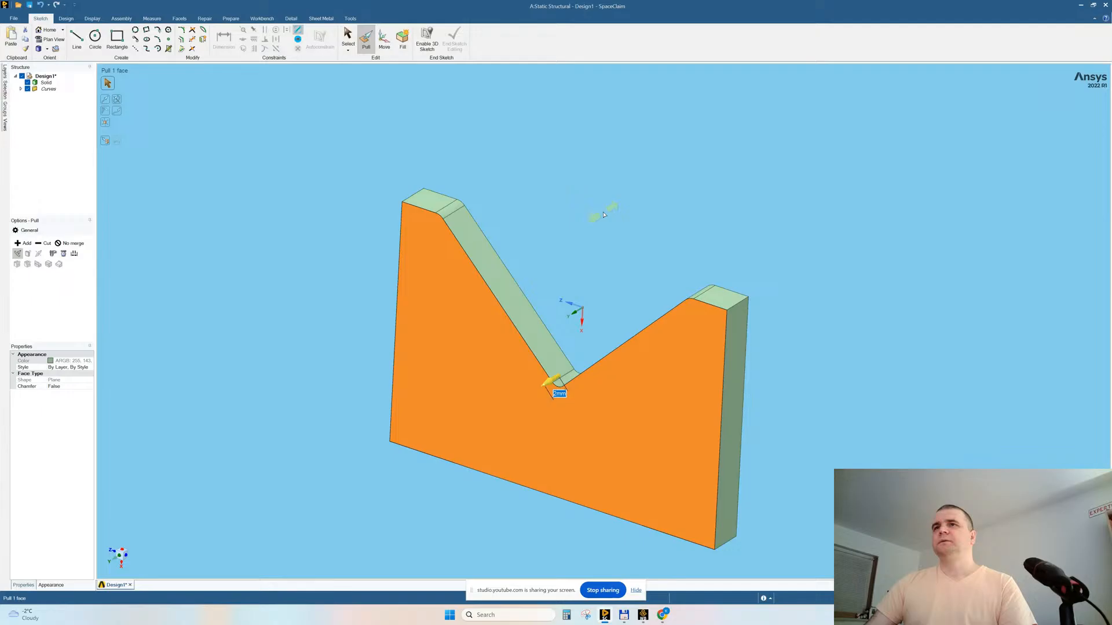
left_click(640, 197)
- Pull the base face opposite the V-notch inward by 4.5 mm to shorten the part
middle_click_drag(655, 339, 705, 306)
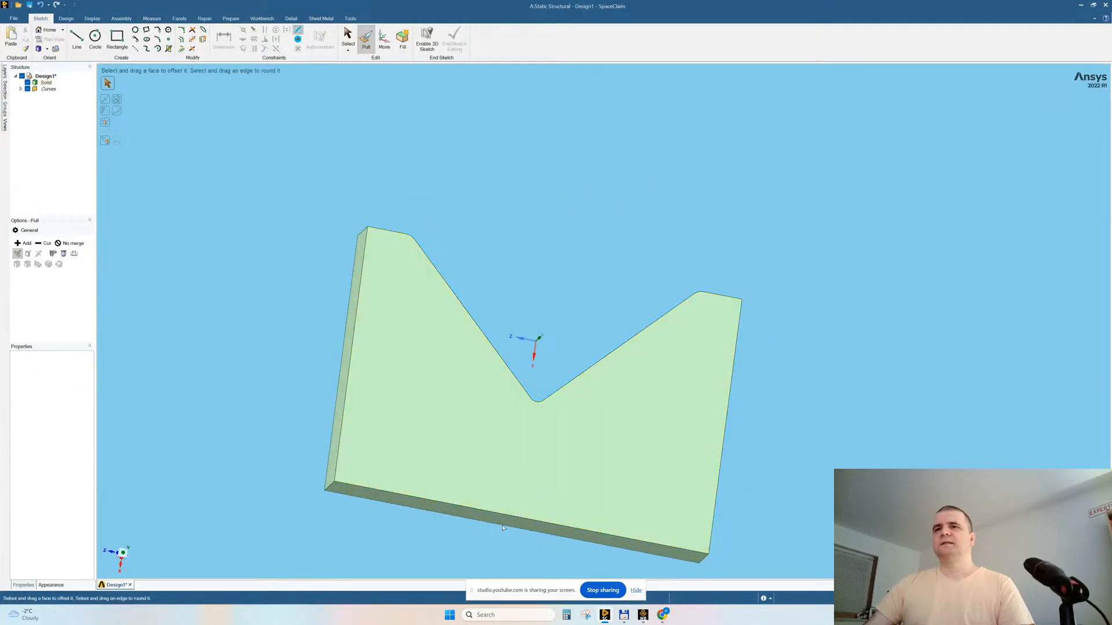
left_click(504, 525)
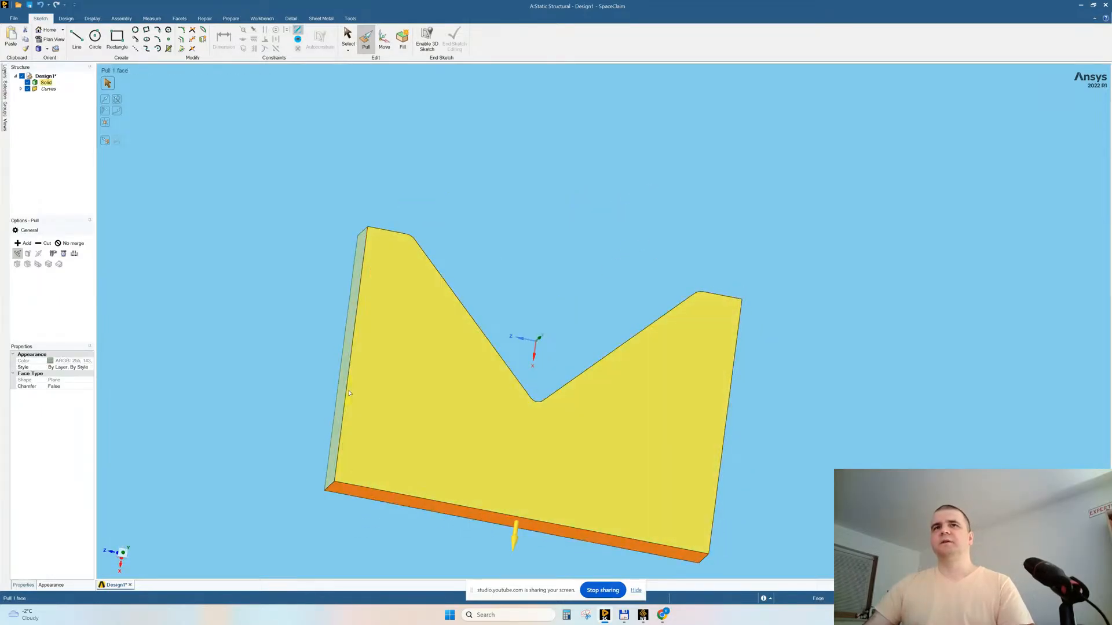
left_click_drag(244, 467, 253, 418)
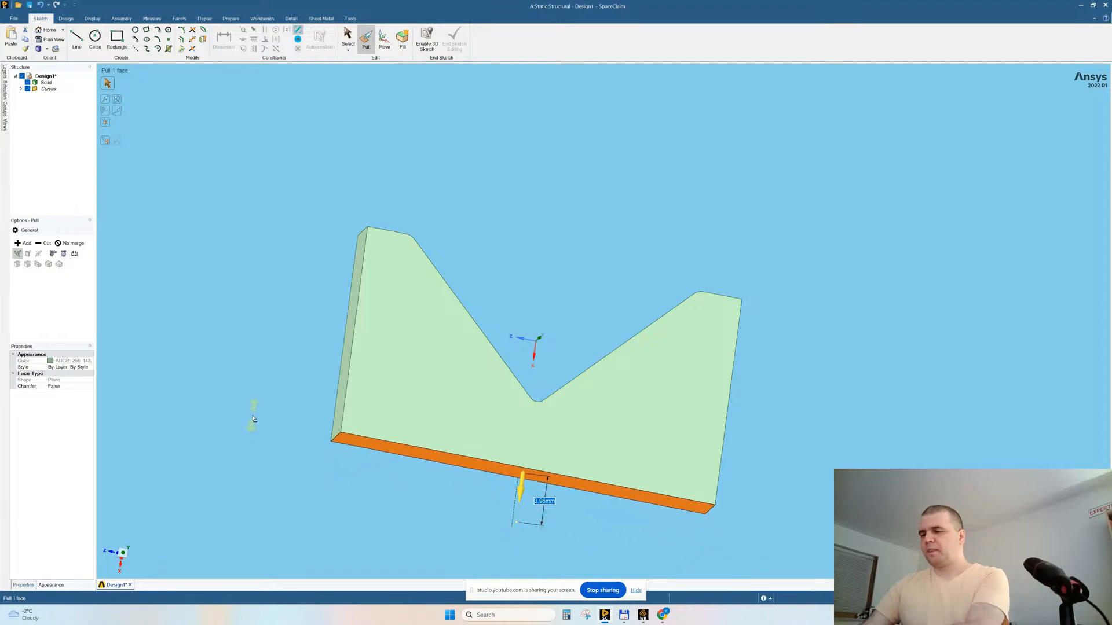
type("4.5")
key("Return")
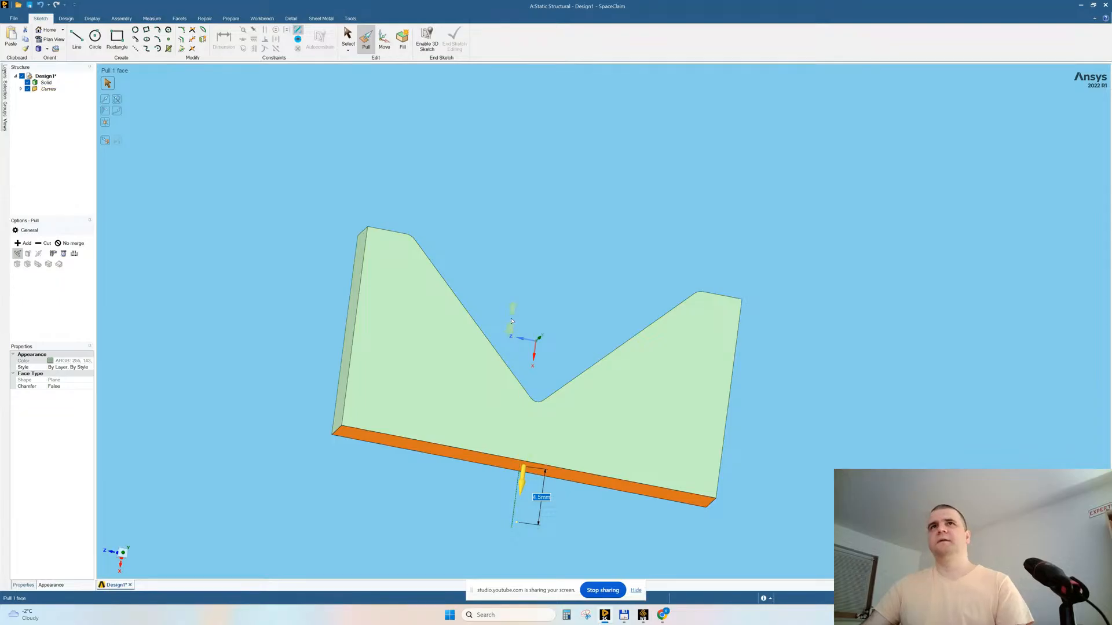
- Pull each of the two narrow side faces inward by 1.5 mm to make the part narrower
middle_click_drag(253, 419, 340, 323)
left_click(359, 335)
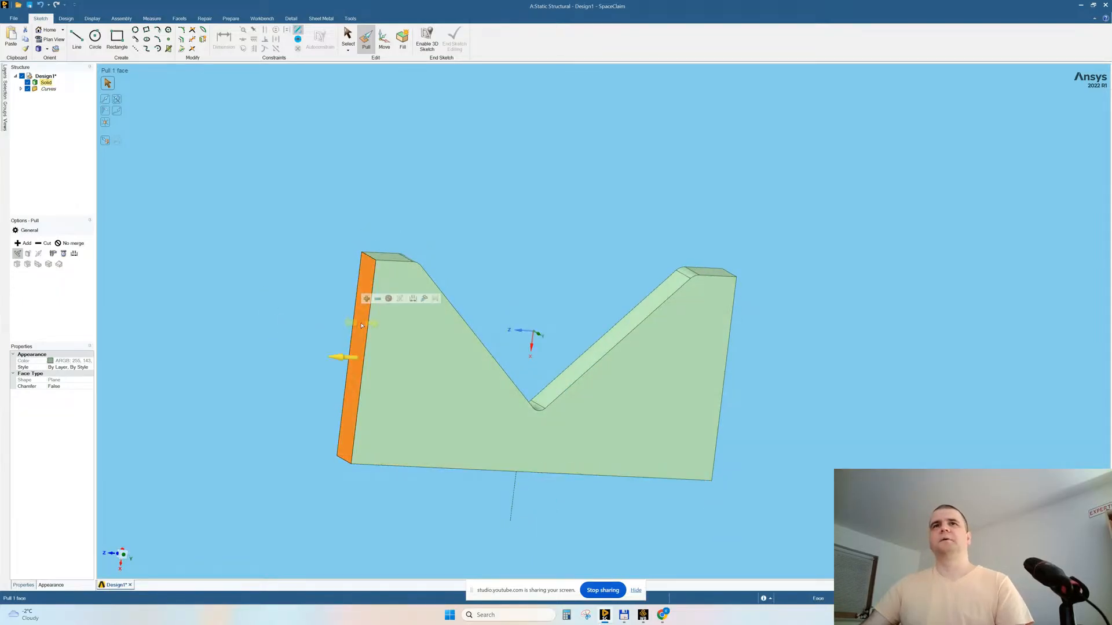
left_click_drag(272, 322, 283, 323)
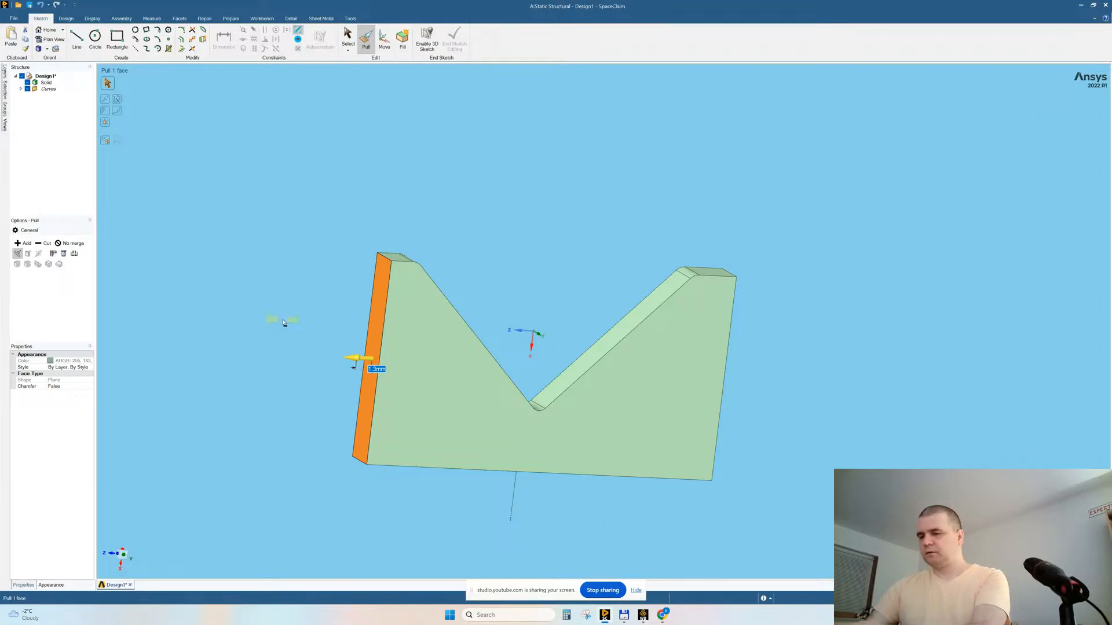
type("1.5")
key("Return")
middle_click_drag(342, 362, 215, 359)
left_click(661, 348)
type("1.5")
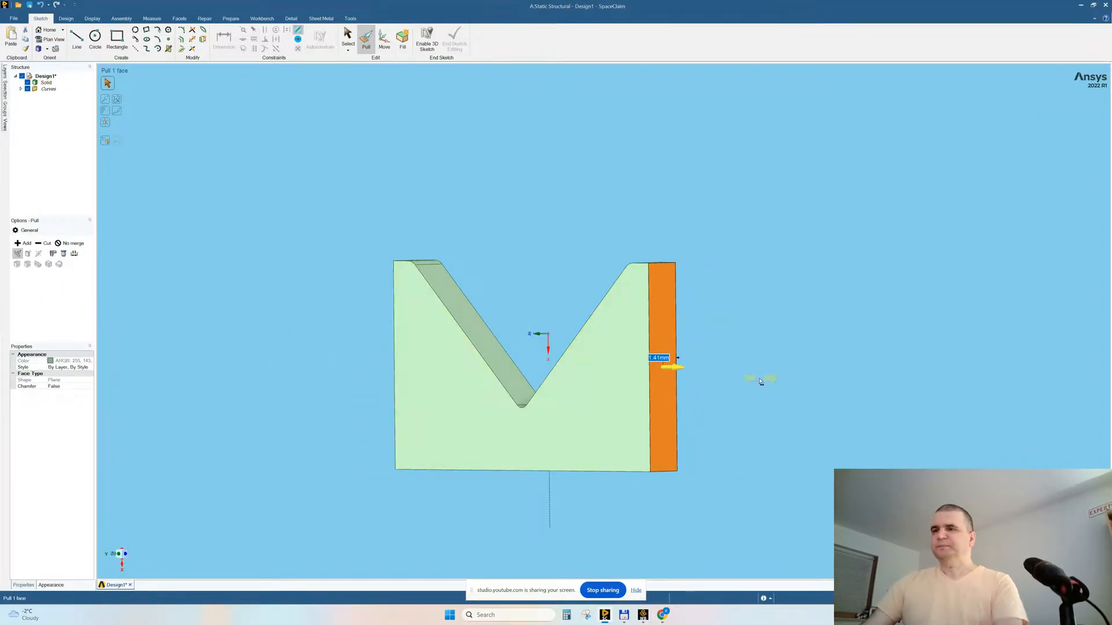
key("Return")
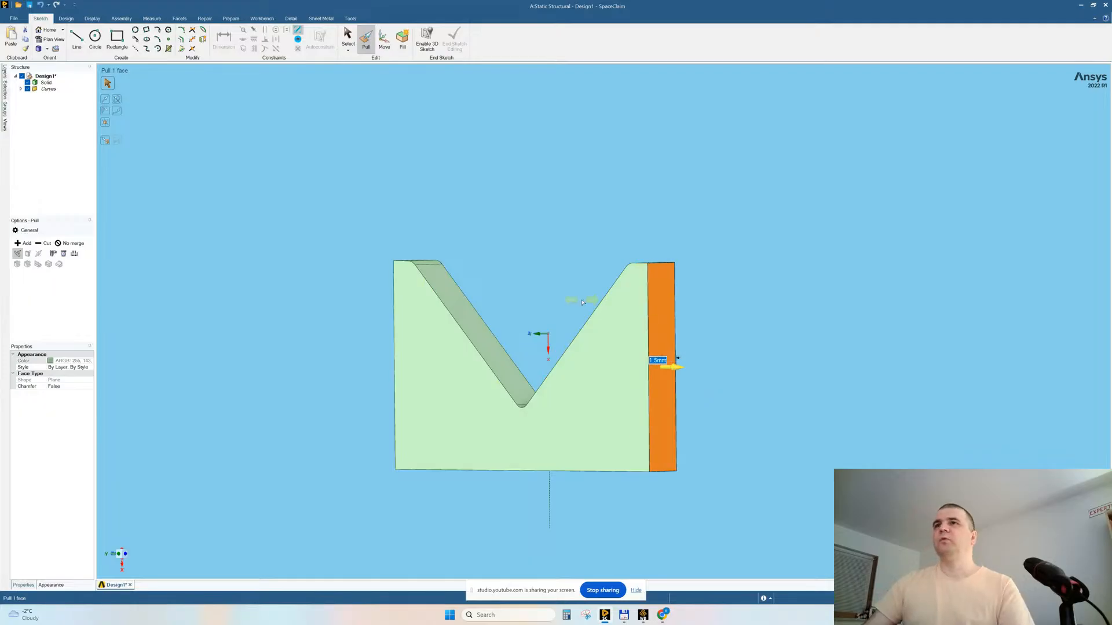
- Start a sketch on the large notched face in plan view and project the part's base edge onto it
middle_click_drag(297, 301, 336, 316)
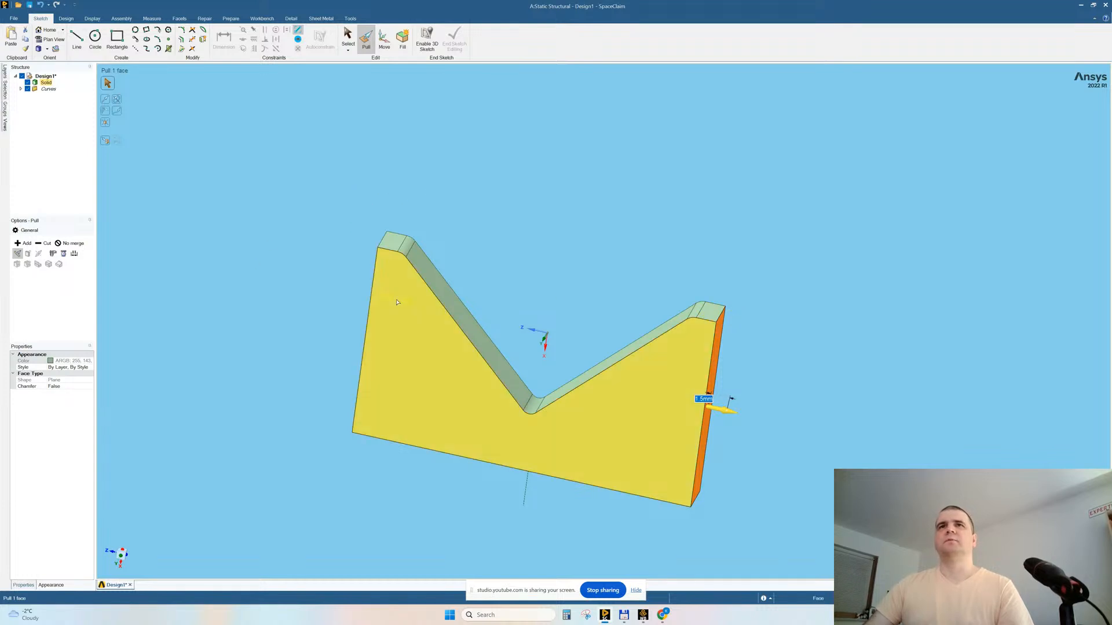
left_click(398, 306)
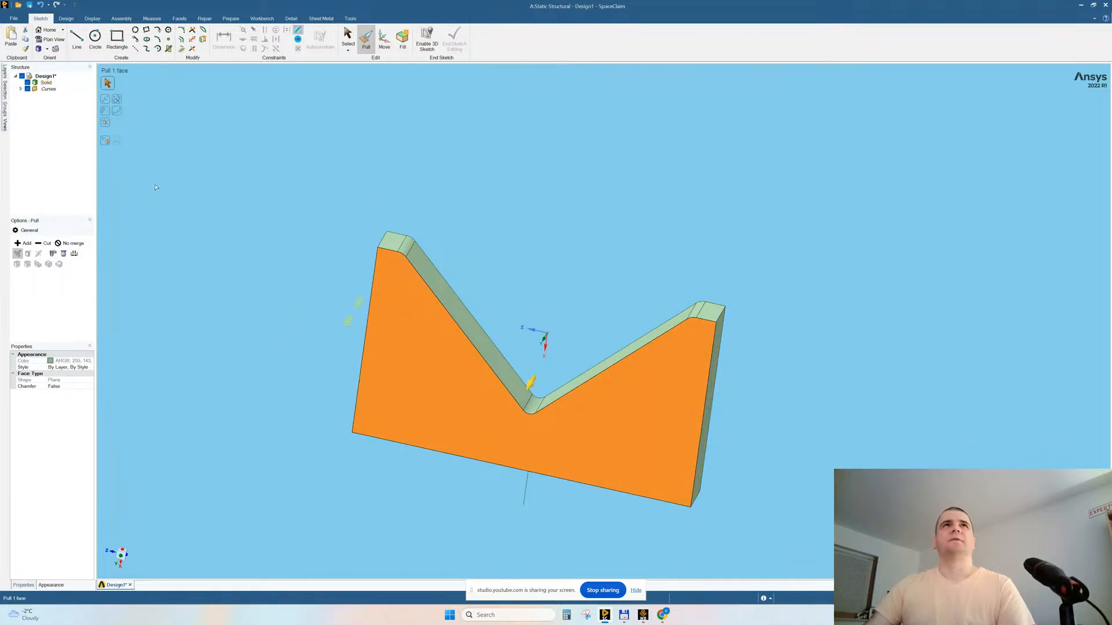
left_click(67, 18)
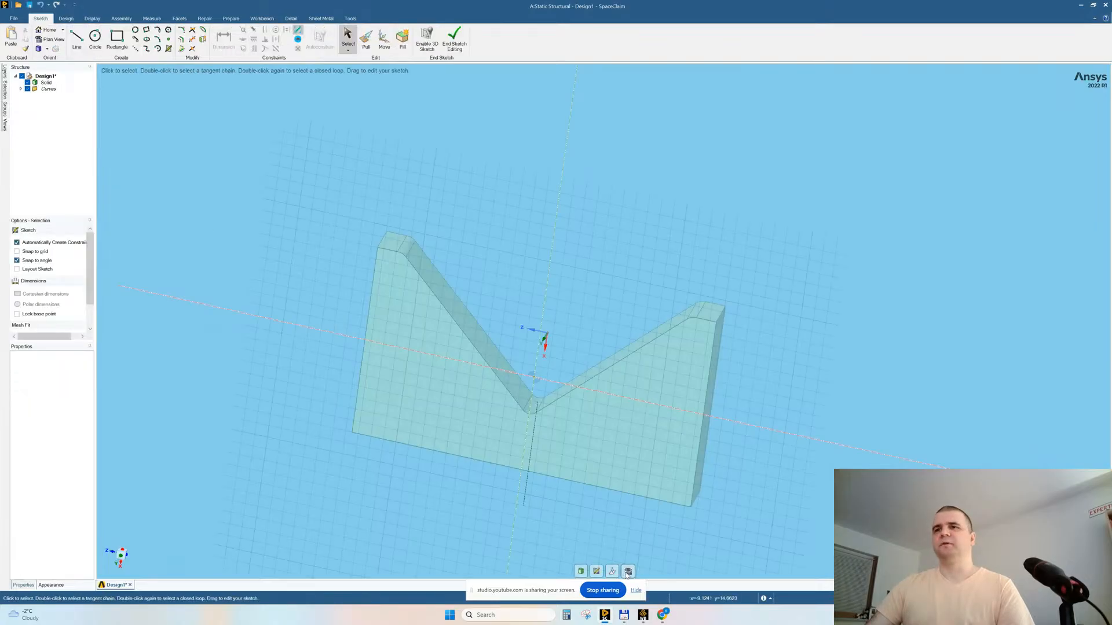
left_click(627, 572)
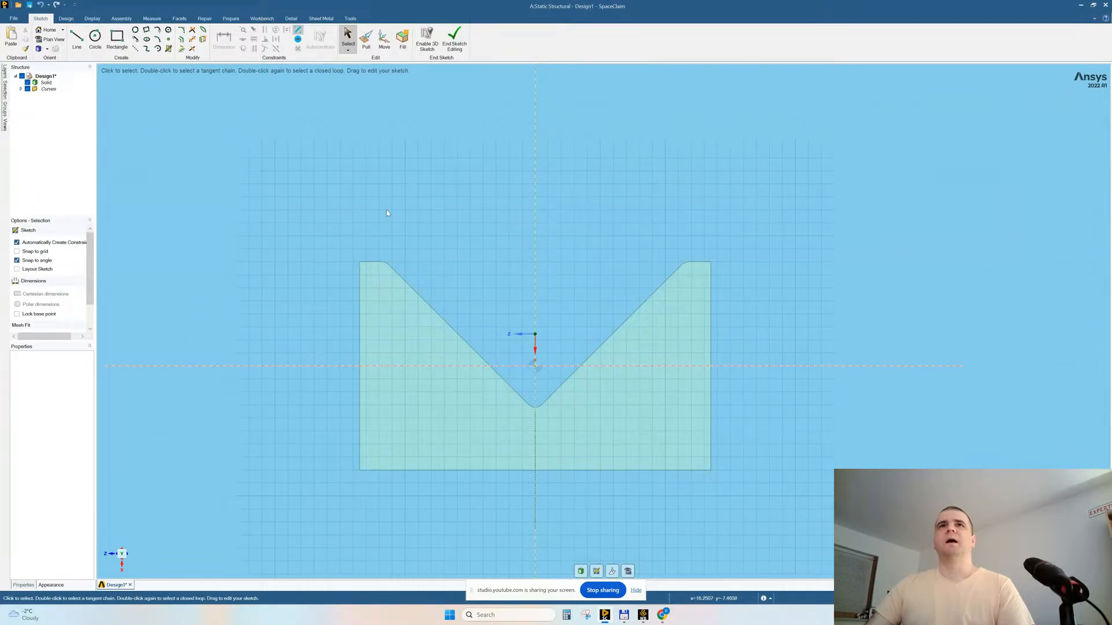
left_click(182, 49)
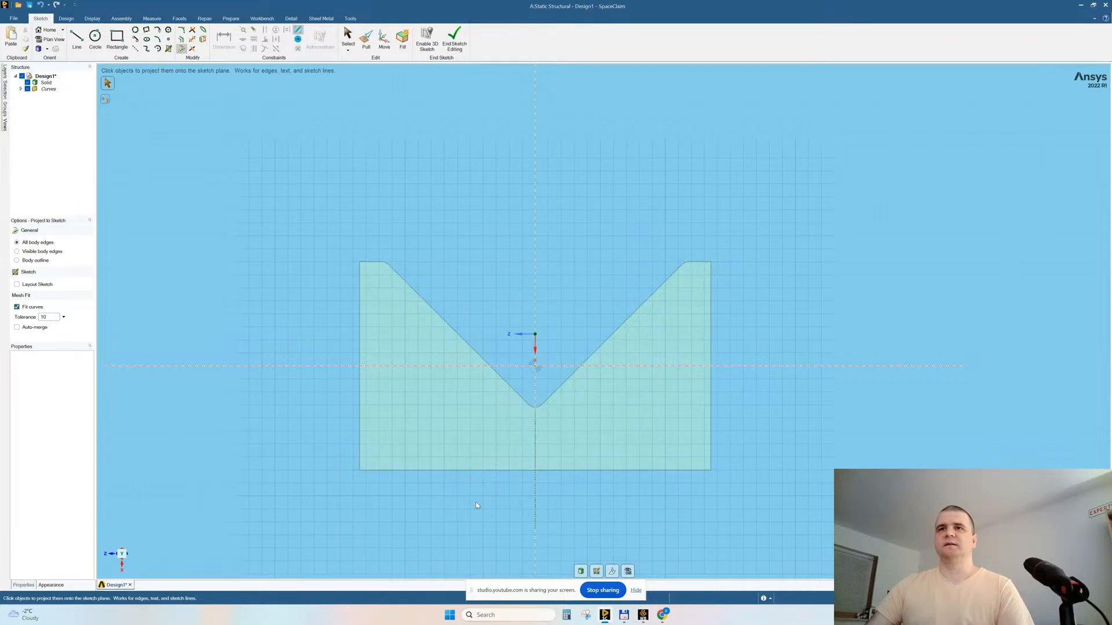
left_click(470, 470)
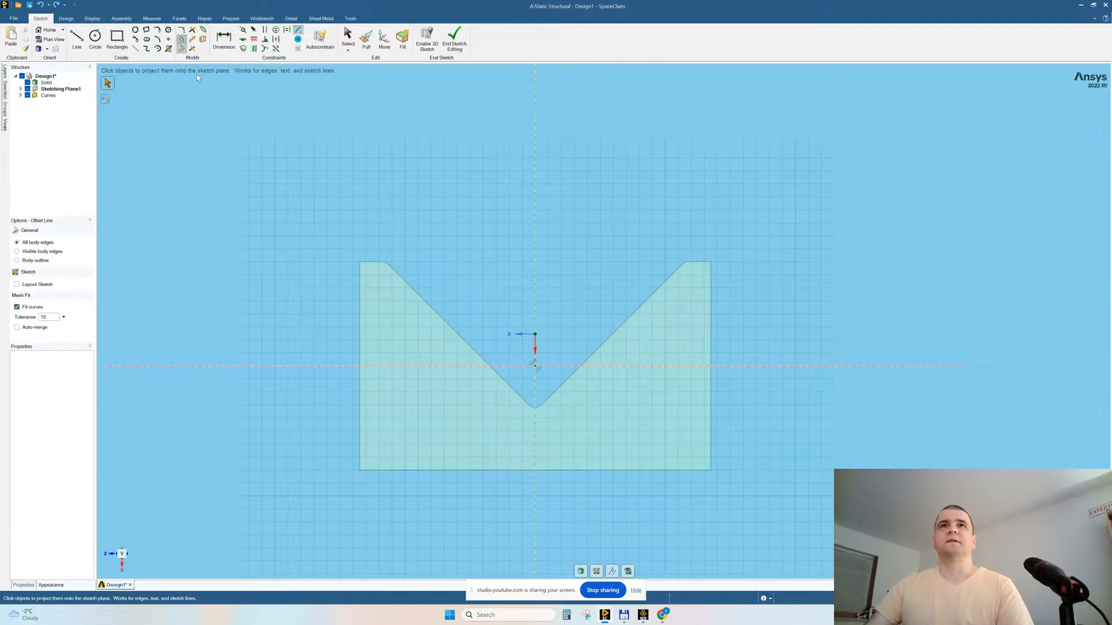
- Offset the projected base line by 16.05 mm toward the short flat faces beside the V-notch
left_click(182, 39)
left_click(442, 470)
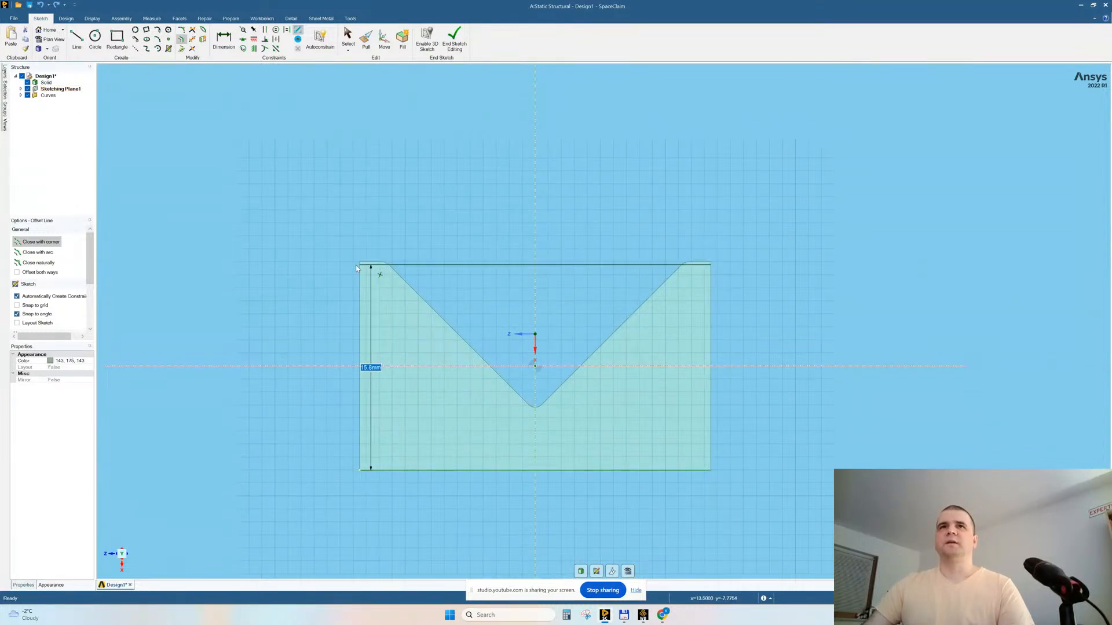
mouse_move(354, 266)
middle_mouse_down("shift")
mouse_move(366, 298)
mouse_move(361, 238)
mouse_move(367, 318)
middle_mouse_up("shift")
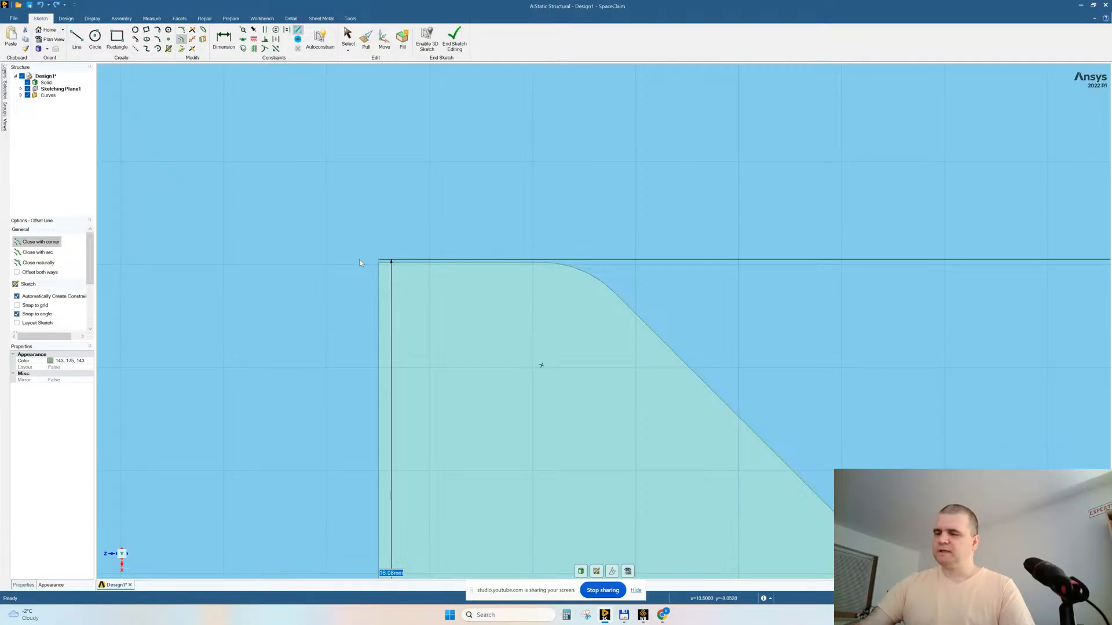
type("16.05")
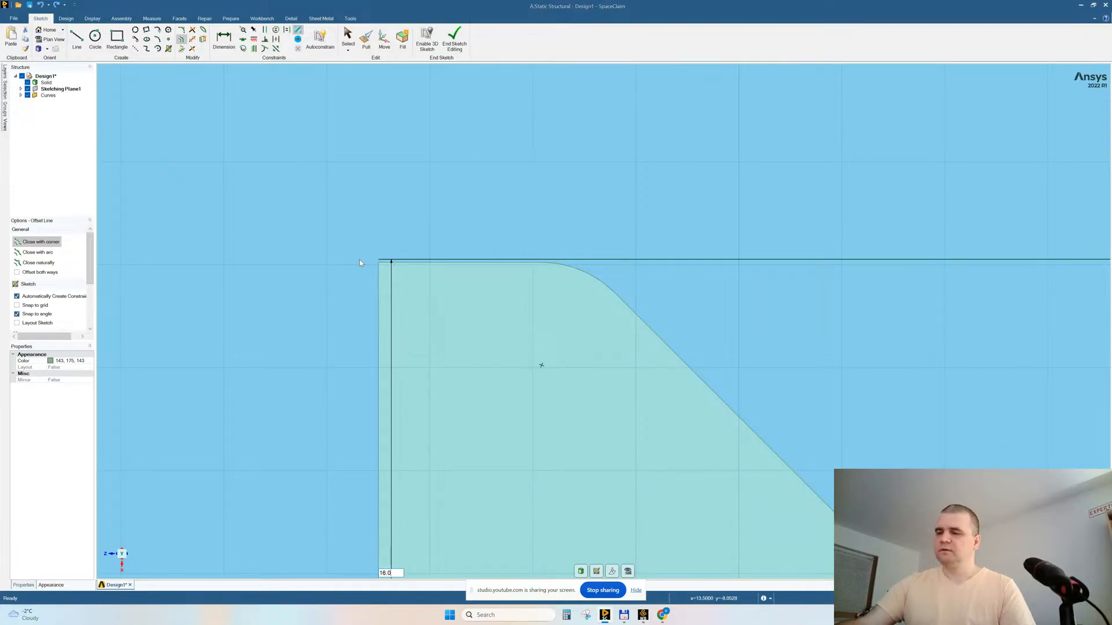
key("Return")
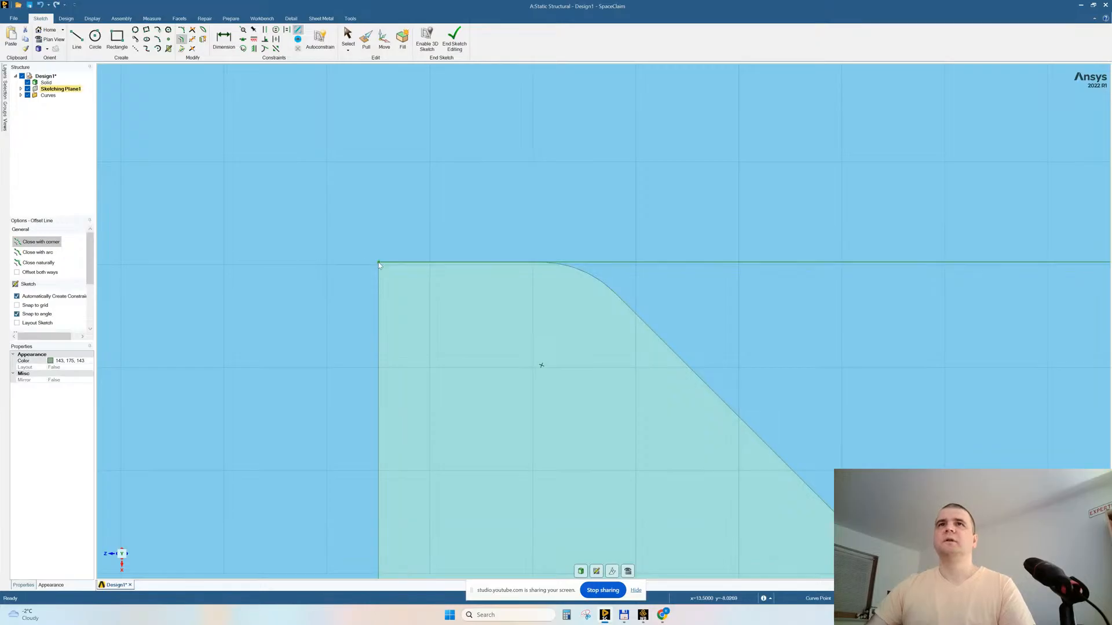
- Offset the line running across the notch opening by 0.3 mm outward, away from the part
mouse_move(383, 265)
middle_mouse_down("shift")
mouse_move(382, 352)
mouse_move(310, 191)
mouse_move(358, 311)
mouse_move(295, 196)
middle_mouse_up("shift")
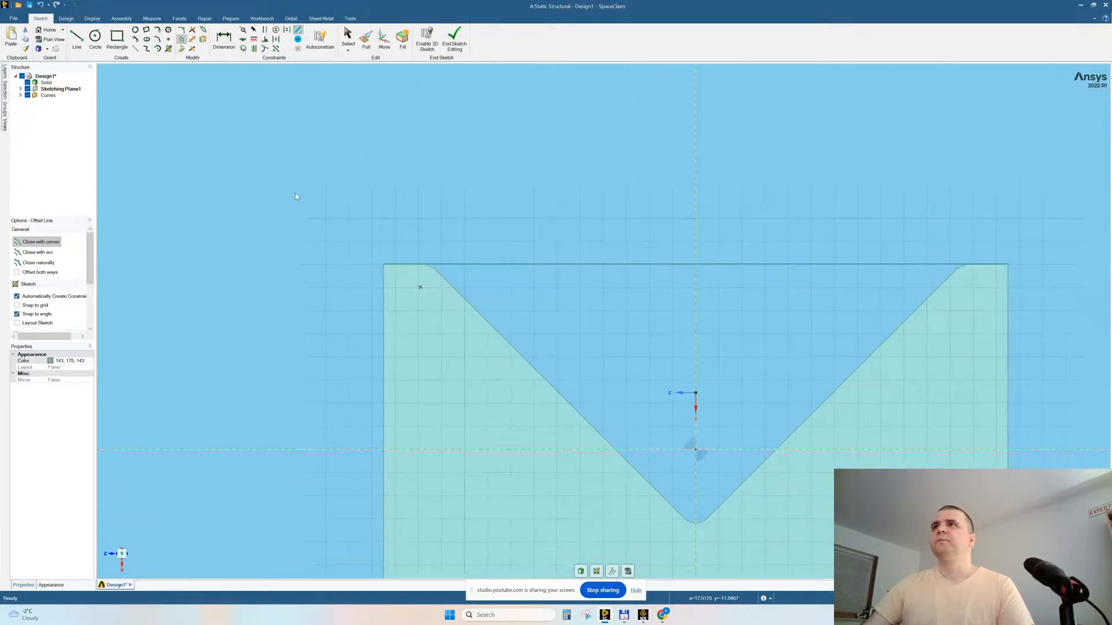
left_click(513, 265)
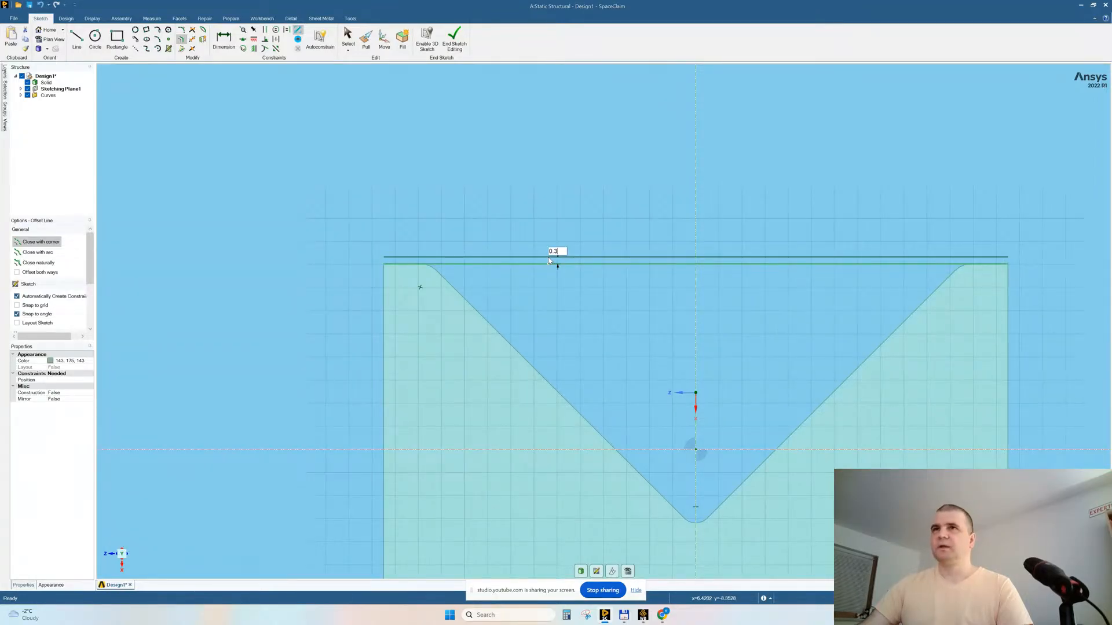
left_click(549, 260)
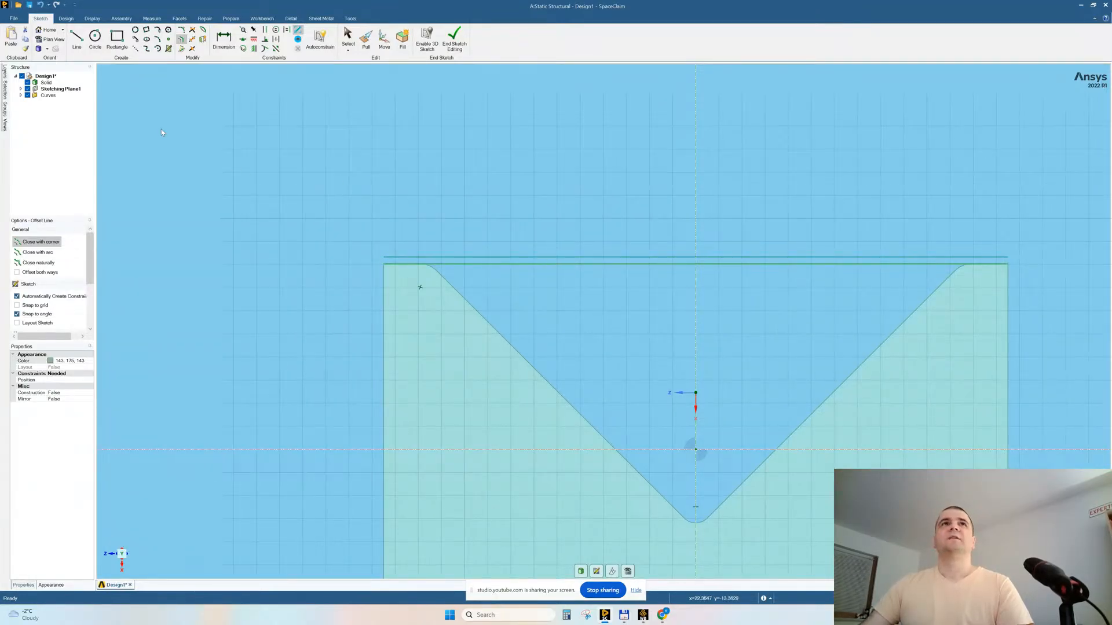
- Draw short perpendicular lines joining both ends of the two parallel lines to close a thin rectangle over the notch
left_click(76, 38)
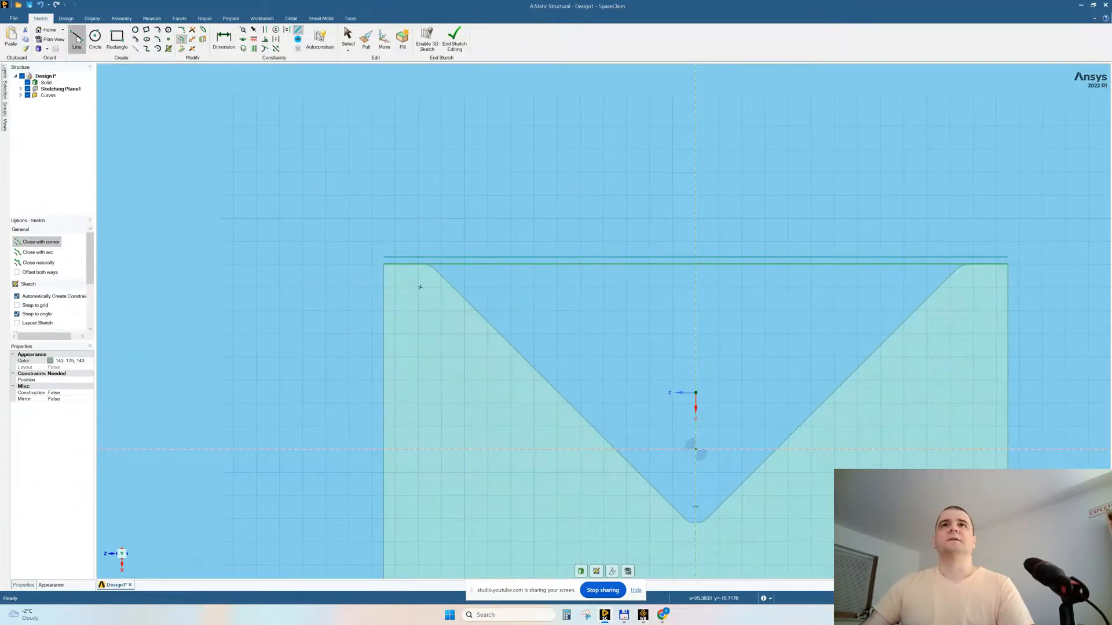
left_click(384, 259)
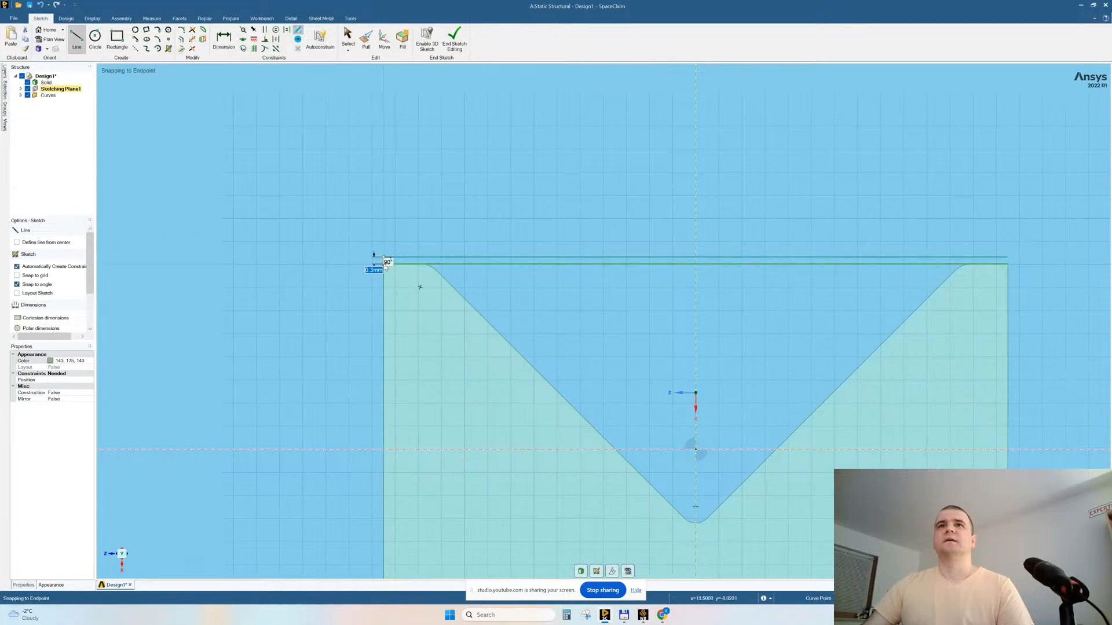
left_click(383, 264)
key("Escape")
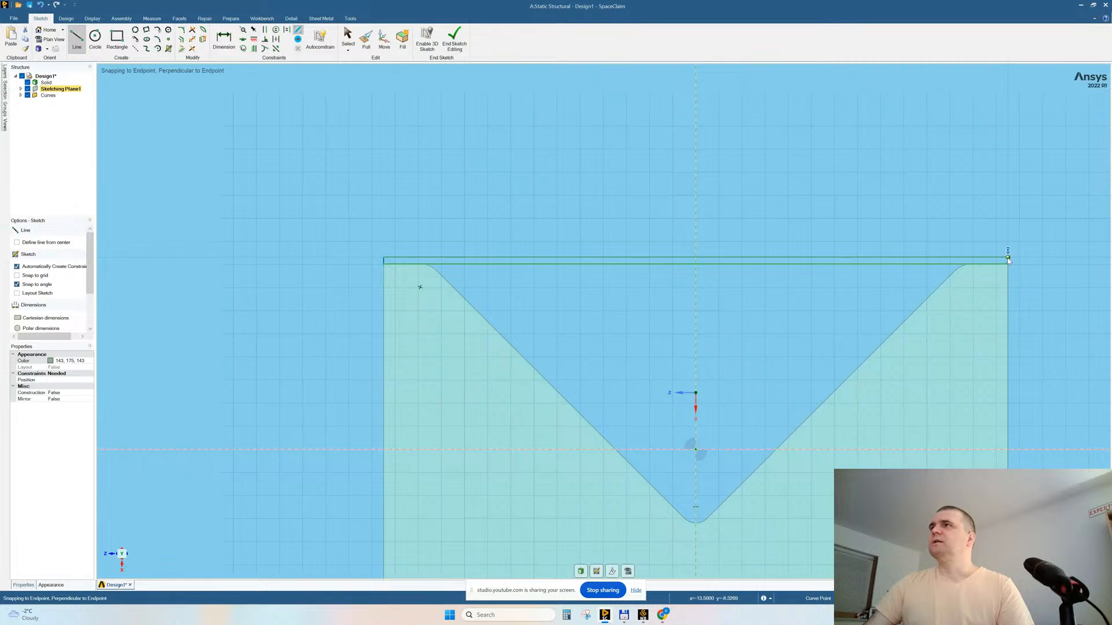
left_click(1008, 259)
left_click(1001, 264)
key("Escape")
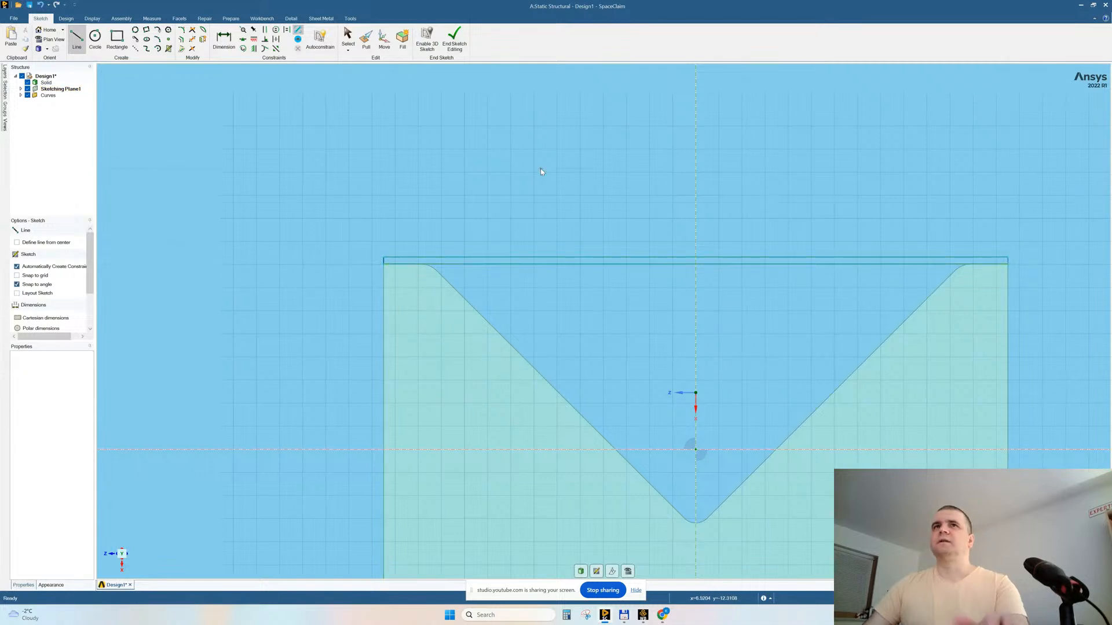
- Pull the thin rectangle over the notch into a solid sheet, up to the opposite large face of the die
mouse_move(383, 278)
middle_mouse_down("shift")
mouse_move(432, 394)
mouse_move(354, 260)
middle_mouse_up("shift")
mouse_move(866, 244)
middle_mouse_down("shift")
mouse_move(821, 342)
mouse_move(818, 385)
mouse_move(823, 256)
mouse_move(841, 253)
middle_mouse_up("shift")
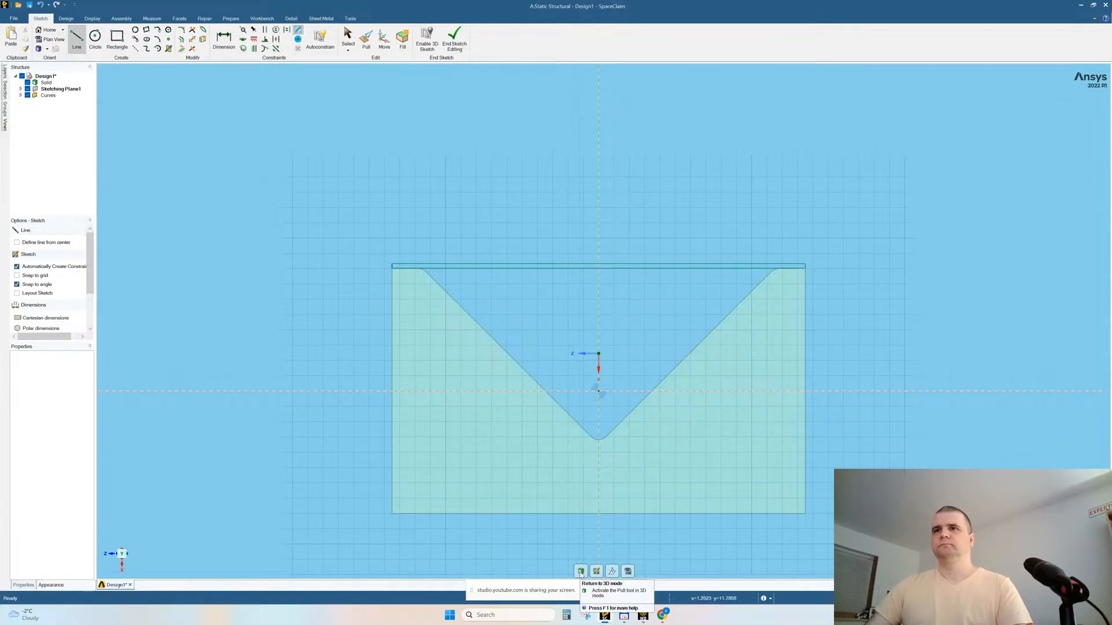
left_click(581, 572)
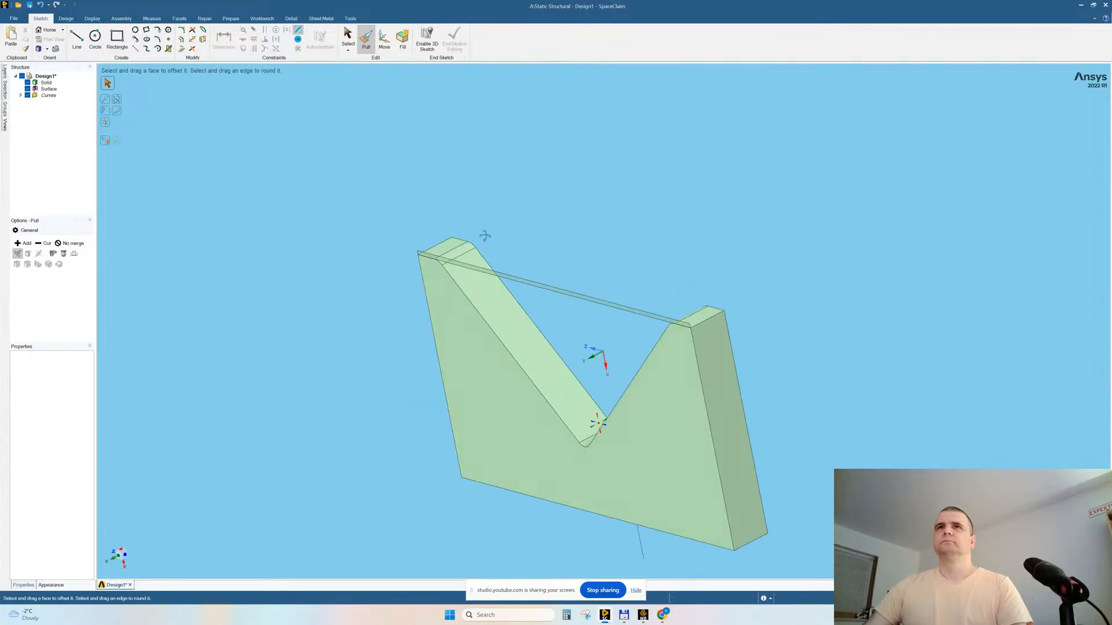
left_click(437, 267)
left_click(438, 267)
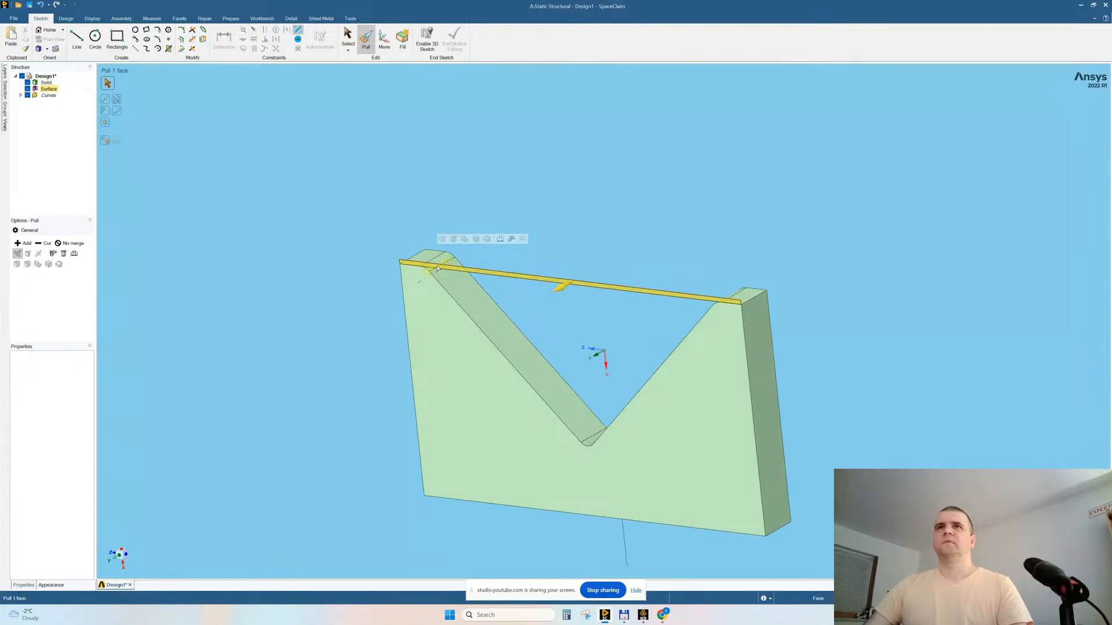
middle_click_drag(437, 267, 553, 178)
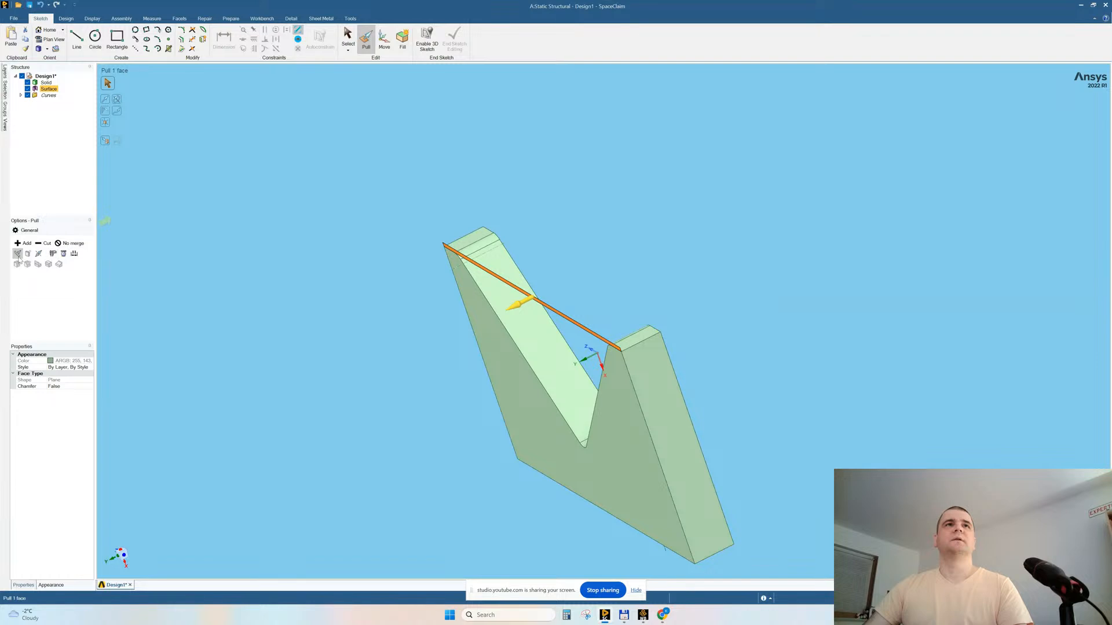
middle_click_drag(624, 212, 568, 216)
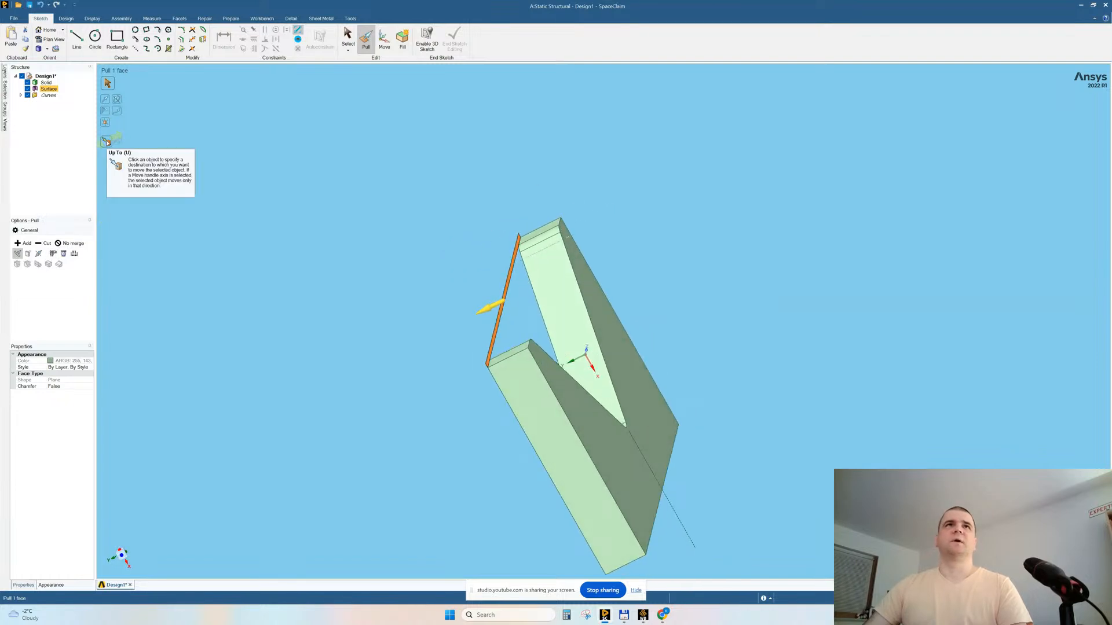
left_click(107, 142)
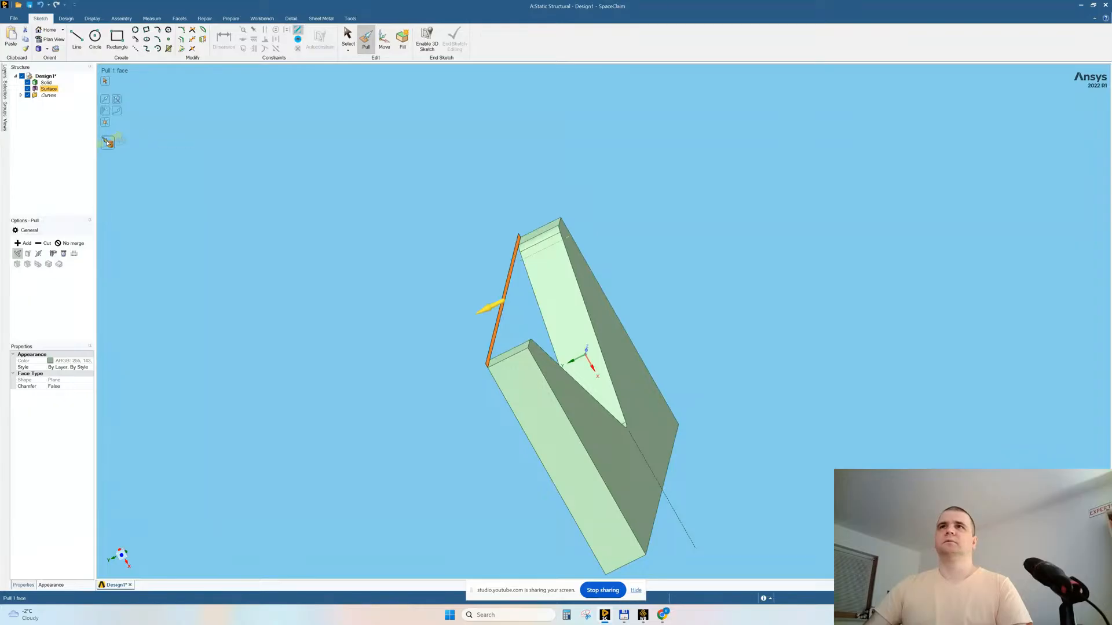
left_click(592, 290)
key("v")
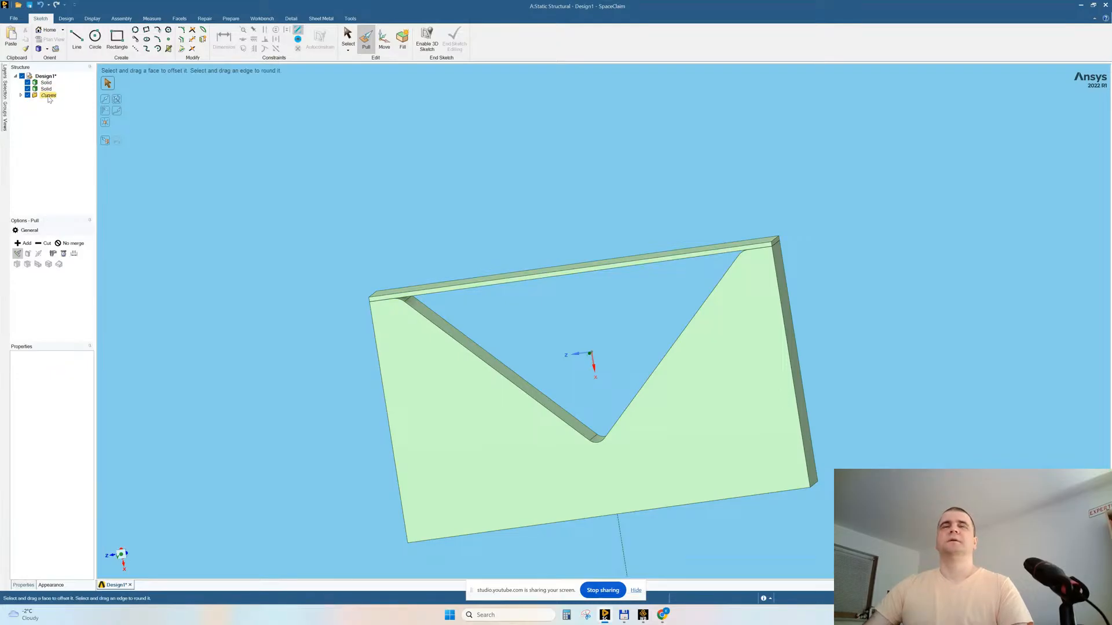
- Extend one end face of the sheet 1.5 mm outward past the side of the die
middle_click_drag(557, 176, 596, 170)
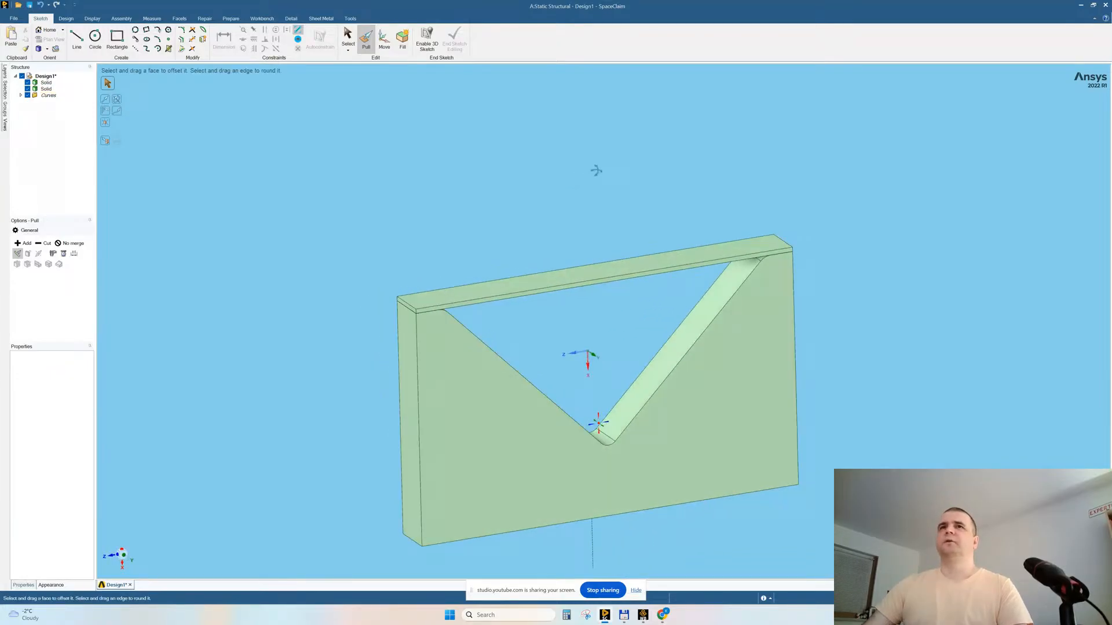
left_click(441, 305)
left_click(407, 307)
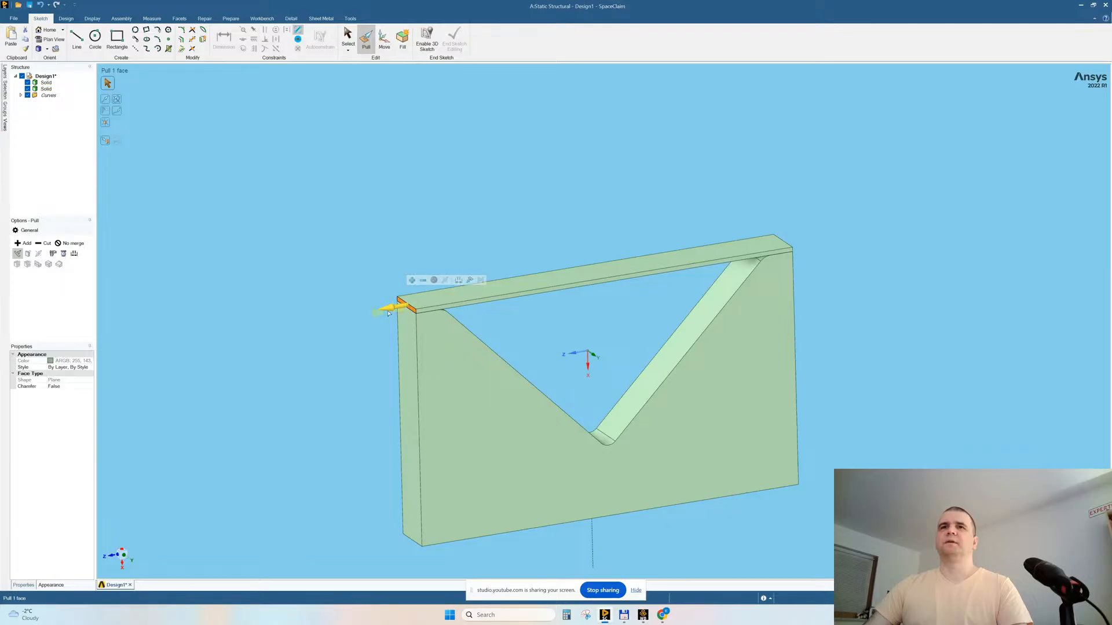
left_click_drag(392, 309, 372, 313)
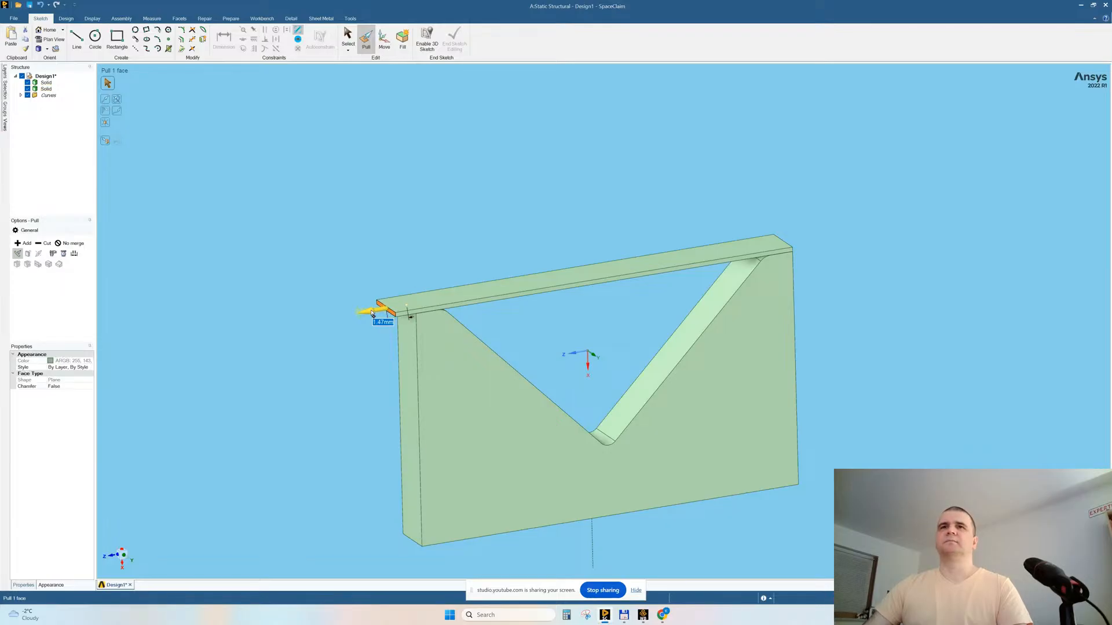
type("1")
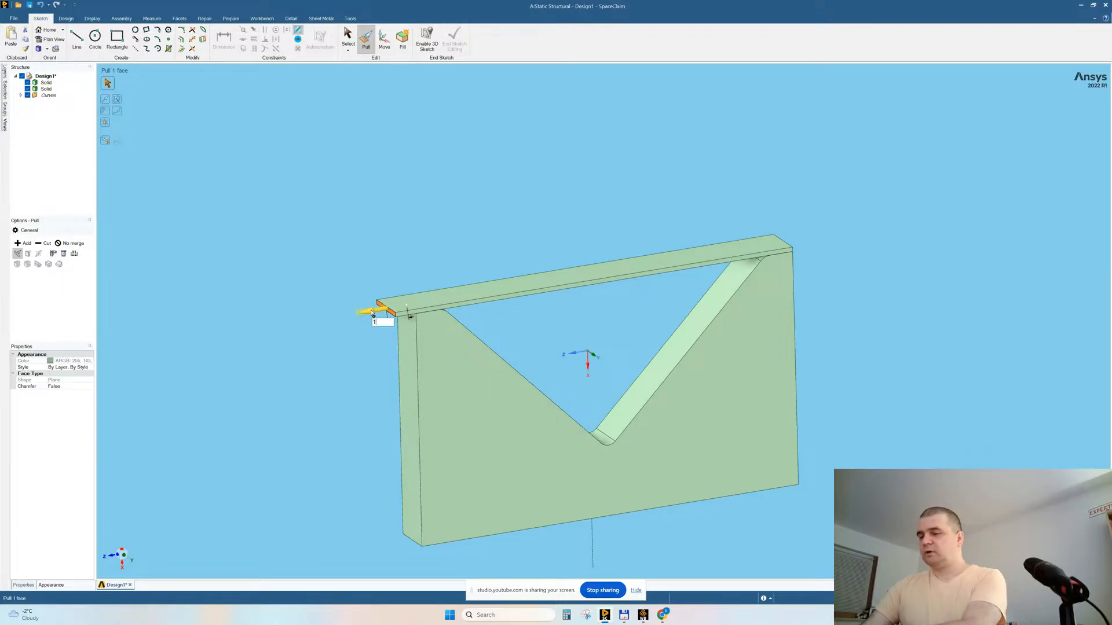
type(".")
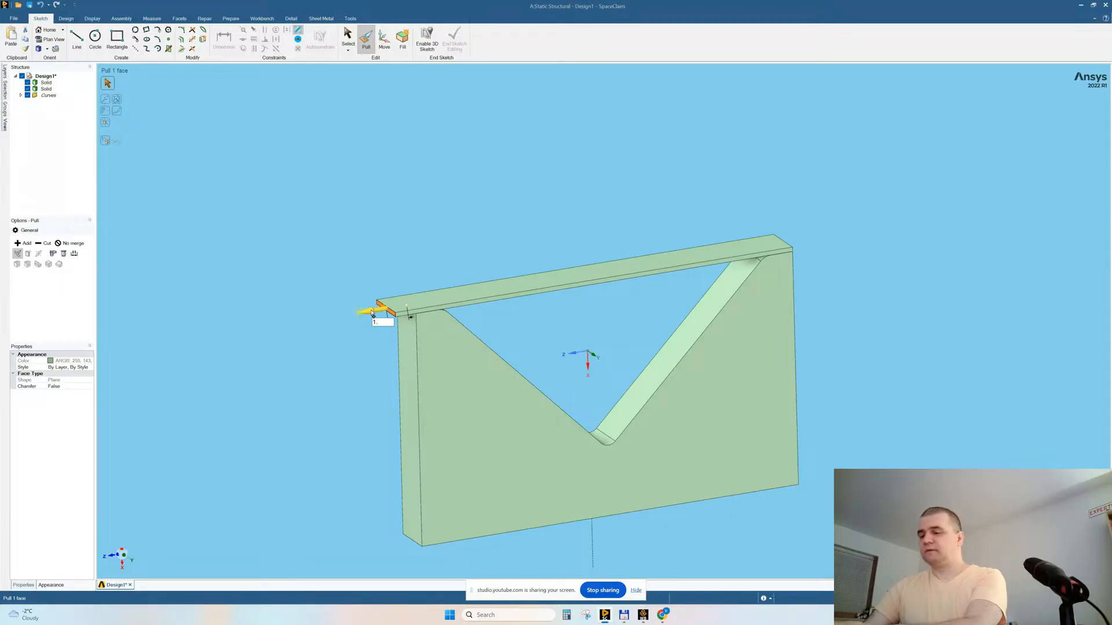
type("5")
key("Return")
- Extend the sheet's opposite end face outward by 1.5 mm to overhang the other side of the die
middle_click_drag(407, 307, 404, 306)
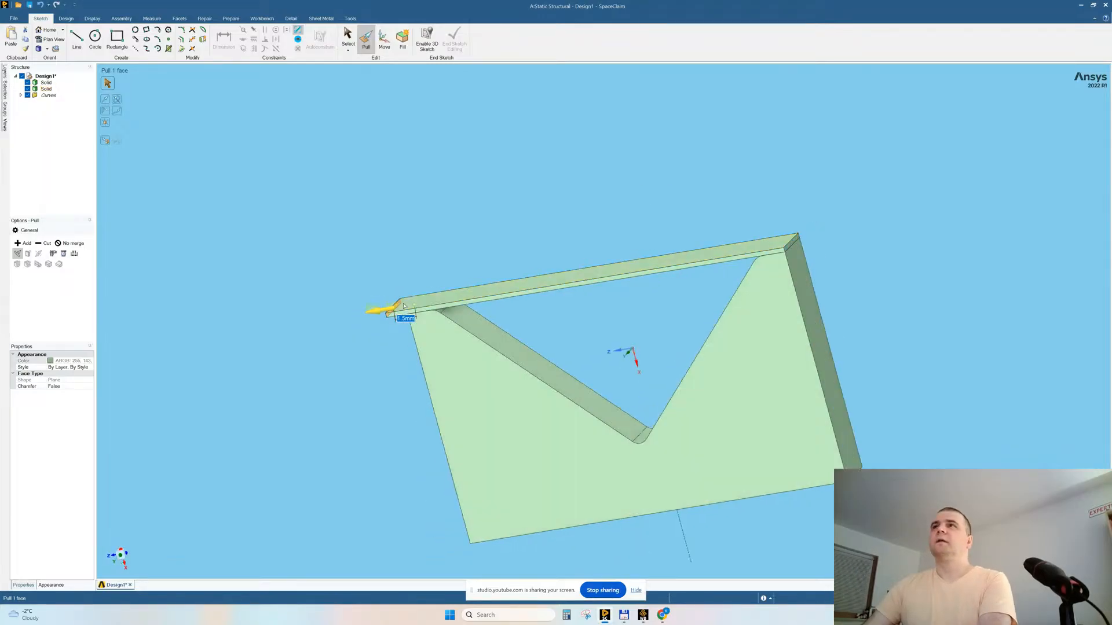
left_click(810, 242)
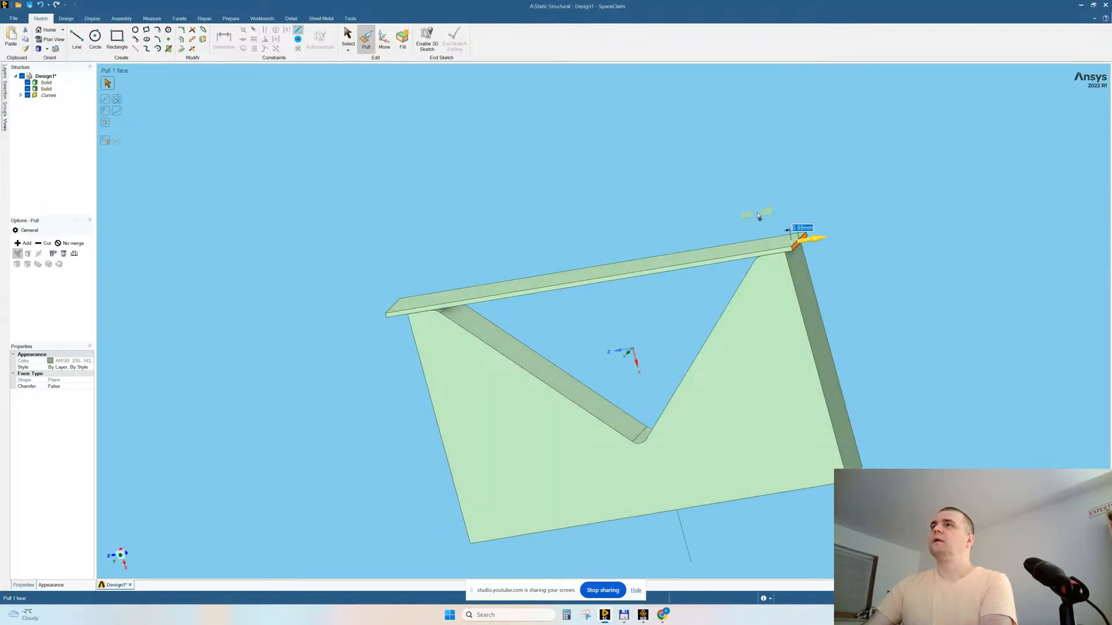
type("1.5")
key("Return")
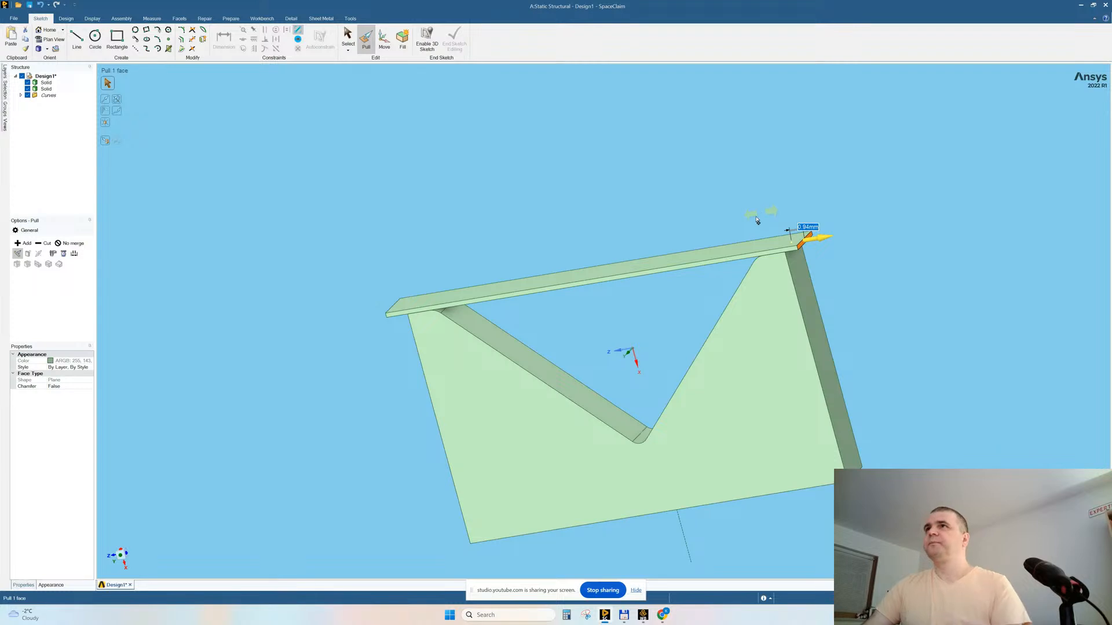
left_click(663, 220)
- Start a sketch on the die's large notched face and show it in plan view
middle_click_drag(626, 245, 651, 256)
middle_click_drag(724, 450, 700, 482, "ctrl")
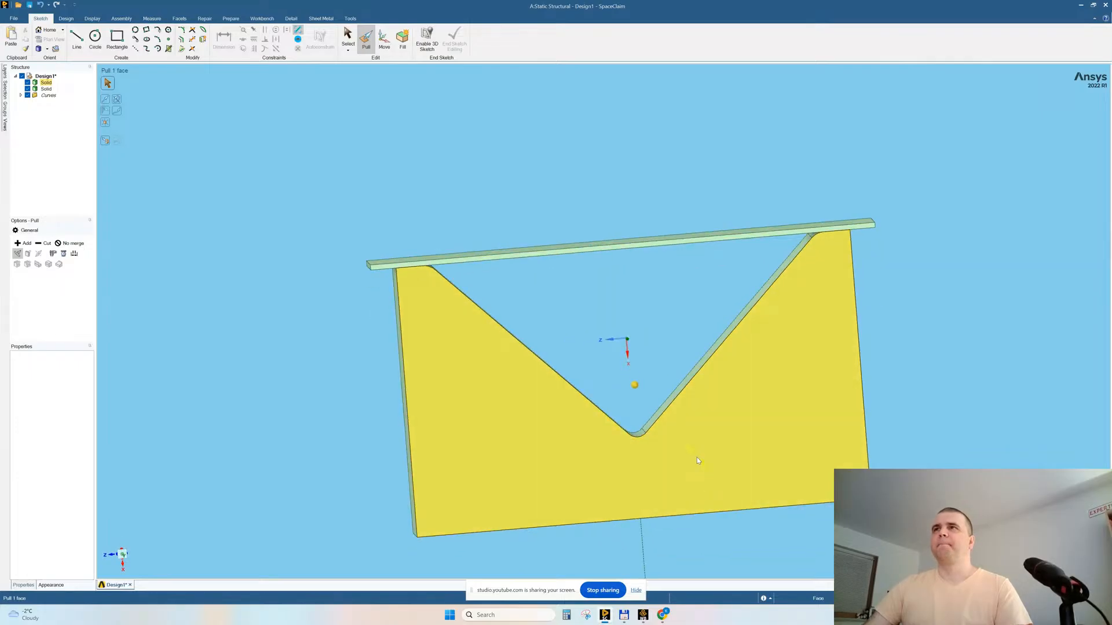
scroll(649, 288, "up", 3)
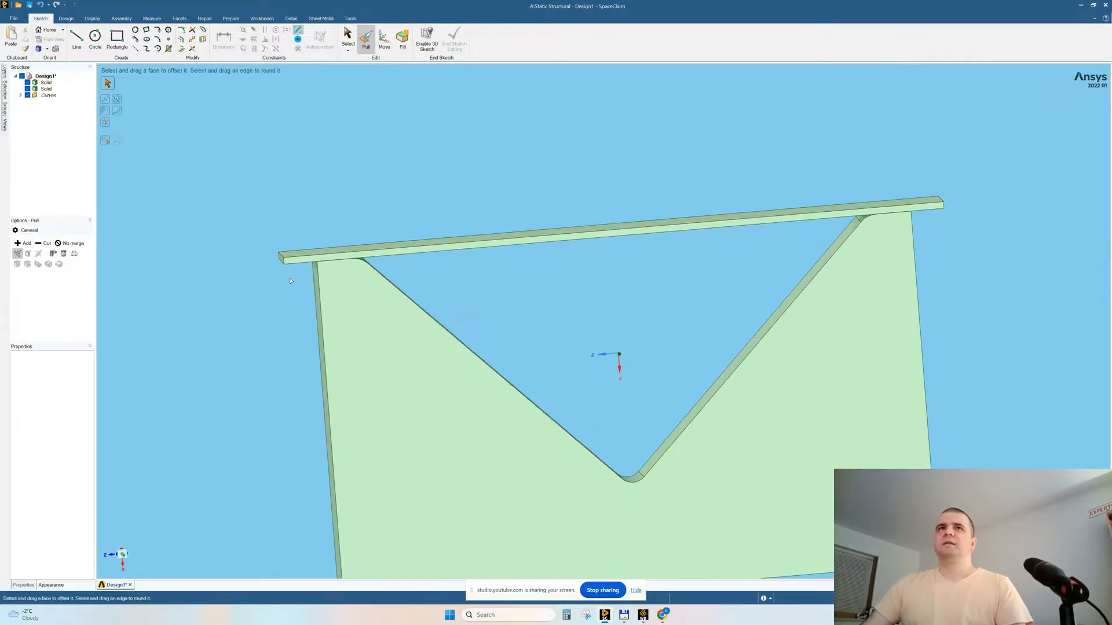
scroll(289, 288, "up", 3)
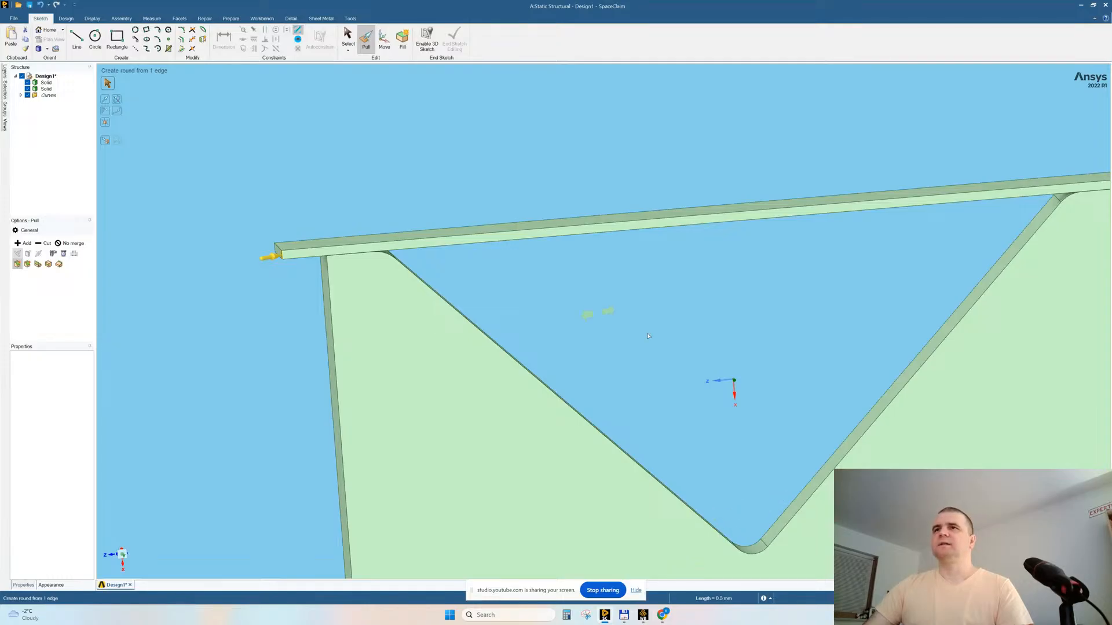
scroll(648, 336, "down", 3)
scroll(646, 327, "up", 2)
middle_click_drag(755, 391, 604, 288, "shift")
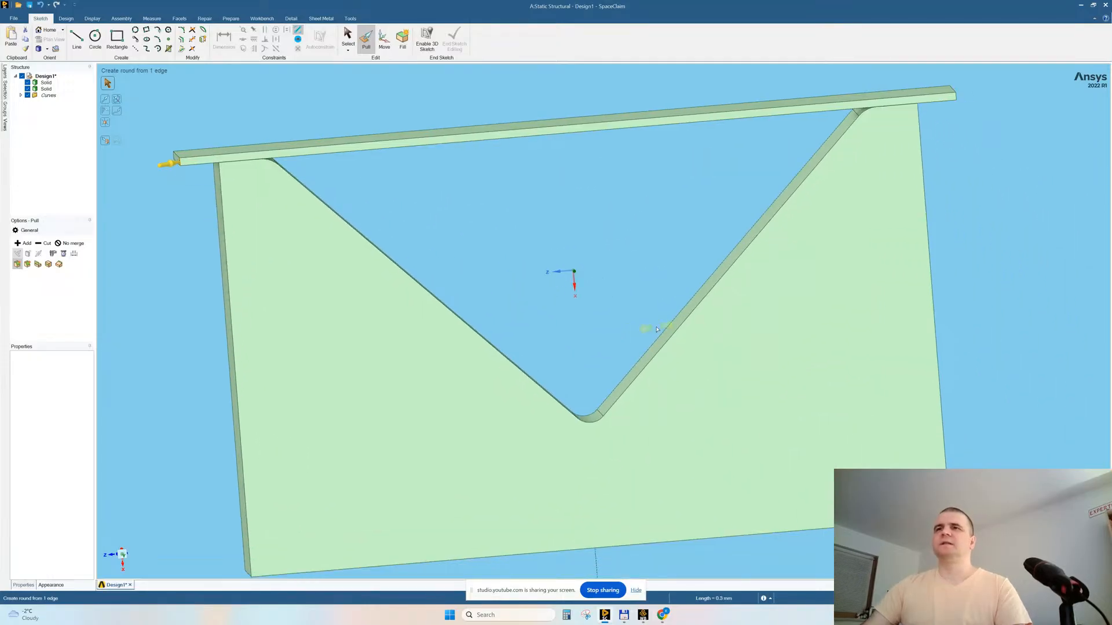
middle_click_drag(657, 329, 623, 353)
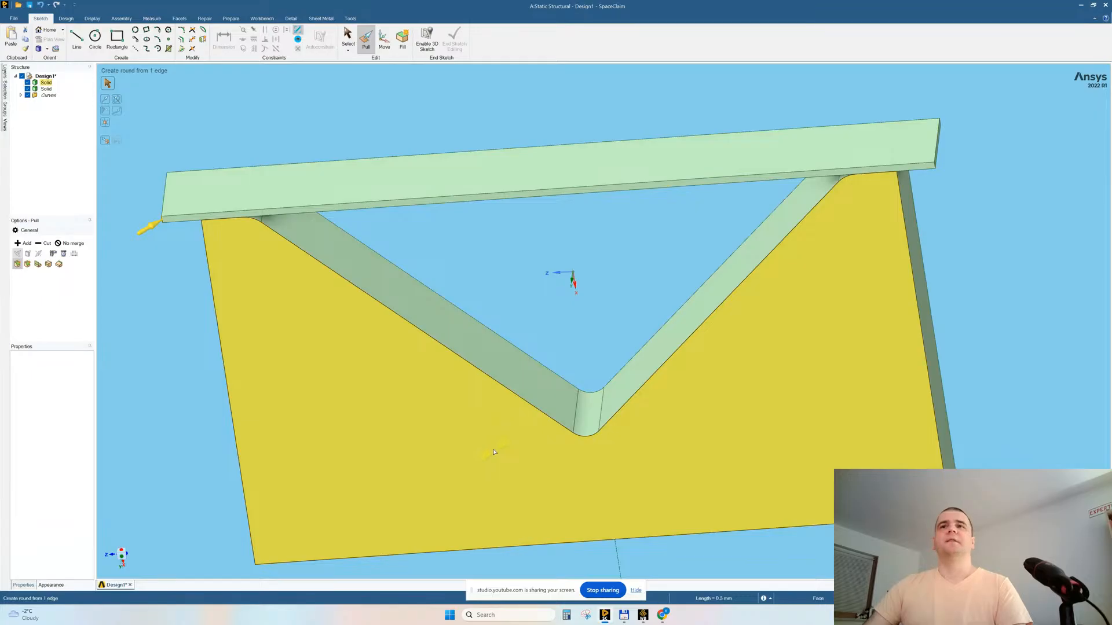
left_click(494, 452)
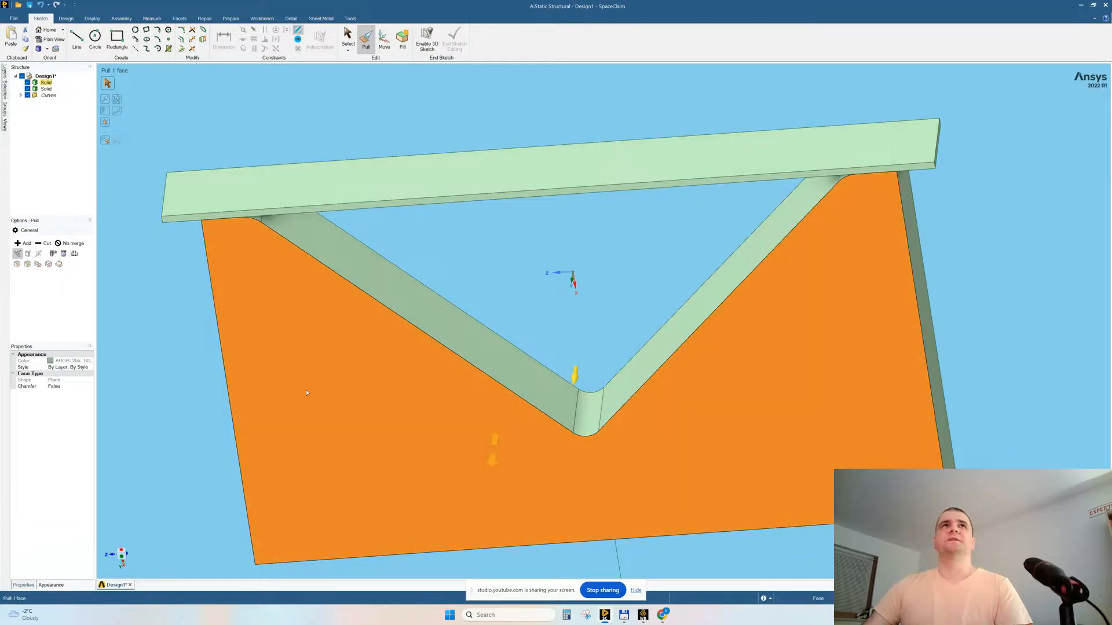
left_click(66, 18)
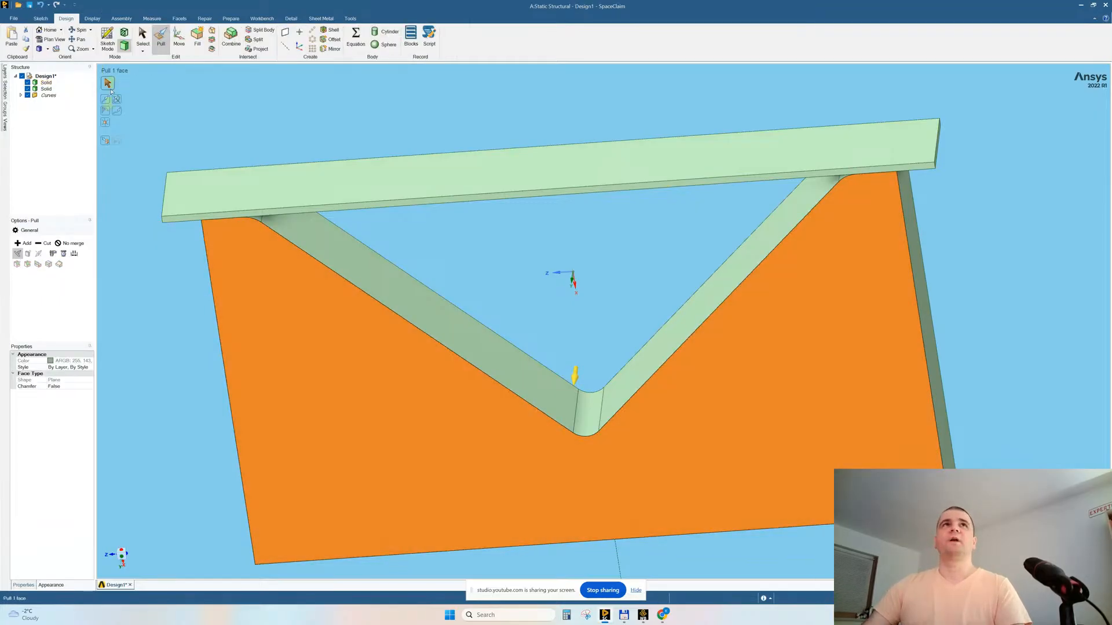
left_click(108, 41)
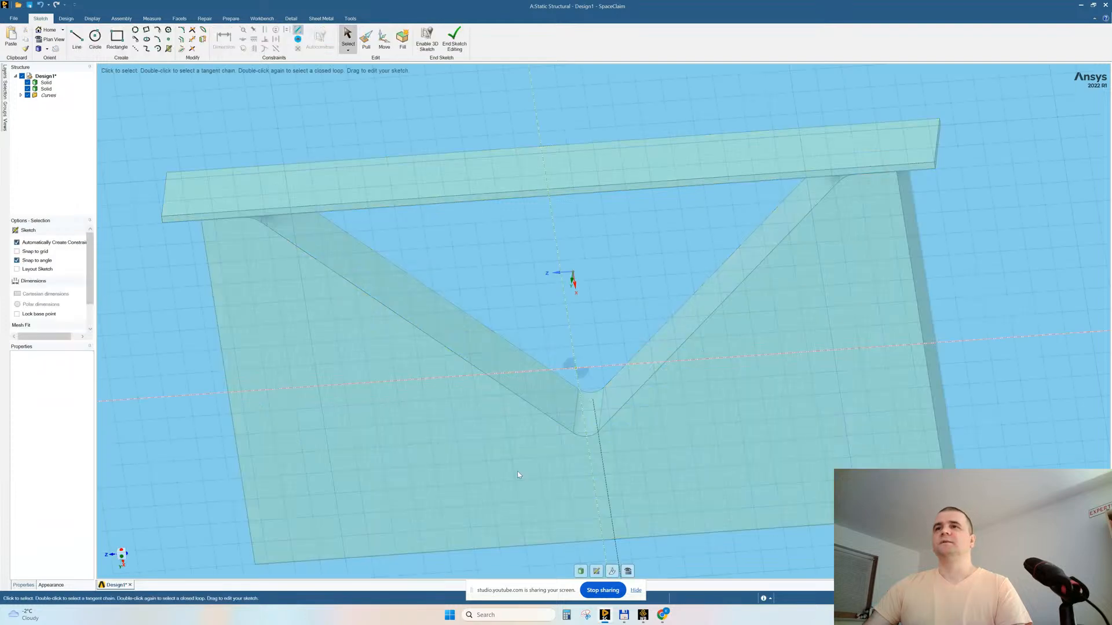
left_click(629, 572)
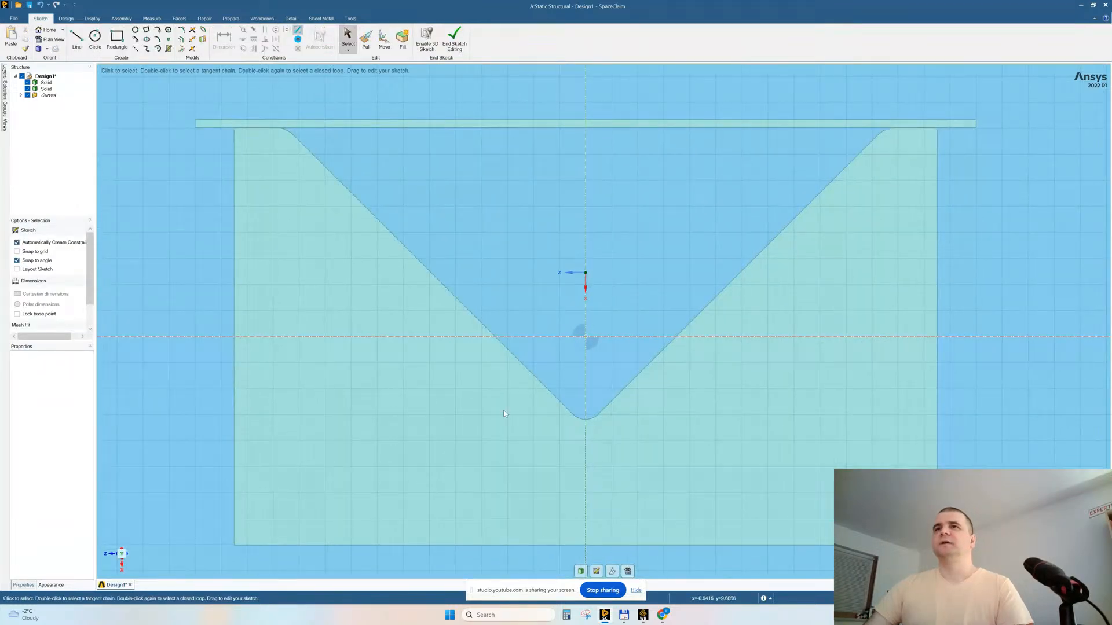
scroll(507, 417, "down", 3)
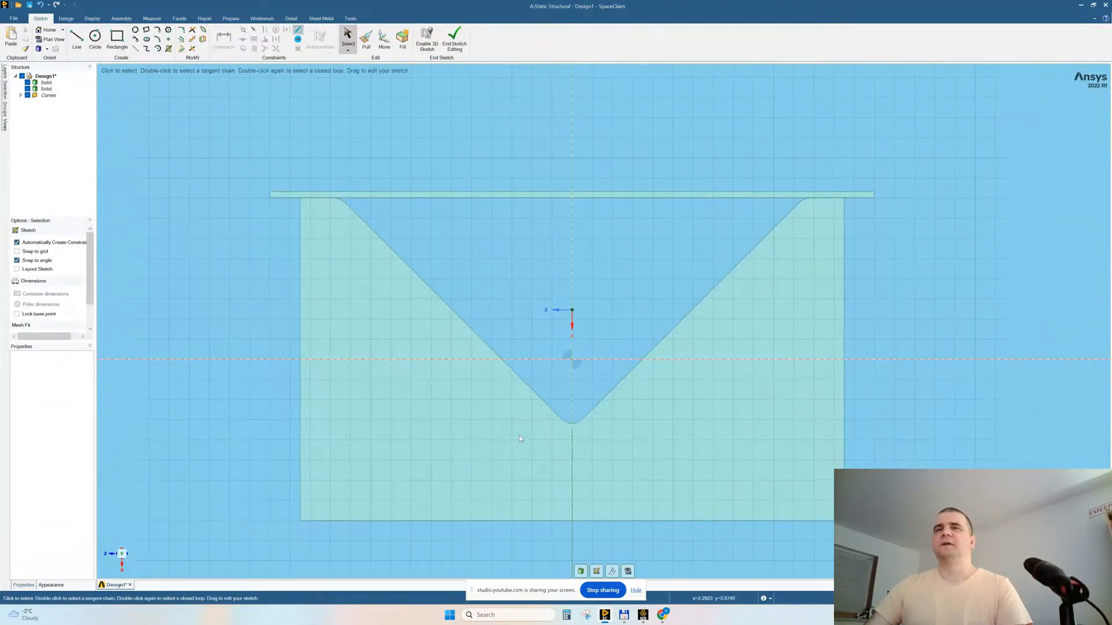
left_click(182, 40)
mouse_move(293, 180)
left_mouse_down()
mouse_move(396, 285)
mouse_move(466, 307)
mouse_move(850, 362)
mouse_move(855, 433)
left_mouse_up()
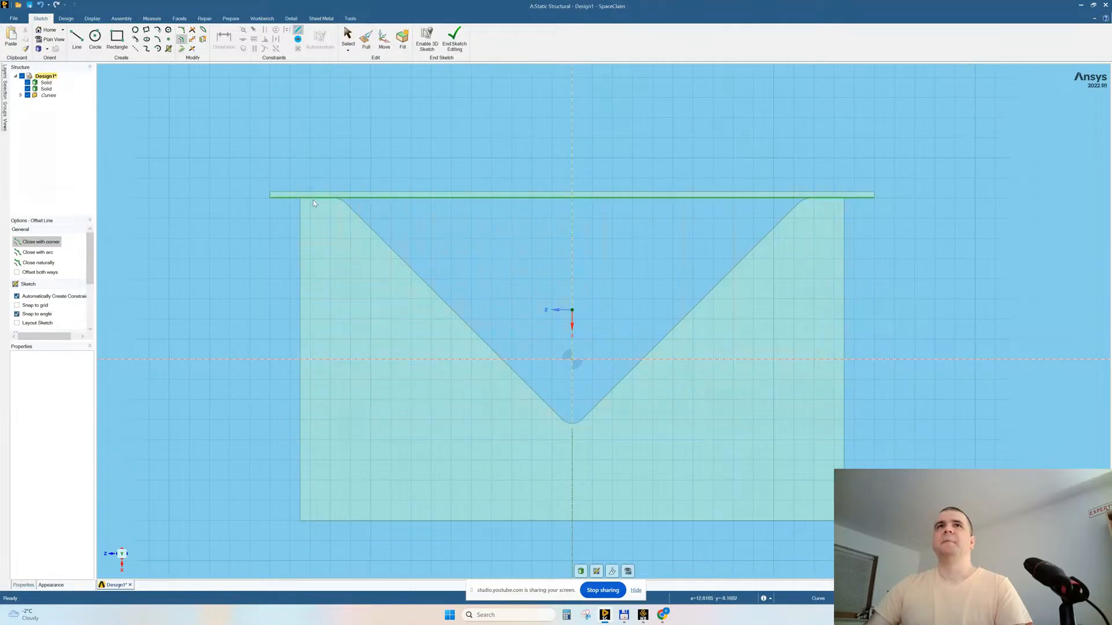
mouse_move(274, 172)
left_mouse_down()
mouse_move(434, 261)
mouse_move(799, 337)
mouse_move(864, 399)
mouse_move(864, 435)
left_mouse_up()
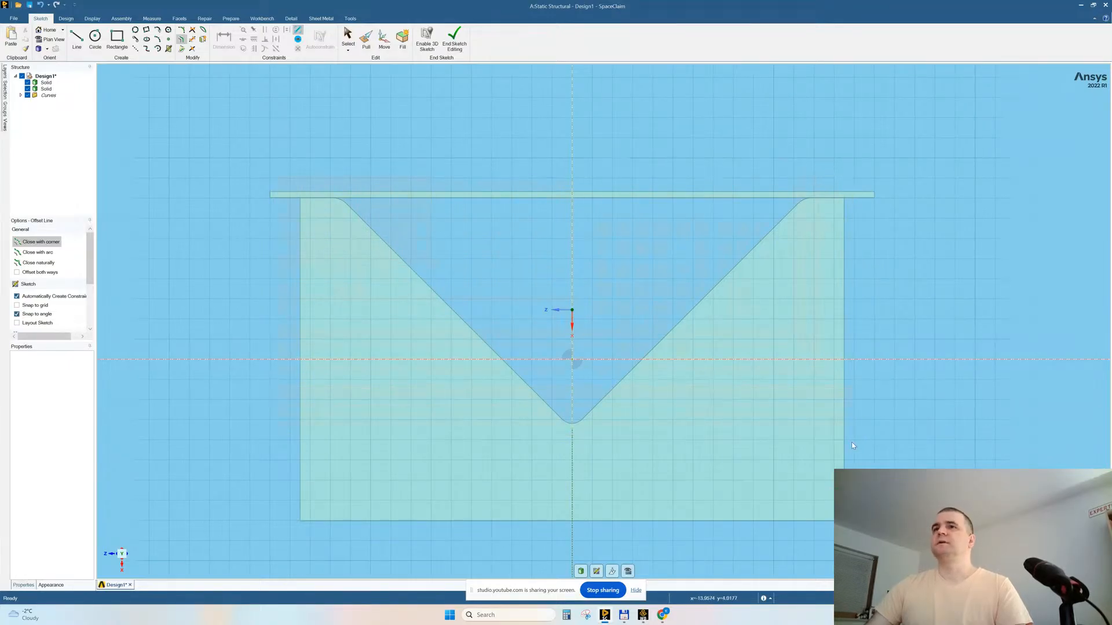
- Project the die's V-notch edges, including the rounded corners, onto the sketch plane
left_click(181, 50)
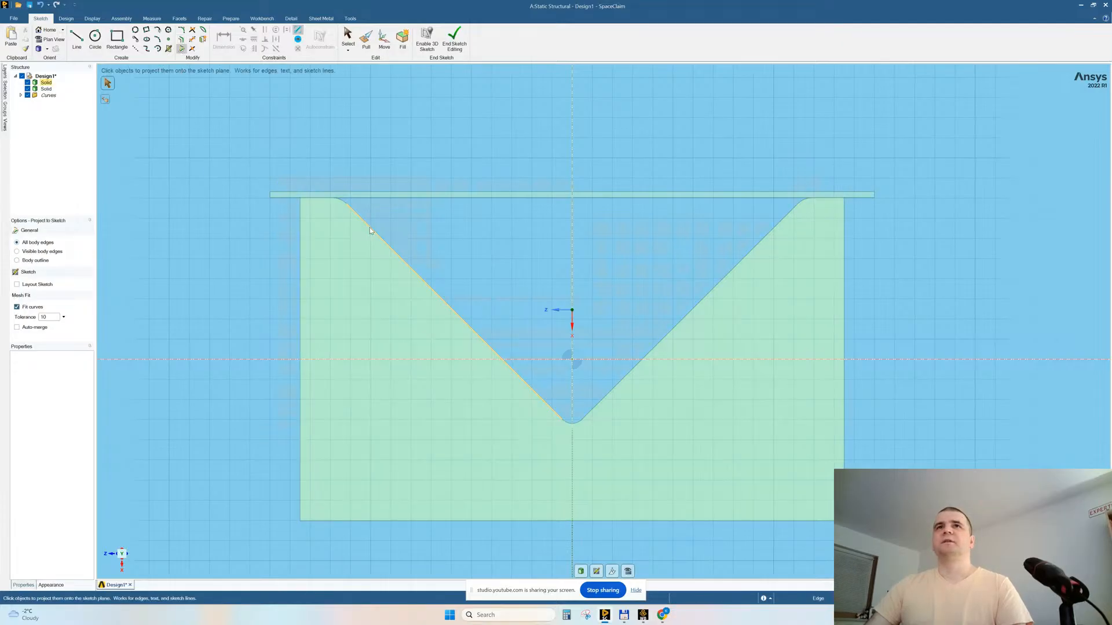
mouse_move(325, 184)
left_mouse_down()
mouse_move(818, 422)
mouse_move(822, 437)
left_mouse_up()
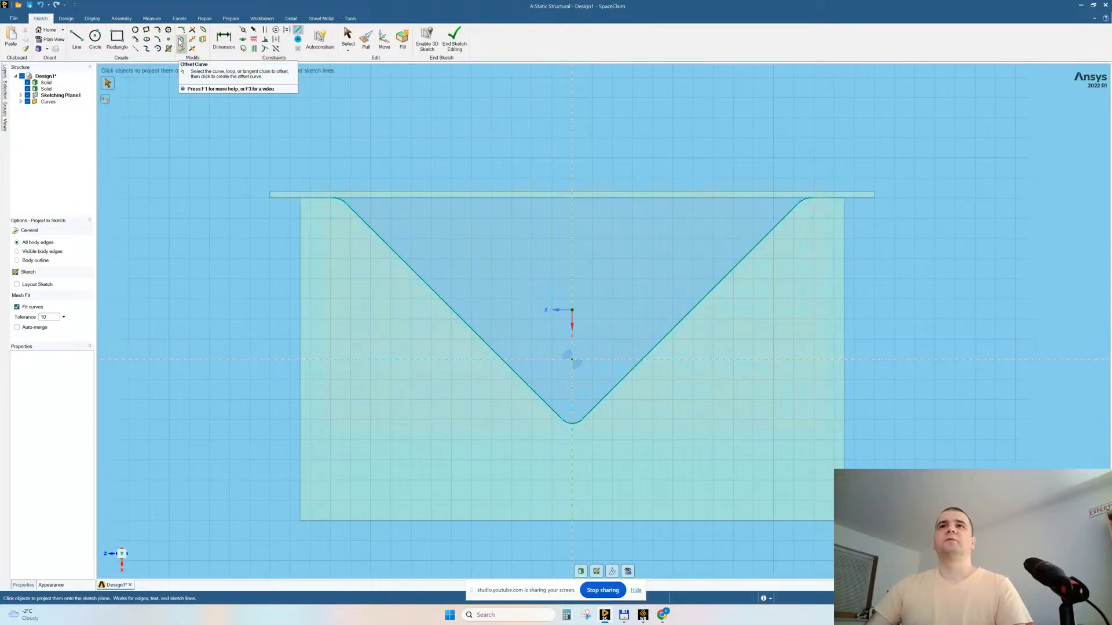
left_click(180, 42)
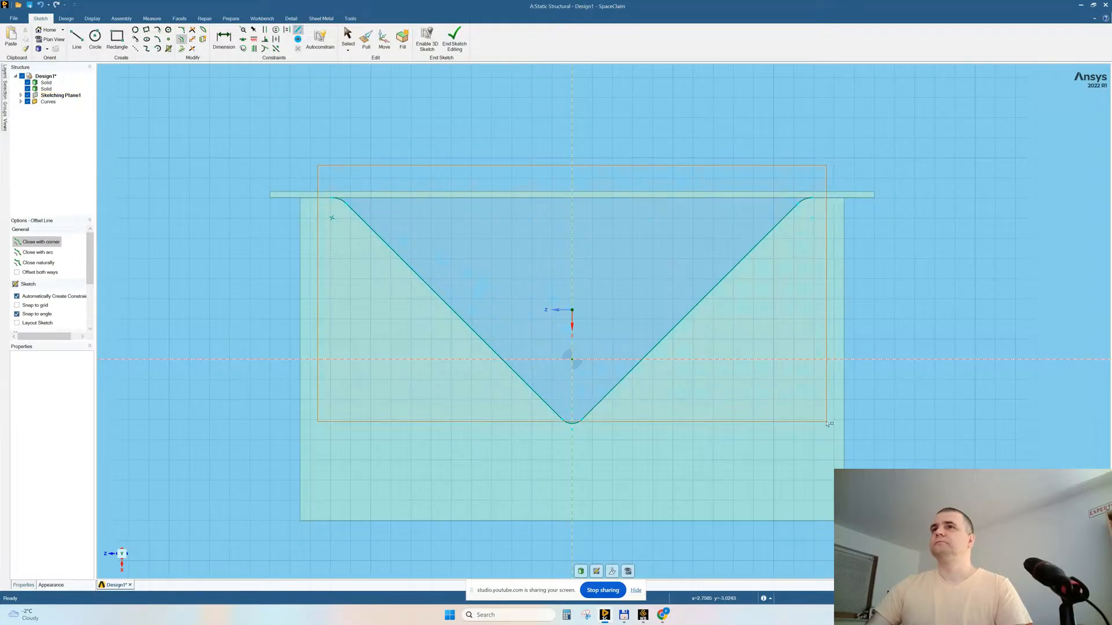
left_click(637, 359)
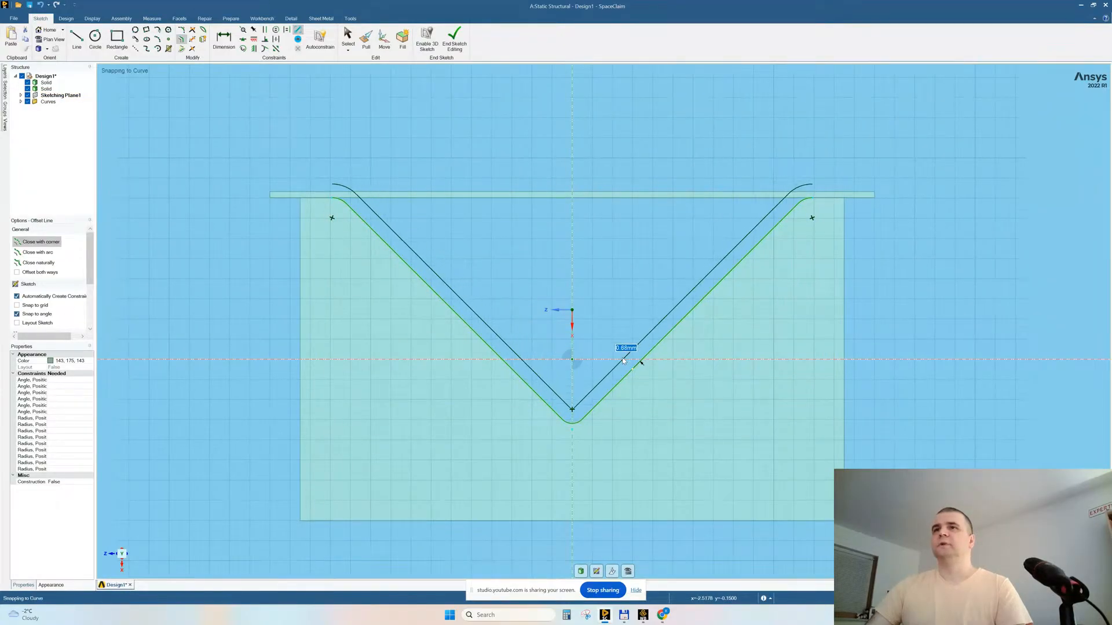
scroll(619, 371, "up", 3)
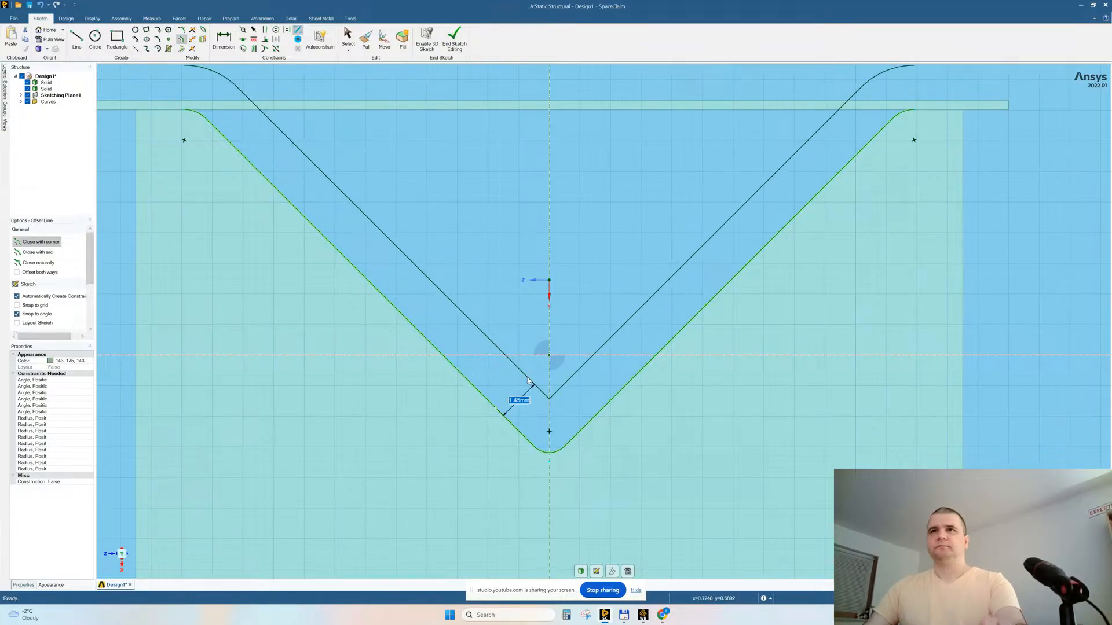
key("Escape")
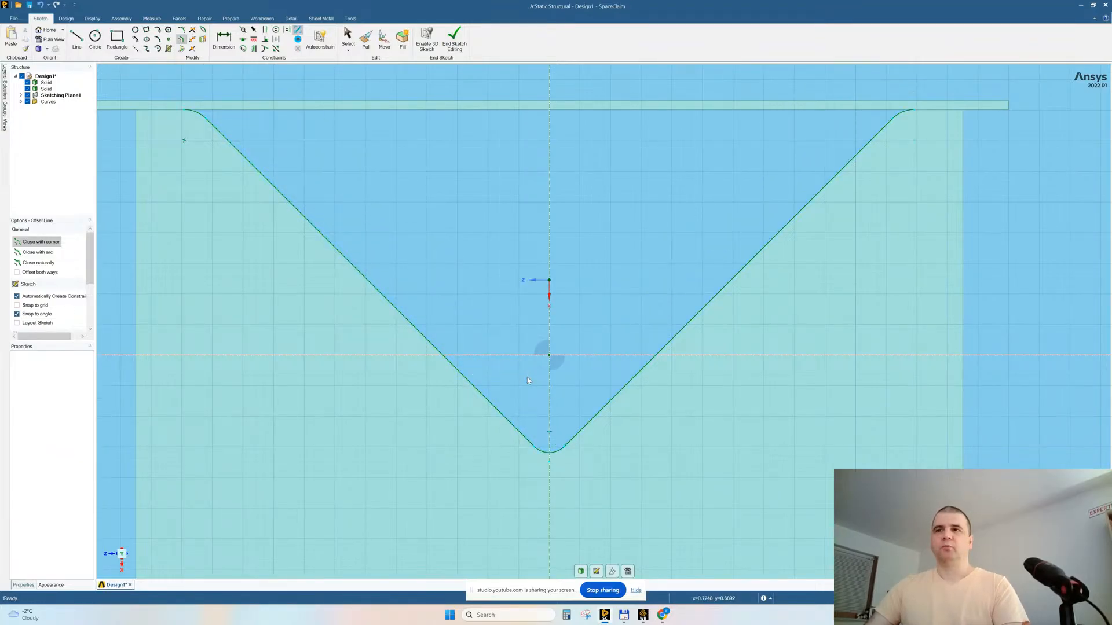
- Leave the sketch with the projected notch curves and return to 3D mode
left_click(581, 572)
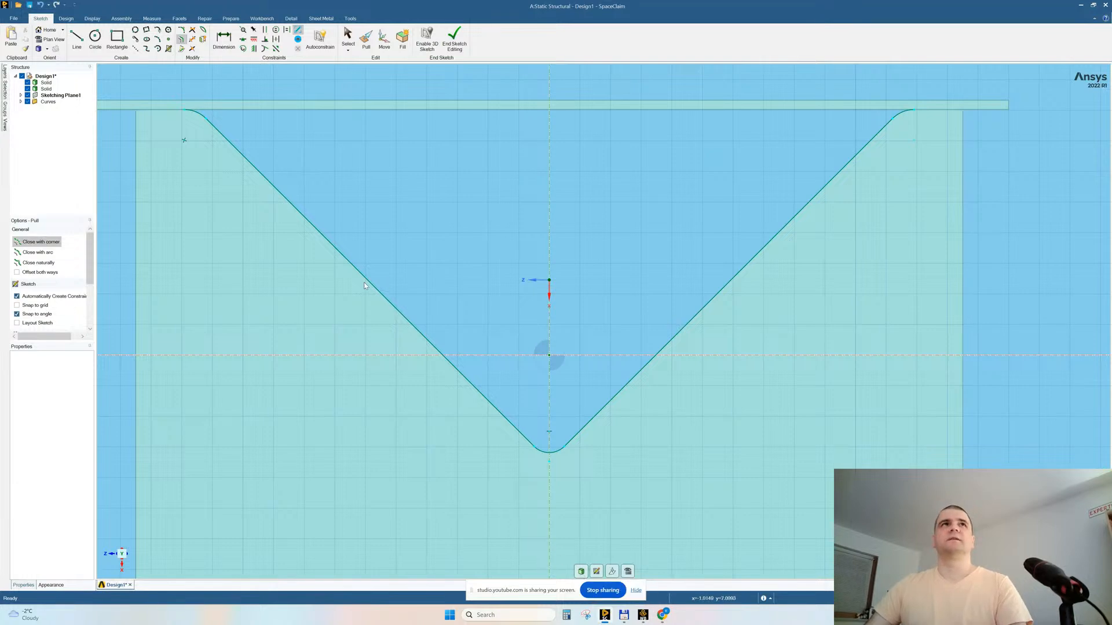
scroll(428, 272, "down", 5)
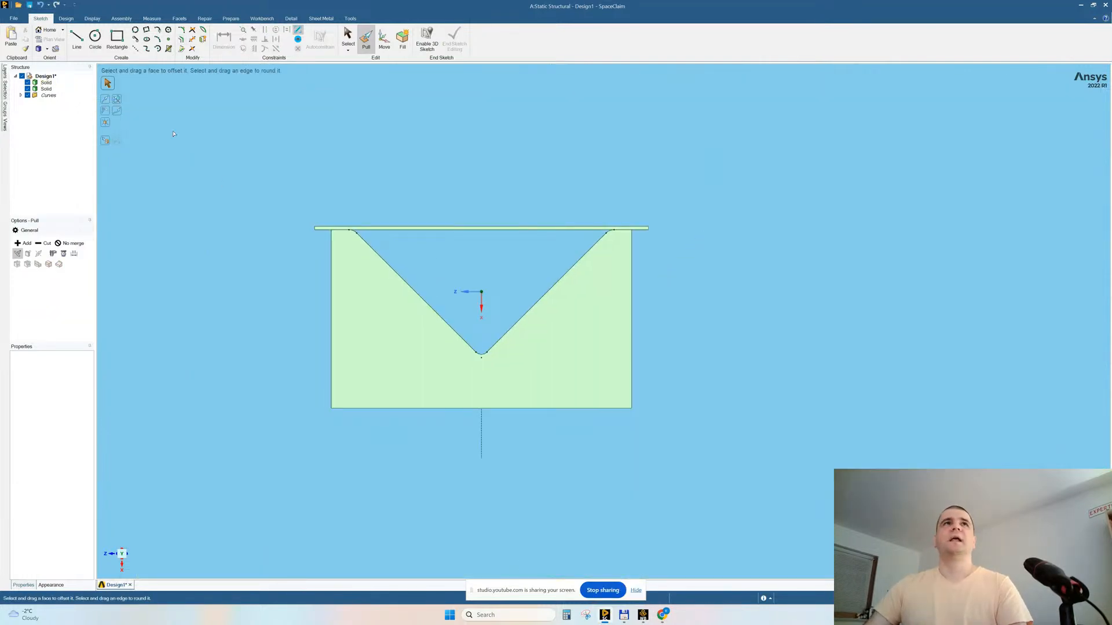
- Delete the Curves group holding the projected notch geometry from the design structure
left_click(45, 96)
right_click(43, 96)
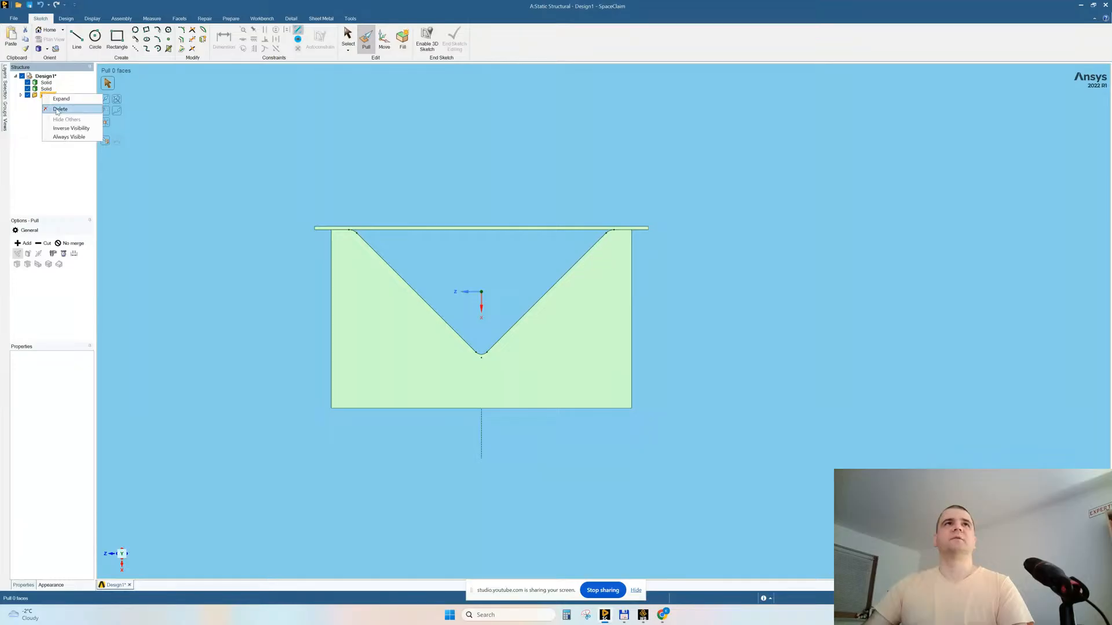
left_click(59, 109)
- Pull the die's bottom face inward by 2 mm to shorten the block below the V-notch
mouse_move(499, 151)
middle_mouse_down()
mouse_move(458, 191)
mouse_move(439, 185)
mouse_move(489, 161)
middle_mouse_up()
scroll(276, 317, "up", 5)
scroll(278, 316, "down", 5)
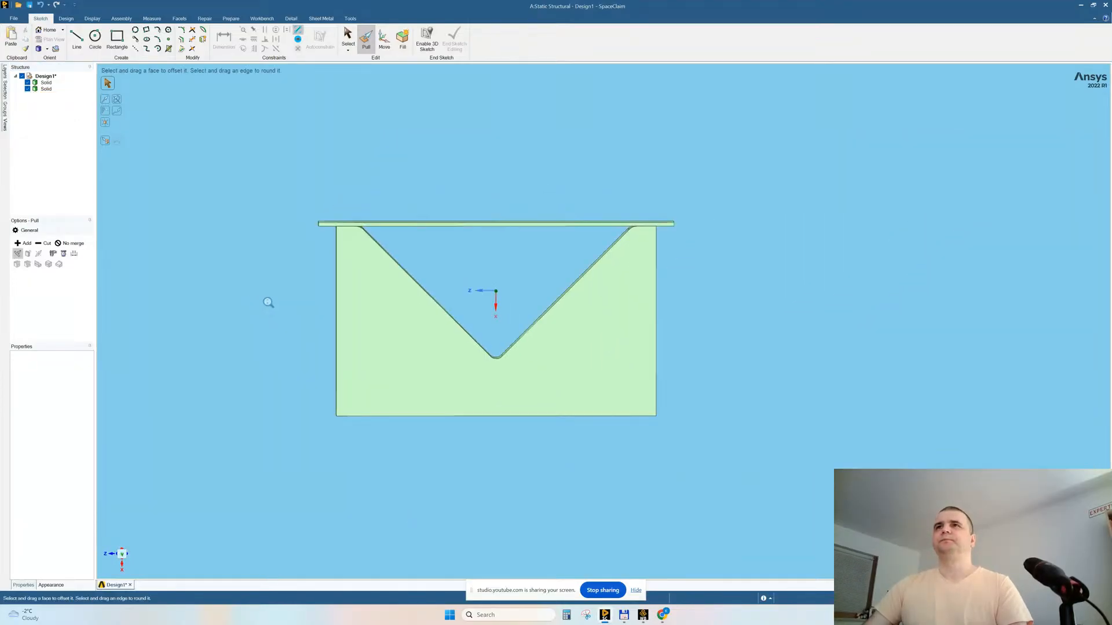
mouse_move(513, 330)
middle_mouse_down()
mouse_move(506, 344)
mouse_move(526, 318)
mouse_move(555, 307)
mouse_move(516, 317)
middle_mouse_up()
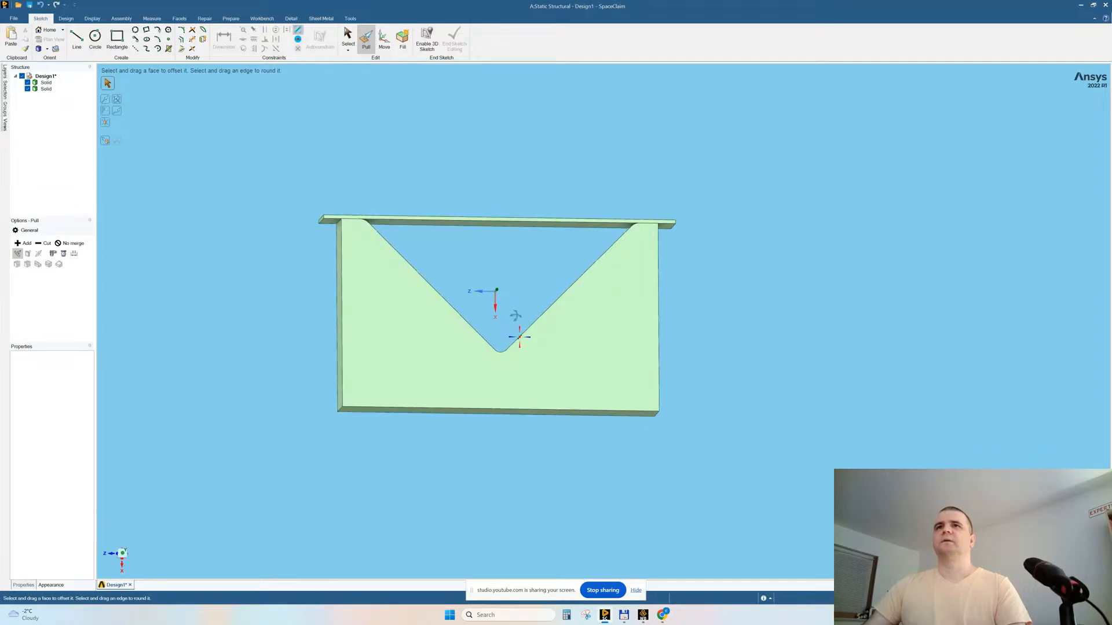
left_click(479, 415)
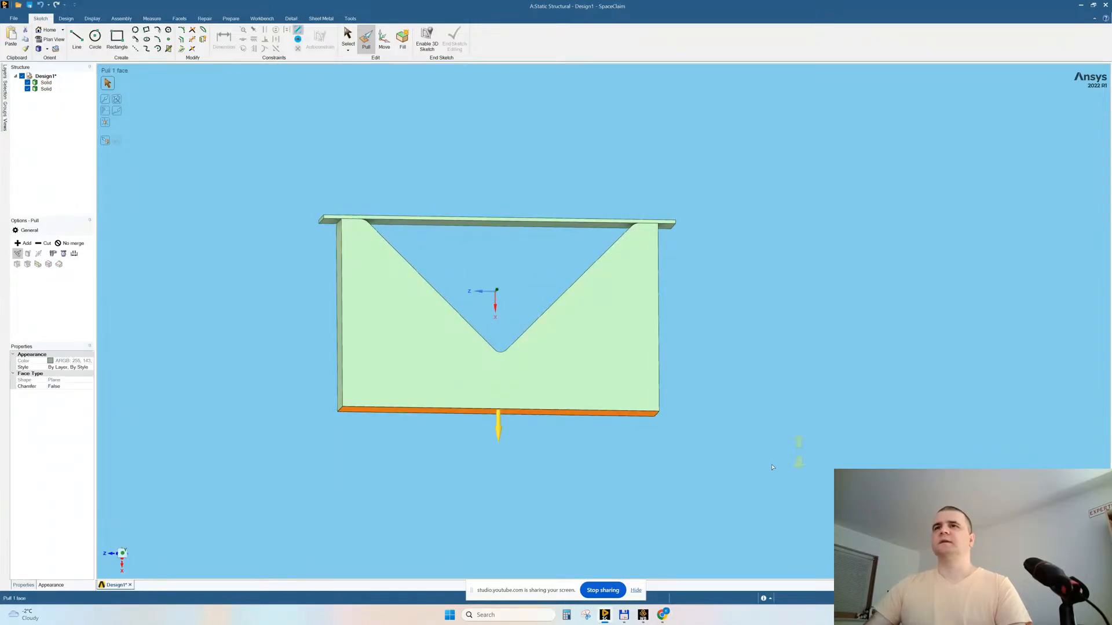
left_click_drag(756, 469, 749, 446)
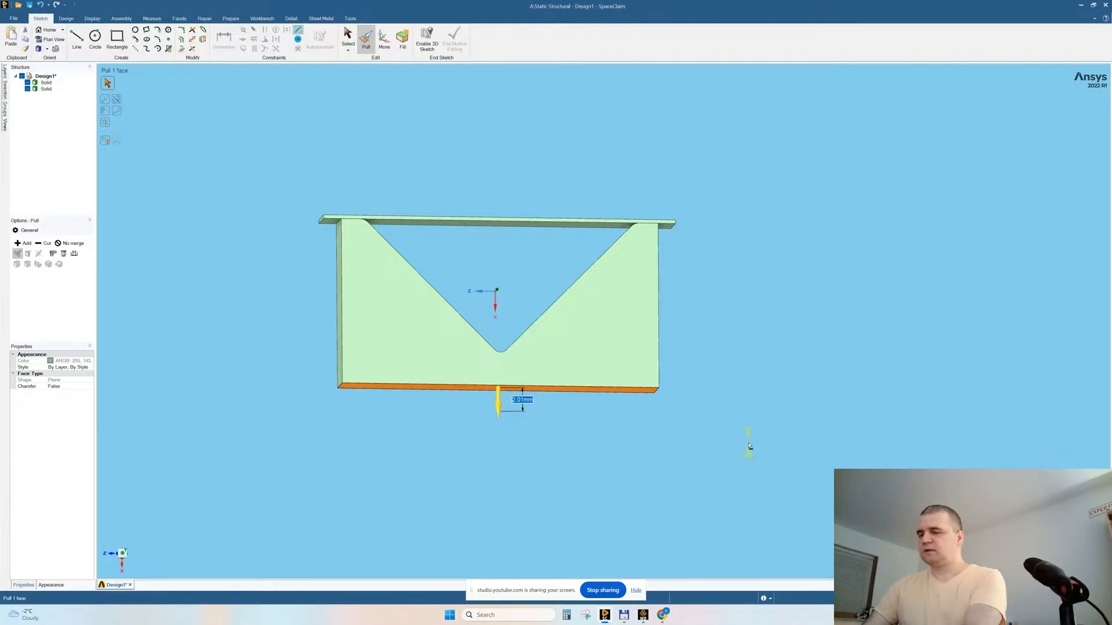
type("2")
left_click(438, 426)
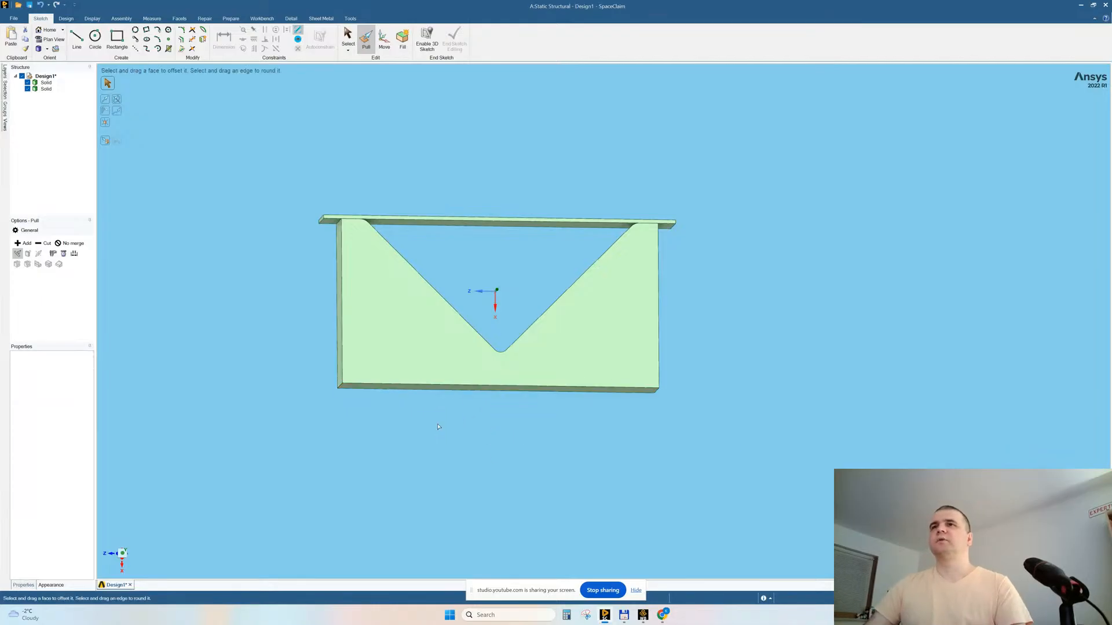
middle_click_drag(707, 365, 674, 387)
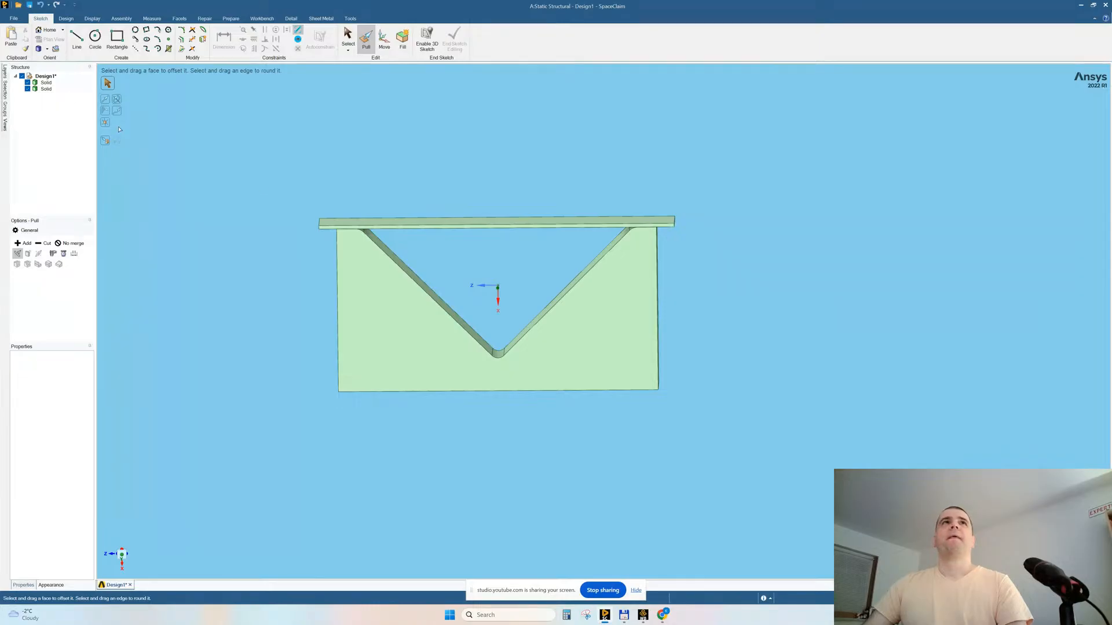
- Switch to Workbench and start saving the project, reusing the STREAM2 bearings file name with its prefix changed to STREAM3 and the day to 04
left_click(642, 617)
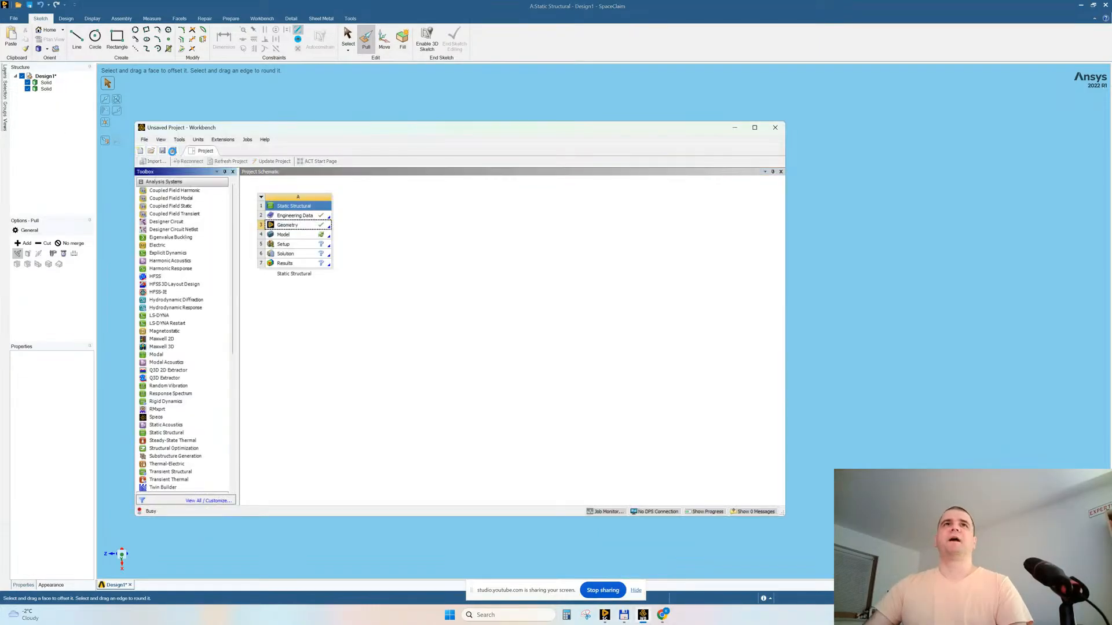
left_click(172, 151)
left_click(260, 95)
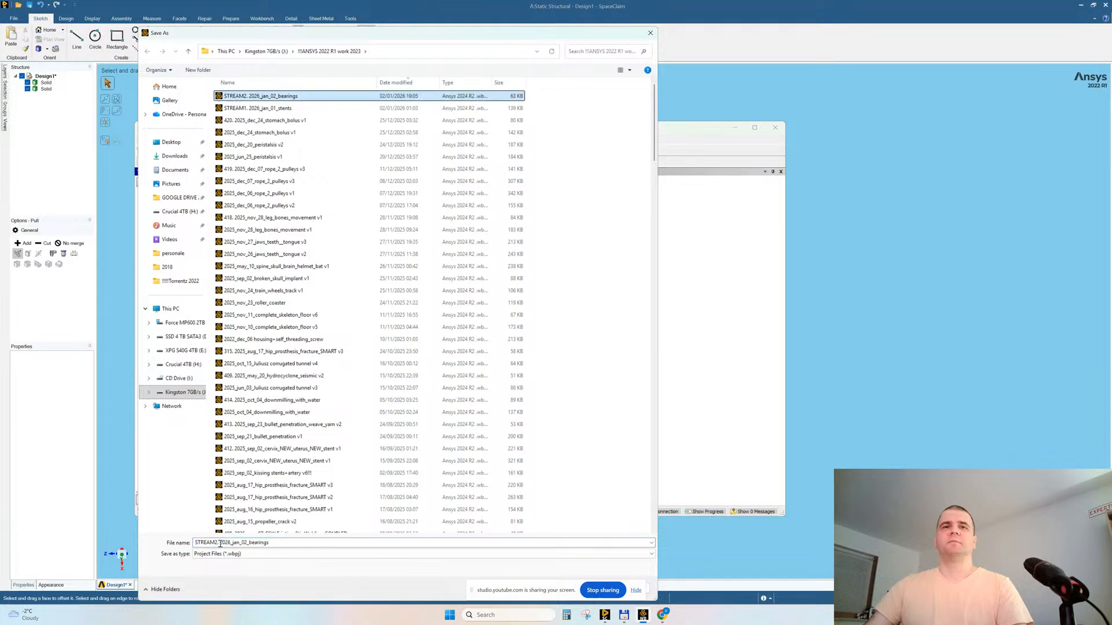
left_click(220, 543)
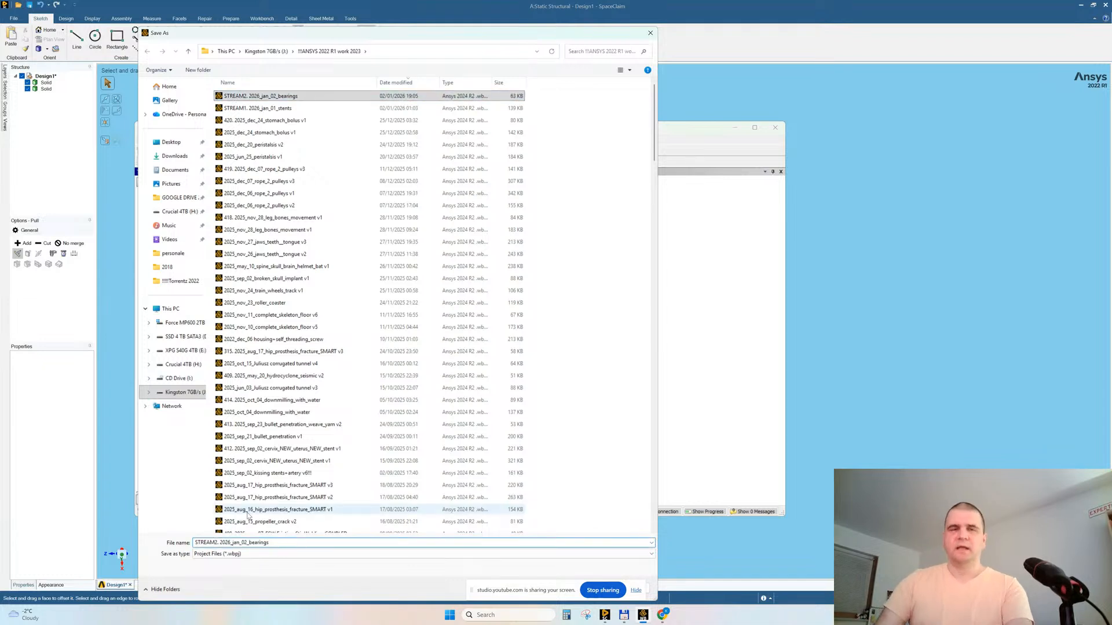
key("BackSpace")
type("3")
key("Right")
key("Right")
key("Right")
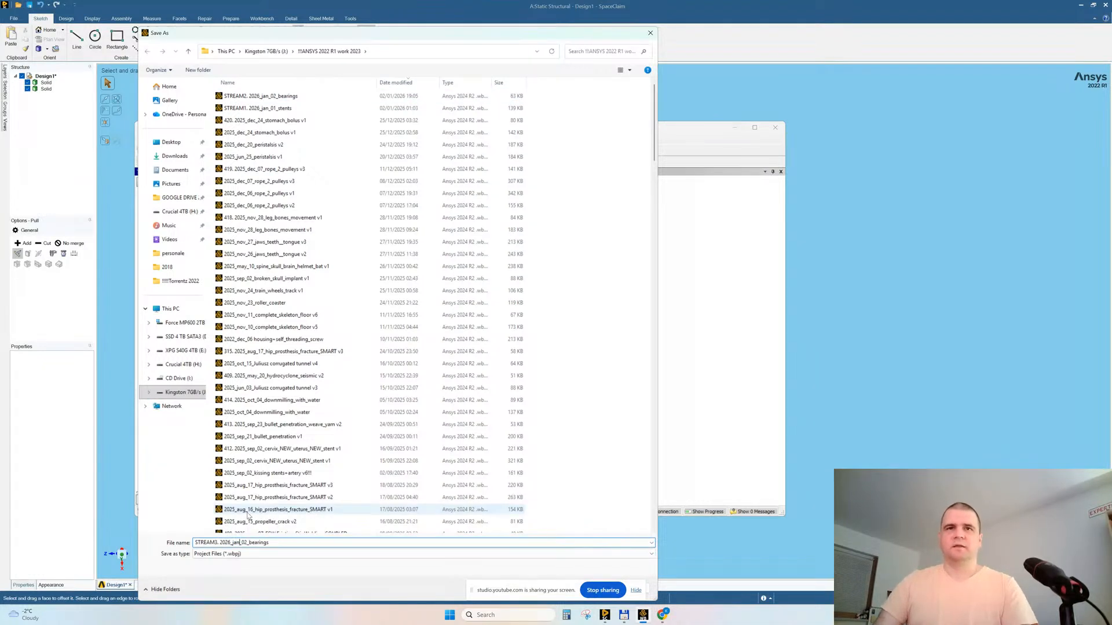
key("Delete")
type("4")
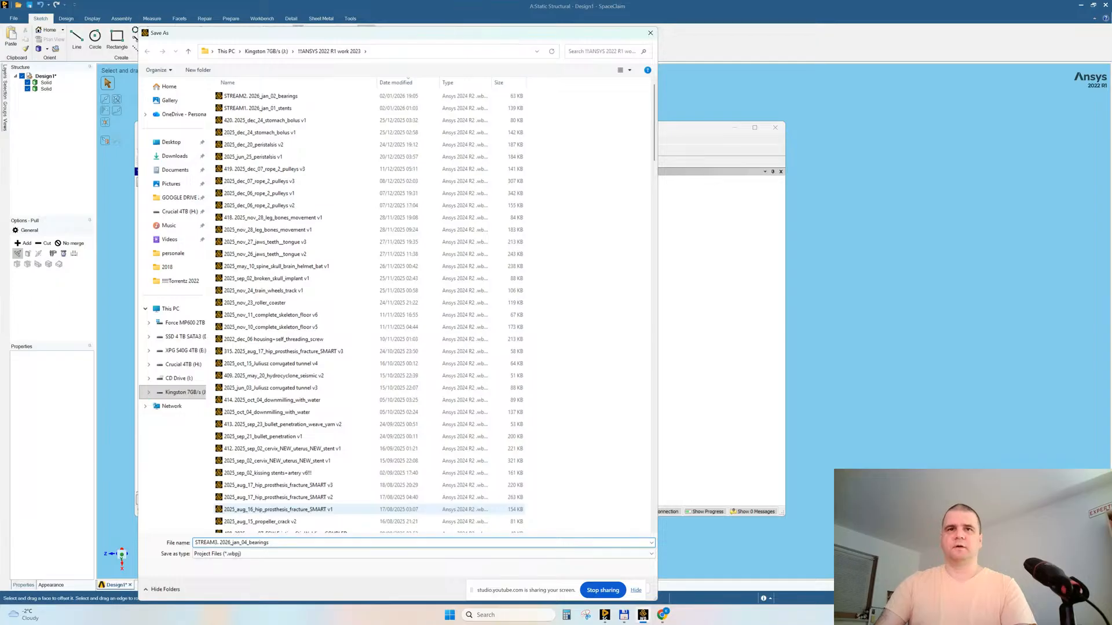
- Replace the name's ending with plastic_defo_V_shape and save the project as STREAM3. 2026_jan_04_plastic_defo_V_shape
key("shift+End")
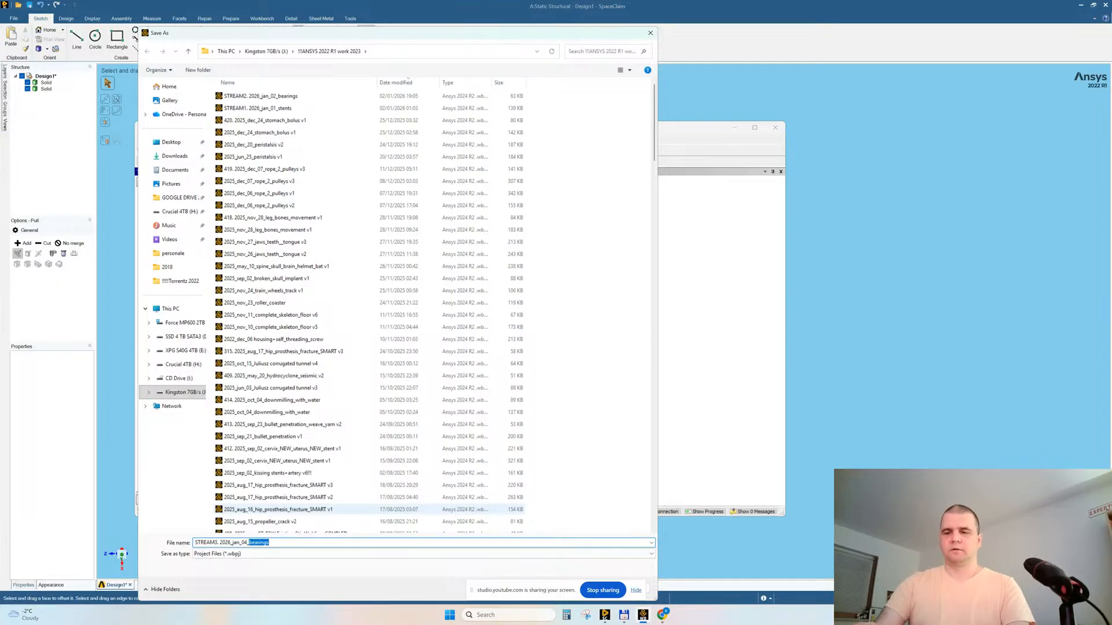
type("pla")
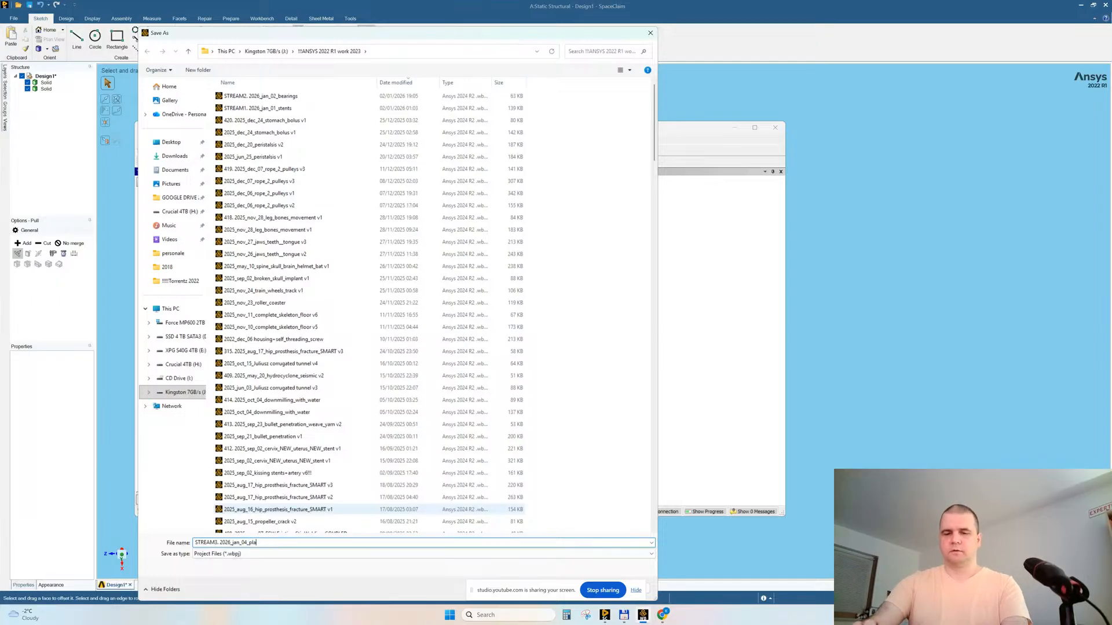
type("stic_defo_V")
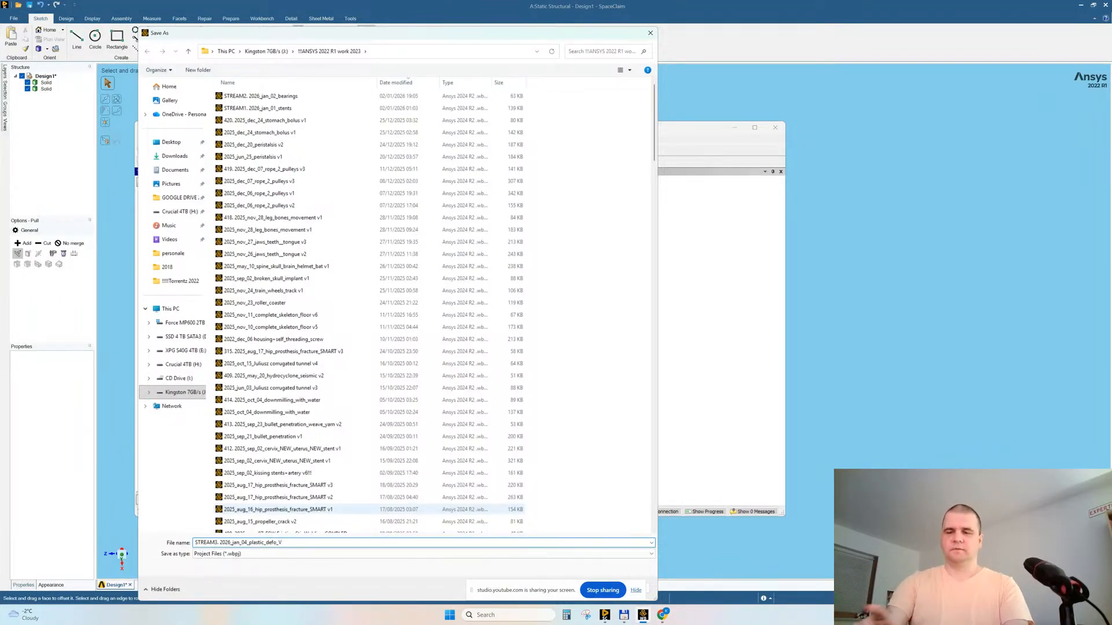
type("_shap[e")
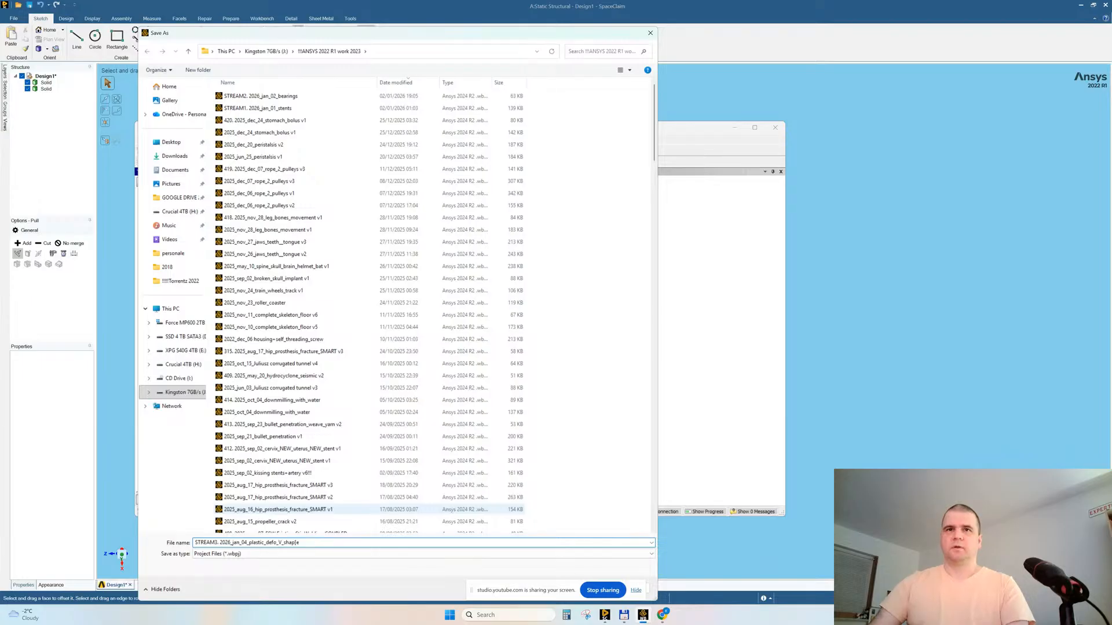
key("BackSpace")
key("BackSpace")
type("e")
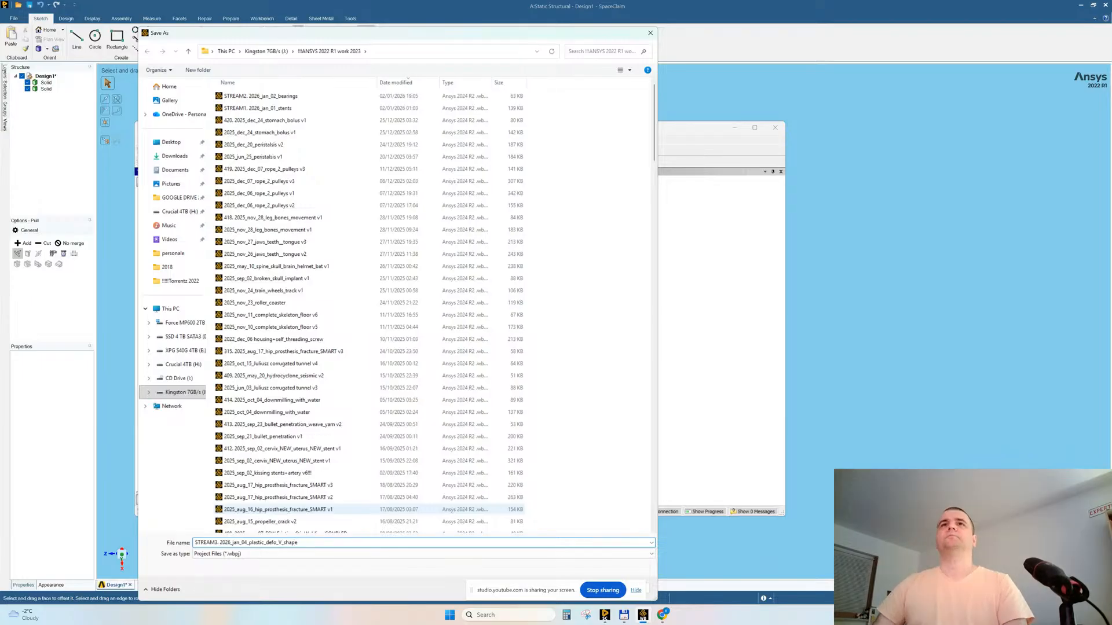
key("Return")
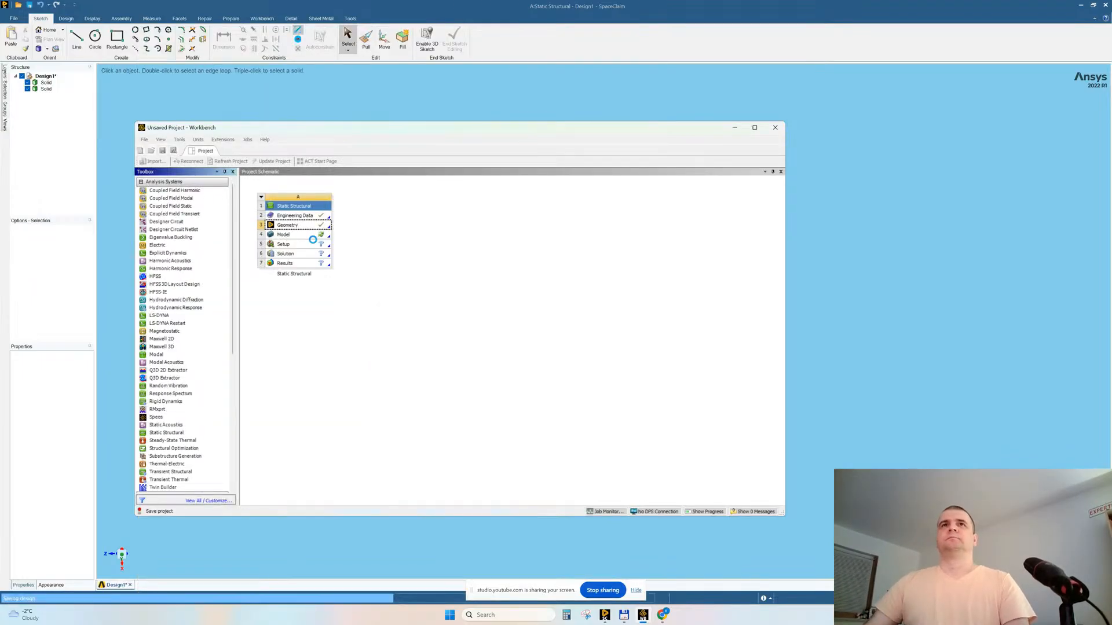
- Open the Model cell of the Static Structural system to launch Mechanical
left_click(913, 92)
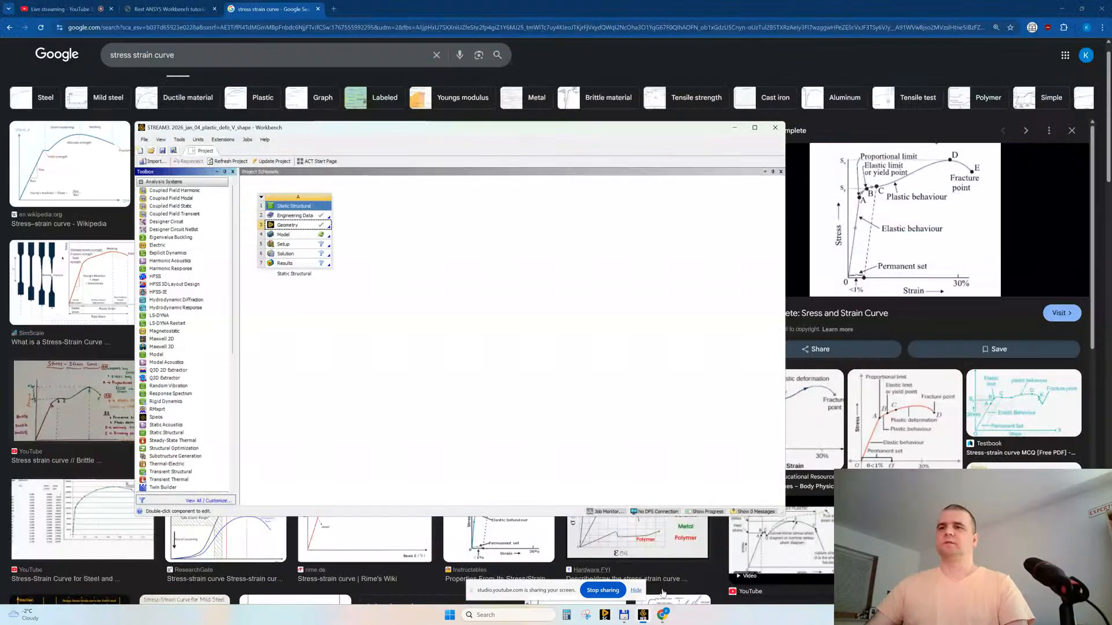
double_click(294, 235)
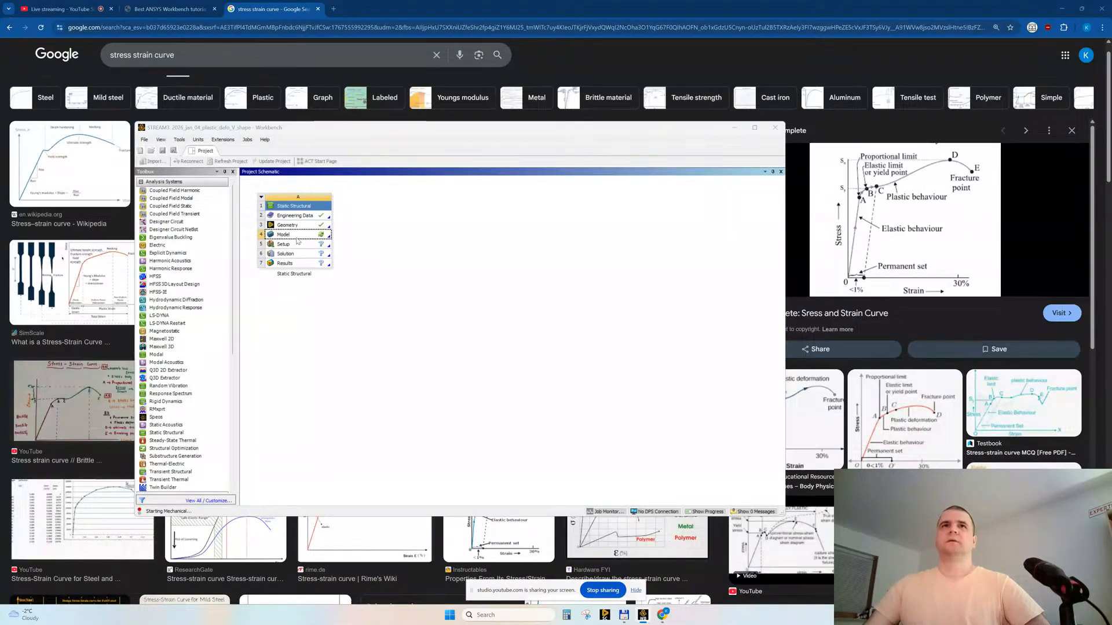
left_click(63, 11)
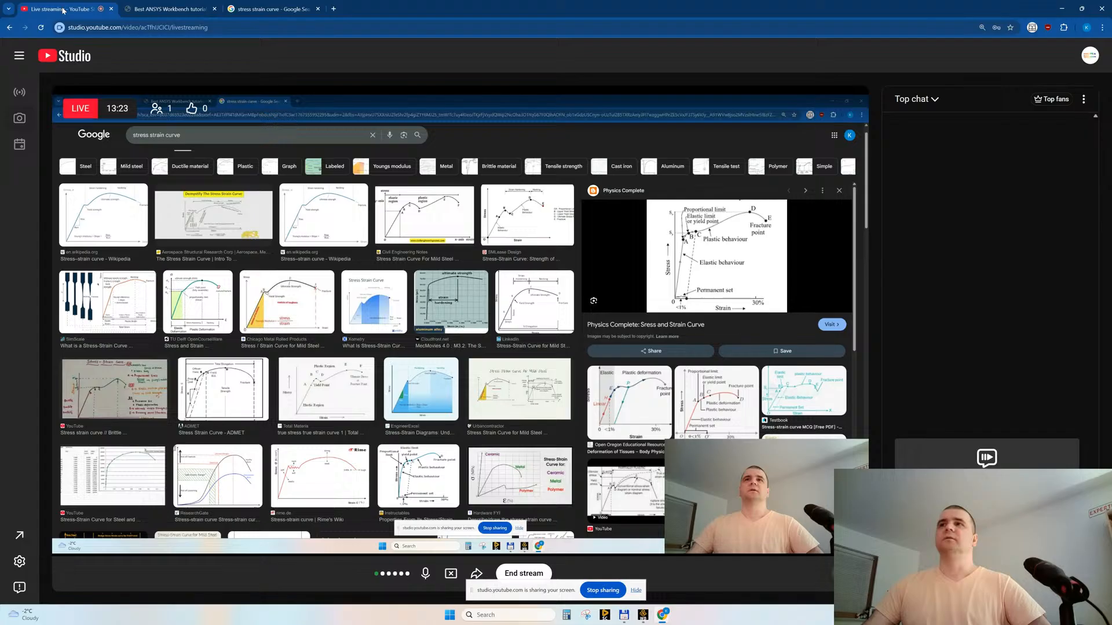
left_click(262, 9)
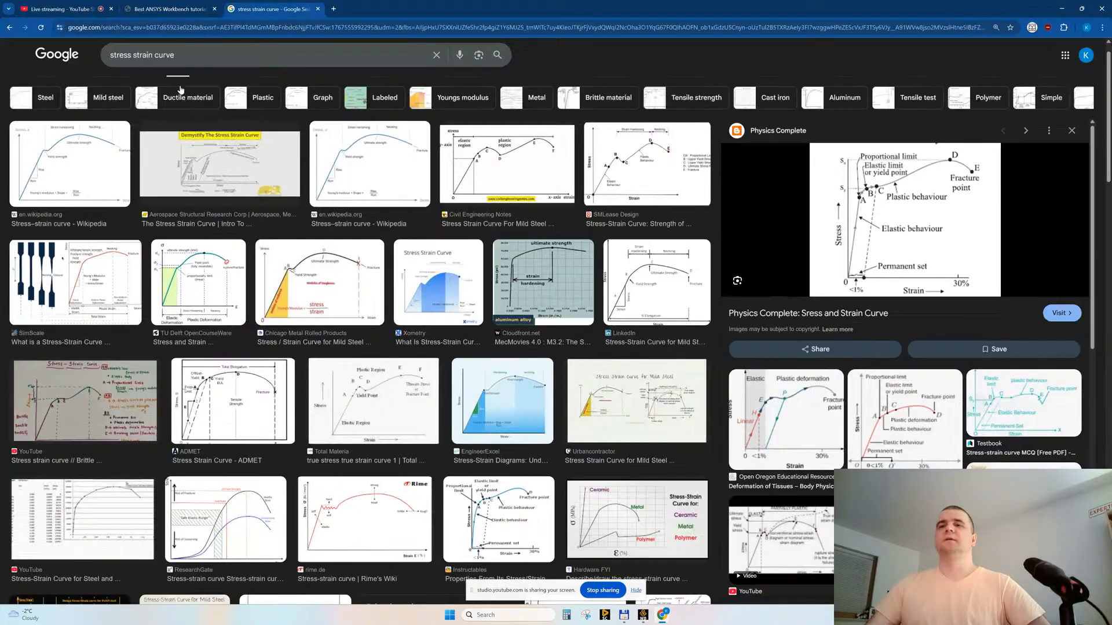
left_click(642, 615)
left_click(735, 129)
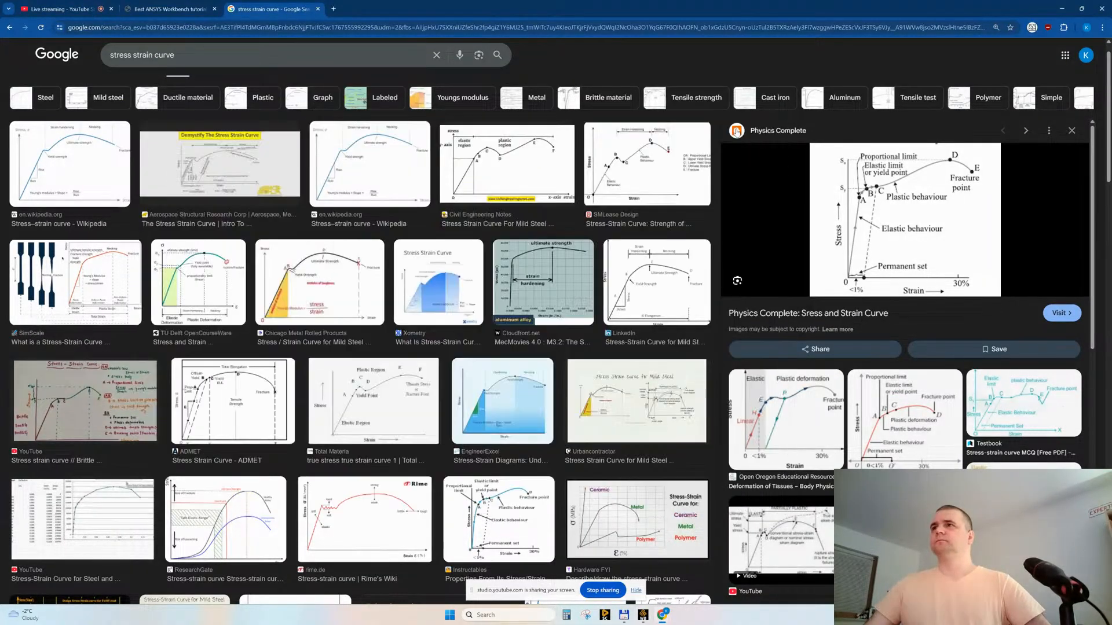
scroll(521, 313, "down", 4)
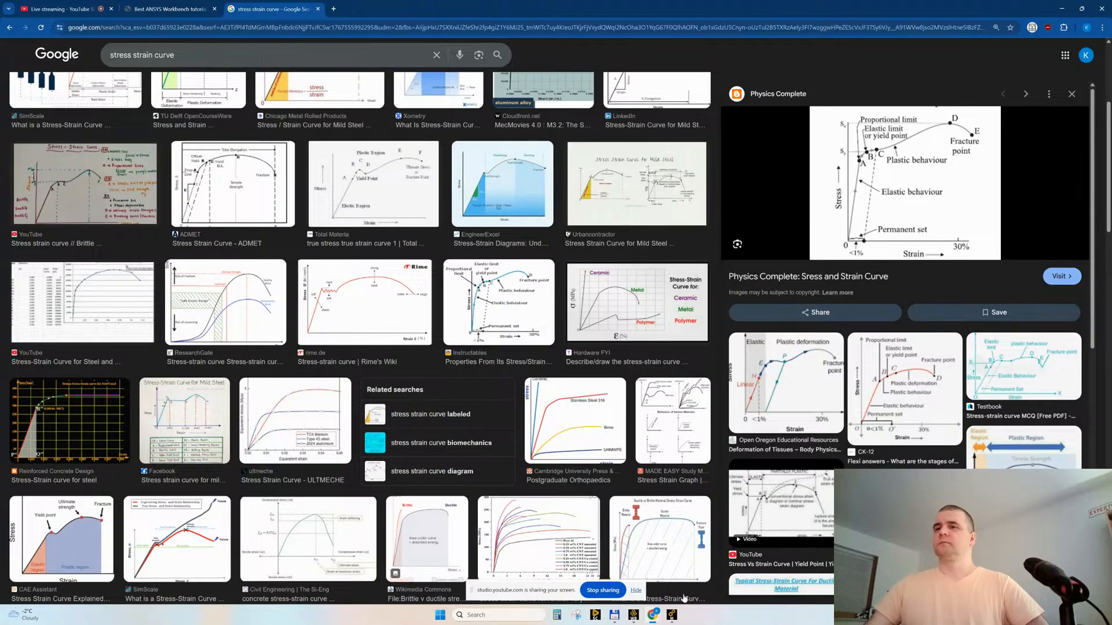
- Switch to Mechanical, dismiss the script error, narrow the outline pane slightly and show the die and sheet at an angle
mouse_move(672, 613)
left_click(654, 585)
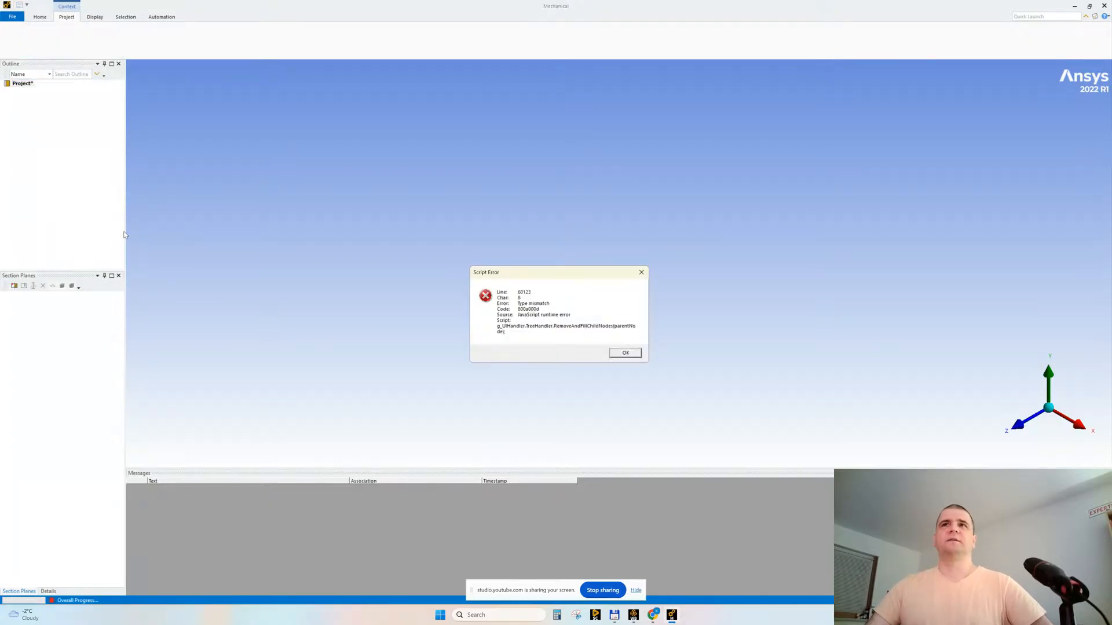
left_click(623, 353)
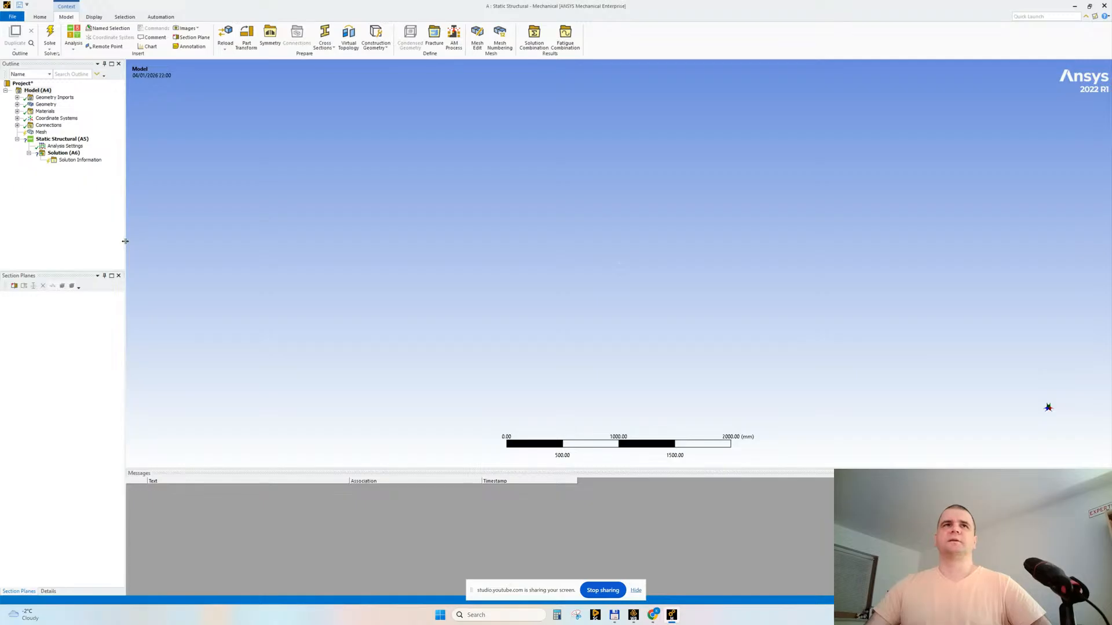
left_click_drag(125, 241, 108, 242)
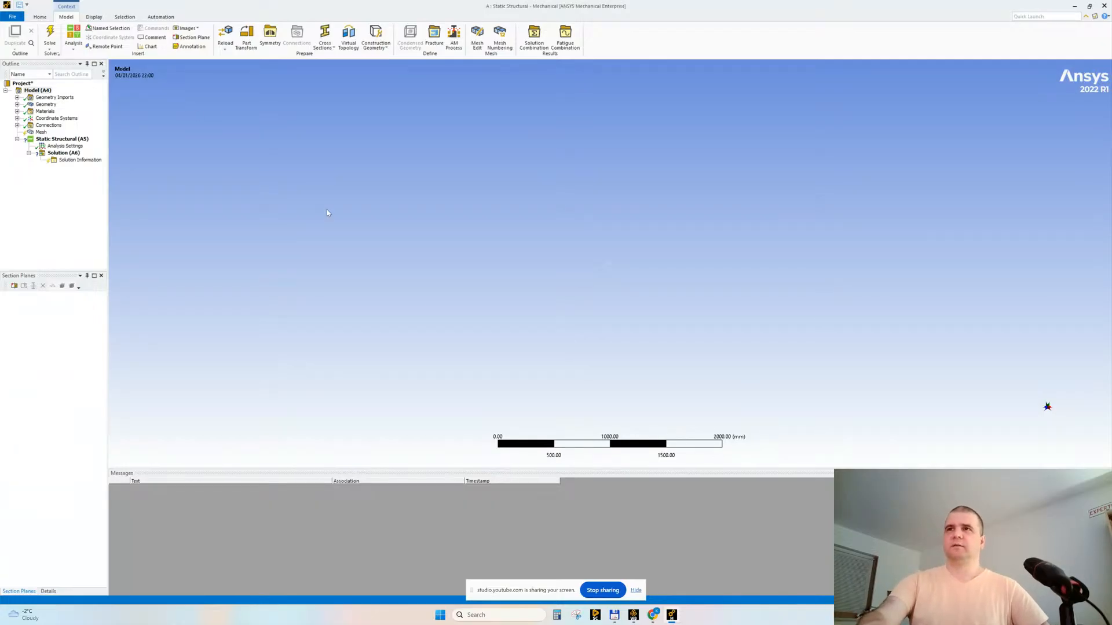
middle_click_drag(693, 175, 579, 314)
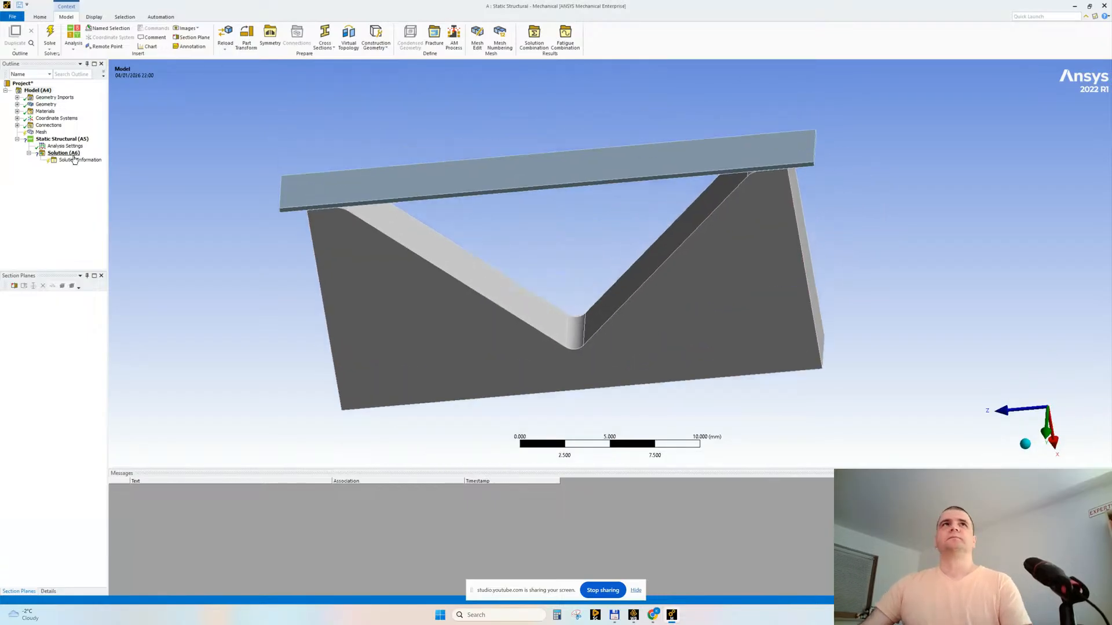
- Rename the V-notched block's body under Geometry as die
left_click(16, 105)
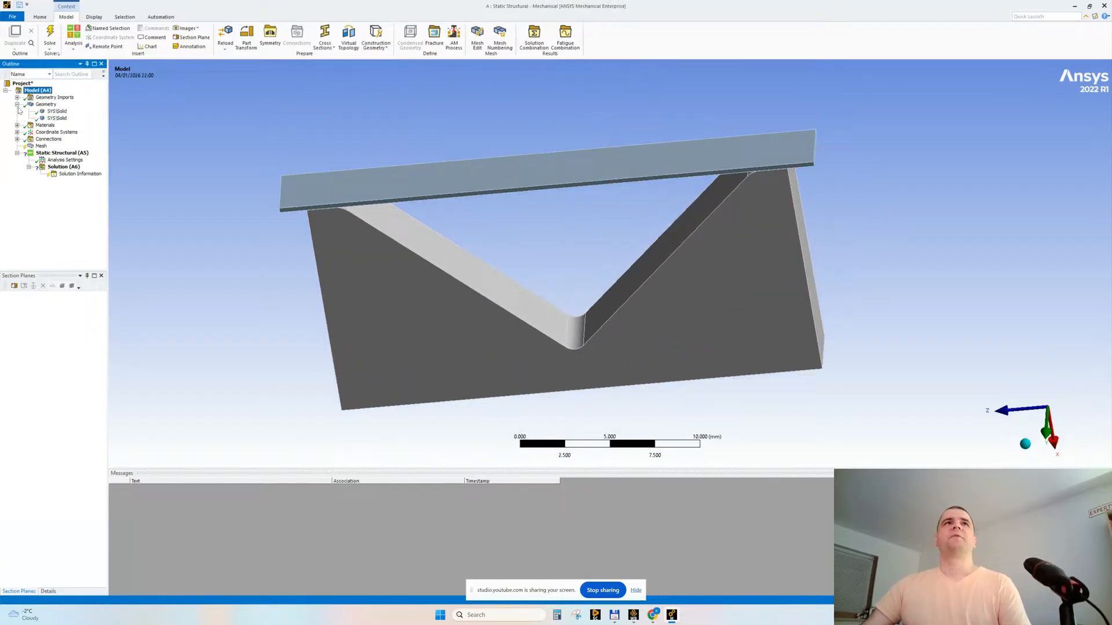
left_click(56, 111)
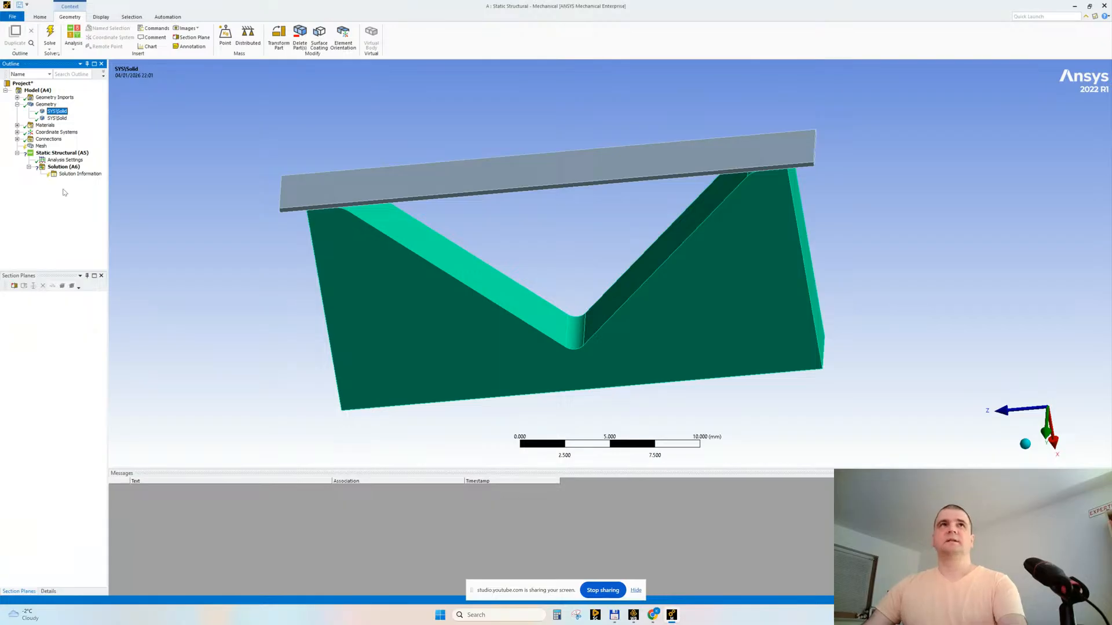
key("F2")
type("die")
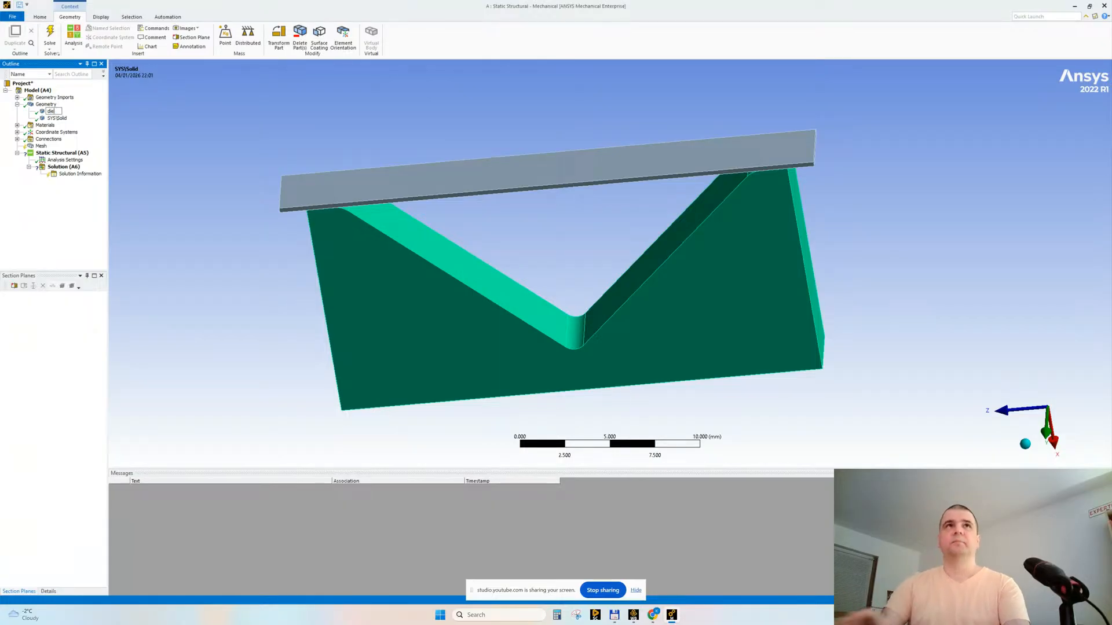
key("Return")
- Rename the sheet's body under Geometry as piece and show its details
key("Down")
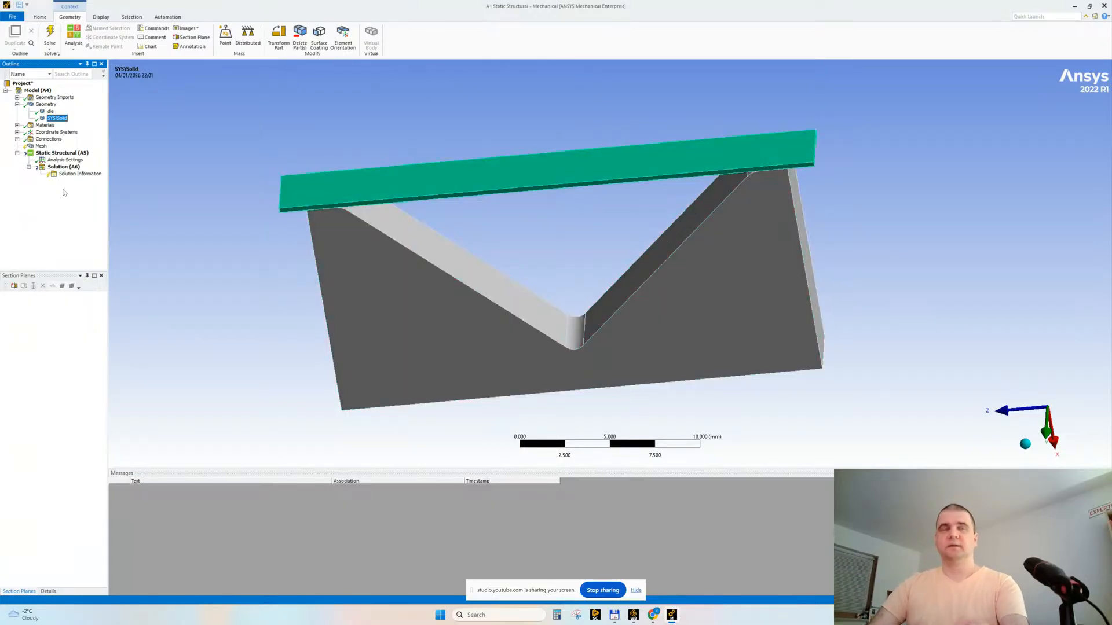
key("F2")
type("p")
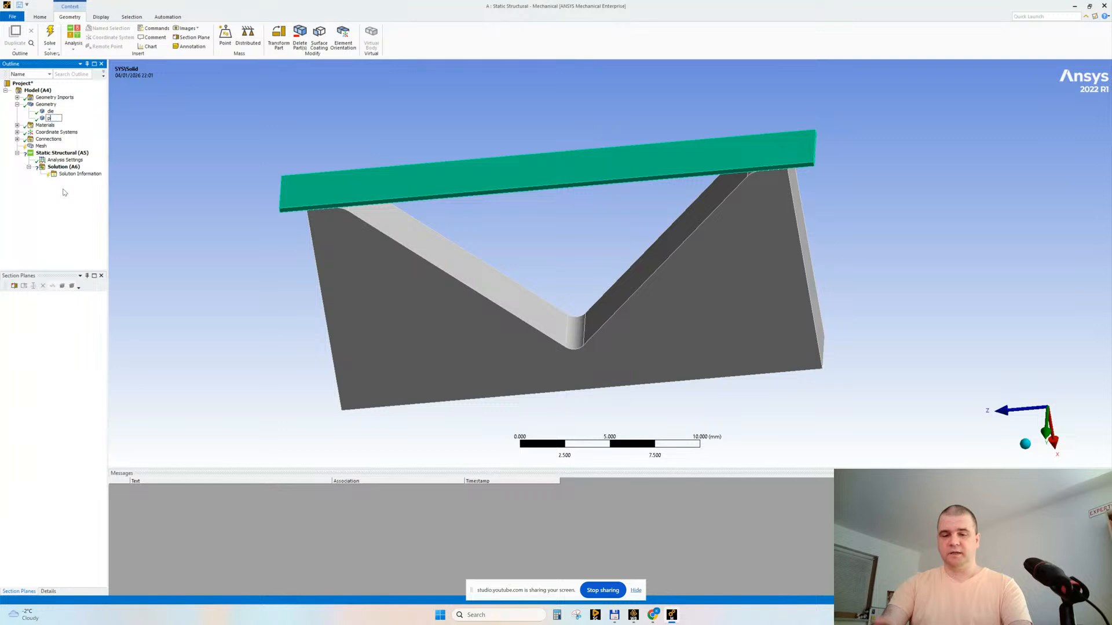
type("iece")
key("Return")
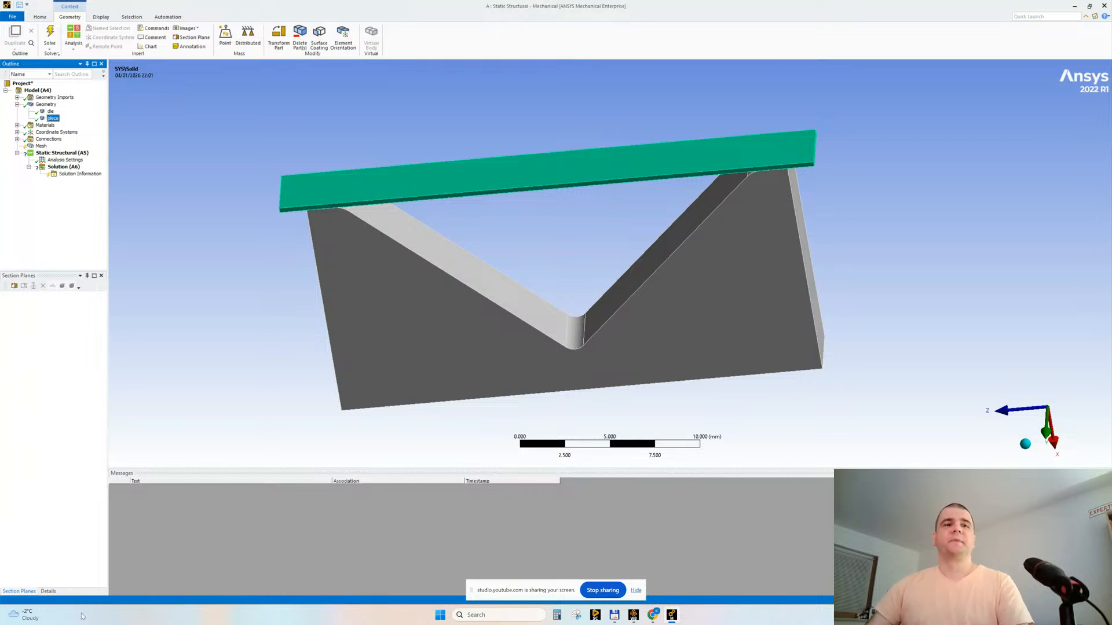
left_click(48, 591)
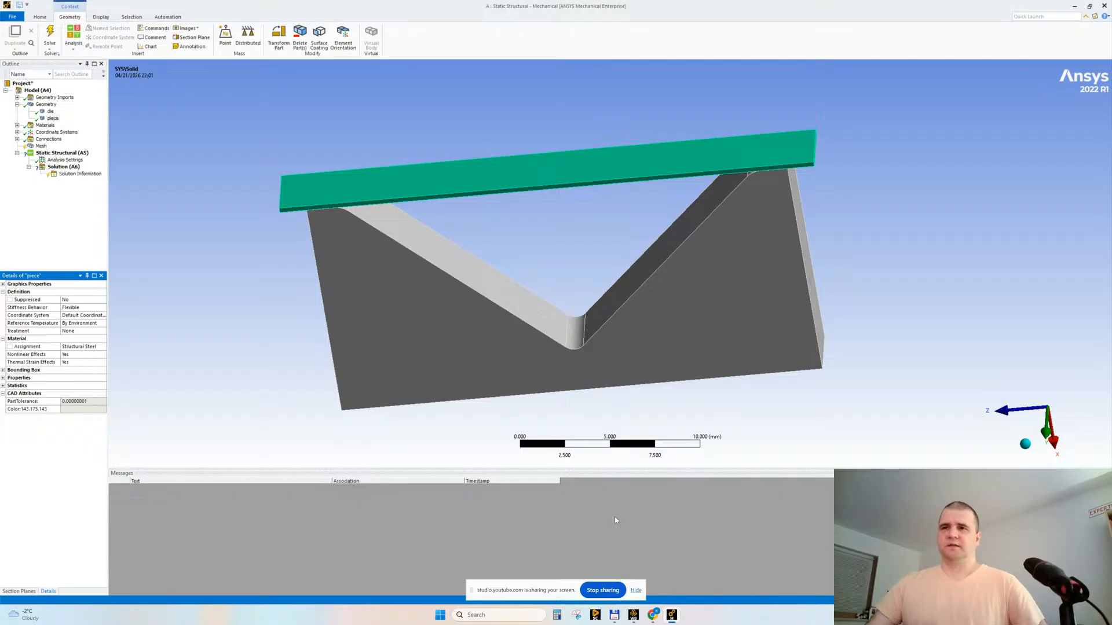
- Switch to Workbench, open the Engineering Data and set the unit of Structural Steel's Young's Modulus to MPa
mouse_move(633, 618)
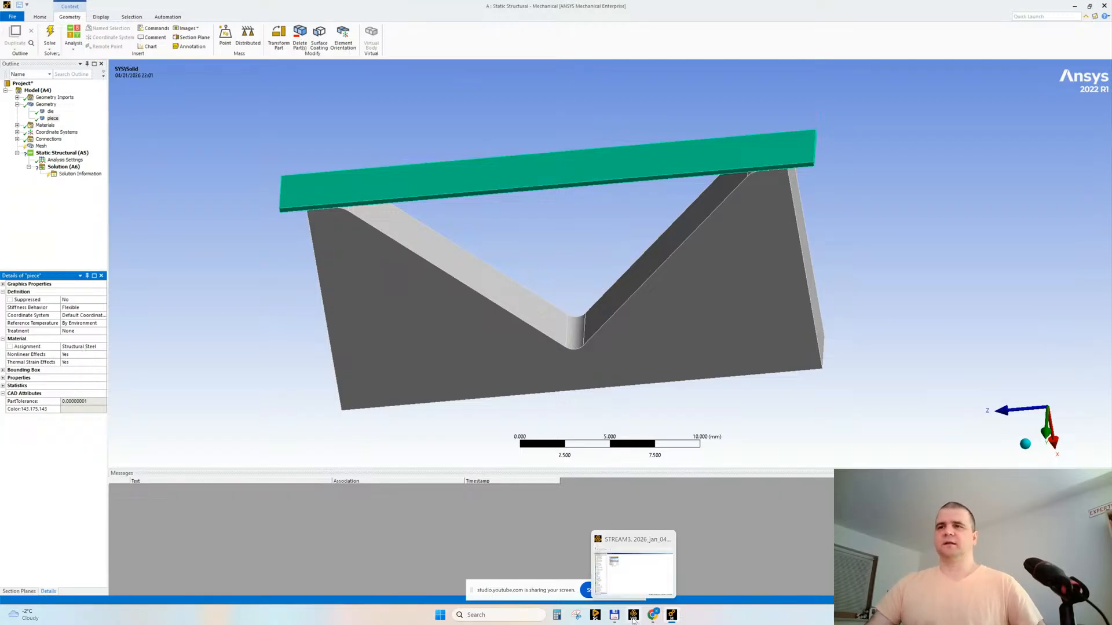
left_click(633, 618)
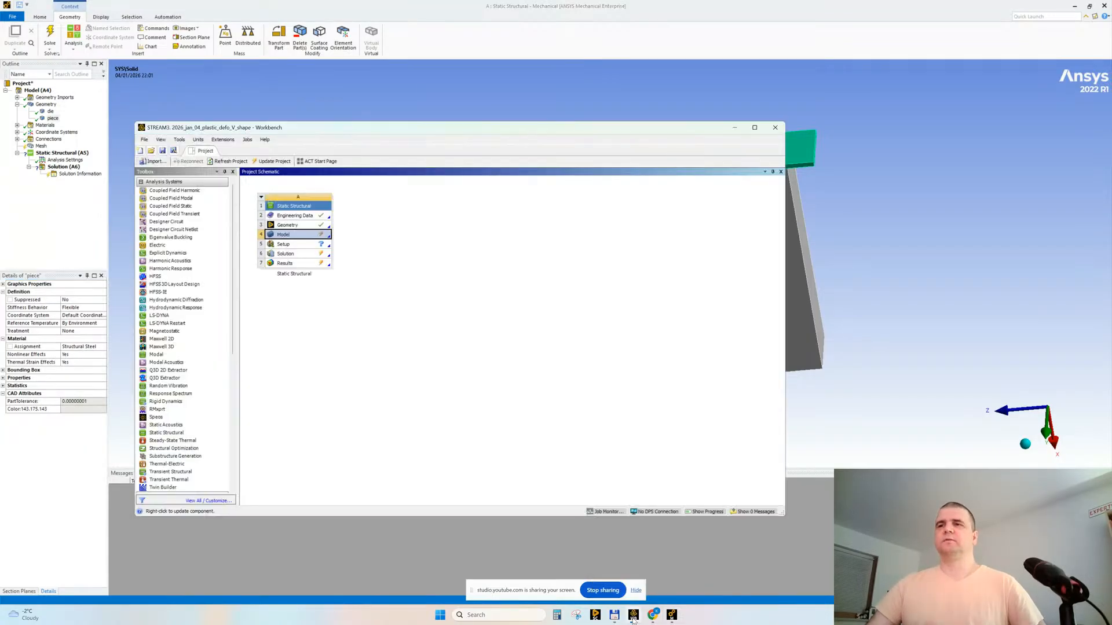
double_click(300, 218)
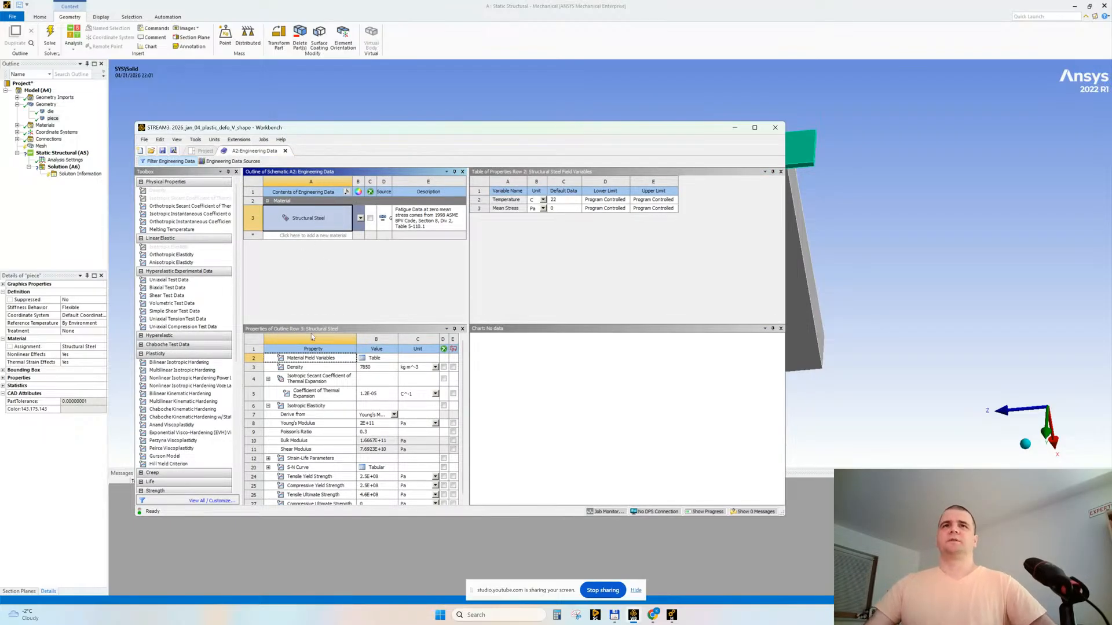
left_click_drag(302, 324, 291, 282)
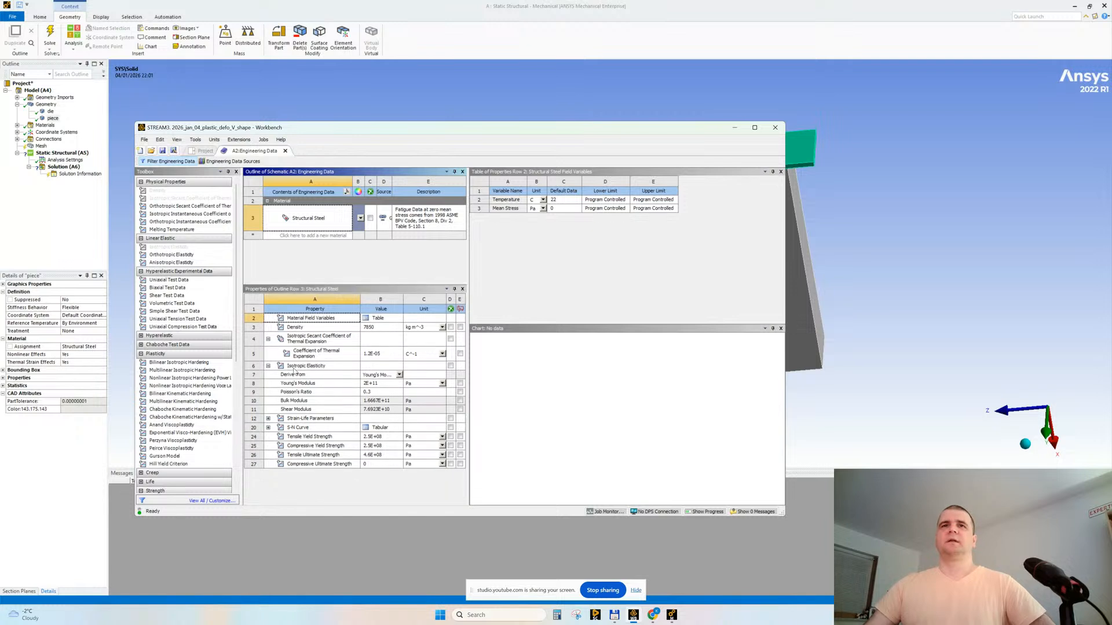
left_click(316, 367)
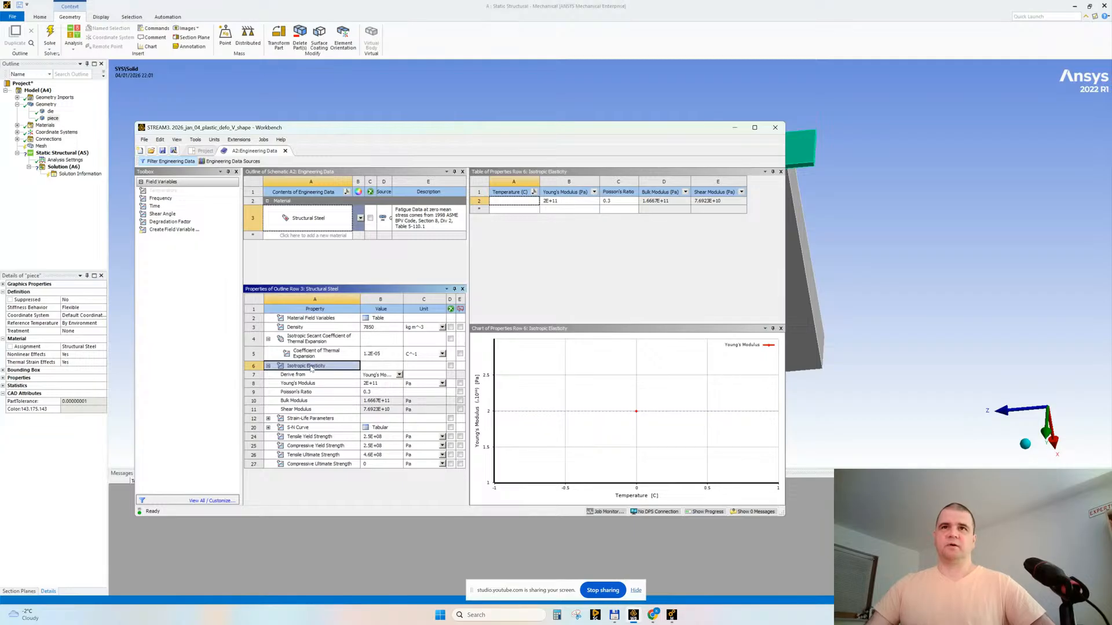
left_click(442, 384)
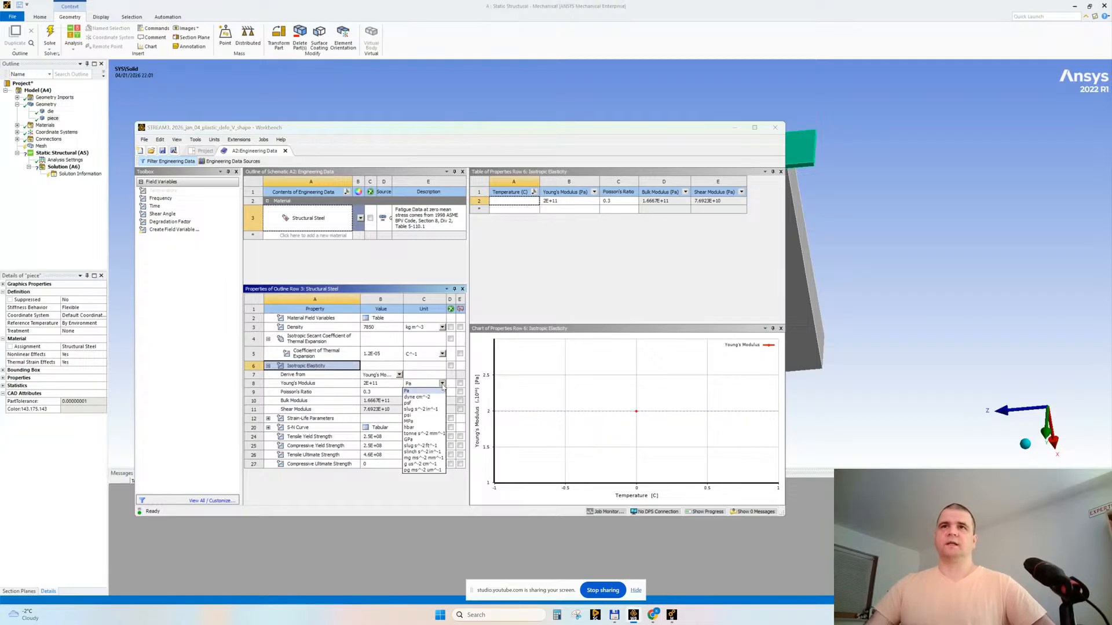
left_click(414, 421)
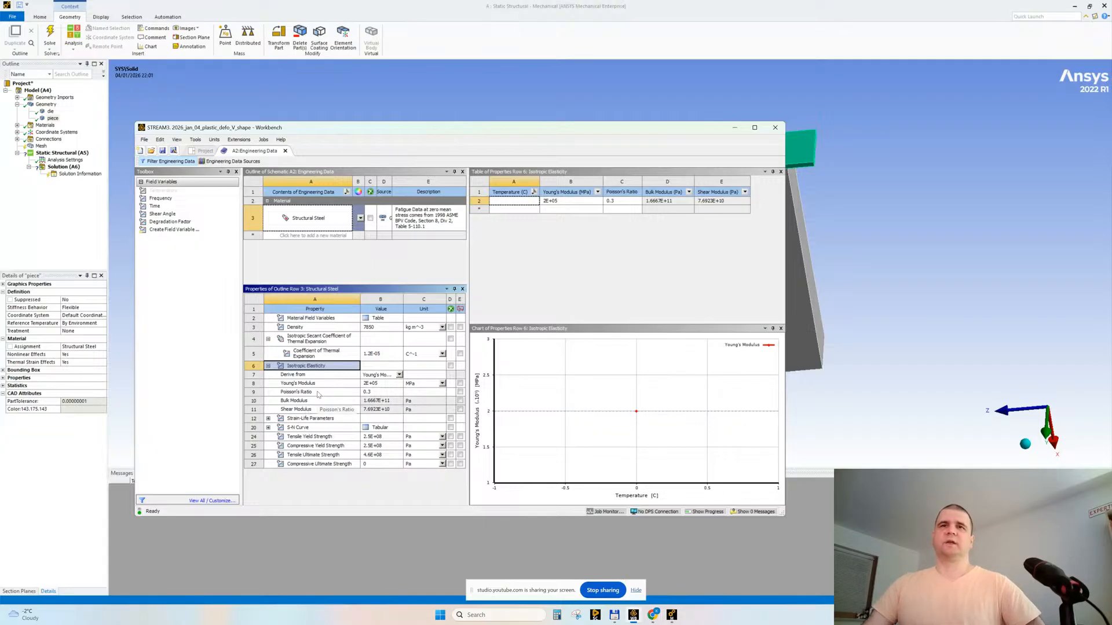
- Examine Structural Steel's yield and ultimate strengths, S-N curve and strain-life parameters
left_click(302, 428)
left_click(302, 438)
left_click(295, 446)
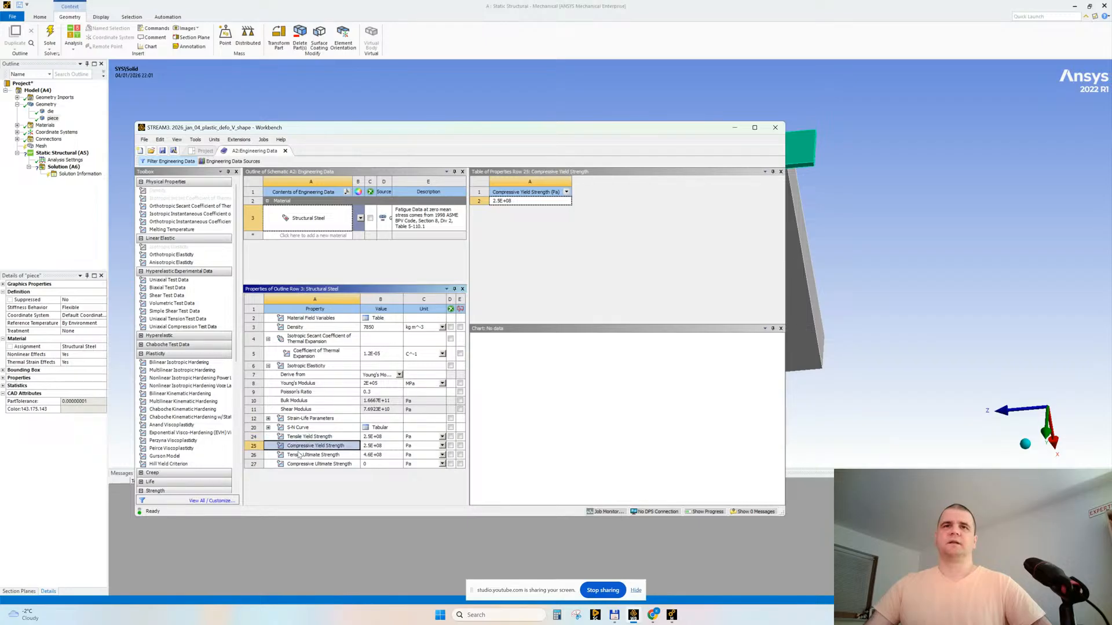
left_click(297, 455)
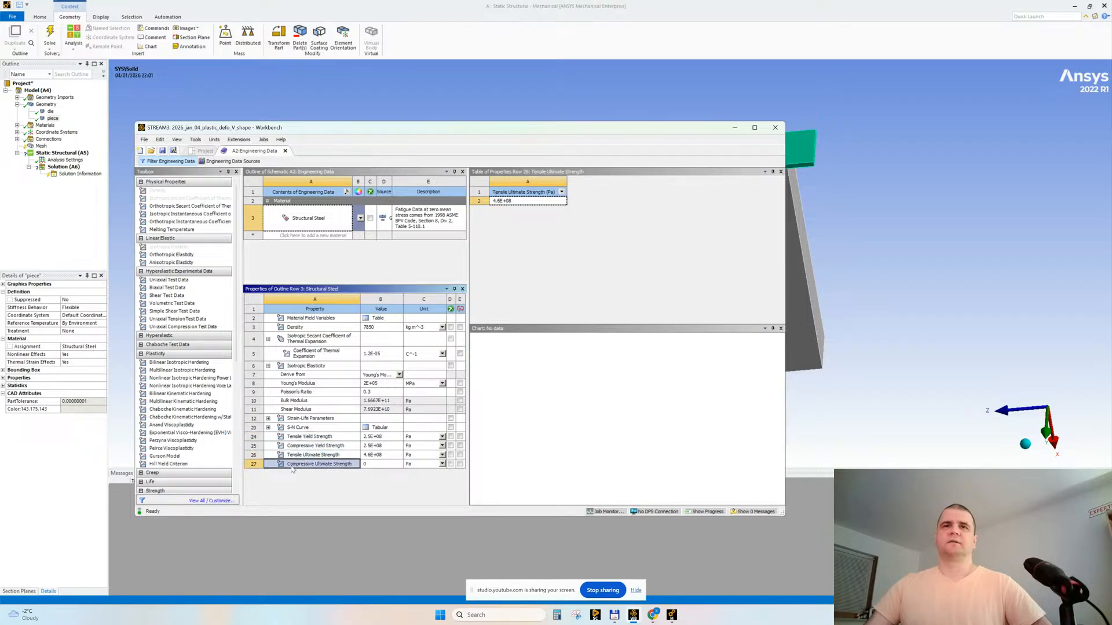
left_click(301, 419)
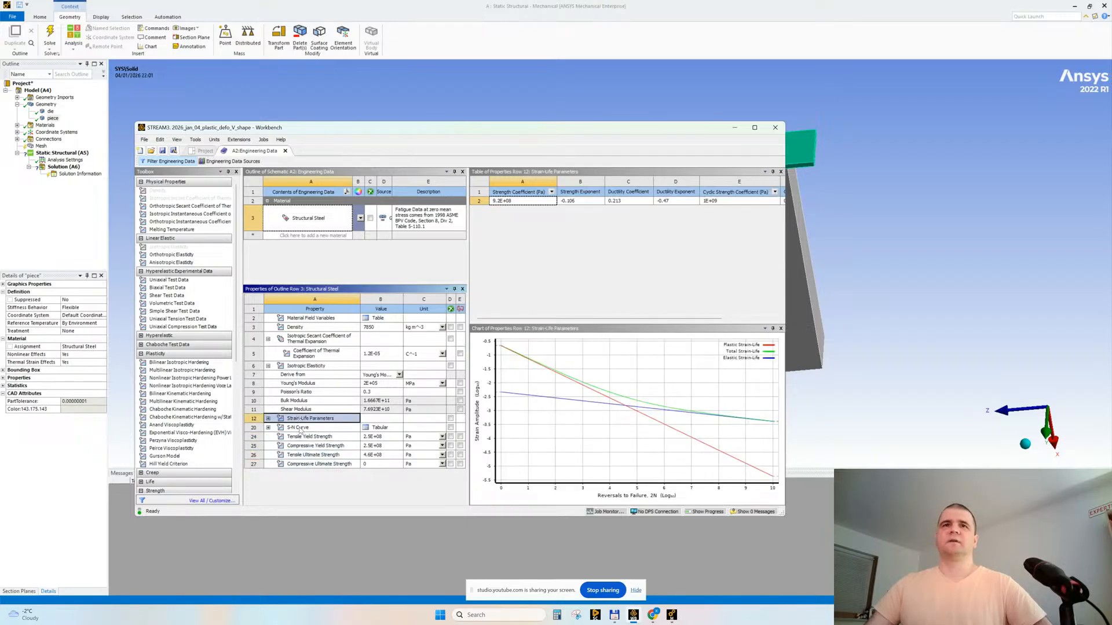
left_click(300, 429)
left_click(298, 420)
left_click(293, 429)
left_click(294, 419)
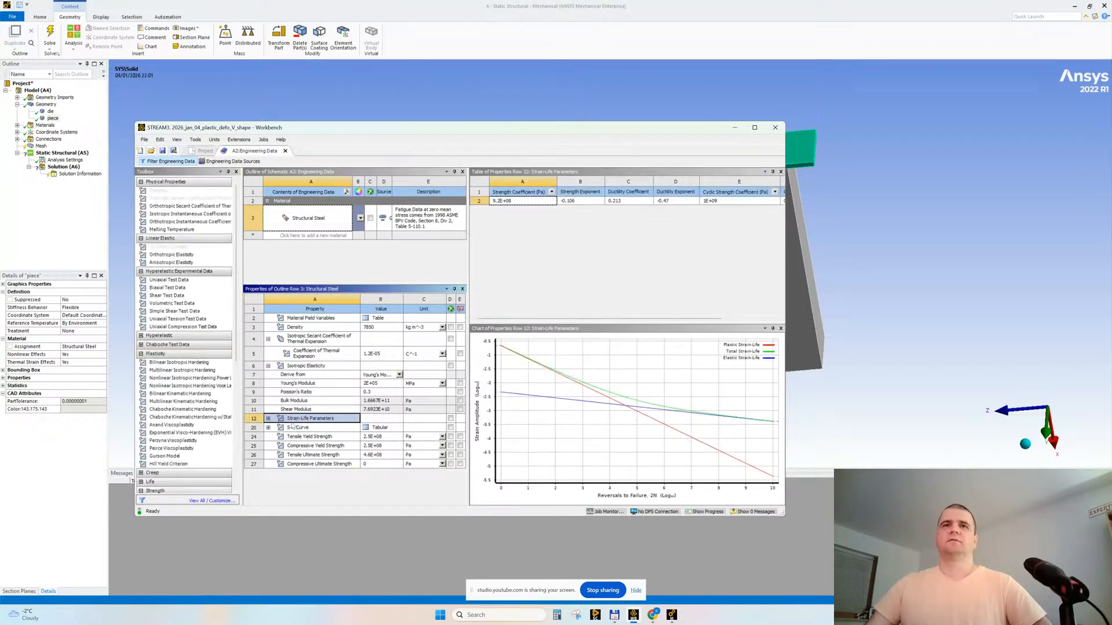
- Close the Engineering Data and rename the Static Structural system as Elastic
left_click(285, 151)
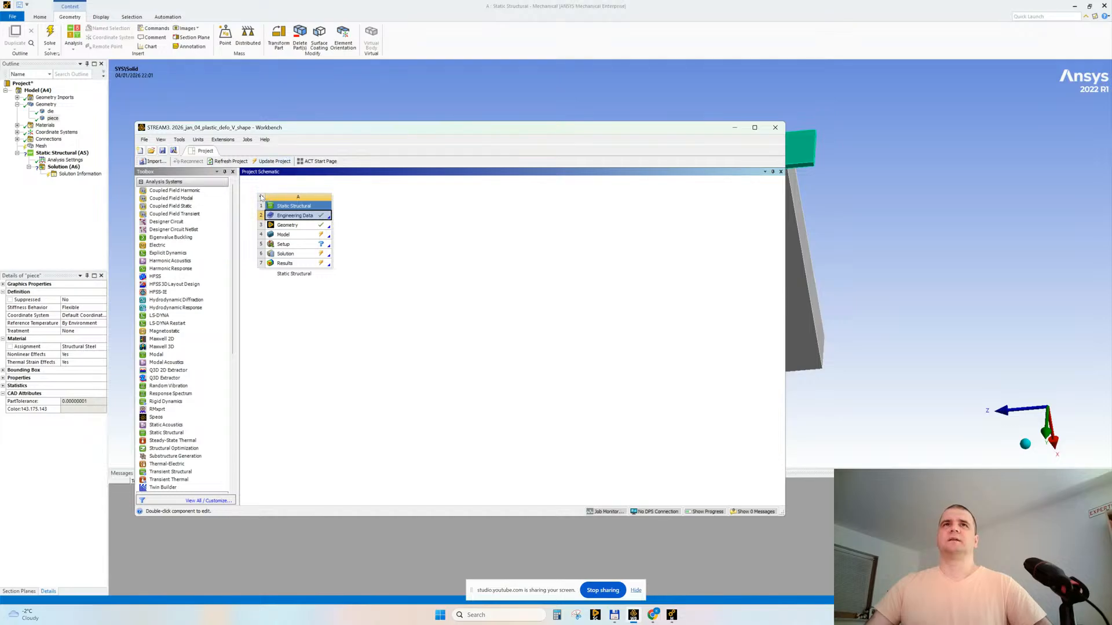
right_click(267, 207)
left_click(297, 279)
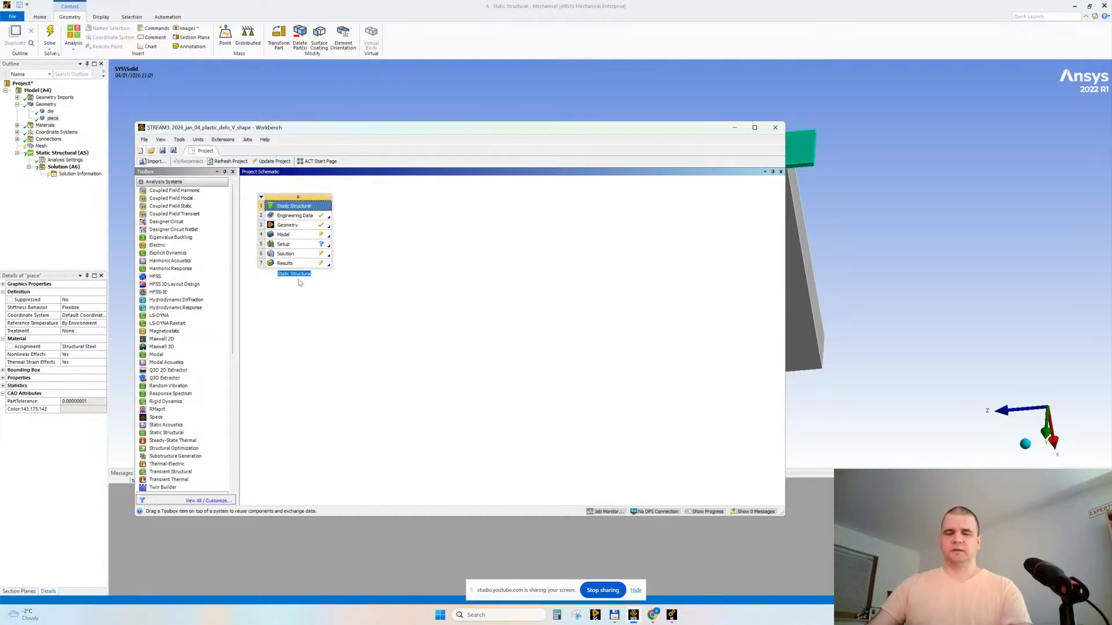
type("Ela")
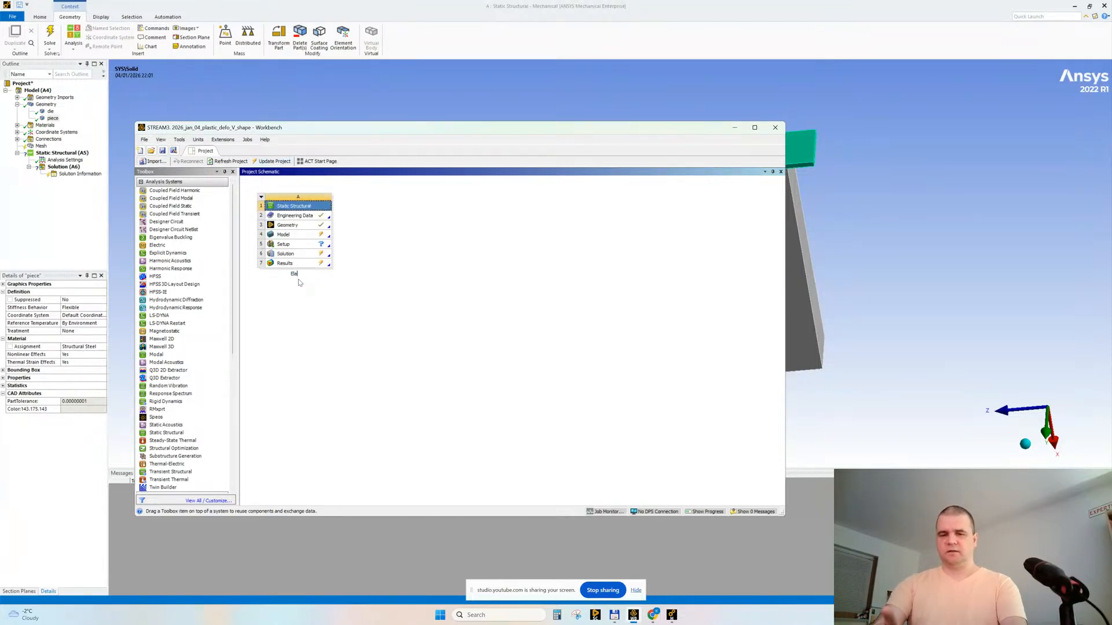
type("stic")
key("Return")
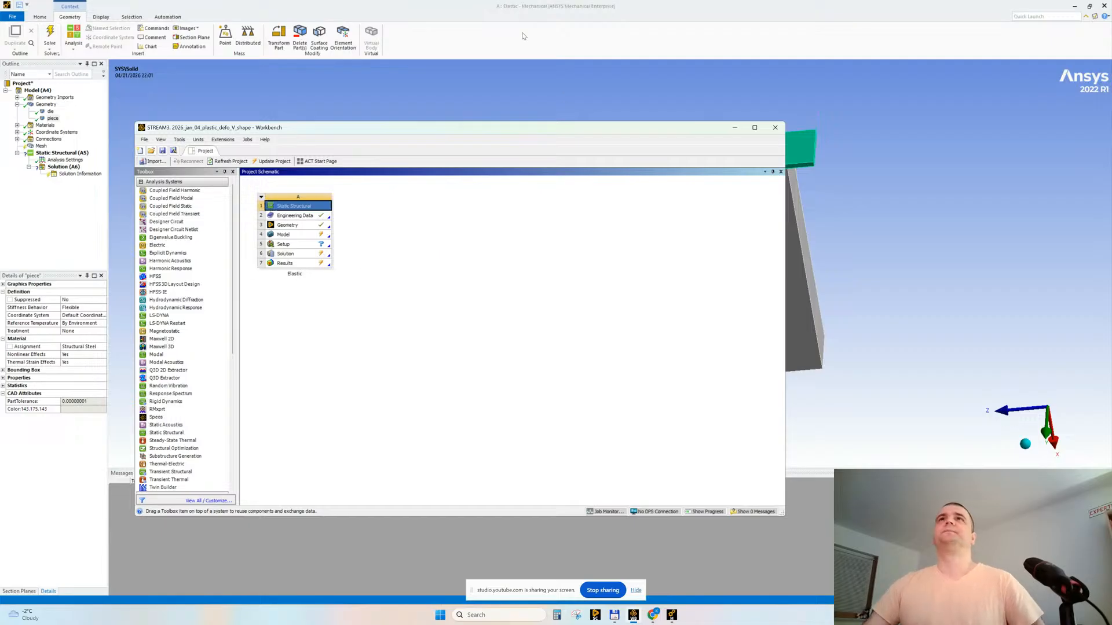
- Switch to Mechanical and rename the contact region between die and sheet based on its definition
left_click(491, 40)
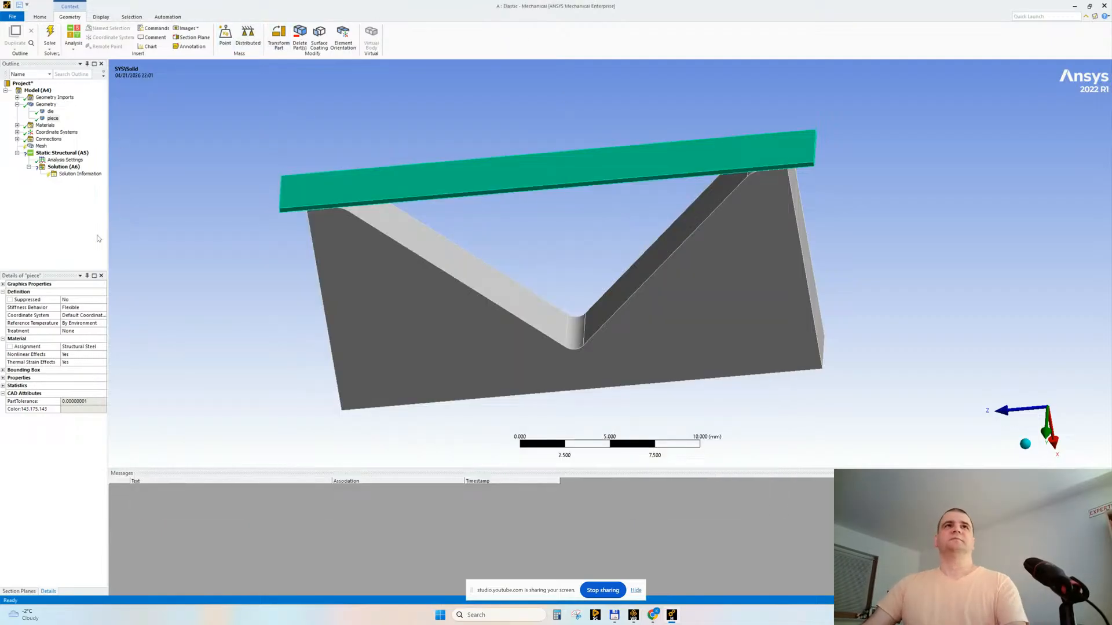
left_click(18, 140)
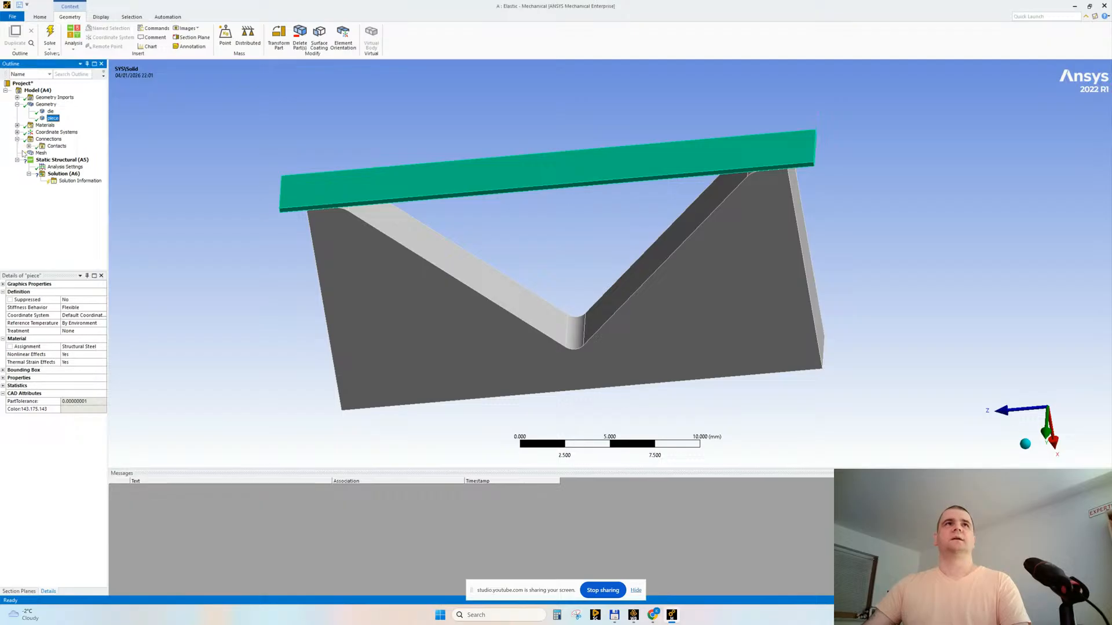
left_click(29, 146)
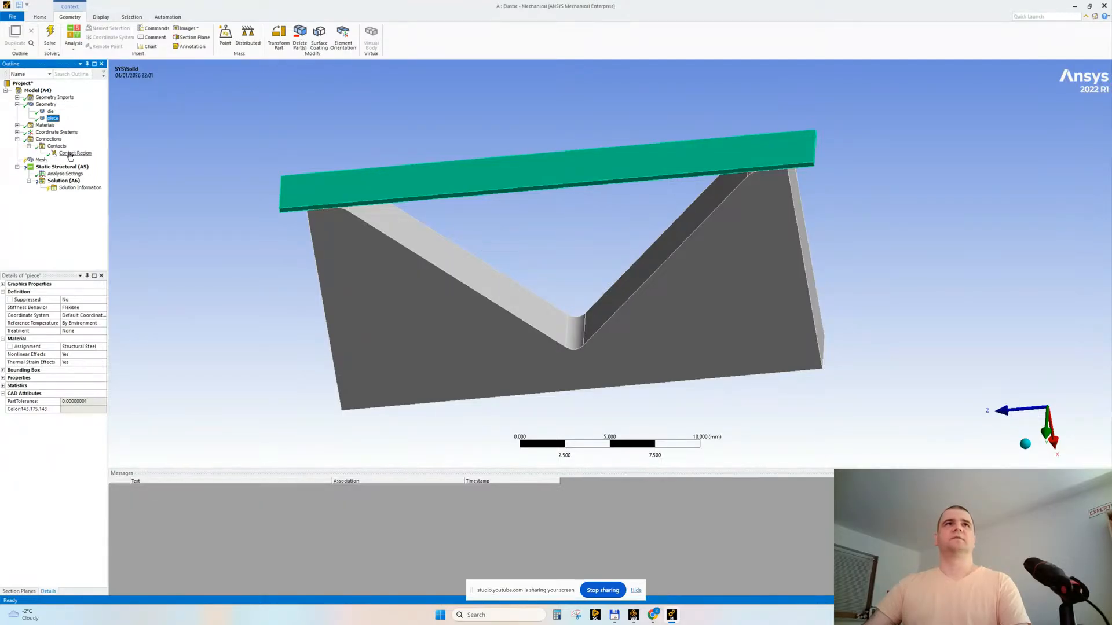
left_click(71, 153)
right_click(72, 154)
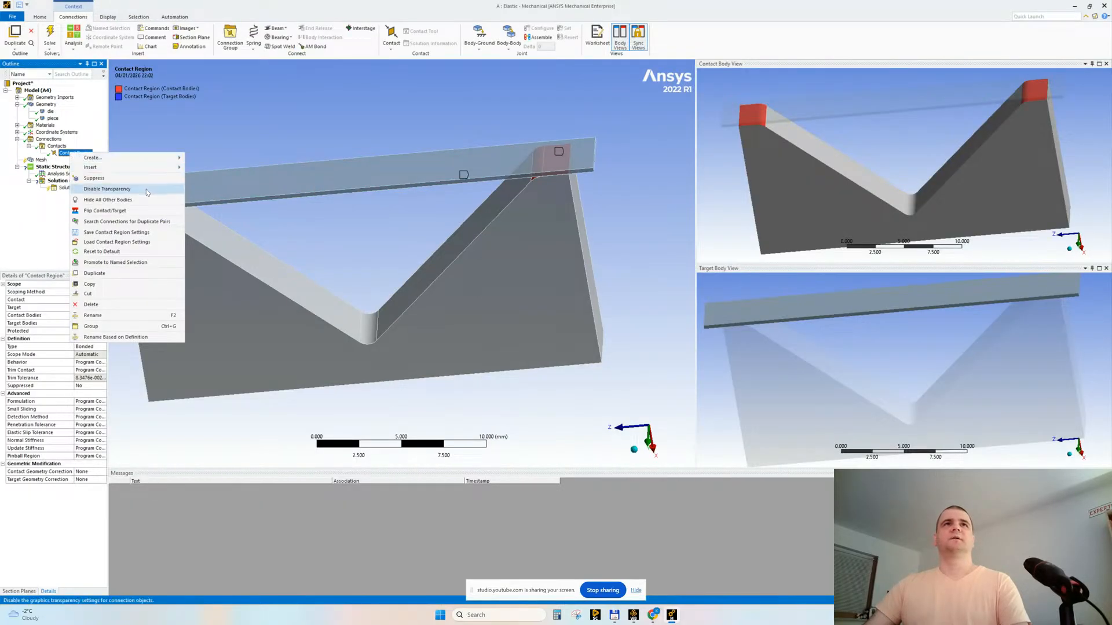
left_click(101, 338)
- Check the die's notch flanks and rounded root against the faces currently included in the contact
middle_click_drag(359, 271, 265, 249)
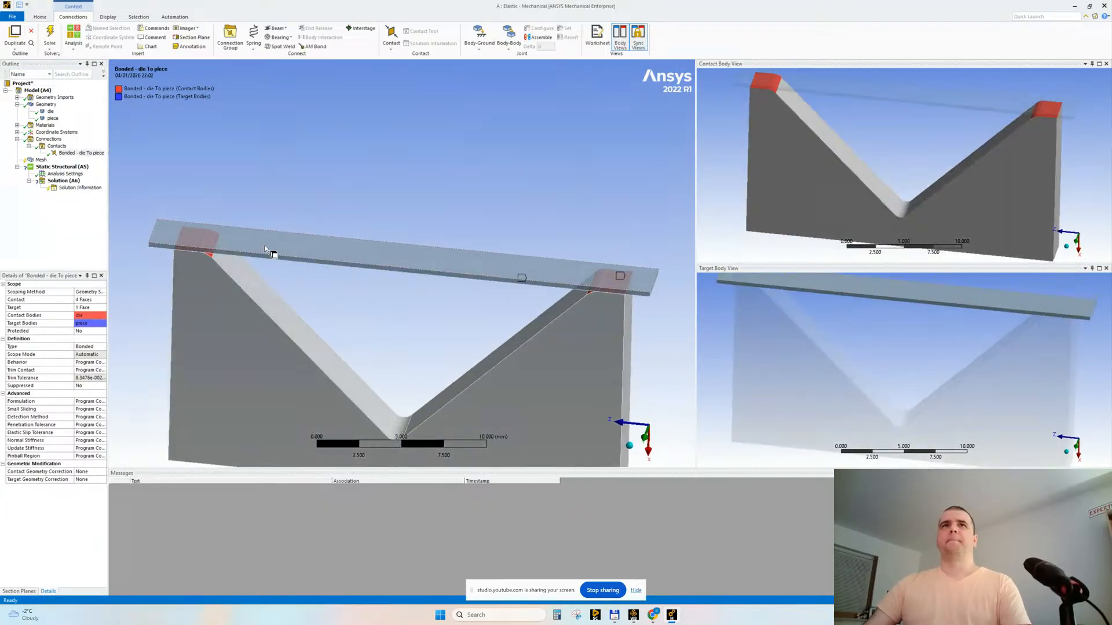
left_click(252, 286)
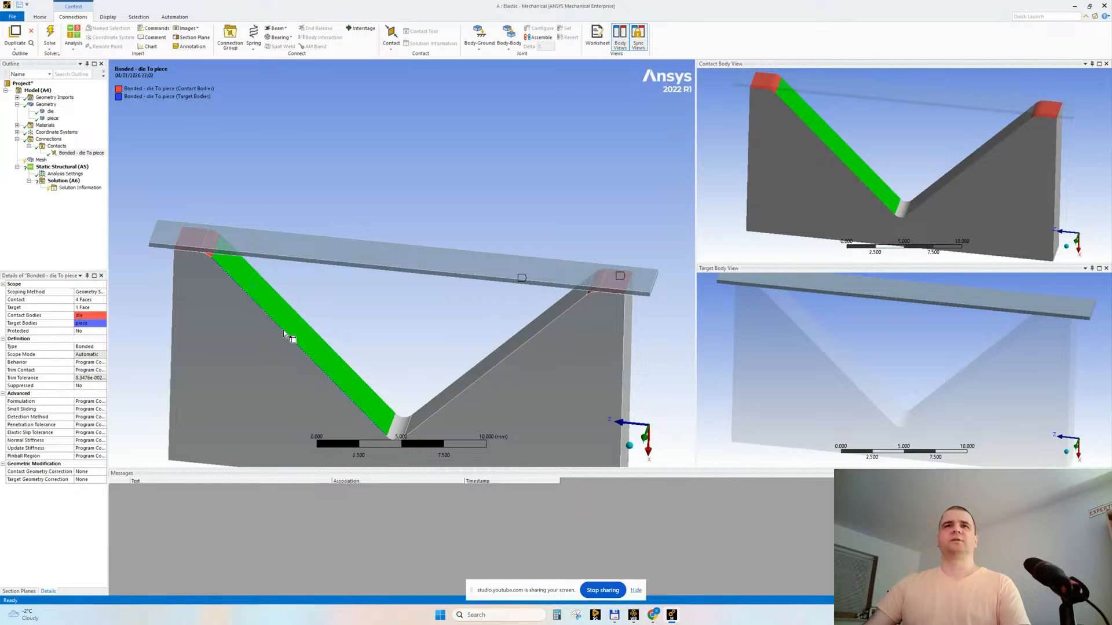
left_click(323, 293)
left_click(273, 307)
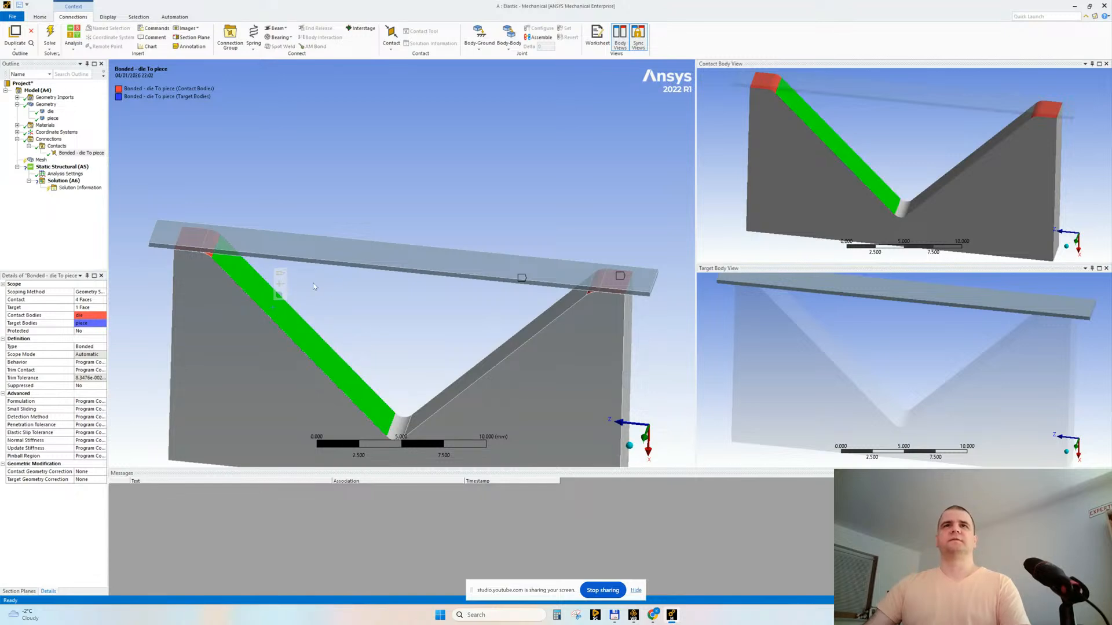
left_click(313, 286)
left_click(398, 418)
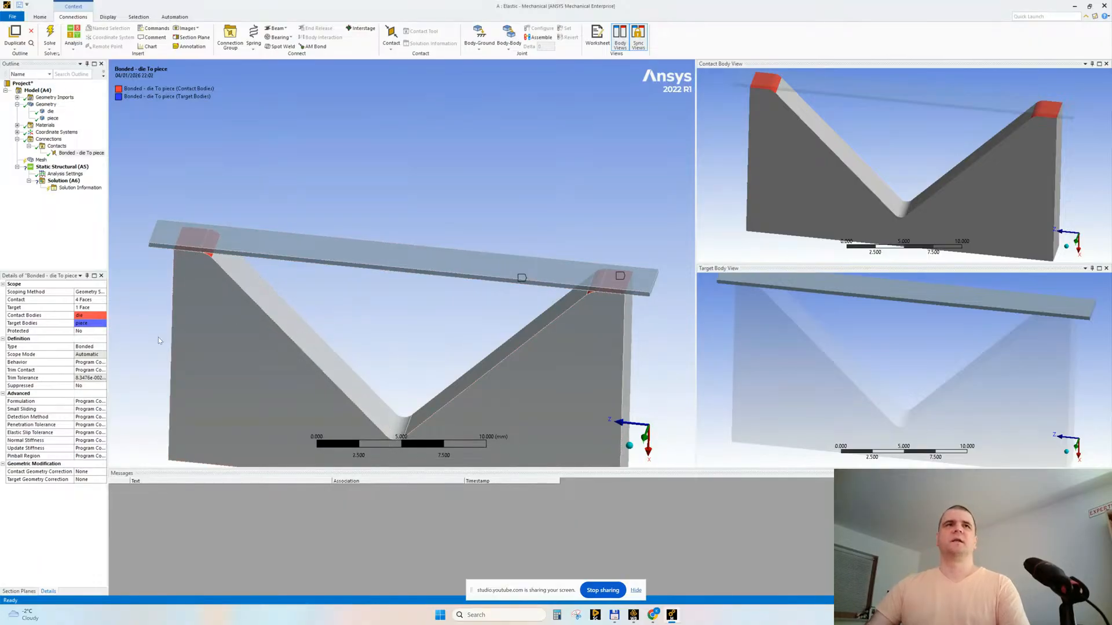
- Extend the contact's die-side scope through adjacent faces to cover both flanks and the rounded notch root, and check the contact and target faces
left_click_drag(108, 326, 128, 325)
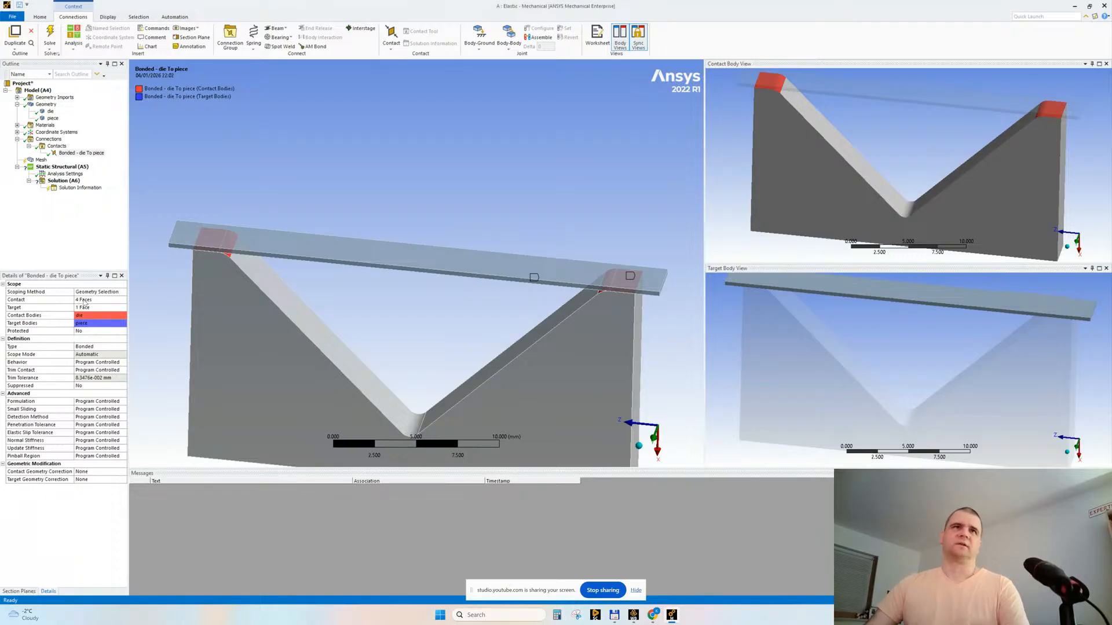
left_click_drag(73, 291, 59, 293)
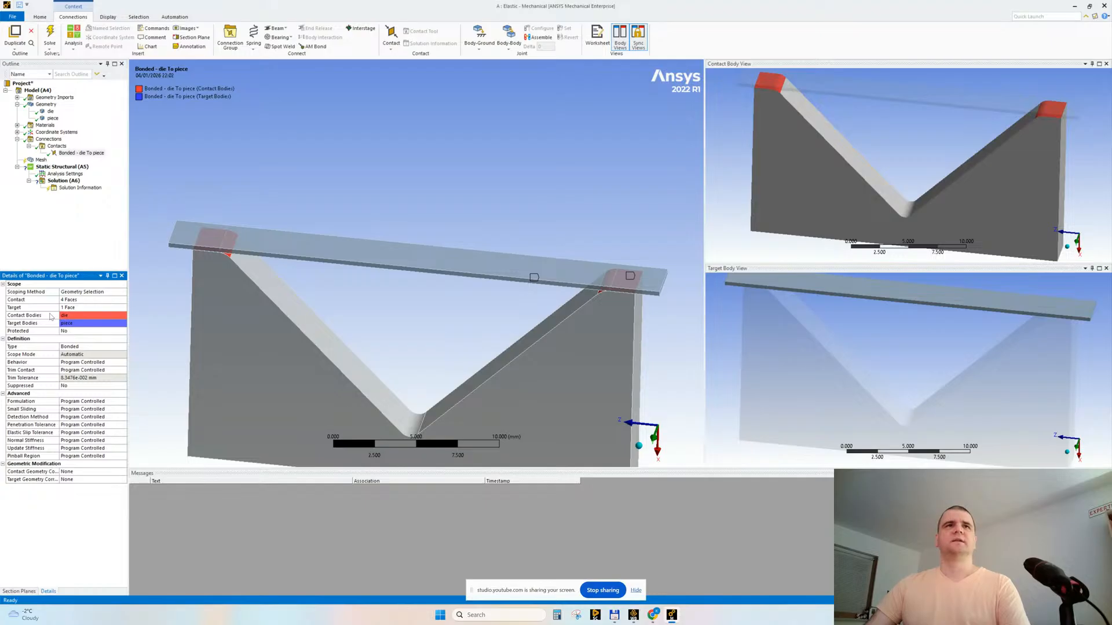
left_click(72, 301)
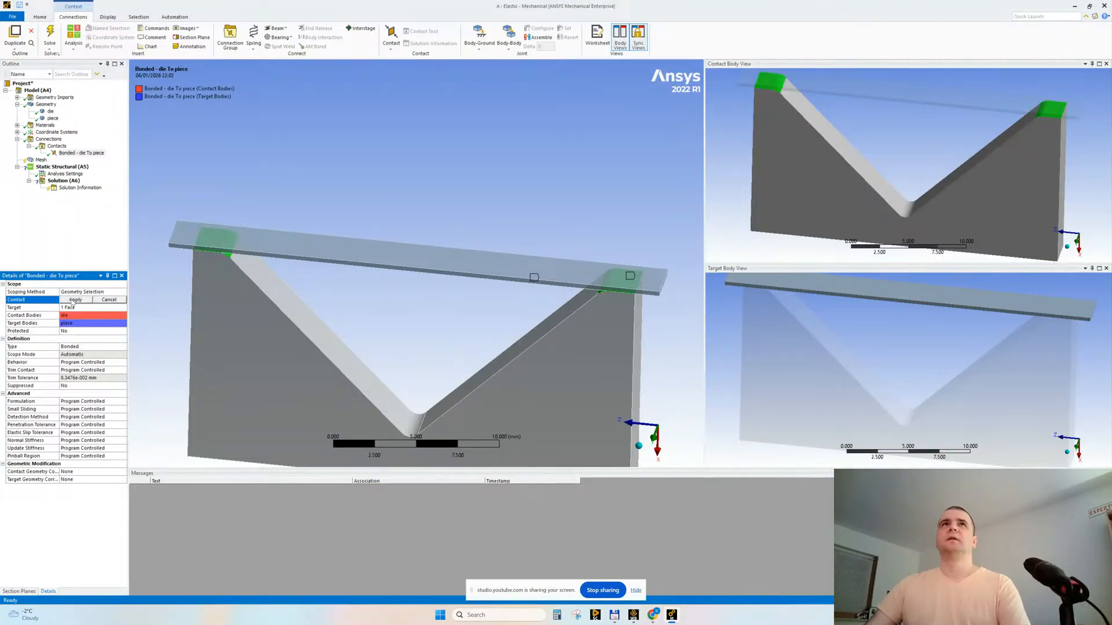
left_click(136, 17)
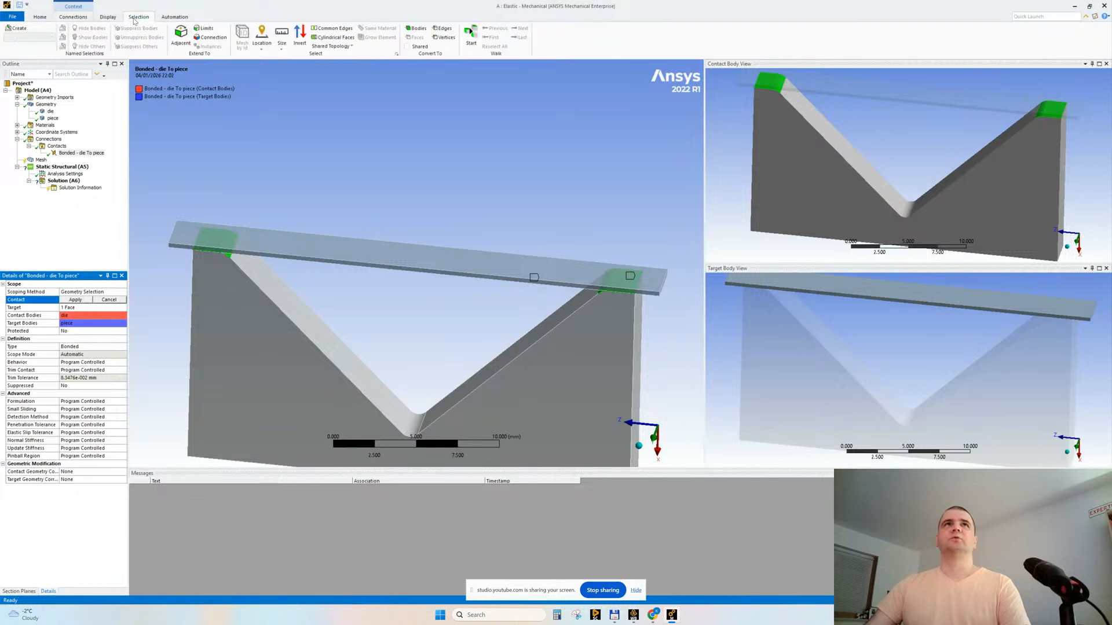
left_click(179, 37)
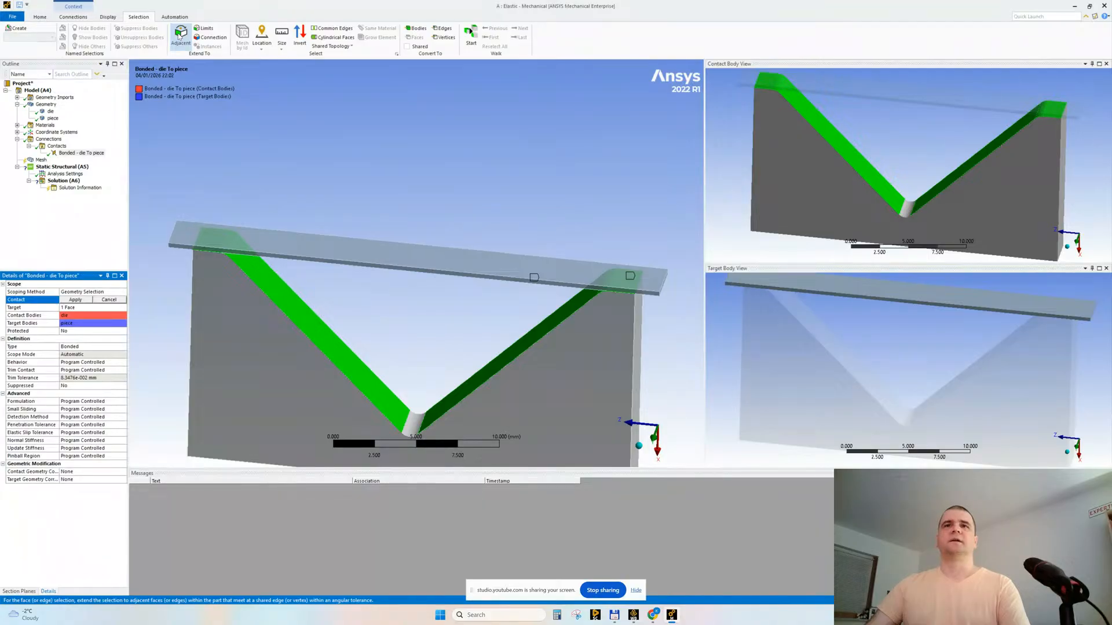
left_click(180, 37)
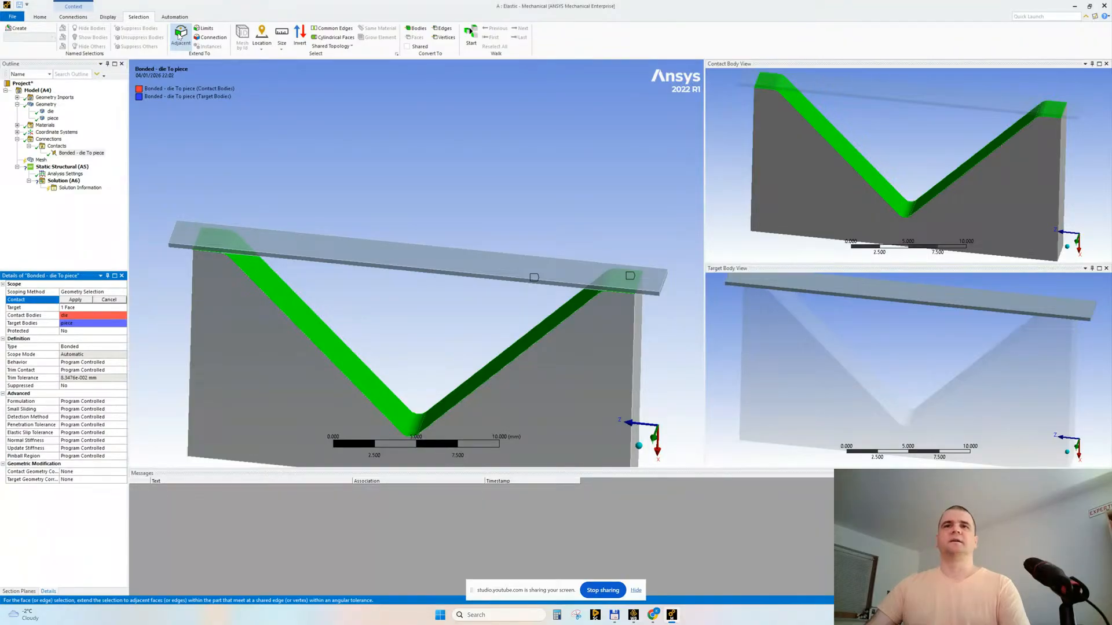
left_click(75, 299)
middle_click_drag(398, 247, 409, 179)
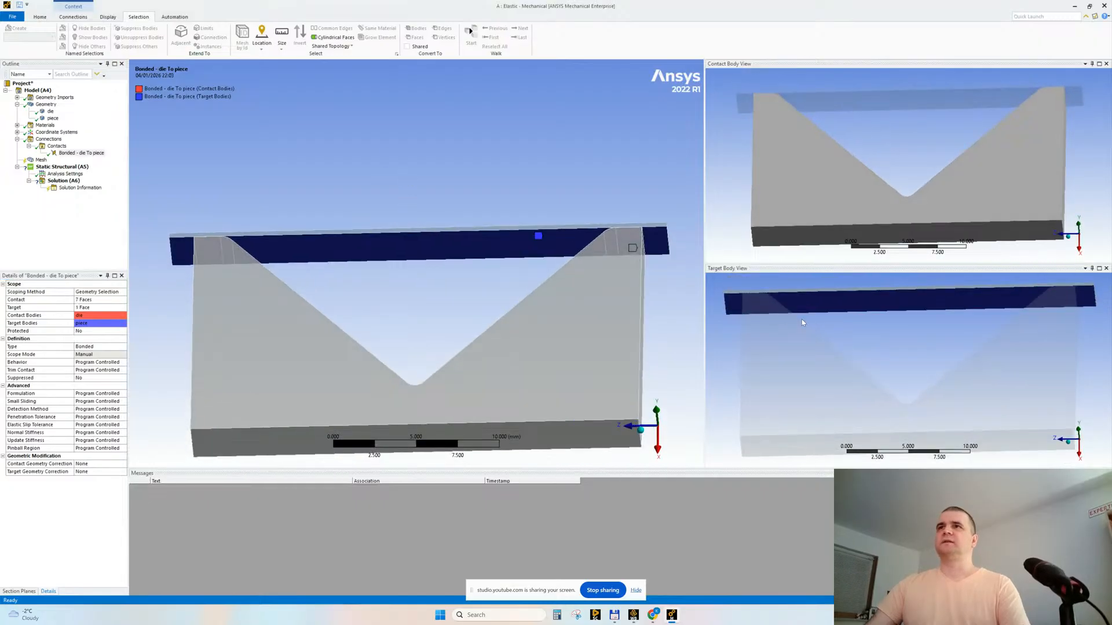
middle_click_drag(453, 261, 404, 410)
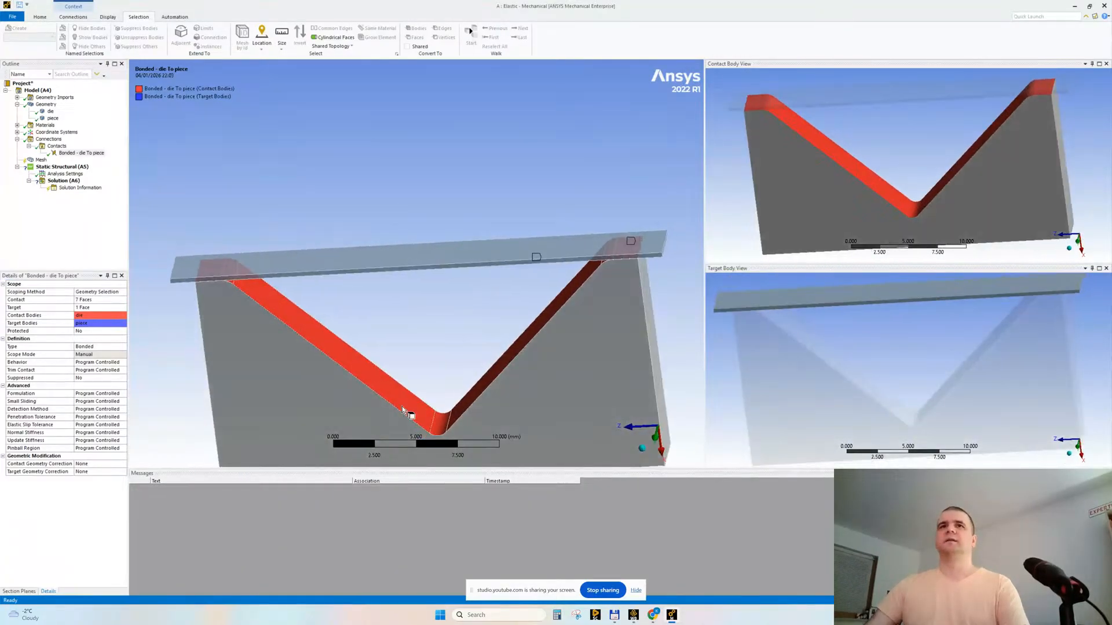
middle_click_drag(251, 310, 428, 302)
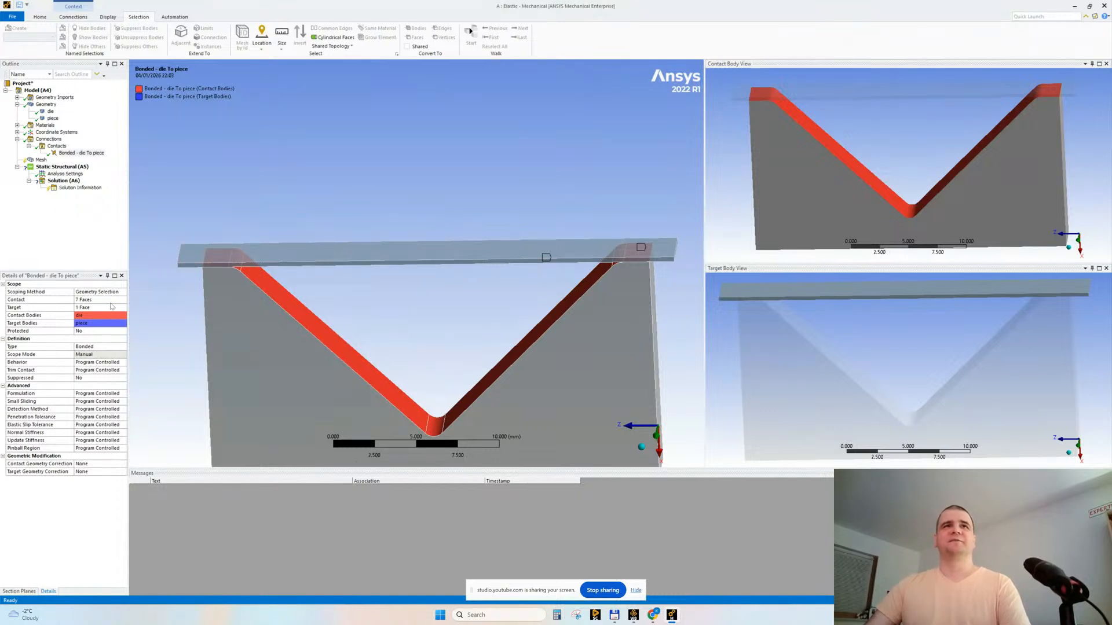
- Set the type of the die-to-piece contact to Frictional and dismiss the script error
left_click(124, 347)
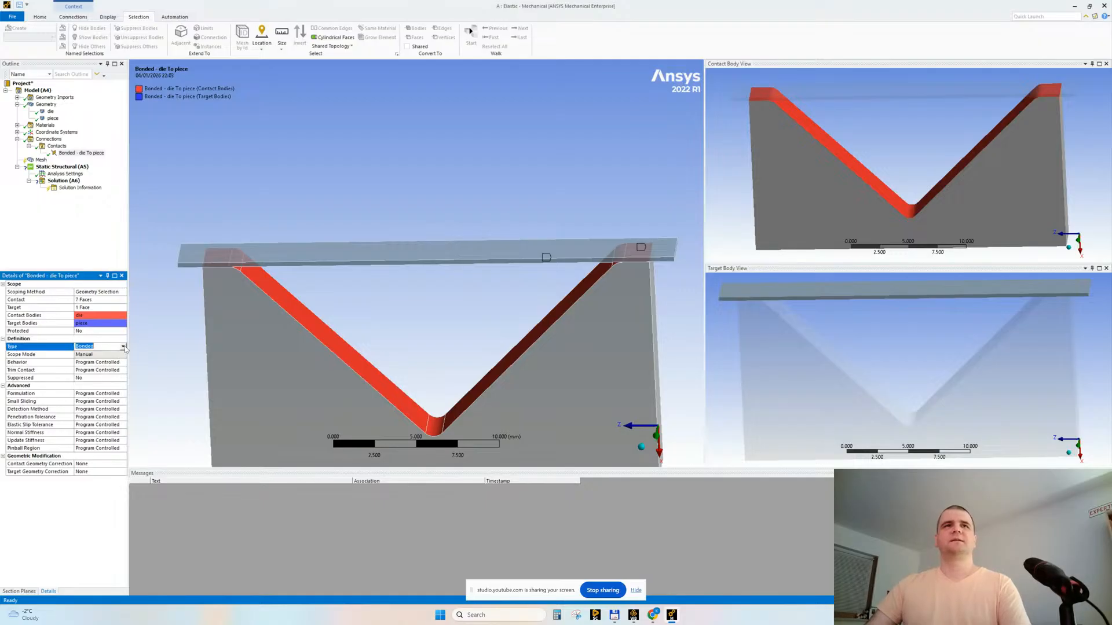
left_click(124, 347)
left_click(101, 376)
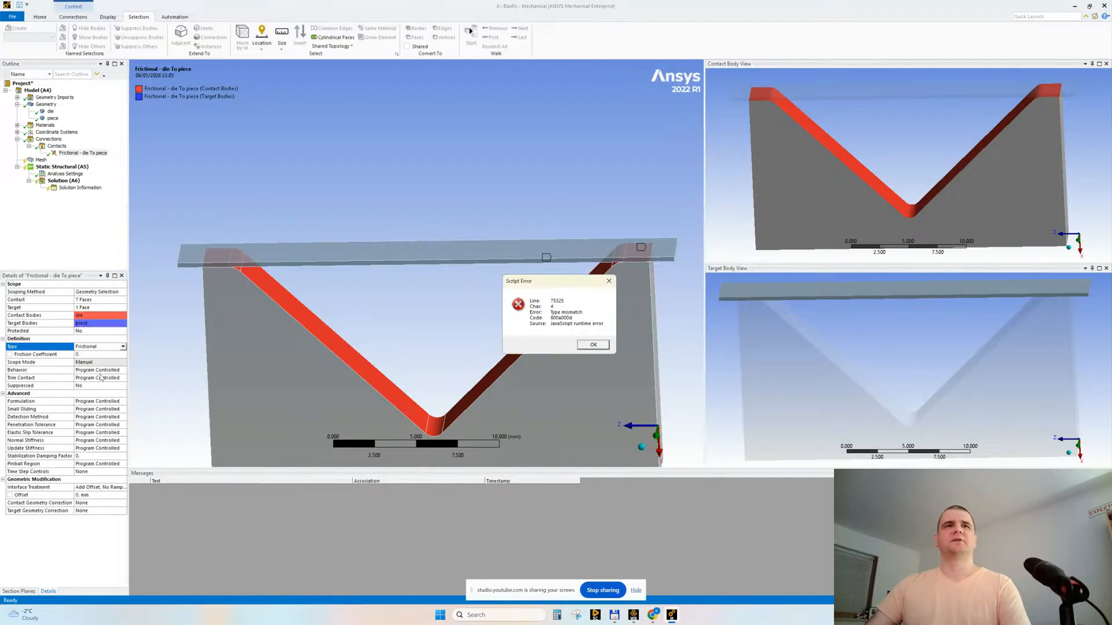
left_click(593, 345)
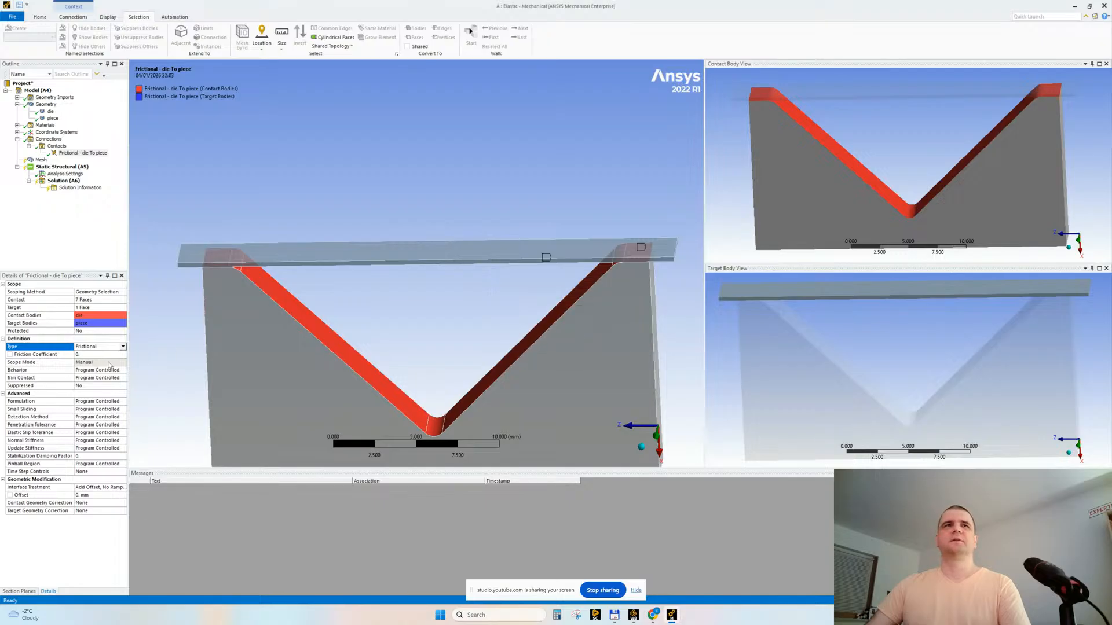
- Set the friction coefficient of the frictional die-to-piece contact to 0.1
left_click(90, 355)
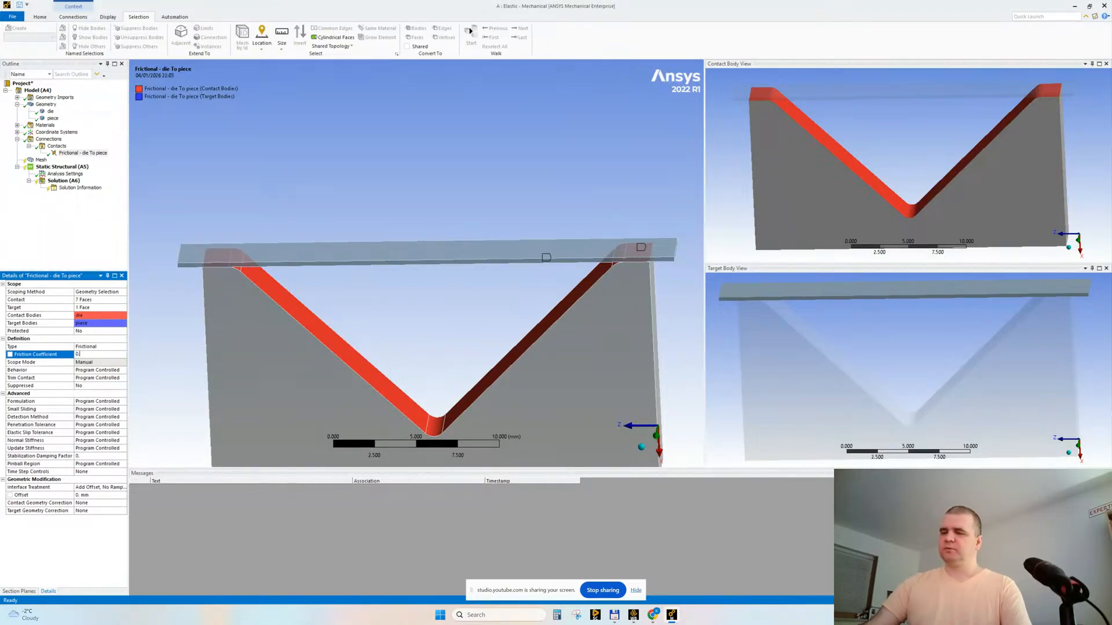
type("1")
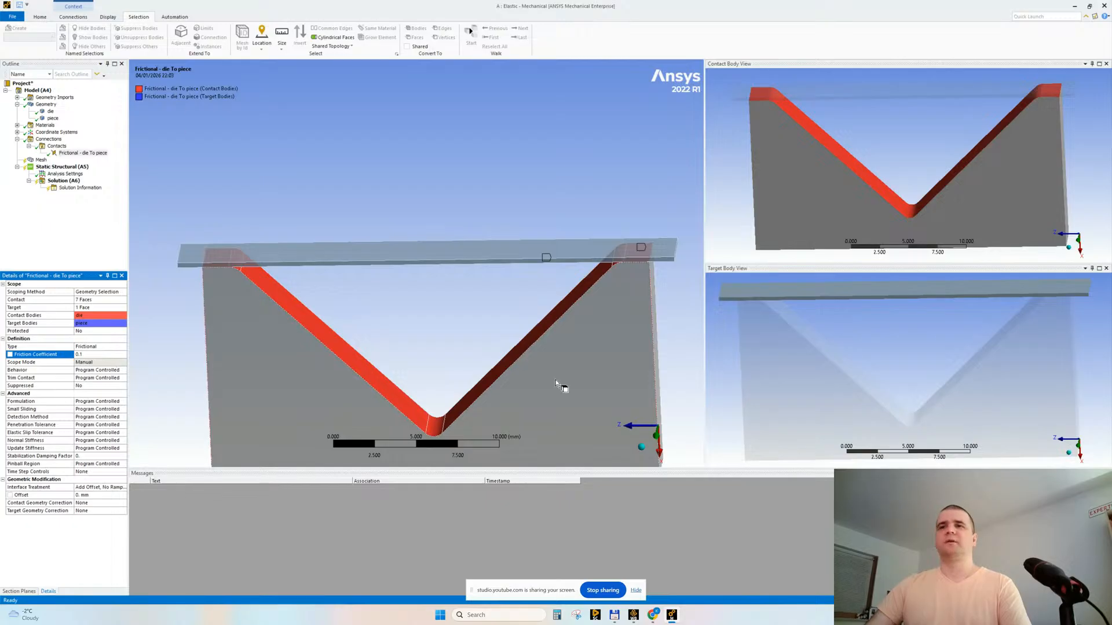
- Switch to Workbench and open the Elastic system's geometry for editing in SpaceClaim
left_click(636, 577)
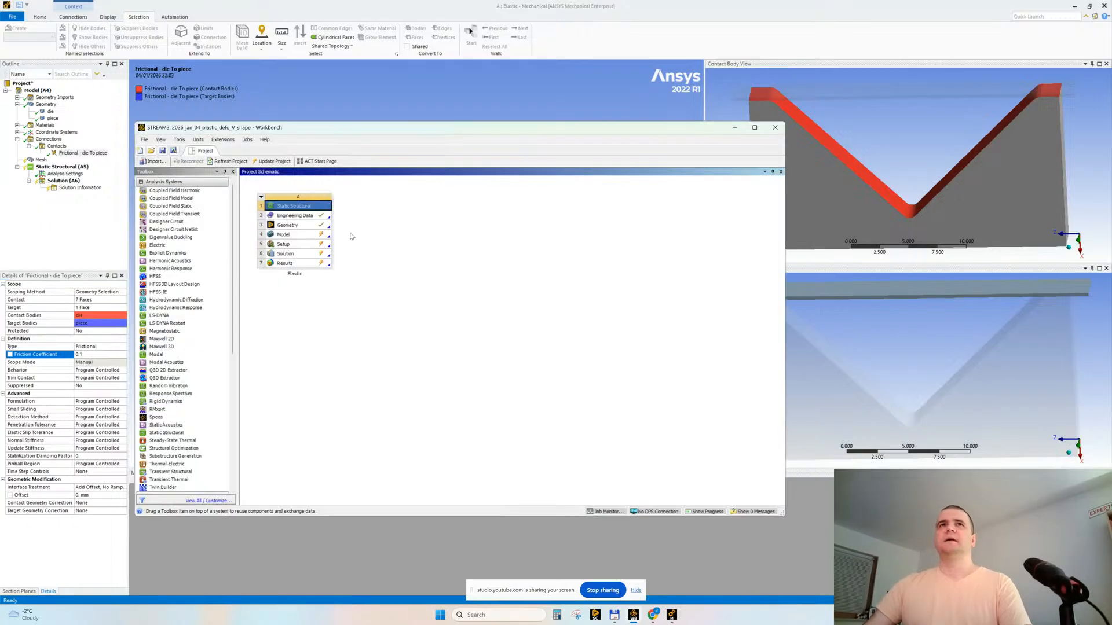
right_click(302, 226)
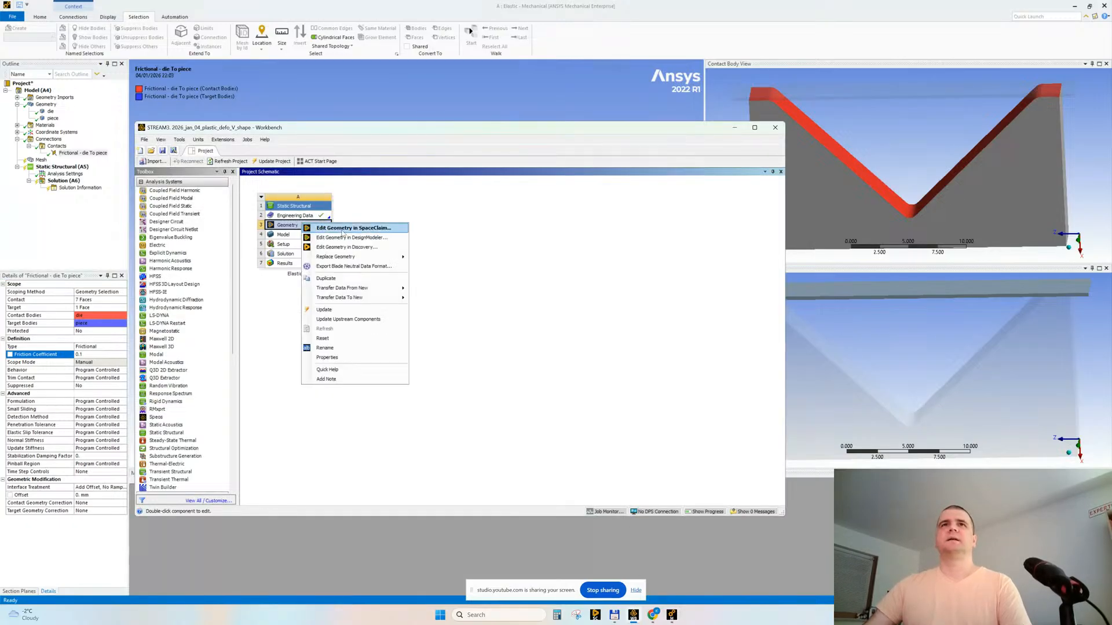
left_click(355, 229)
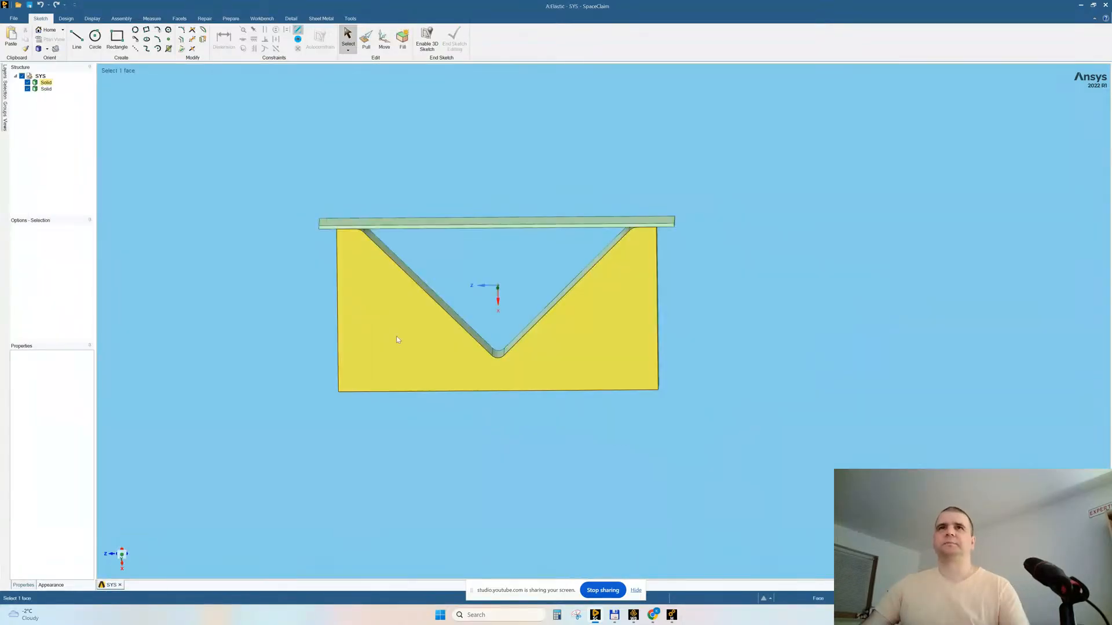
mouse_move(503, 242)
middle_mouse_down()
mouse_move(498, 226)
mouse_move(503, 247)
middle_mouse_up()
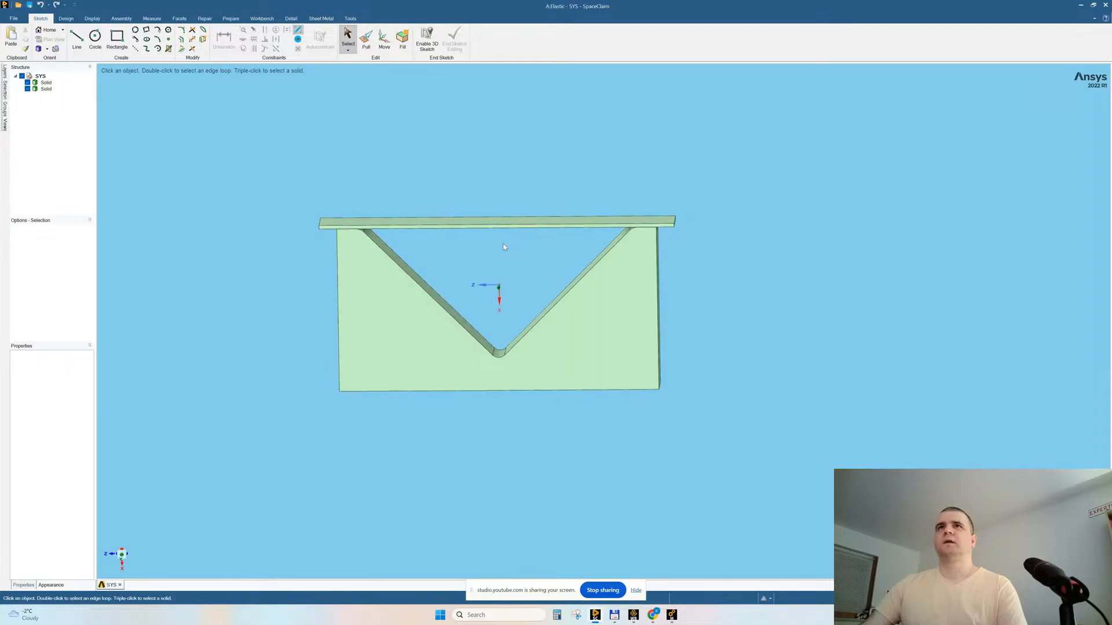
middle_click_drag(267, 278, 268, 291)
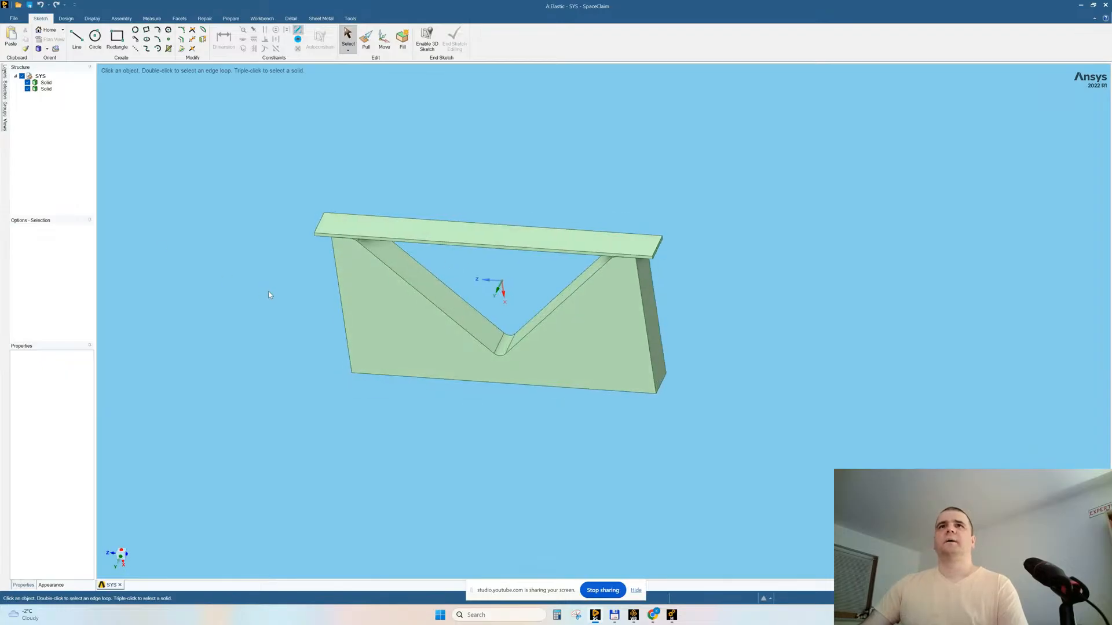
- Start a sketch on the die's large front face that shows the V-notch profile
left_click(375, 305)
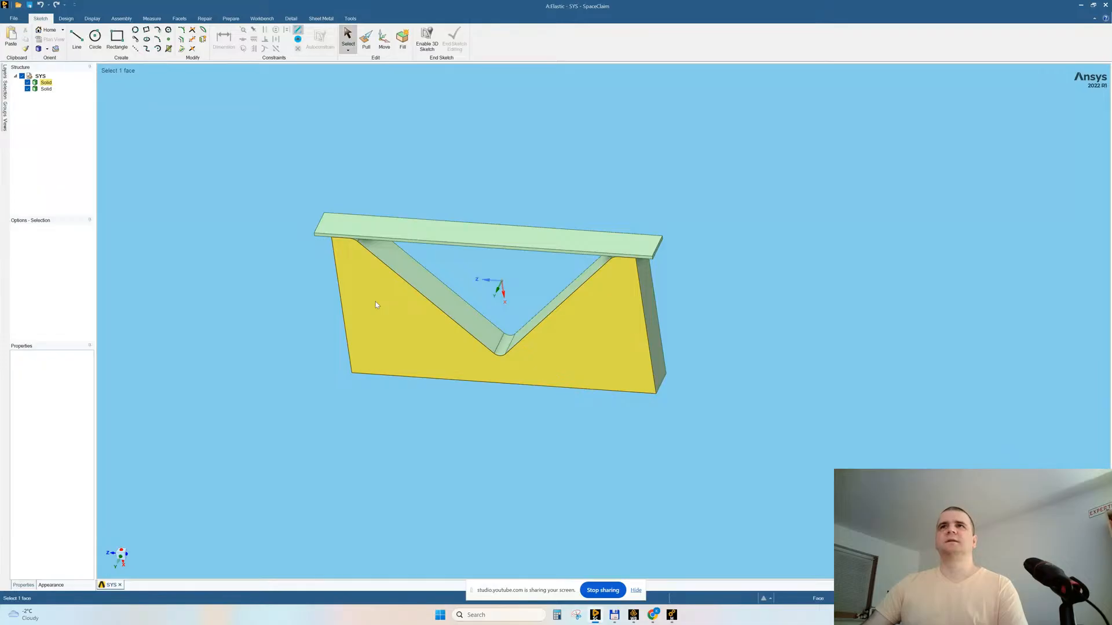
left_click(376, 305)
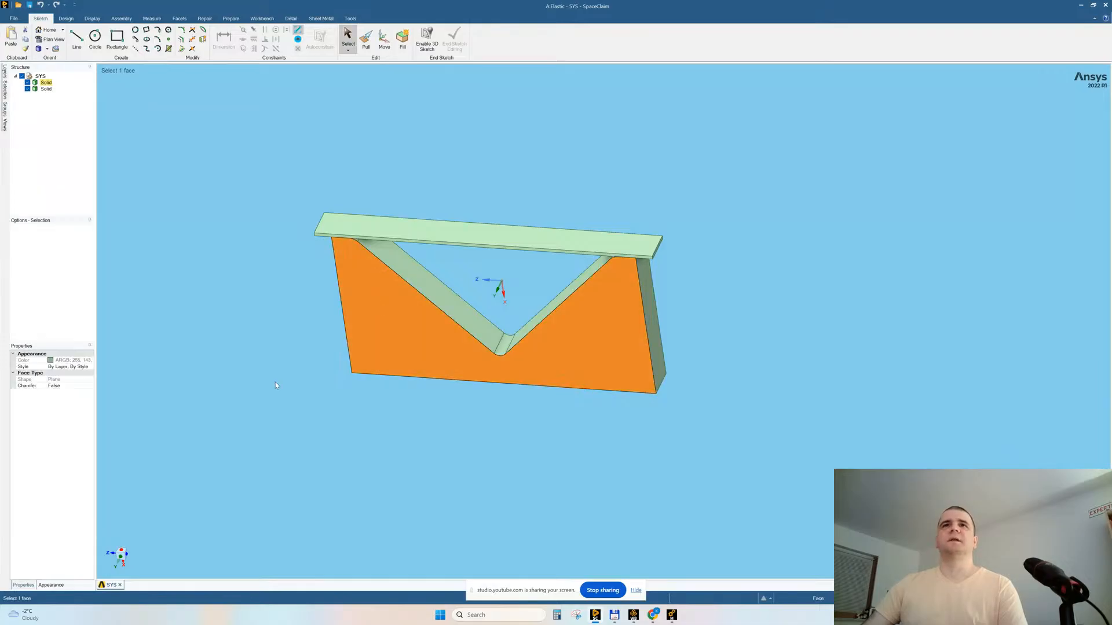
left_click(66, 18)
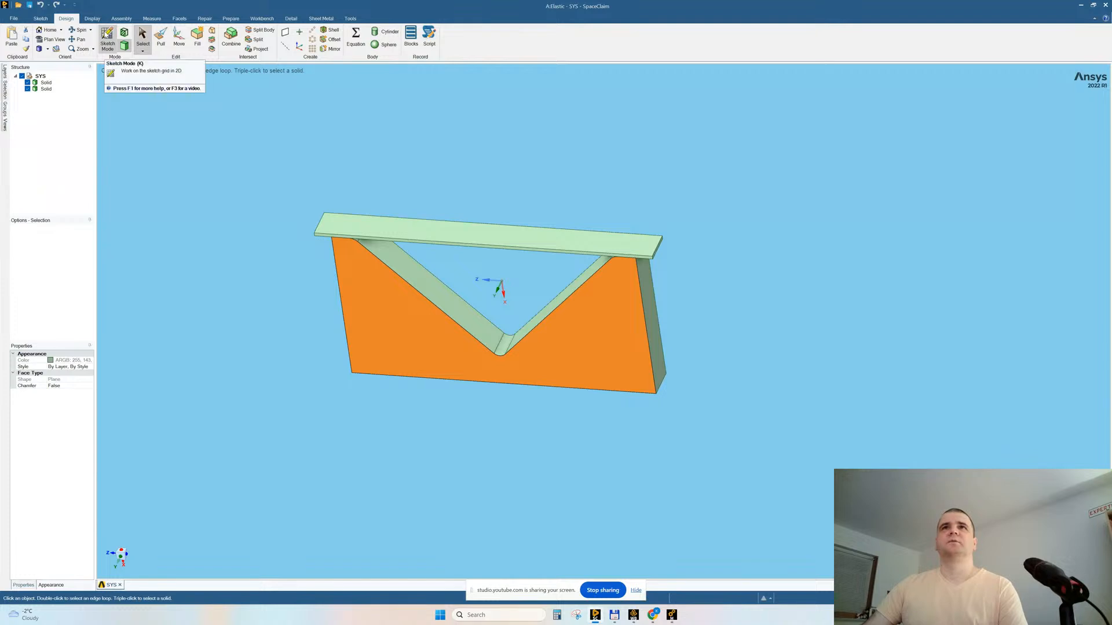
left_click(107, 36)
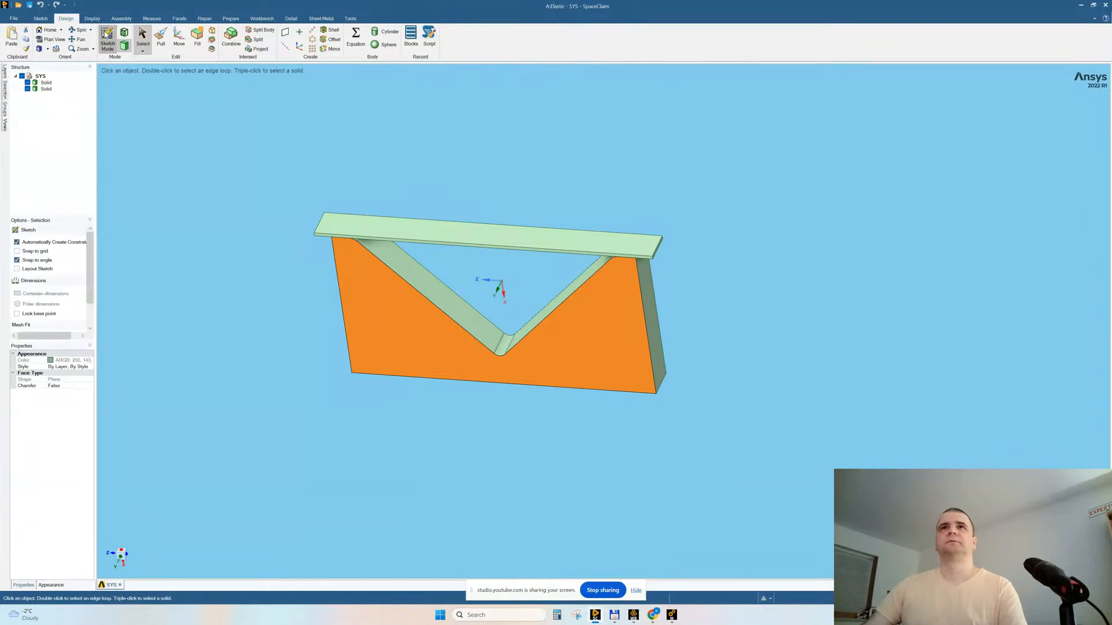
left_click(629, 572)
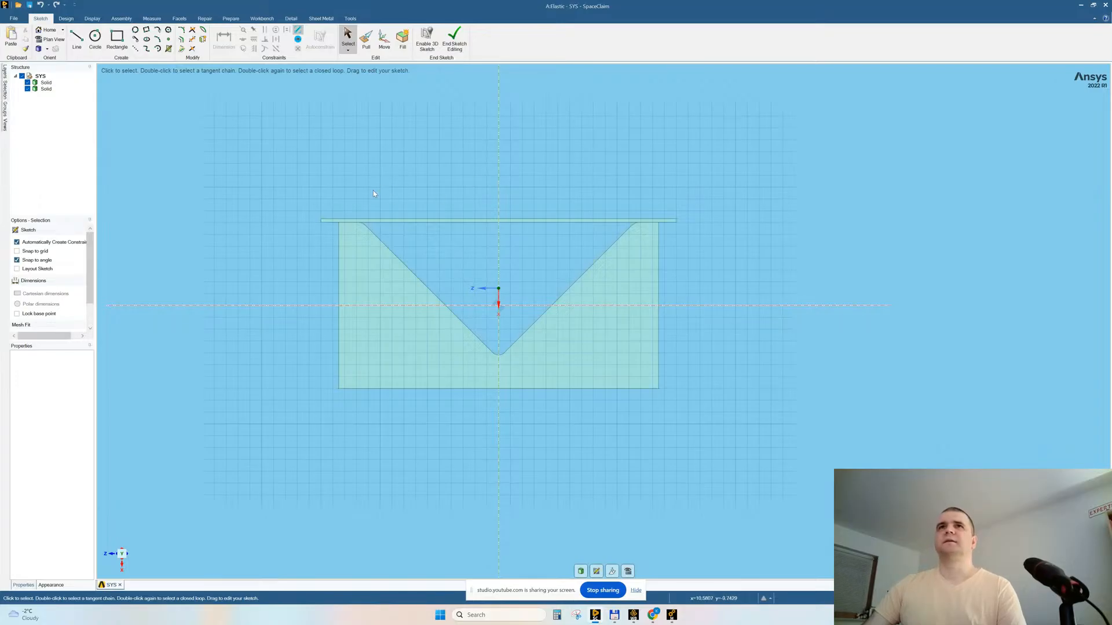
- Project the die's V-notch edges, including the flanks and rounded root, onto the sketch plane
left_click(181, 49)
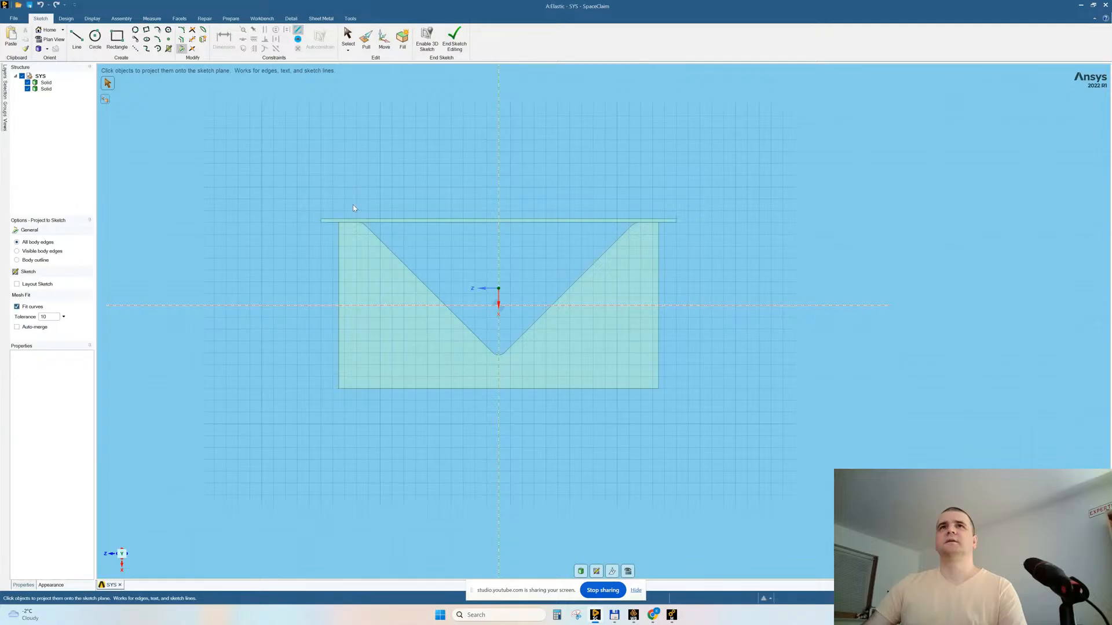
mouse_move(348, 191)
left_mouse_down()
mouse_move(596, 320)
mouse_move(647, 352)
mouse_move(647, 368)
left_mouse_up()
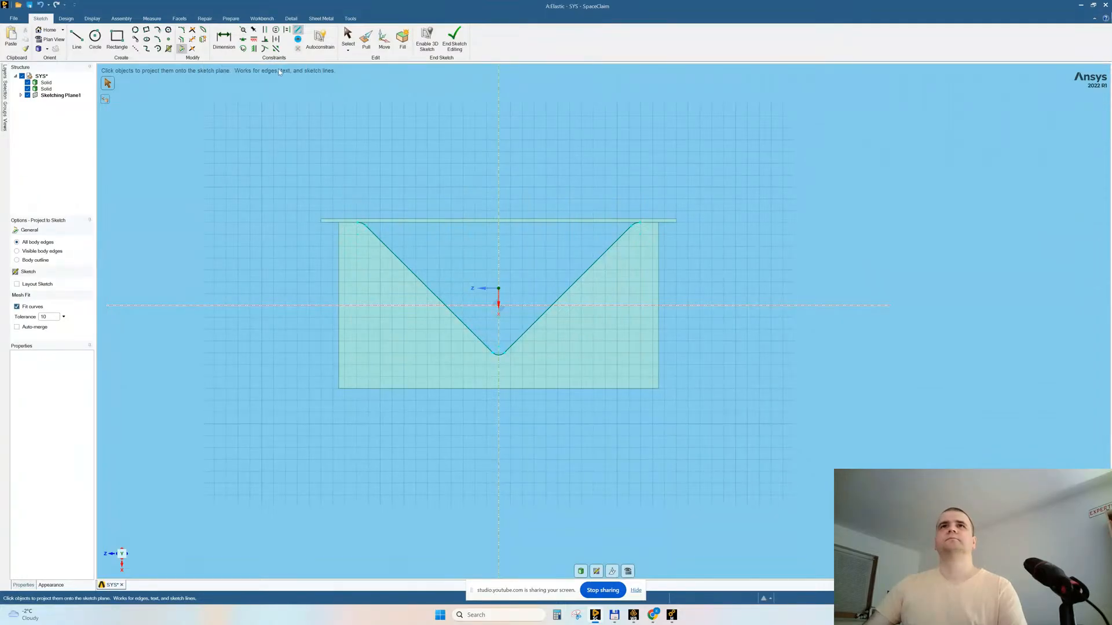
scroll(437, 241, "up", 3)
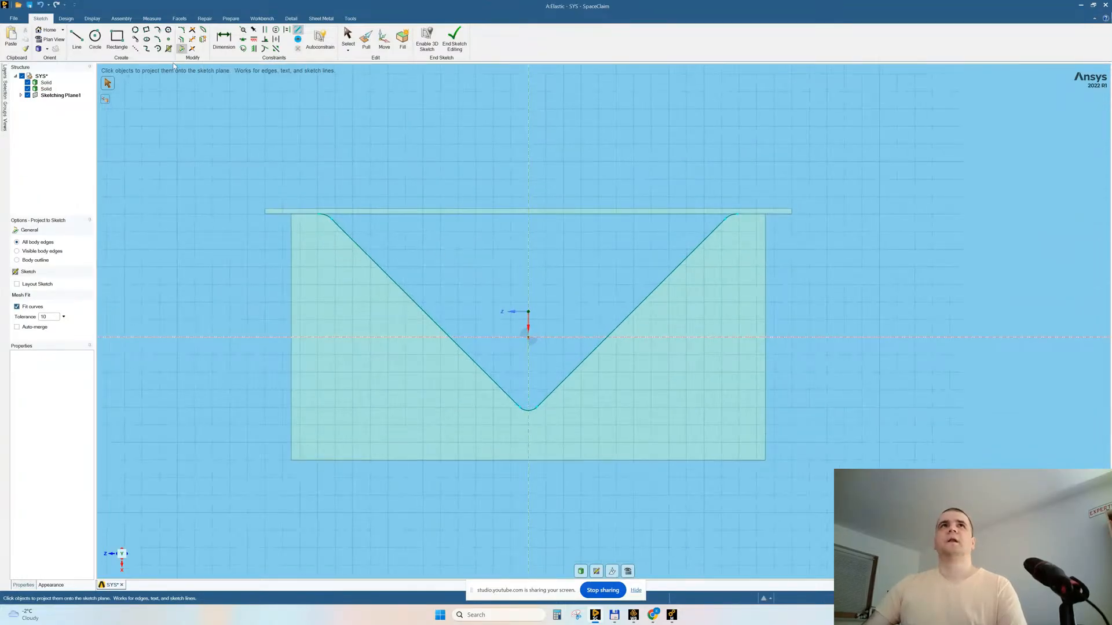
left_click_drag(297, 189, 296, 189)
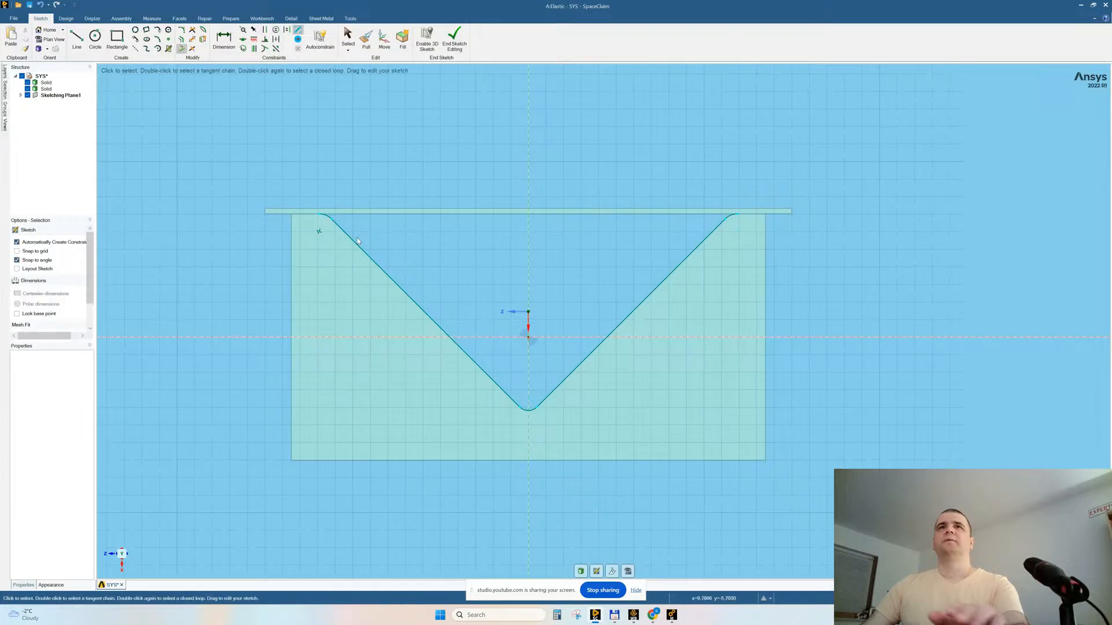
key("s")
left_click(625, 201)
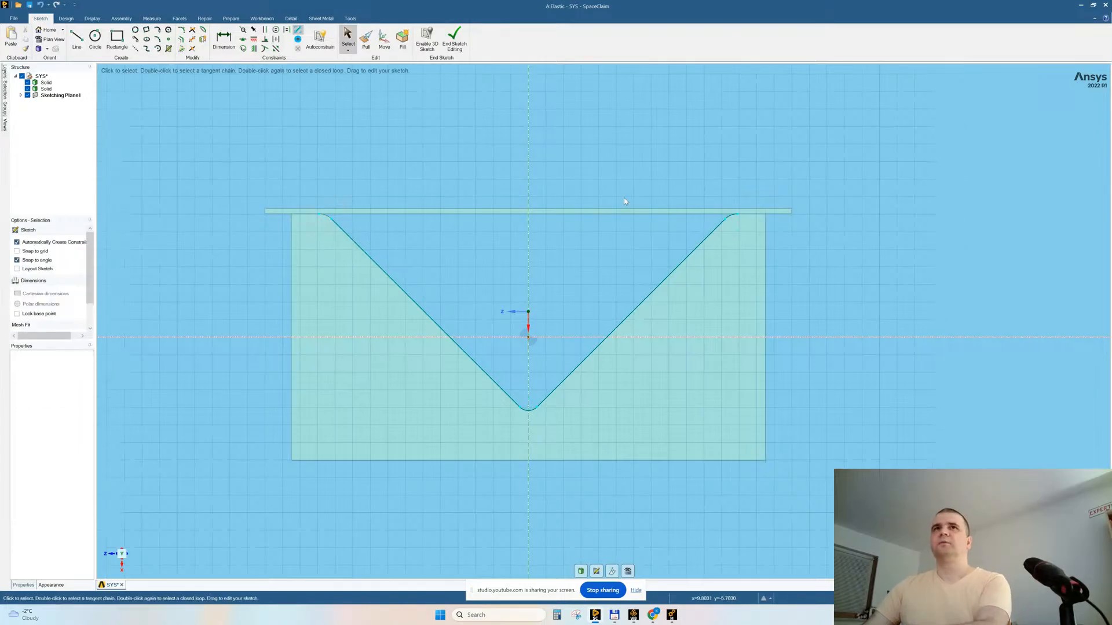
left_click_drag(710, 196, 753, 261)
left_click(724, 270)
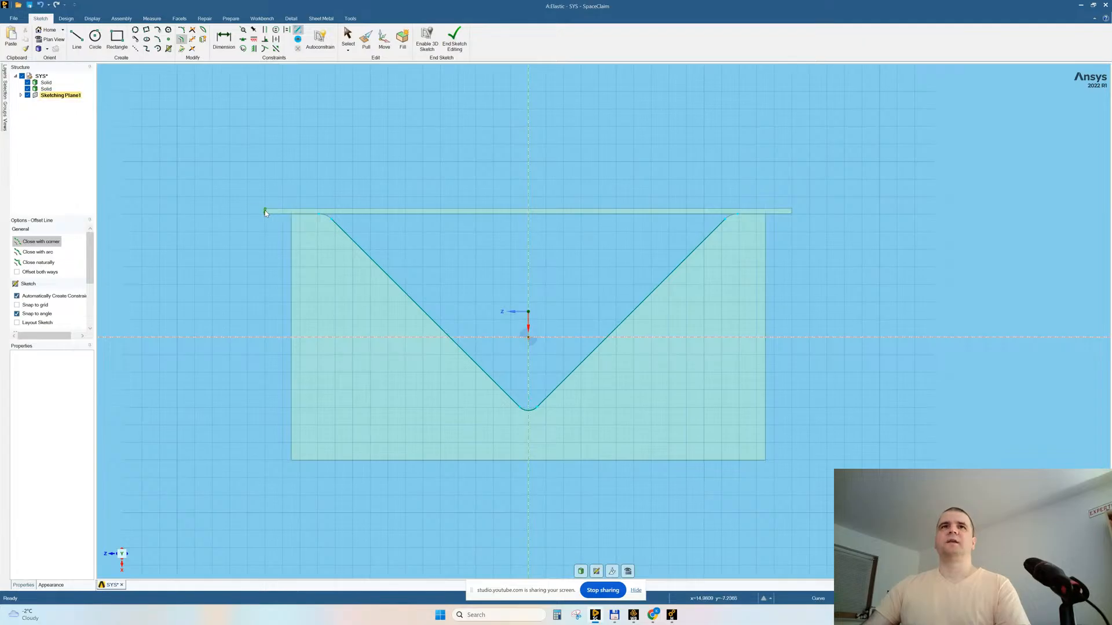
scroll(264, 213, "up", 5)
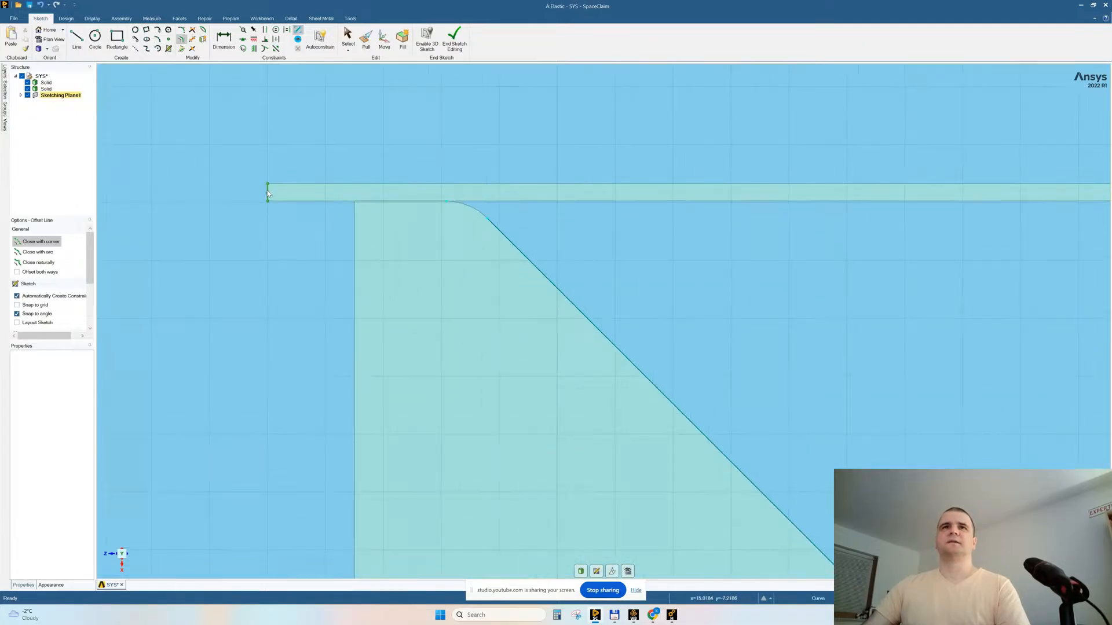
left_click(267, 191)
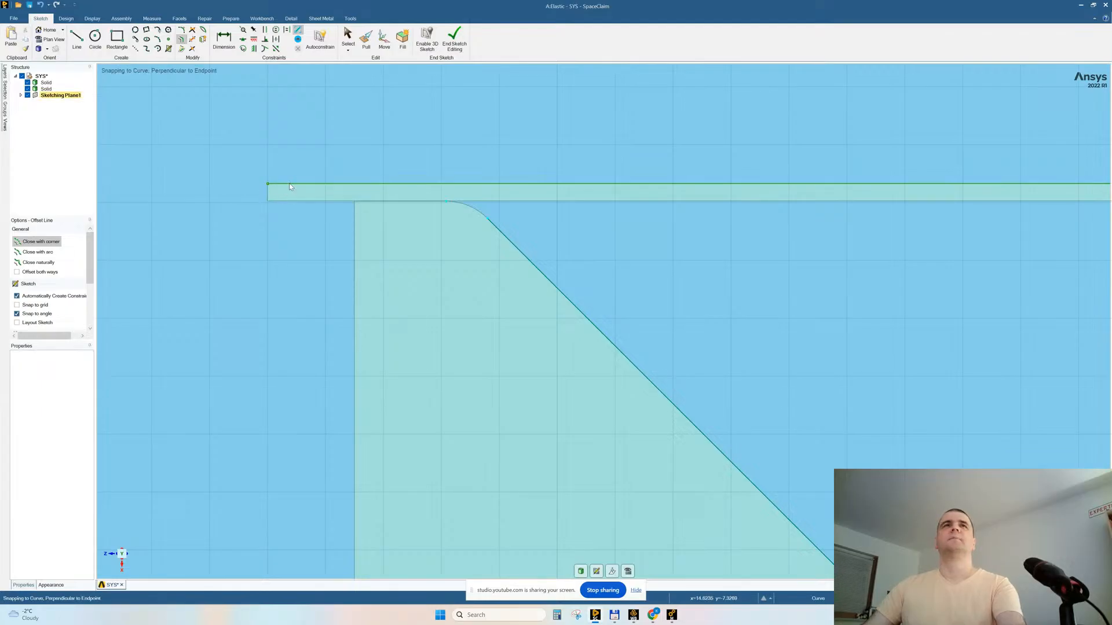
key("Escape")
- Measure the sheet's thickness along its short end edge
left_click(151, 19)
left_click(47, 39)
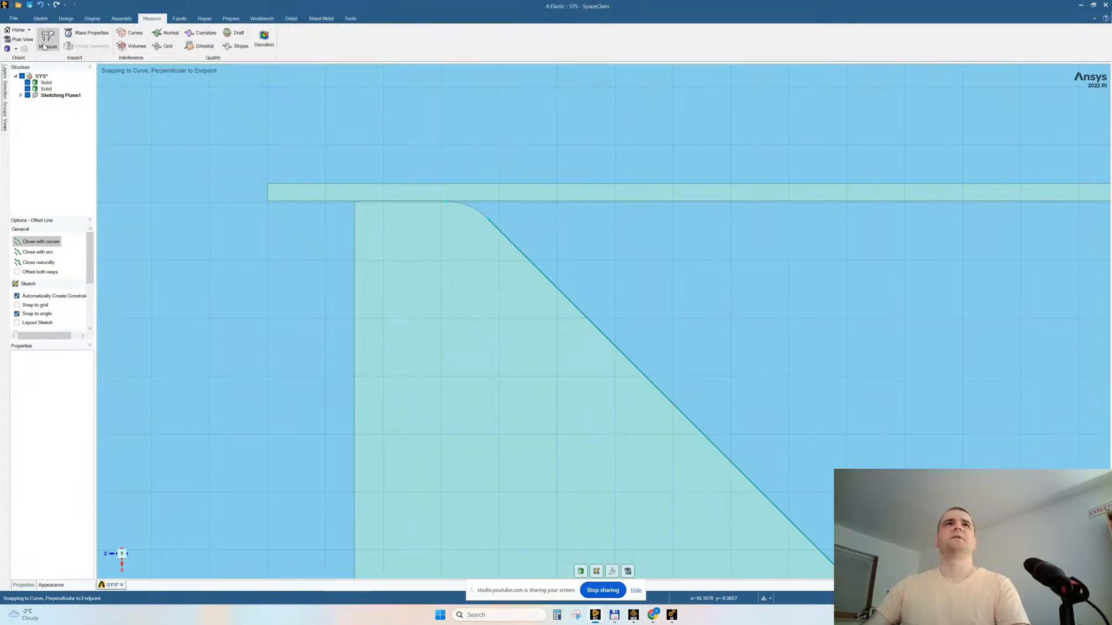
left_click(268, 194)
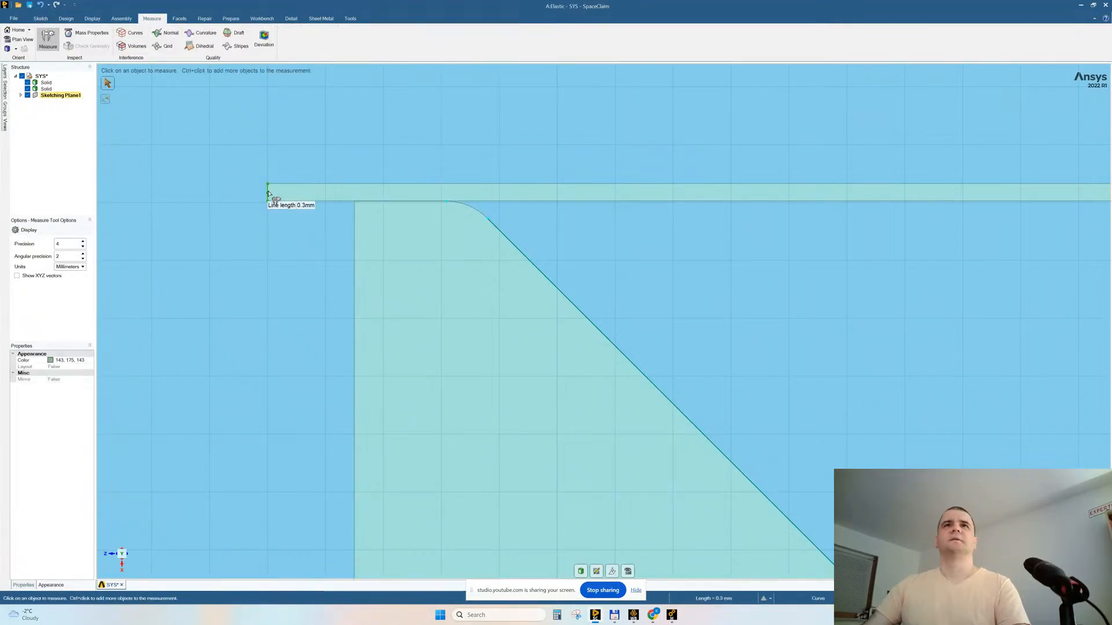
key("Escape")
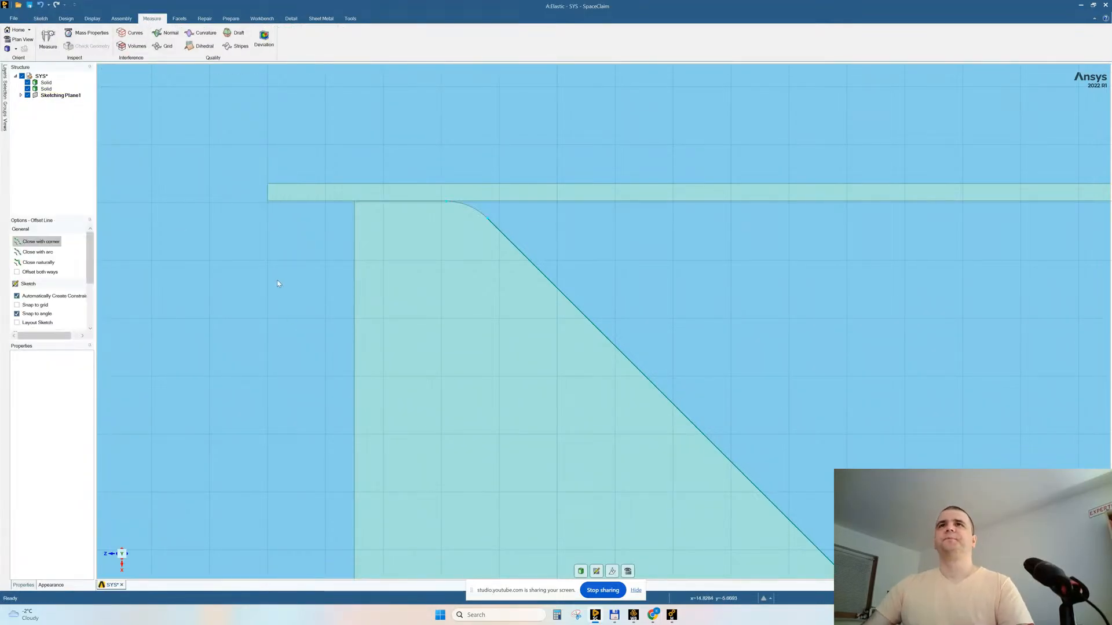
- Offset the projected V-notch curves 0.35 mm inward from the die, closing with corners
middle_click_drag(258, 248, 223, 198, "shift")
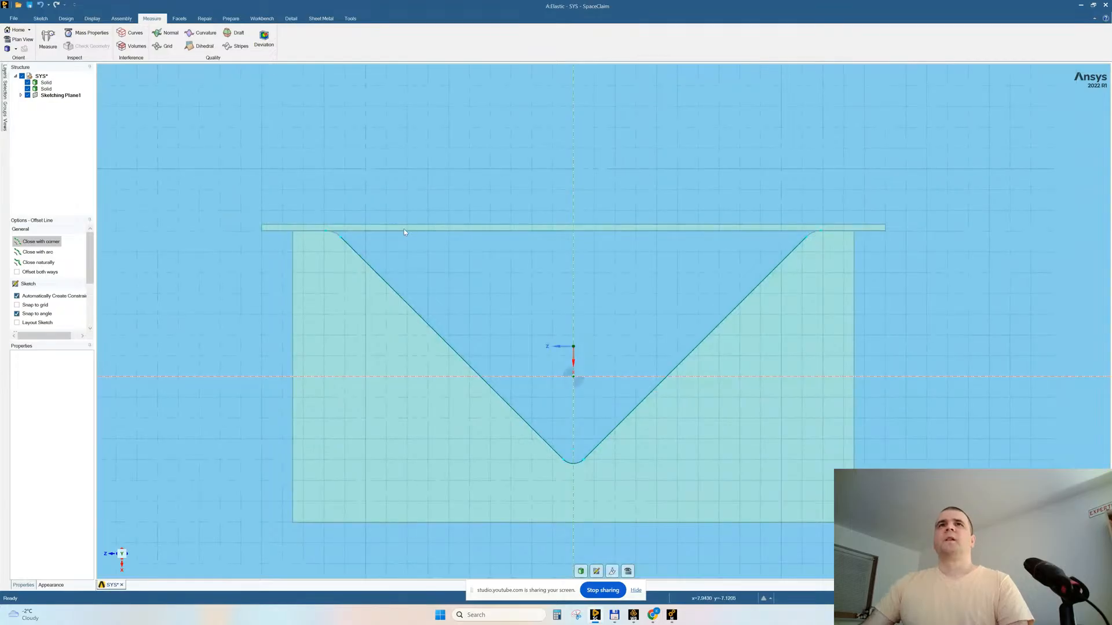
left_click(66, 18)
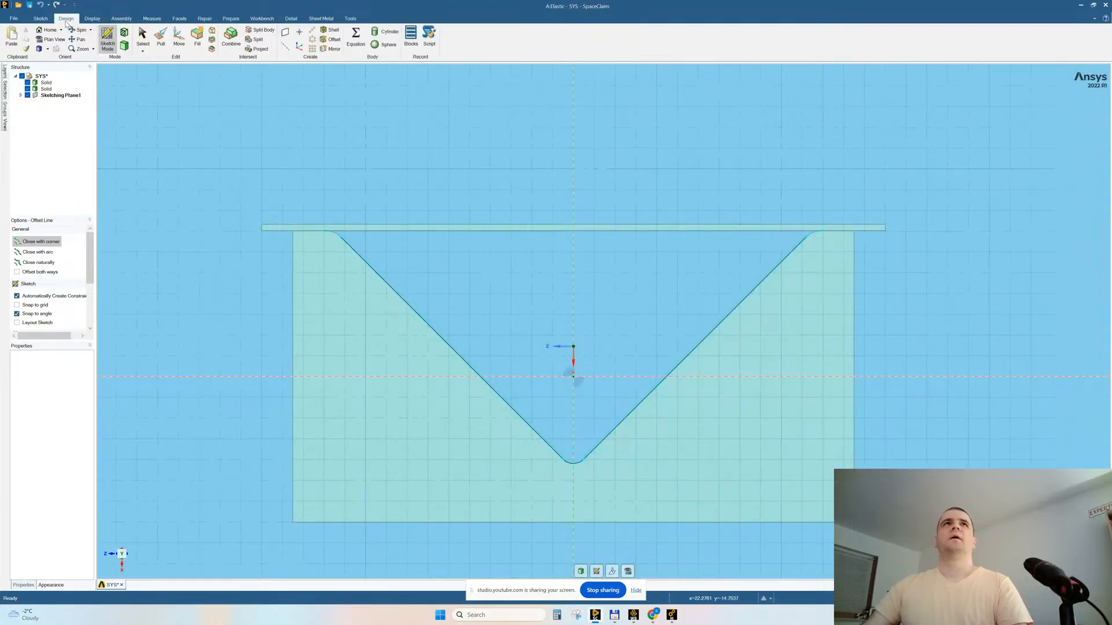
left_click(42, 20)
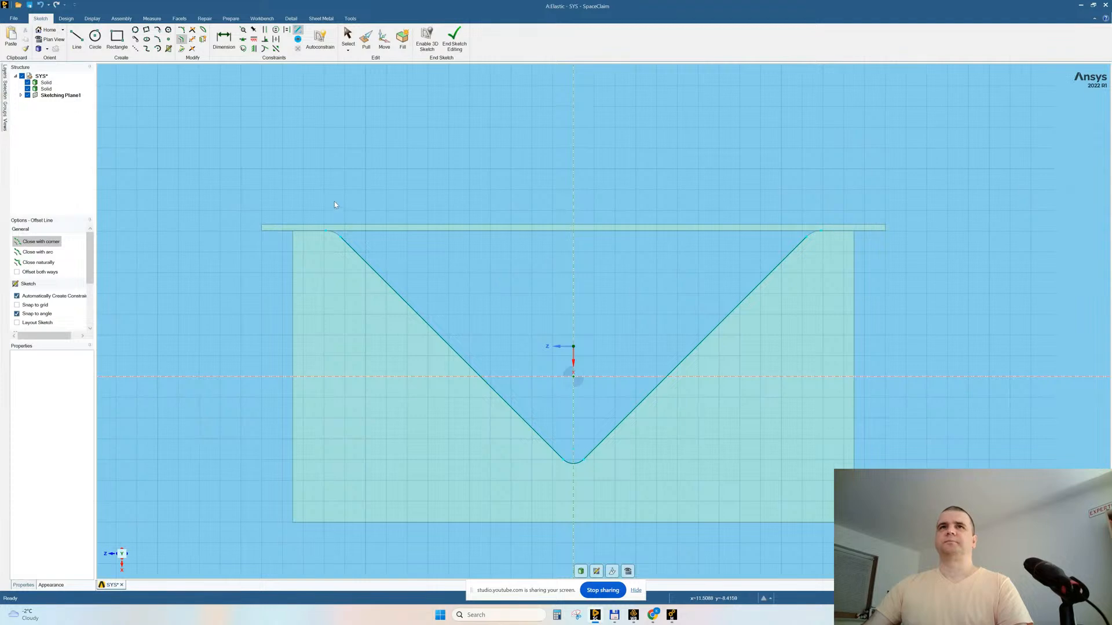
mouse_move(334, 194)
left_mouse_down()
mouse_move(387, 277)
mouse_move(744, 405)
mouse_move(815, 479)
left_mouse_up()
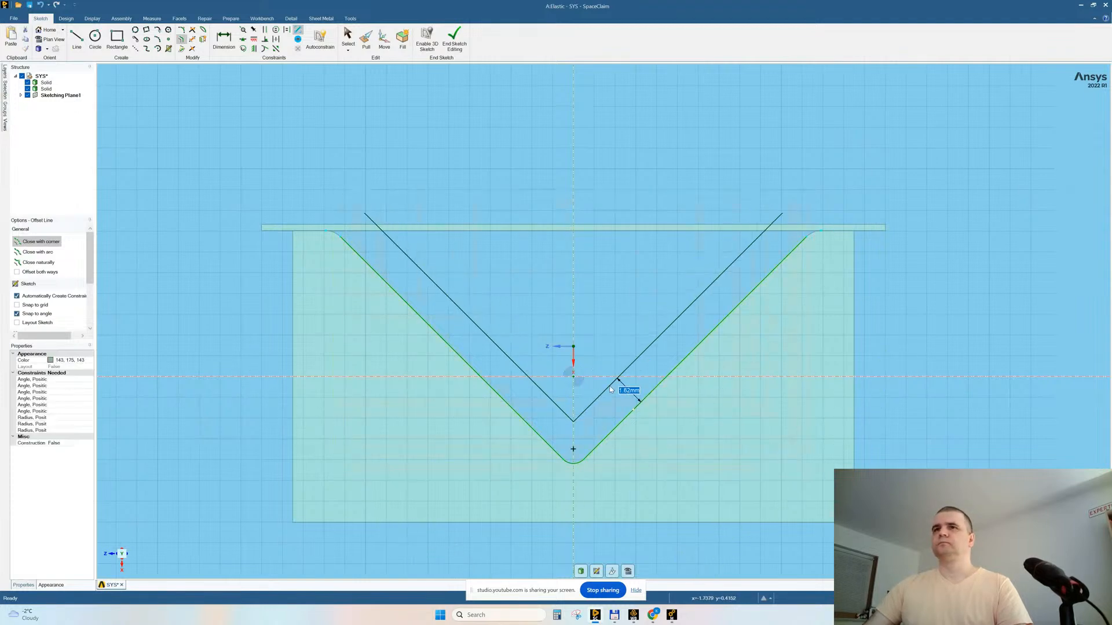
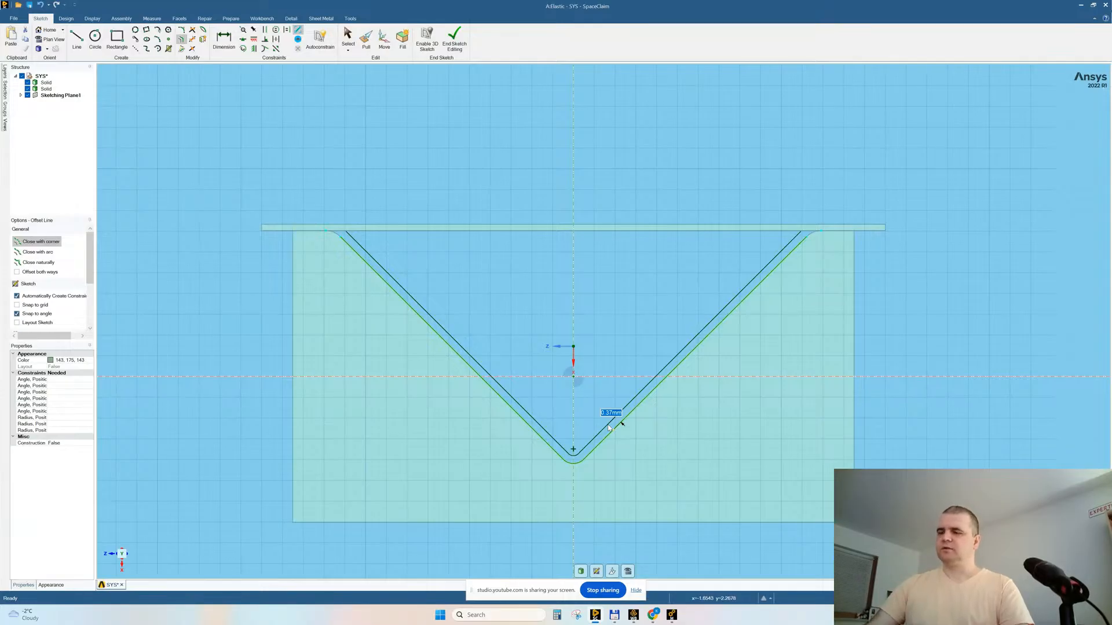
type("0.")
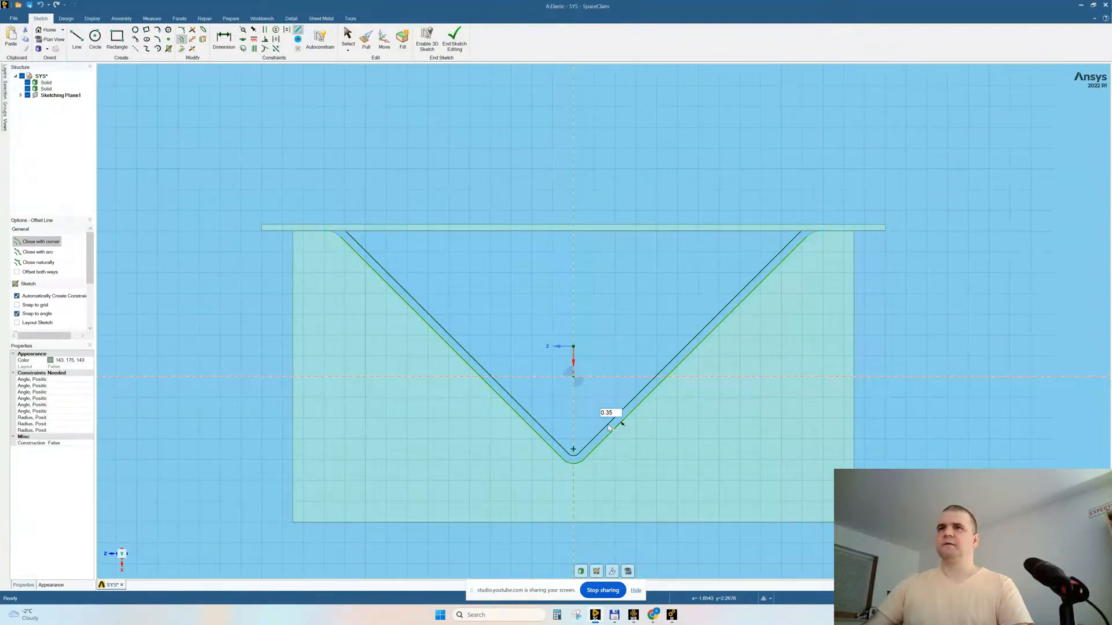
left_click(611, 425)
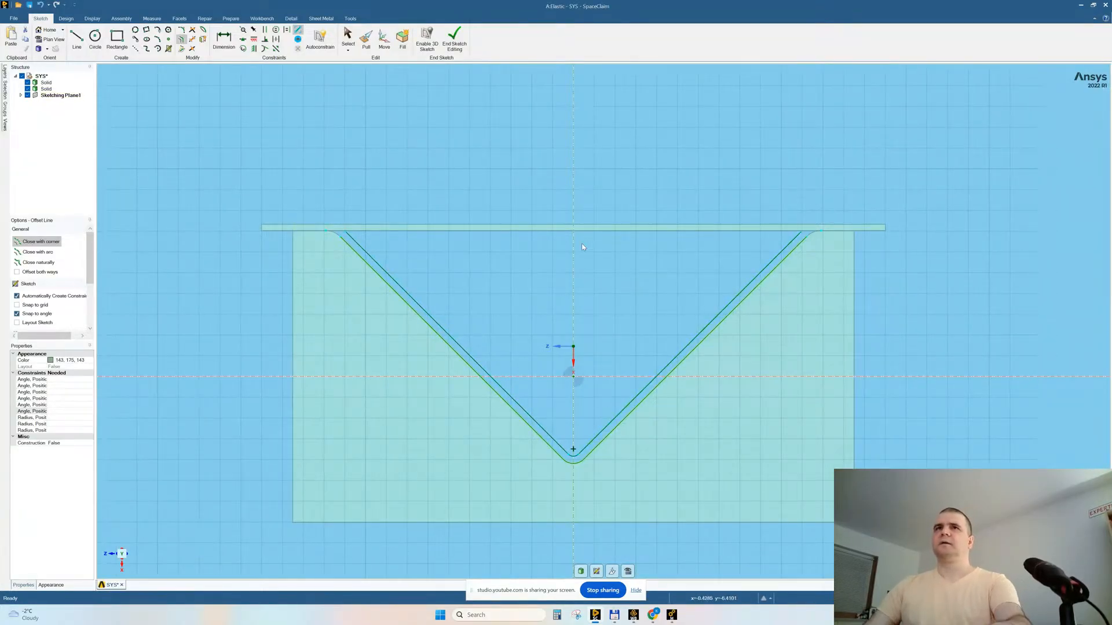
- Leave the Offset tool, inspect the flank and root curves of the V profile by selecting them, and clear the selection
left_click(404, 426)
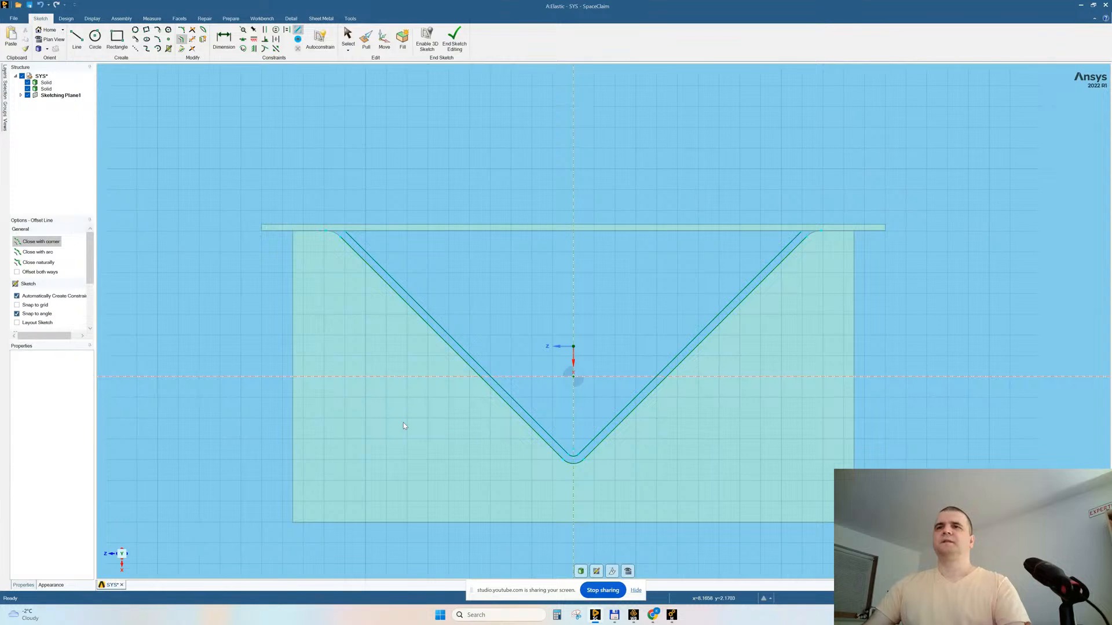
left_click(350, 249)
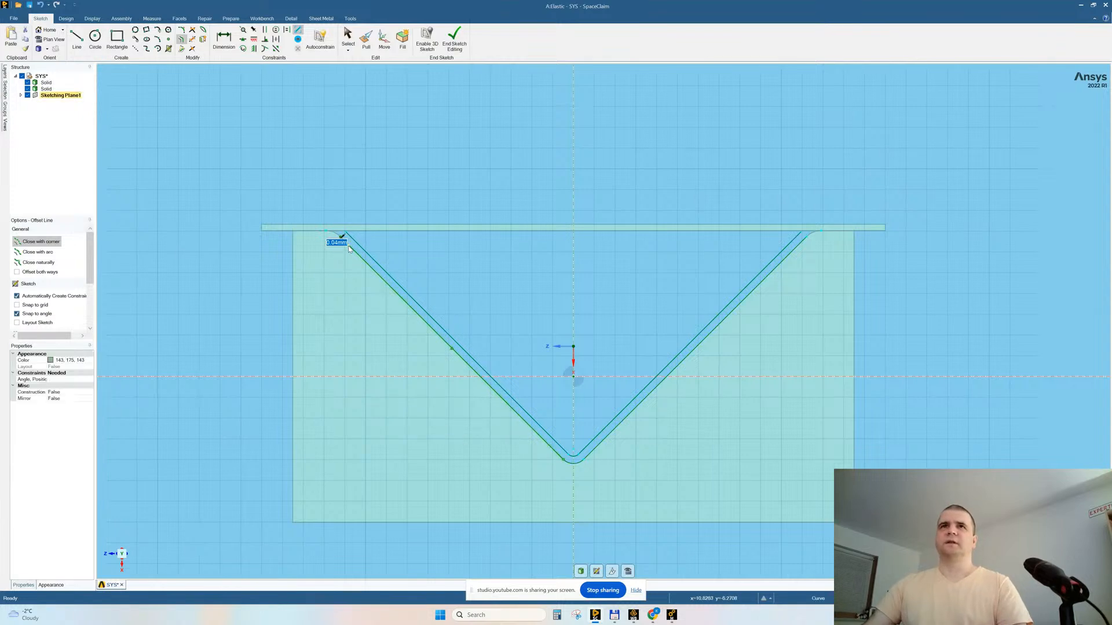
key("Escape")
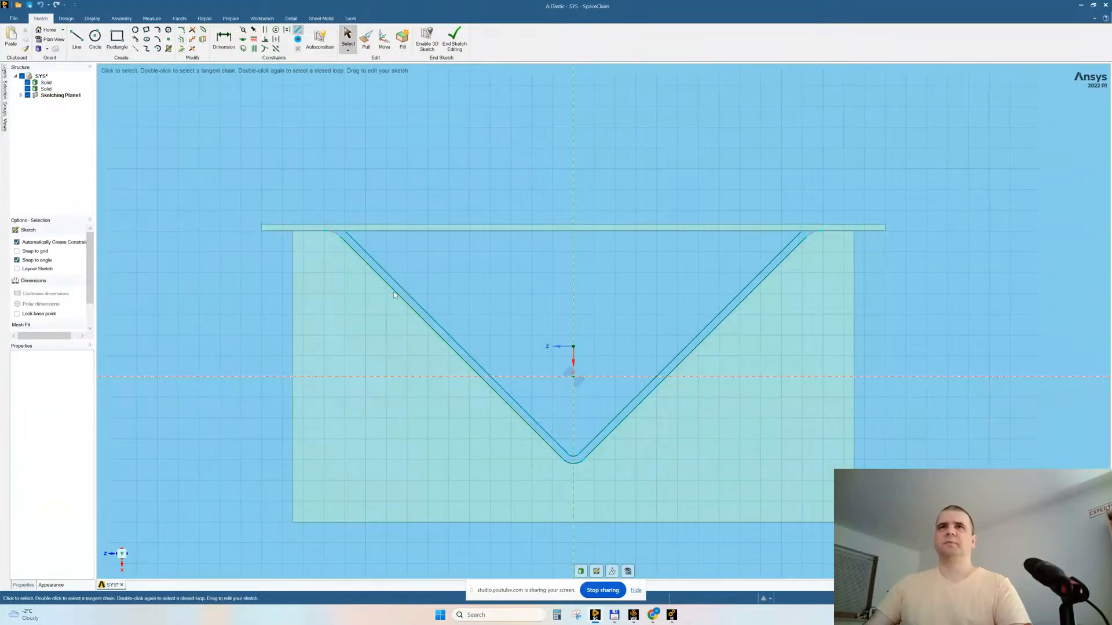
left_click(398, 290)
left_click(575, 462, "ctrl")
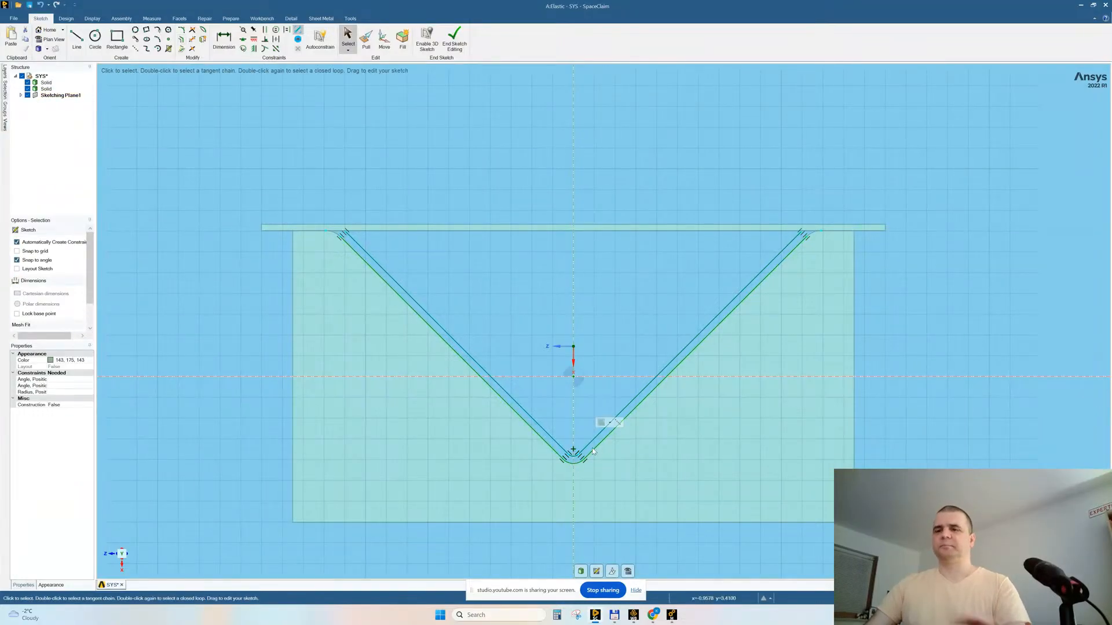
left_click(417, 468)
scroll(454, 426, "down", 5)
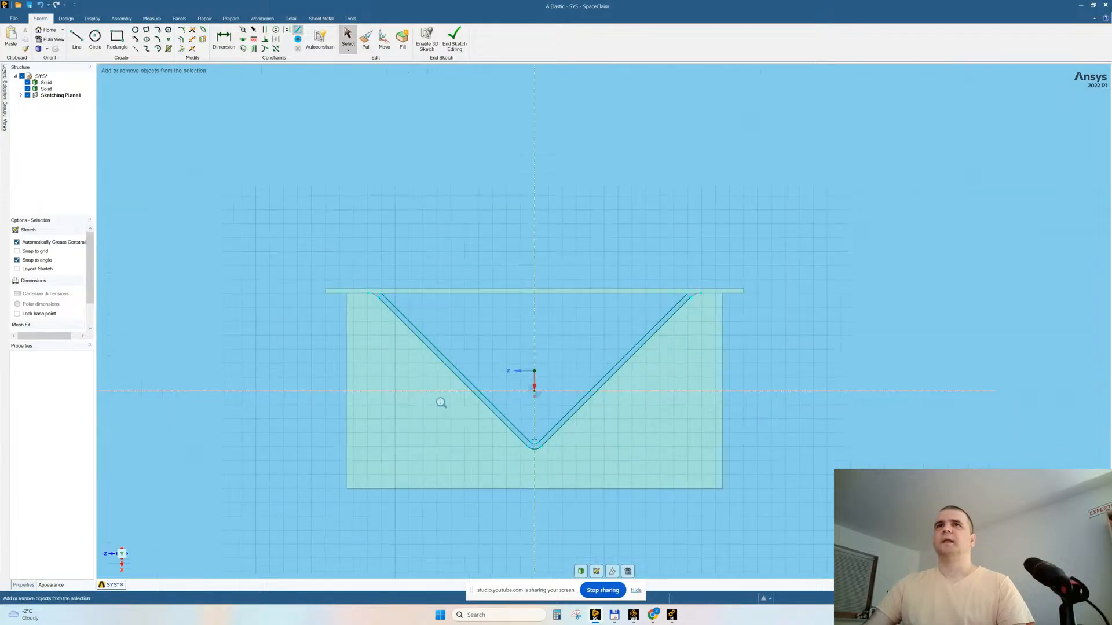
- Draw a short vertical line up from one upper end of the offset V and a horizontal line across past its other end
left_click(77, 40)
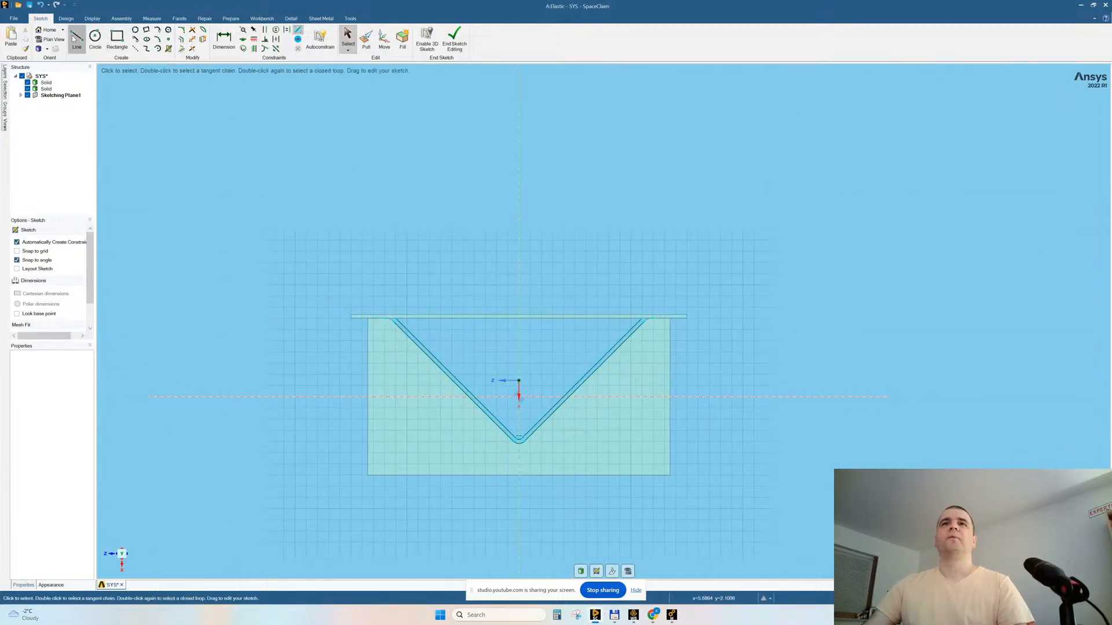
left_click(396, 319)
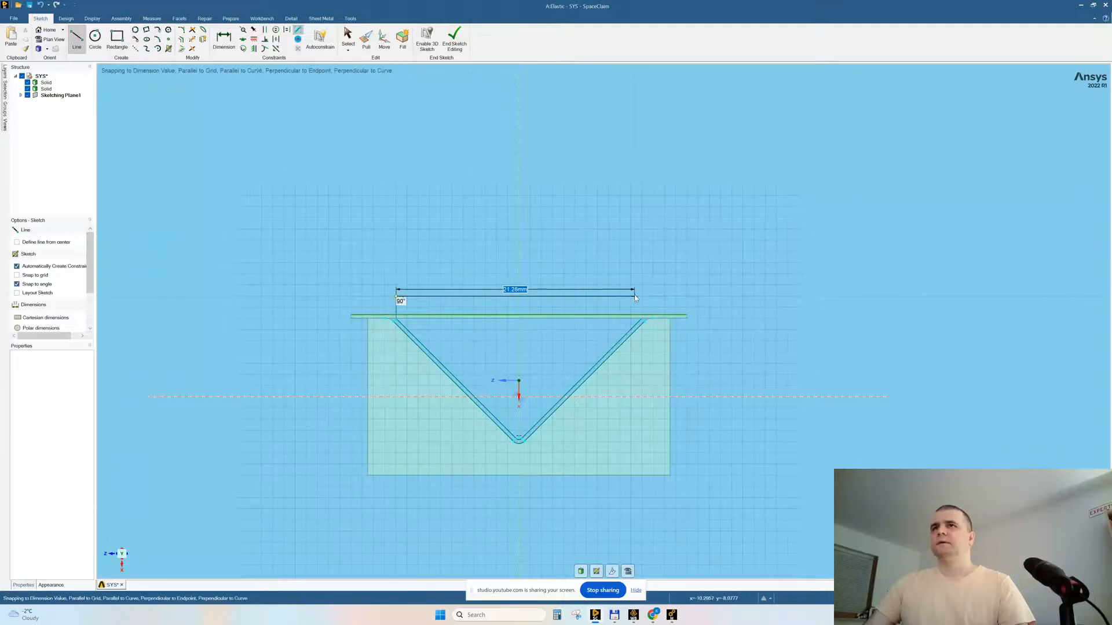
left_click(708, 299)
key("Escape")
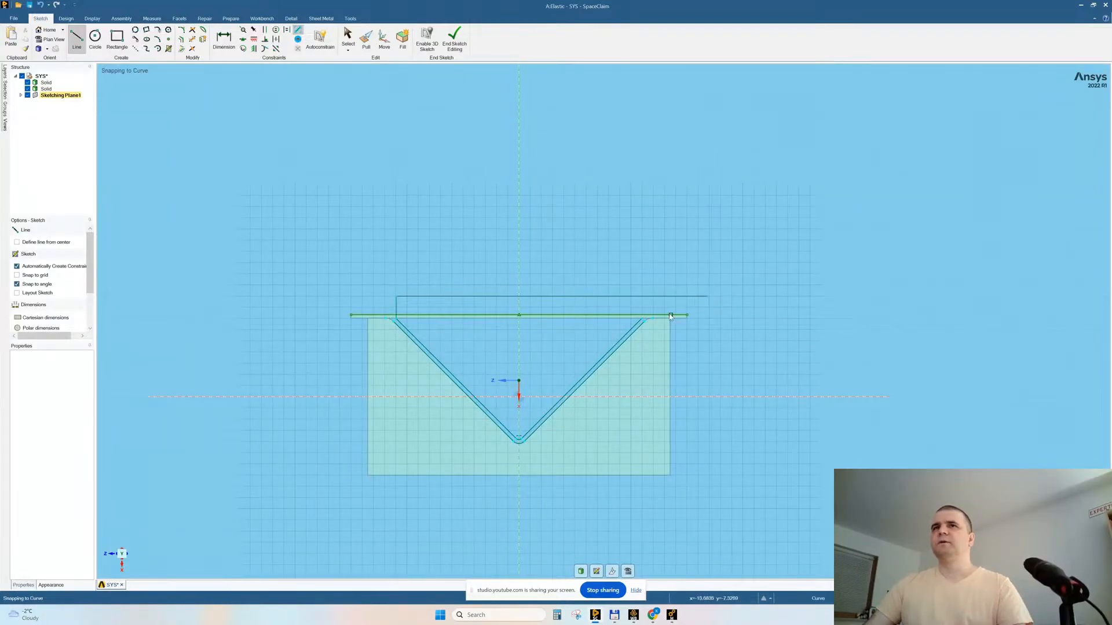
- Mirror the short vertical side line about the sketch's vertical centre axis
scroll(651, 337, "up", 3)
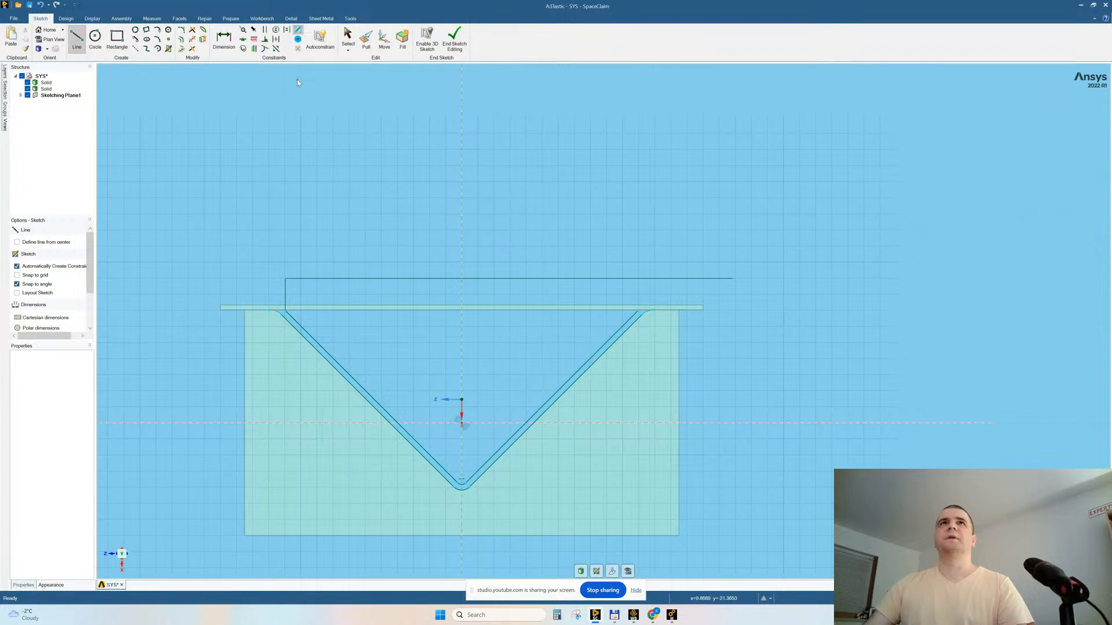
left_click(66, 18)
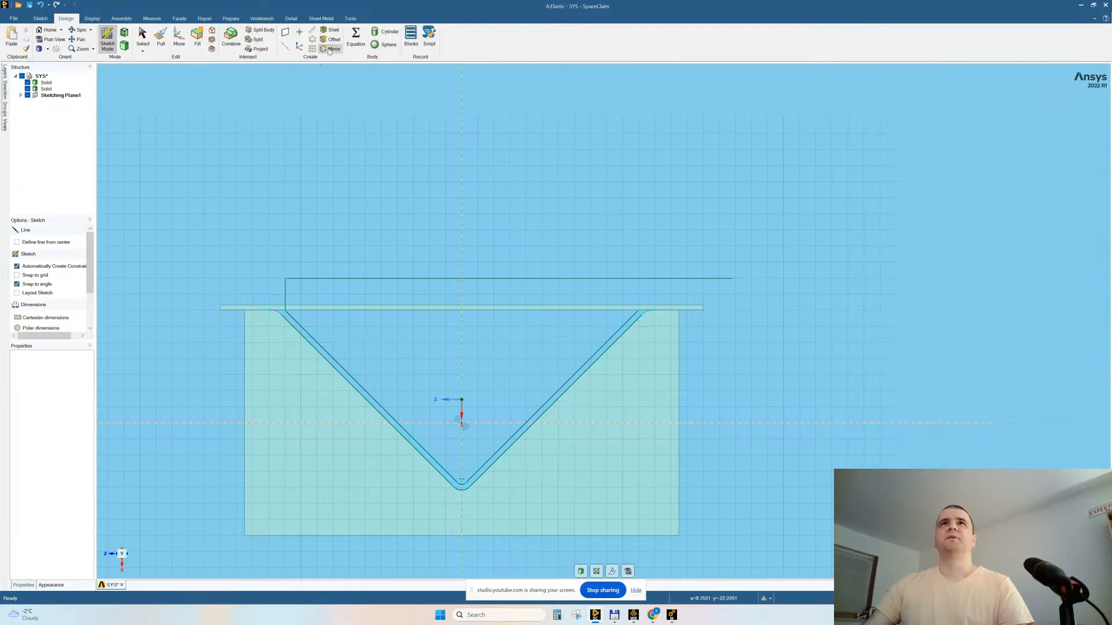
left_click(331, 48)
left_click(464, 258)
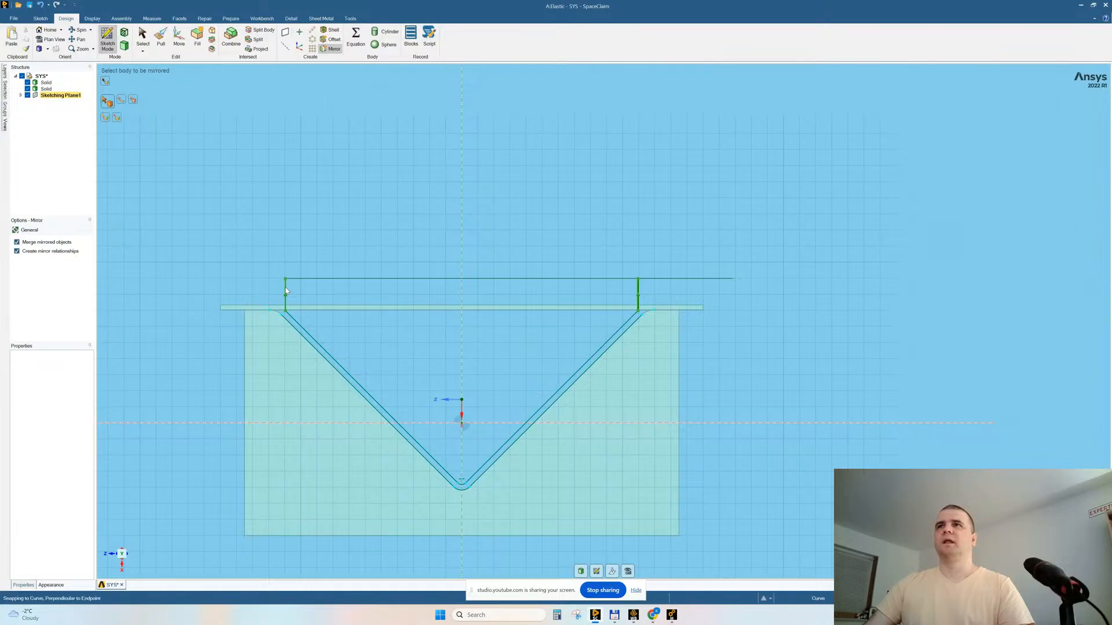
- Trim the part of the horizontal top line that overhangs the mirrored vertical line and leave the Trim tool
left_click(41, 19)
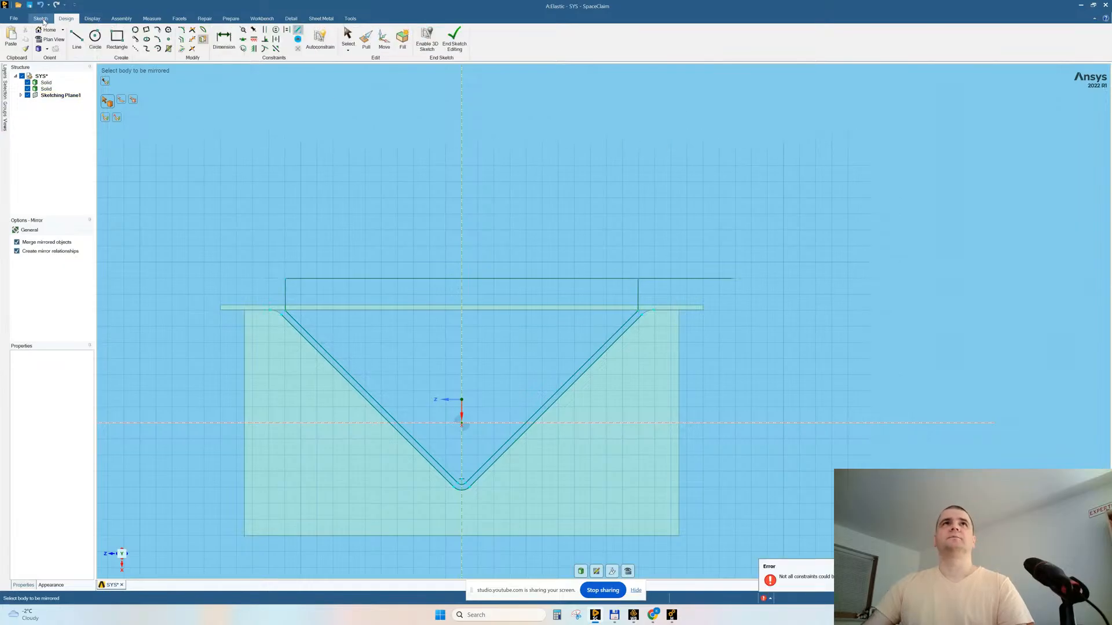
left_click(191, 39)
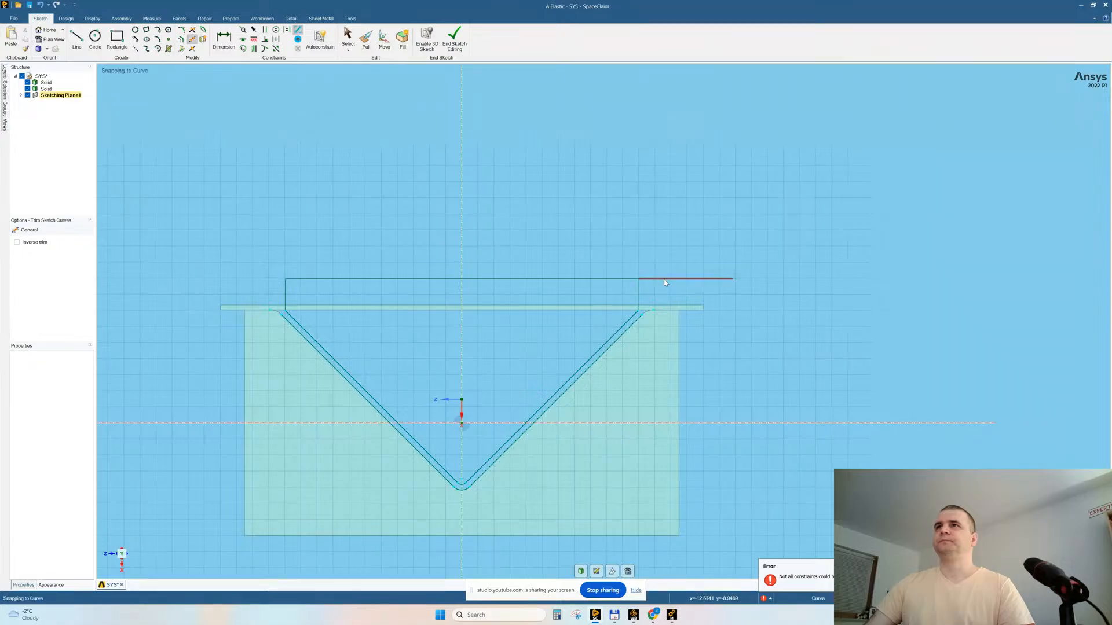
left_click(666, 279)
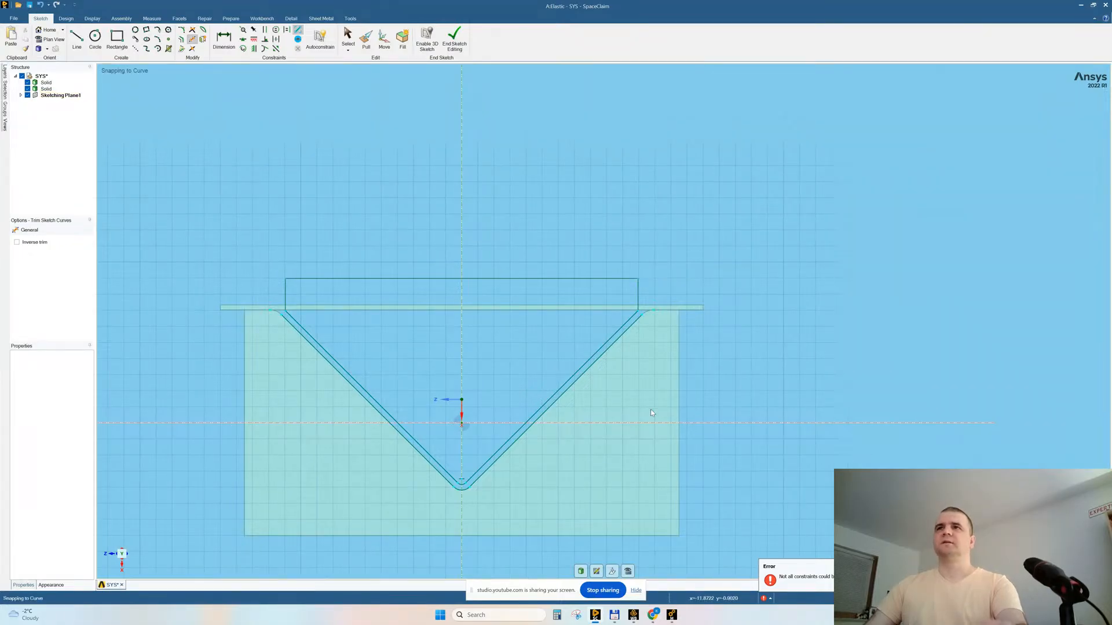
key("Escape")
- Delete the projected die notch flanks and root arc, keeping only the closed offset punch profile
left_click(432, 489)
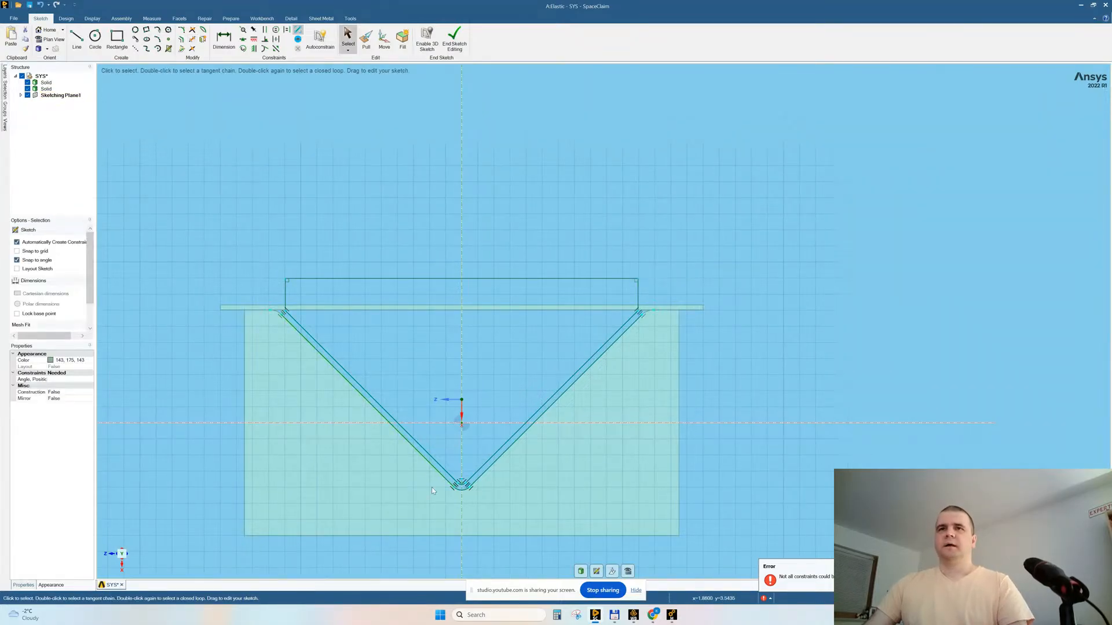
left_click(480, 476, "ctrl")
key("Delete")
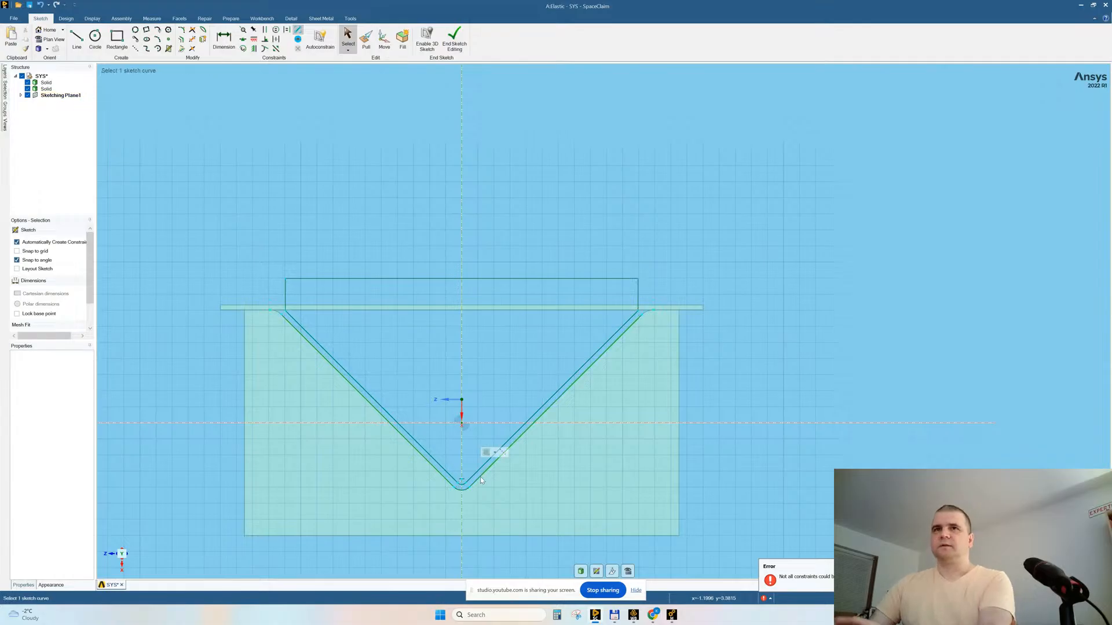
left_click(436, 471)
key("Delete")
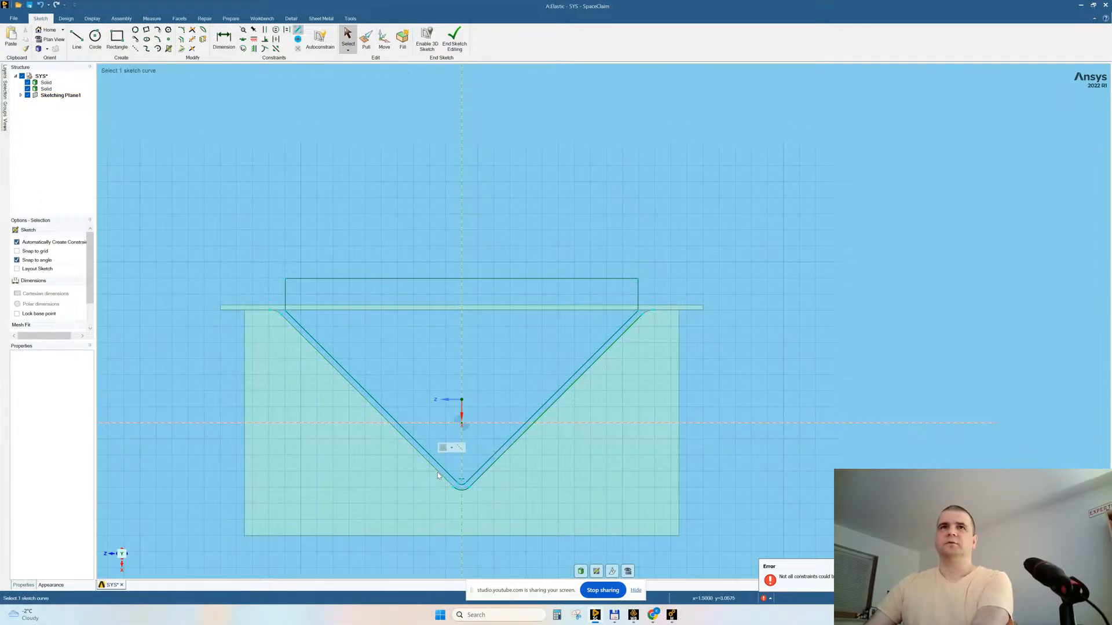
left_click(476, 480)
key("Delete")
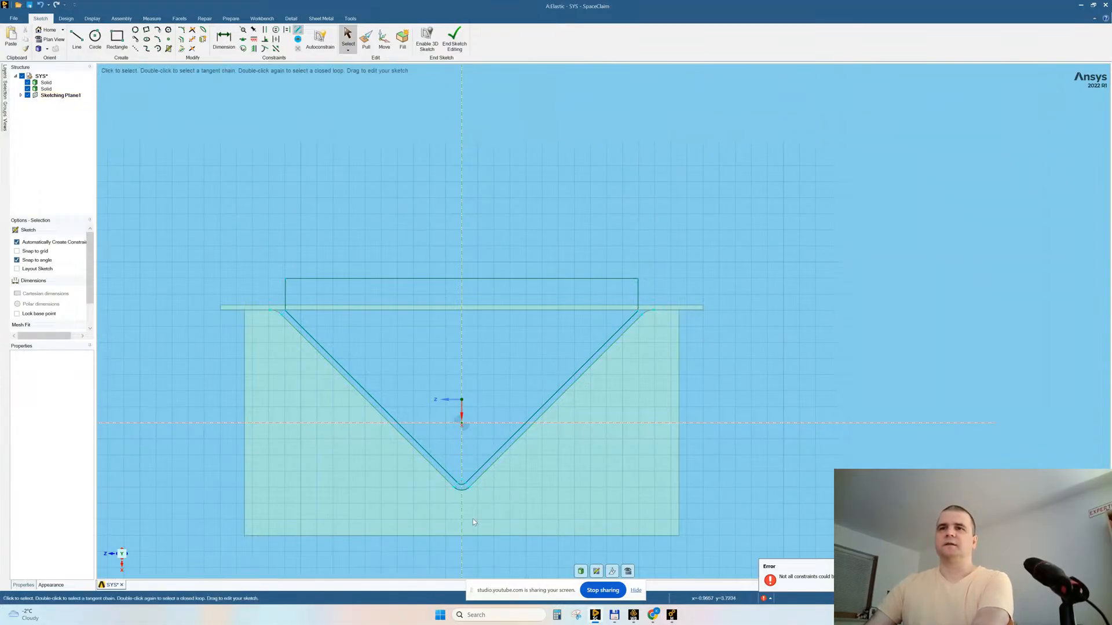
left_click(457, 489)
key("Delete")
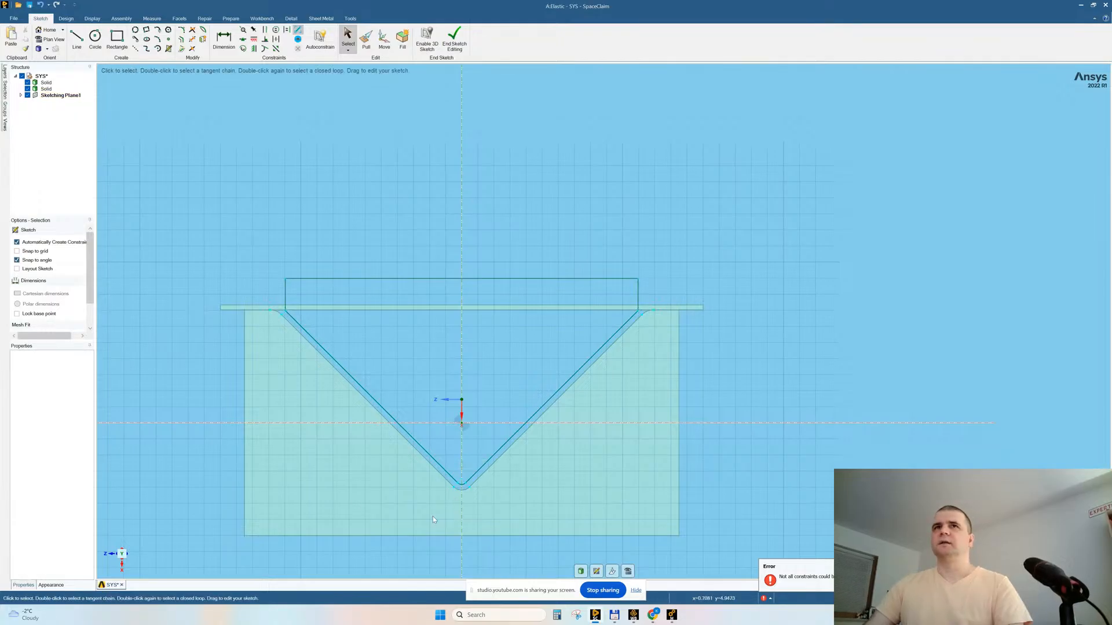
- Move the whole punch profile 11.19 mm upward so its rounded tip rests on the sheet's upper surface
scroll(330, 473, "up", 2)
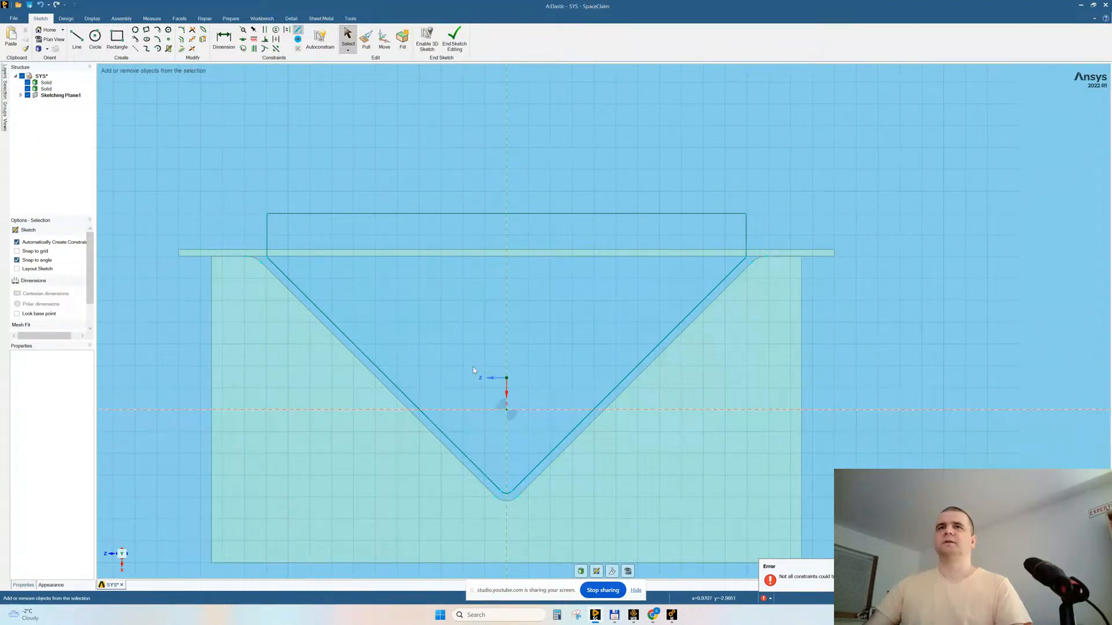
scroll(473, 366, "down", 4)
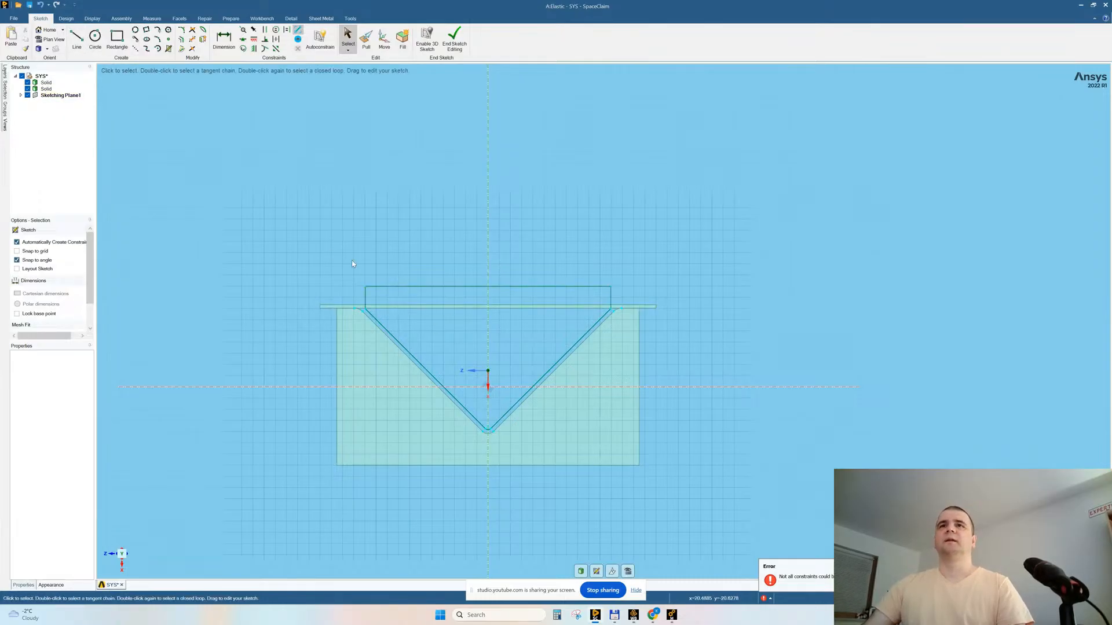
mouse_move(352, 259)
left_mouse_down()
mouse_move(533, 367)
mouse_move(631, 433)
mouse_move(633, 447)
left_mouse_up()
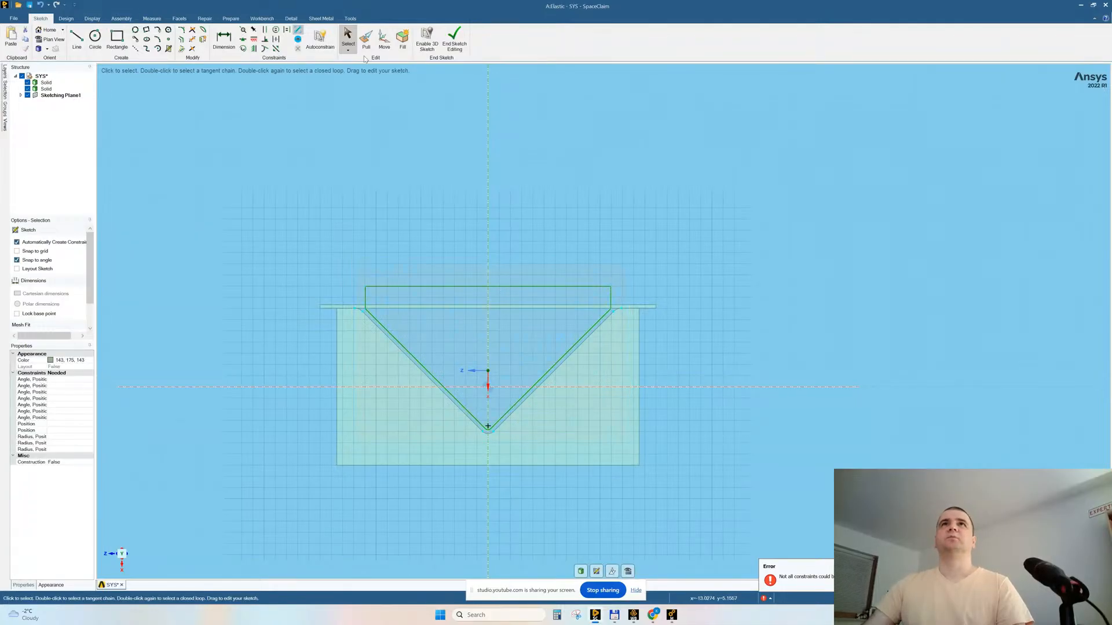
left_click(384, 39)
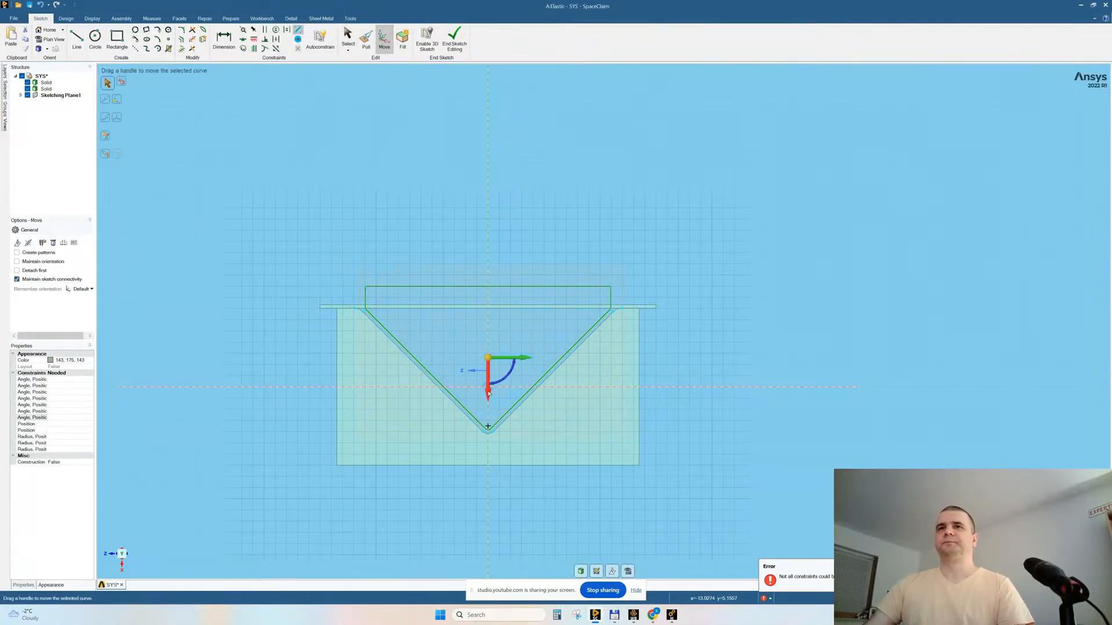
left_click_drag(490, 384, 474, 267)
scroll(474, 267, "up", 5)
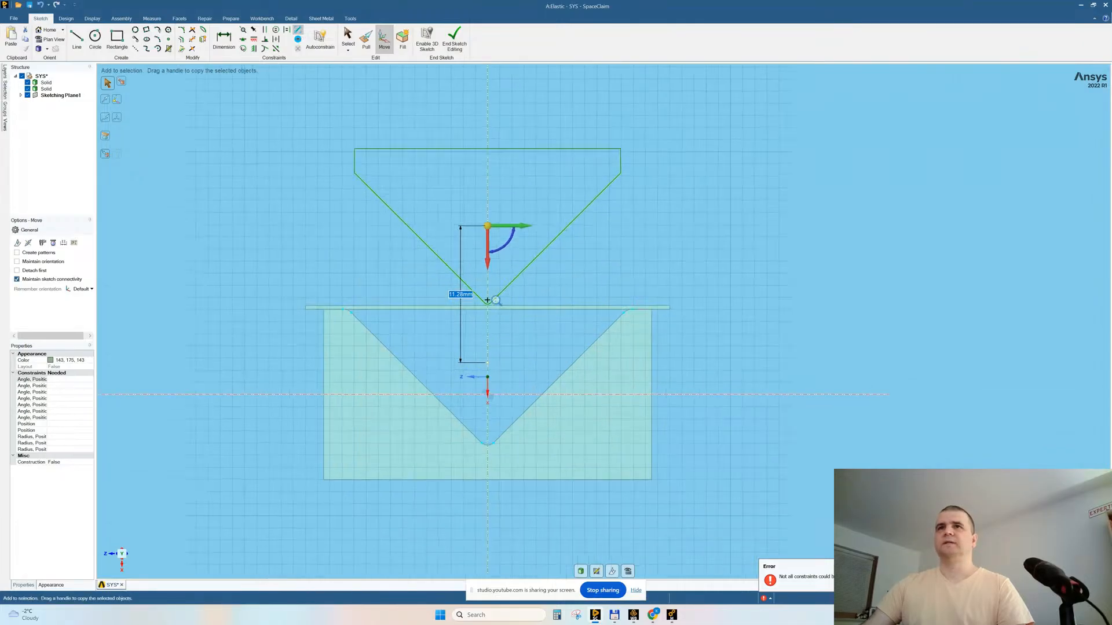
scroll(475, 139, "up", 2)
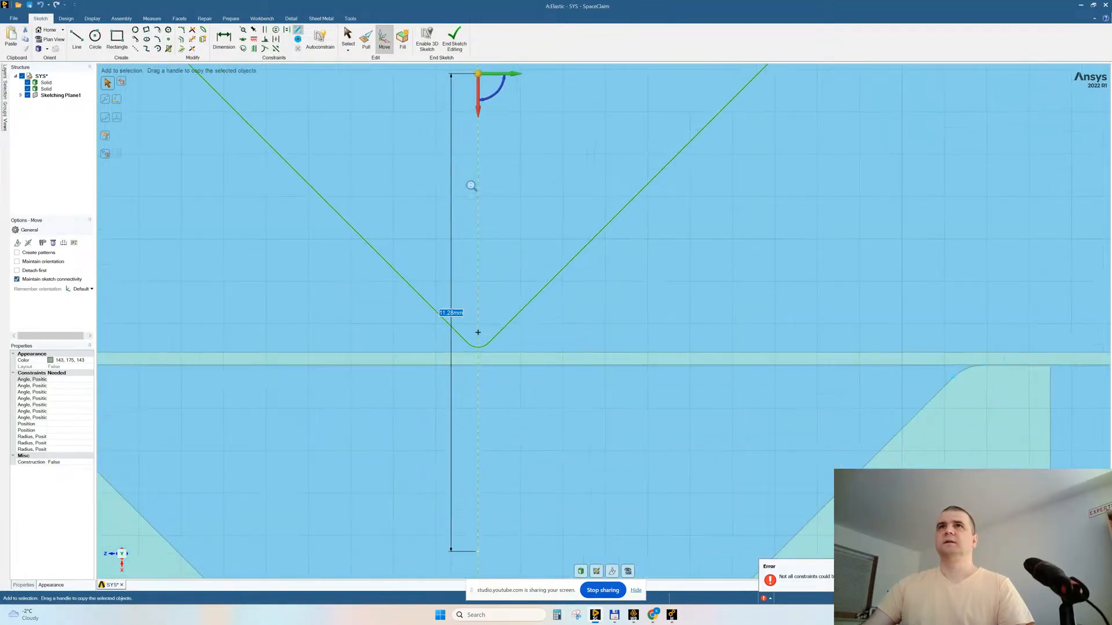
left_click_drag(480, 88, 480, 93)
scroll(485, 398, "up", 2, "ctrl")
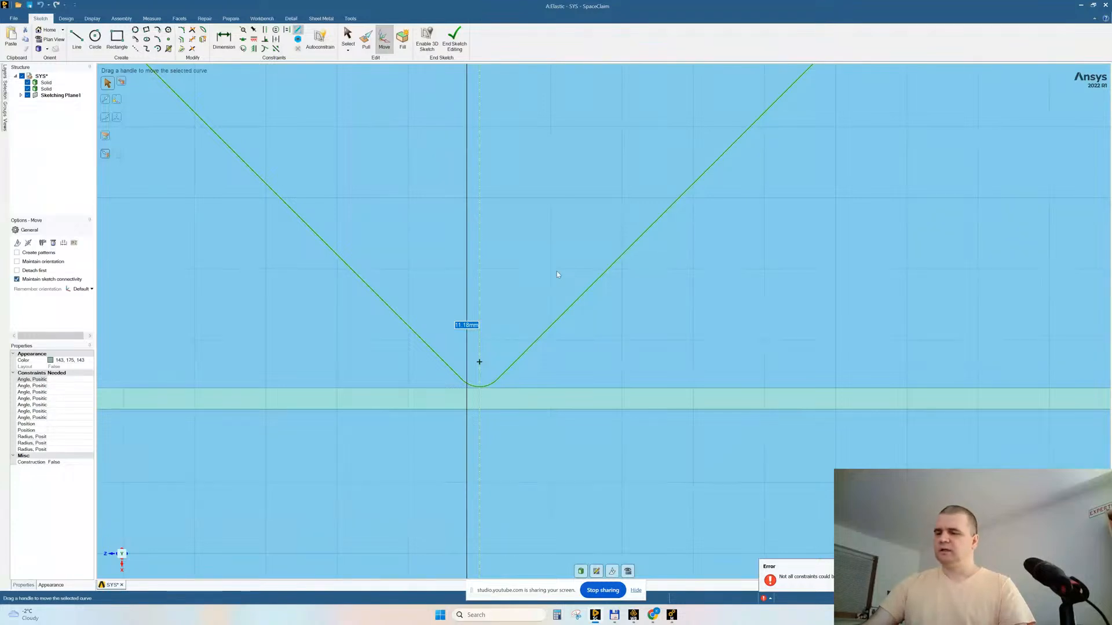
type("11.")
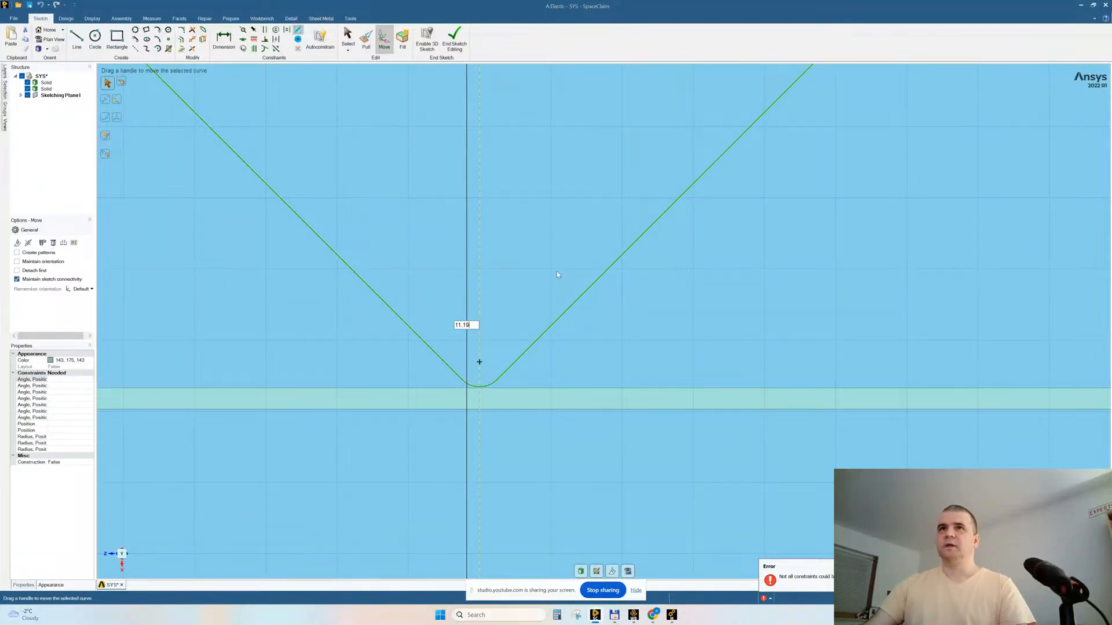
type("19")
key("Return")
scroll(586, 315, "down", 1)
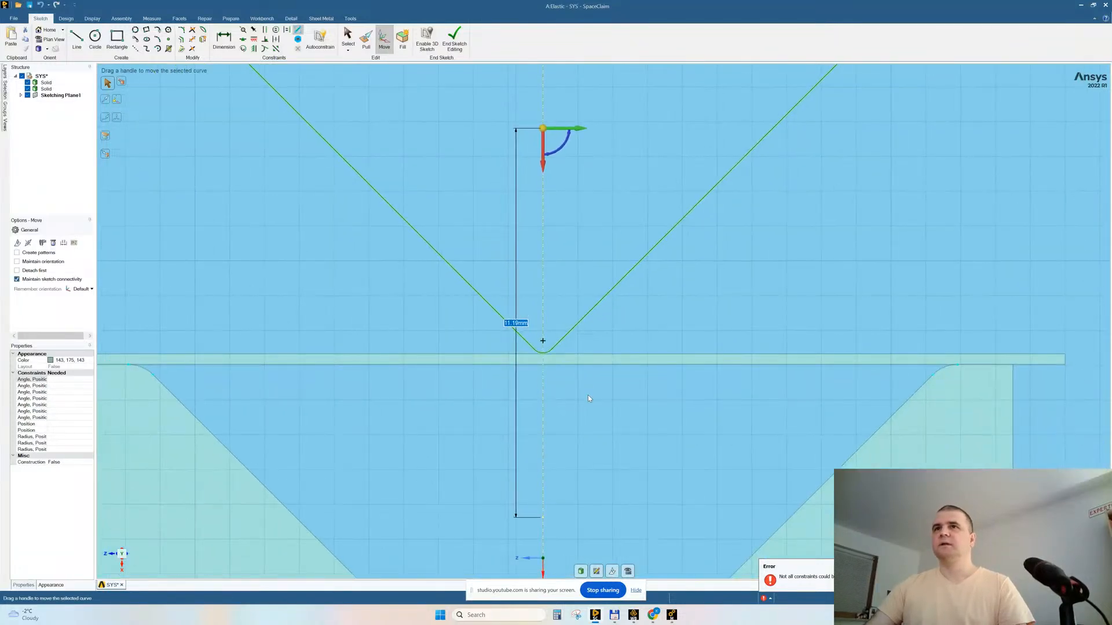
mouse_move(563, 352)
middle_mouse_down("ctrl")
mouse_move(560, 416)
mouse_move(534, 326)
middle_mouse_up("ctrl")
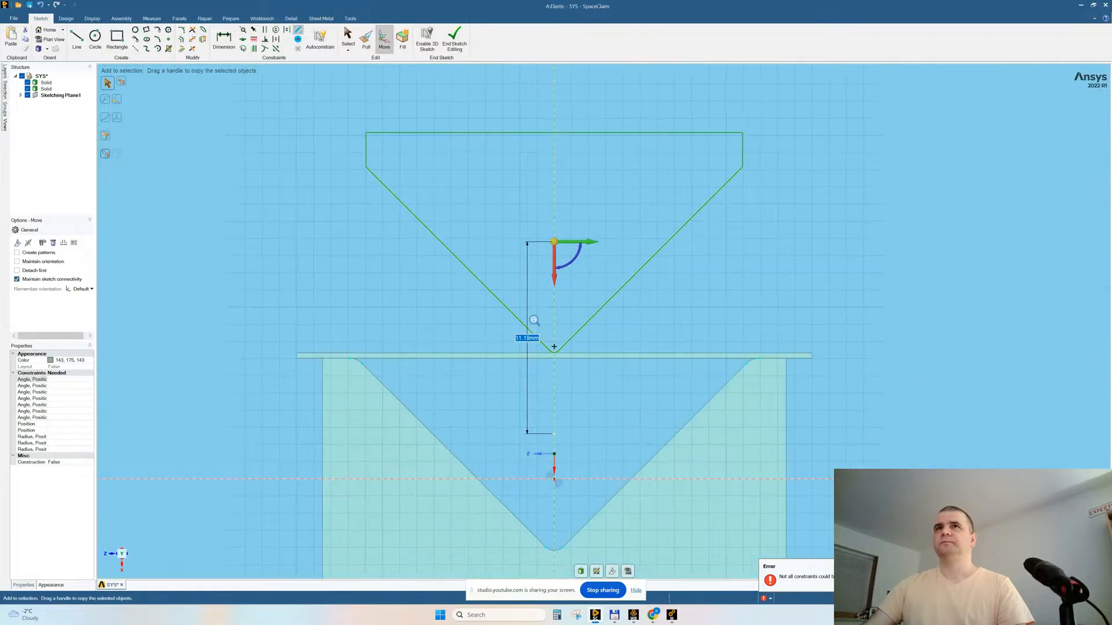
- Turn the punch sketch into a surface and pull it into a solid up to the die's opposite V-shaped face
left_click(580, 571)
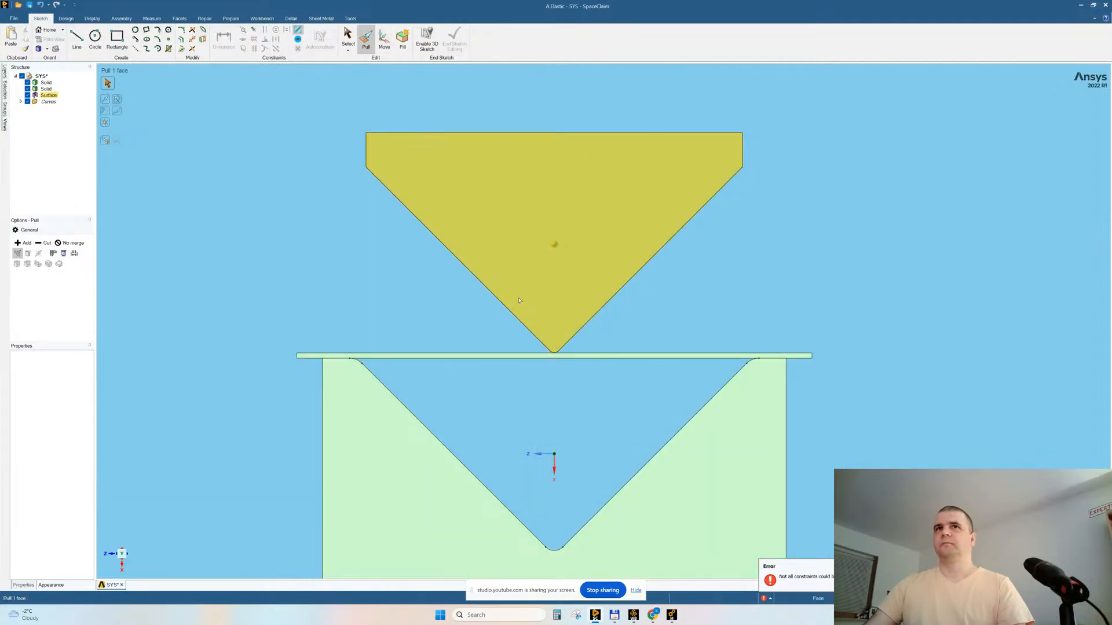
middle_click_drag(779, 183, 754, 190)
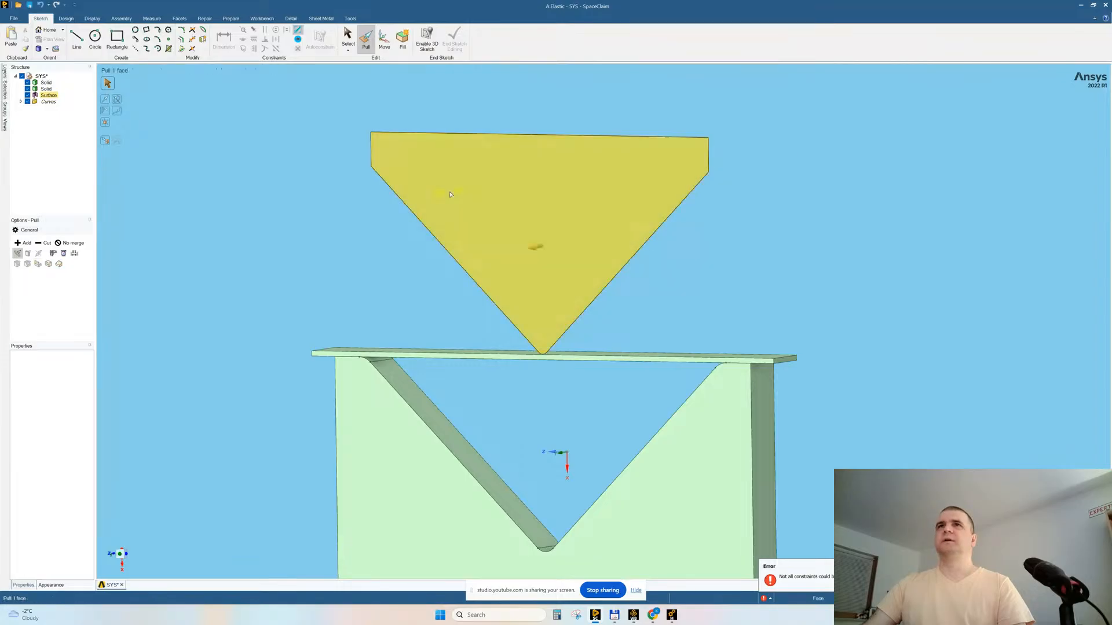
left_click(531, 246)
middle_click_drag(531, 245, 690, 325)
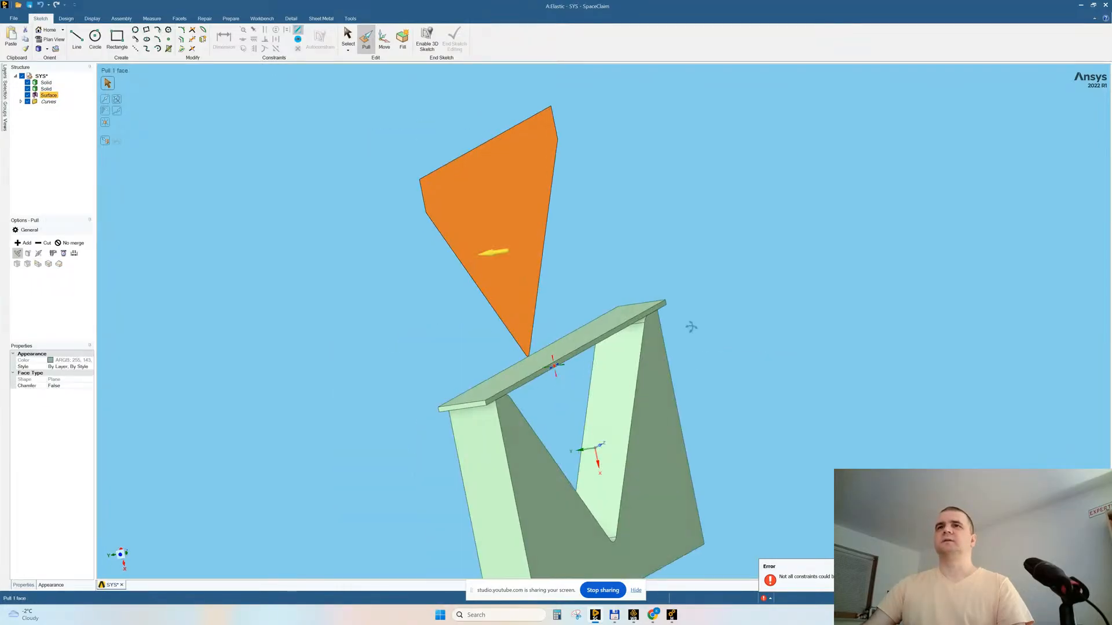
left_click(107, 142)
left_click(514, 438)
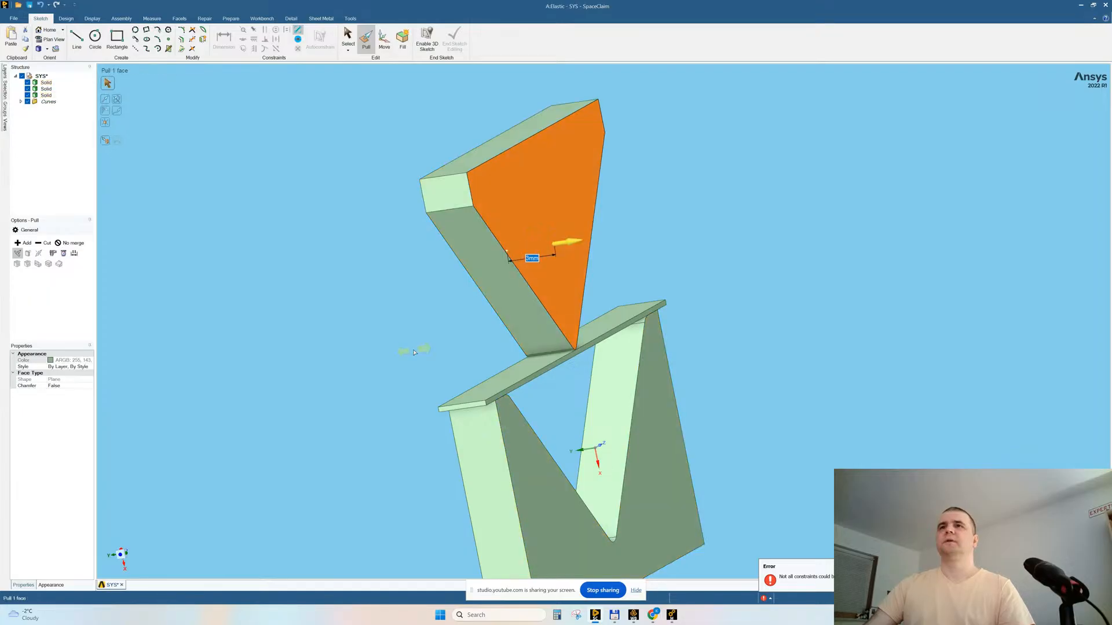
- Round the two shoulder edges between the punch's vertical sides and slanted flanks to about 0.9 mm
middle_click_drag(412, 350, 433, 312)
left_click(599, 185)
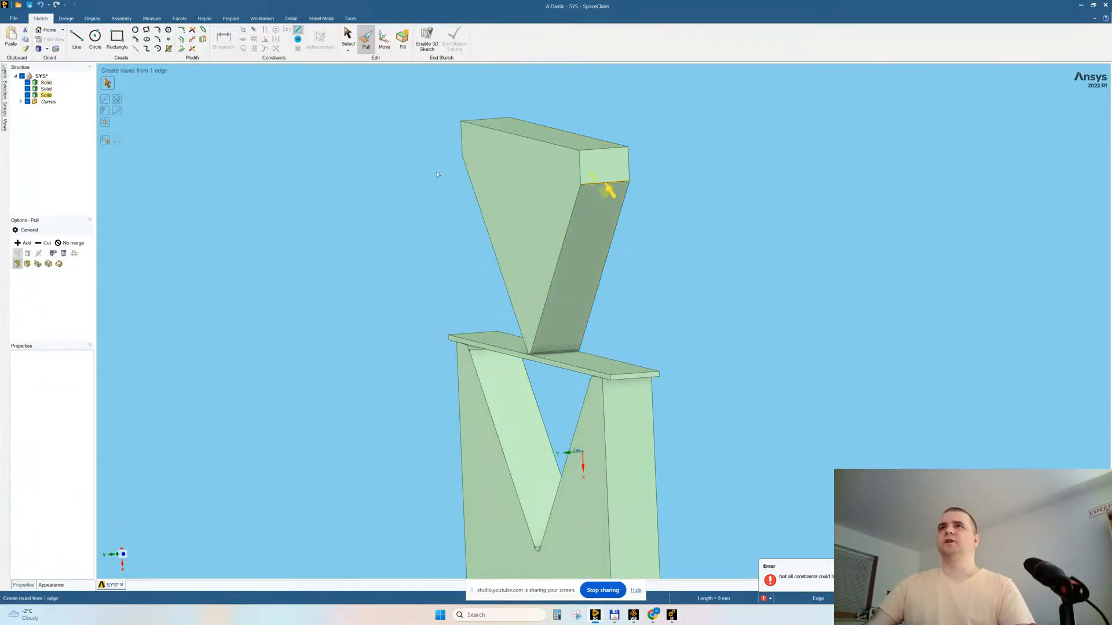
middle_click_drag(385, 229, 503, 201)
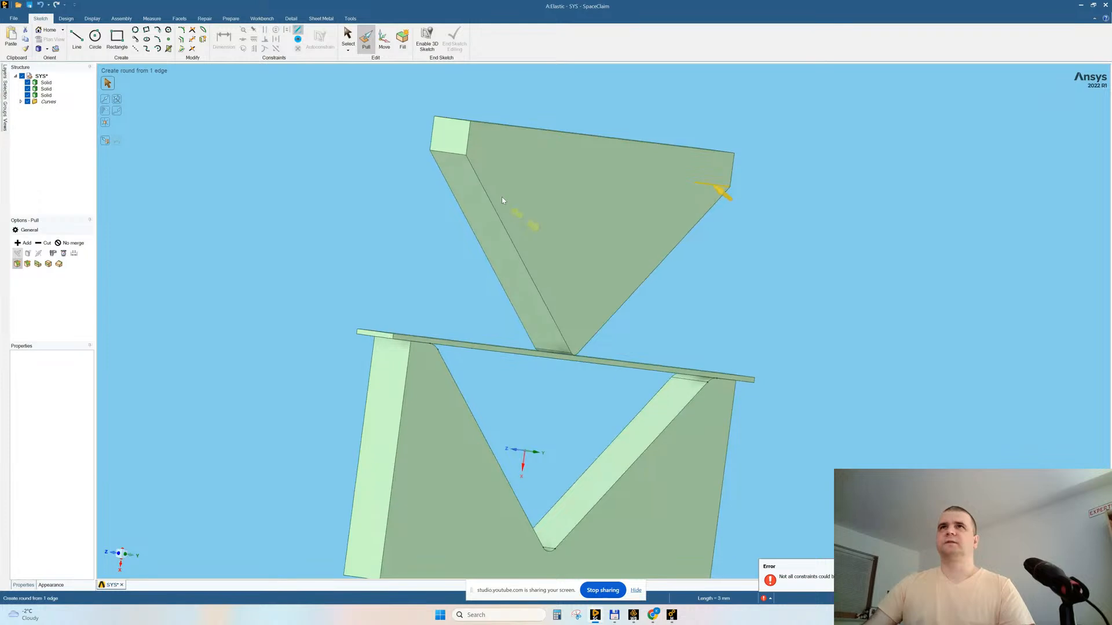
left_click(443, 155, "ctrl")
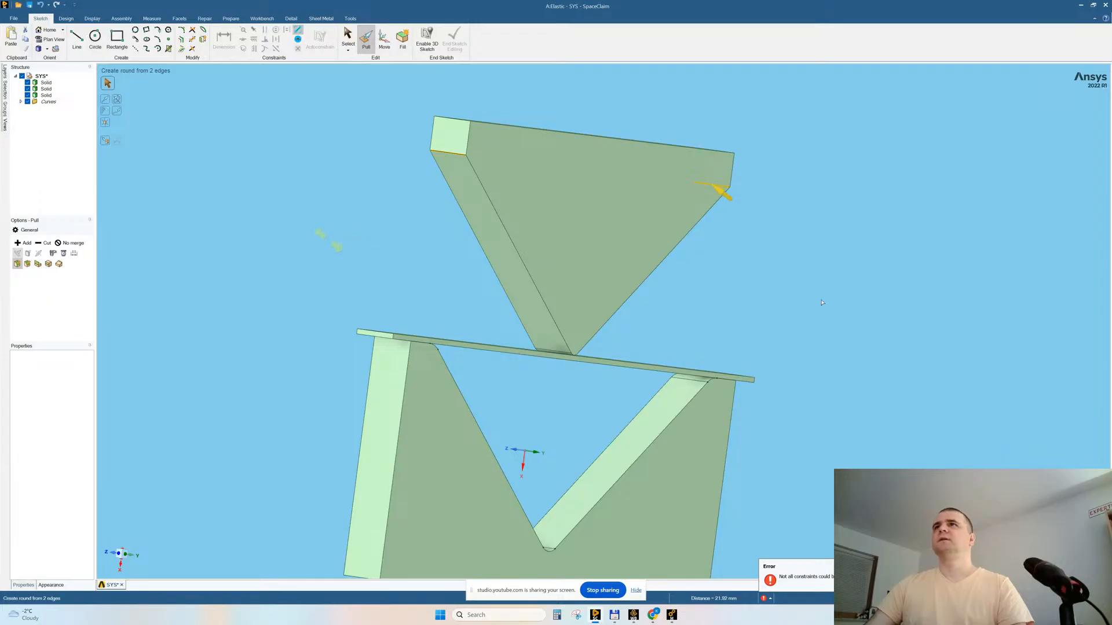
middle_click_drag(822, 302, 765, 304)
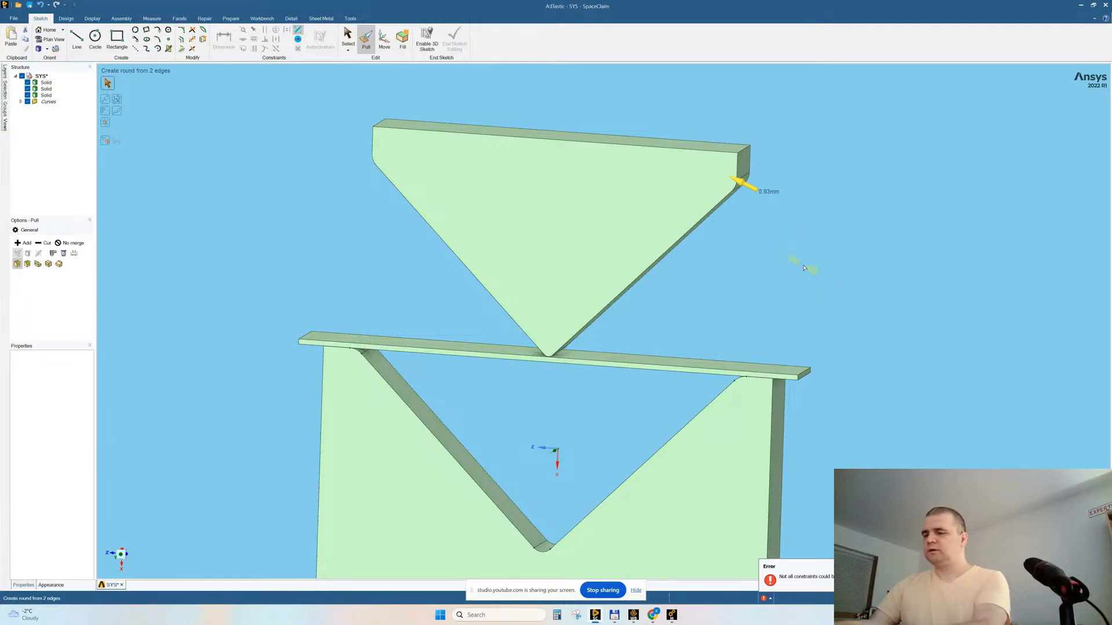
middle_click_drag(807, 291, 768, 266)
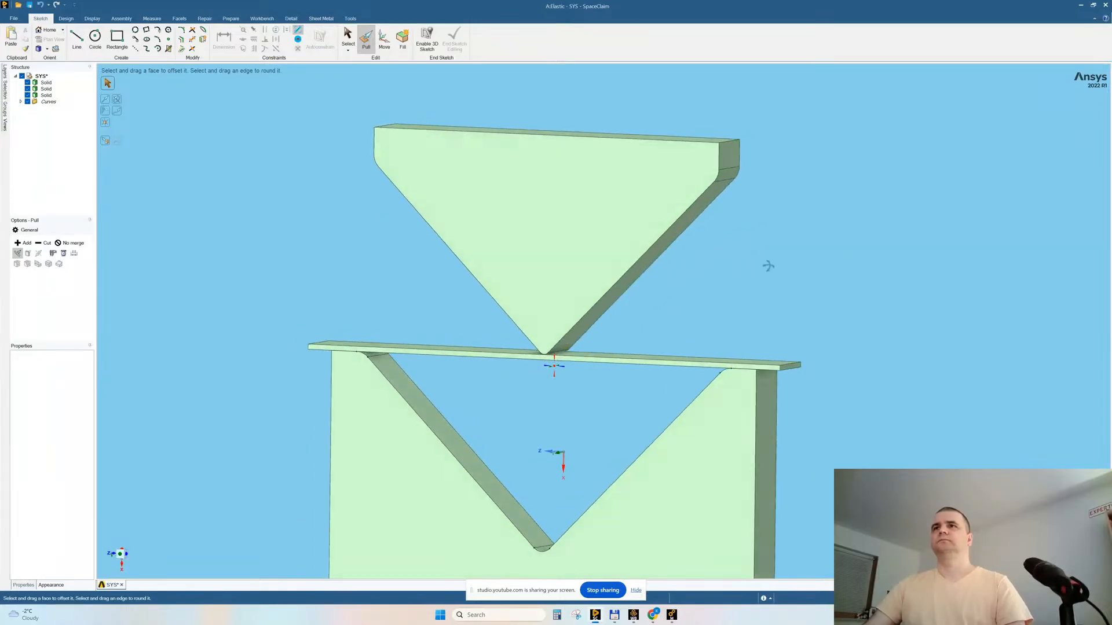
scroll(736, 292, "down", 3)
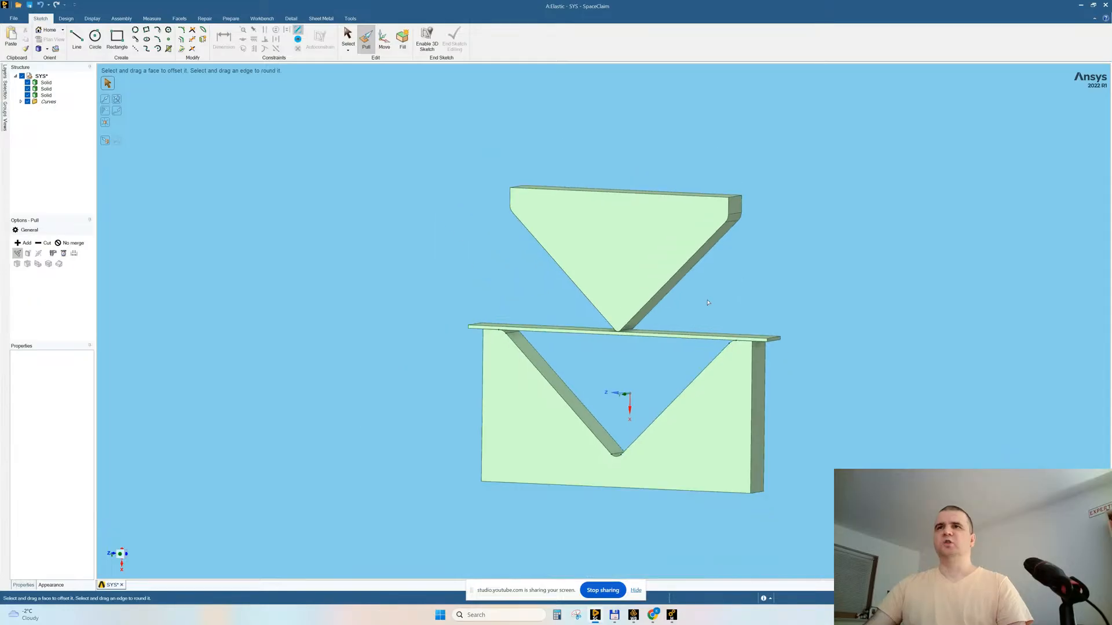
left_click(728, 472)
left_click(677, 490)
scroll(674, 315, "up", 3)
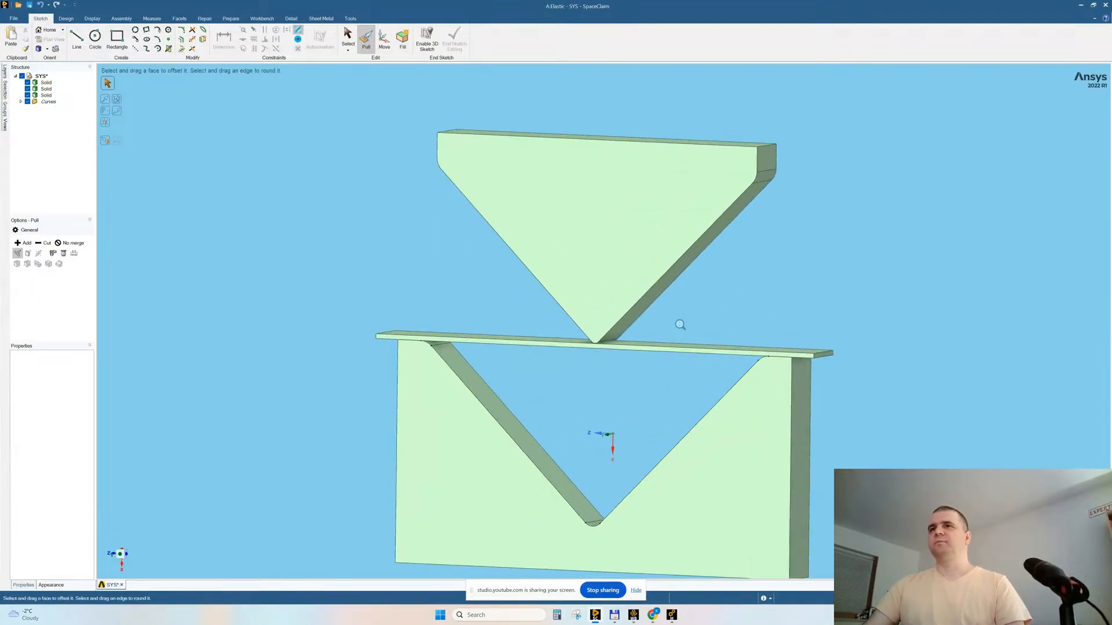
- Inspect the finished die, sheet and punch solids from several viewing angles
left_click(724, 383)
key("v")
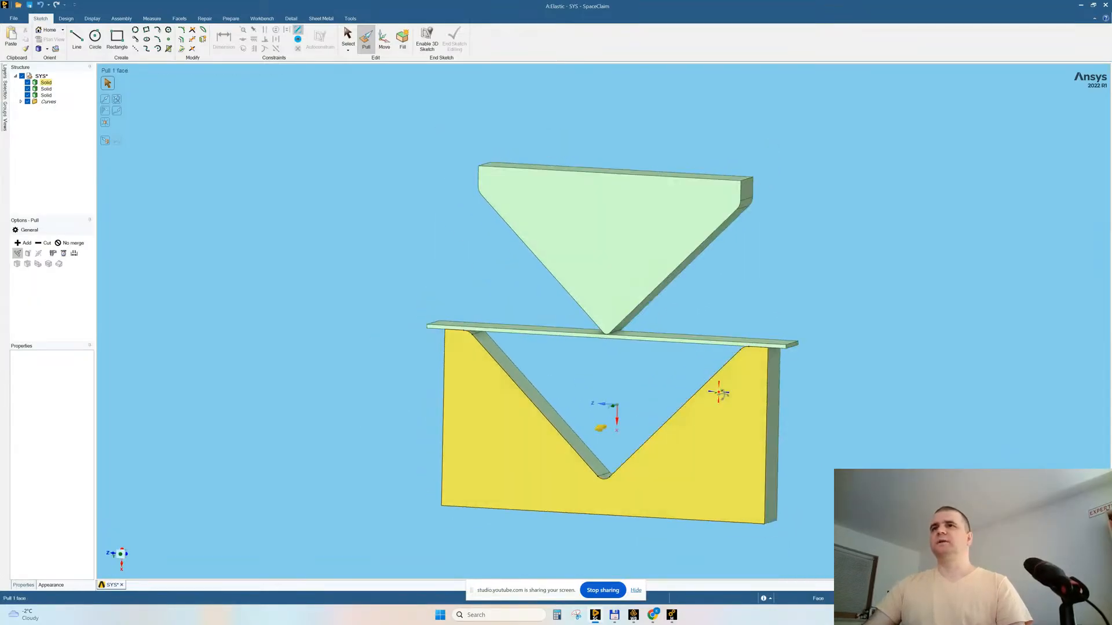
left_click(803, 499)
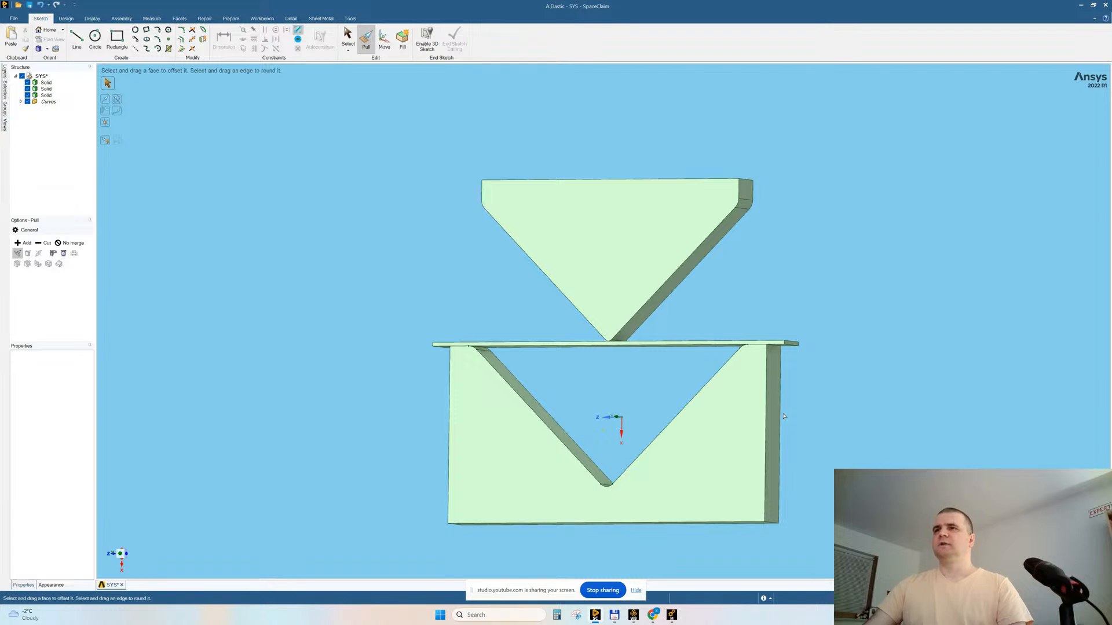
middle_click_drag(746, 233, 641, 260)
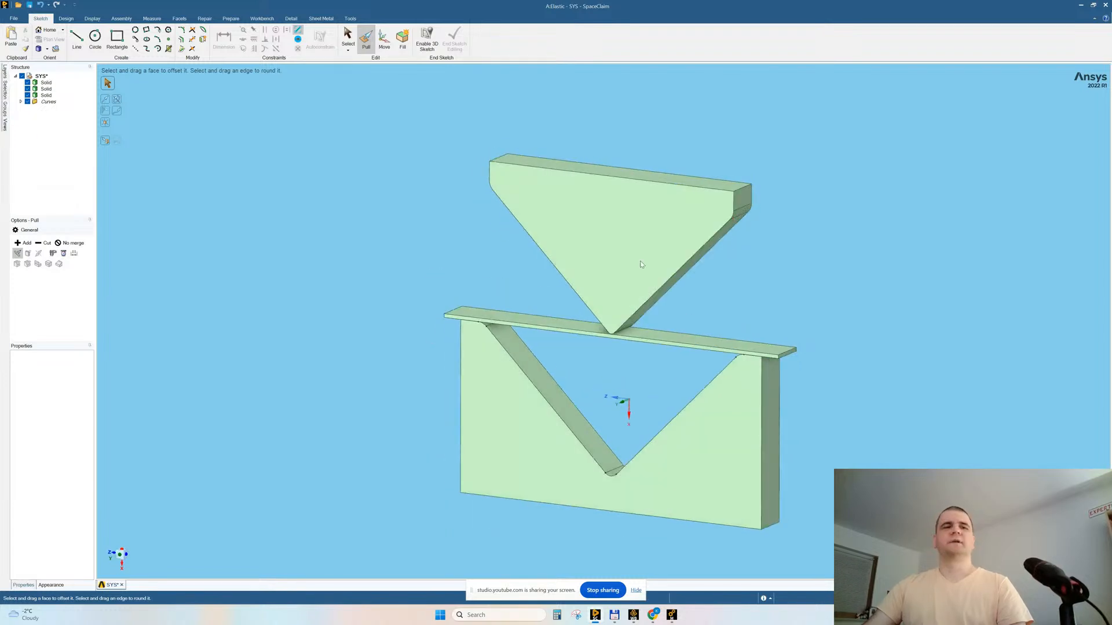
left_click(641, 261)
key("ctrl+c")
scroll(638, 255, "up", 3)
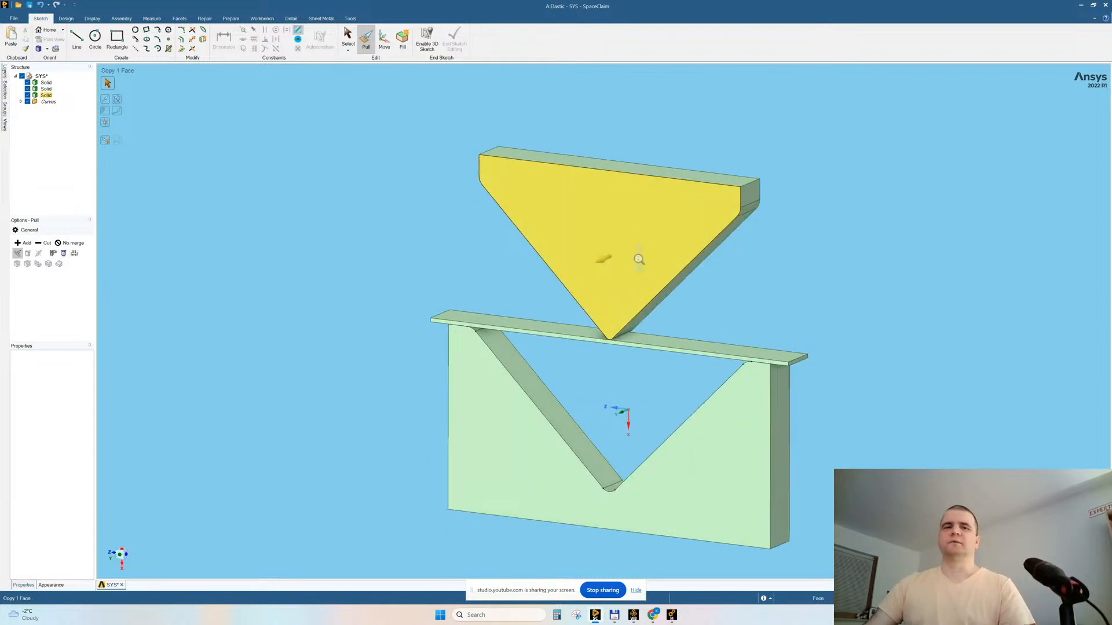
left_click(526, 137)
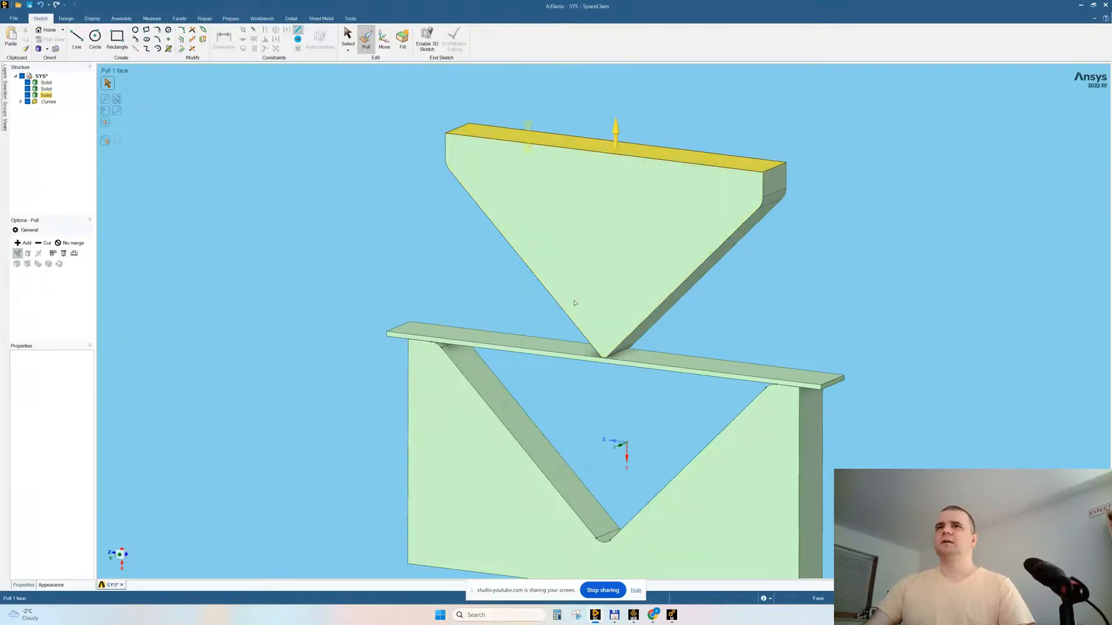
left_click(599, 300)
middle_click_drag(601, 300, 596, 284, "ctrl")
key("Escape")
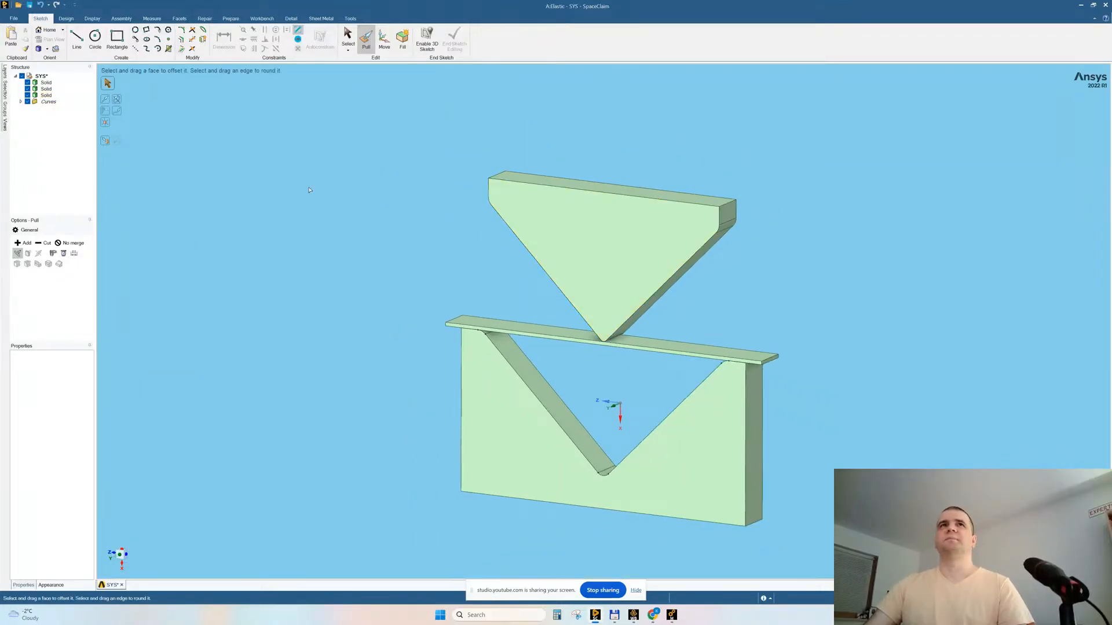
- Save the SpaceClaim geometry and switch to ANSYS Mechanical to update the model geometry from source
left_click(29, 6)
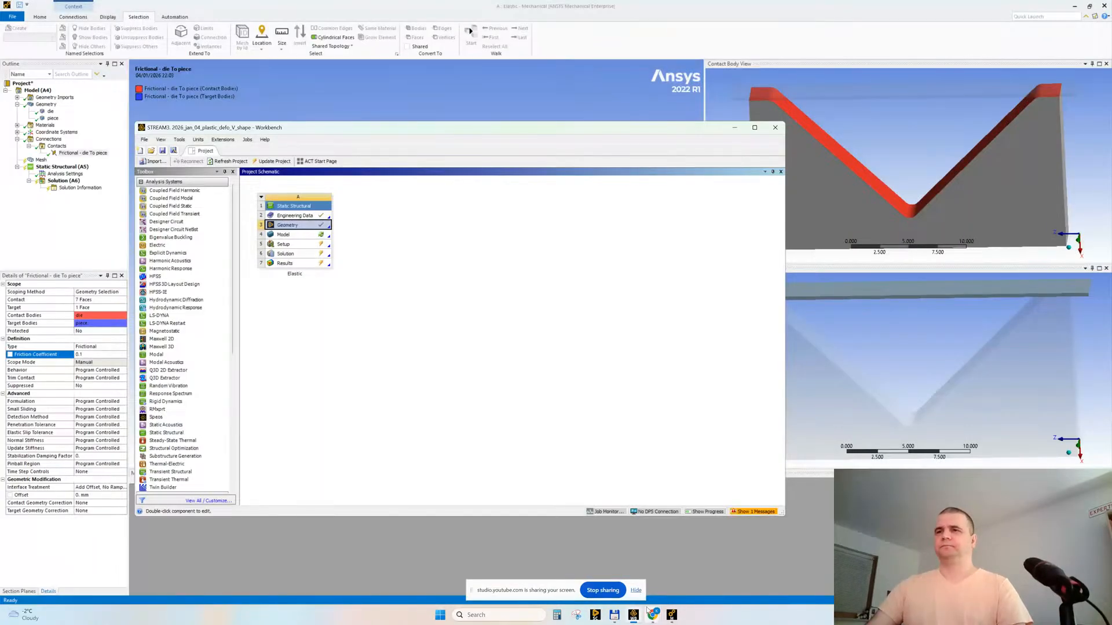
mouse_move(652, 612)
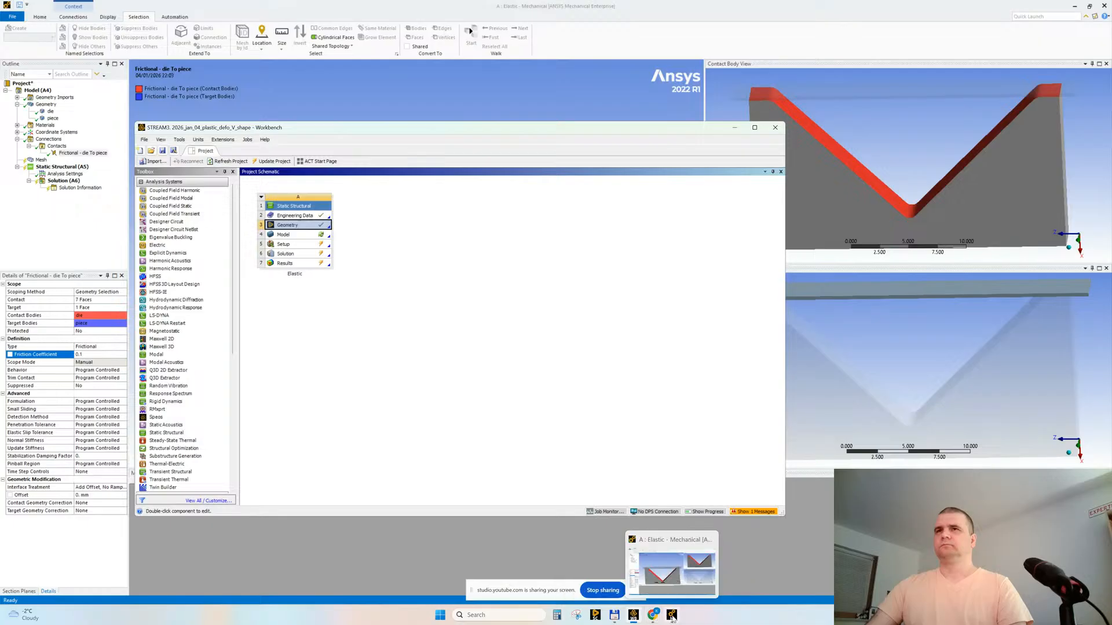
left_click(671, 617)
right_click(45, 105)
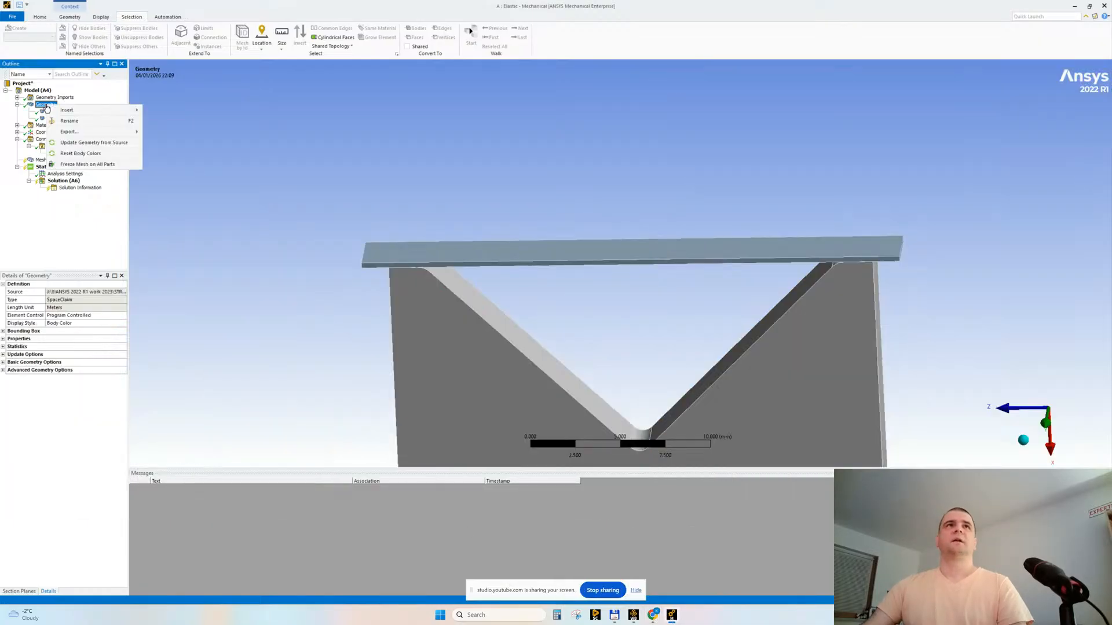
left_click(104, 144)
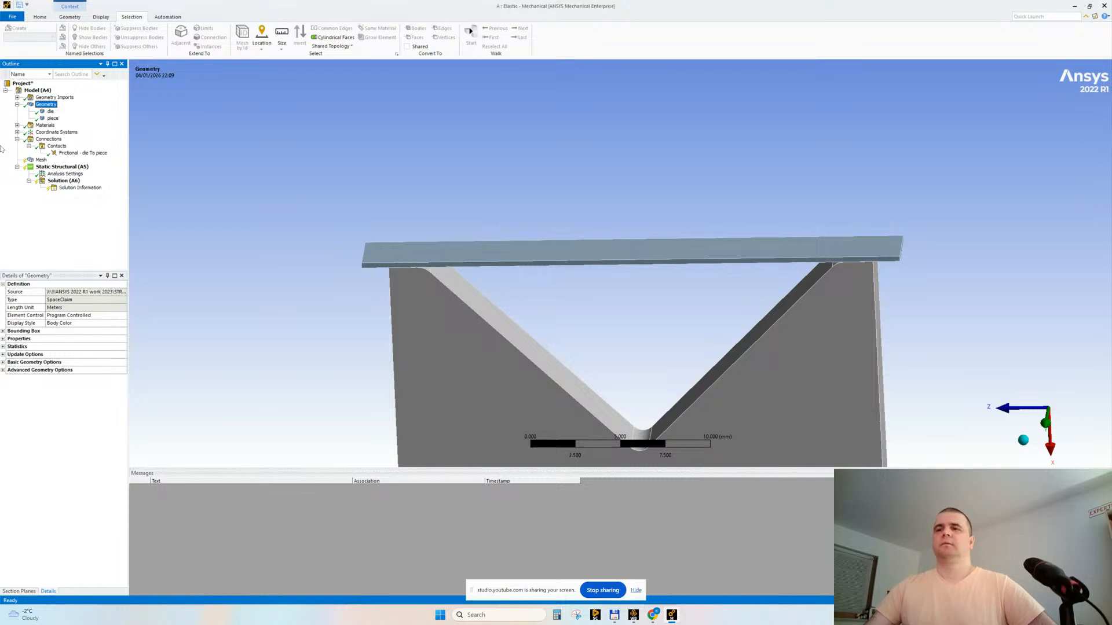
- Switch to the YouTube Studio live streaming page in Chrome and restore its window to a smaller size showing the chat
mouse_move(654, 615)
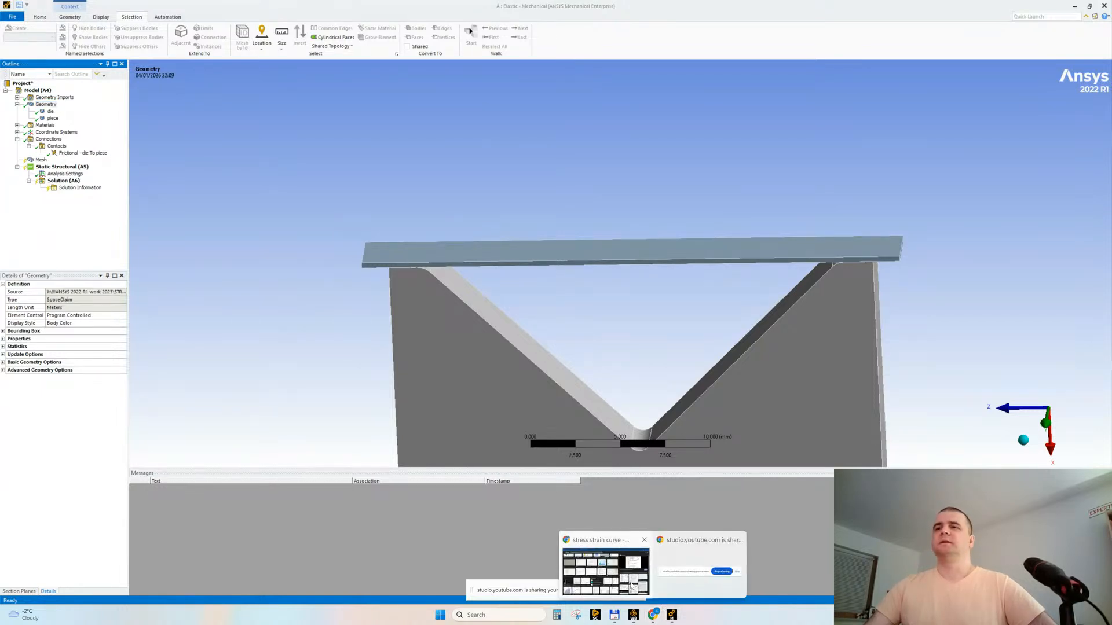
left_click(630, 584)
left_click(84, 7)
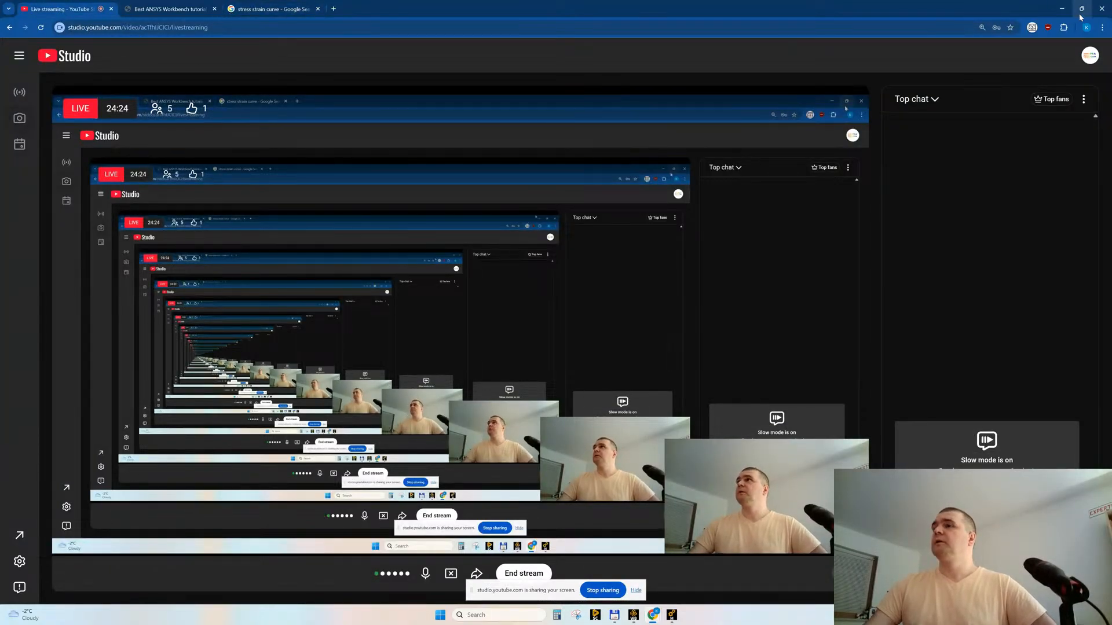
mouse_move(1081, 8)
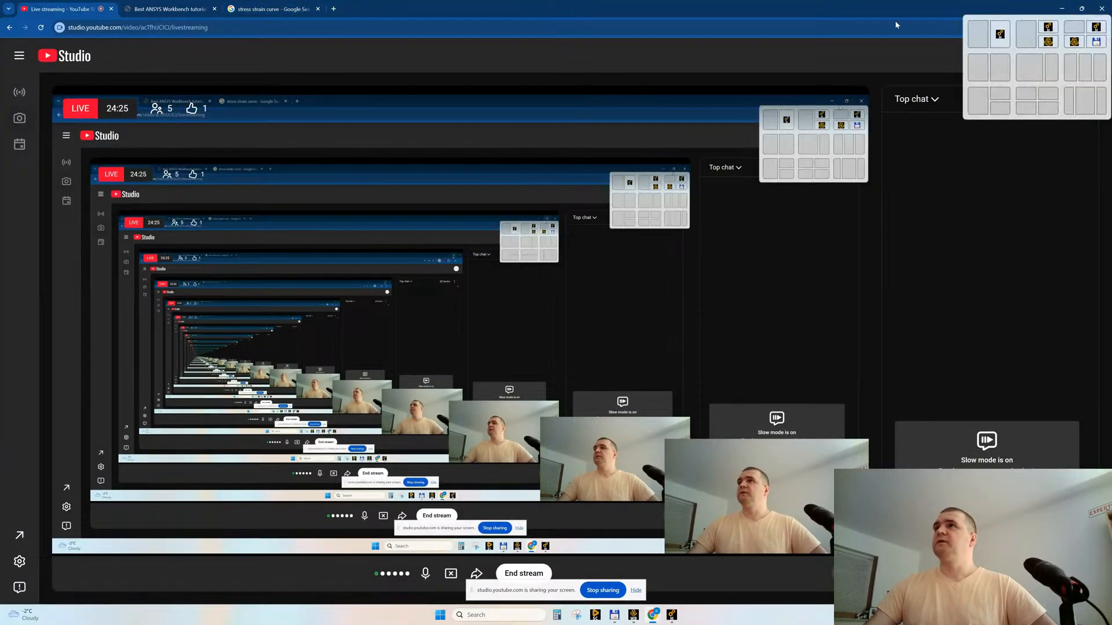
left_click(1081, 8)
left_click_drag(865, 30, 733, 30)
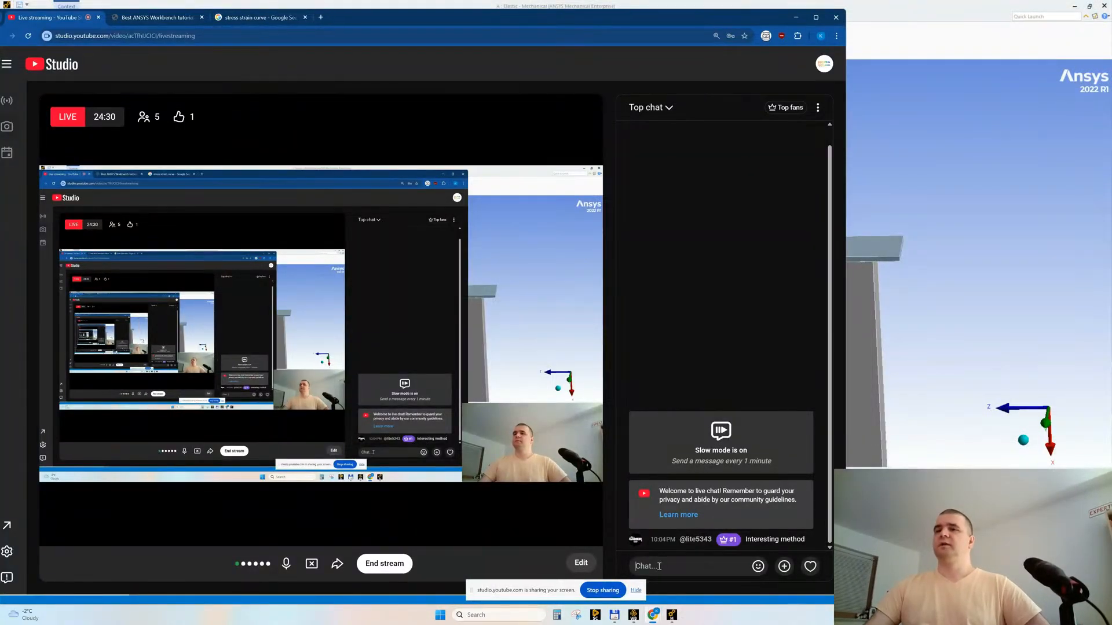
- Send the message "Thank you!" in the live chat and minimize the browser to return to Mechanical
left_click(658, 566)
type("Th")
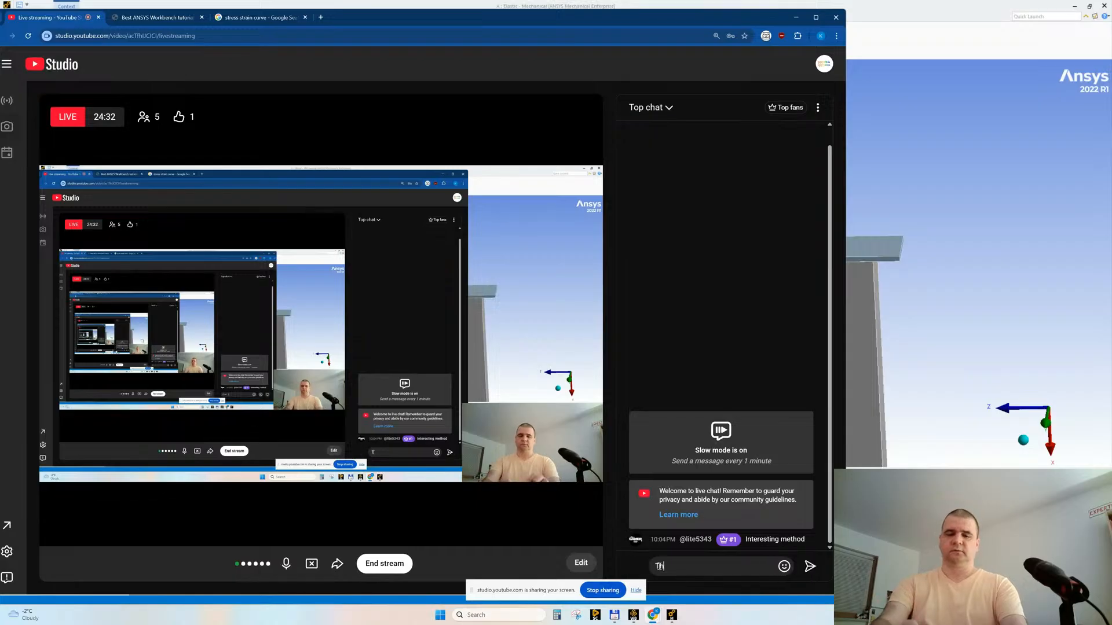
type("annk you!")
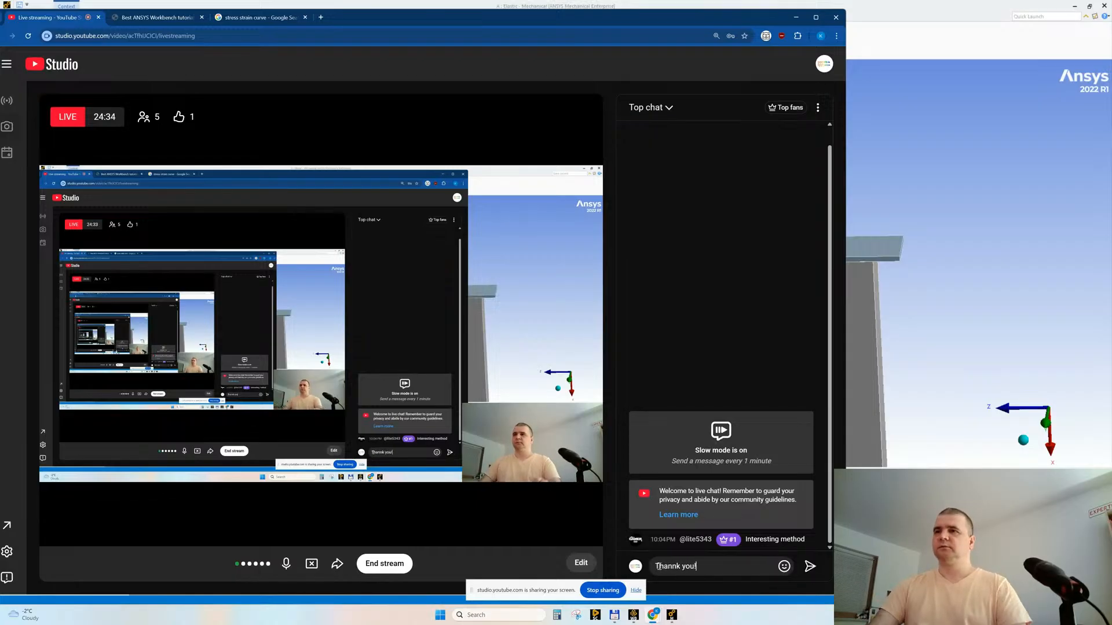
key("Left")
key("Left")
key("Left")
key("Left")
key("BackSpace")
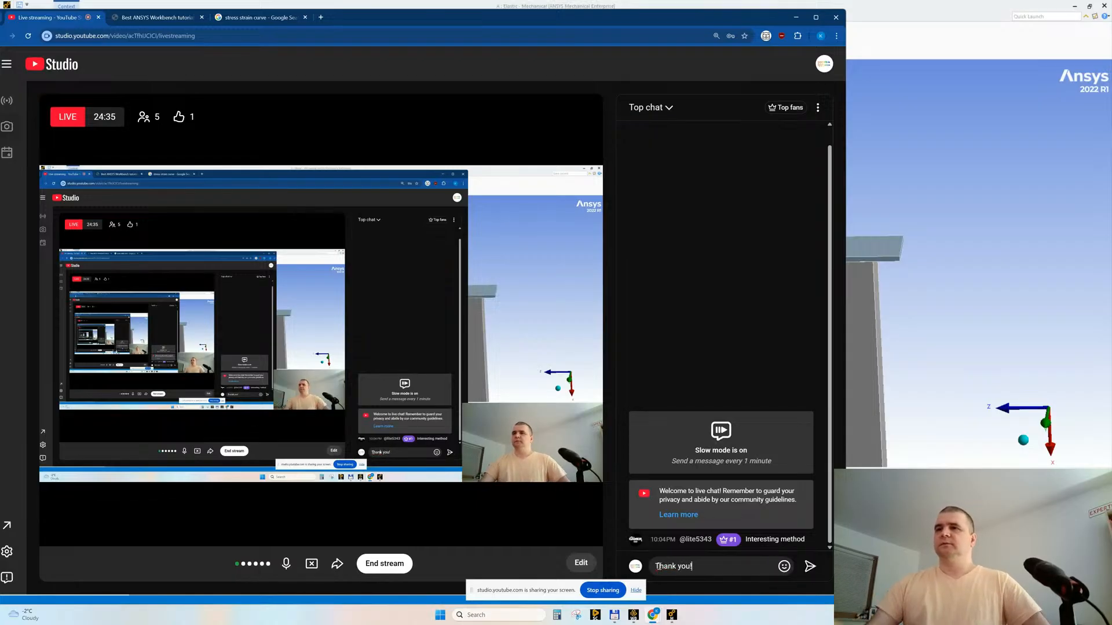
key("Return")
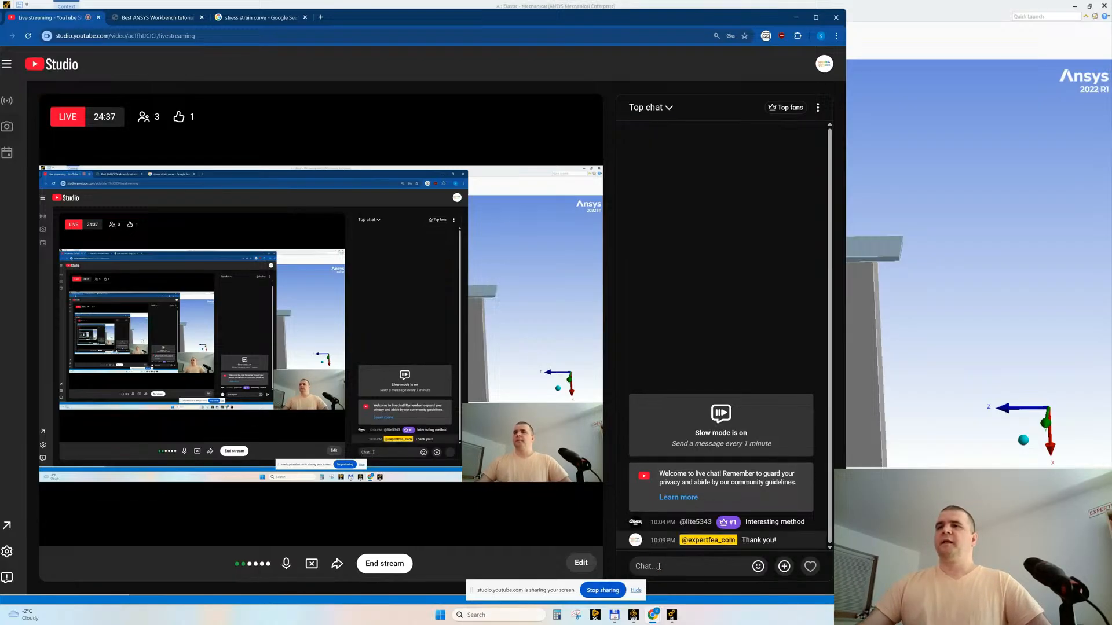
left_click(792, 21)
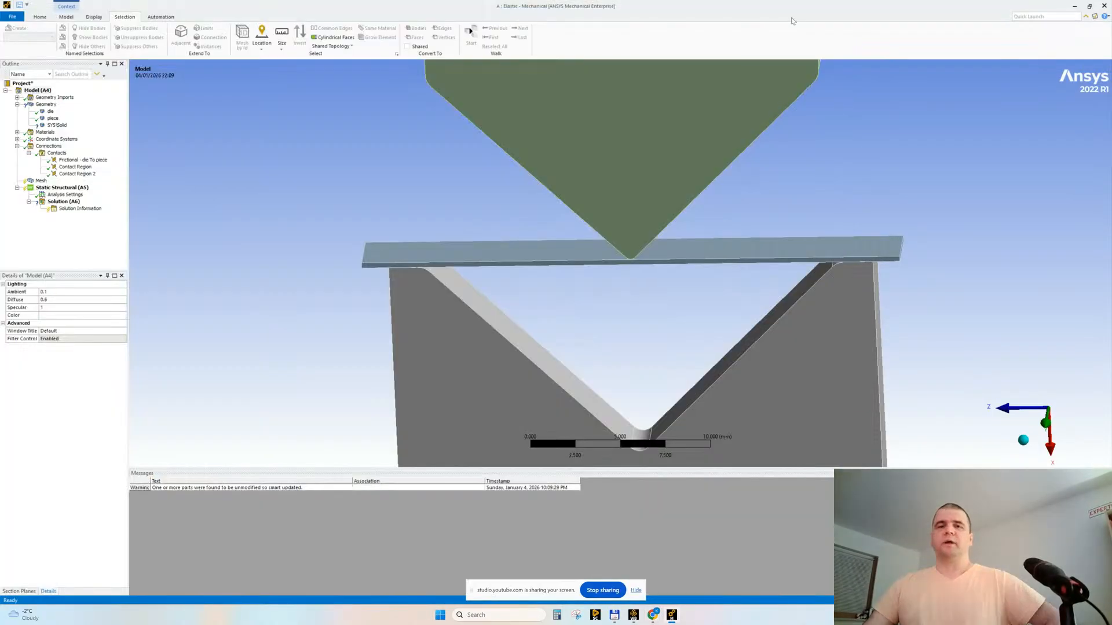
- Rename the newly imported solid body as punch and assign Structural Steel to it
left_click(57, 125)
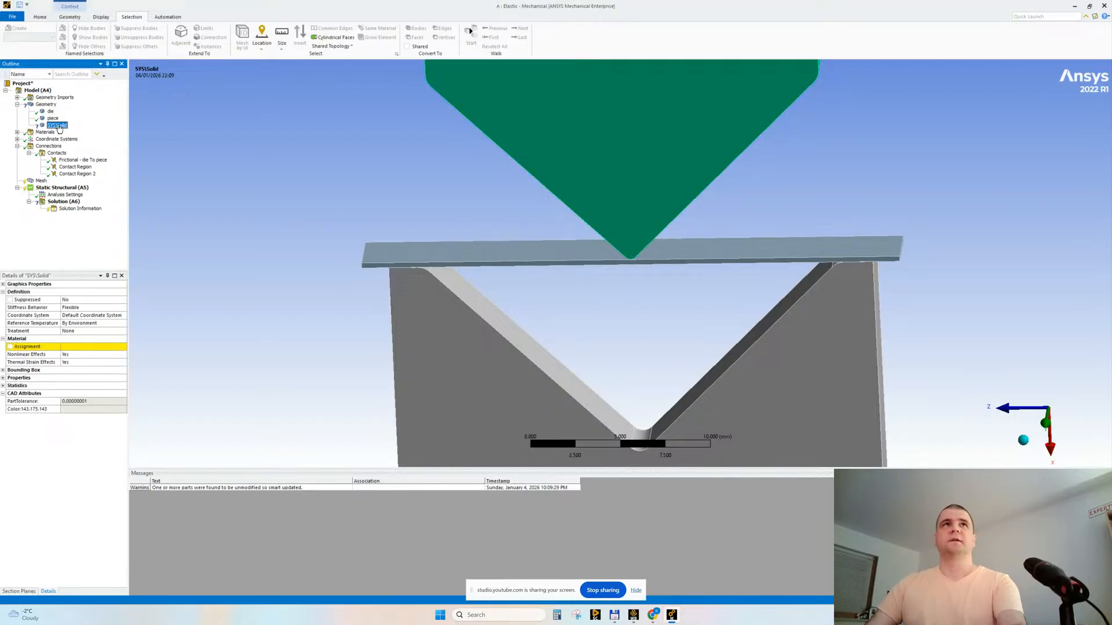
left_click(58, 126)
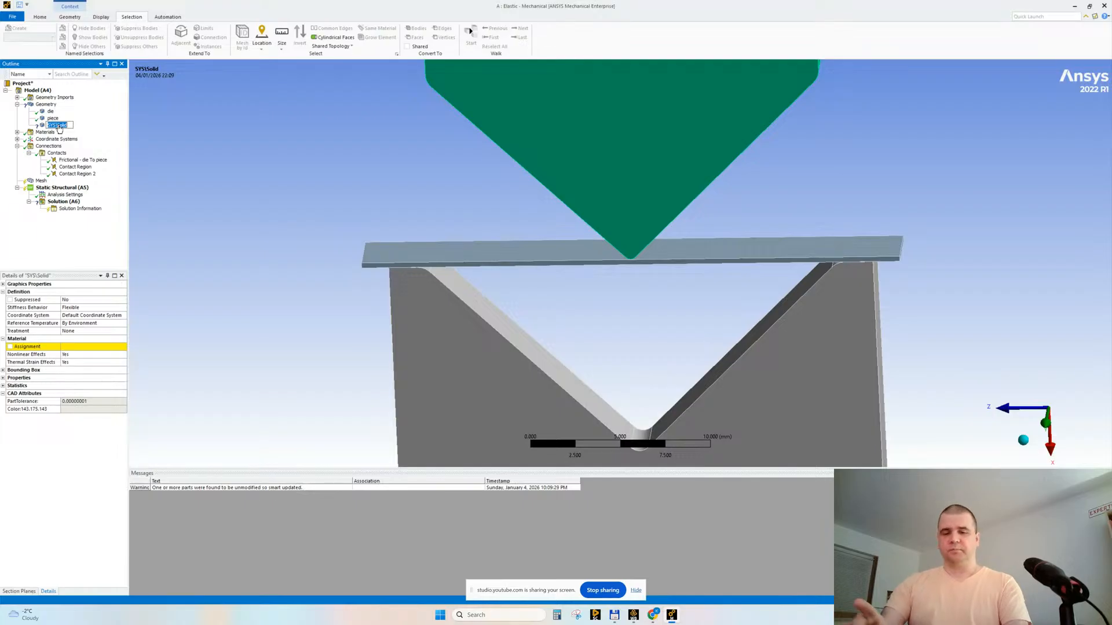
type("punch")
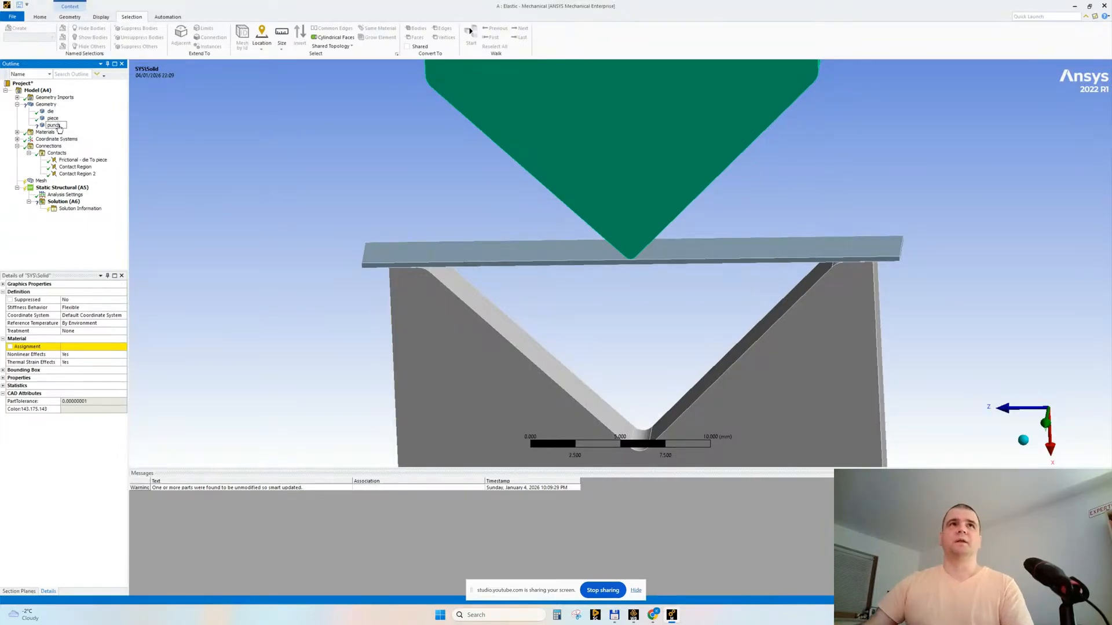
key("Return")
left_click(84, 349)
left_click(123, 347)
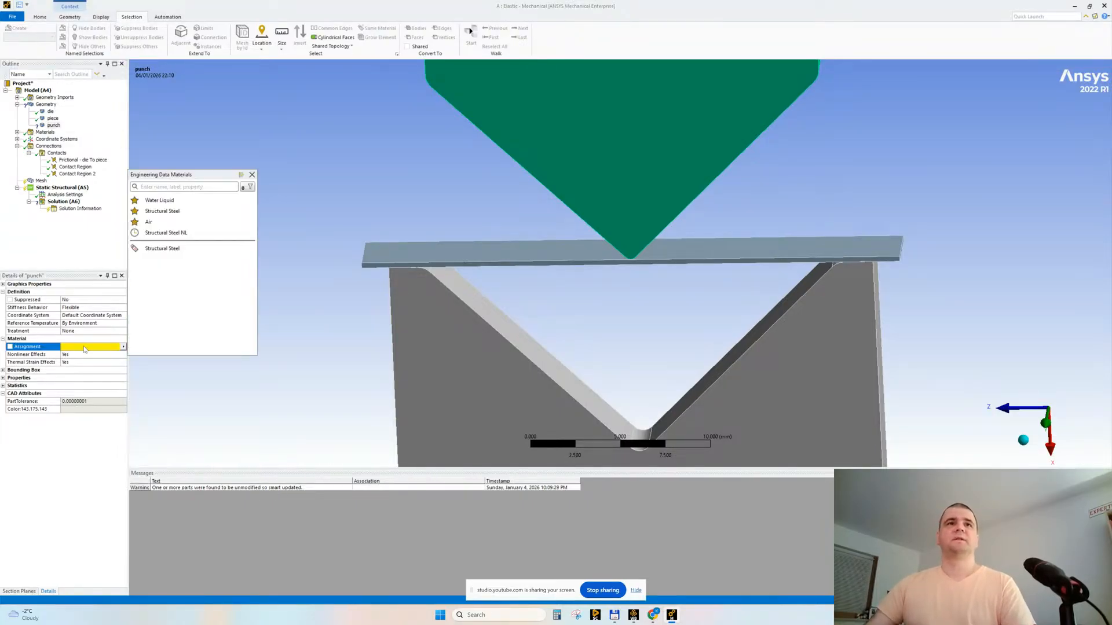
left_click(154, 249)
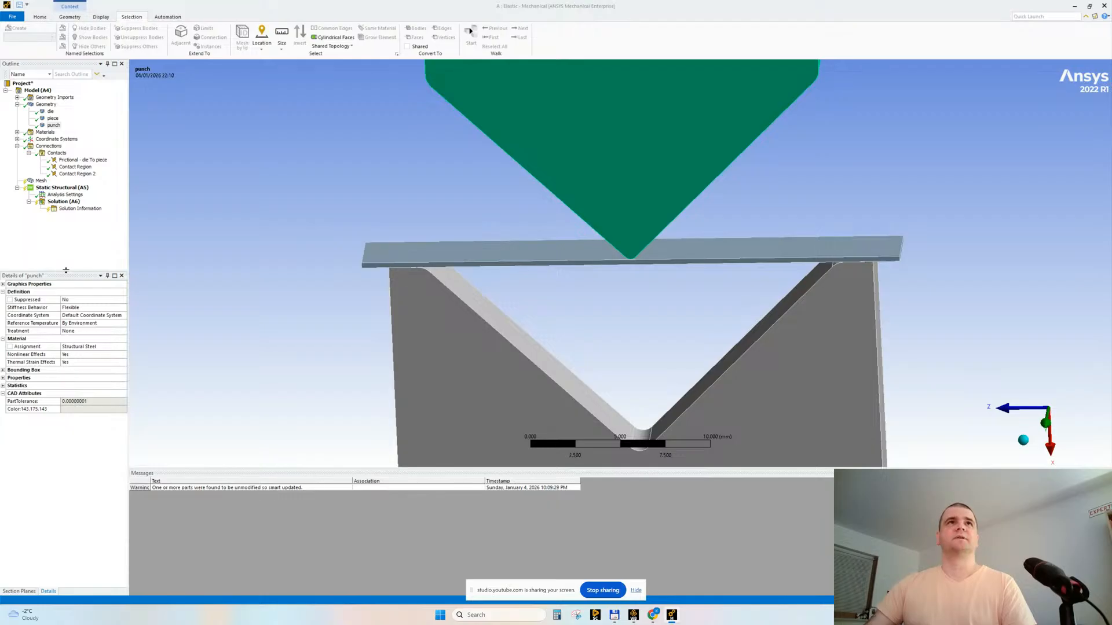
- Rename all contact regions based on their definition
right_click(49, 155)
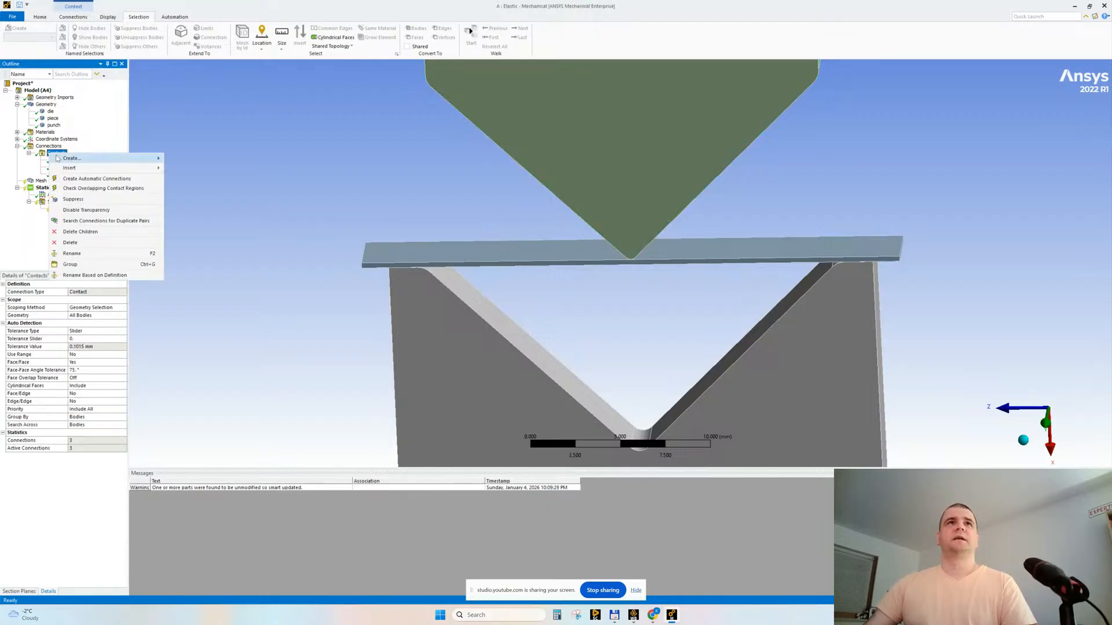
left_click(75, 276)
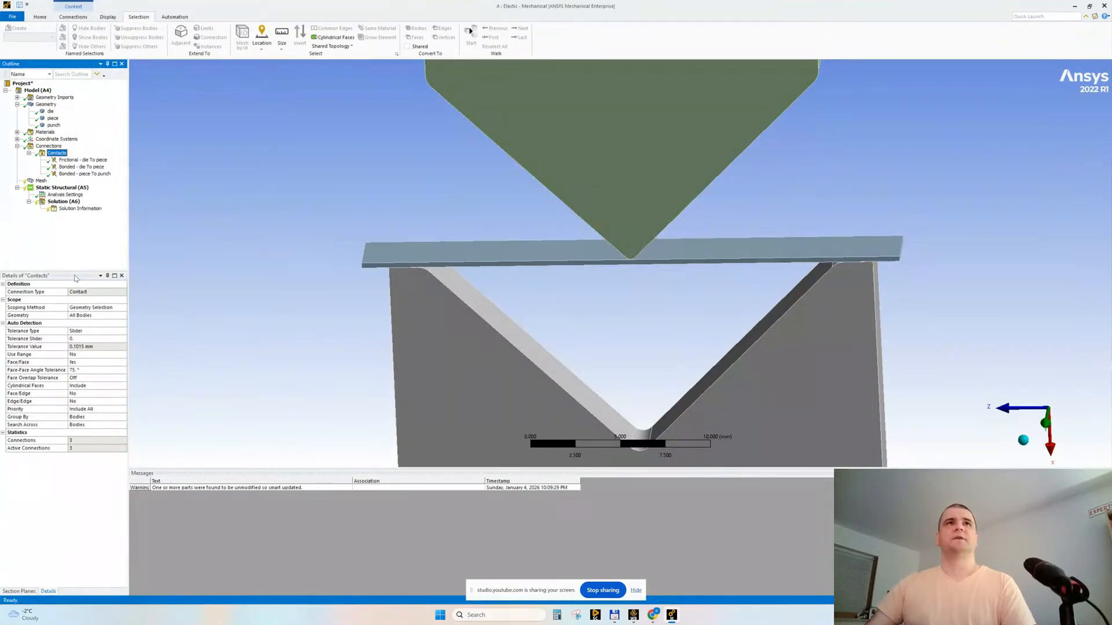
middle_click_drag(284, 341, 228, 358, "ctrl")
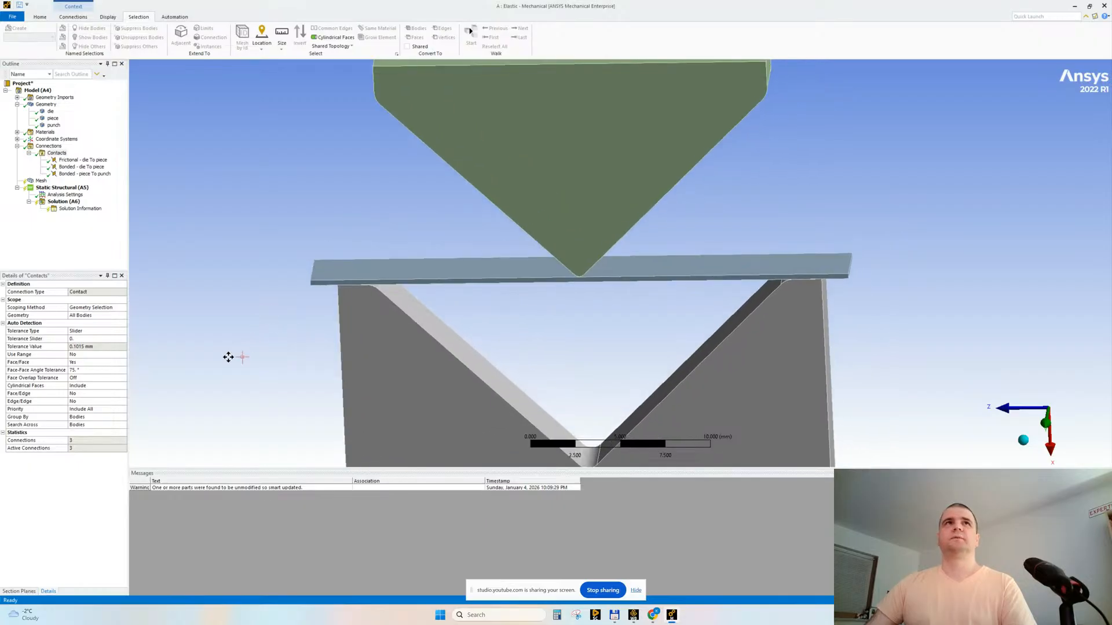
- Compare the two die-to-piece contacts and delete the duplicate bonded one, keeping the frictional contact
left_click(87, 160)
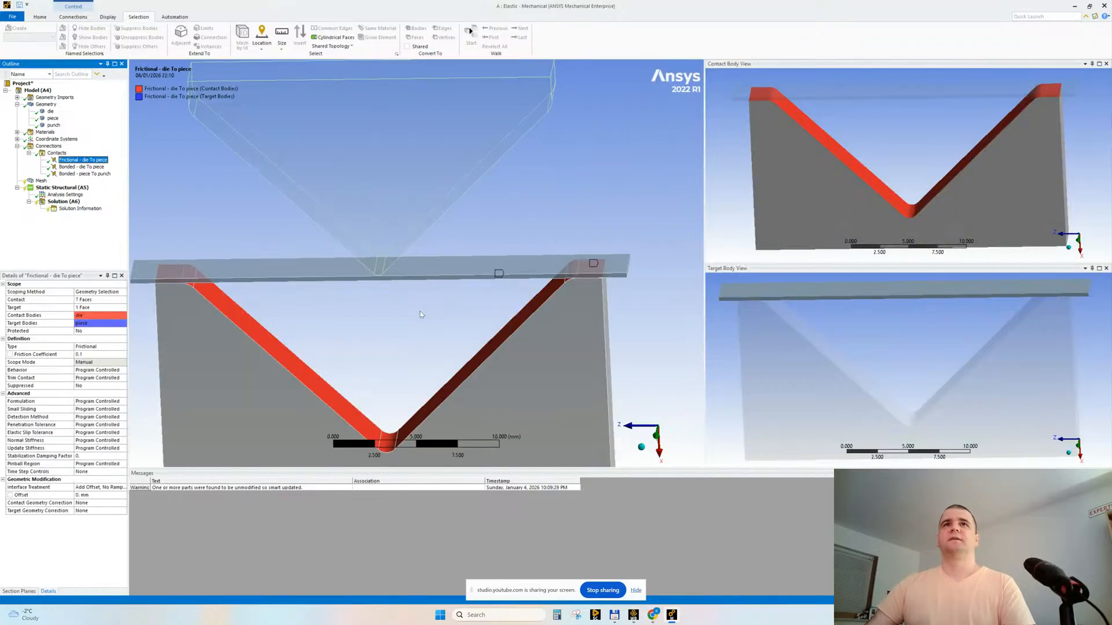
middle_click_drag(420, 312, 423, 282)
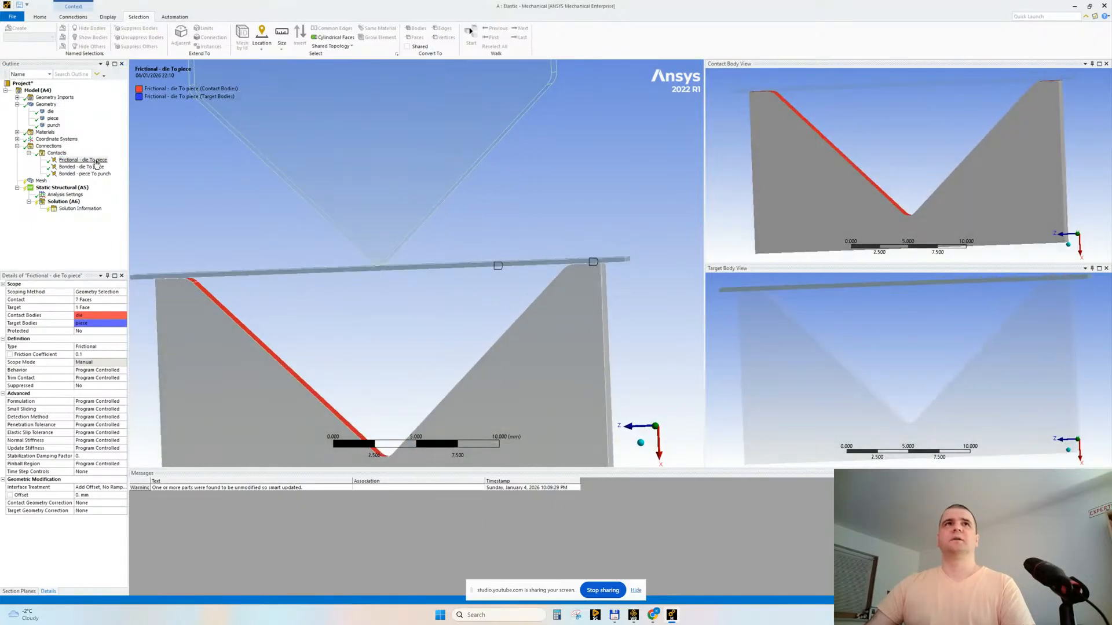
left_click(87, 167)
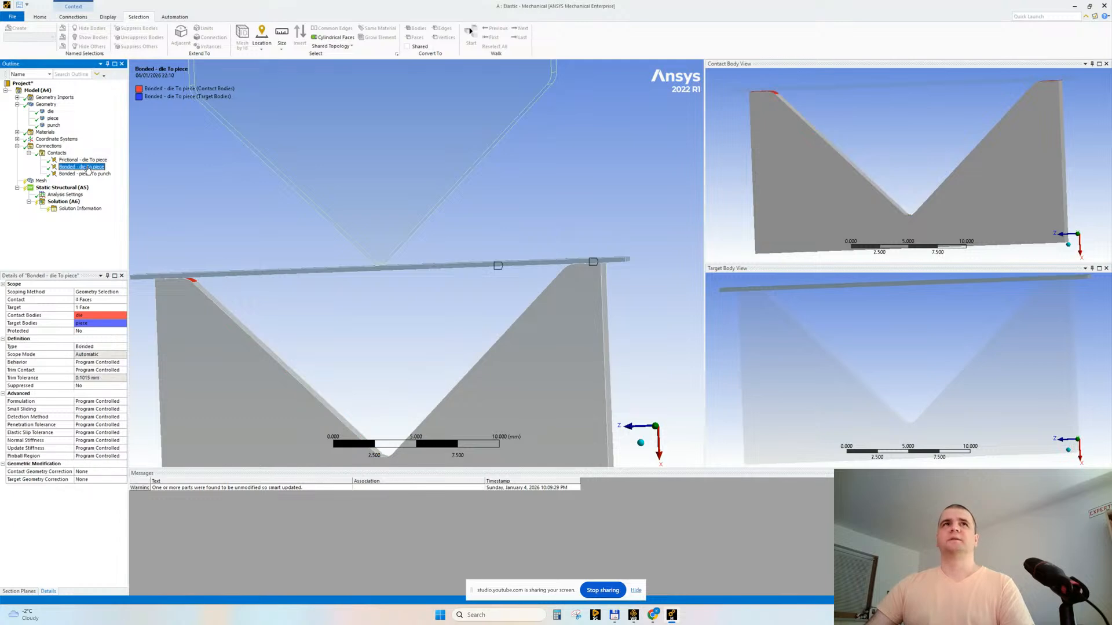
middle_click_drag(194, 232, 291, 210)
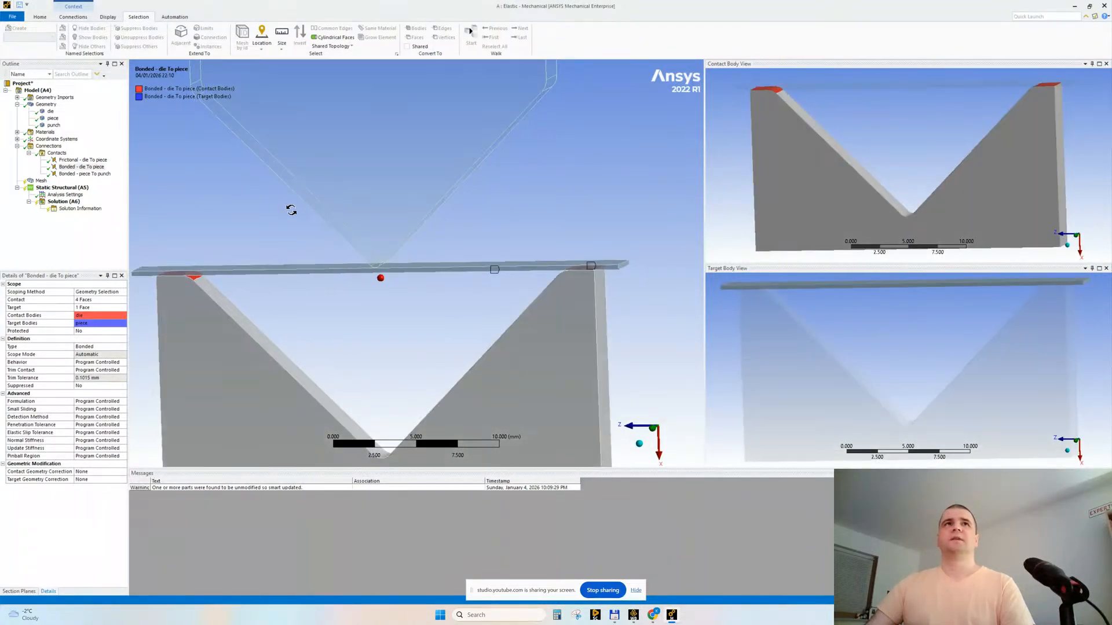
right_click(94, 168)
left_click(105, 306)
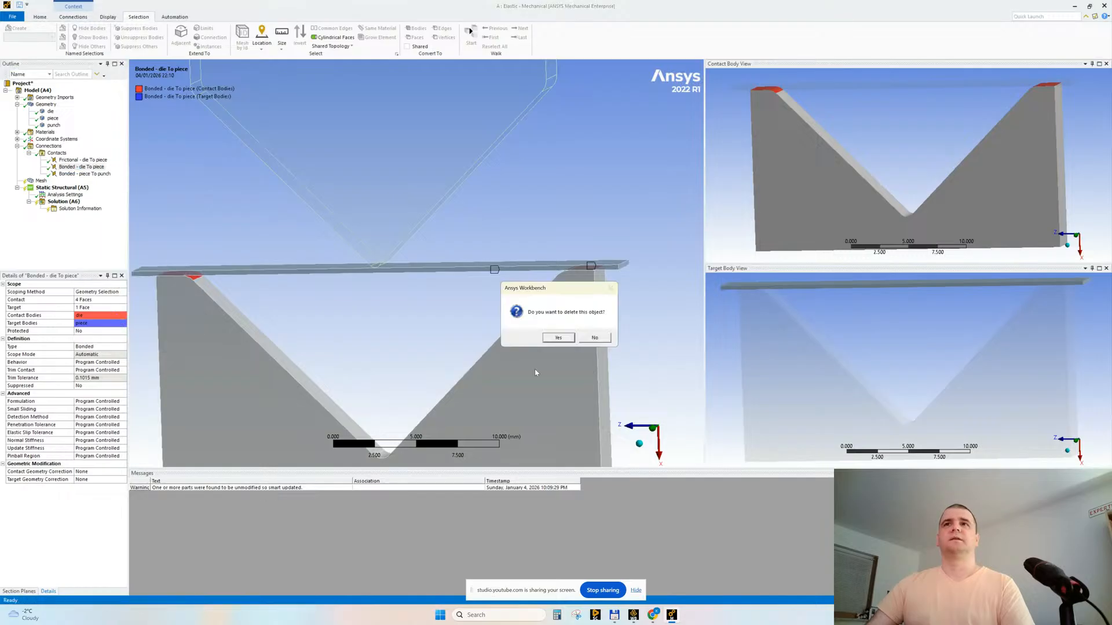
left_click(558, 337)
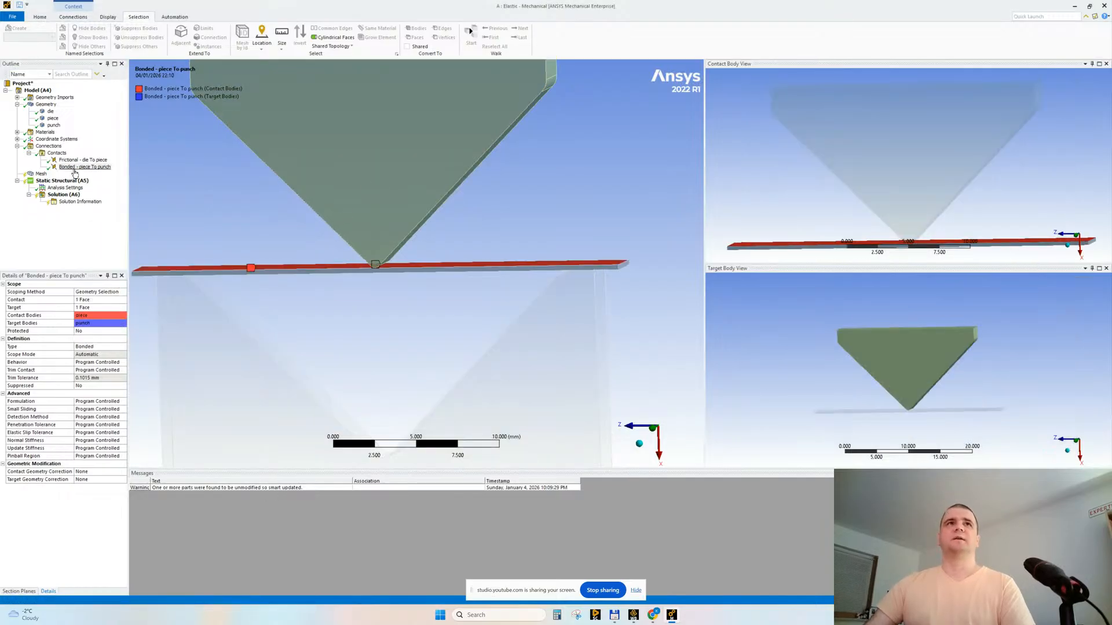
- Examine the punch's rounded tip and its two adjoining inclined faces where the bonded piece-to-punch contact meets the sheet
middle_click_drag(256, 229, 266, 197)
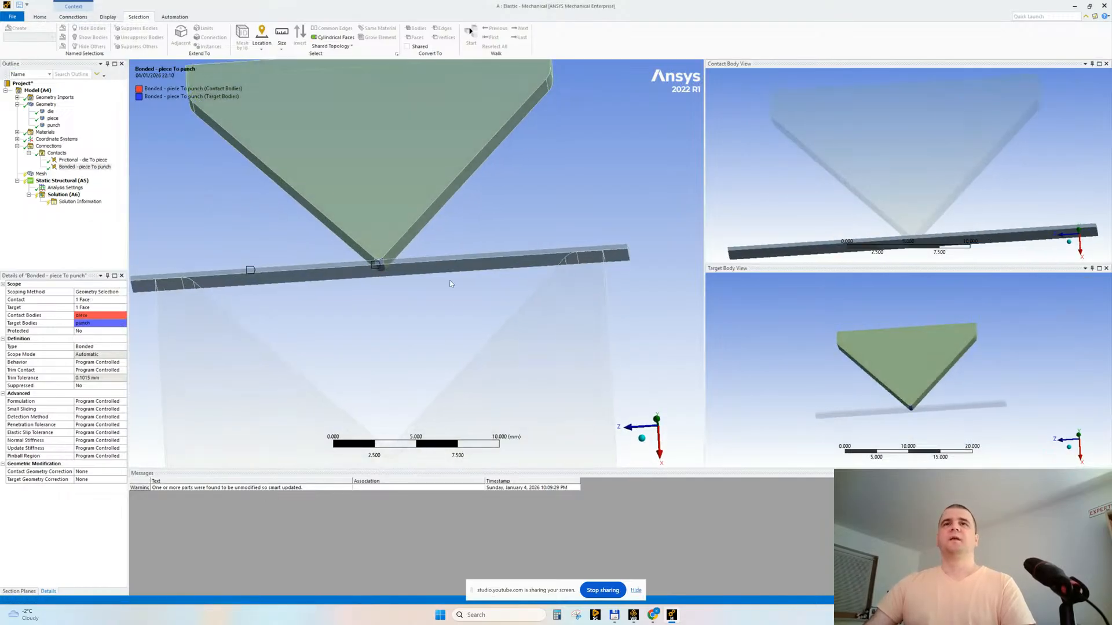
scroll(380, 273, "up", 3)
middle_click_drag(361, 243, 418, 243, "ctrl")
scroll(422, 272, "up", 3)
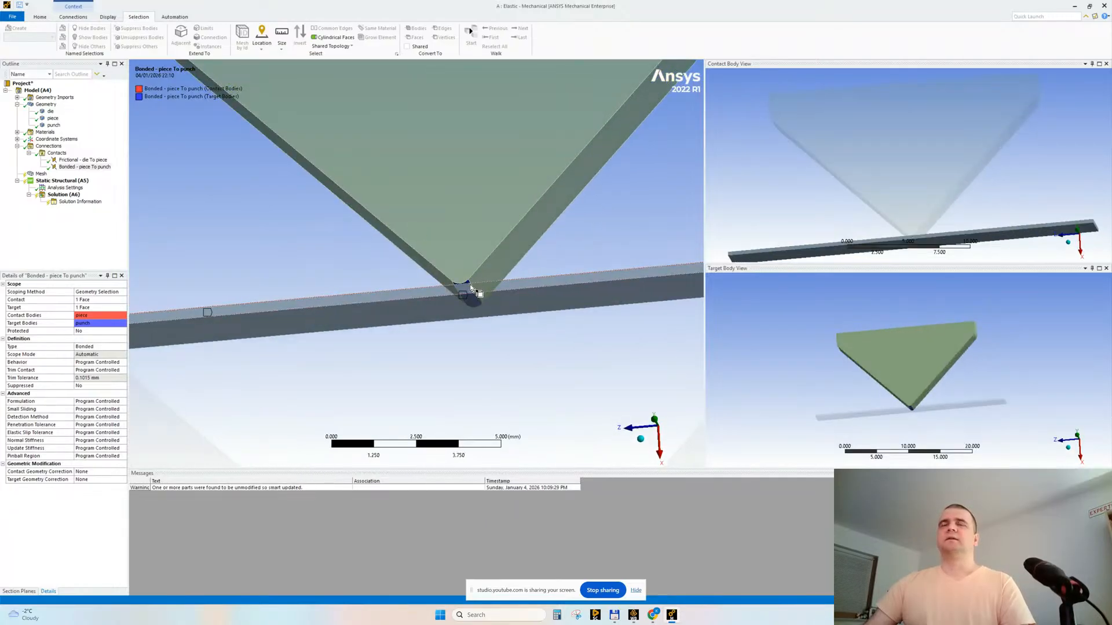
scroll(471, 283, "up", 2)
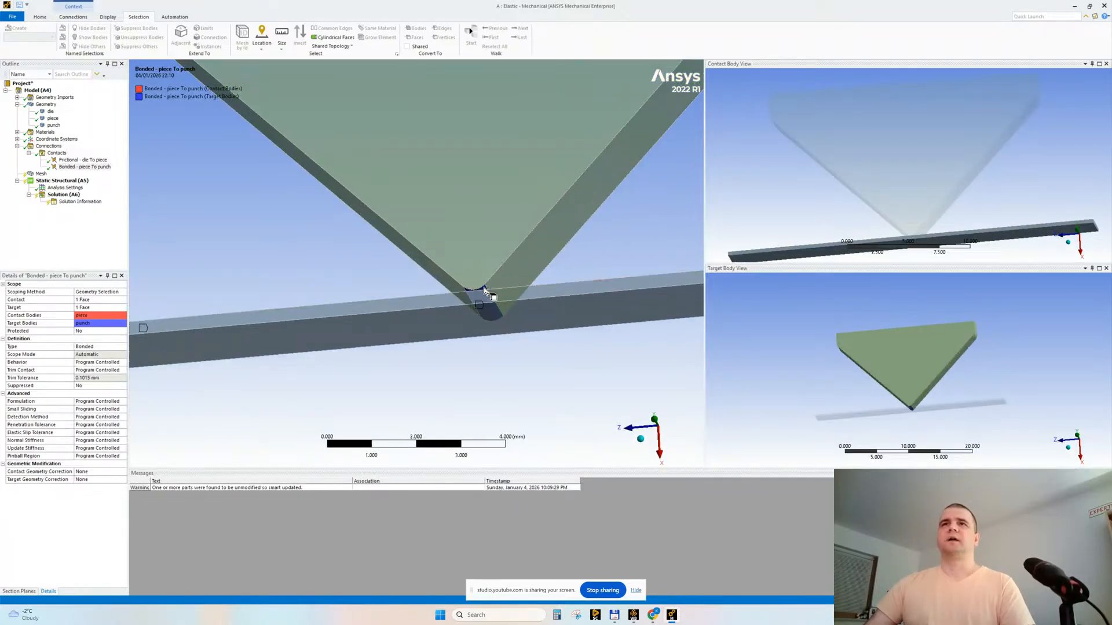
middle_click_drag(509, 284, 495, 262)
left_click(527, 262)
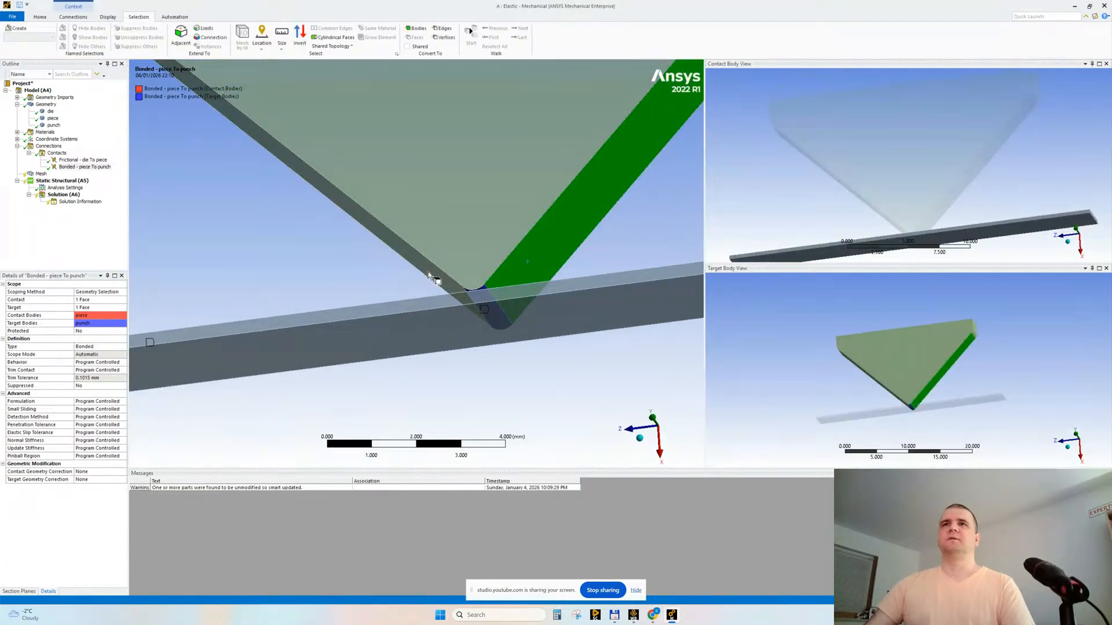
left_click(443, 278, "ctrl")
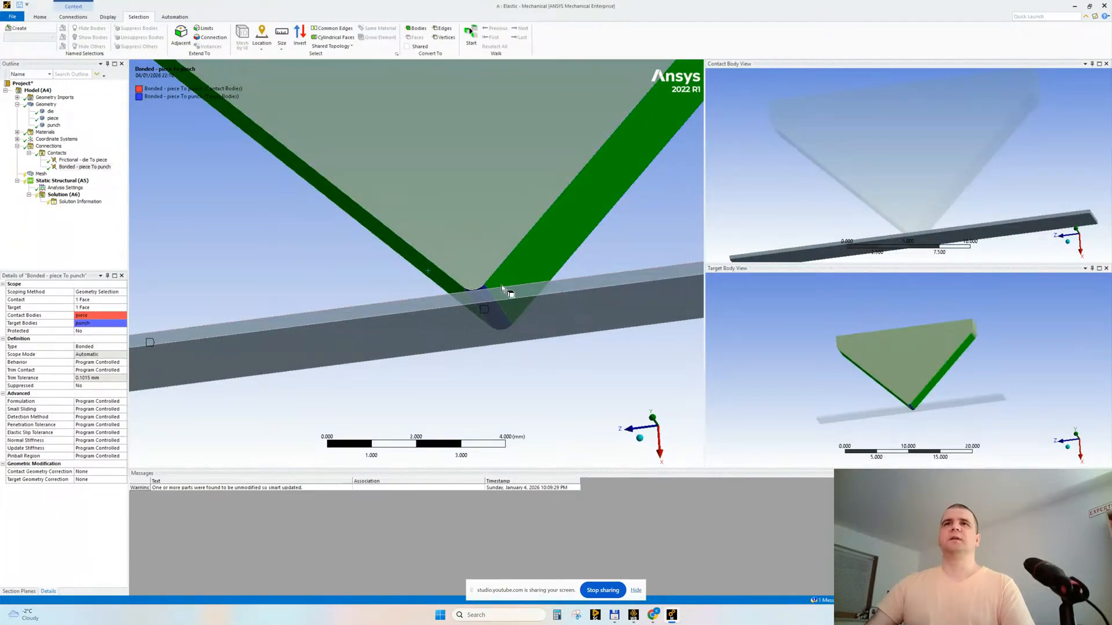
middle_click_drag(478, 293, 492, 292)
left_click(387, 255)
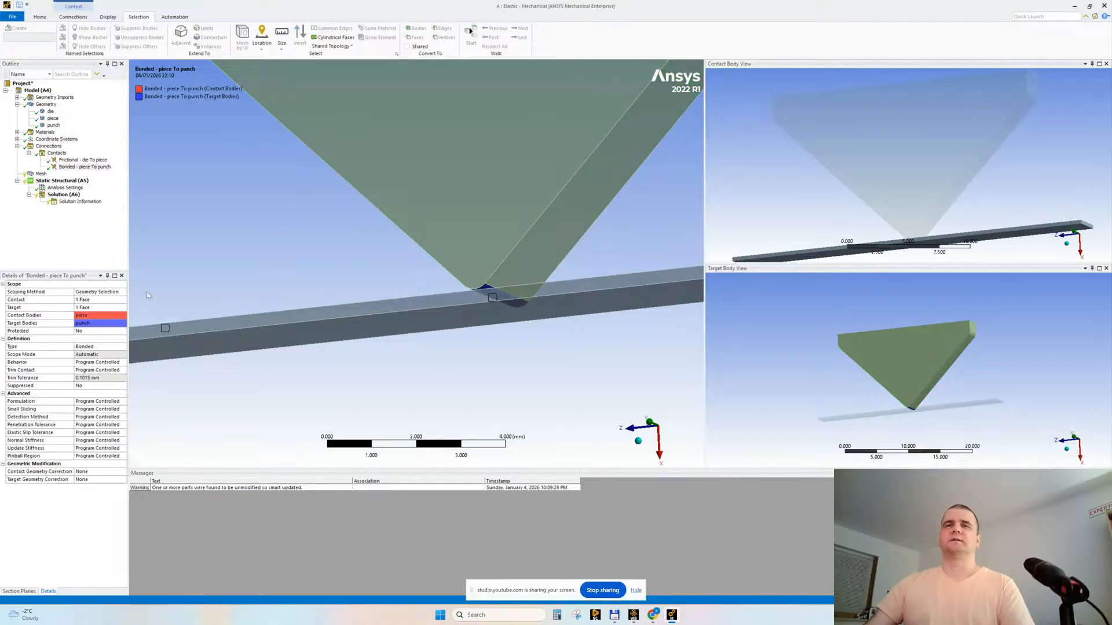
mouse_move(333, 255)
middle_mouse_down()
mouse_move(351, 271)
mouse_move(339, 250)
middle_mouse_up()
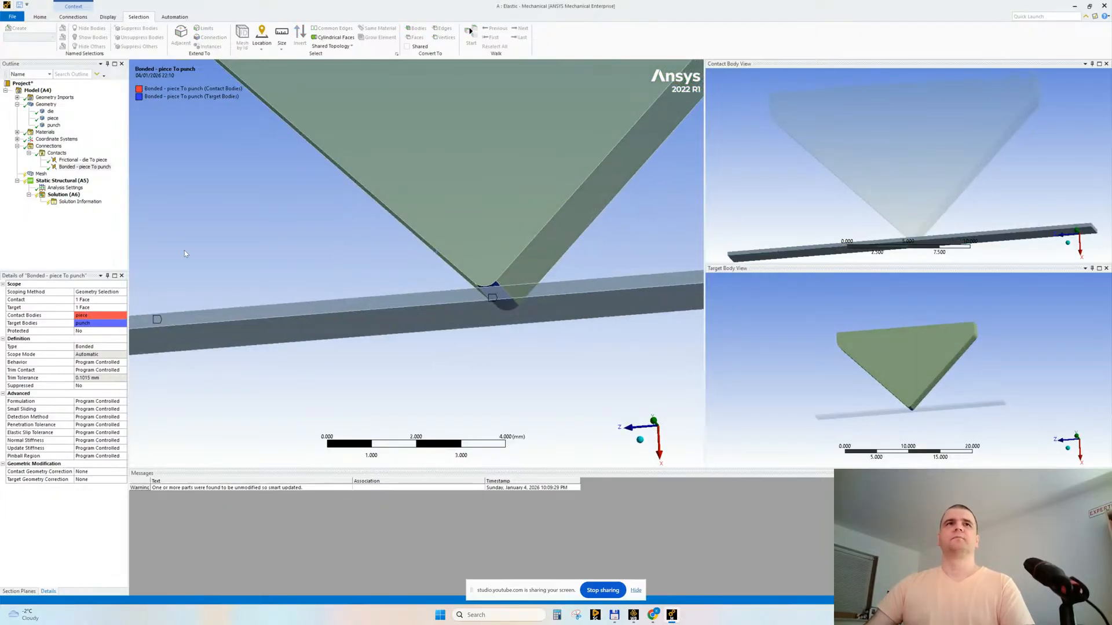
- Extend the target of the bonded piece-to-punch contact from the punch's tip face to its adjacent inclined faces, three faces in total
left_click(90, 308)
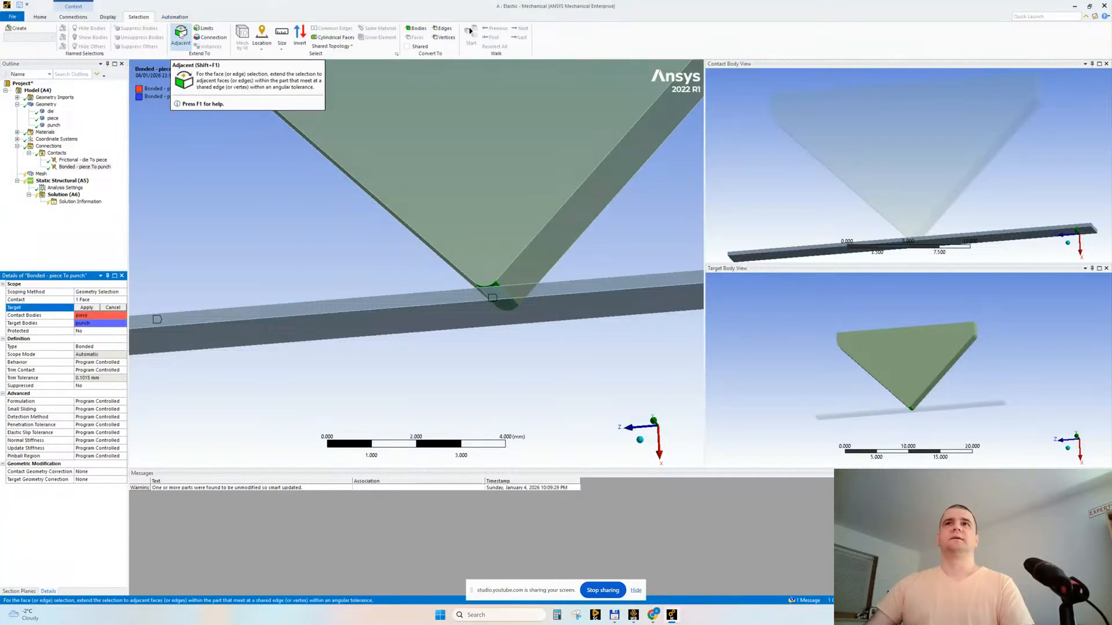
left_click(180, 34)
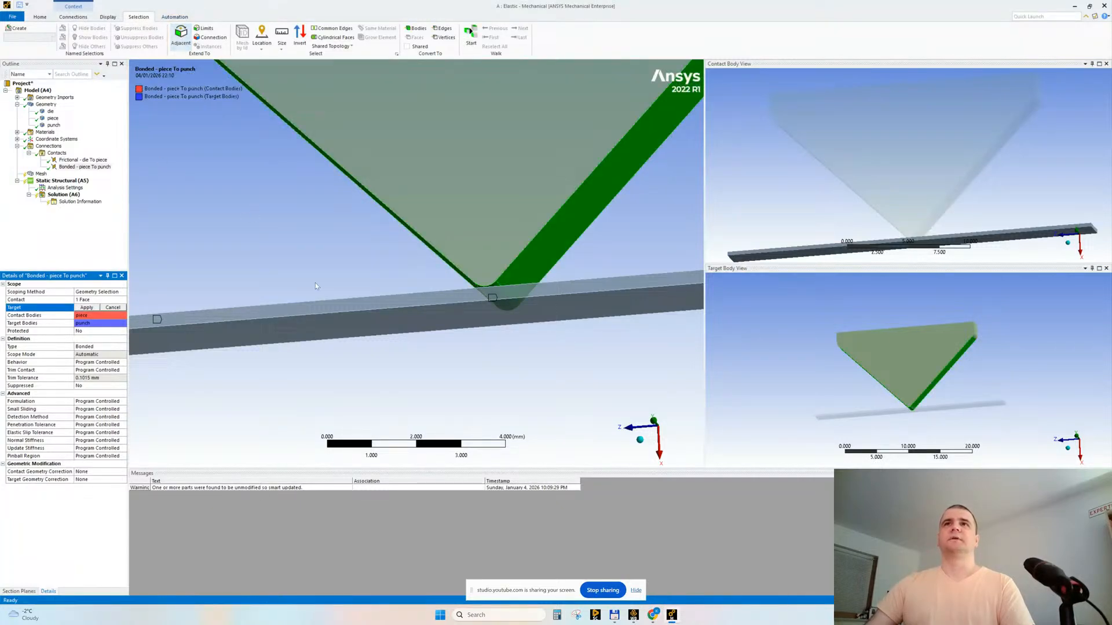
middle_click_drag(358, 294, 364, 345, "ctrl")
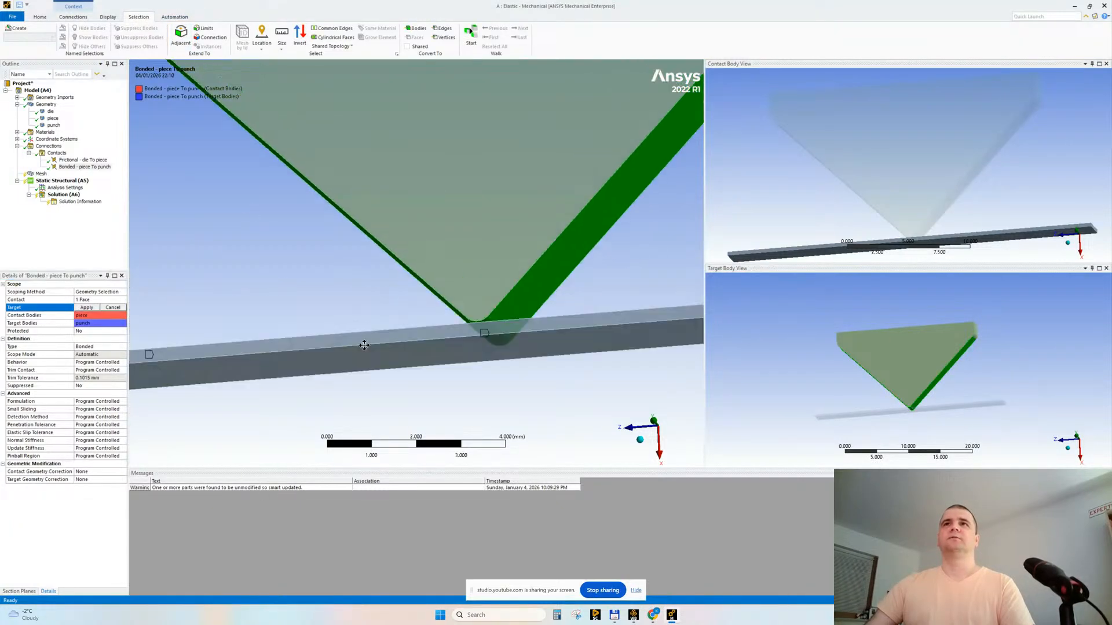
left_click(92, 311)
- Inspect the punch's side and upper corner faces, and reopen the target face selection of the piece-to-punch contact for editing
middle_click_drag(297, 302, 315, 320, "ctrl")
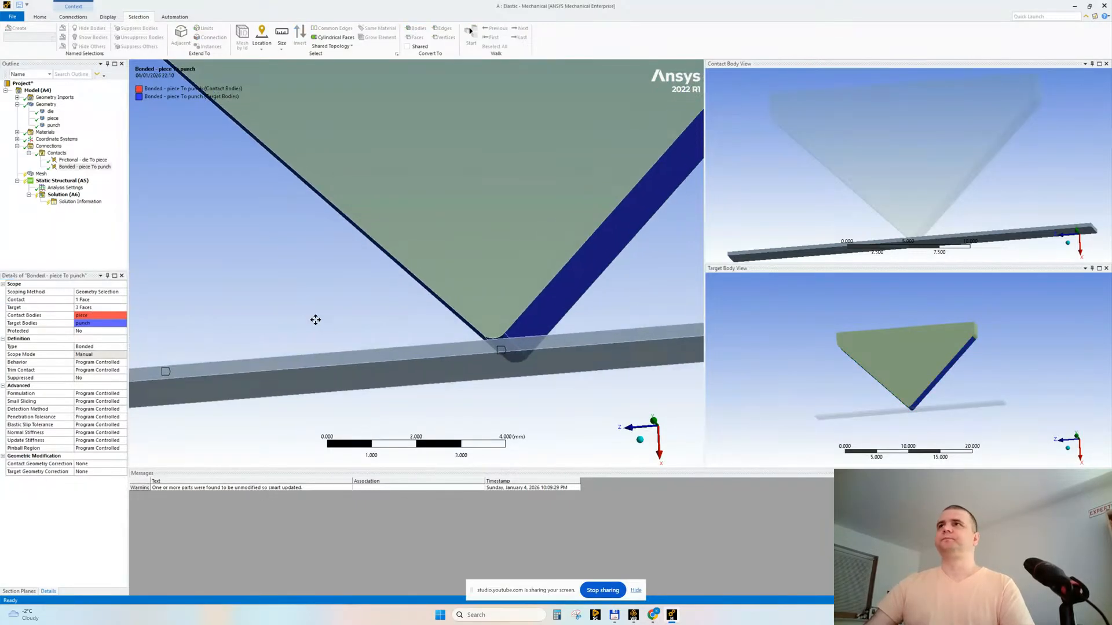
middle_click_drag(372, 284, 416, 239, "shift")
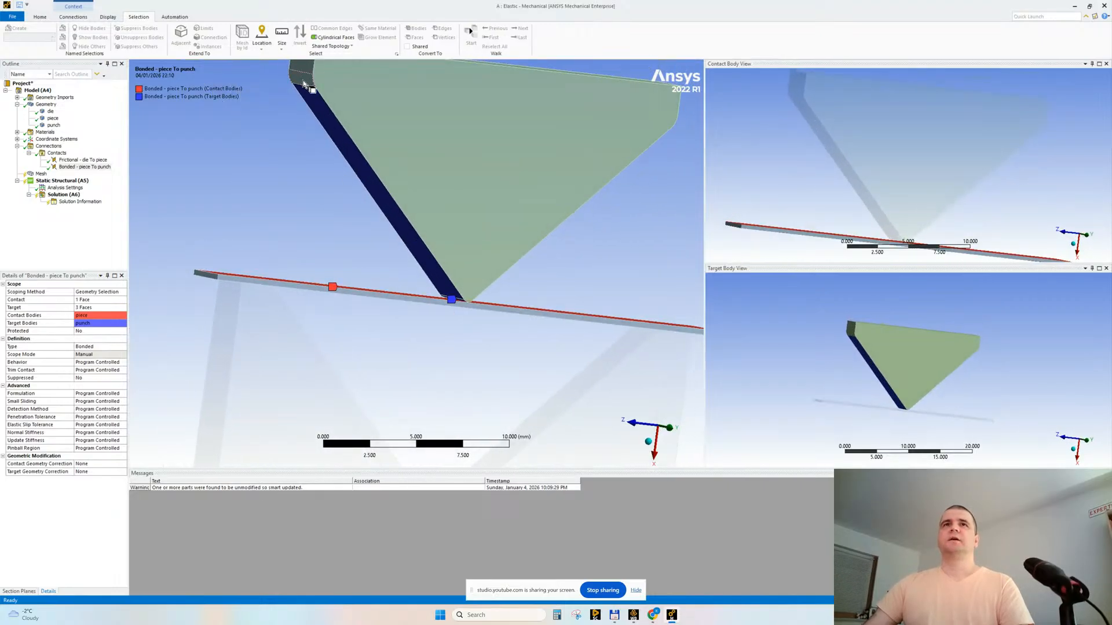
left_click(83, 308)
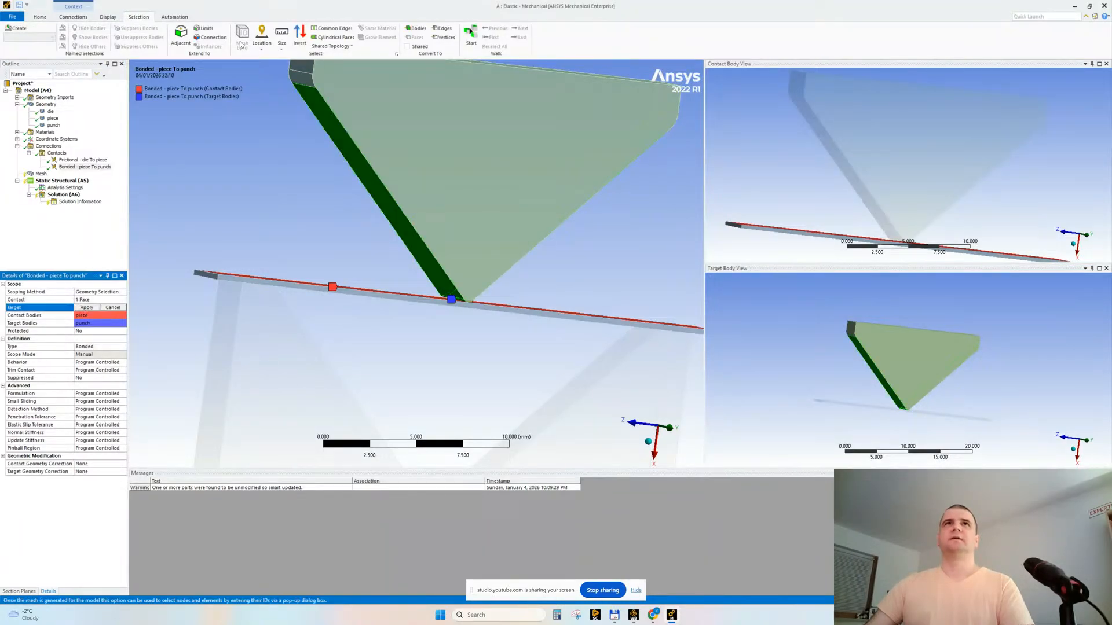
- Assign the selected punch faces as the target and make the piece-to-punch contact frictional with a coefficient of 0.1
left_click(88, 309)
middle_click_drag(398, 204, 307, 213)
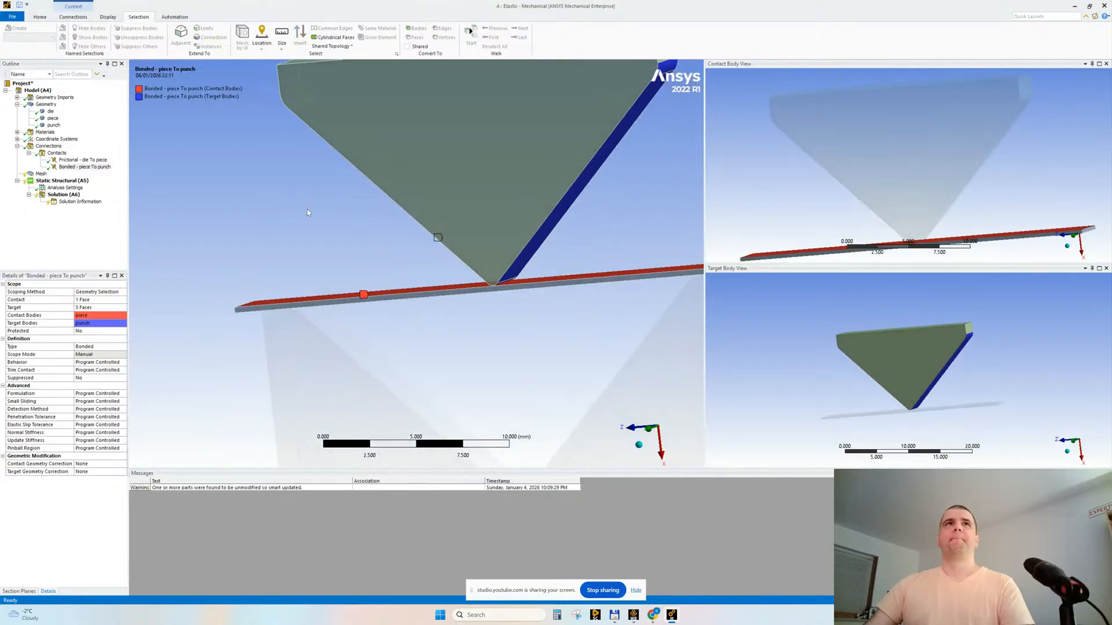
left_click(123, 347)
left_click(95, 376)
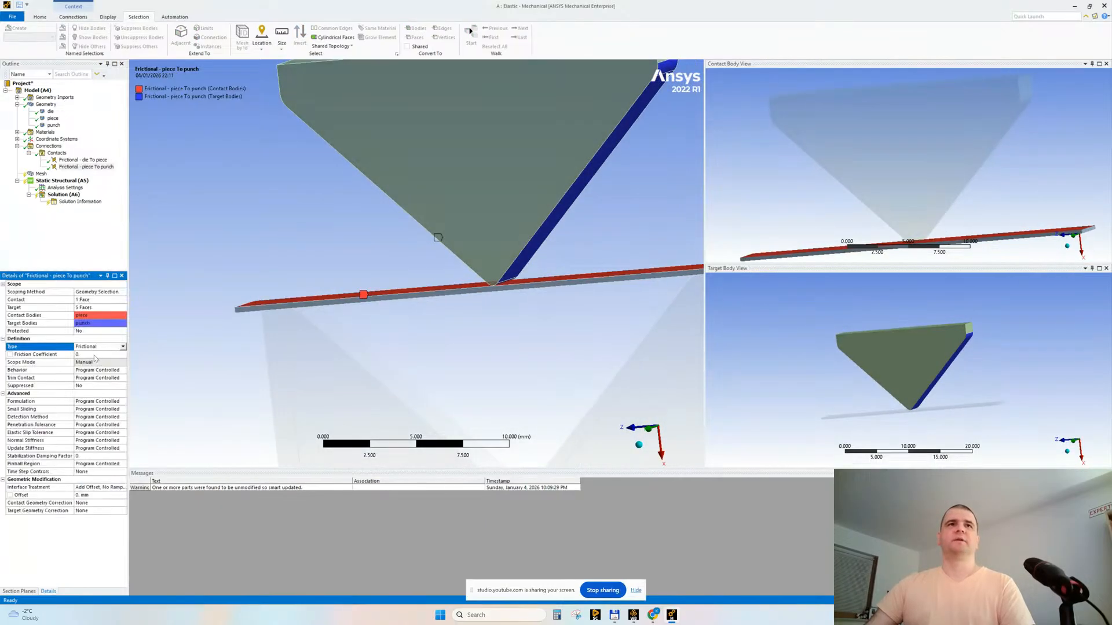
left_click(94, 354)
type("0.1")
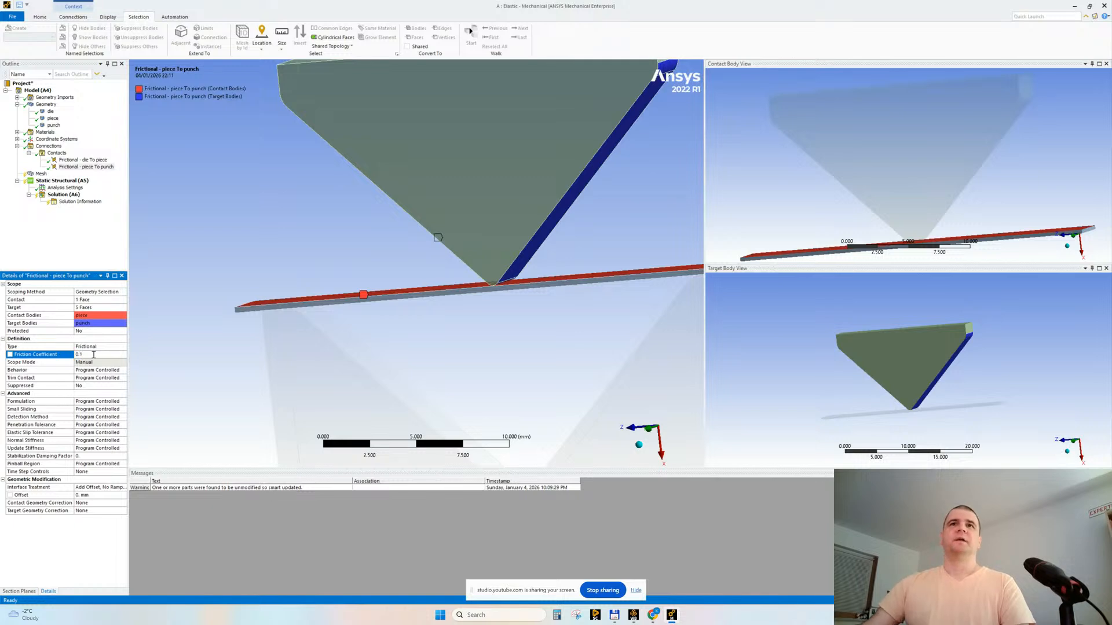
- Review the die-to-piece and piece-to-punch contact definitions and their highlighted faces
left_click(70, 160)
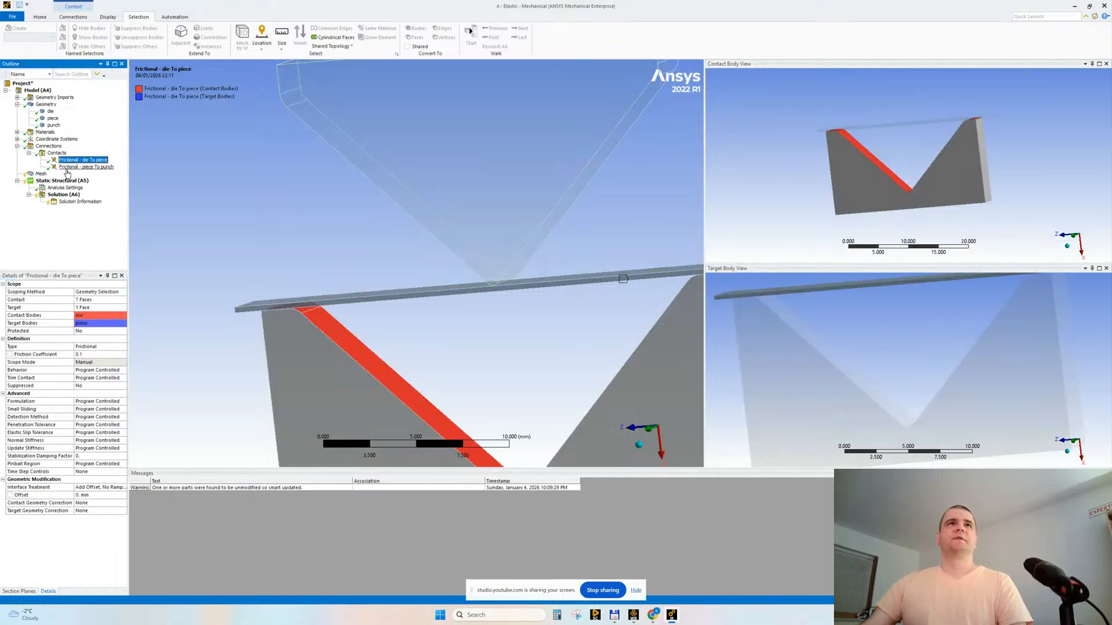
left_click(76, 168)
middle_click_drag(382, 273, 377, 260)
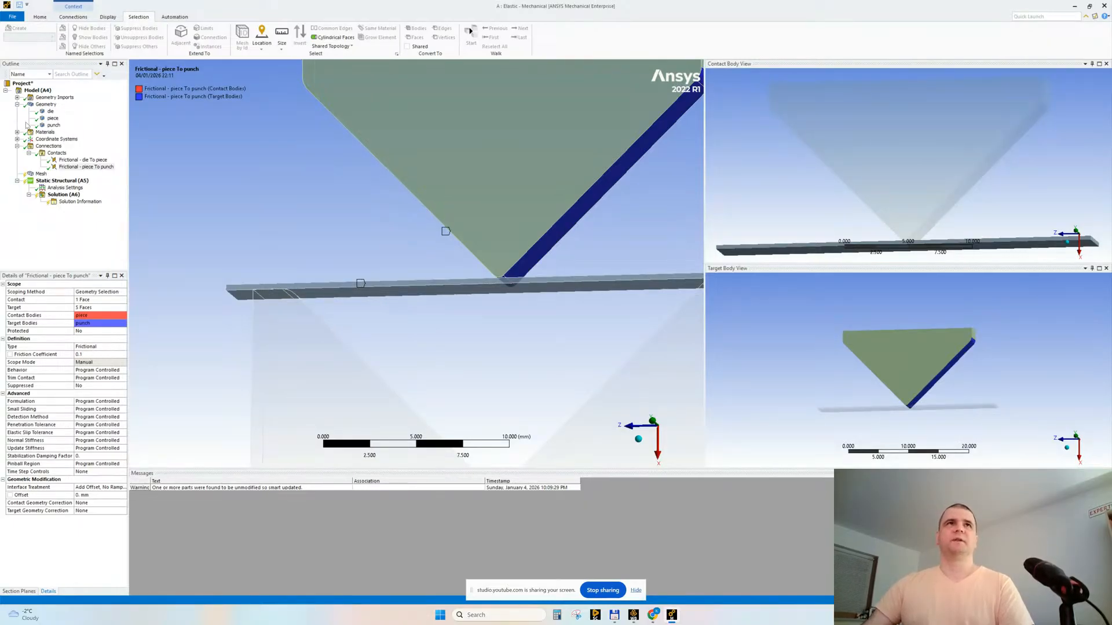
- Collapse the geometry and contact branches of the model tree and generate the default mesh
left_click(17, 104)
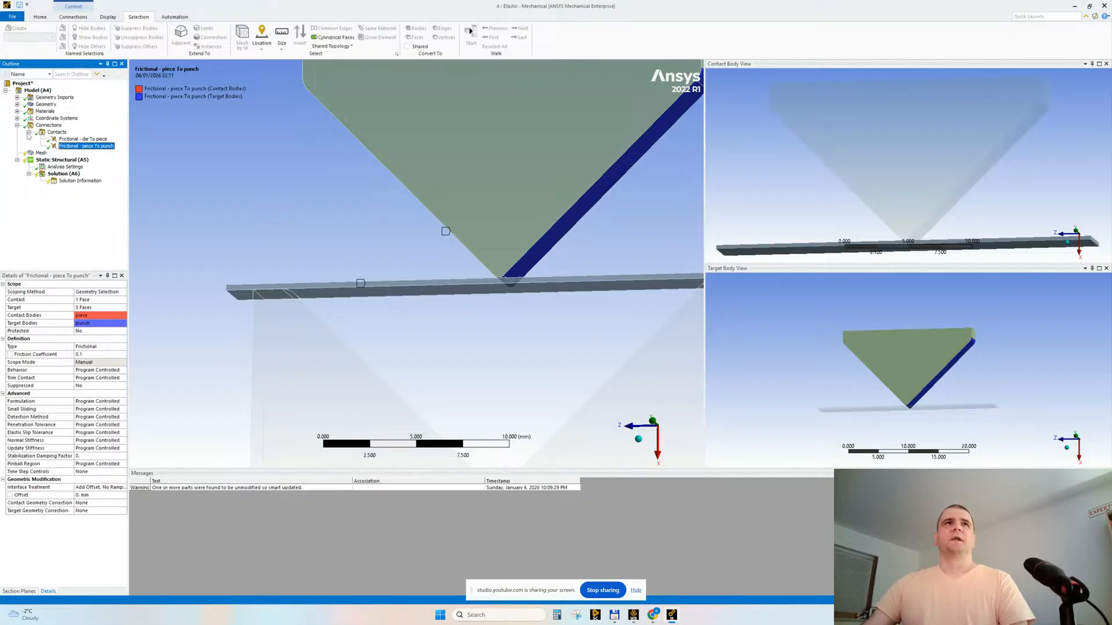
left_click(28, 133)
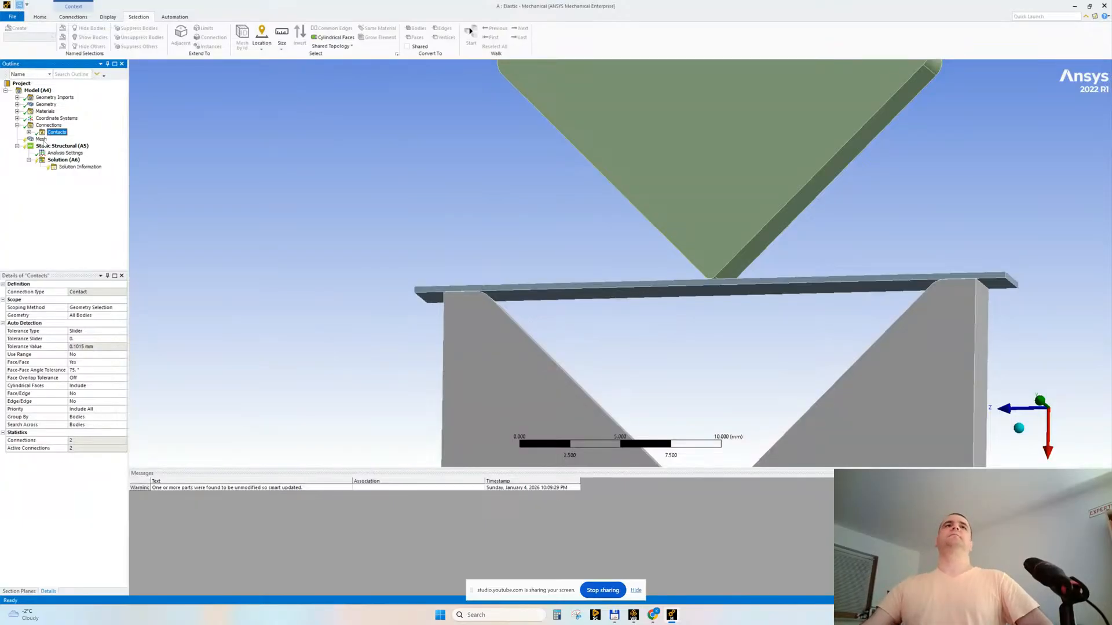
right_click(41, 139)
left_click(60, 164)
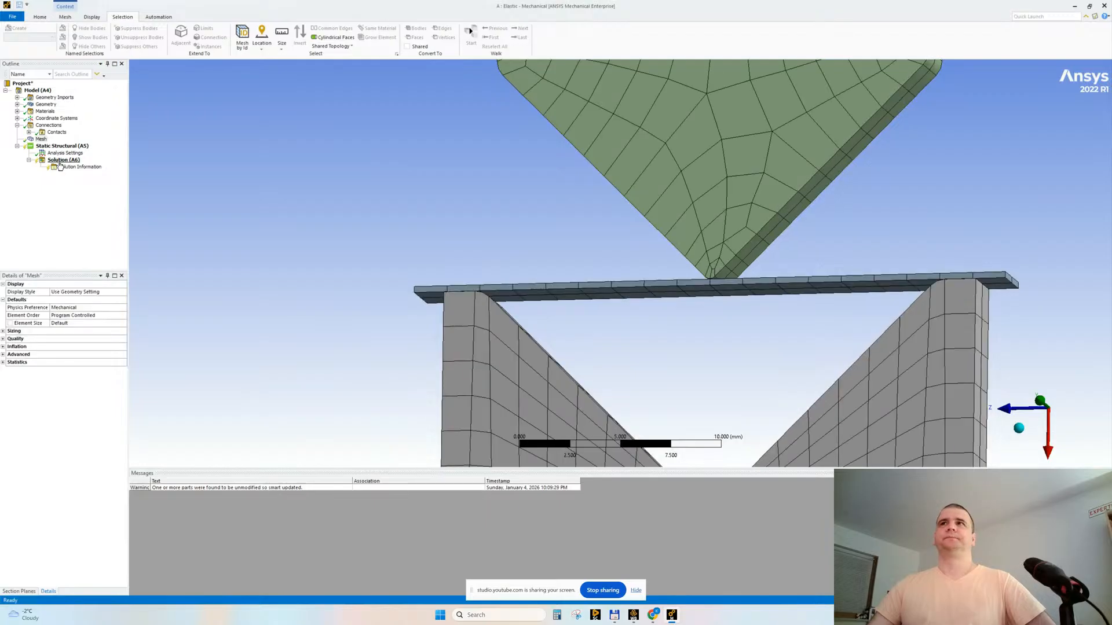
- Examine the generated mesh on the punch, piece and die from several angles in an enlarged graphics area
middle_click_drag(403, 221, 277, 236, "ctrl")
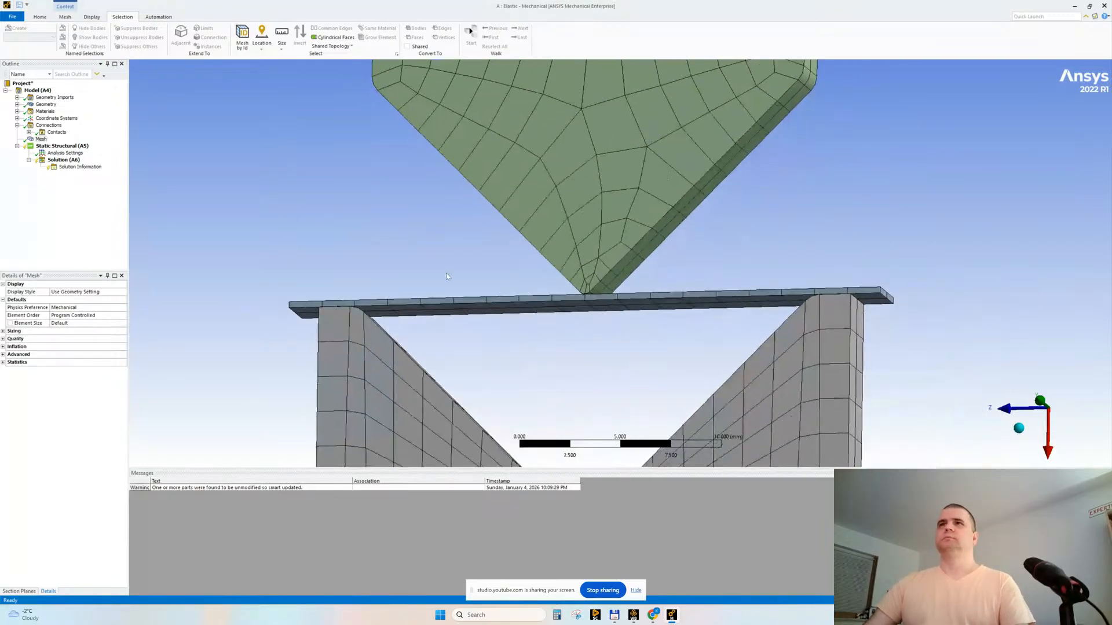
middle_click_drag(446, 277, 554, 440, "shift")
middle_click_drag(650, 307, 590, 323, "ctrl")
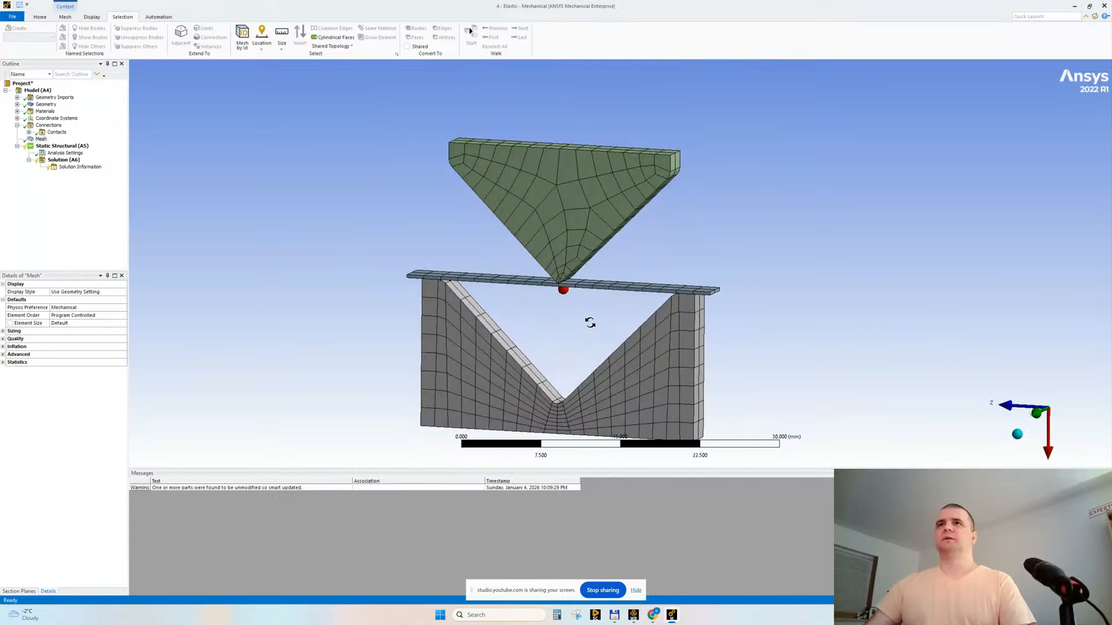
left_click_drag(452, 466, 450, 498)
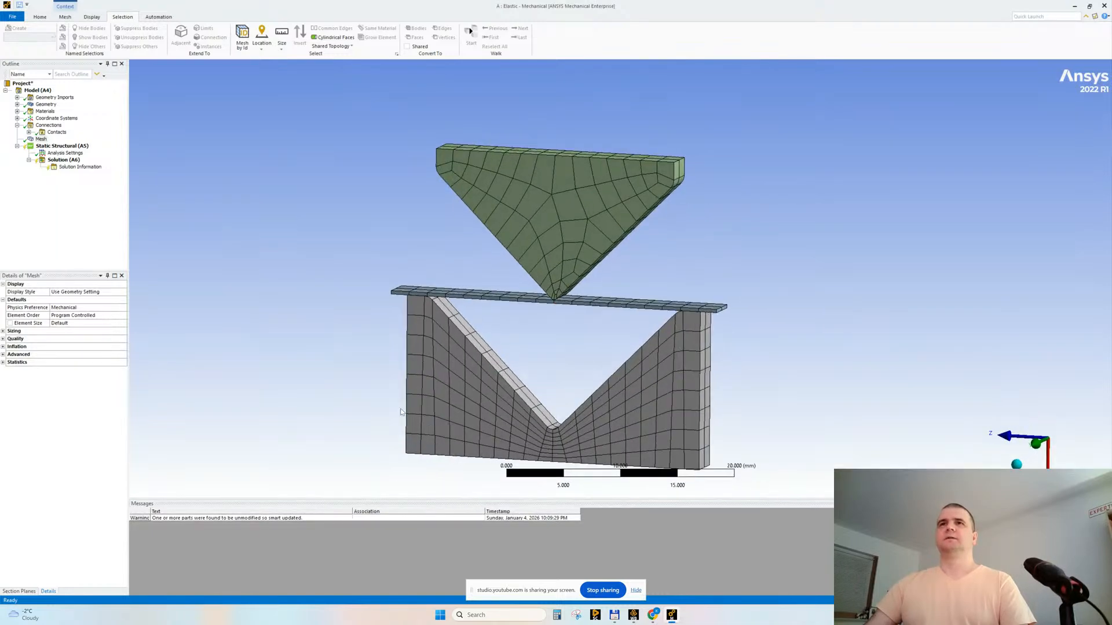
mouse_move(521, 367)
middle_mouse_down("ctrl")
mouse_move(519, 353)
mouse_move(505, 352)
mouse_move(496, 269)
mouse_move(509, 273)
mouse_move(523, 313)
middle_mouse_up("ctrl")
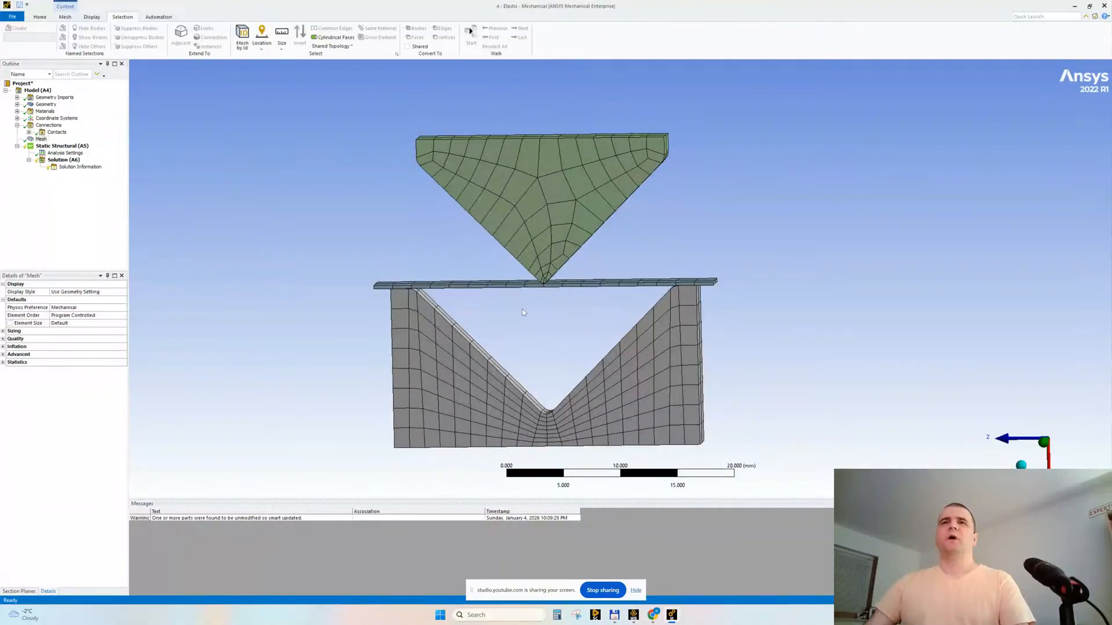
mouse_move(447, 311)
middle_mouse_down()
mouse_move(519, 328)
mouse_move(515, 304)
middle_mouse_up()
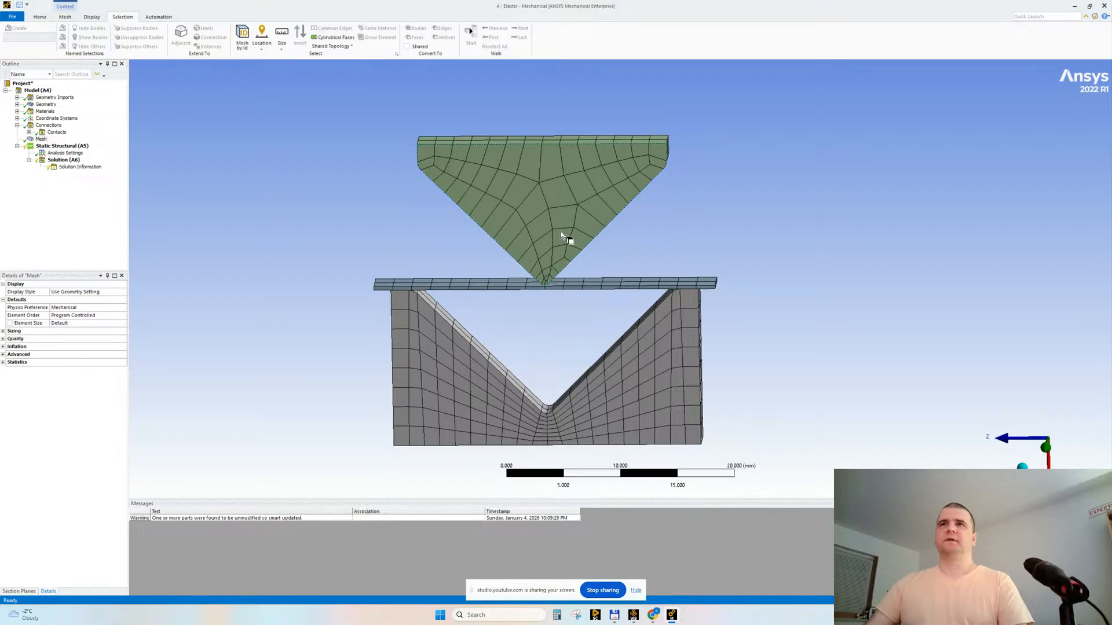
mouse_move(564, 282)
middle_mouse_down()
mouse_move(534, 262)
mouse_move(566, 226)
mouse_move(587, 290)
middle_mouse_up()
- Add a mesh method scoped to all three bodies and change it from automatic to the patch conforming method
left_click(41, 139)
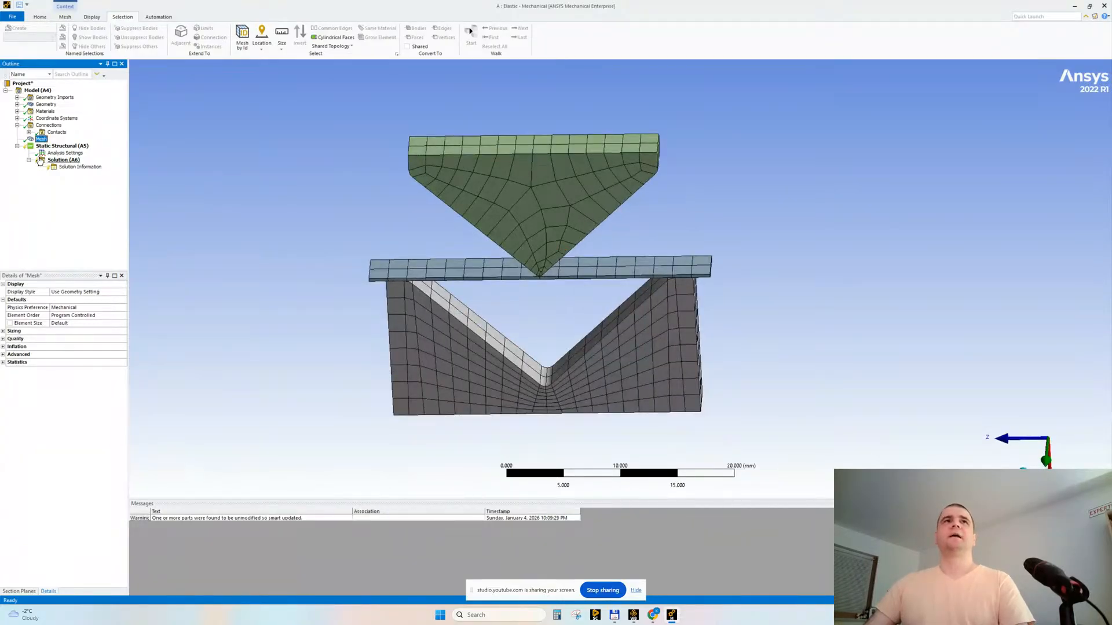
left_click(66, 18)
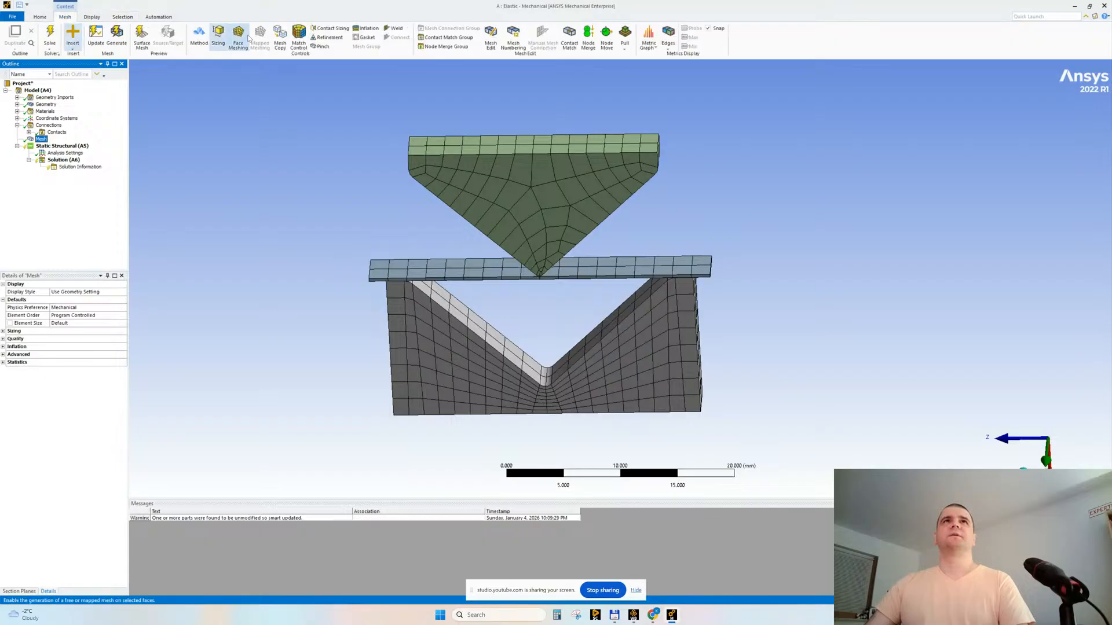
left_click(198, 35)
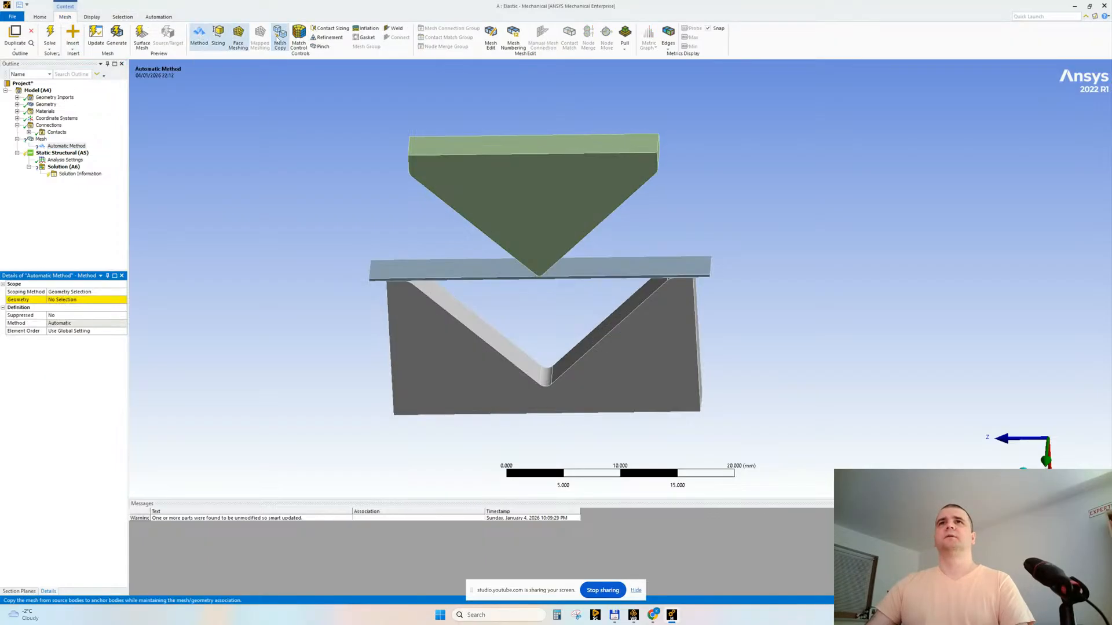
left_click(461, 178)
key("ctrl+a")
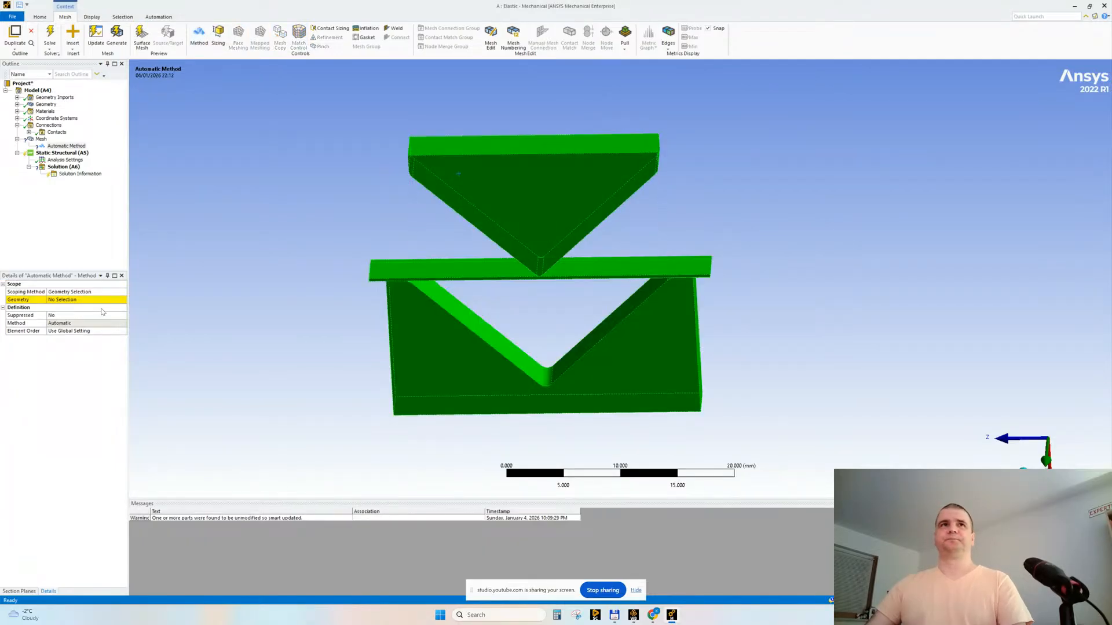
left_click(55, 301)
left_click(57, 300)
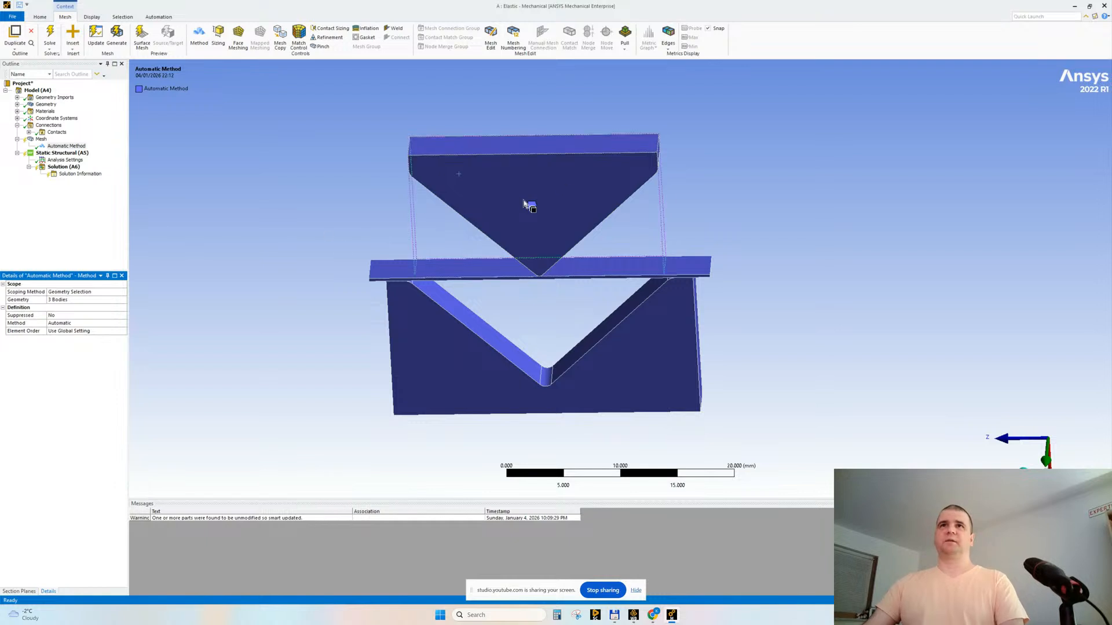
double_click(88, 323)
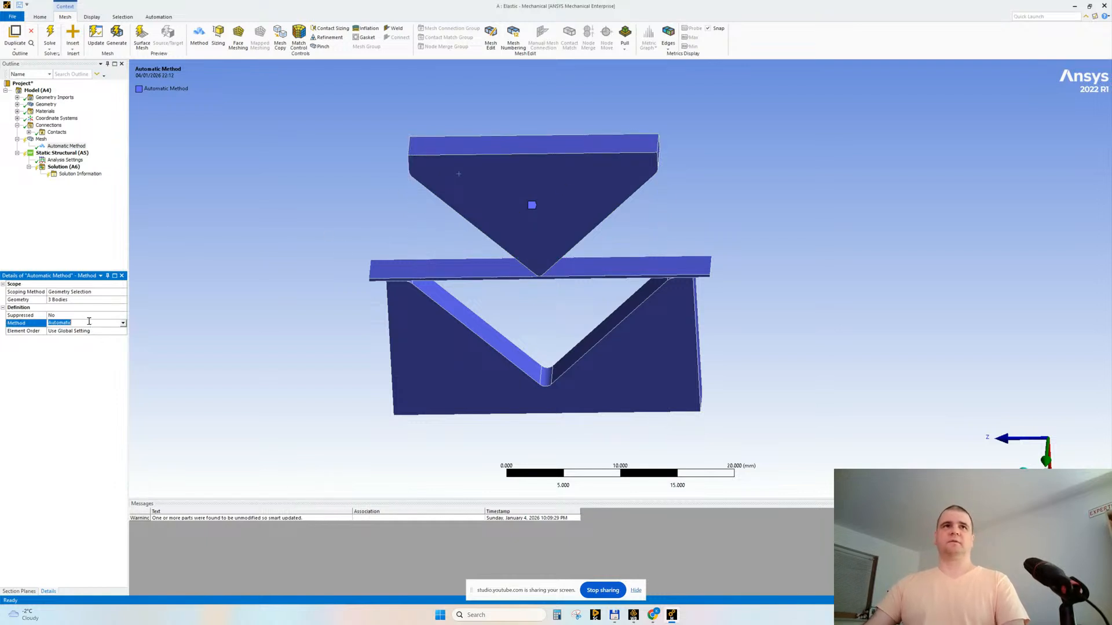
- Add a body sizing control on the piece with an element size of 0.7 mm
left_click(41, 139)
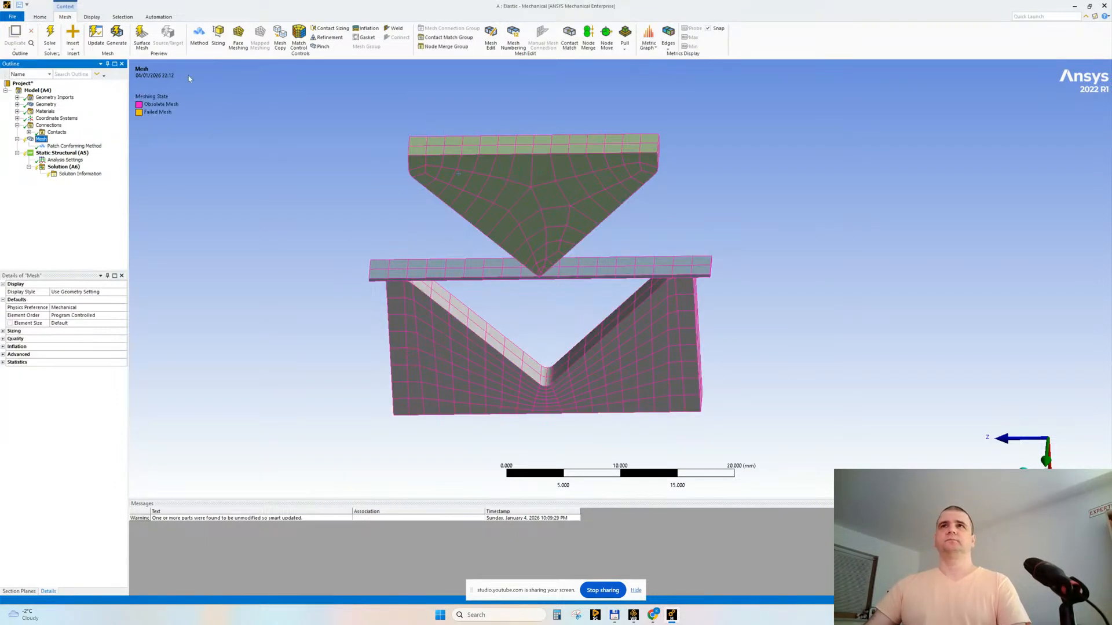
left_click(473, 269)
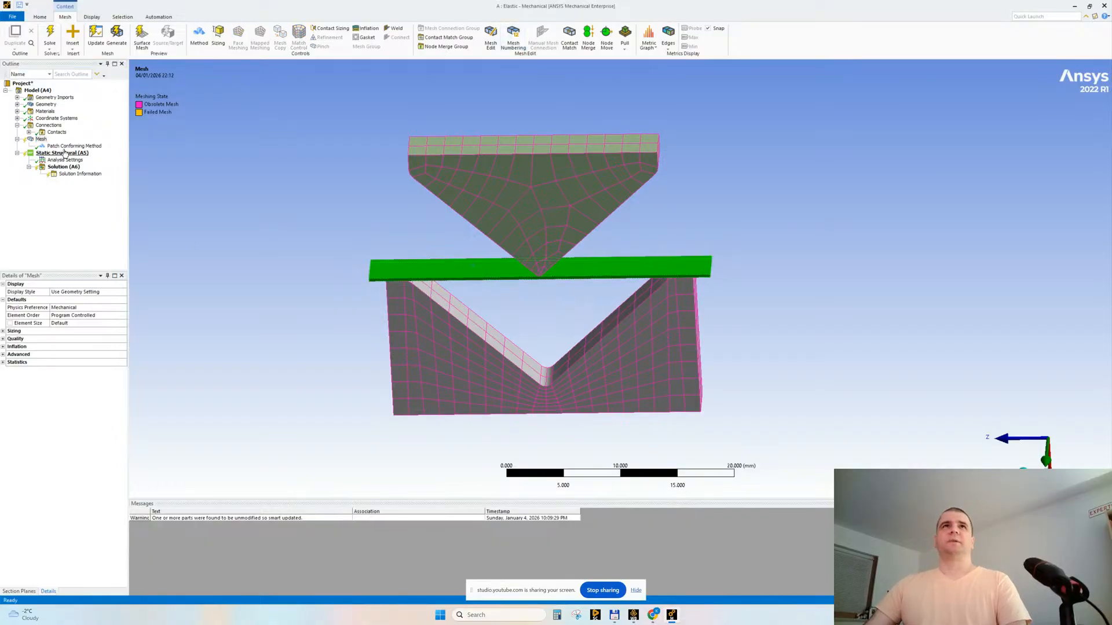
left_click(432, 284)
left_click(218, 34)
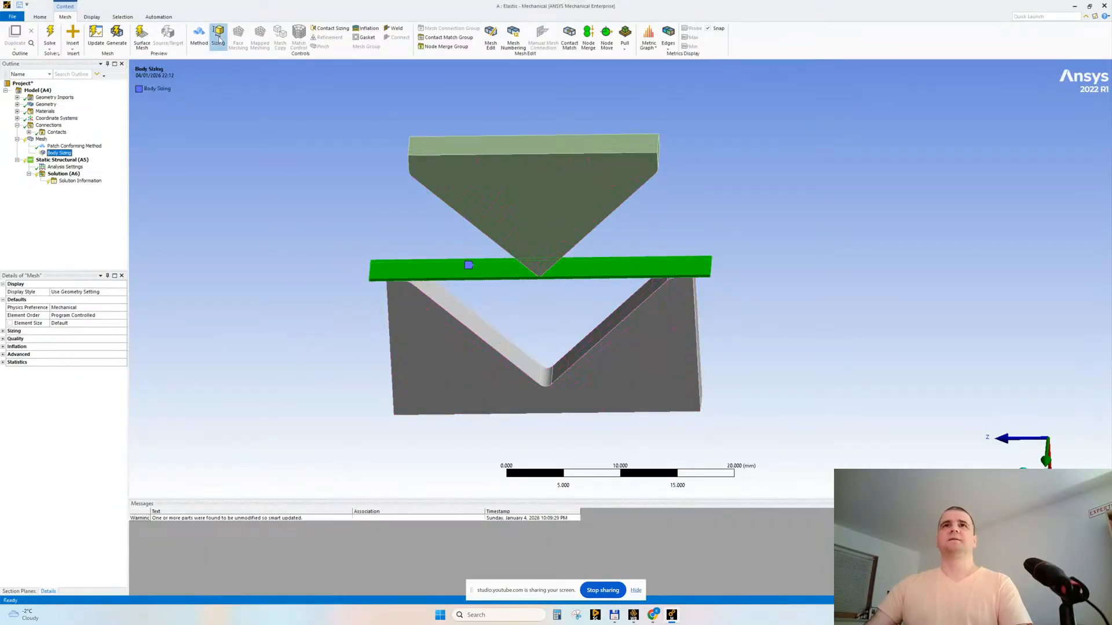
scroll(463, 283, "up", 5)
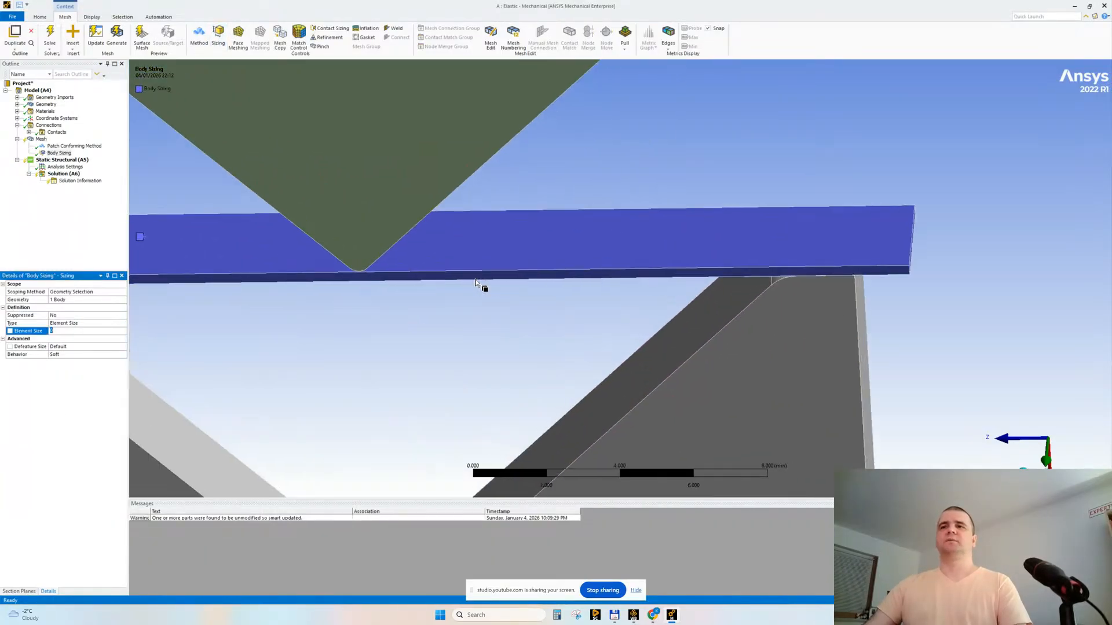
scroll(484, 288, "down", 3)
type("0.7")
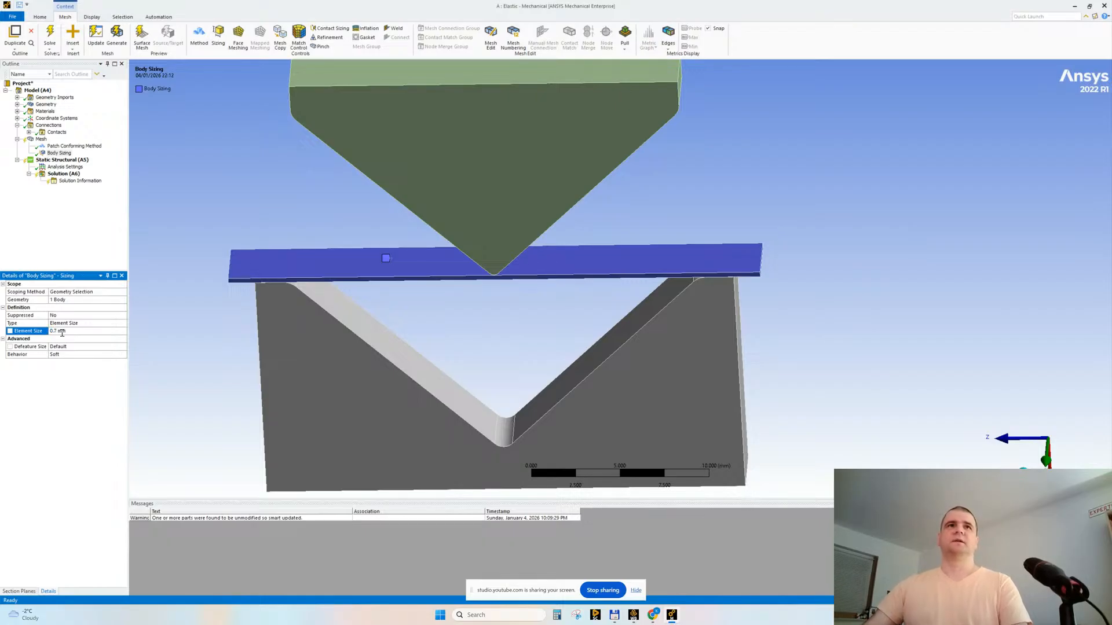
- Examine the thickness and width of the piece up close at its end resting on the die
middle_click_drag(319, 231, 361, 253, "ctrl")
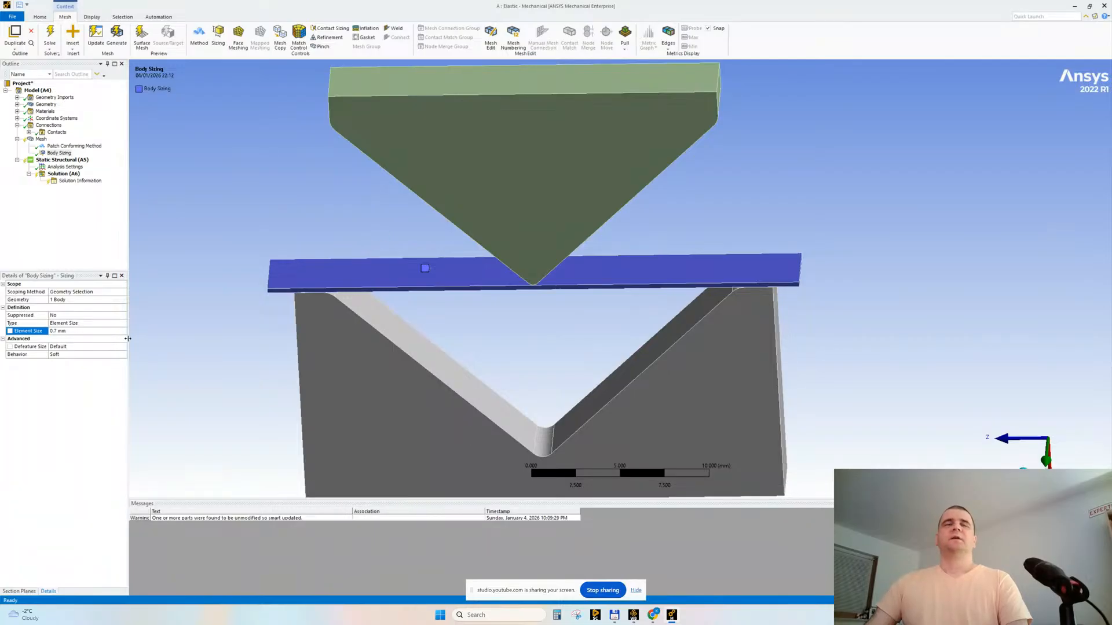
scroll(352, 274, "up", 3)
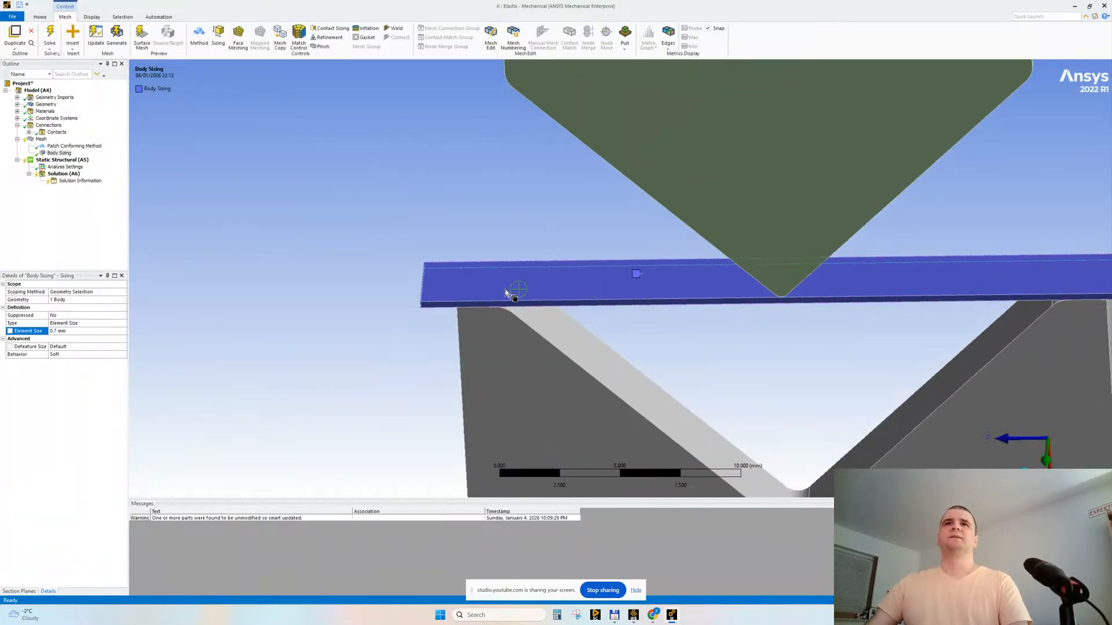
scroll(505, 290, "up", 3)
middle_click_drag(361, 321, 377, 287)
scroll(335, 330, "up", 1)
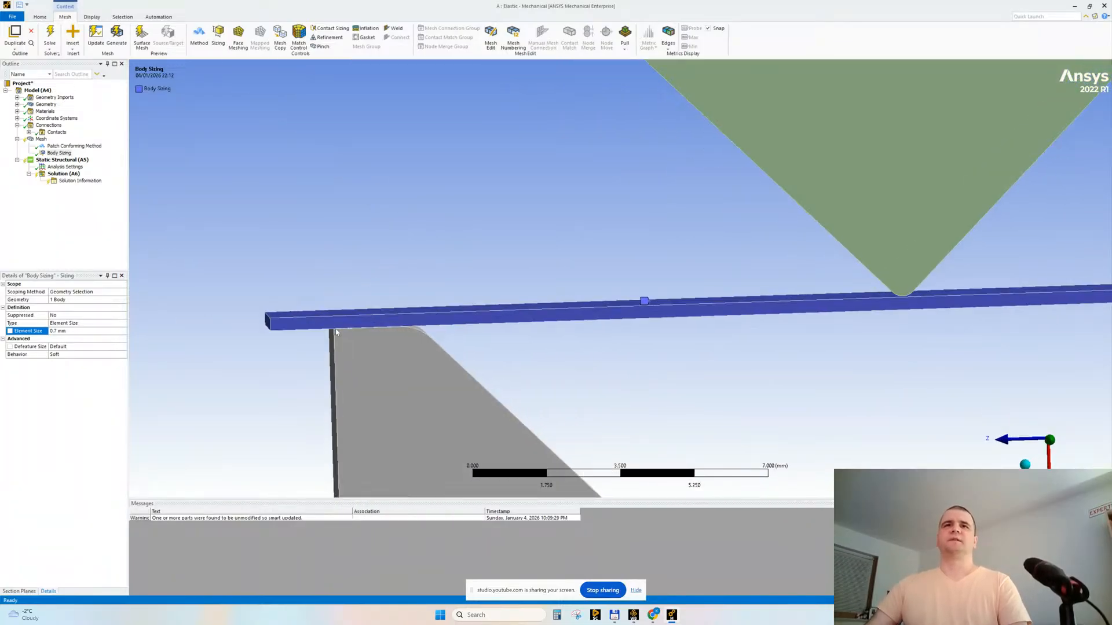
scroll(342, 339, "up", 4)
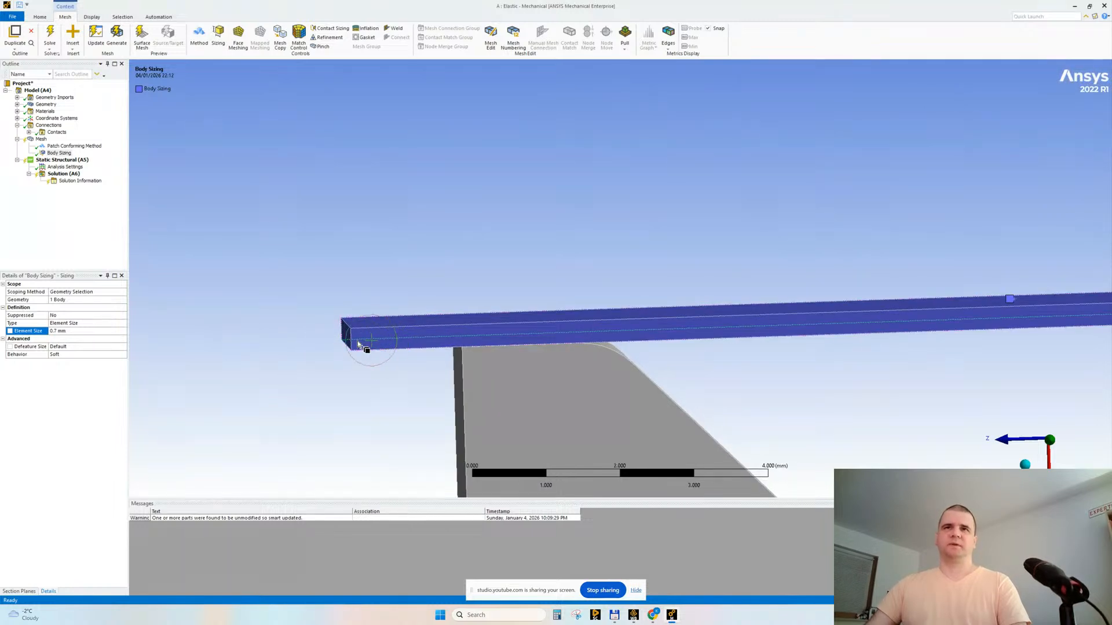
middle_click_drag(359, 344, 295, 338)
middle_click_drag(281, 332, 280, 339)
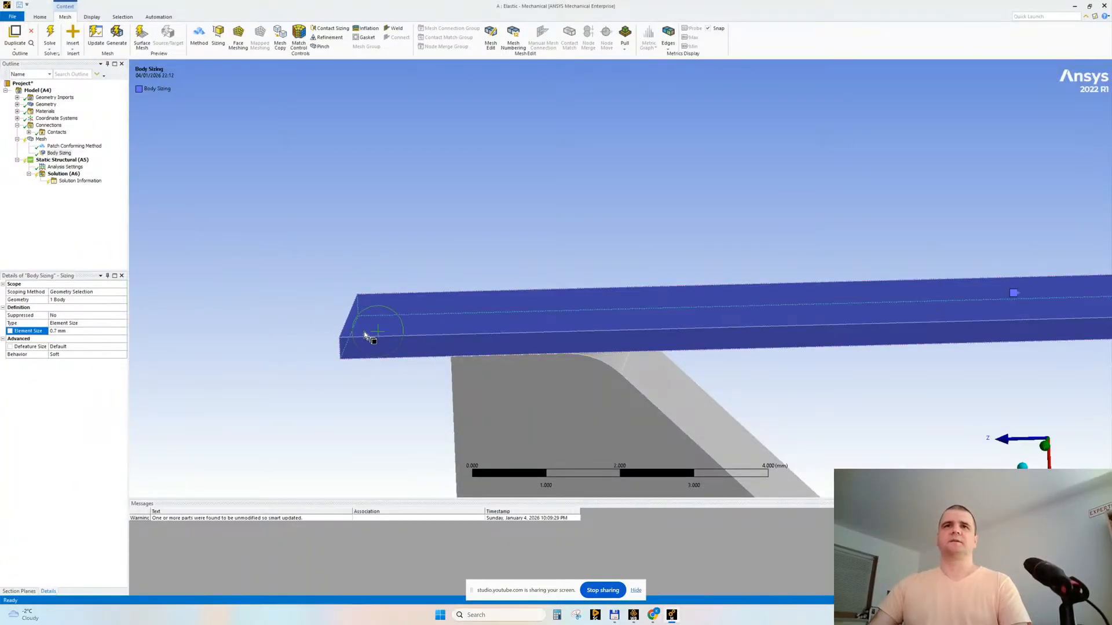
middle_click_drag(625, 318, 569, 293, "ctrl")
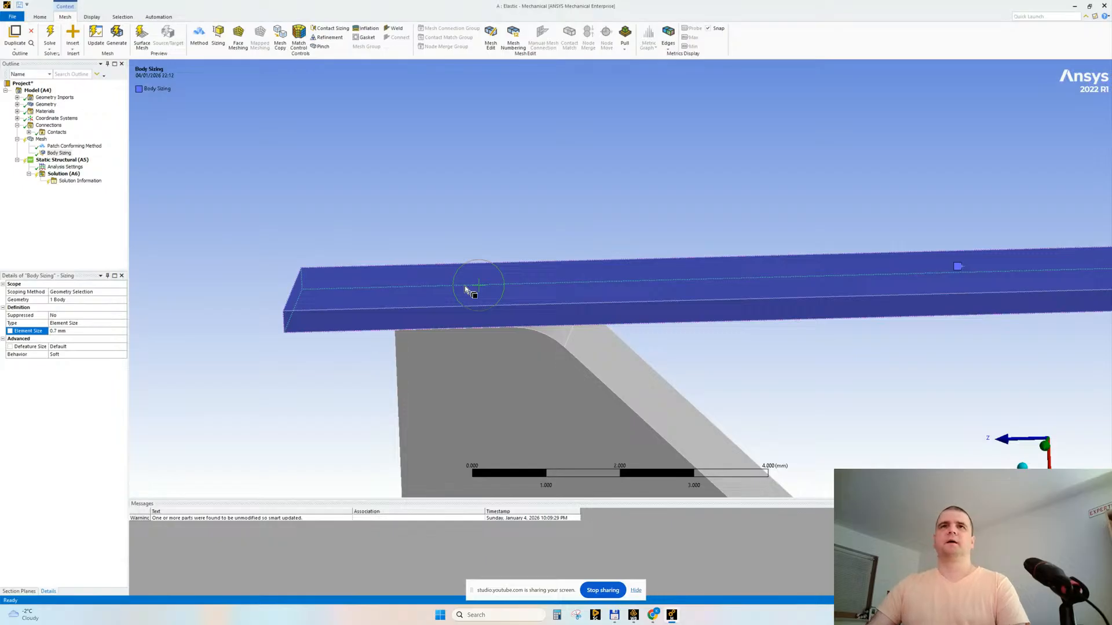
- Rename the piece's body sizing control based on its definition
right_click(53, 155)
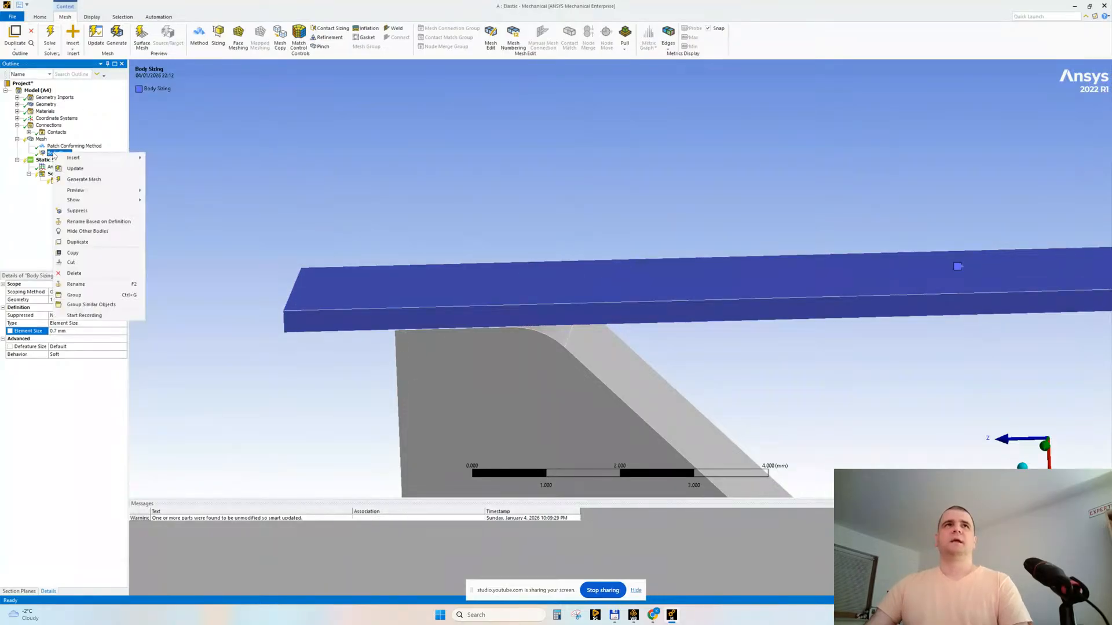
left_click(104, 222)
- Add a body sizing control on the punch and die with an element size of 1.5 mm
middle_click_drag(449, 275, 376, 230, "ctrl")
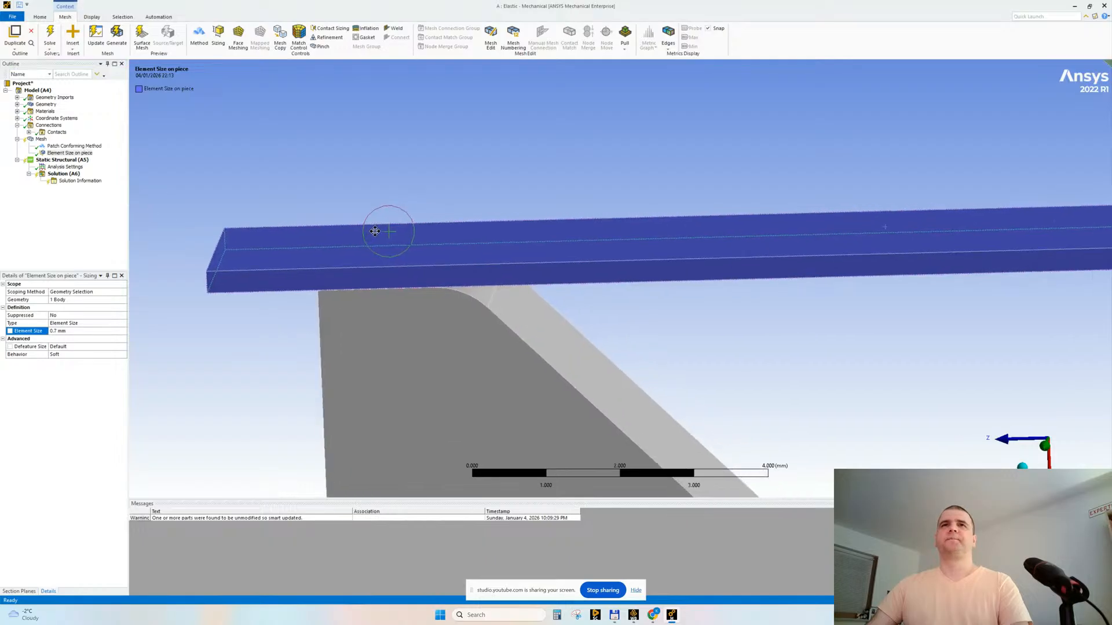
middle_click_drag(485, 293, 686, 498, "shift")
middle_click_drag(767, 265, 467, 301, "ctrl")
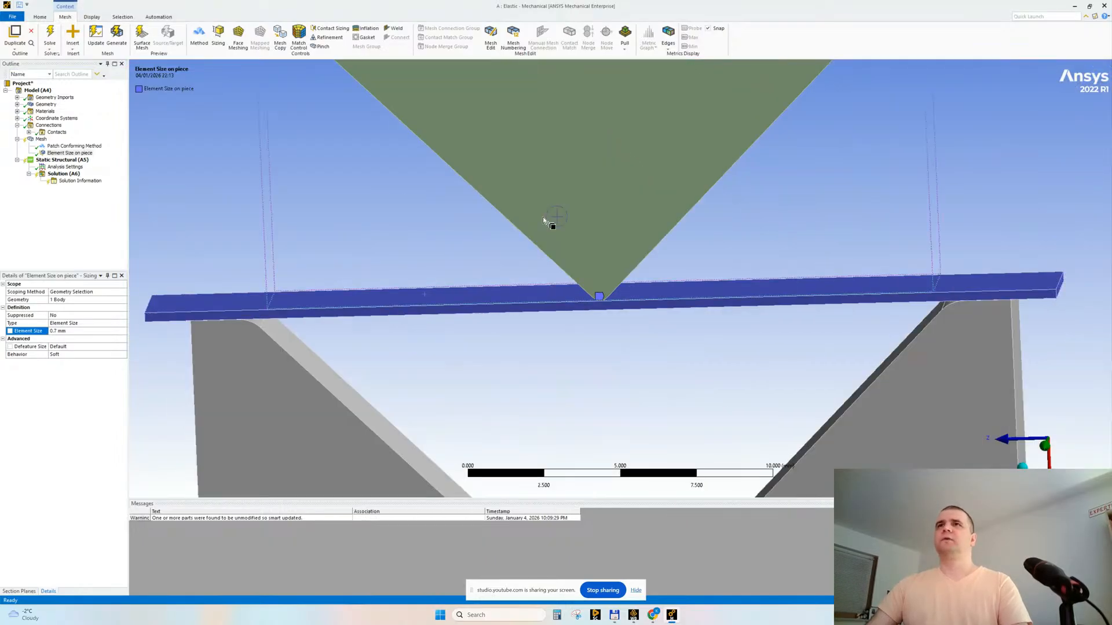
left_click(550, 168)
left_click(259, 383, "ctrl")
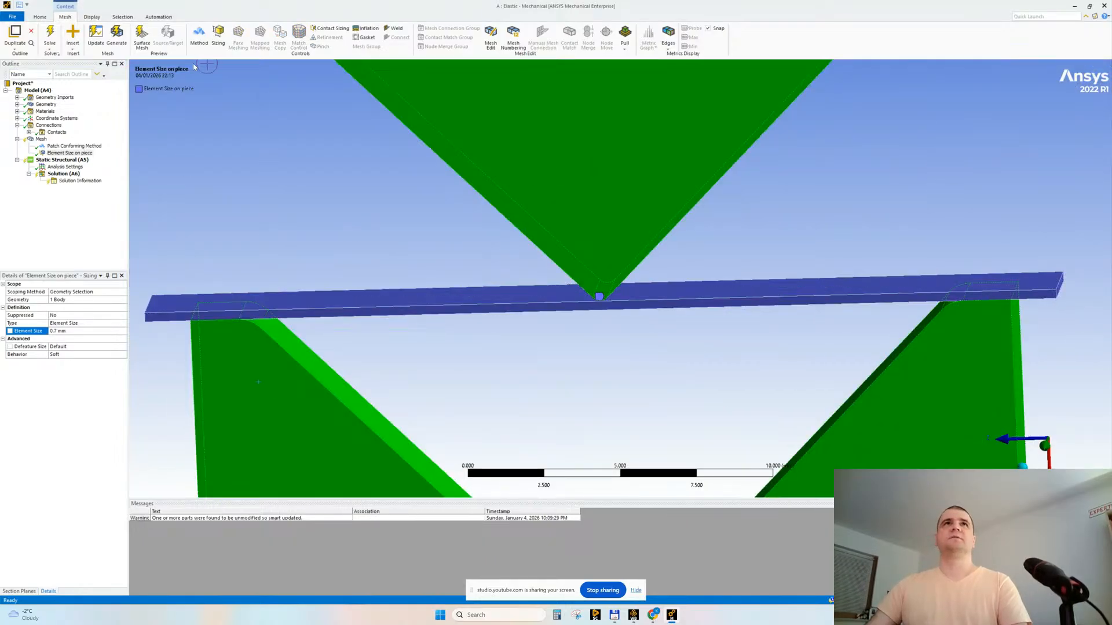
left_click(217, 35)
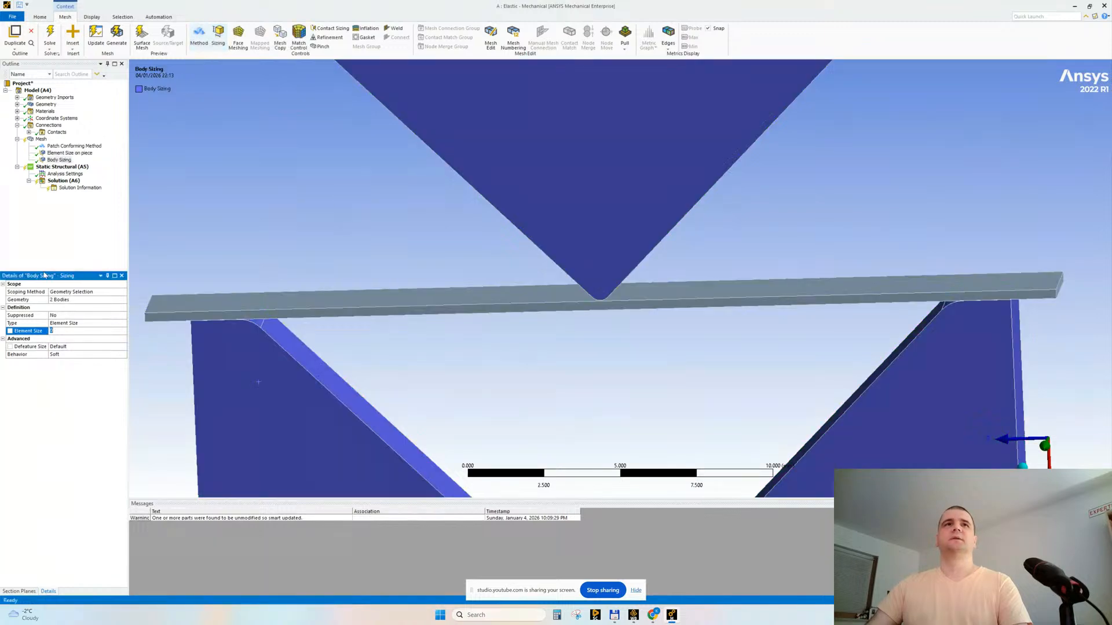
left_click(80, 339)
left_click(76, 330)
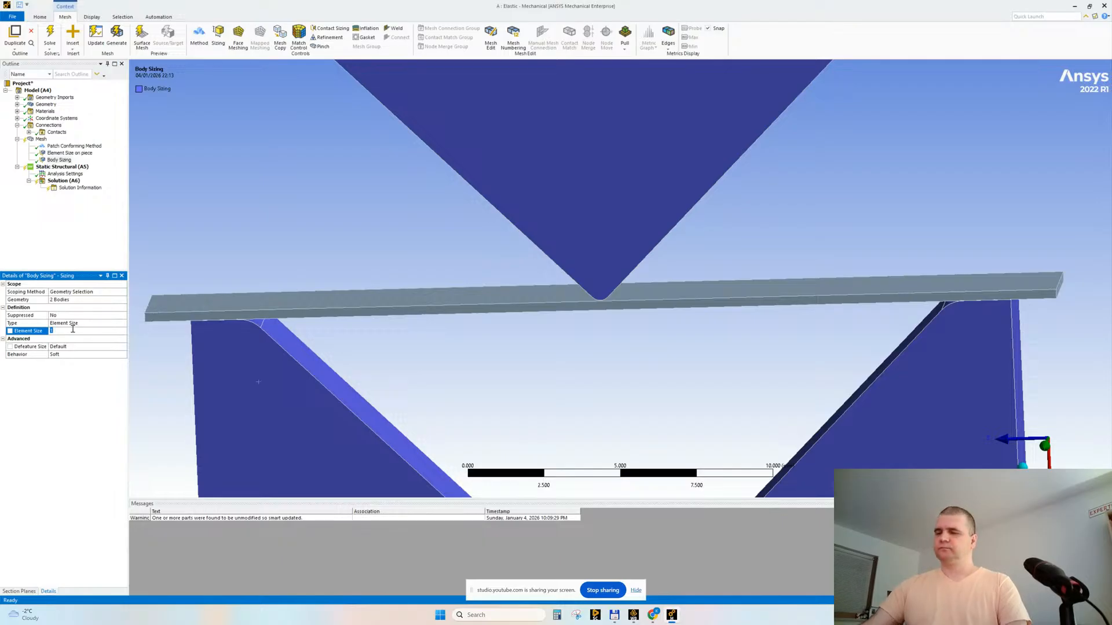
type("1.5")
key("Return")
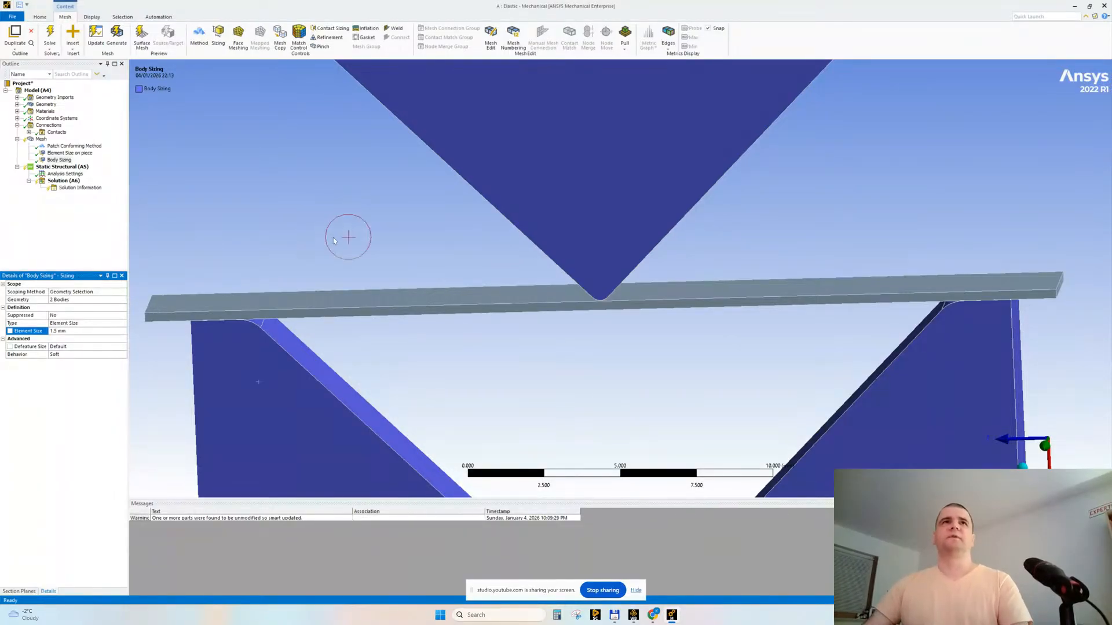
- Insert another mesh sizing control and set the selection filter to faces
middle_click_drag(375, 253, 419, 233, "shift")
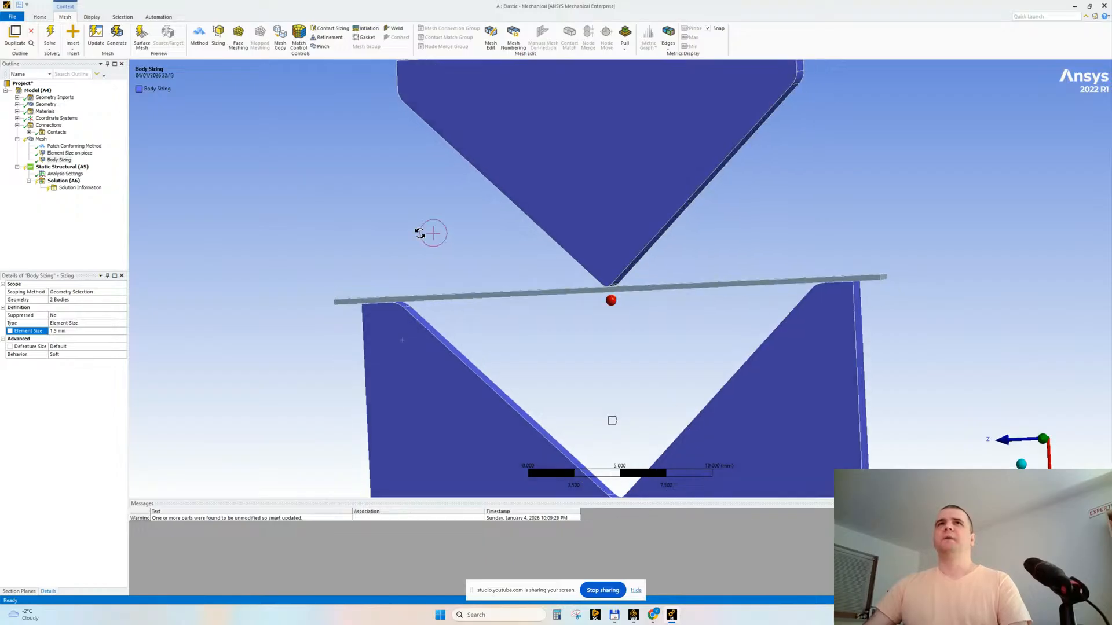
middle_click_drag(314, 198, 289, 173)
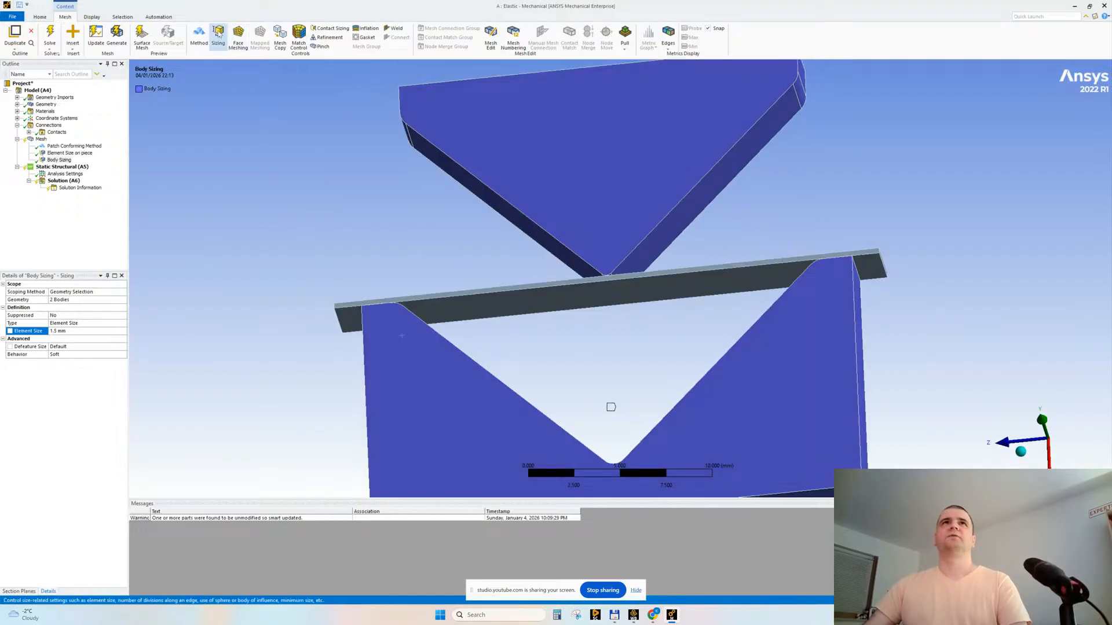
left_click(219, 34)
middle_click_drag(471, 191, 492, 201)
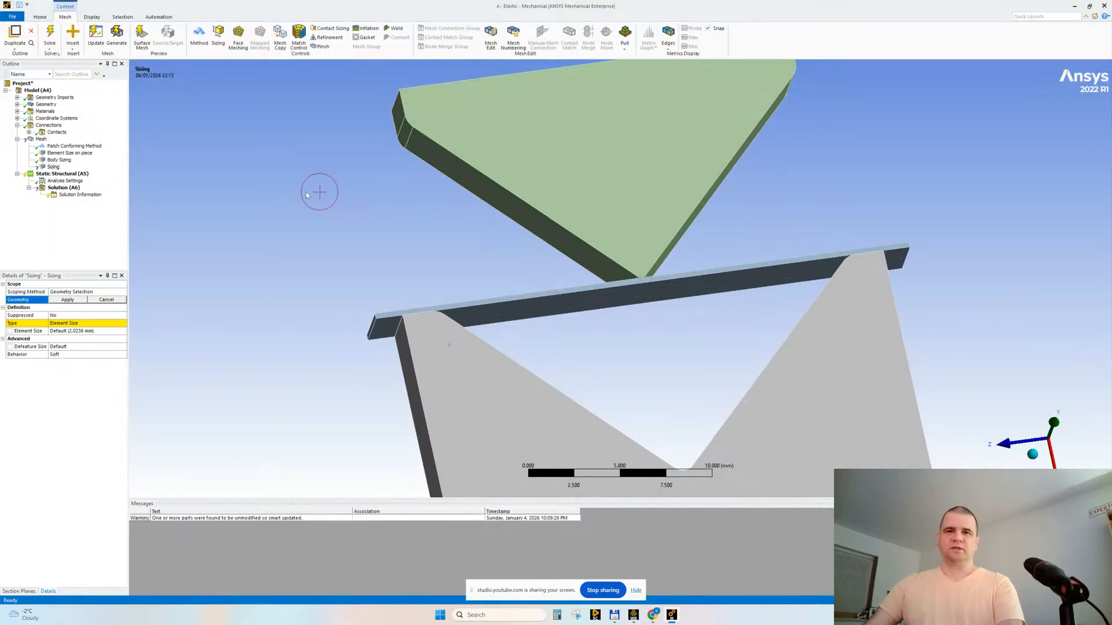
right_click(266, 186)
mouse_move(348, 283)
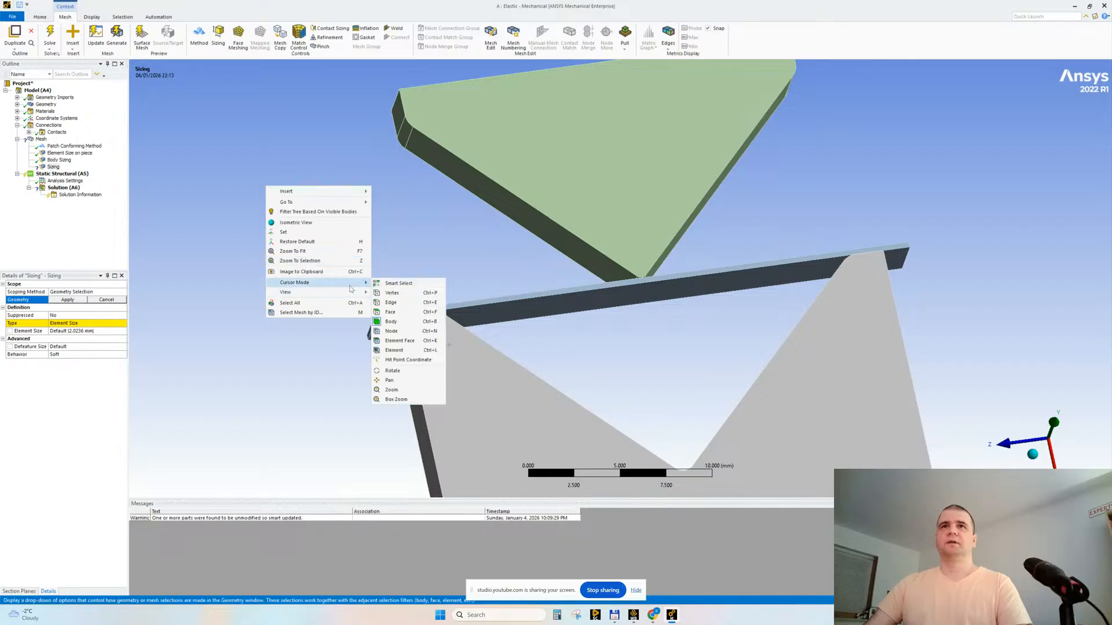
left_click(415, 313)
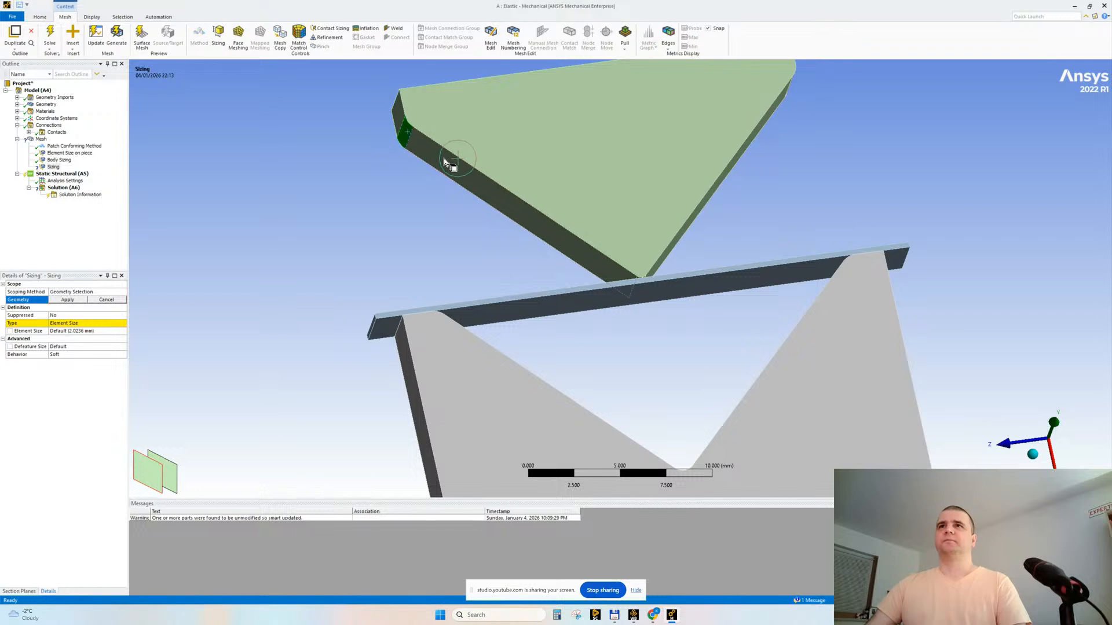
- Hide the piece body to expose the working faces of the punch and die
left_click(517, 311)
right_click(289, 219)
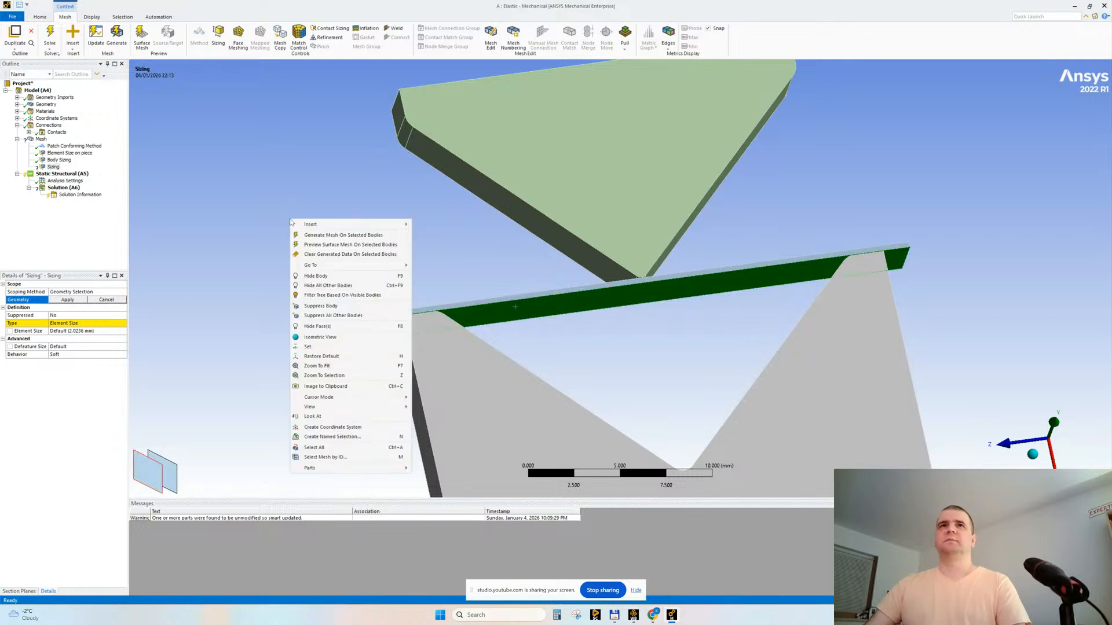
left_click(317, 278)
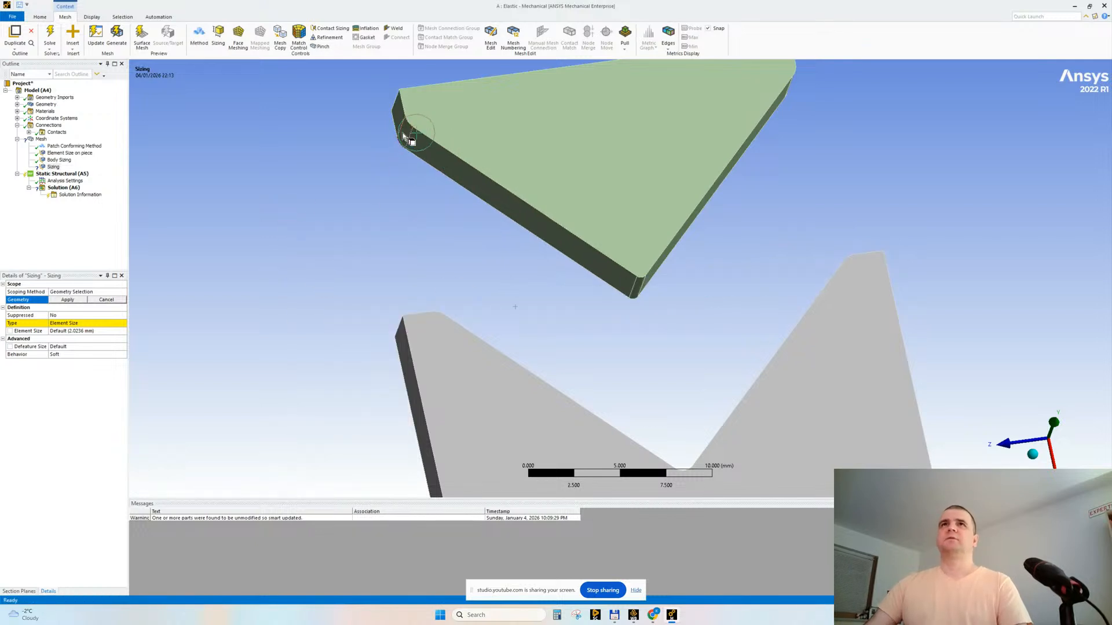
- Scope the new sizing to eight faces: the sloped faces and adjoining rounded corners of the punch and die
left_click(445, 161)
middle_click_drag(667, 255, 642, 285)
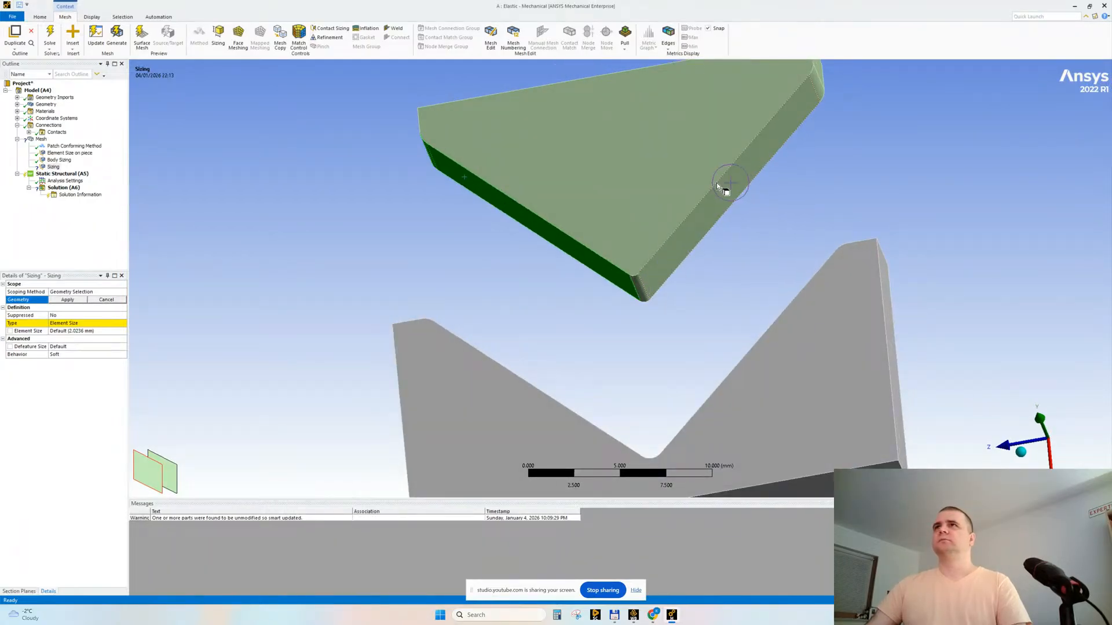
left_click(741, 190, "ctrl")
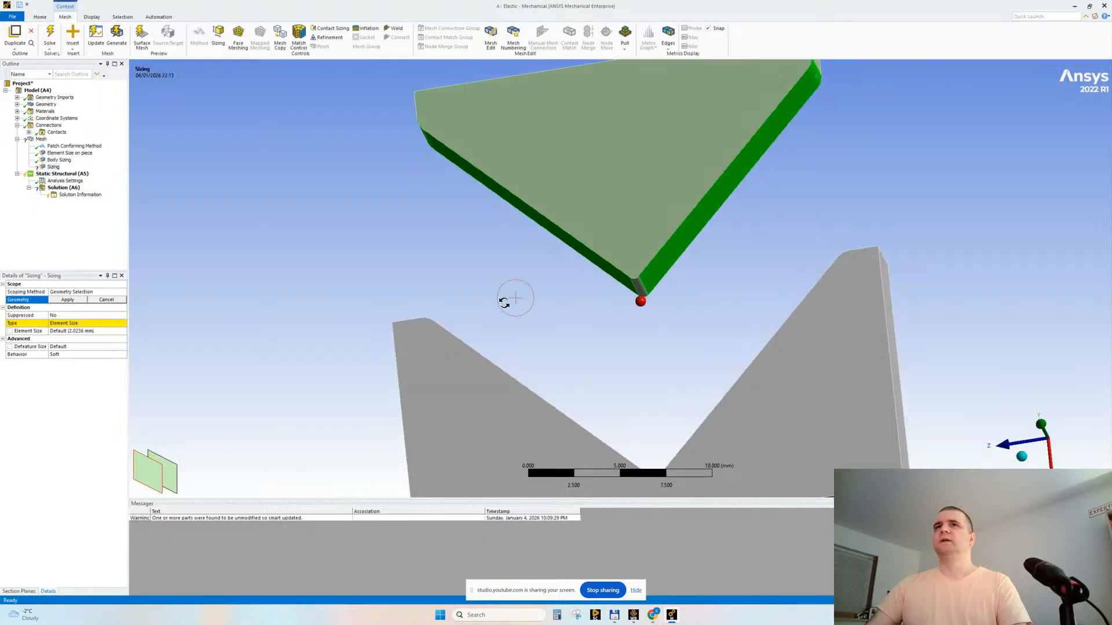
middle_click_drag(508, 300, 504, 350)
left_click(466, 340, "ctrl")
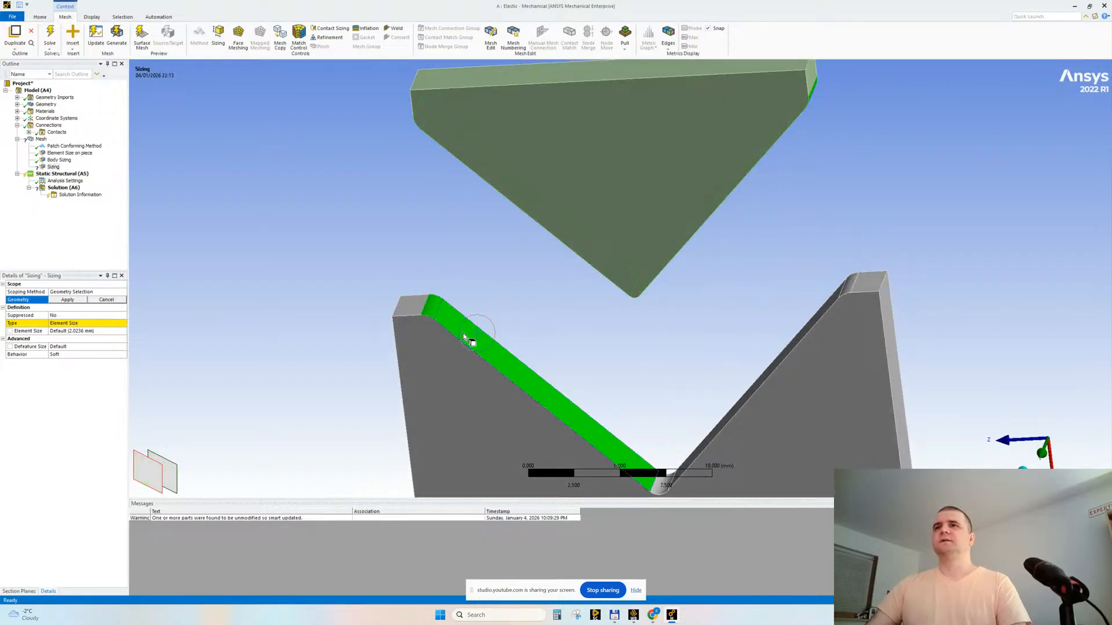
middle_click_drag(706, 370, 776, 353)
left_click(837, 291, "ctrl")
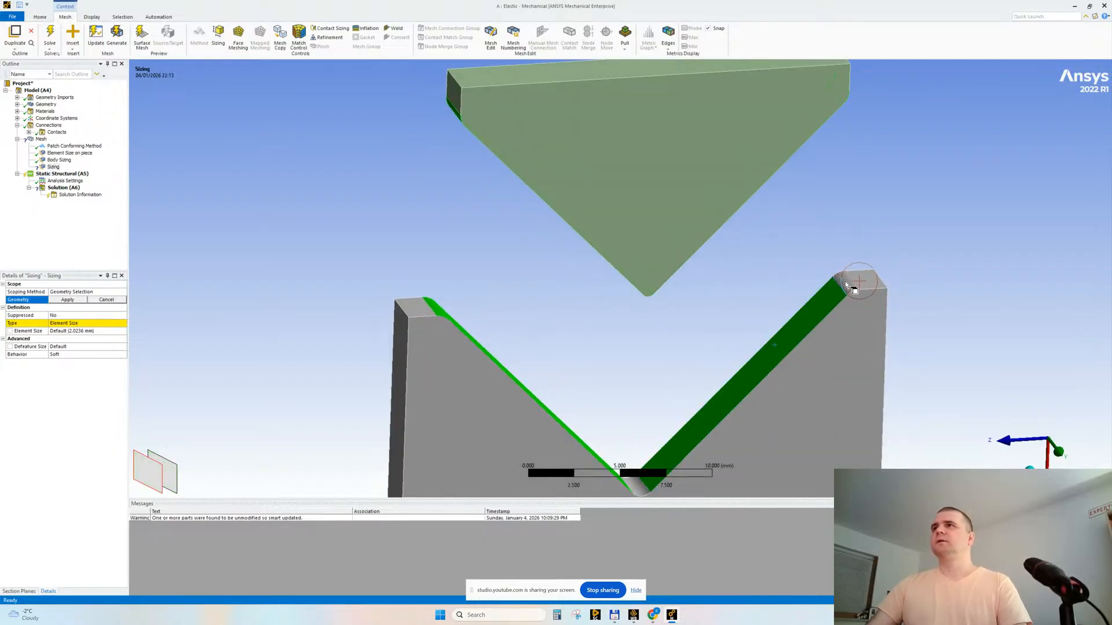
middle_click_drag(721, 319, 662, 266)
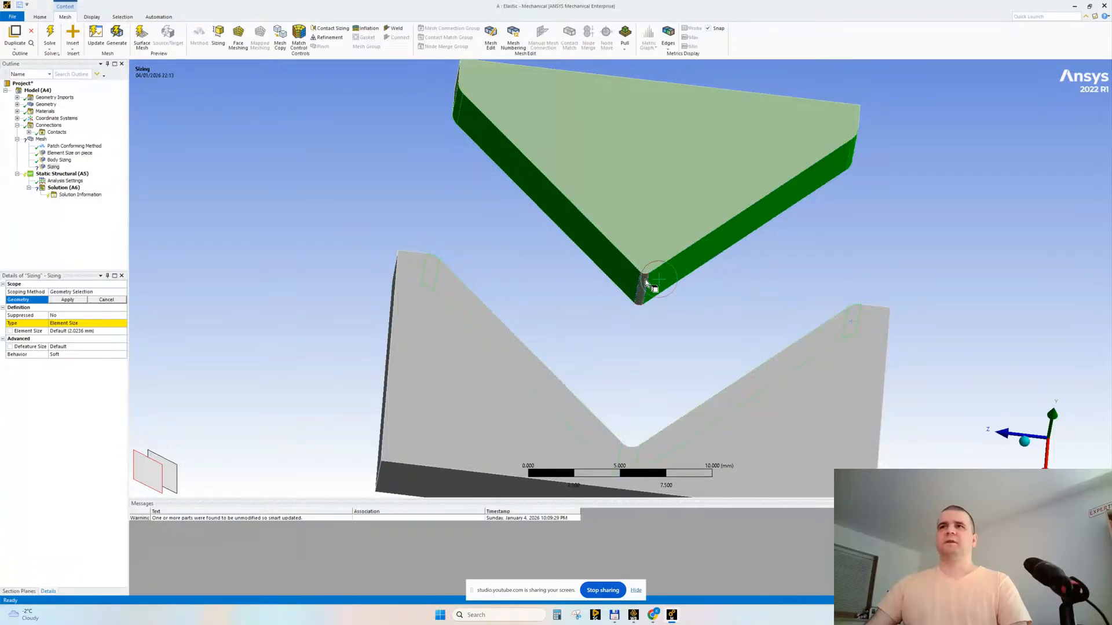
middle_click_drag(727, 297, 689, 369)
middle_click_drag(536, 273, 573, 238)
left_click(68, 300)
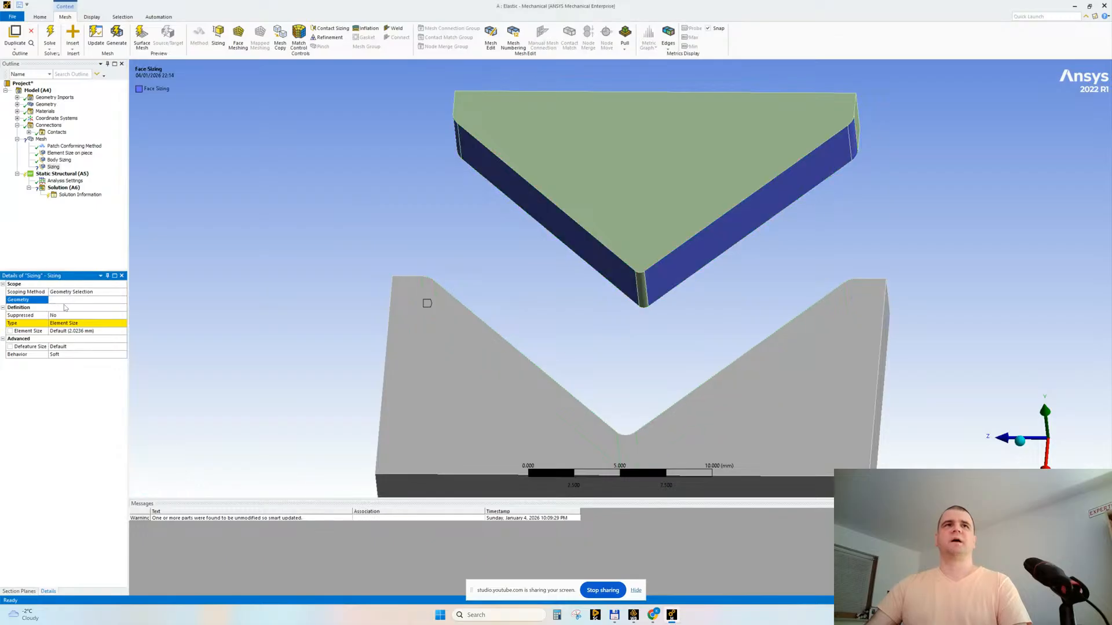
- Set the face sizing's element size to 1 mm
left_click(72, 332)
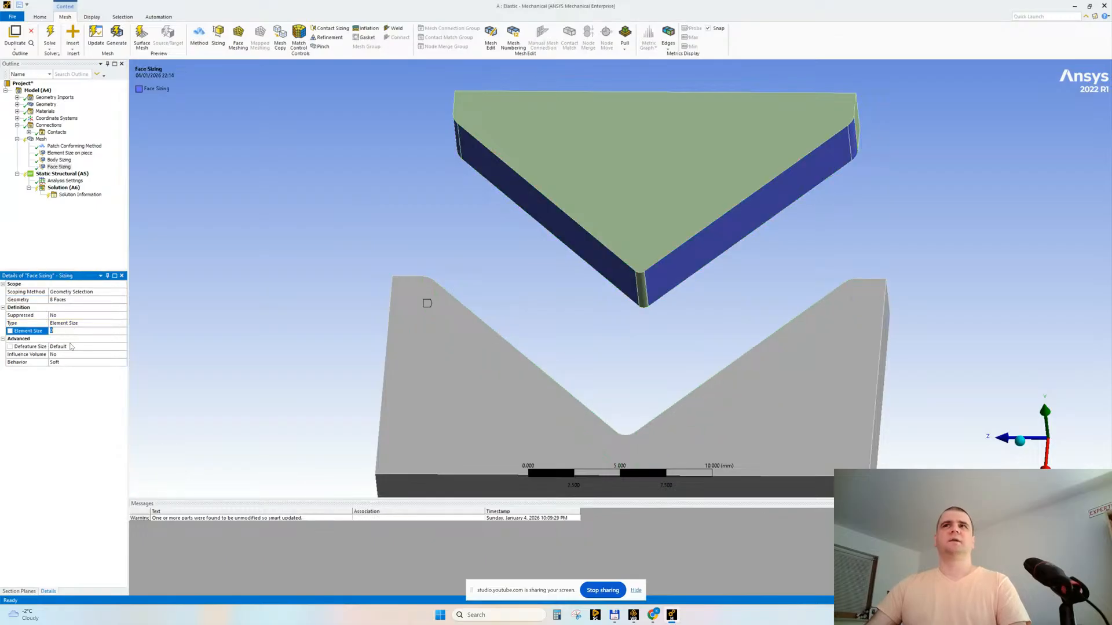
type("1")
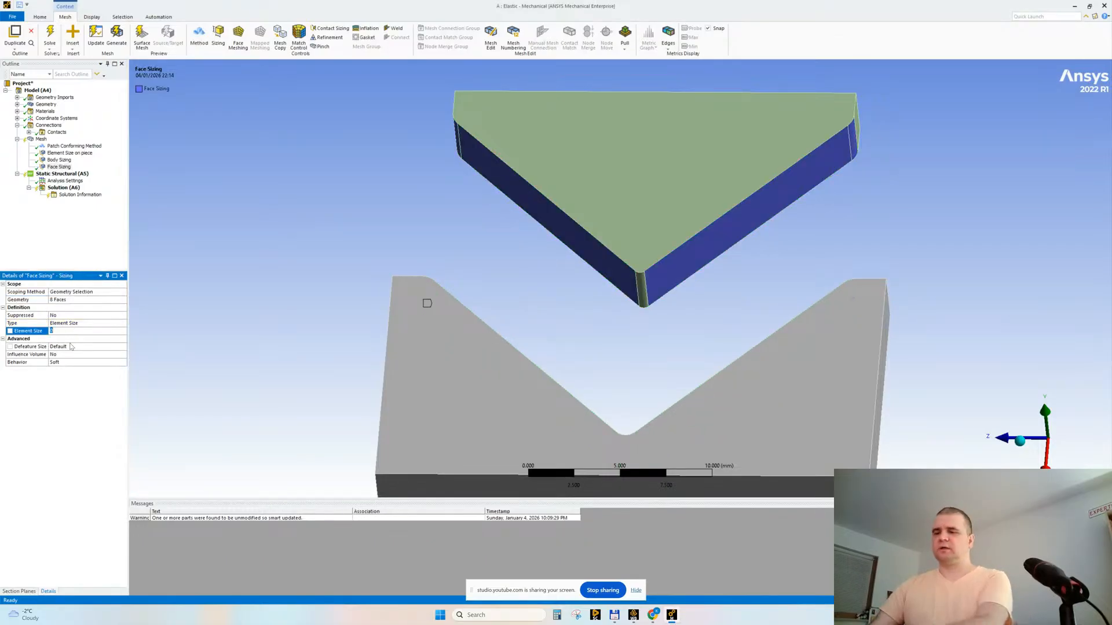
key("Return")
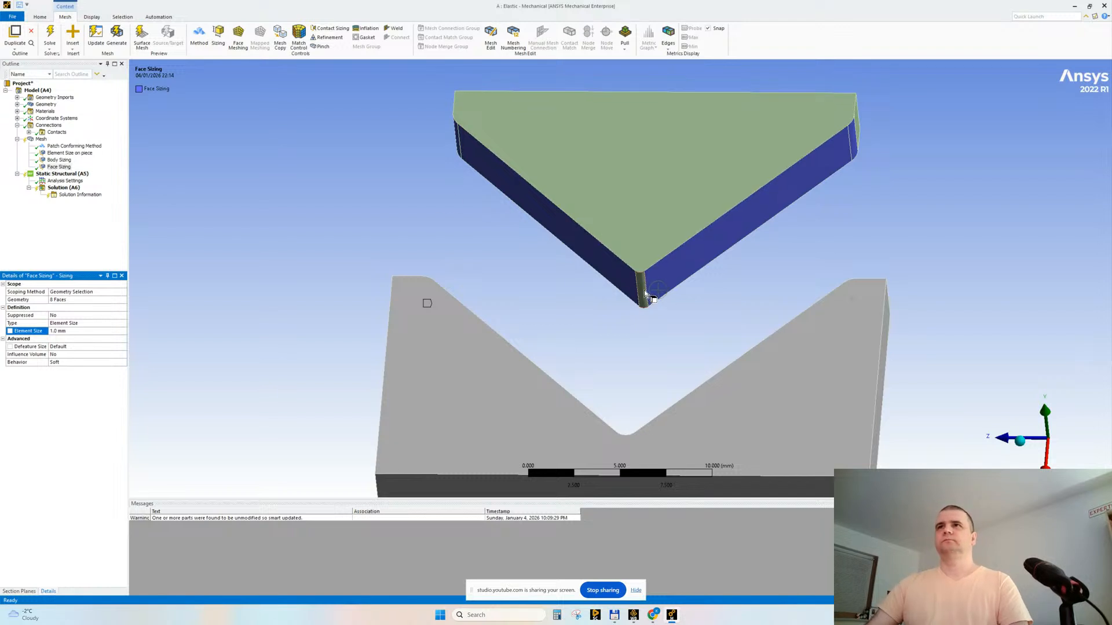
- Generate the mesh and show all bodies, including the hidden piece
right_click(40, 140)
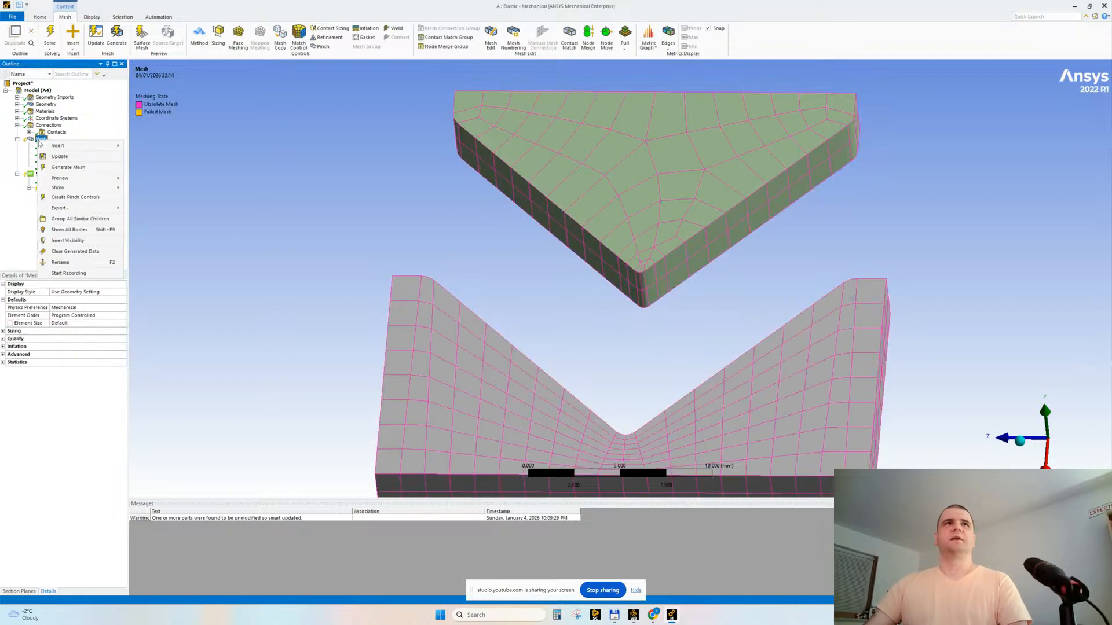
left_click(69, 172)
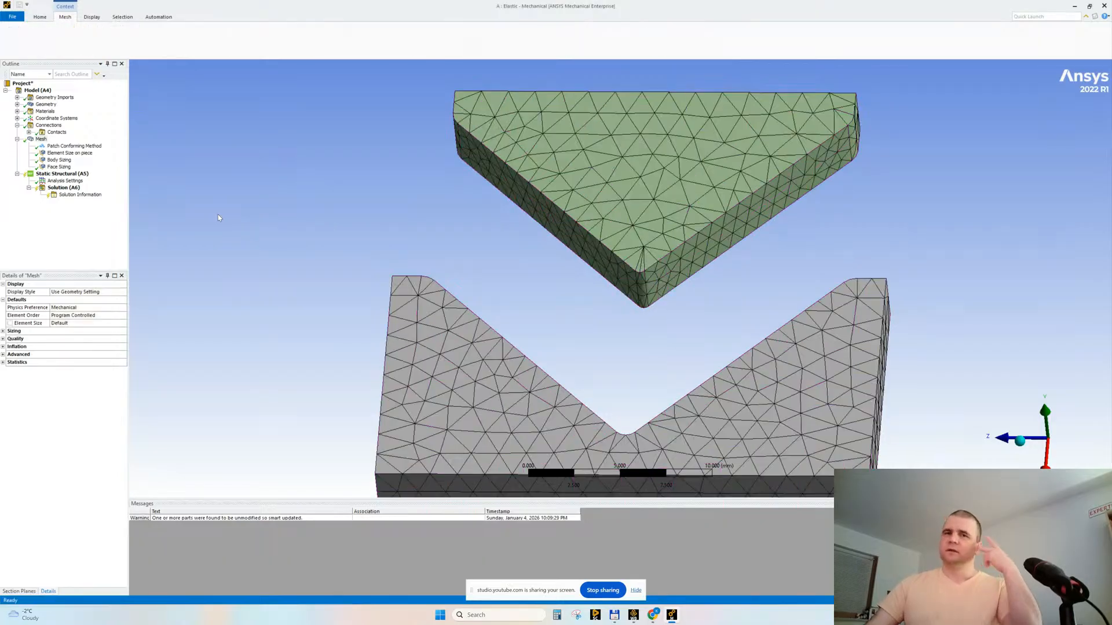
middle_click_drag(394, 179, 402, 270)
right_click(305, 196)
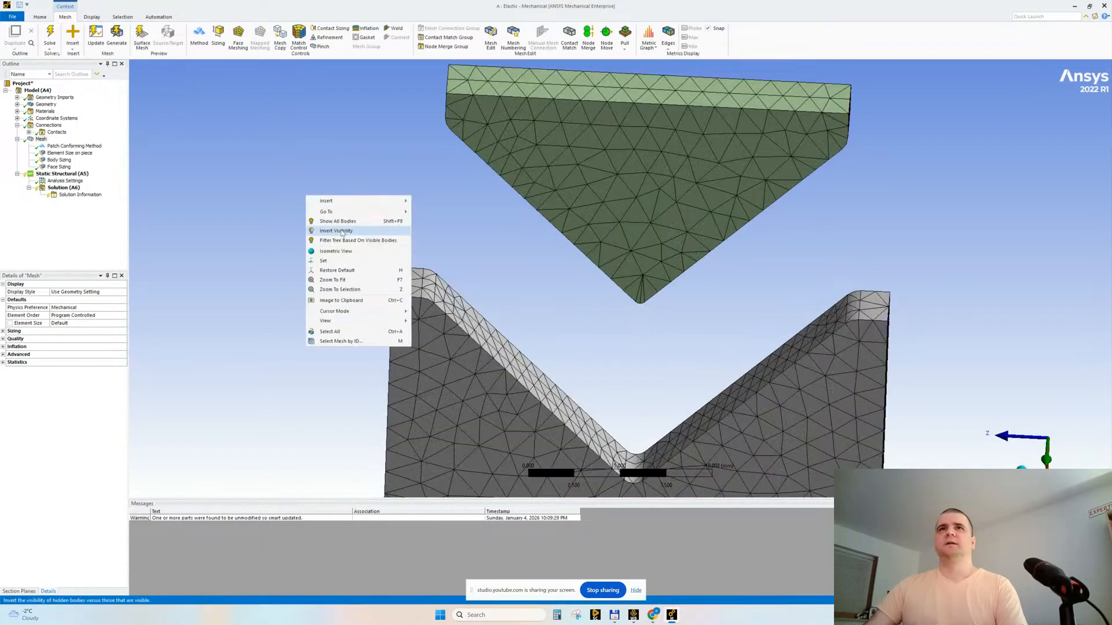
left_click(342, 231)
- Examine the generated mesh on the piece up close, at its end resting on the die
mouse_move(514, 268)
middle_mouse_down()
mouse_move(512, 284)
mouse_move(502, 257)
middle_mouse_up()
scroll(667, 289, "up", 6)
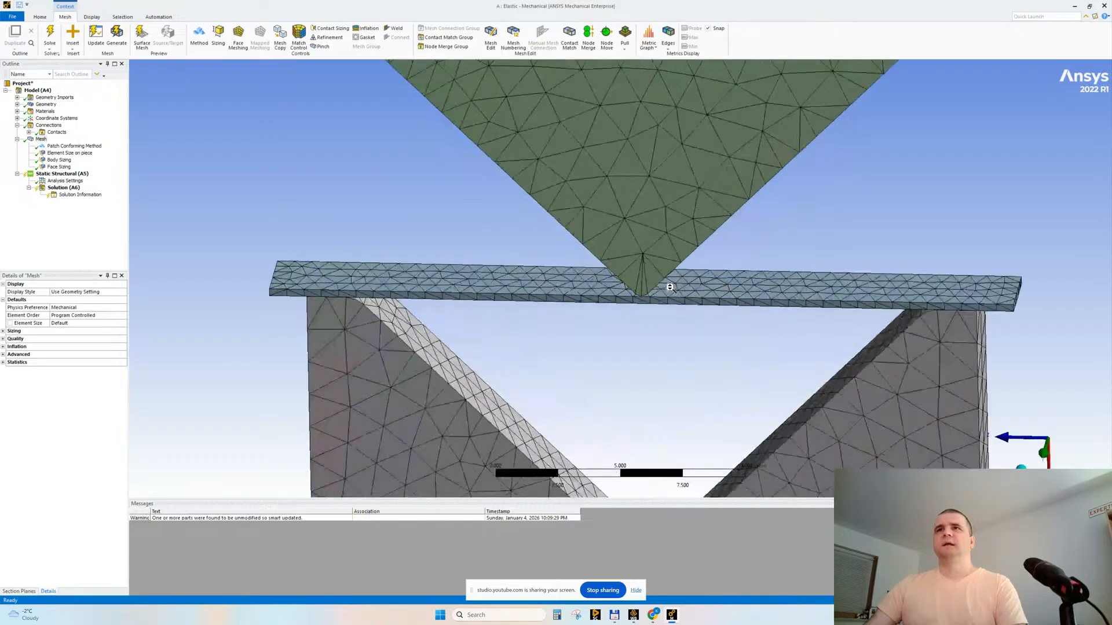
middle_click_drag(374, 302, 558, 294, "ctrl")
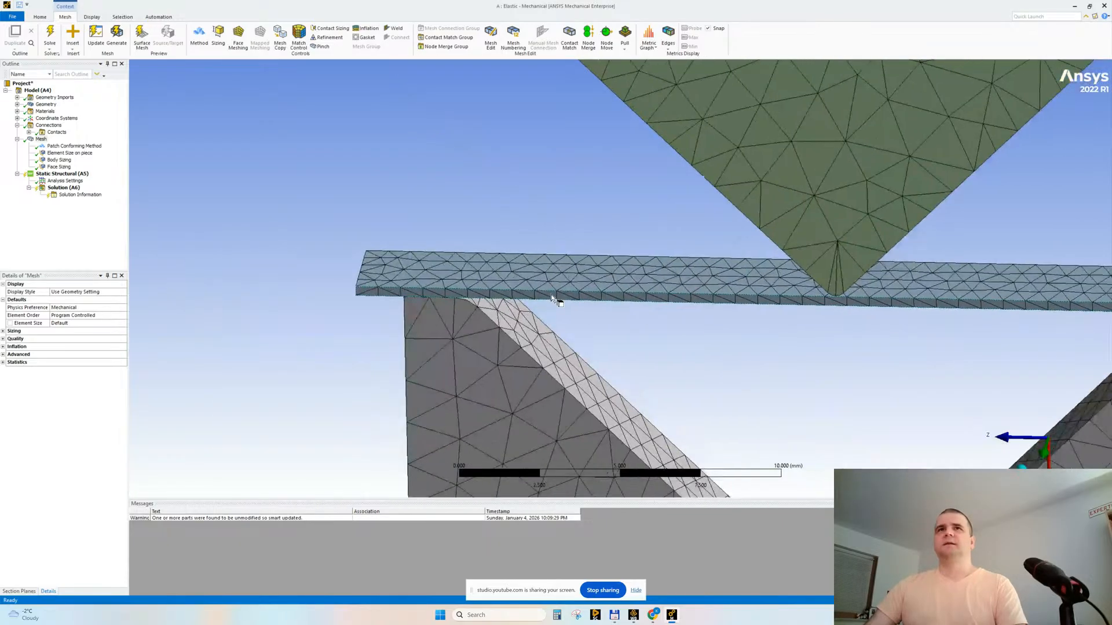
scroll(412, 303, "up", 2)
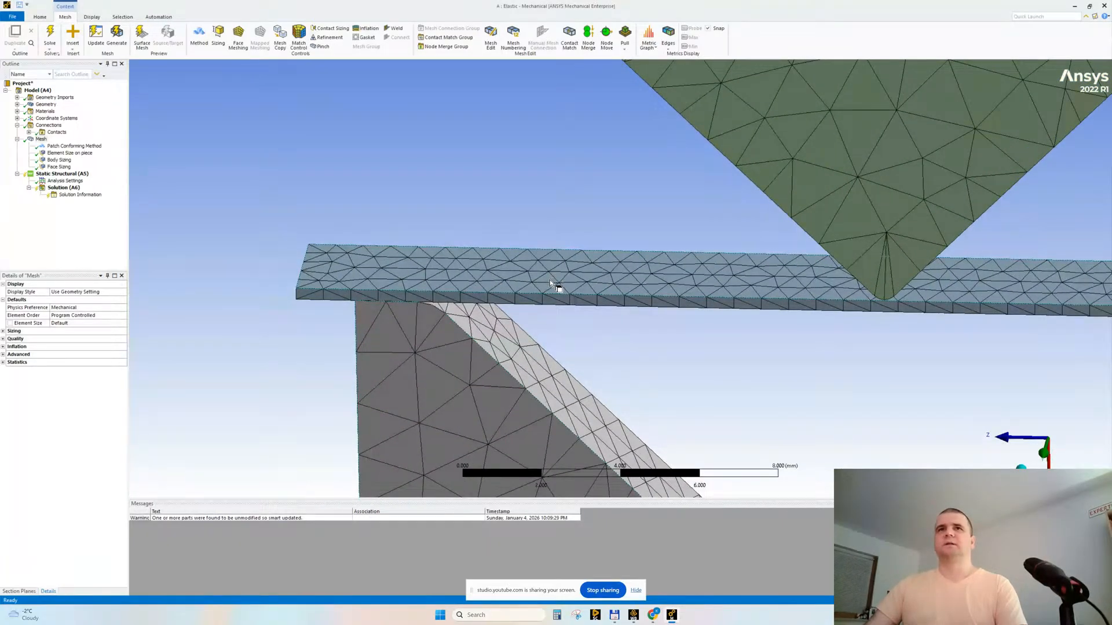
scroll(255, 301, "up", 3)
middle_click_drag(272, 302, 624, 303, "ctrl")
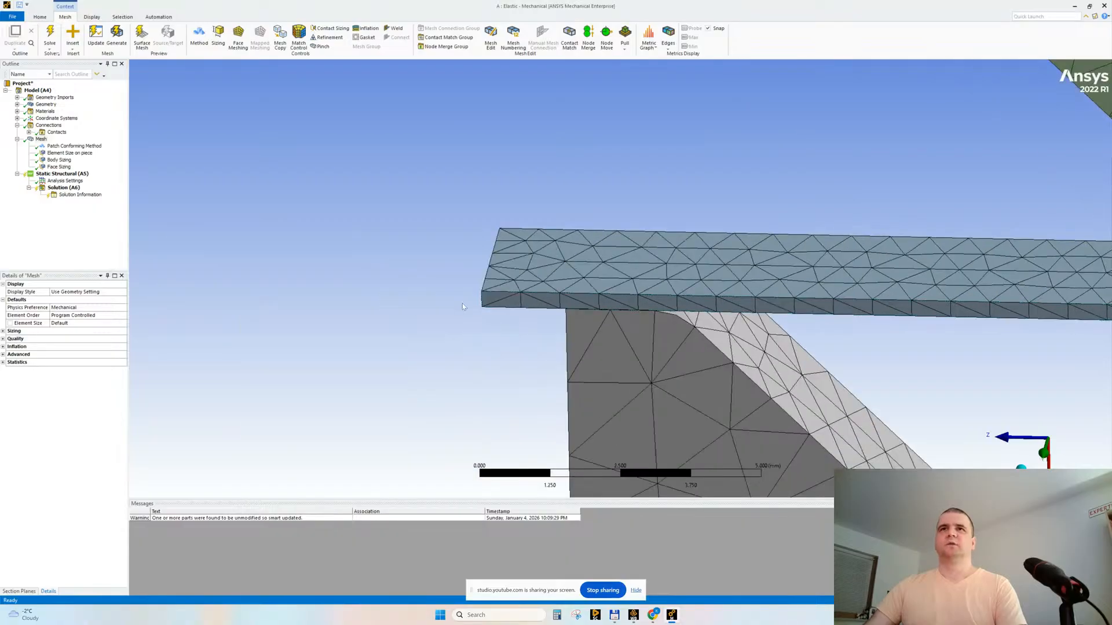
scroll(458, 303, "up", 3)
left_click(439, 304)
left_click(372, 321)
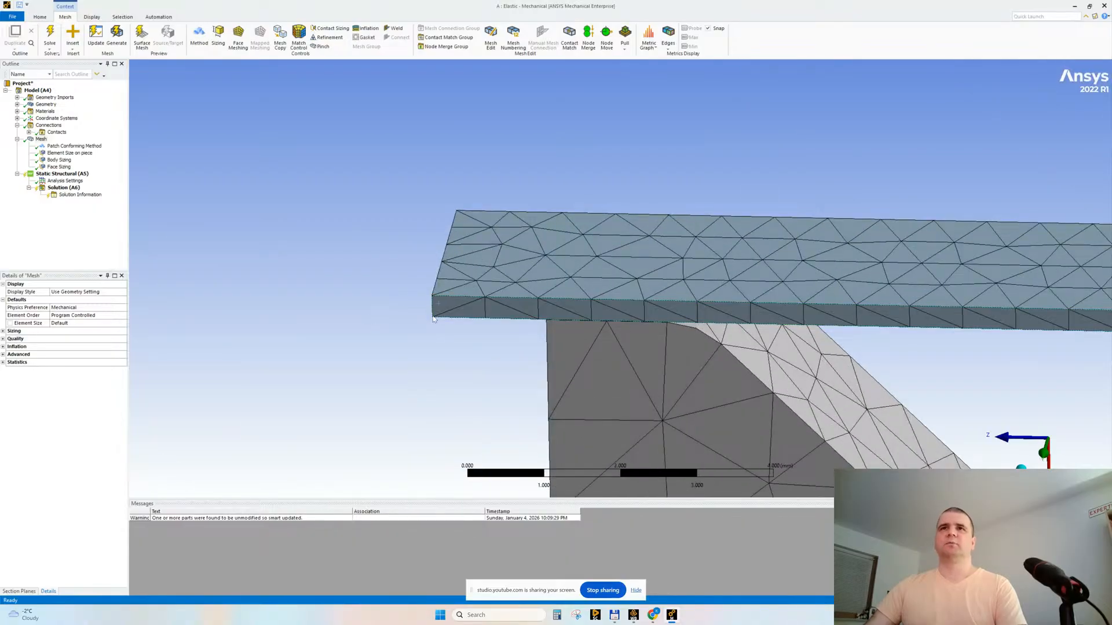
- Select a single element face on the piece's side at its end and inspect the elements through the thickness
right_click(281, 138)
mouse_move(363, 228)
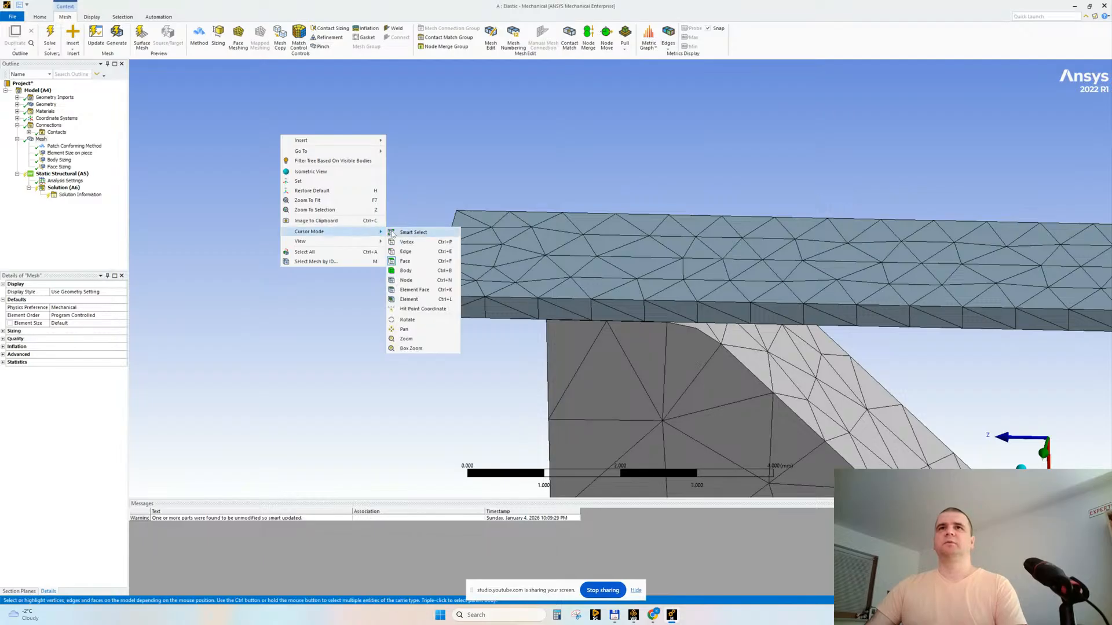
left_click(390, 300)
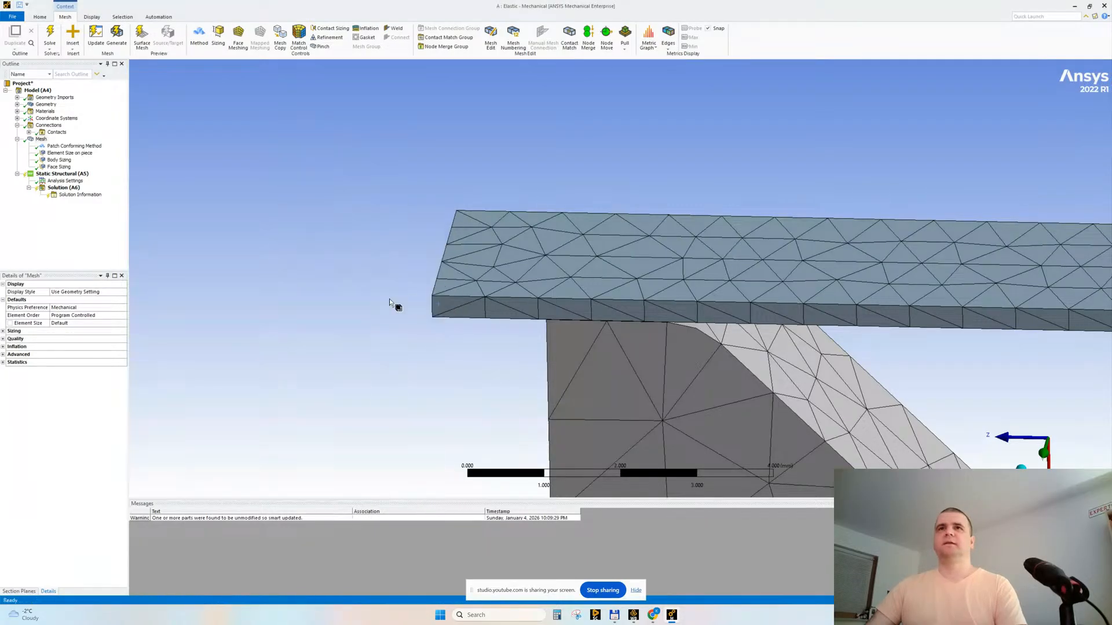
left_click(446, 305)
middle_click_drag(377, 340, 465, 316)
scroll(516, 296, "up", 2)
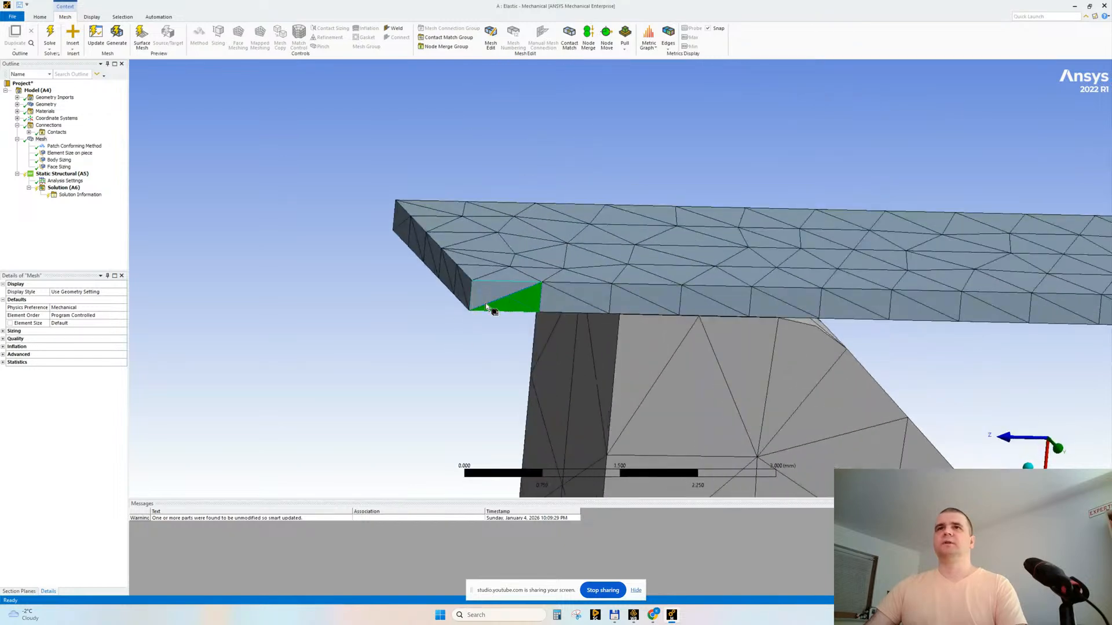
scroll(467, 292, "up", 2)
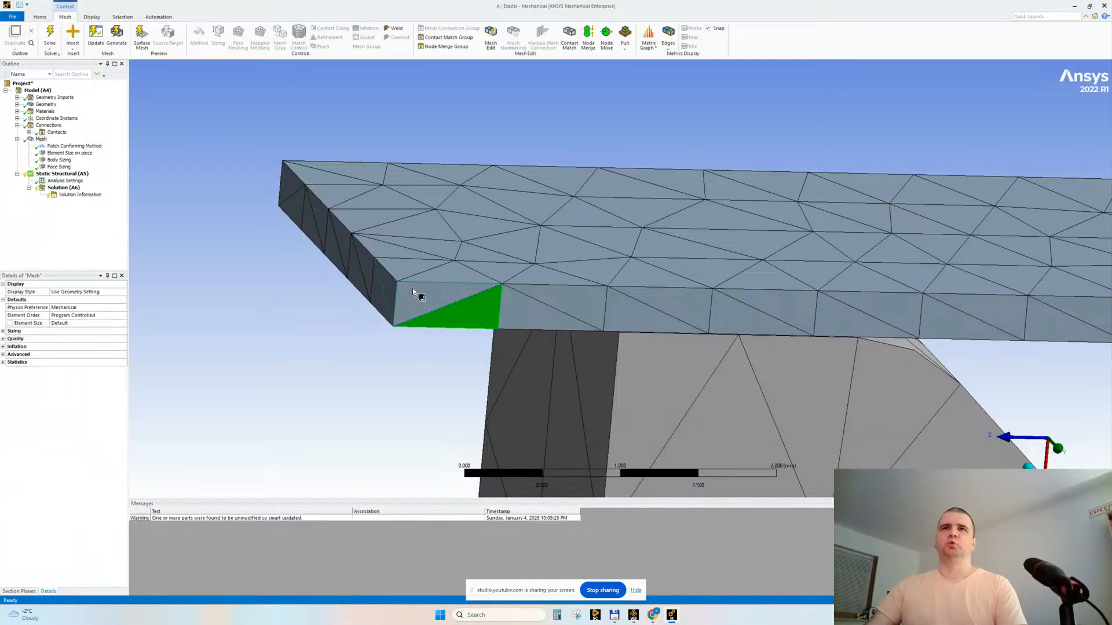
scroll(386, 321, "down", 2)
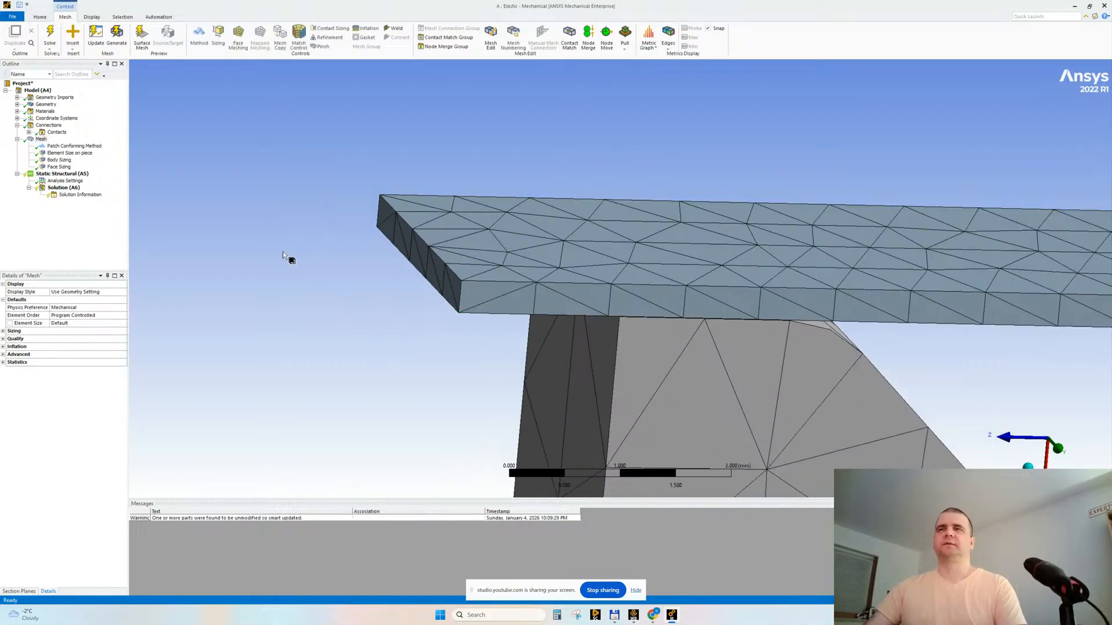
- Rename the mesh's body sizing and face sizing based on their definitions
scroll(409, 268, "down", 2)
scroll(392, 248, "down", 3)
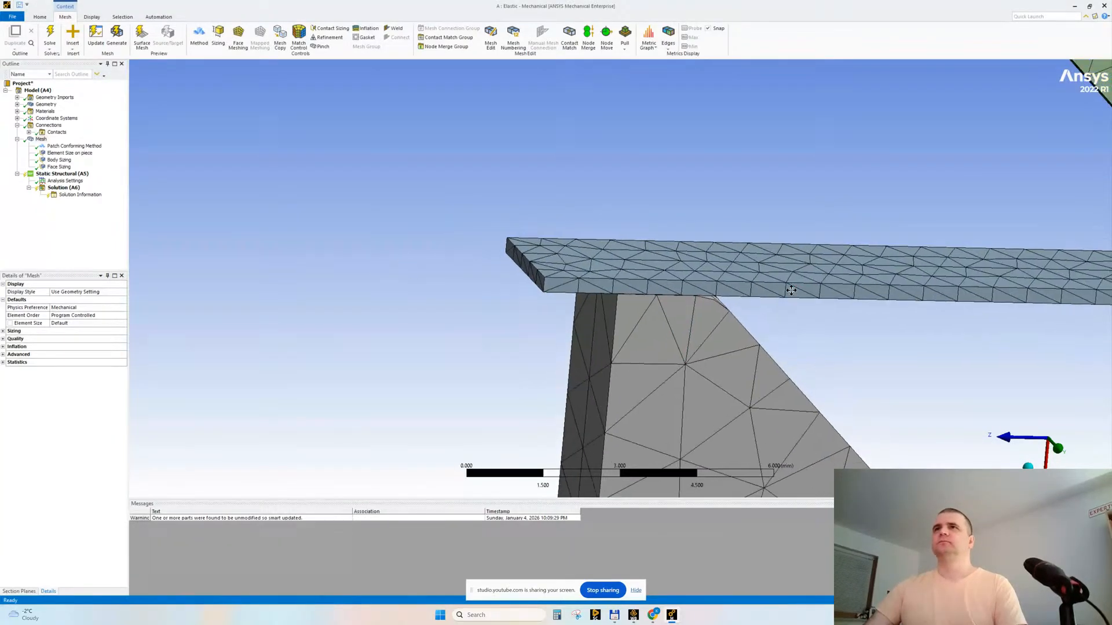
middle_click_drag(789, 288, 559, 296, "ctrl")
scroll(528, 298, "down", 3)
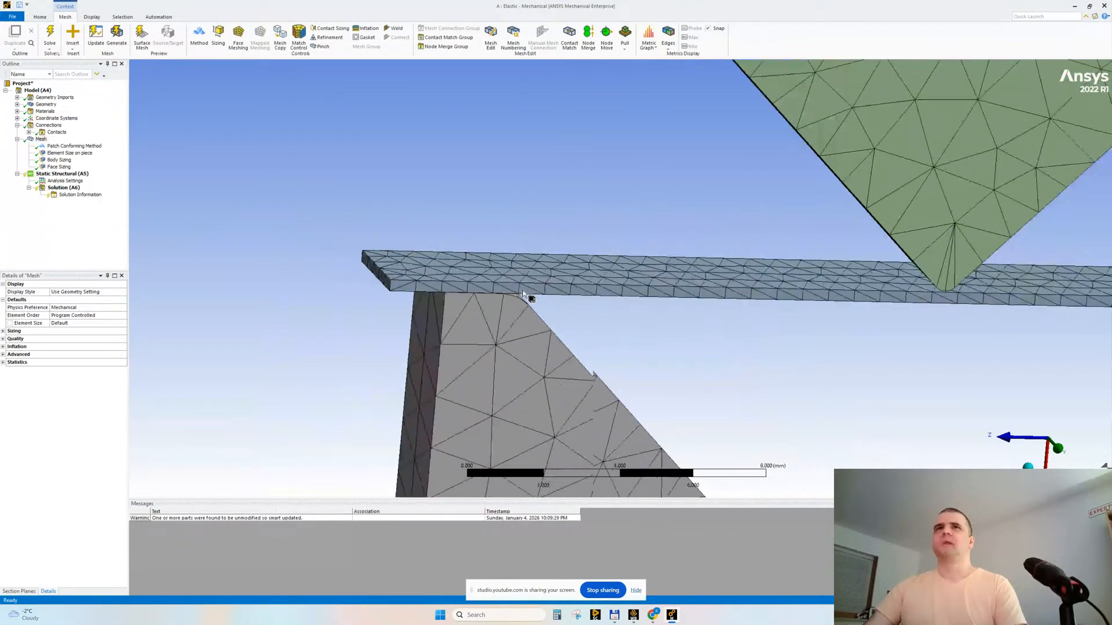
right_click(63, 164)
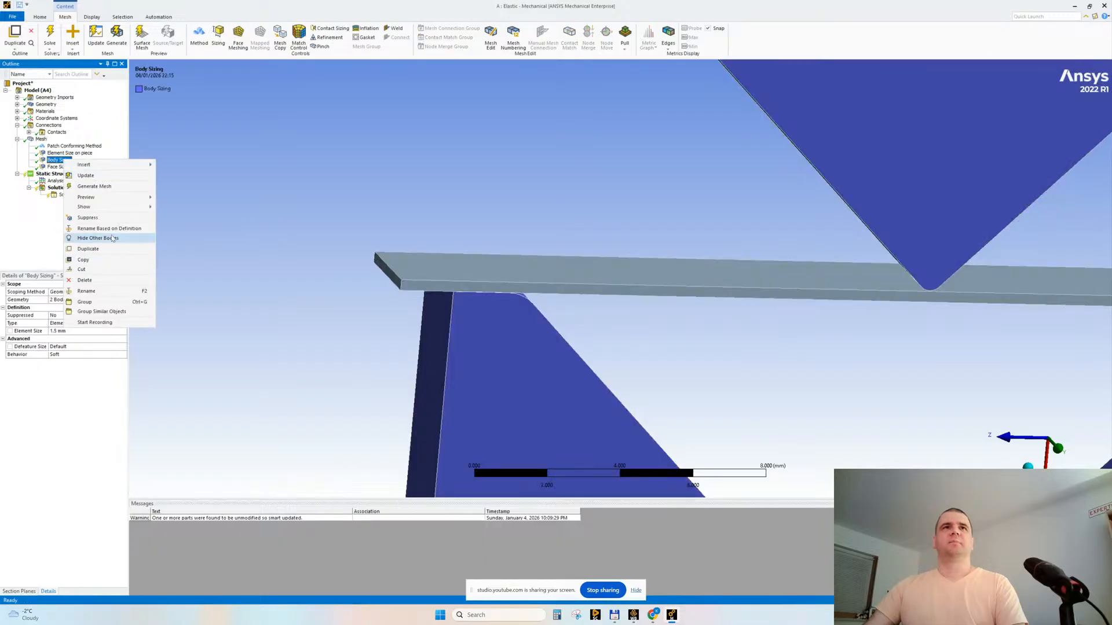
left_click(93, 234)
right_click(60, 167)
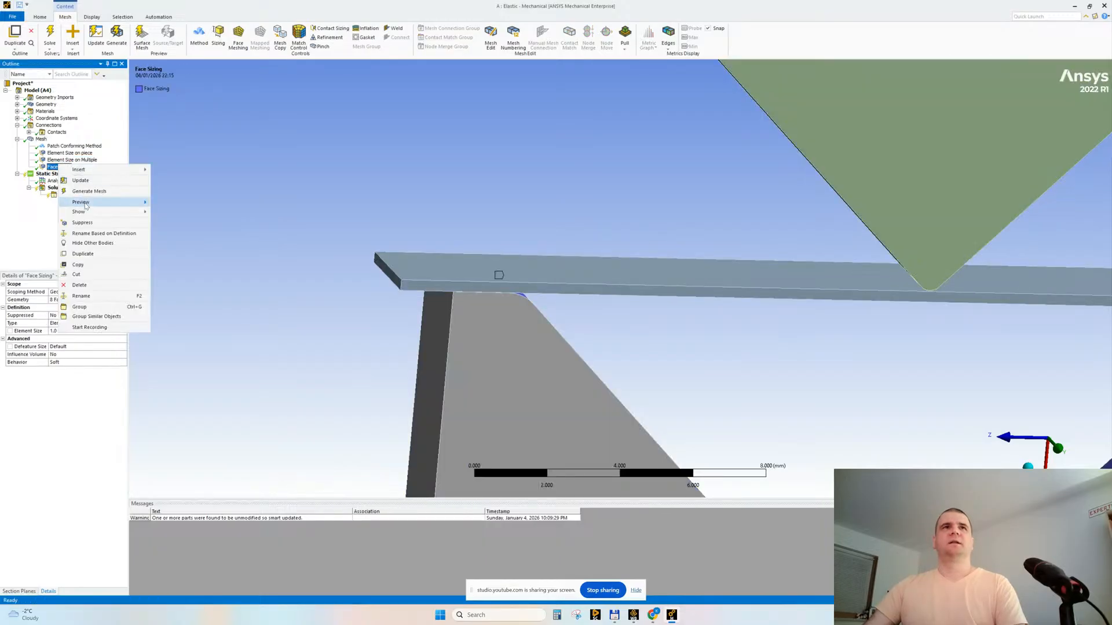
left_click(93, 235)
- Set the element size of the sizing on the piece to 0.5 mm
left_click(76, 153)
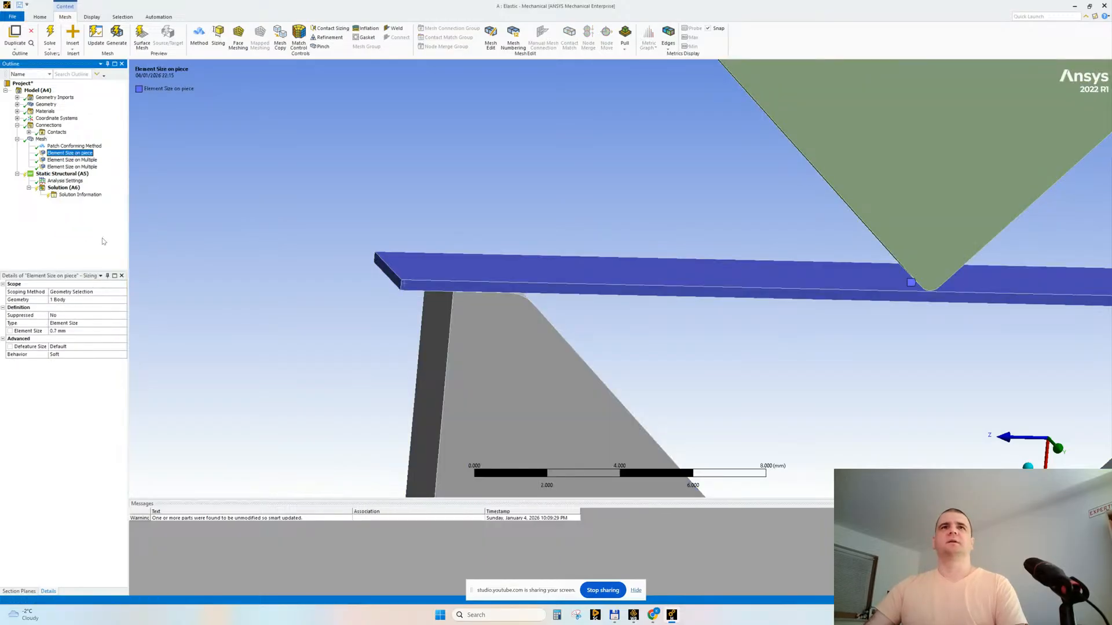
left_click(66, 331)
type("0.5")
key("Return")
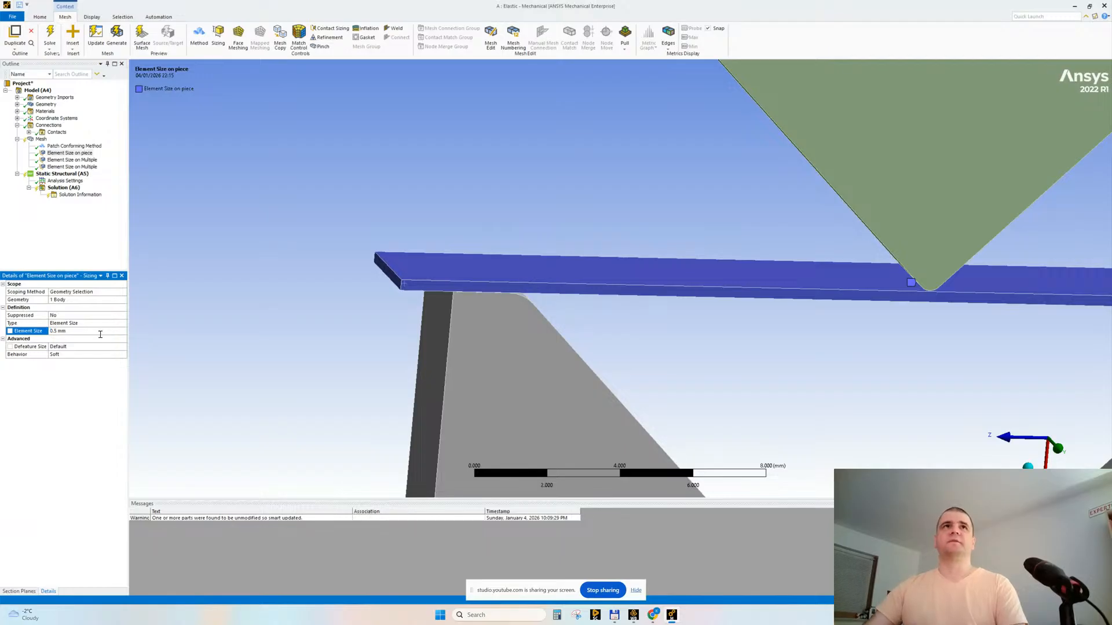
- Set the element size of the eight-face sizing on the punch and die to 0.7 mm and regenerate the mesh
left_click(84, 166)
middle_click_drag(467, 178, 355, 158)
left_click(42, 140)
middle_click_drag(782, 185, 664, 227, "ctrl")
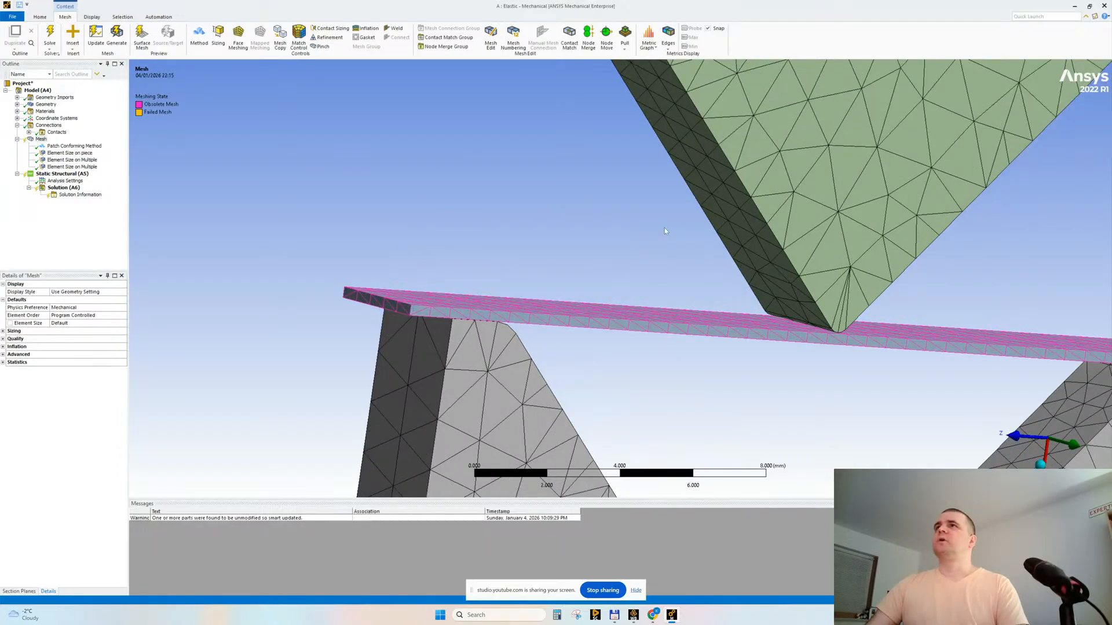
left_click(82, 160)
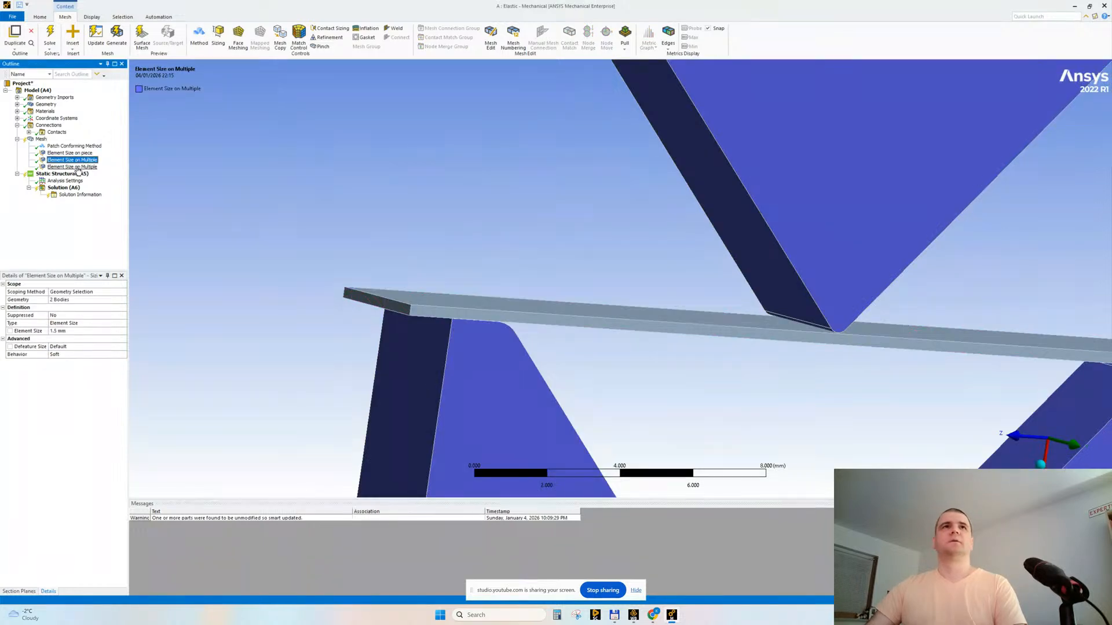
left_click(78, 167)
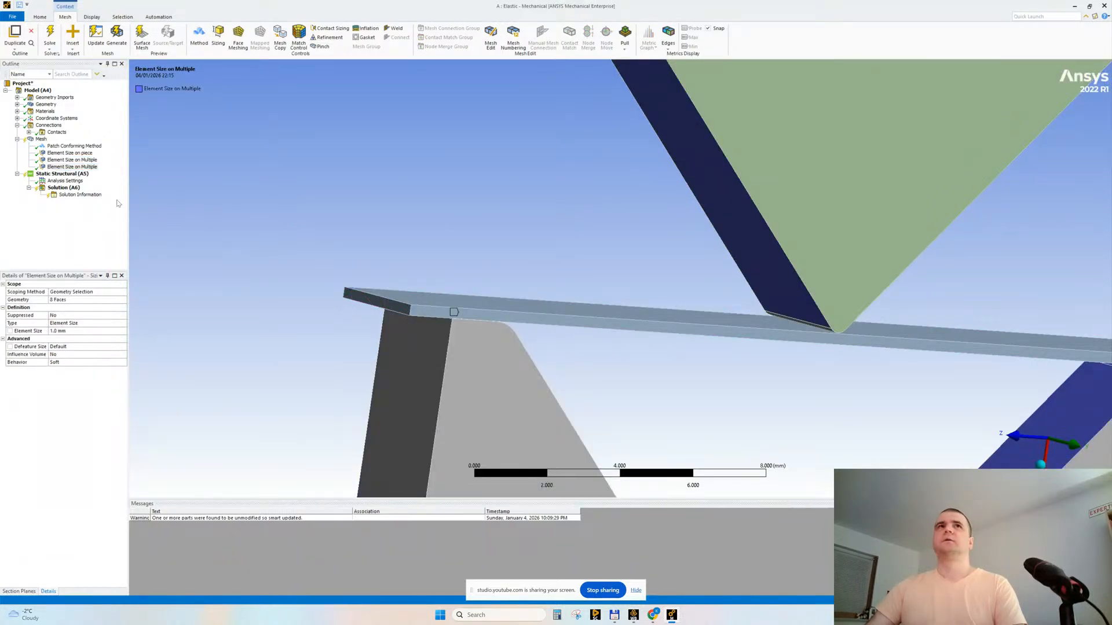
left_click(65, 330)
type("0.7")
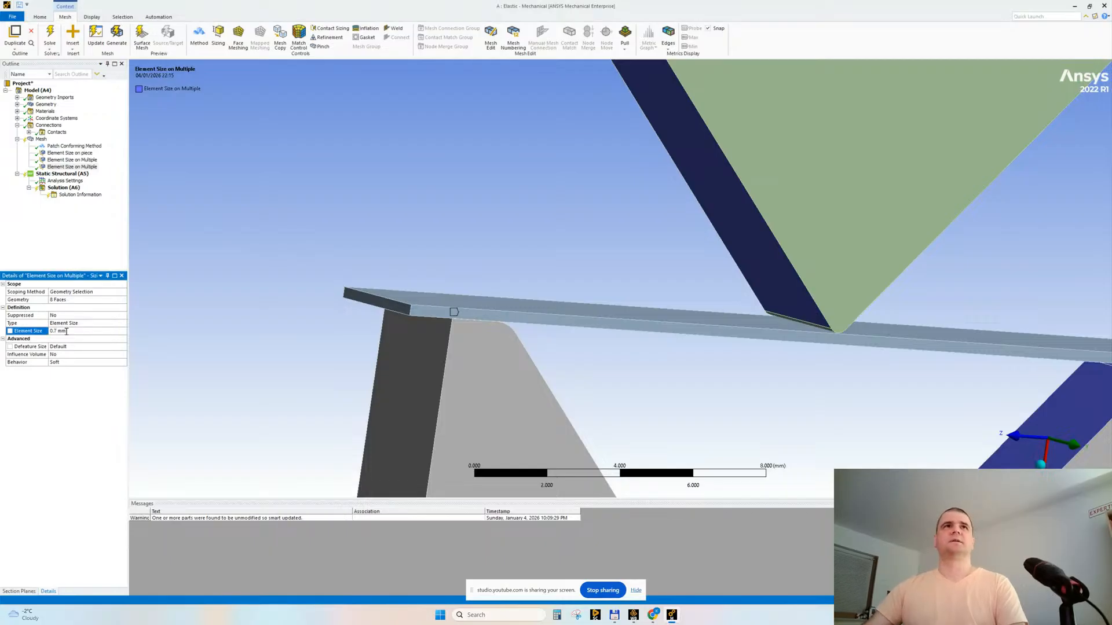
right_click(41, 140)
left_click(62, 167)
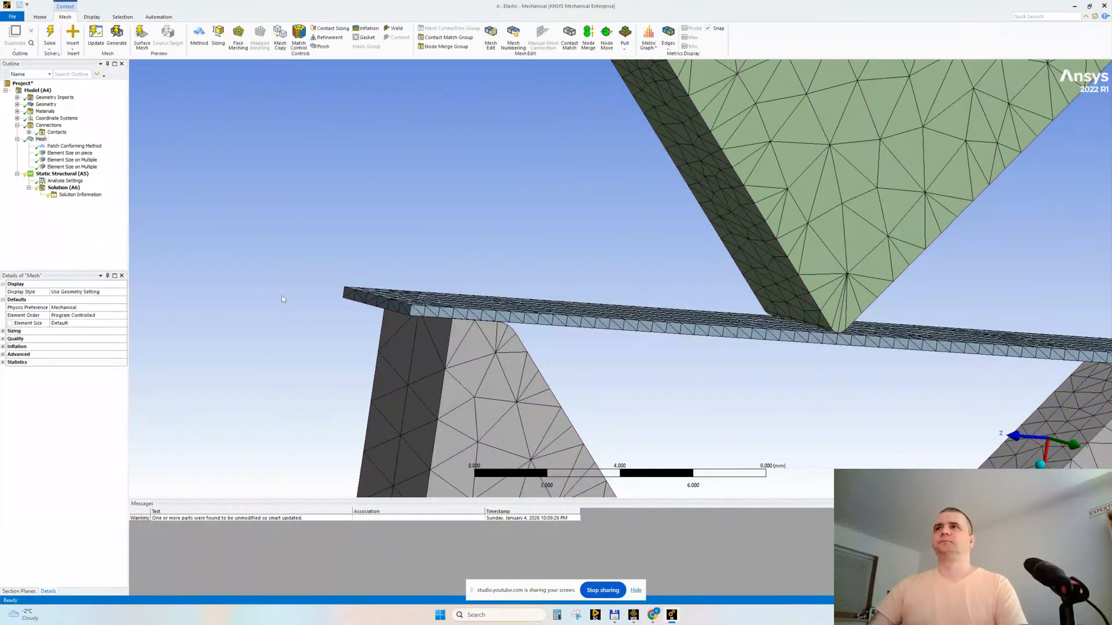
- Hide the piece and examine the mesh up close on the punch's rounded tip
middle_click_drag(637, 273, 568, 250)
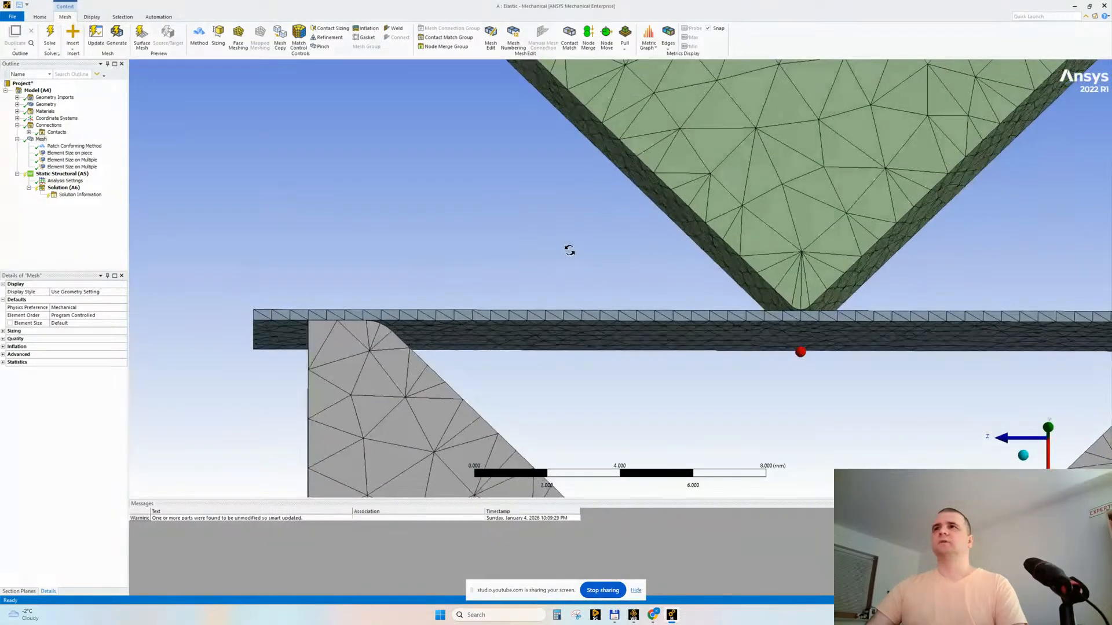
left_click(585, 331)
key("F9")
mouse_move(856, 313)
middle_mouse_down()
mouse_move(849, 252)
mouse_move(857, 299)
middle_mouse_up()
scroll(841, 297, "up", 6)
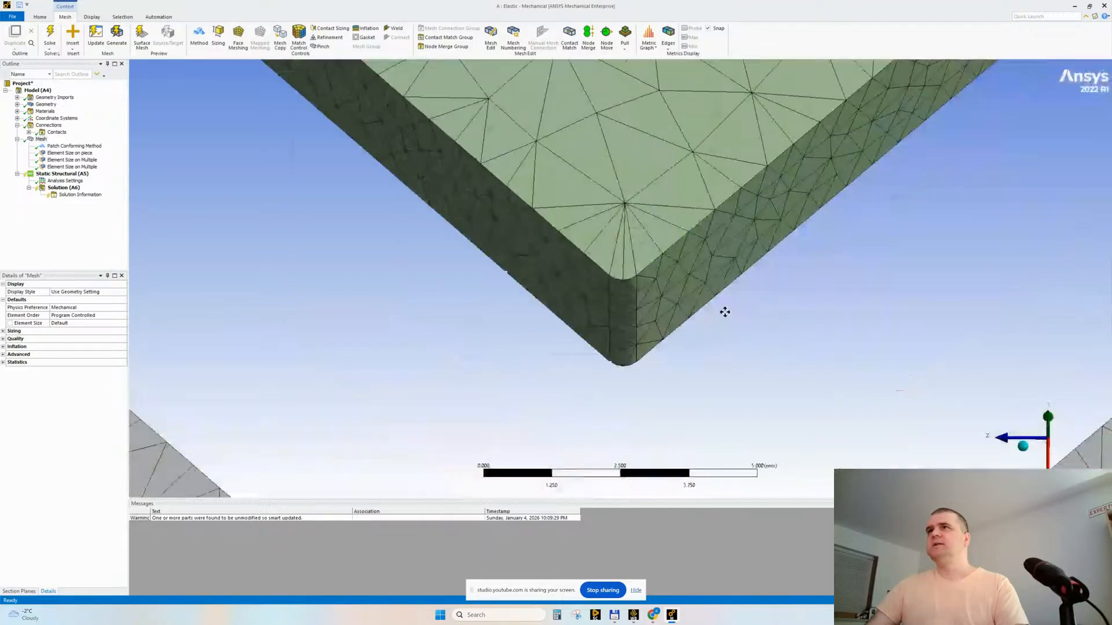
middle_click_drag(653, 343, 663, 367)
scroll(637, 300, "up", 2)
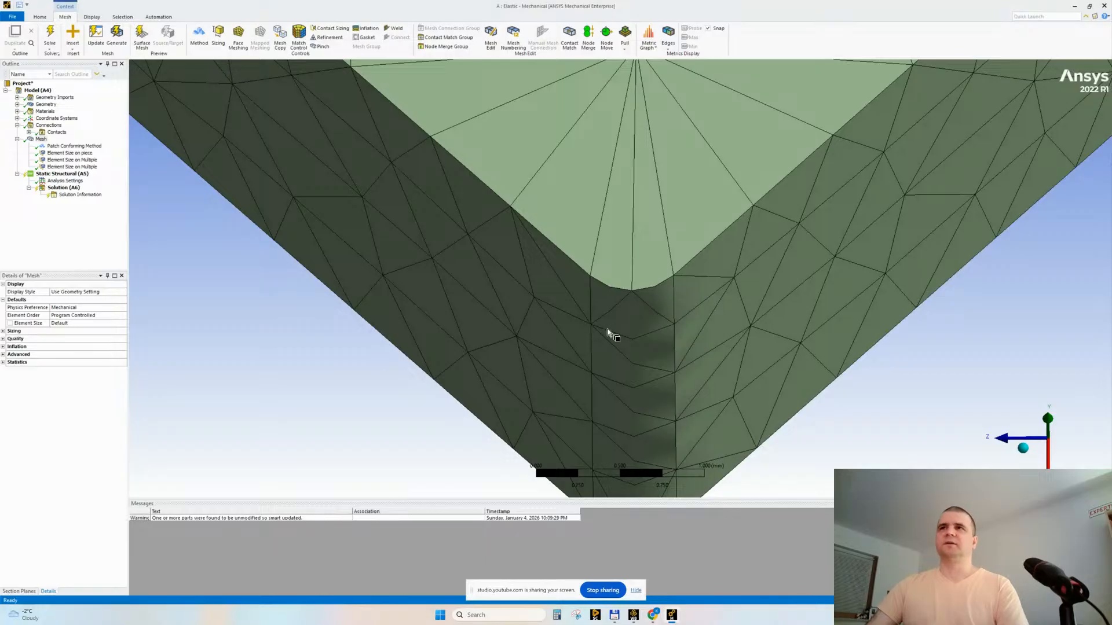
mouse_move(641, 355)
middle_mouse_down()
mouse_move(615, 372)
mouse_move(662, 348)
middle_mouse_up()
left_click(659, 346)
left_click(519, 385)
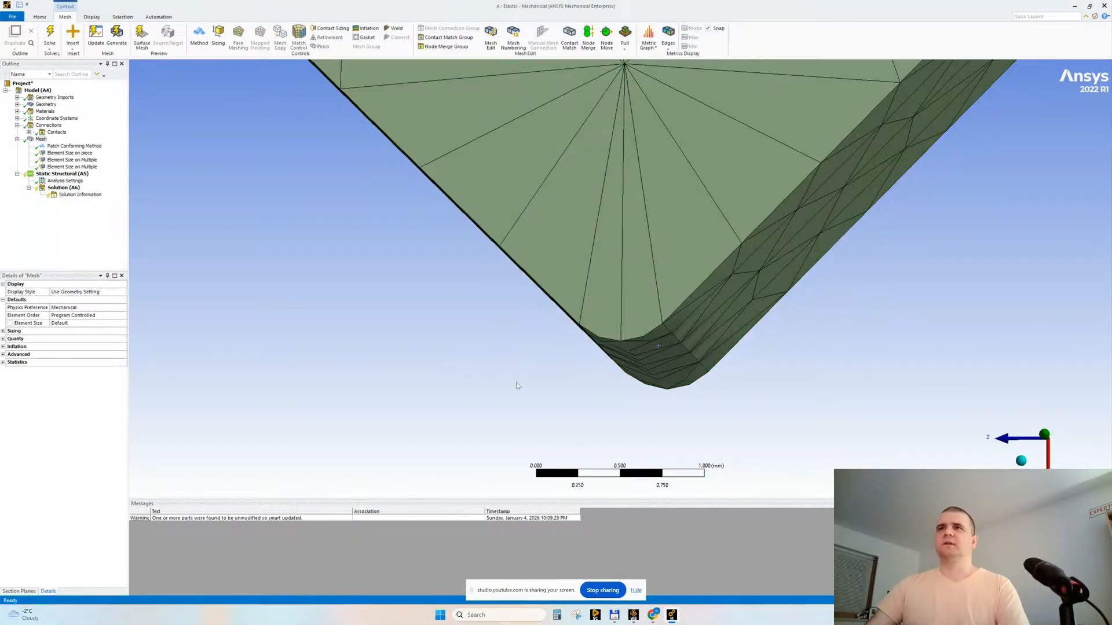
- Add a face sizing with a 0.3 mm element size on the punch's rounded tip and the die's rounded groove bottom
left_click(218, 36)
scroll(464, 220, "down", 6)
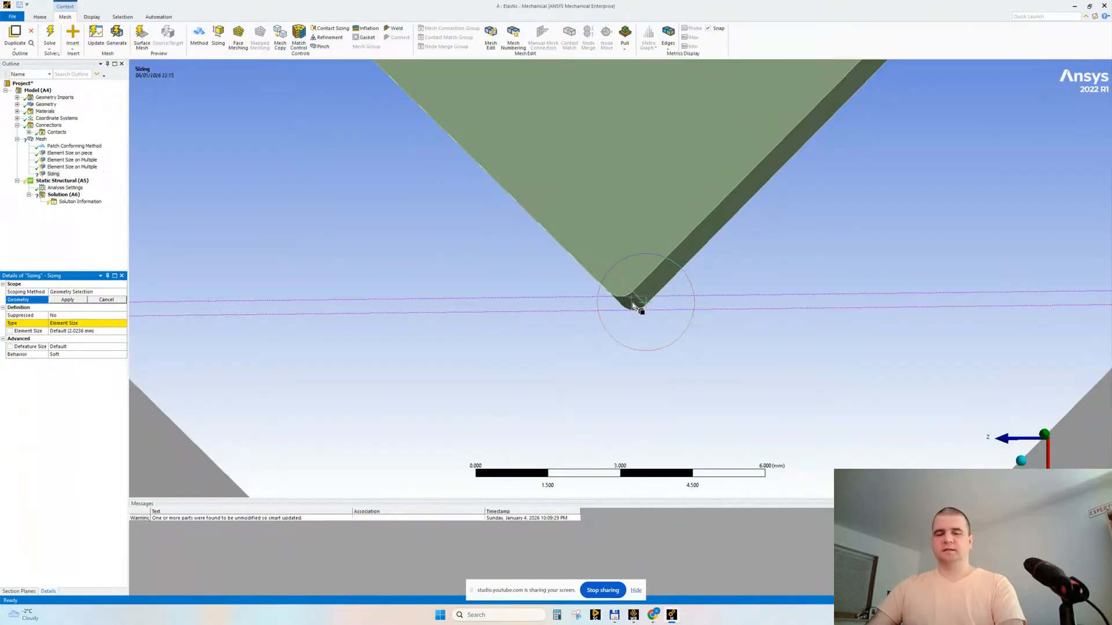
middle_click_drag(636, 305, 679, 246)
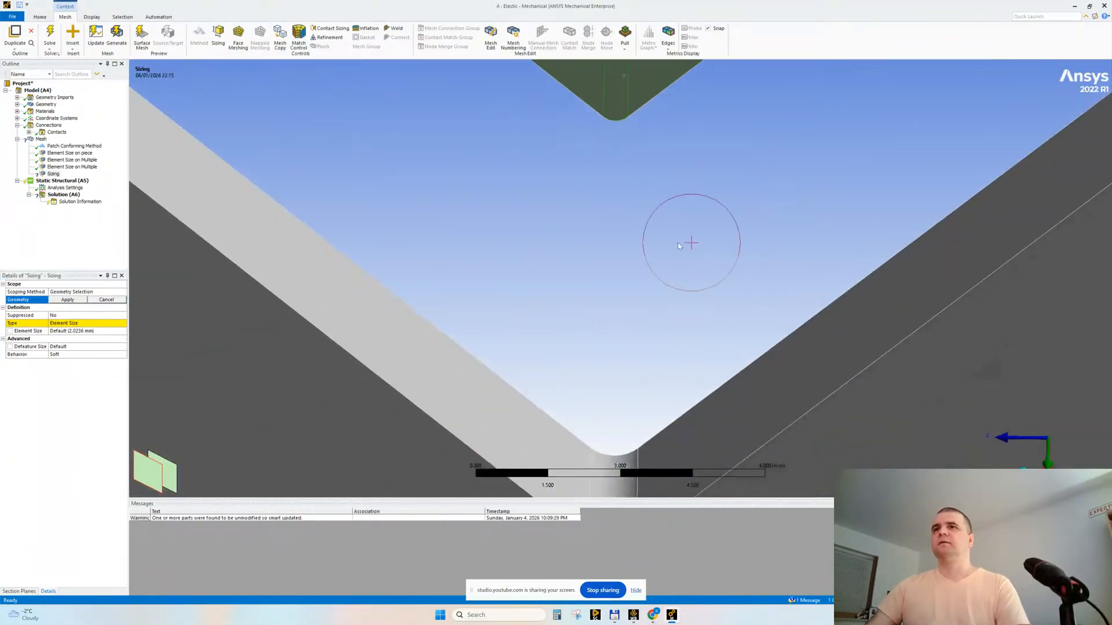
left_click(612, 463)
left_click(67, 300)
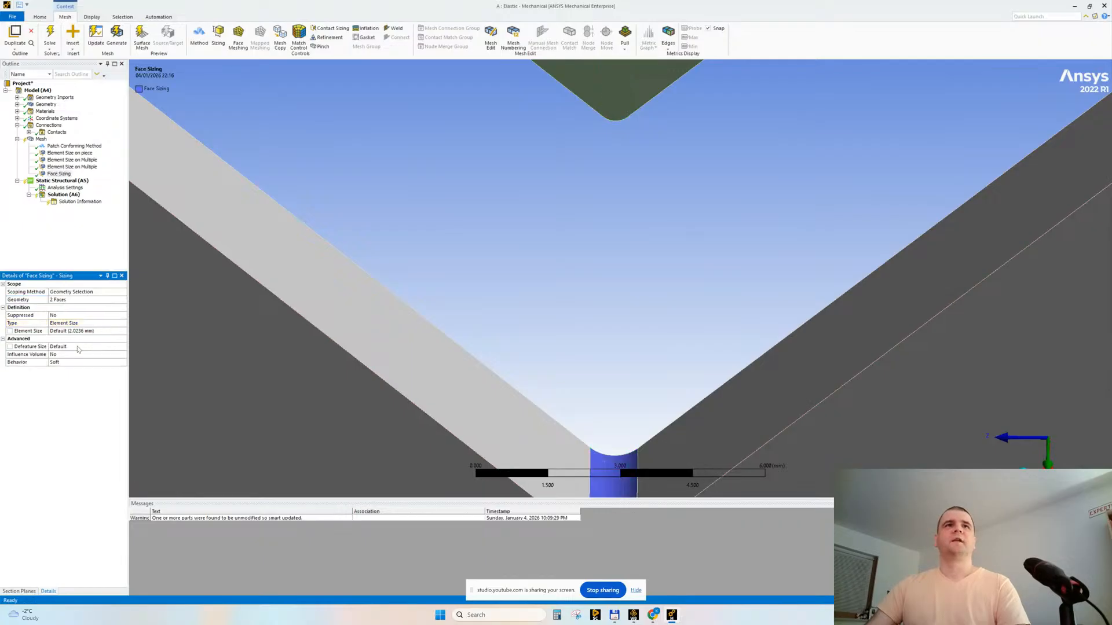
left_click(75, 330)
type("0.3")
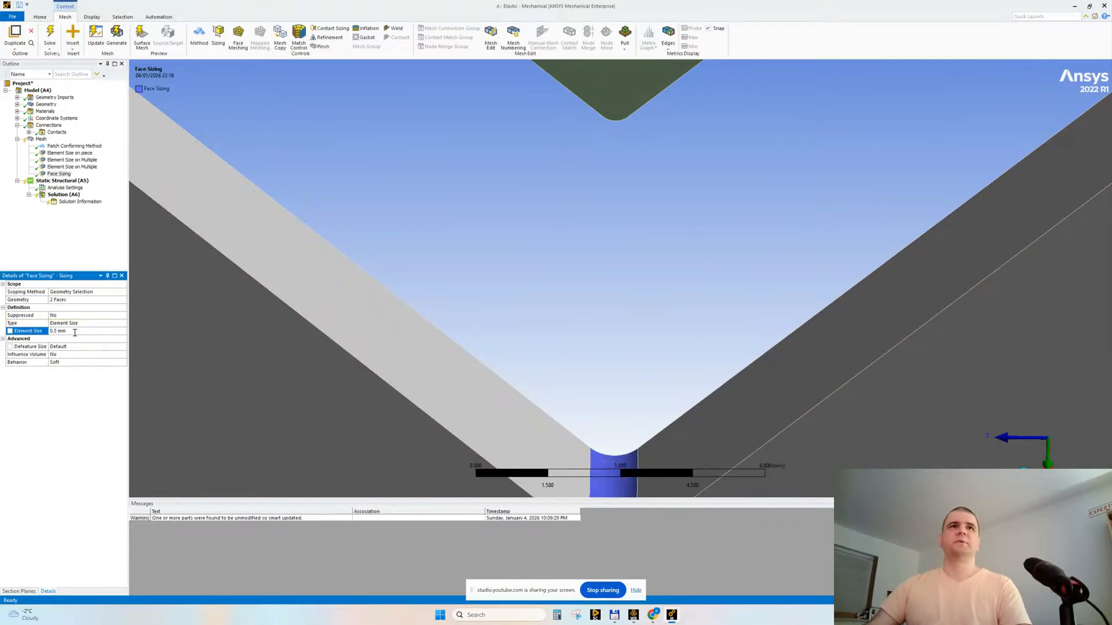
- Rename the new two-face sizing based on its definition and regenerate the mesh
middle_click_drag(405, 182, 563, 204)
middle_click_drag(520, 165, 527, 220, "ctrl")
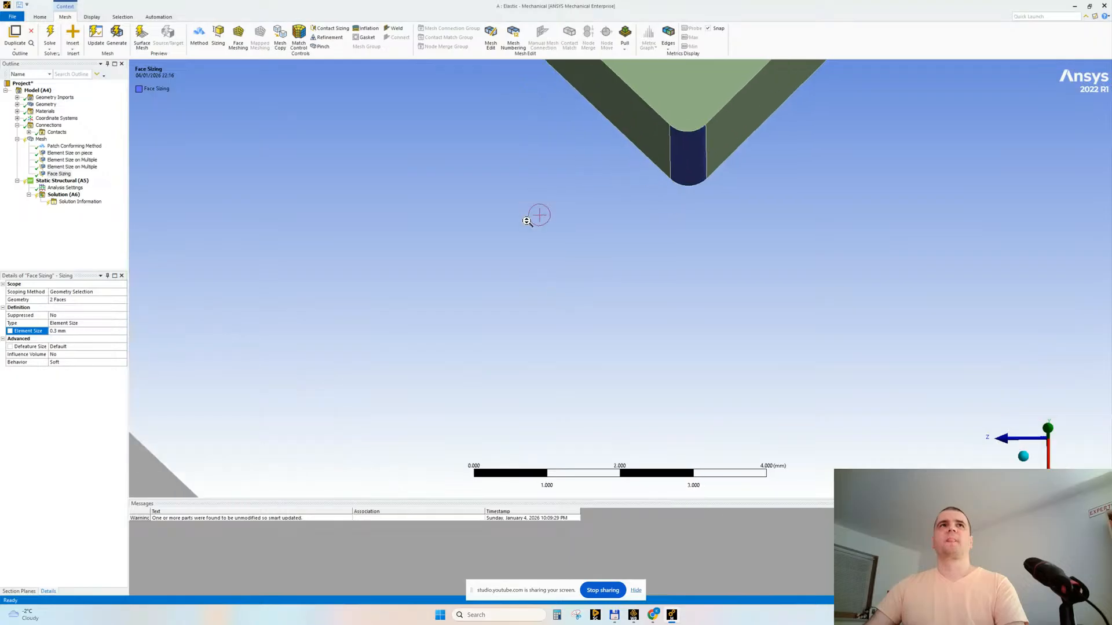
right_click(52, 173)
left_click(93, 247)
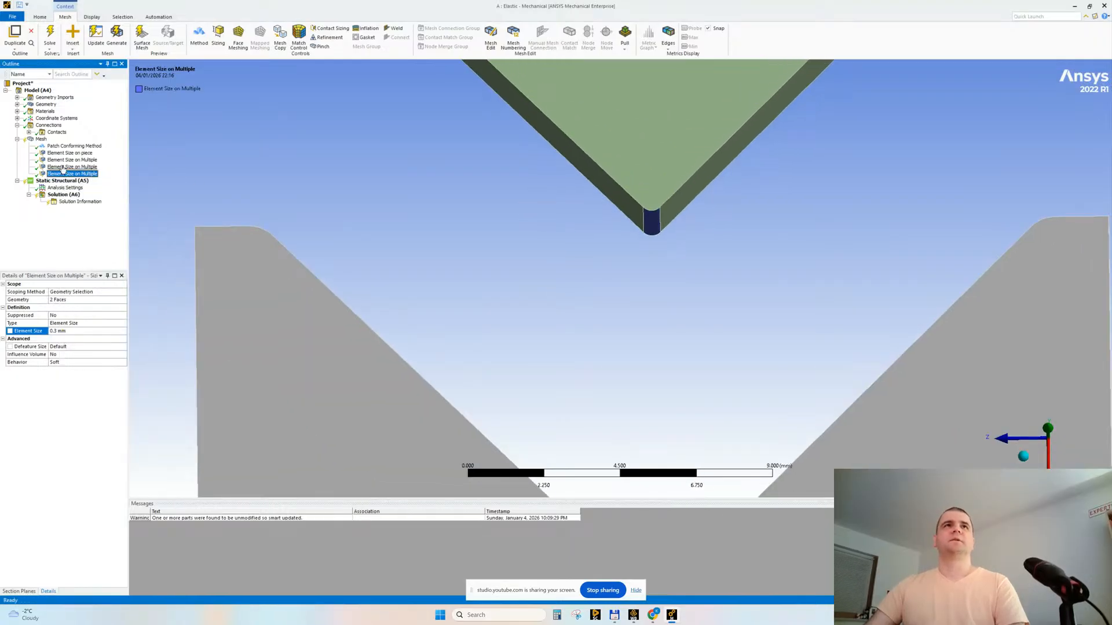
right_click(37, 141)
left_click(65, 166)
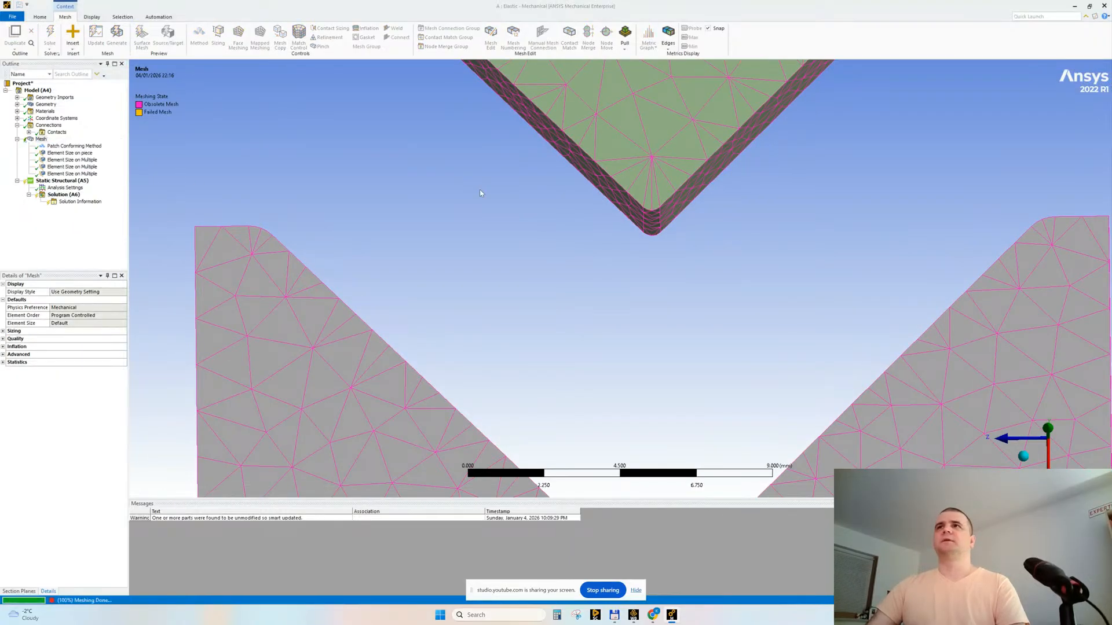
- Examine the regenerated mesh on the punch tip and in the die's V-groove
middle_click_drag(641, 229, 645, 169)
scroll(663, 223, "up", 5)
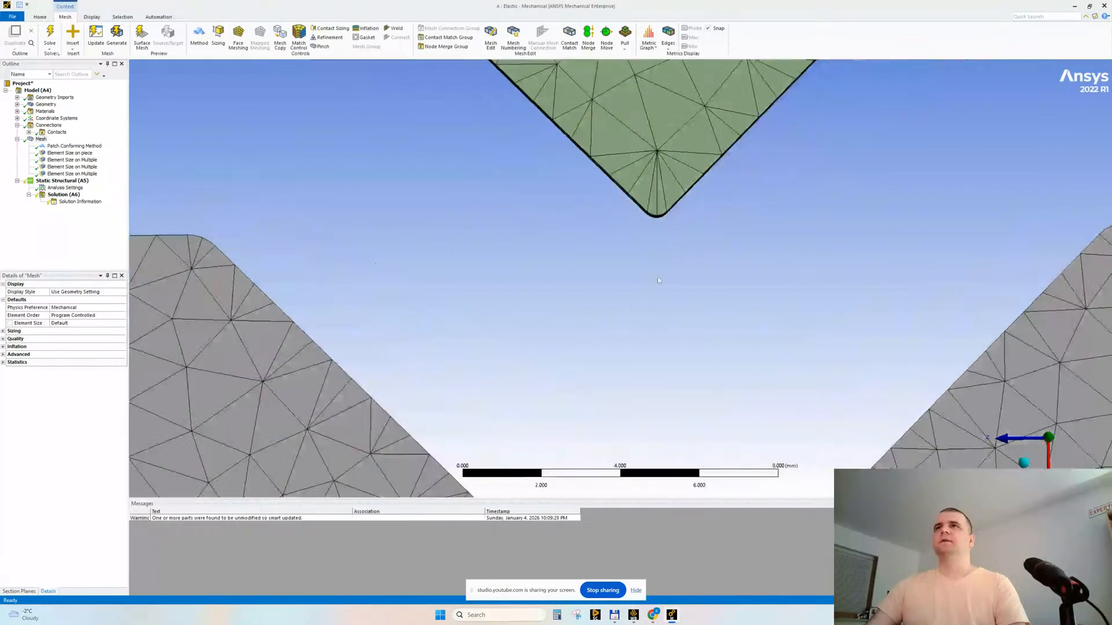
scroll(686, 181, "up", 1)
scroll(669, 161, "down", 3)
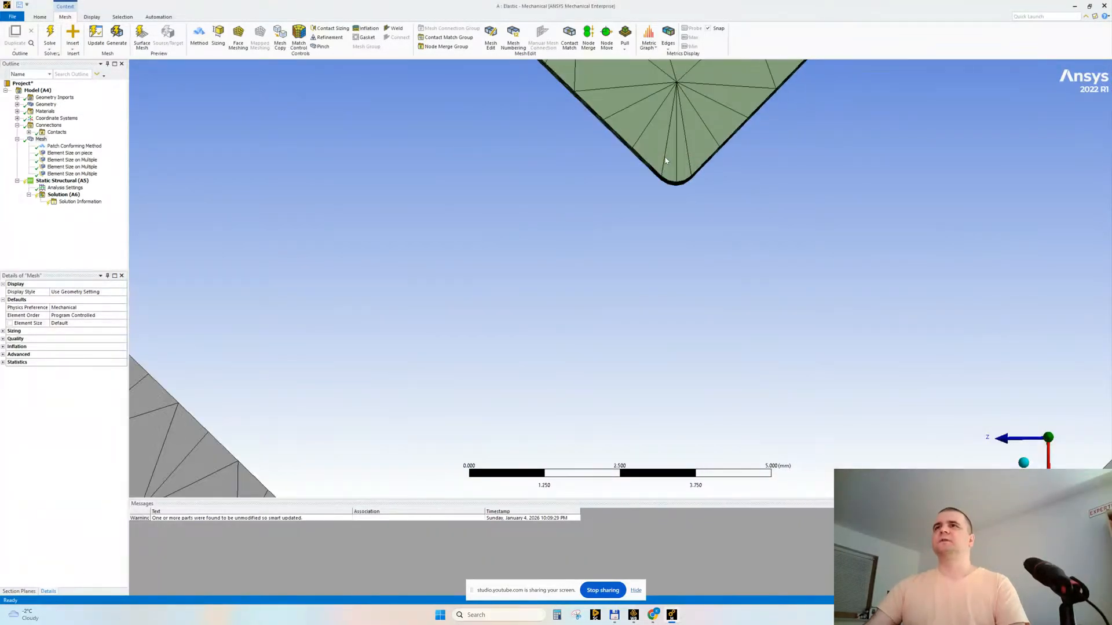
middle_click_drag(709, 267, 615, 161, "ctrl")
scroll(648, 289, "down", 4)
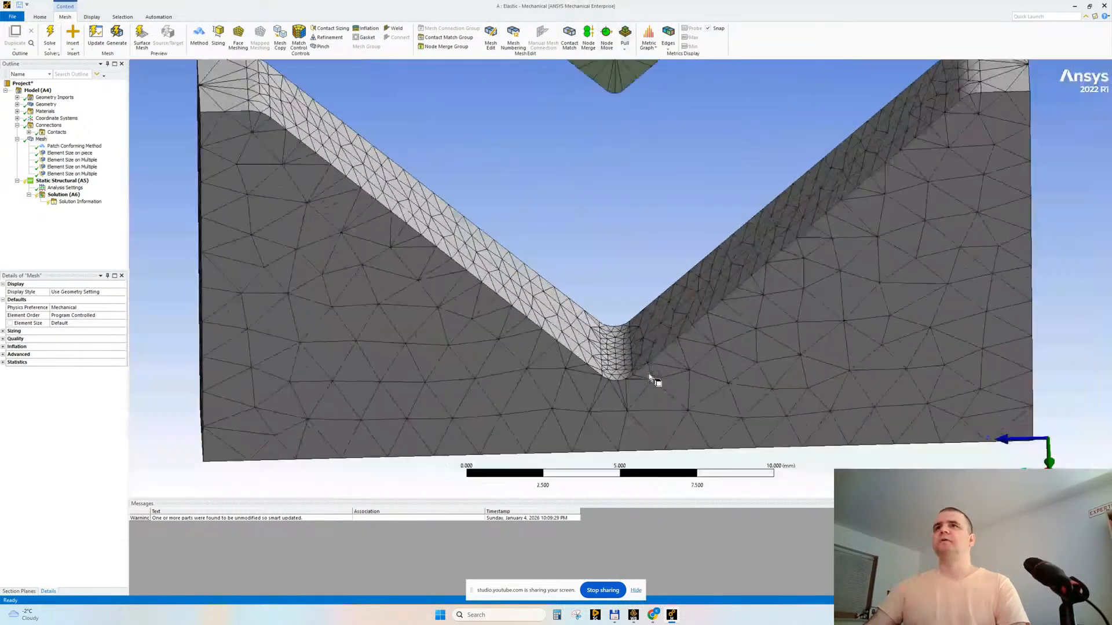
middle_click_drag(665, 361, 622, 336, "ctrl")
mouse_move(544, 264)
middle_mouse_down()
mouse_move(551, 186)
mouse_move(548, 263)
middle_mouse_up()
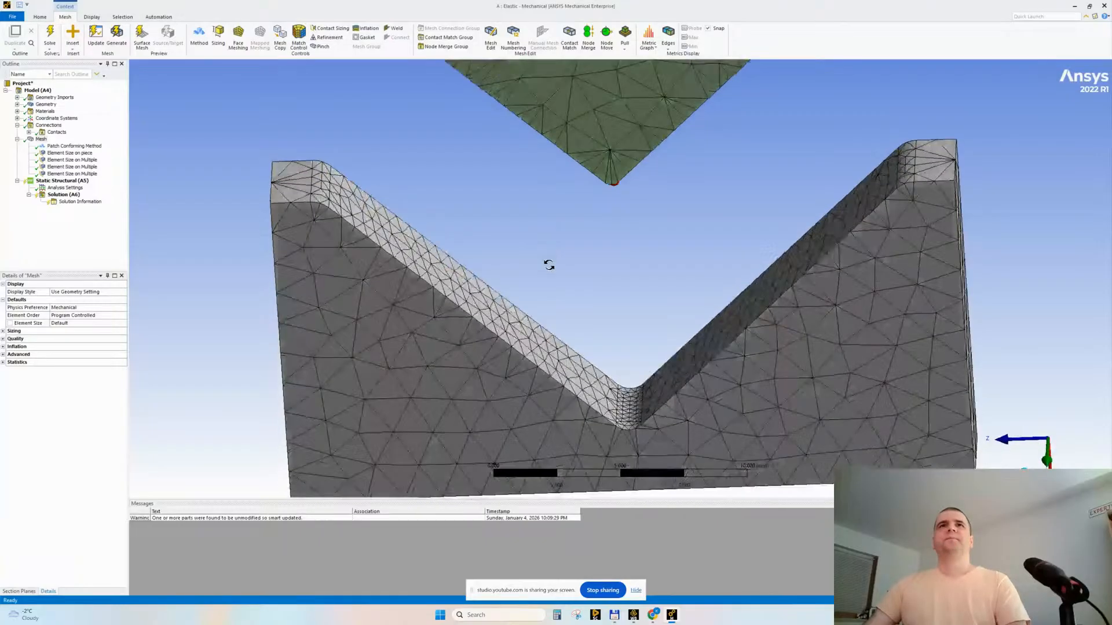
- Select the die's sloped groove face and the punch's flank face in turn to inspect their element density
left_click(377, 224)
left_click(432, 176)
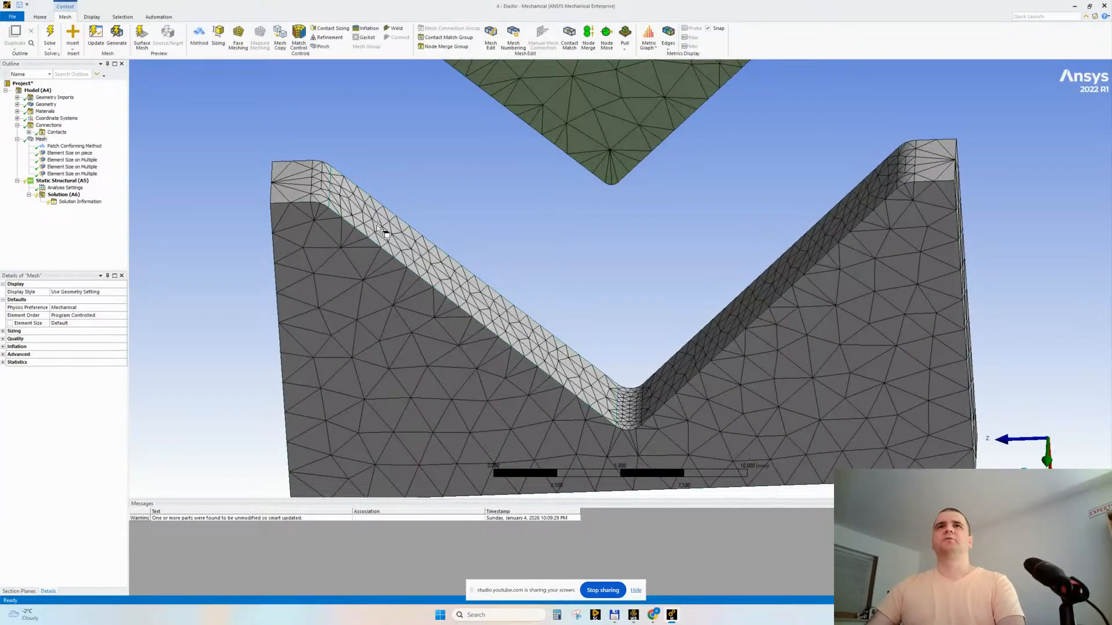
left_click(379, 226)
left_click(454, 197)
middle_click_drag(561, 216, 608, 119)
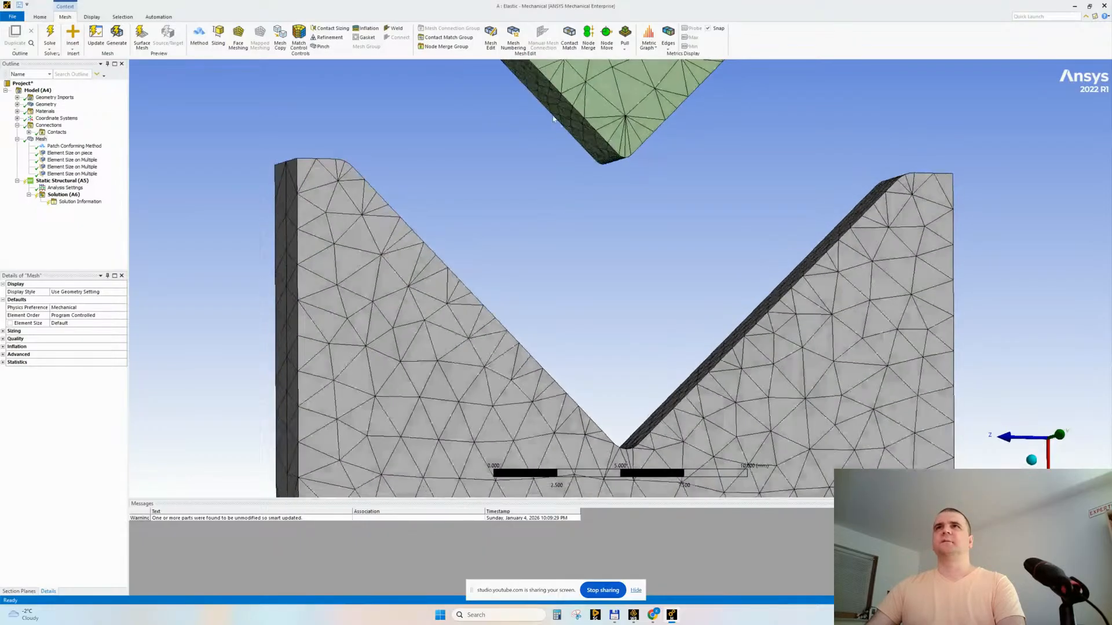
left_click(562, 106)
left_click(558, 199)
middle_click_drag(558, 198, 504, 236)
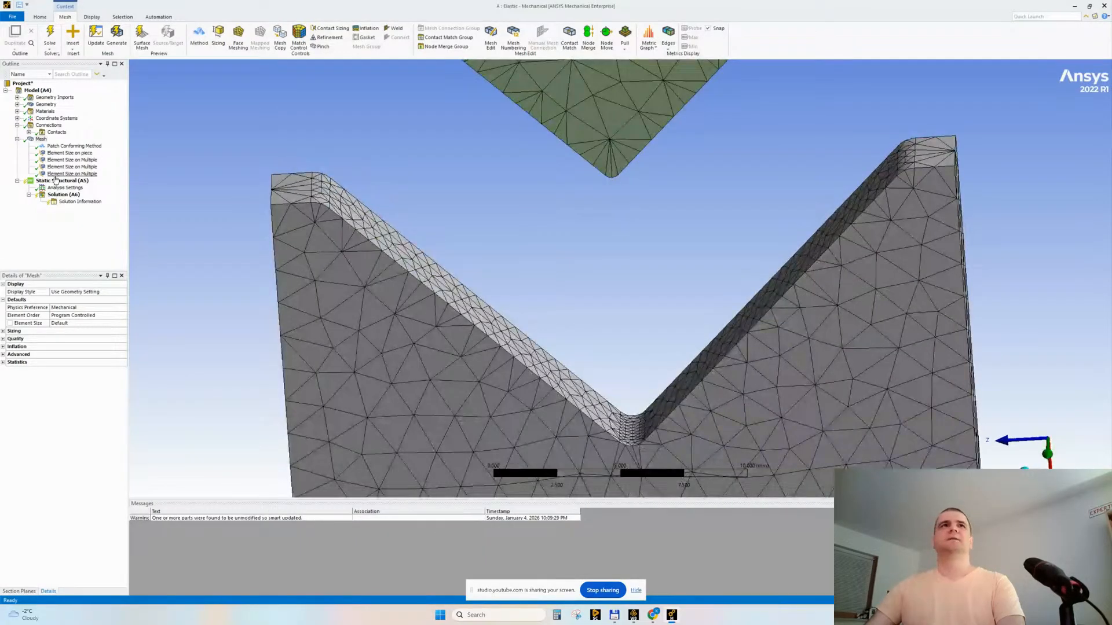
- Set the element size of the eight-face sizing on the punch and die to 0.6 mm
left_click(71, 159)
left_click(73, 166)
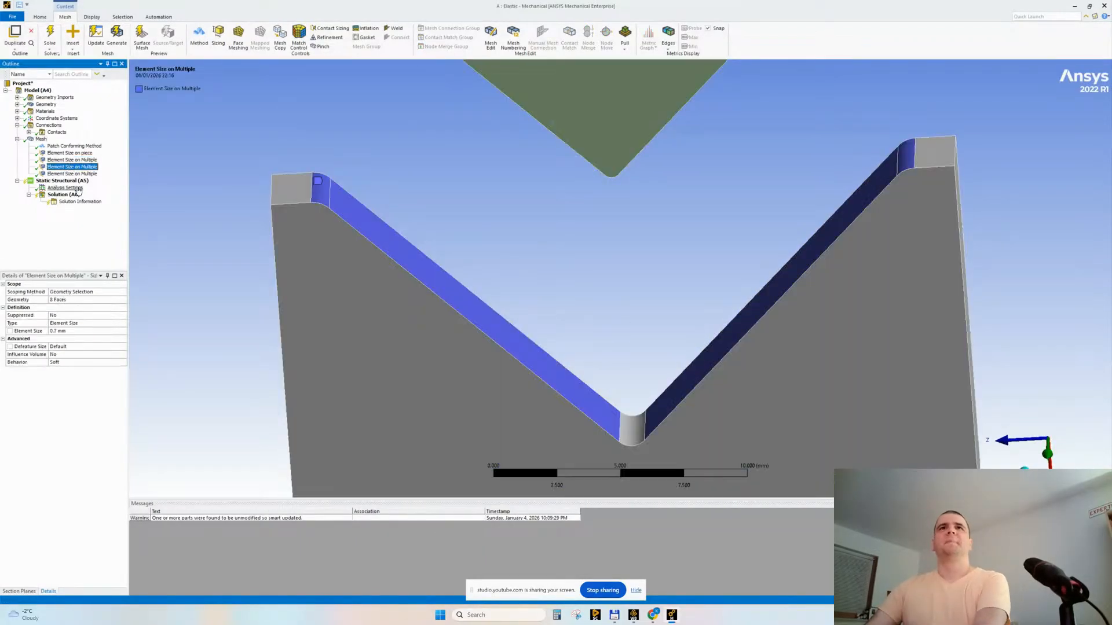
left_click(71, 332)
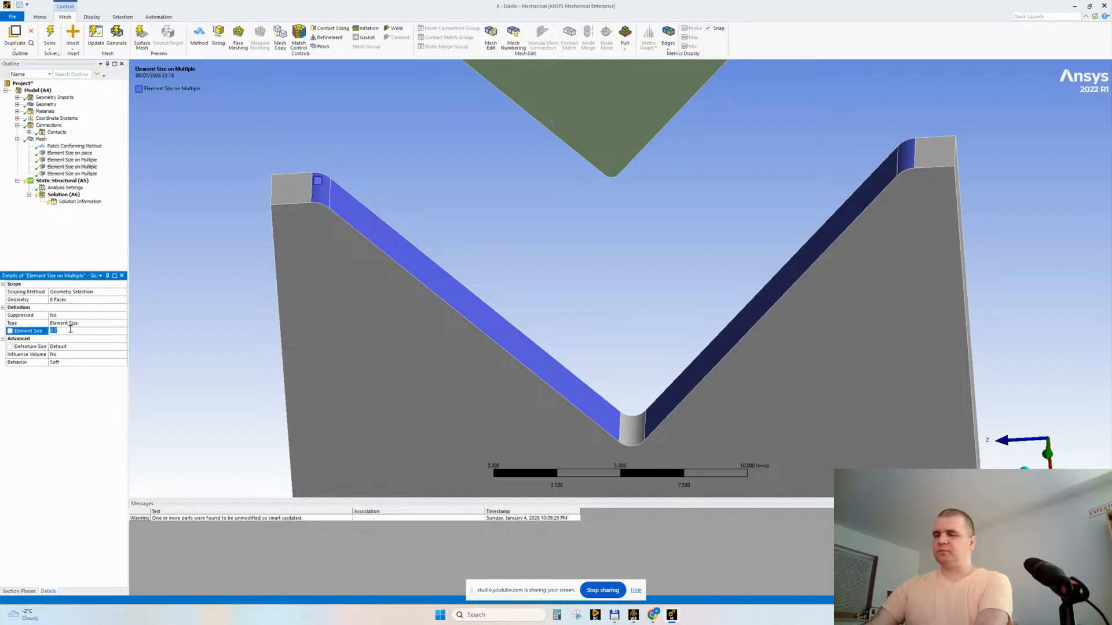
type("0.6")
key("Return")
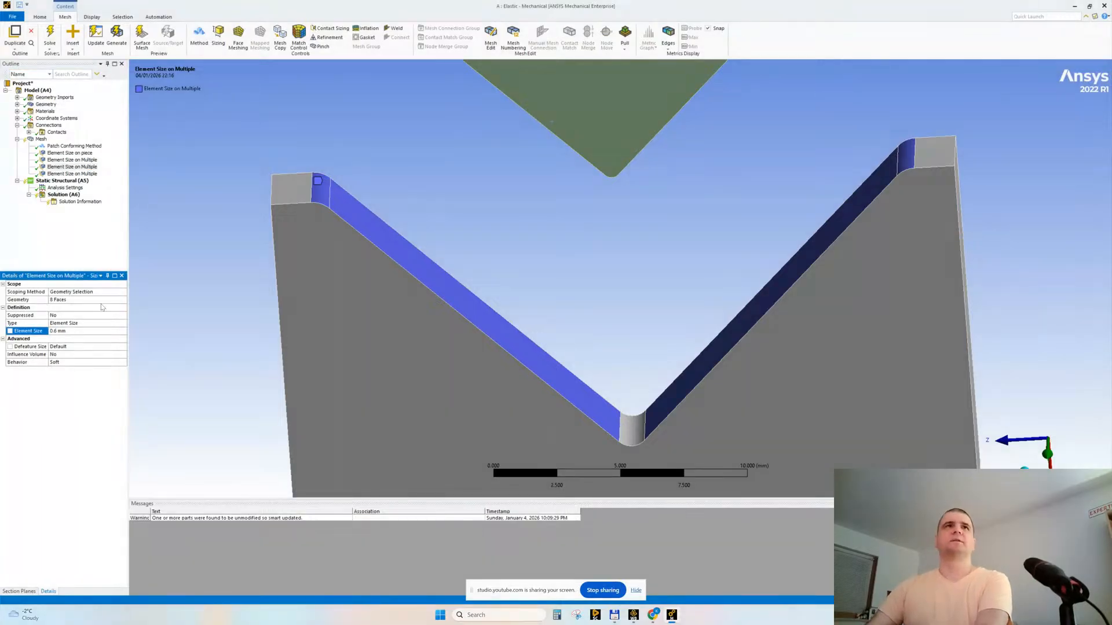
- Show all bodies and set the element size of the sizing on the piece to 0.4 mm
left_click(69, 153)
right_click(238, 131)
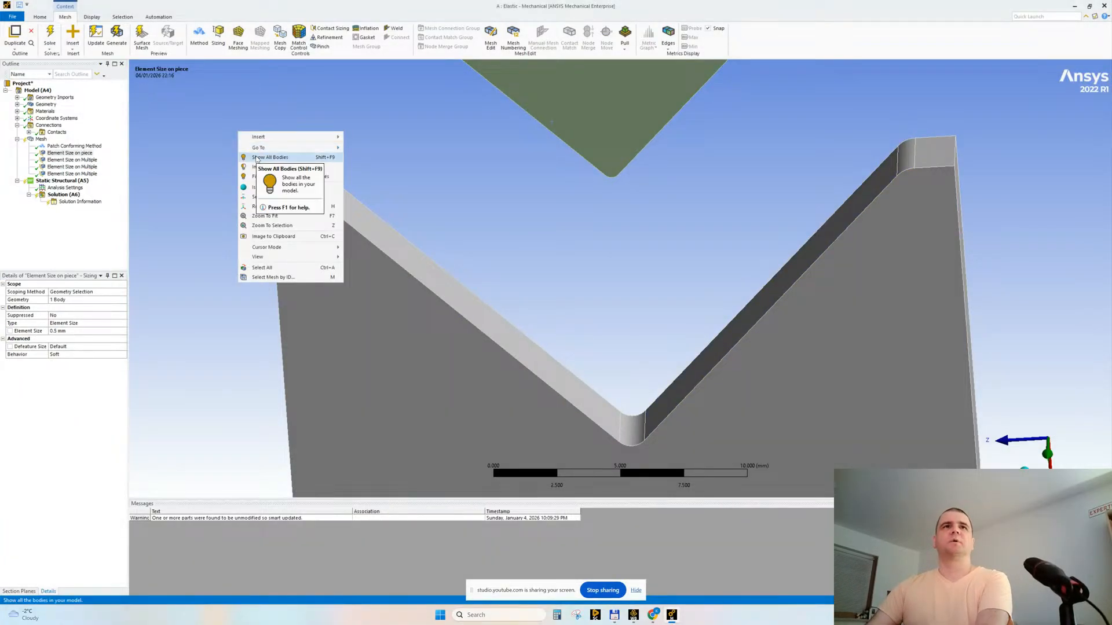
left_click(253, 156)
left_click(76, 332)
type("0.")
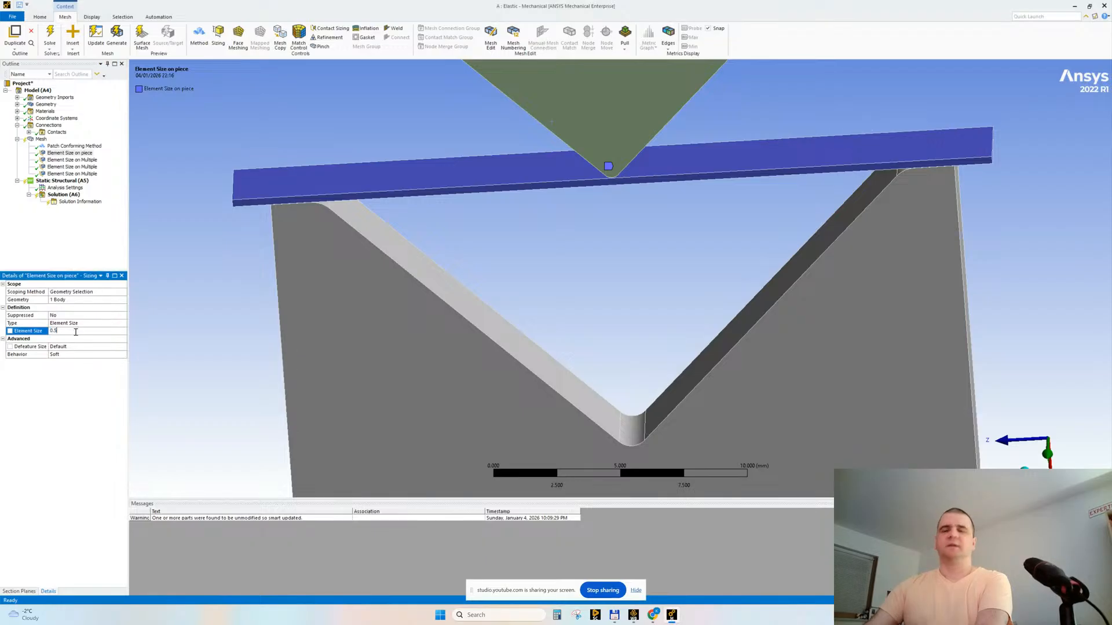
type("4")
key("Return")
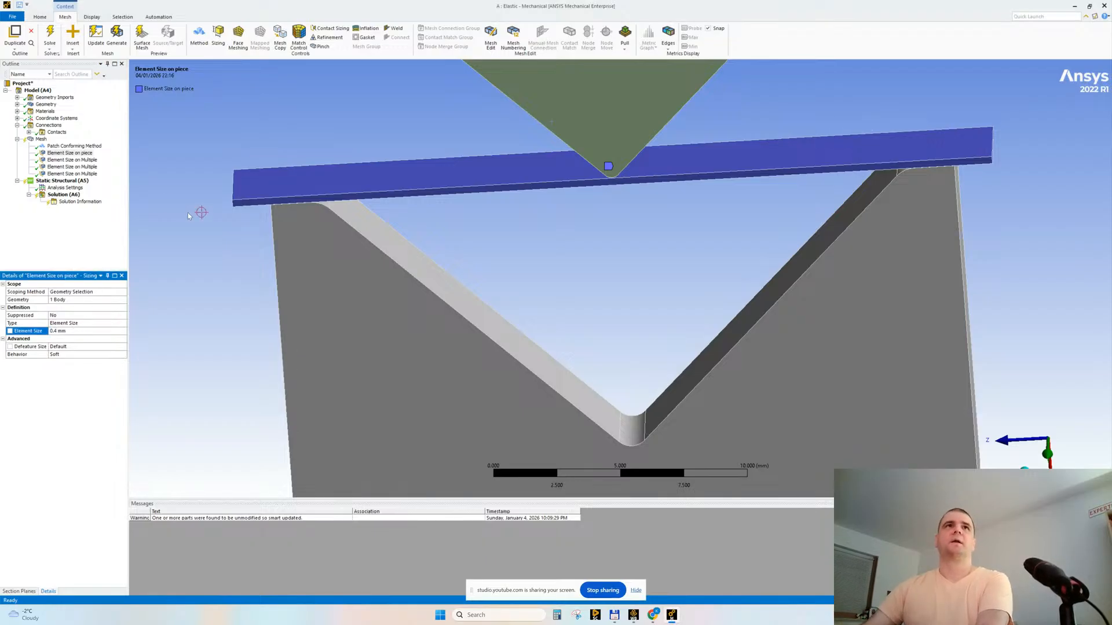
- Display the mesh on all bodies and expand its node and element statistics
left_click(36, 141)
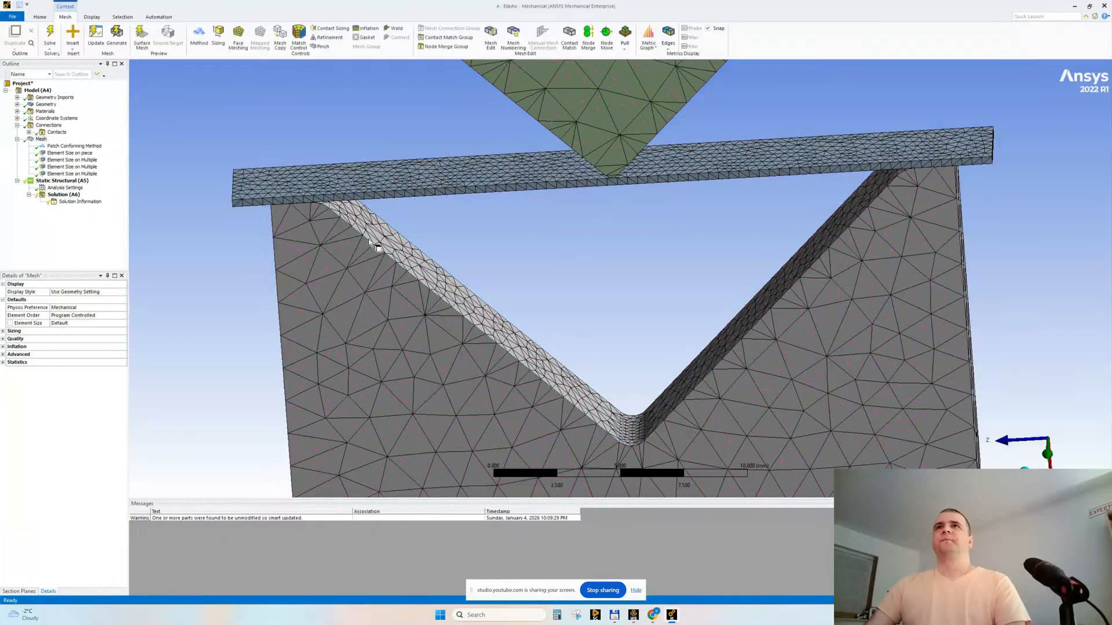
mouse_move(398, 236)
middle_mouse_down()
mouse_move(407, 264)
mouse_move(394, 253)
middle_mouse_up()
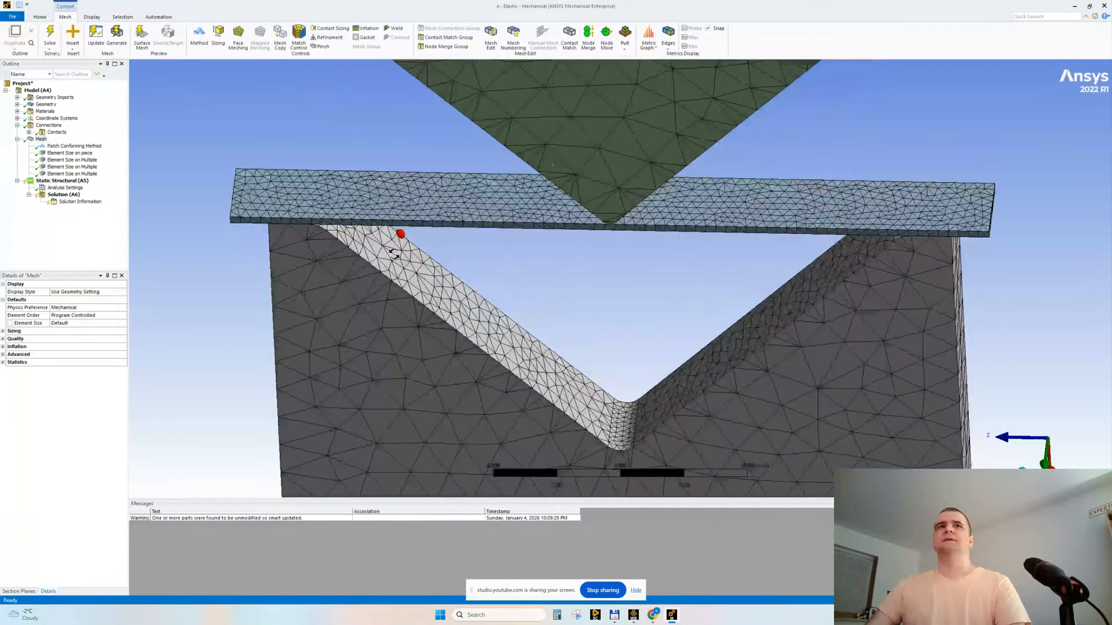
left_click(4, 362)
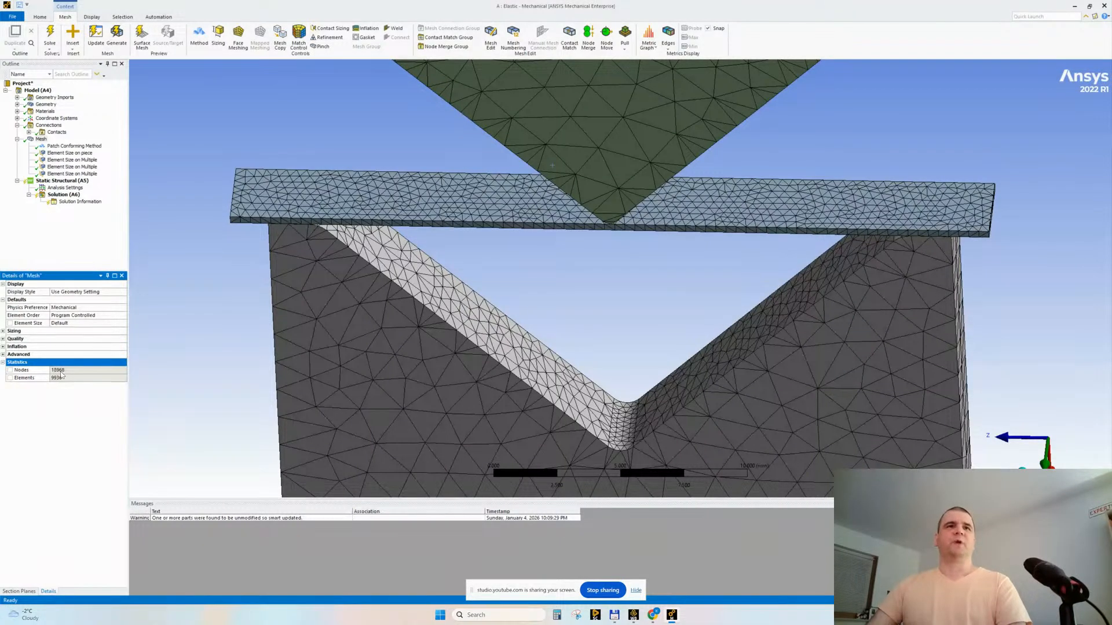
- Collapse the mesh and connections branches in the model tree and open the static structural analysis settings
left_click(16, 139)
left_click(17, 126)
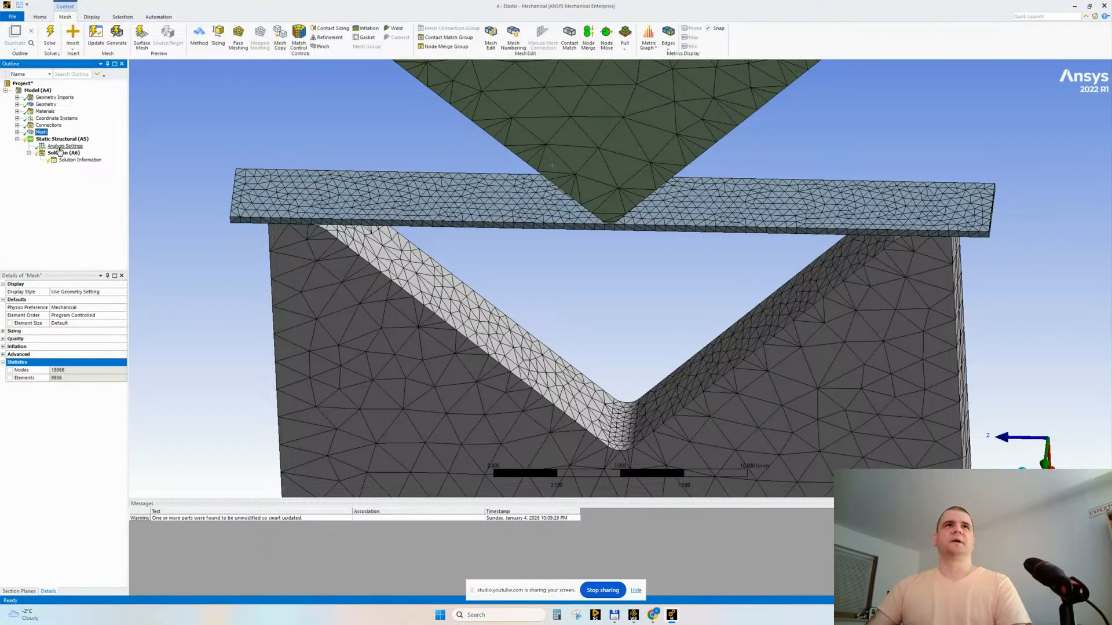
left_click(62, 147)
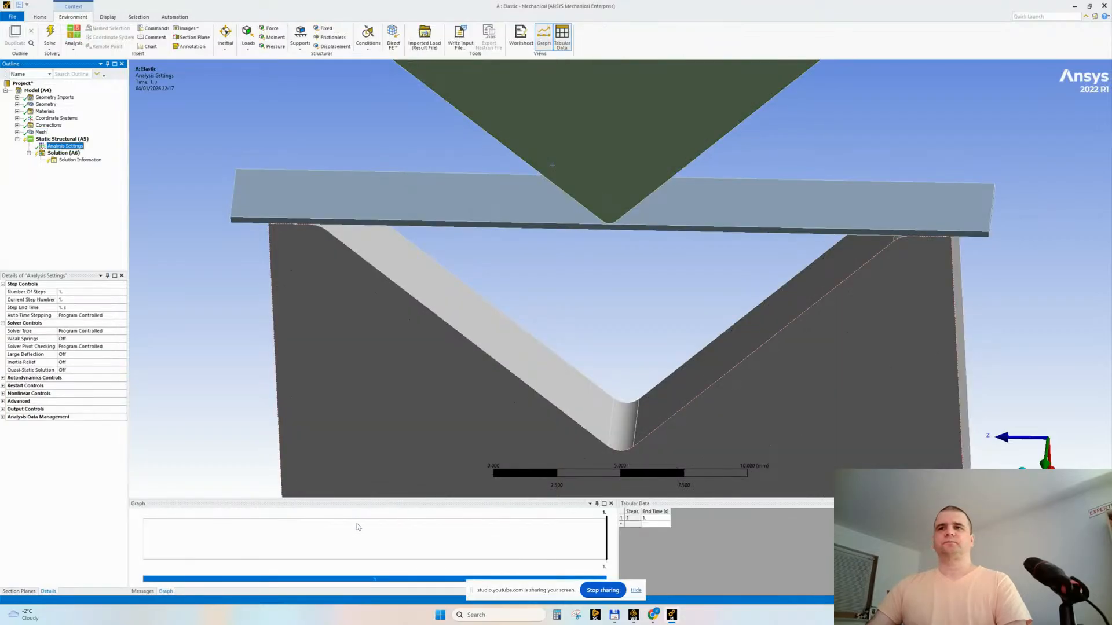
middle_click_drag(612, 216, 607, 294)
scroll(705, 458, "down", 2)
middle_click_drag(572, 338, 614, 440)
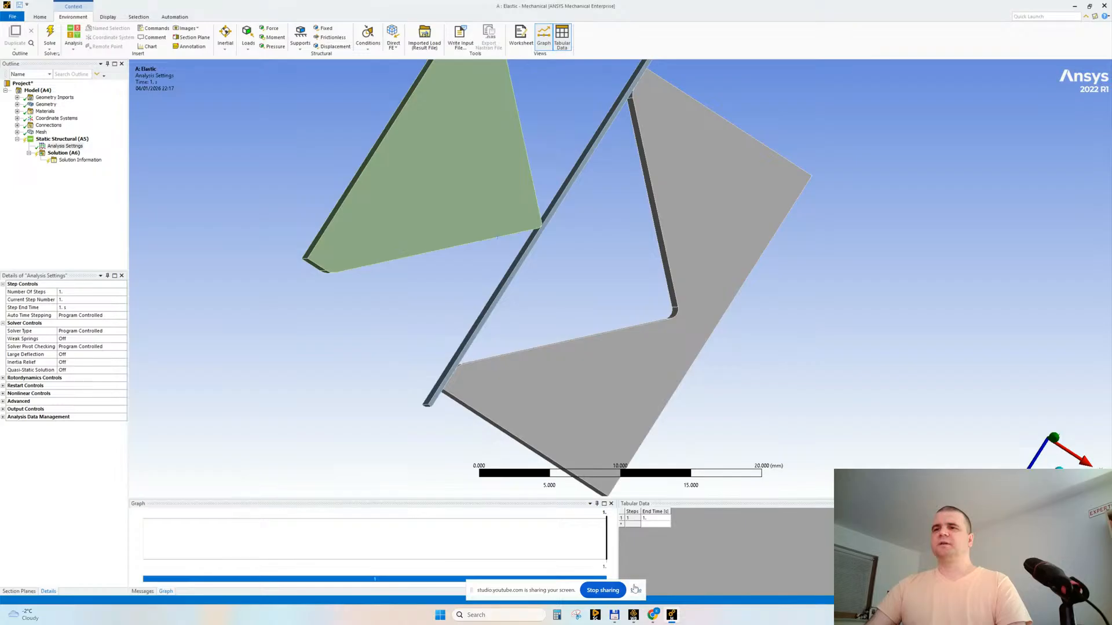
- Switch to Workbench and open the static structural system's geometry in SpaceClaim
left_click(633, 616)
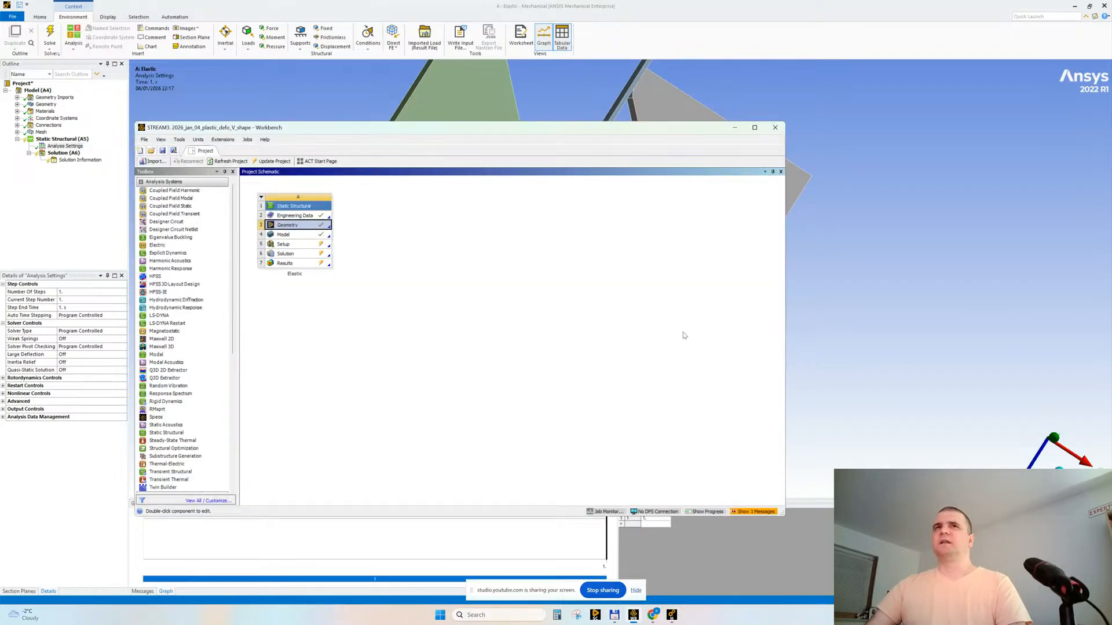
right_click(295, 226)
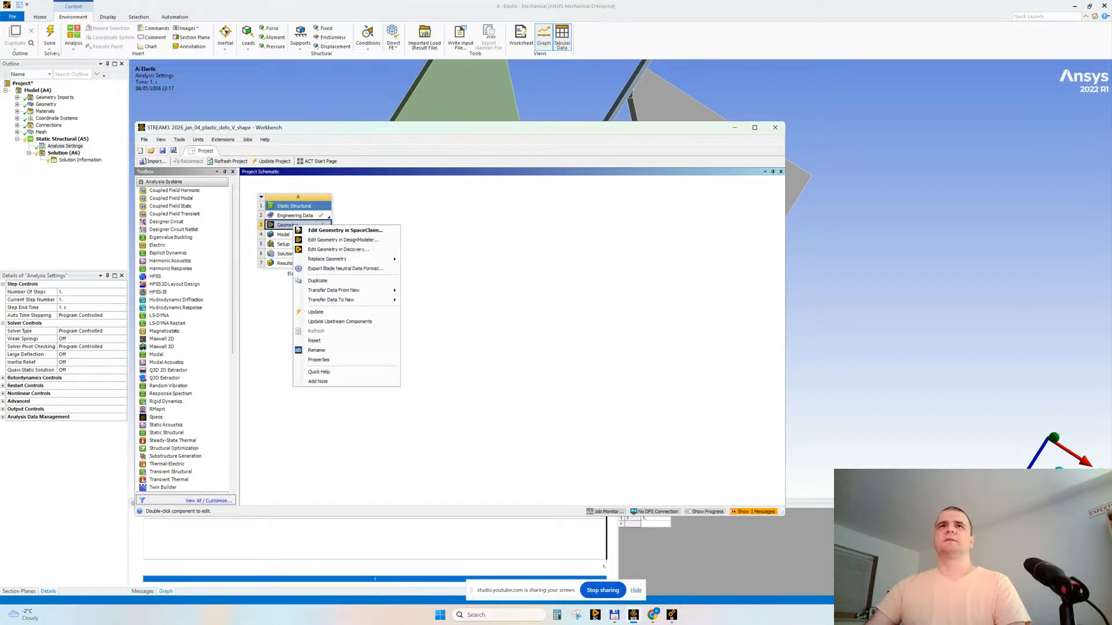
left_click(326, 231)
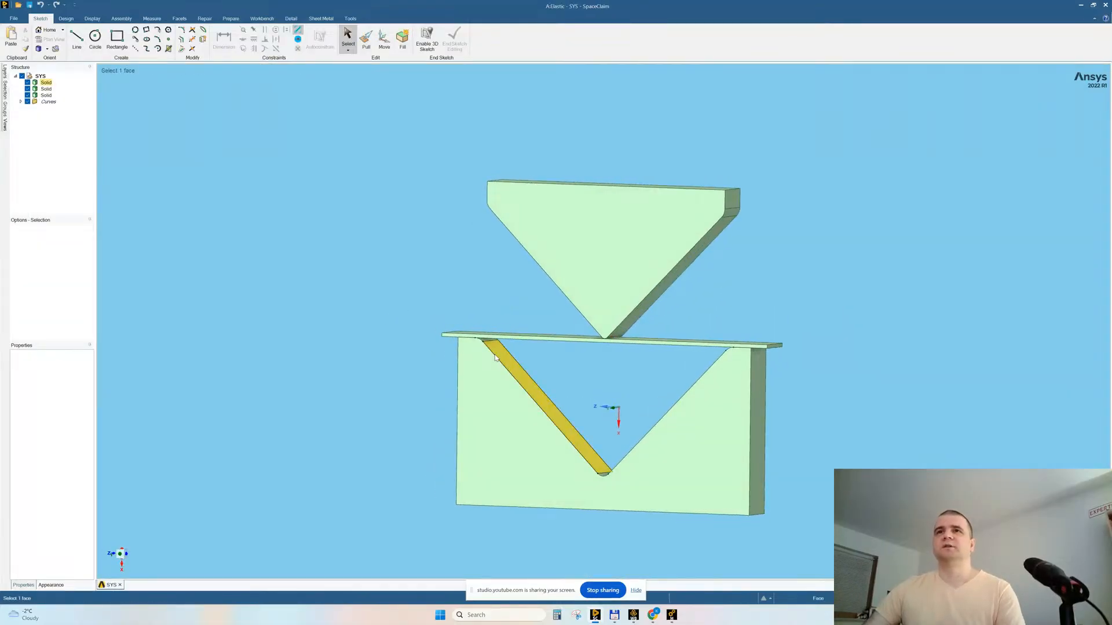
- Examine the punch, piece and die geometry around the V-groove and the underside of the piece
scroll(510, 365, "up", 6, "ctrl")
scroll(510, 400, "down", 5)
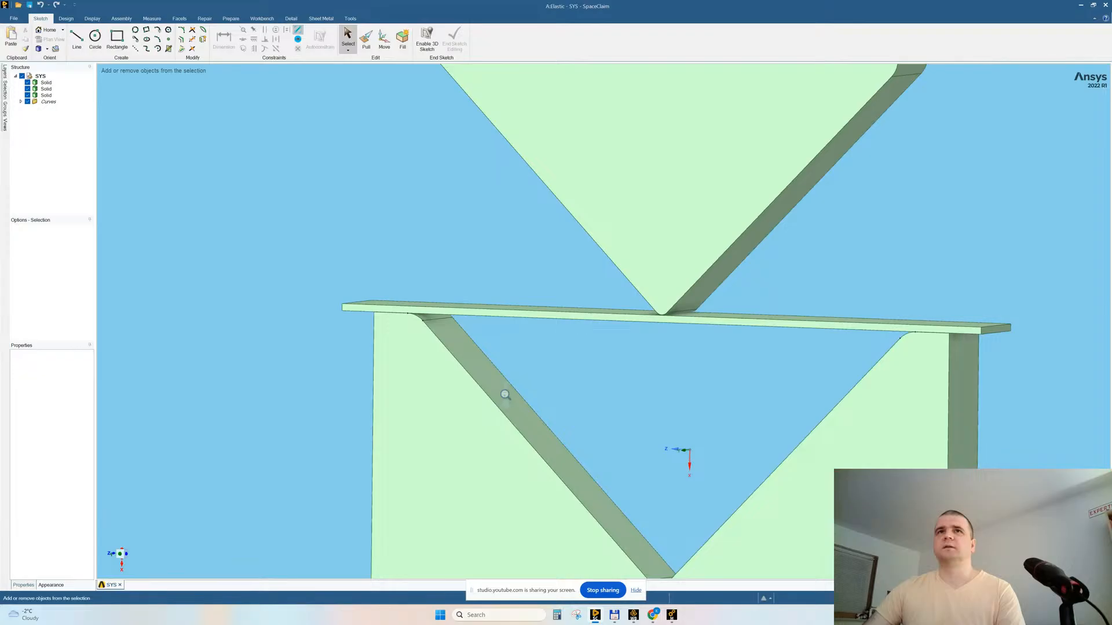
scroll(517, 443, "up", 7)
scroll(517, 442, "down", 8)
scroll(449, 350, "up", 3)
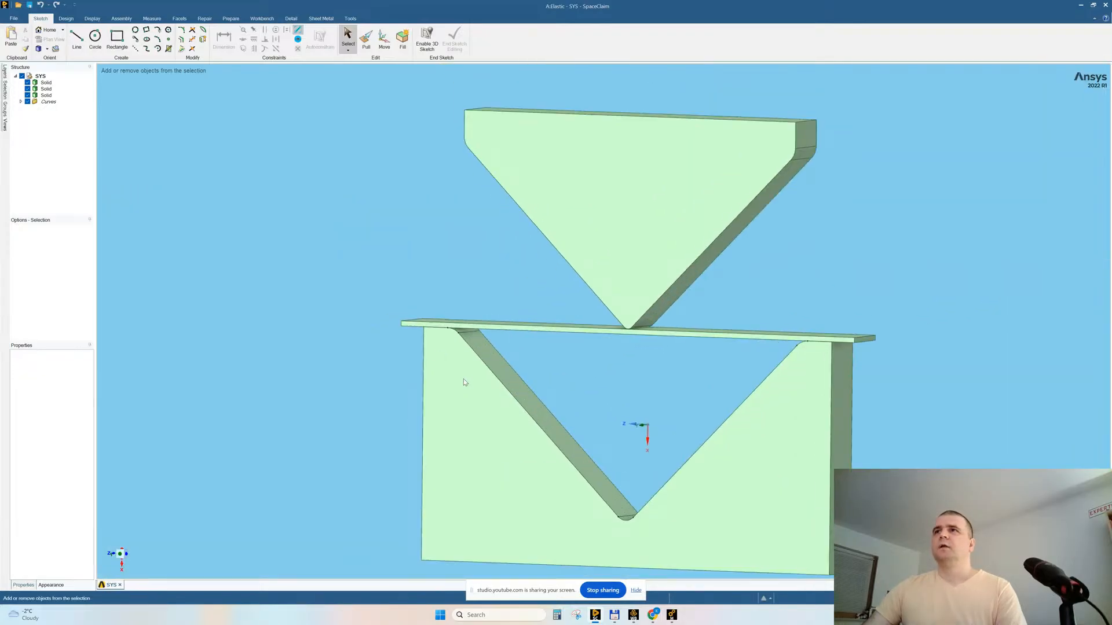
mouse_move(656, 373)
middle_mouse_down("shift")
mouse_move(494, 358)
mouse_move(585, 357)
mouse_move(562, 353)
mouse_move(585, 234)
middle_mouse_up("shift")
scroll(529, 345, "down", 3)
scroll(531, 345, "up", 6)
left_click(540, 154)
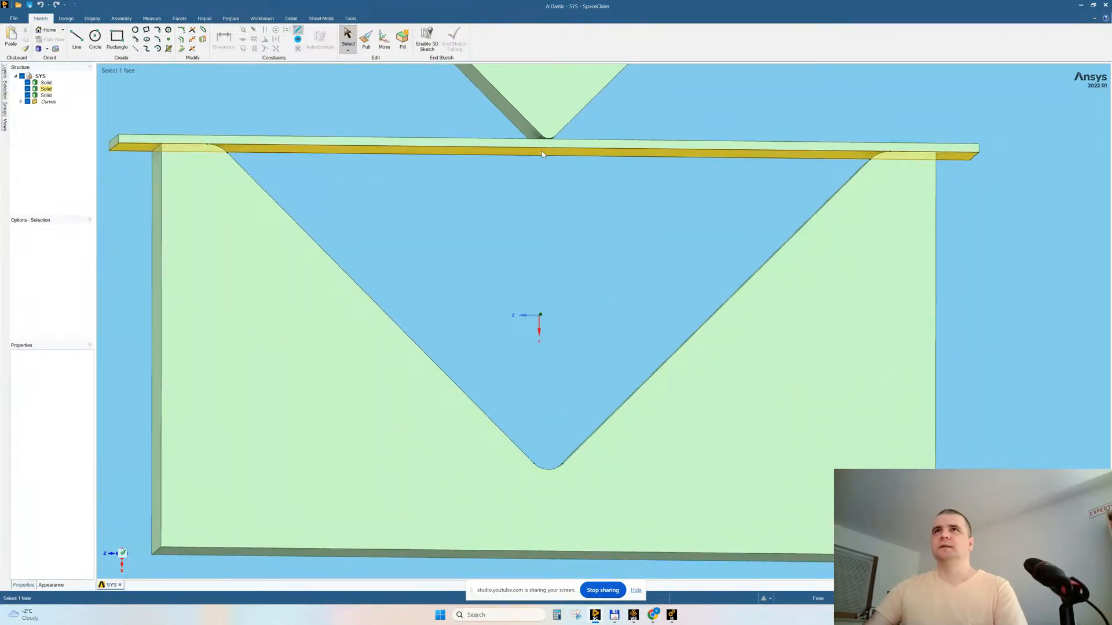
left_click(543, 154)
mouse_move(574, 412)
middle_mouse_down()
mouse_move(576, 429)
mouse_move(576, 407)
middle_mouse_up()
left_click(575, 405)
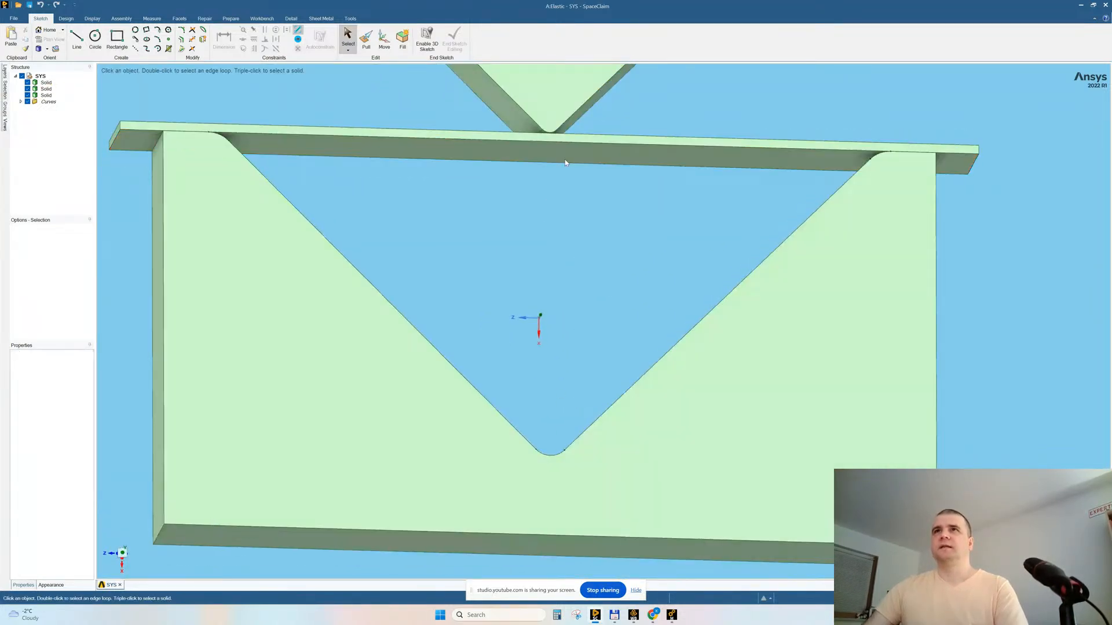
- Measure the distance between the piece's lower front edge and the arc at the bottom of the die's V-groove
left_click(540, 142)
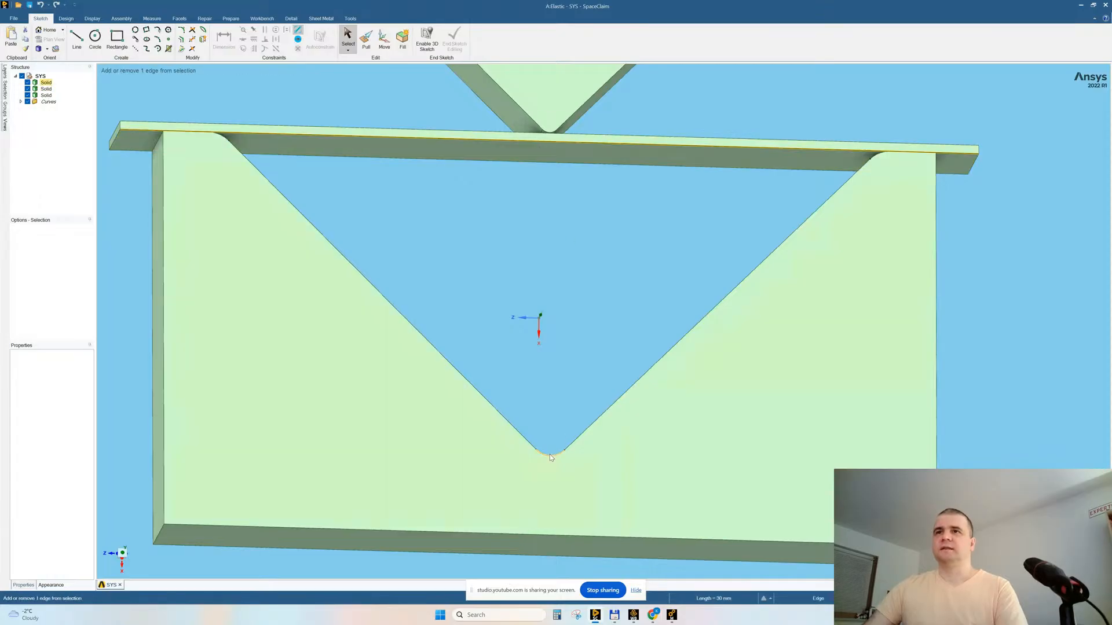
left_click(551, 457, "ctrl")
middle_click_drag(616, 344, 592, 336)
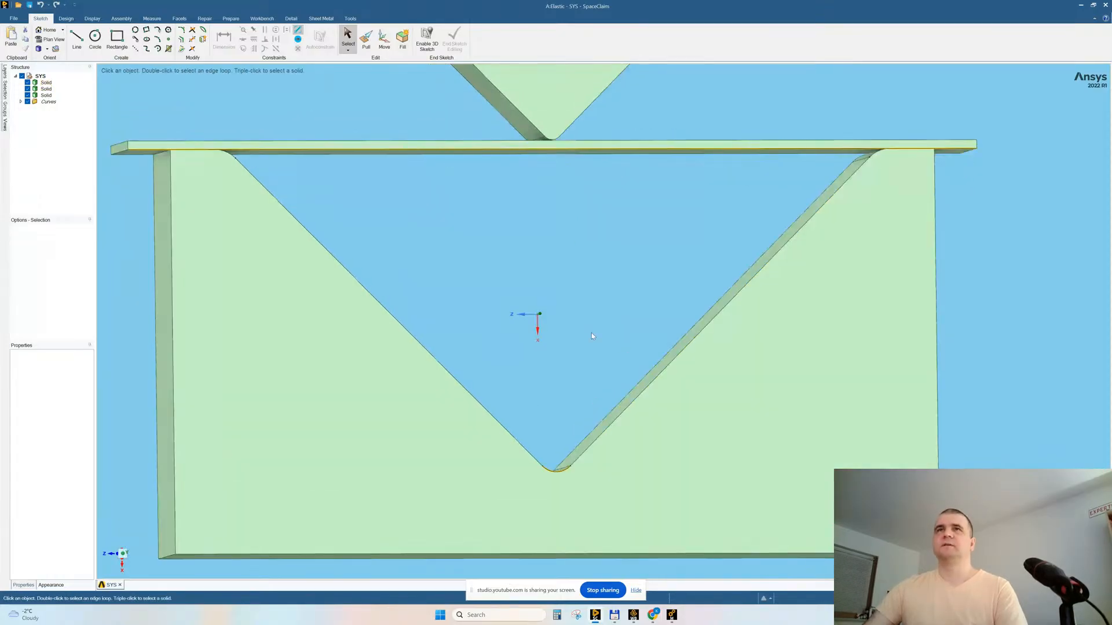
left_click(155, 19)
left_click(48, 46)
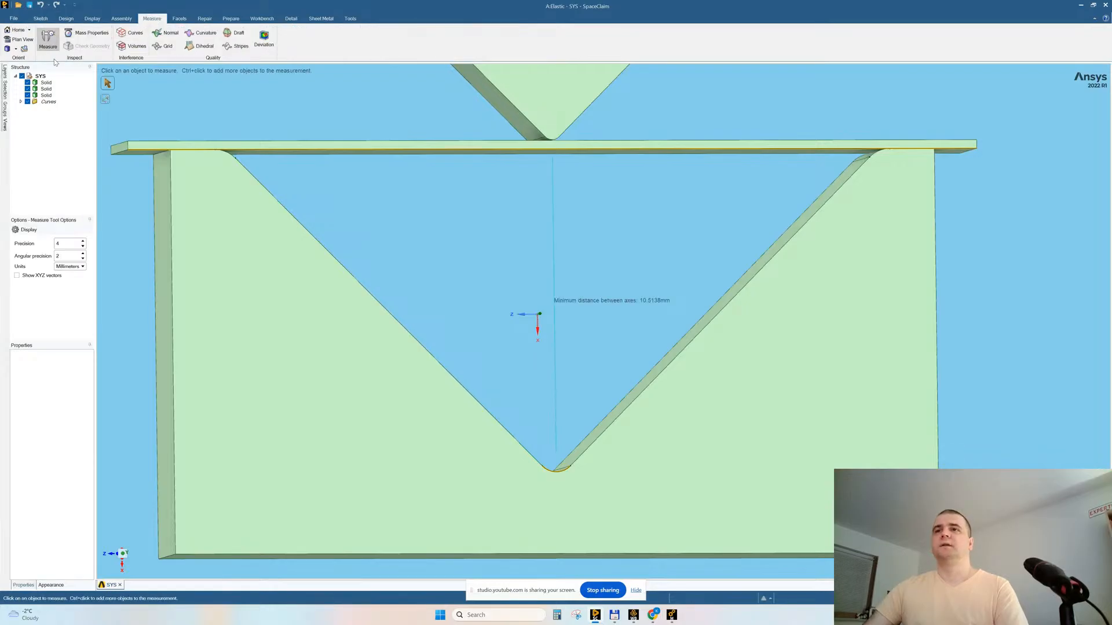
mouse_move(489, 281)
middle_mouse_down()
mouse_move(472, 256)
mouse_move(477, 272)
middle_mouse_up()
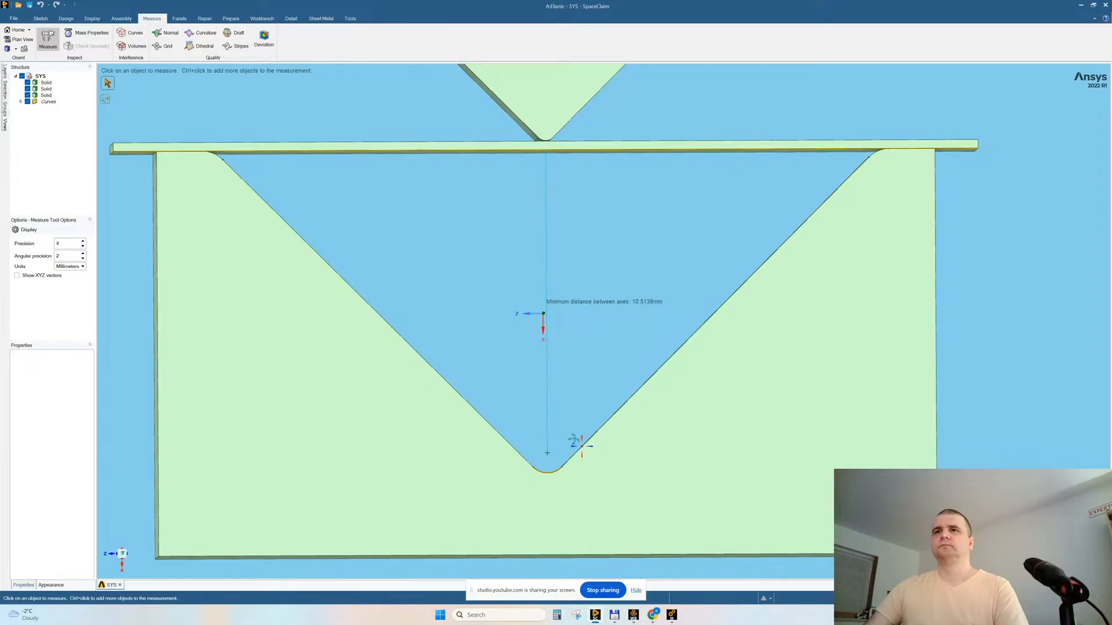
middle_click_drag(581, 445, 529, 491)
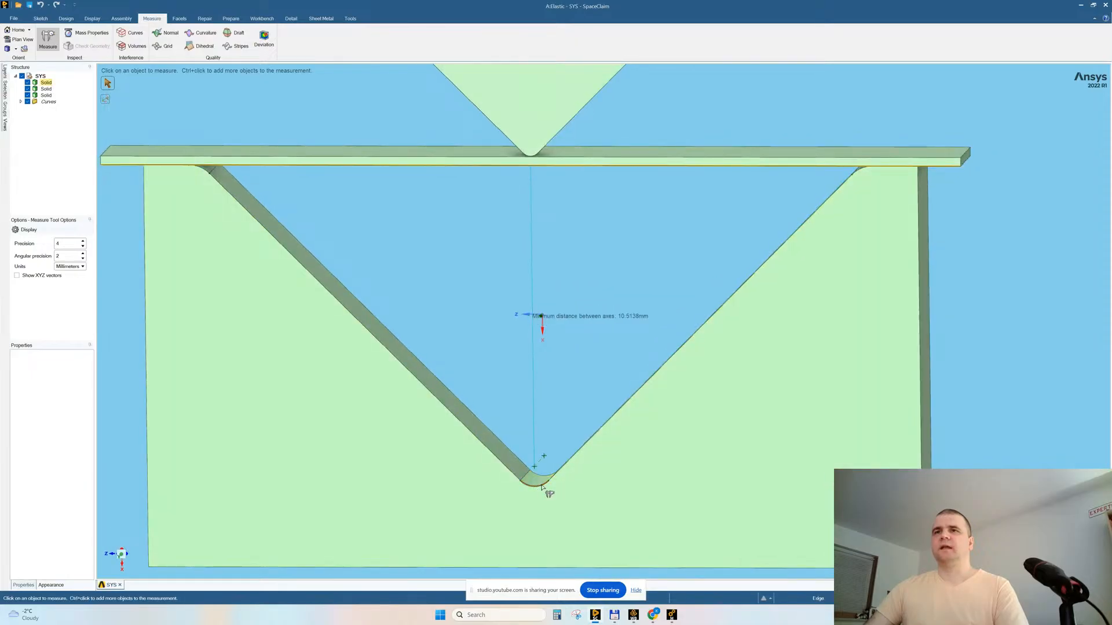
middle_click_drag(554, 458, 597, 396)
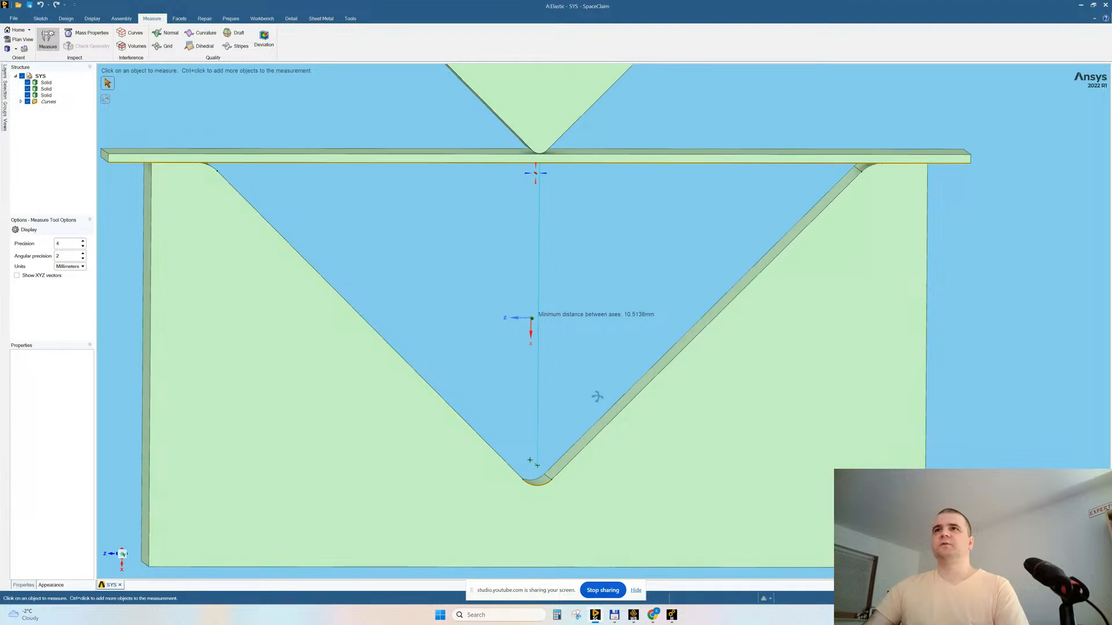
- Measure the groove-bottom arc and the distance from the piece's underside face to that arc's centre
left_click(538, 488)
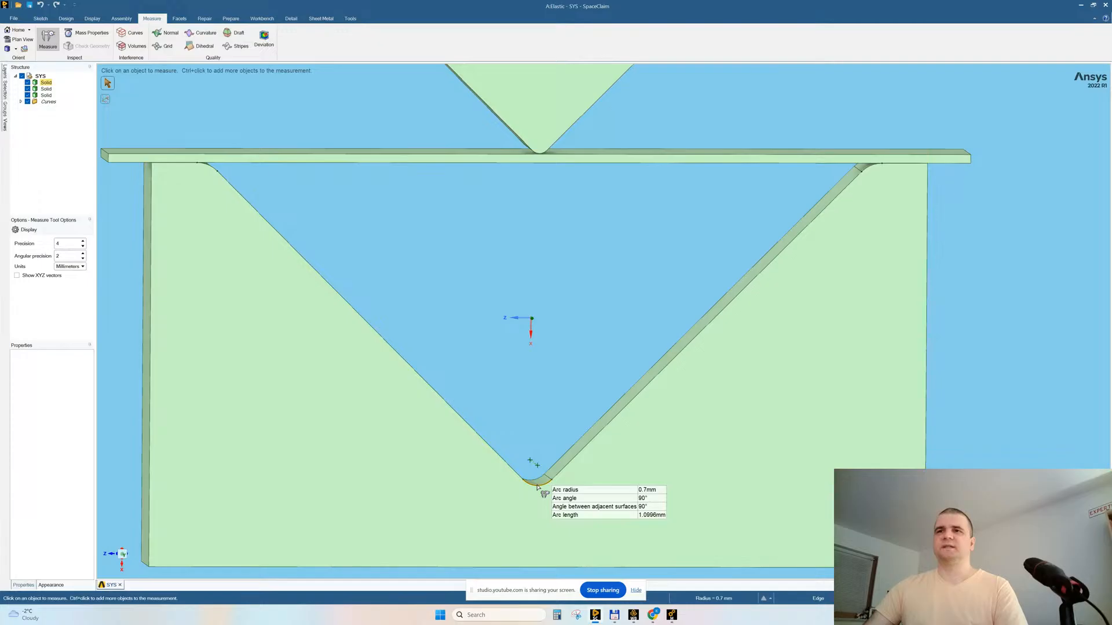
middle_click_drag(588, 260, 580, 183)
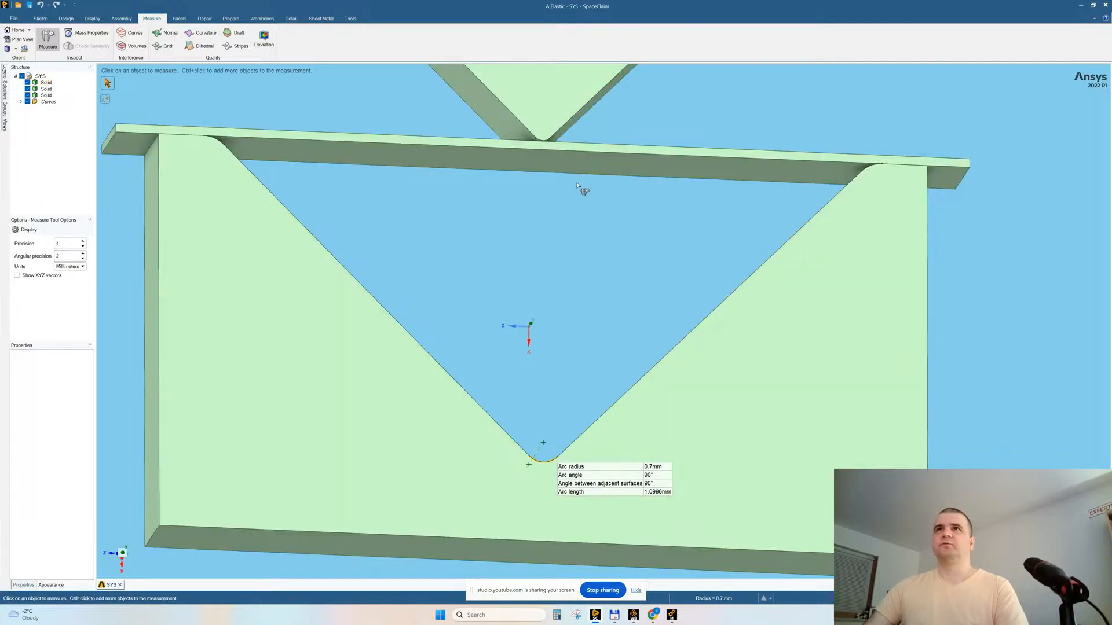
left_click(567, 161)
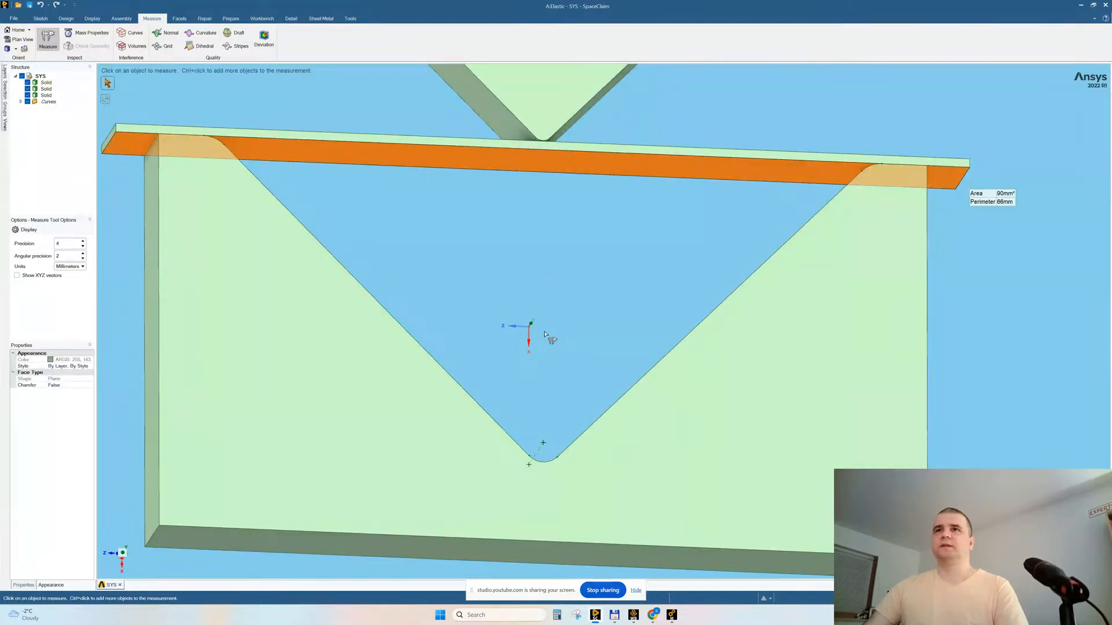
left_click(542, 451, "ctrl")
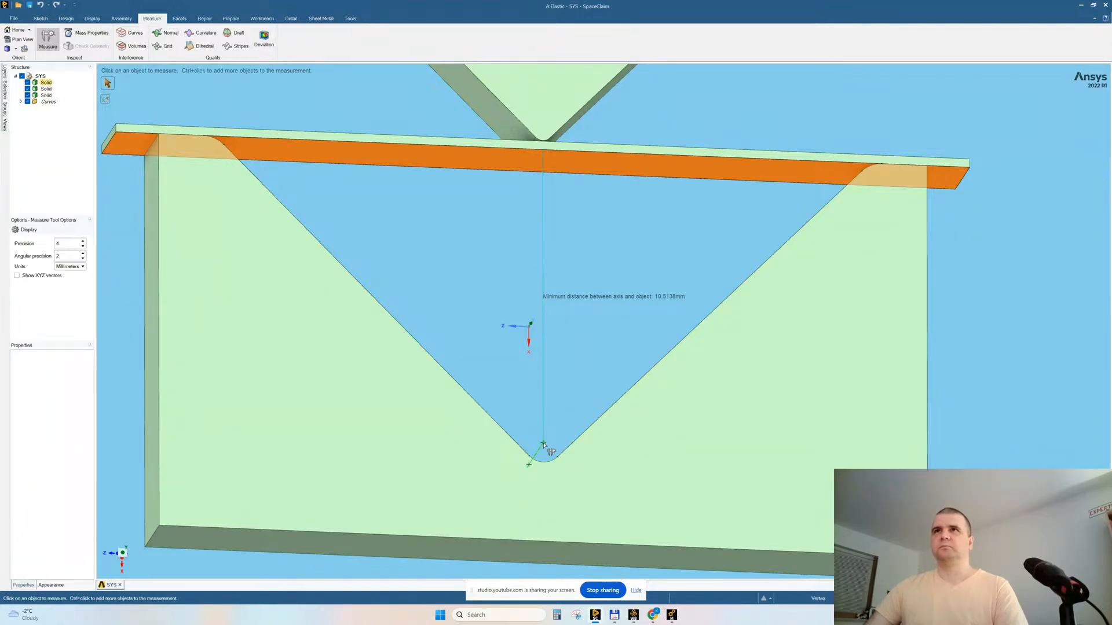
mouse_move(539, 236)
middle_mouse_down()
mouse_move(545, 249)
mouse_move(563, 223)
middle_mouse_up()
scroll(563, 224, "down", 5)
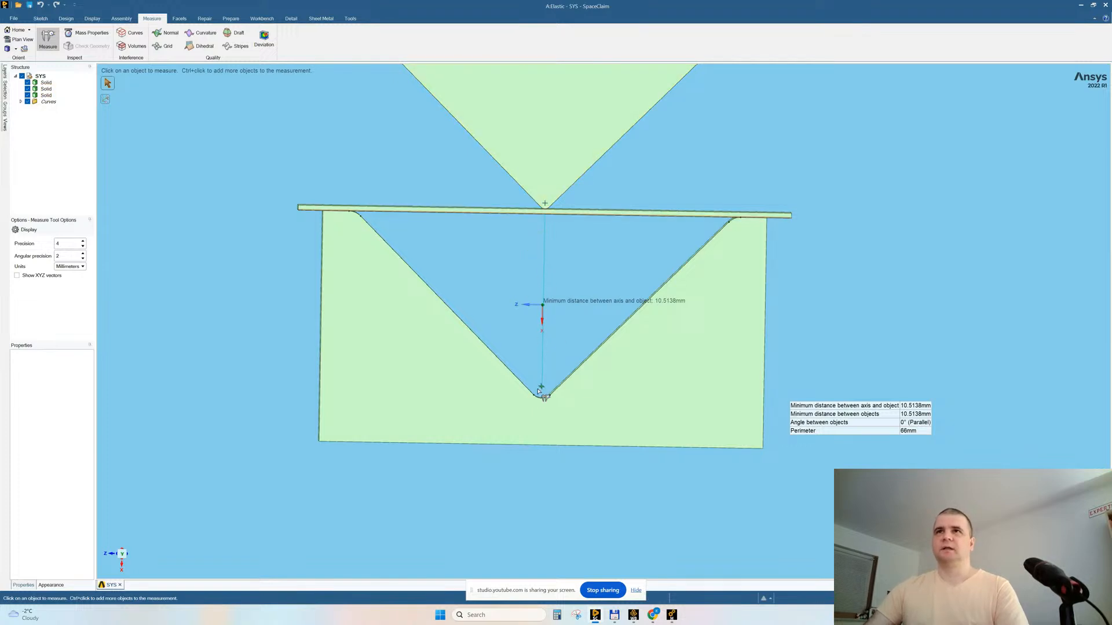
middle_click_drag(577, 250, 590, 240)
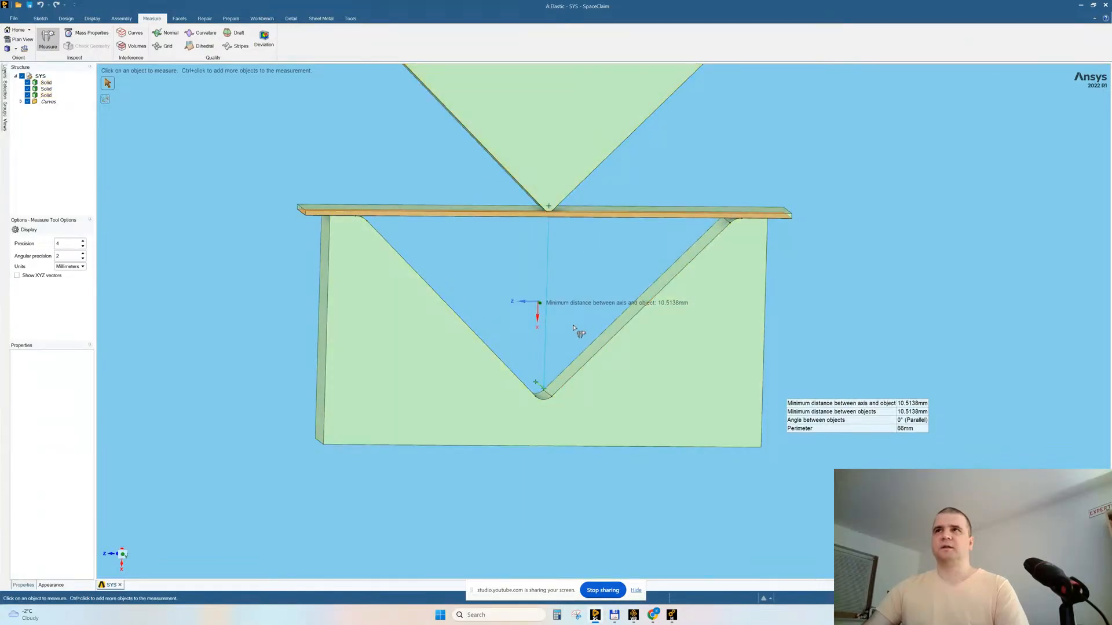
- Clear the measurement and measure the distance between the punch-tip arc and the arc at the bottom of the die's groove
left_click(576, 252)
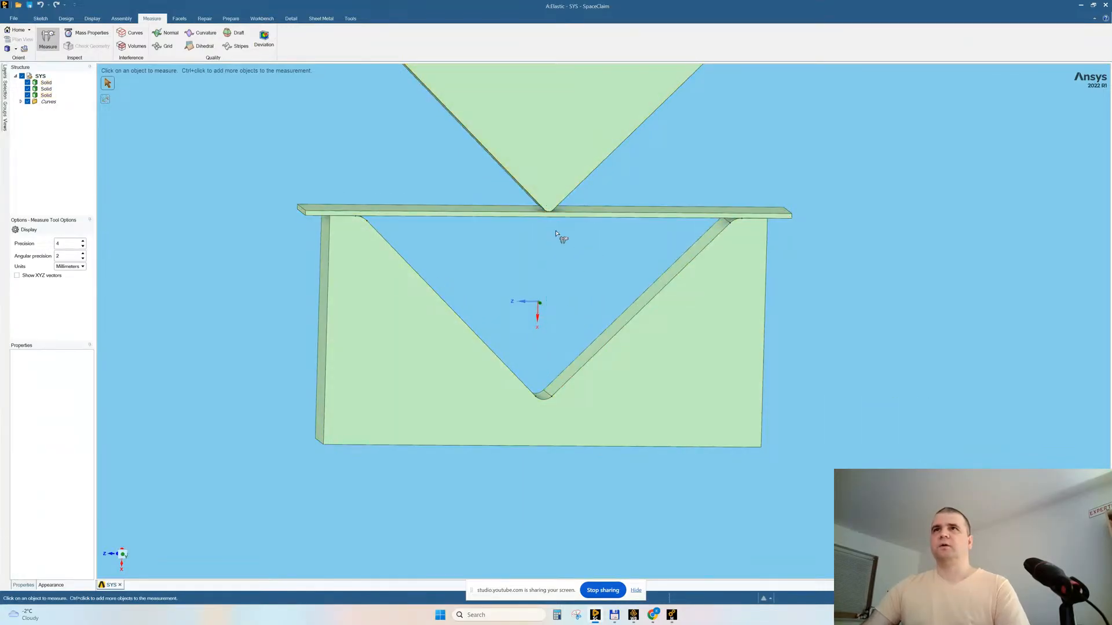
middle_click_drag(556, 233, 554, 215)
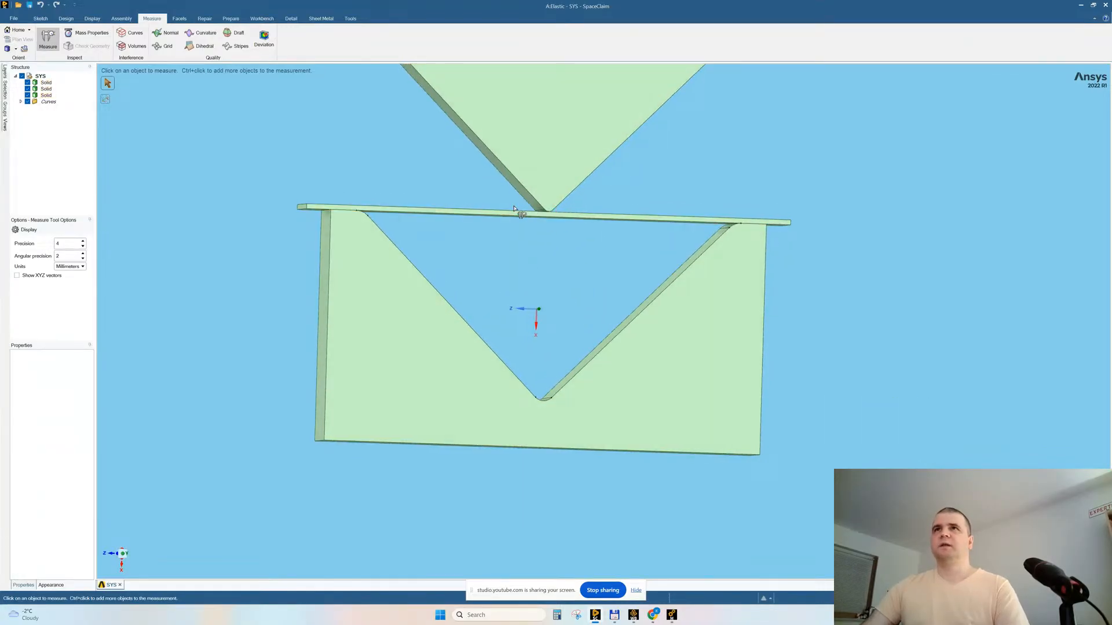
left_click(547, 211)
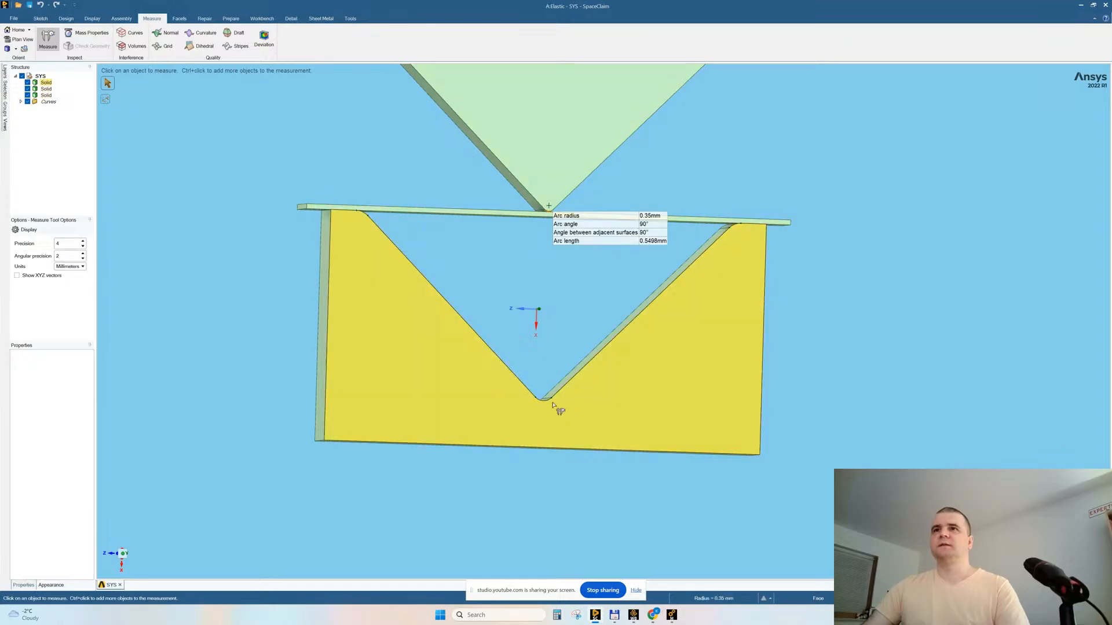
left_click(545, 400, "ctrl")
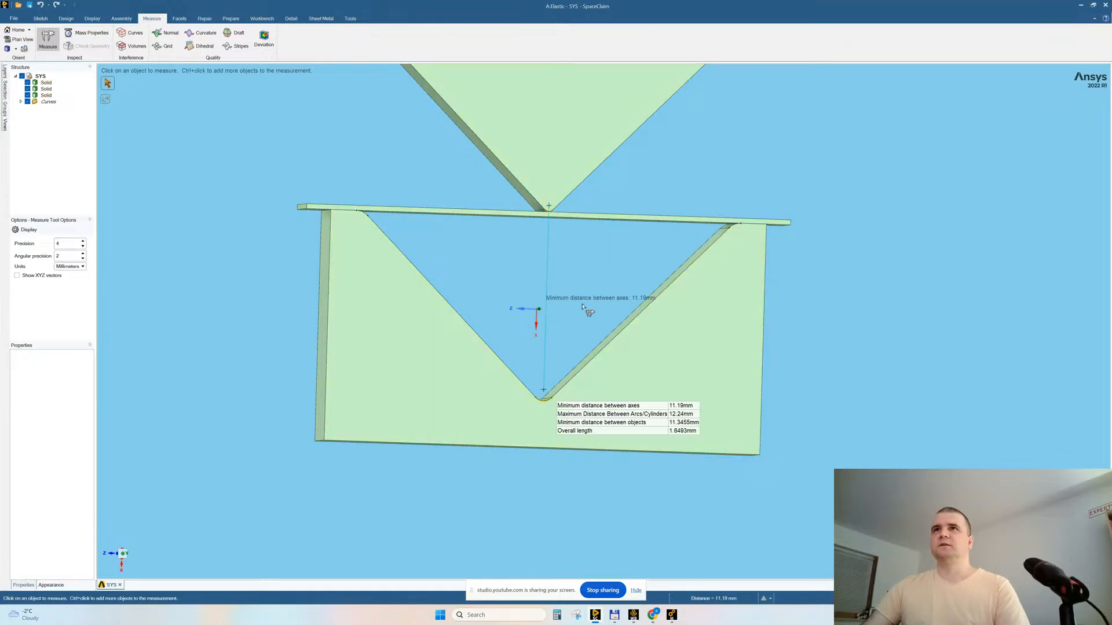
scroll(582, 307, "up", 3)
middle_click_drag(595, 214, 589, 215)
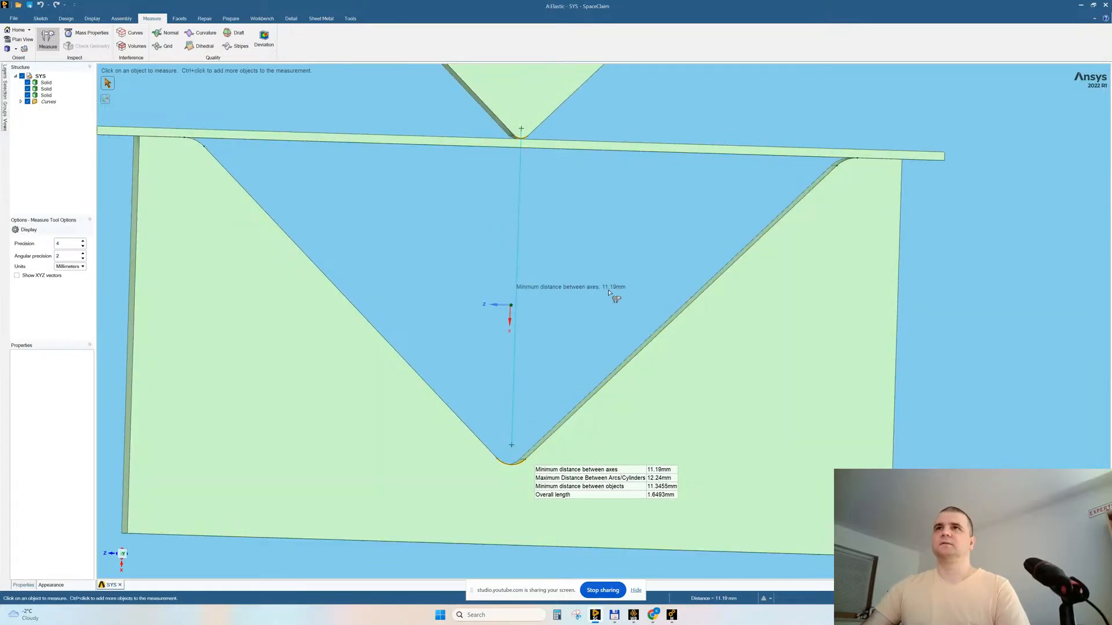
middle_click_drag(592, 328, 588, 325)
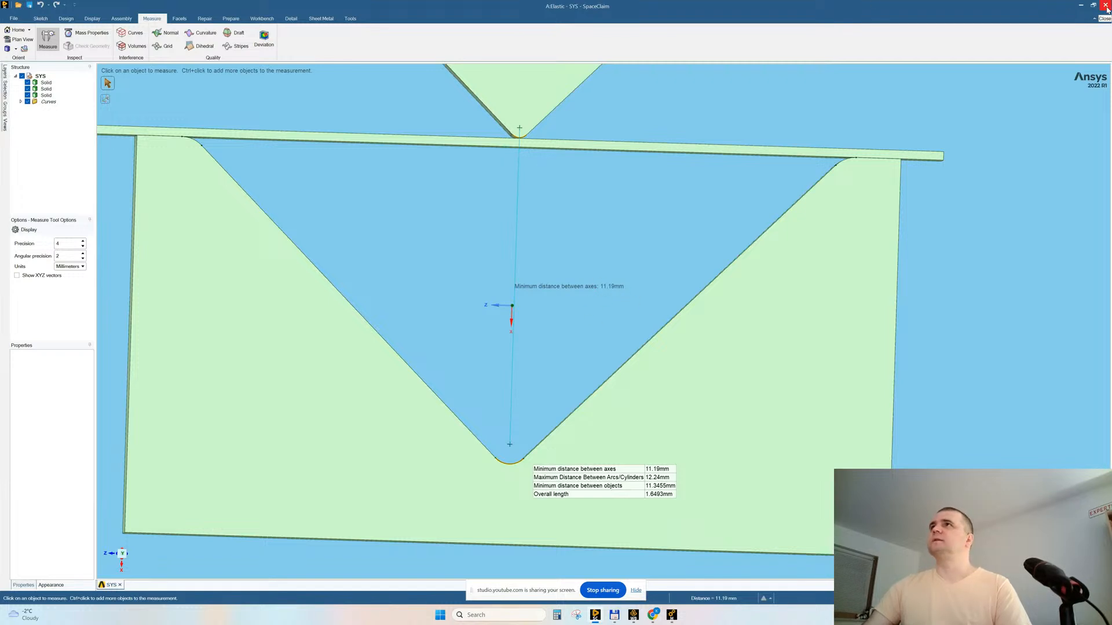
- Close the geometry editor, switch back to Mechanical, set the analysis to 3 steps and turn Large Deflection on
key("Escape")
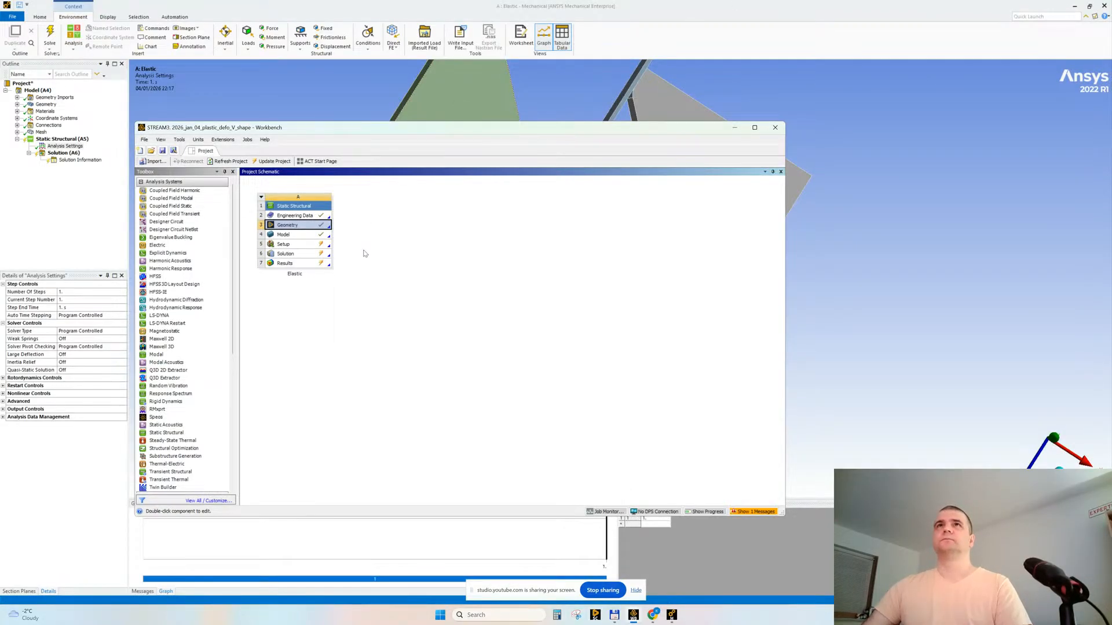
left_click(660, 52)
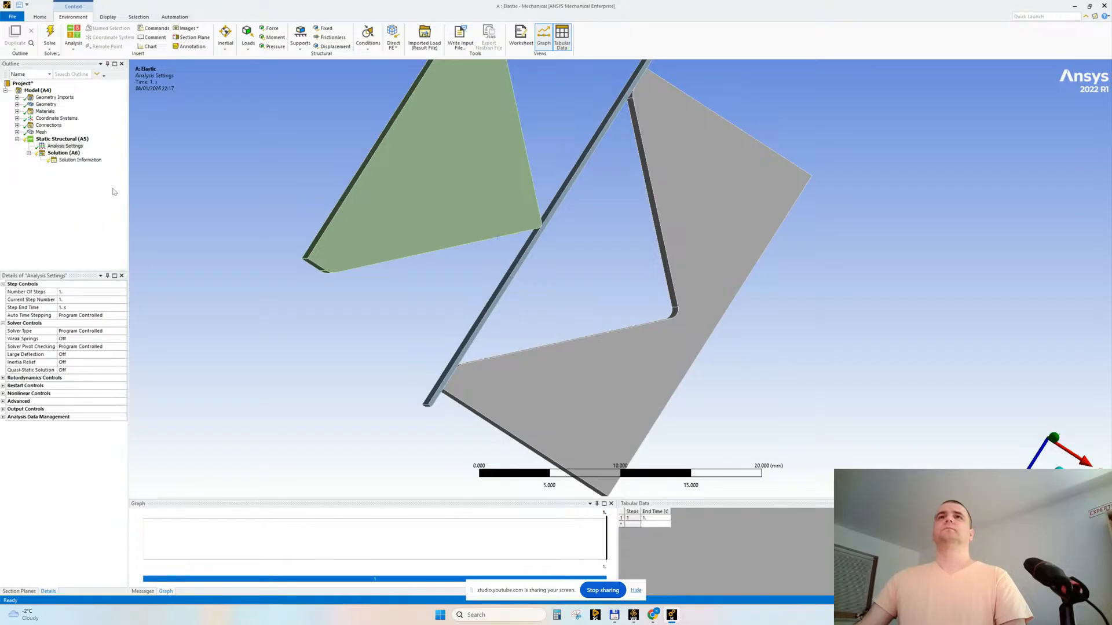
middle_click_drag(284, 261, 226, 245)
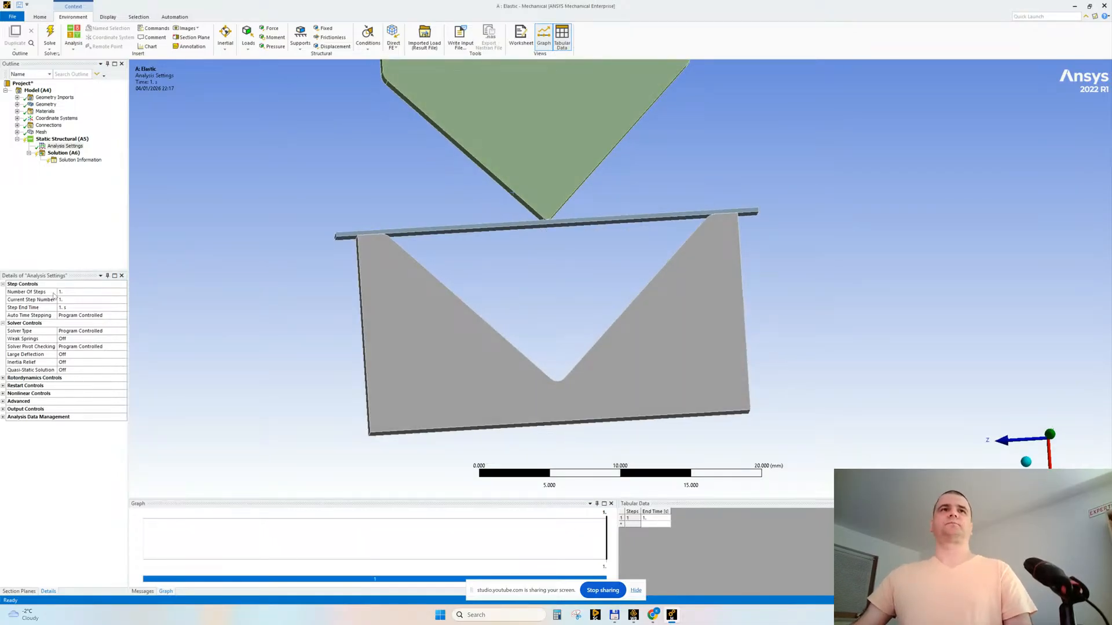
left_click(70, 292)
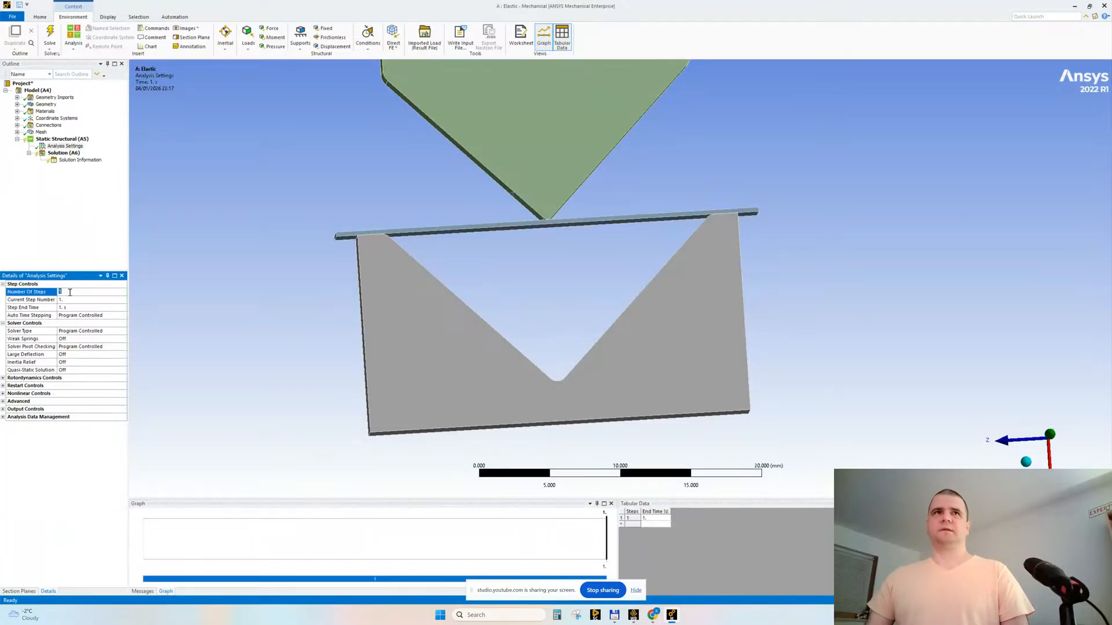
key("Return")
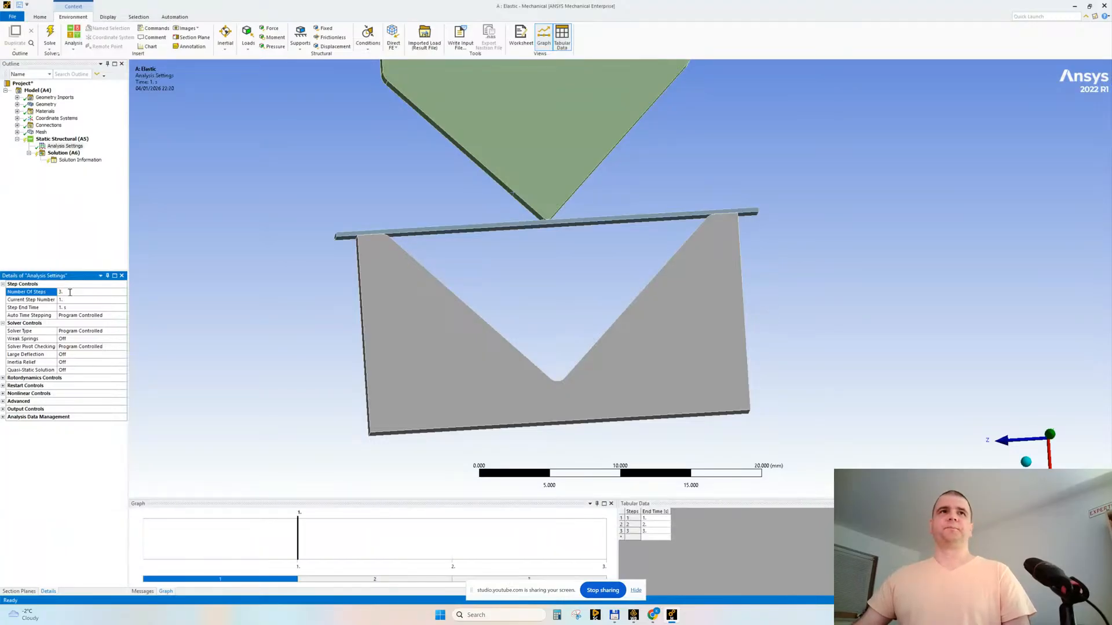
double_click(73, 354)
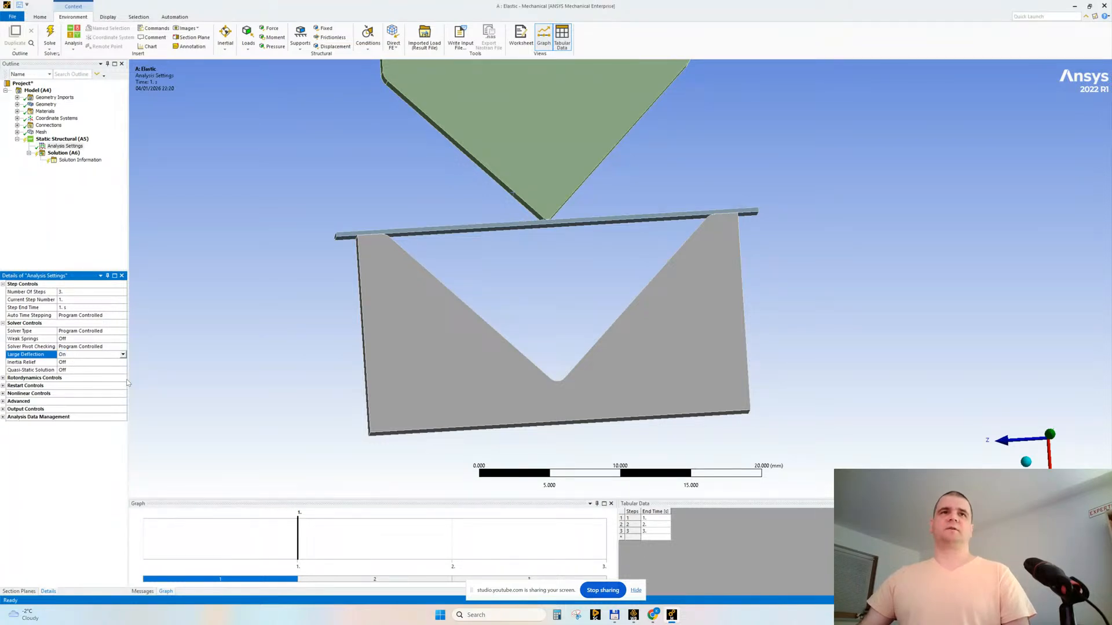
left_click_drag(129, 379, 113, 380)
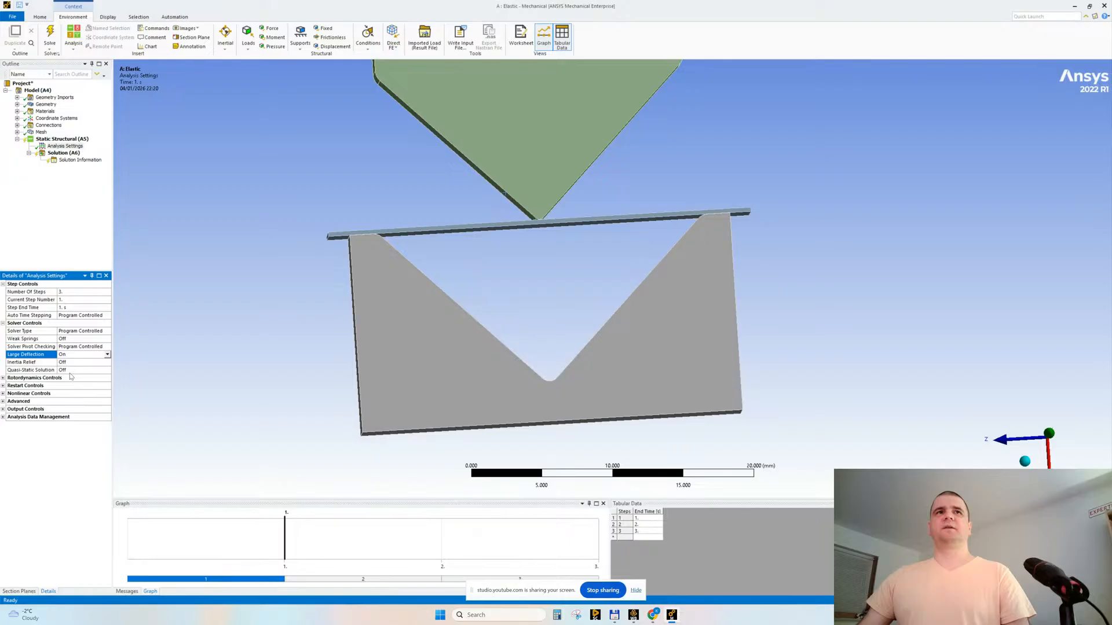
- Review the frictional piece-to-punch contact's settings and its contact and target faces
middle_click_drag(460, 354, 405, 350)
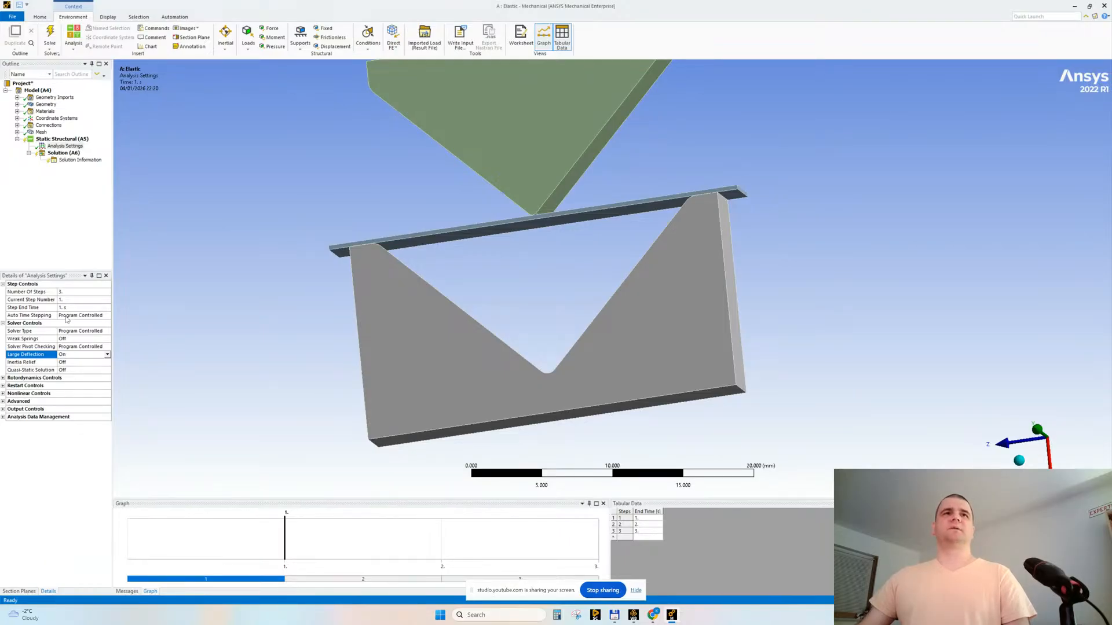
left_click(17, 125)
left_click(28, 133)
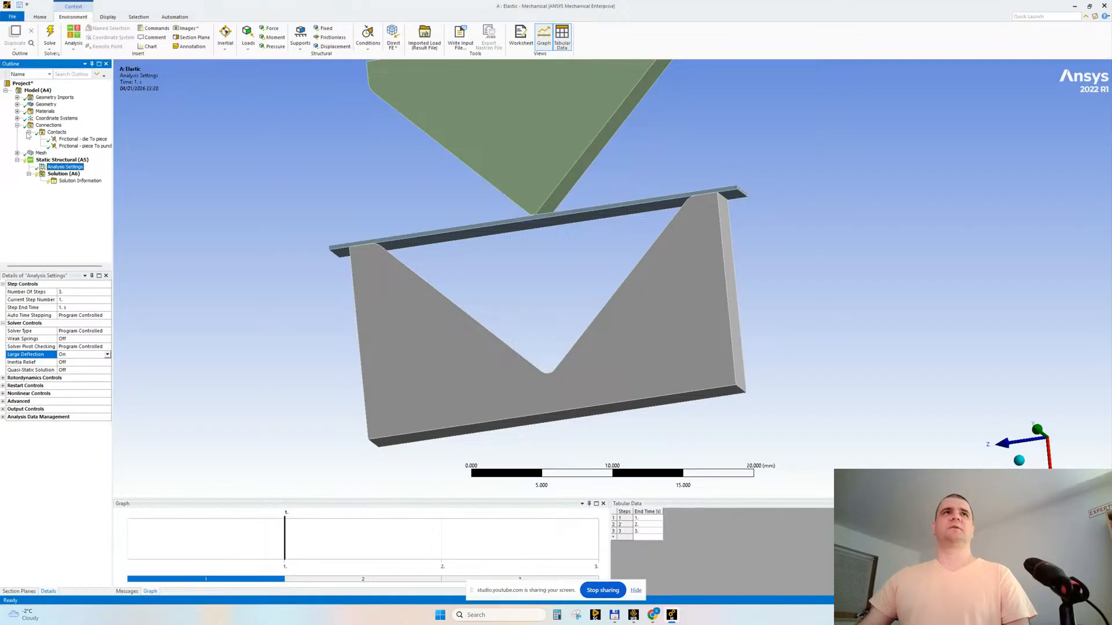
left_click(72, 146)
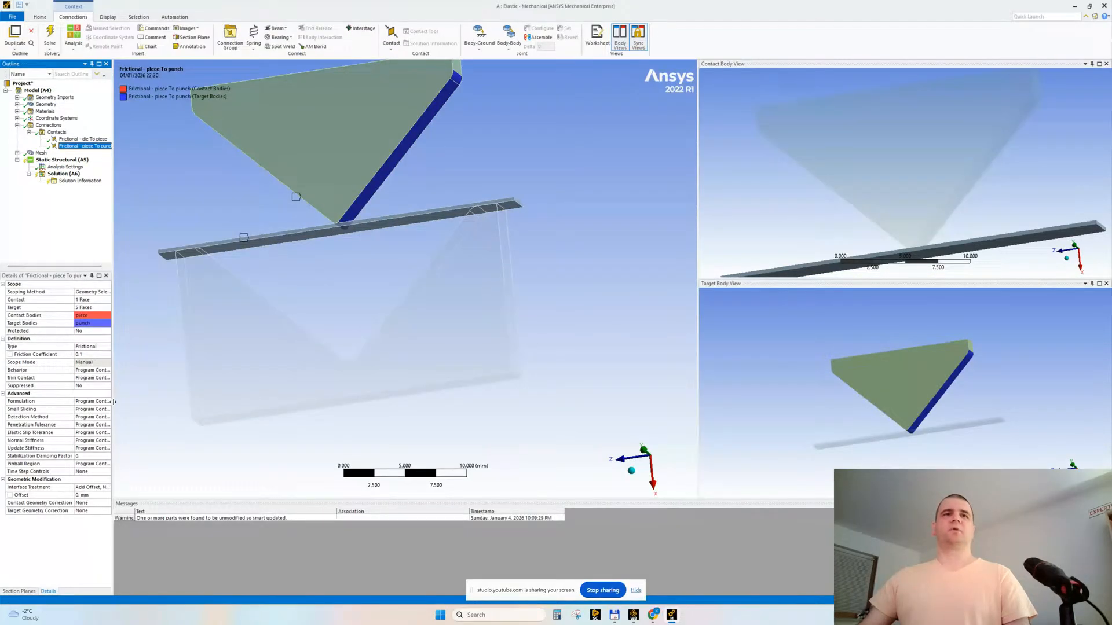
left_click_drag(113, 401, 132, 402)
left_click(64, 166)
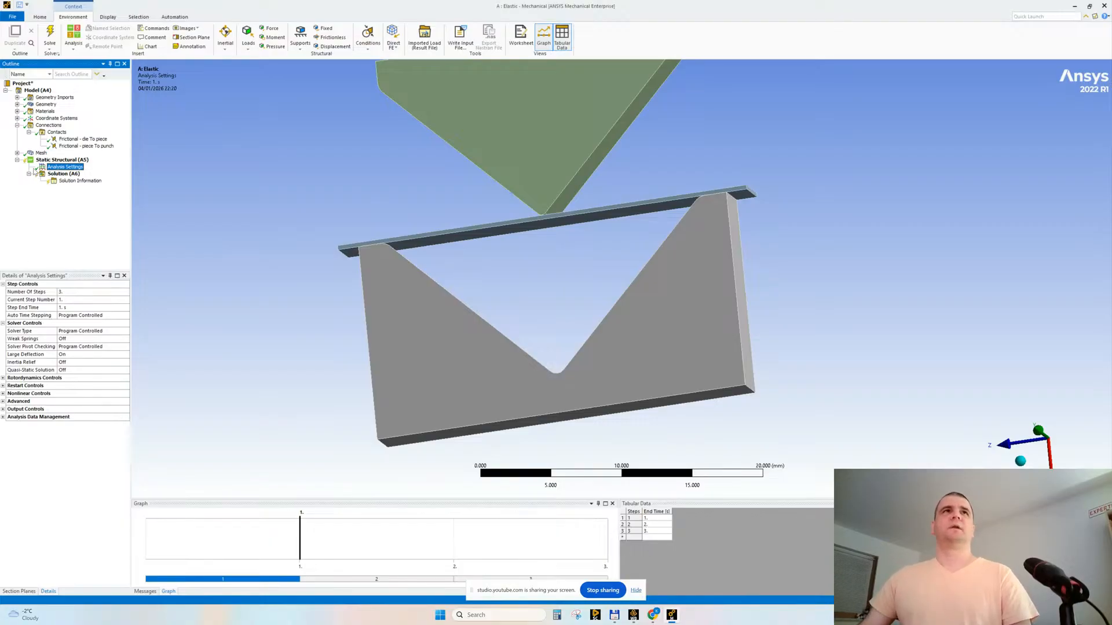
left_click(78, 145)
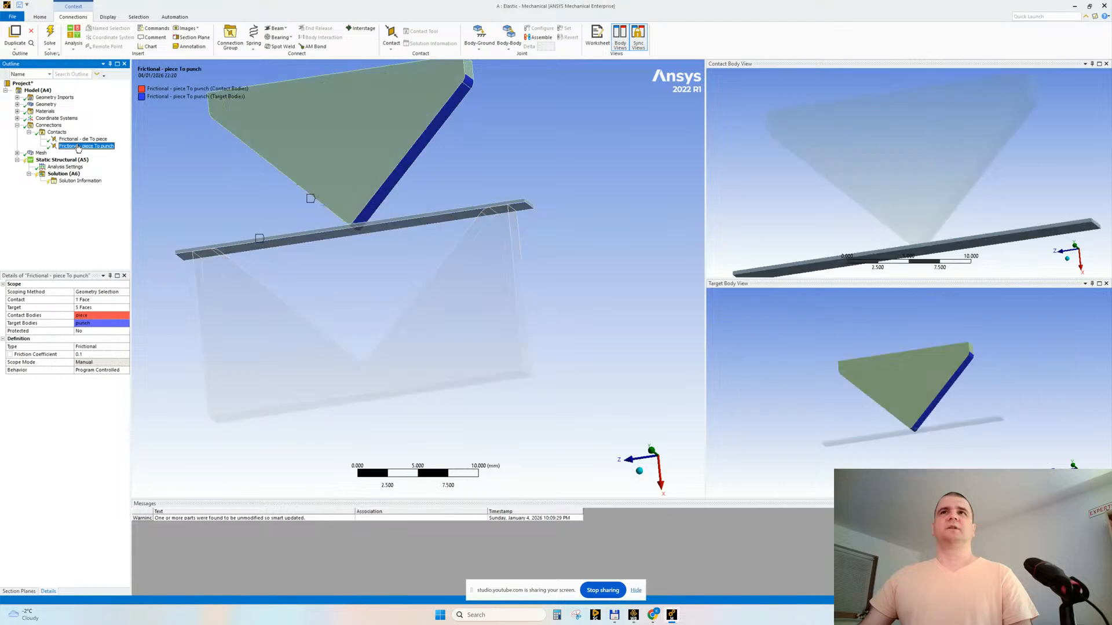
middle_click_drag(293, 257, 348, 222)
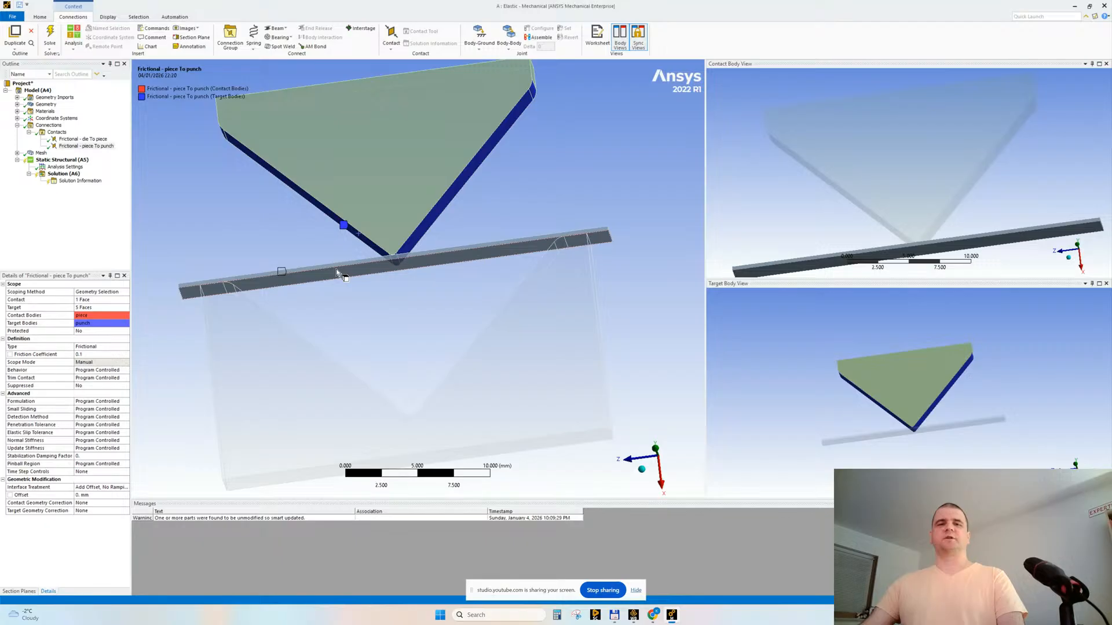
mouse_move(358, 265)
middle_mouse_down()
mouse_move(361, 242)
mouse_move(355, 267)
mouse_move(385, 250)
mouse_move(376, 255)
middle_mouse_up()
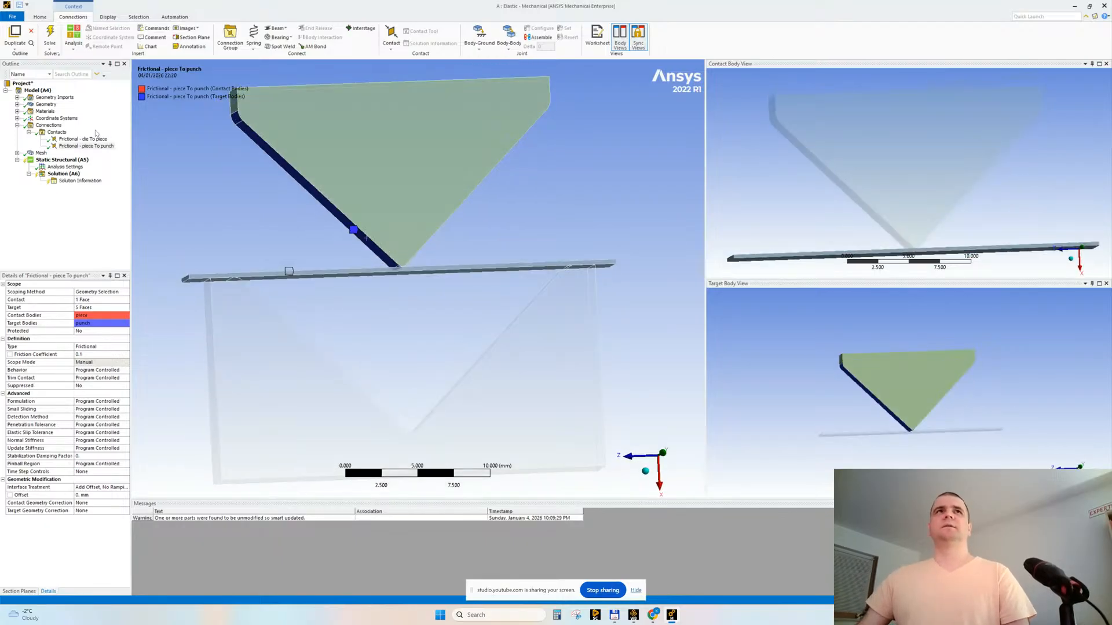
left_click(28, 132)
- Add a fixed support to the bottom face of the die
middle_click_drag(475, 293, 581, 288, "ctrl")
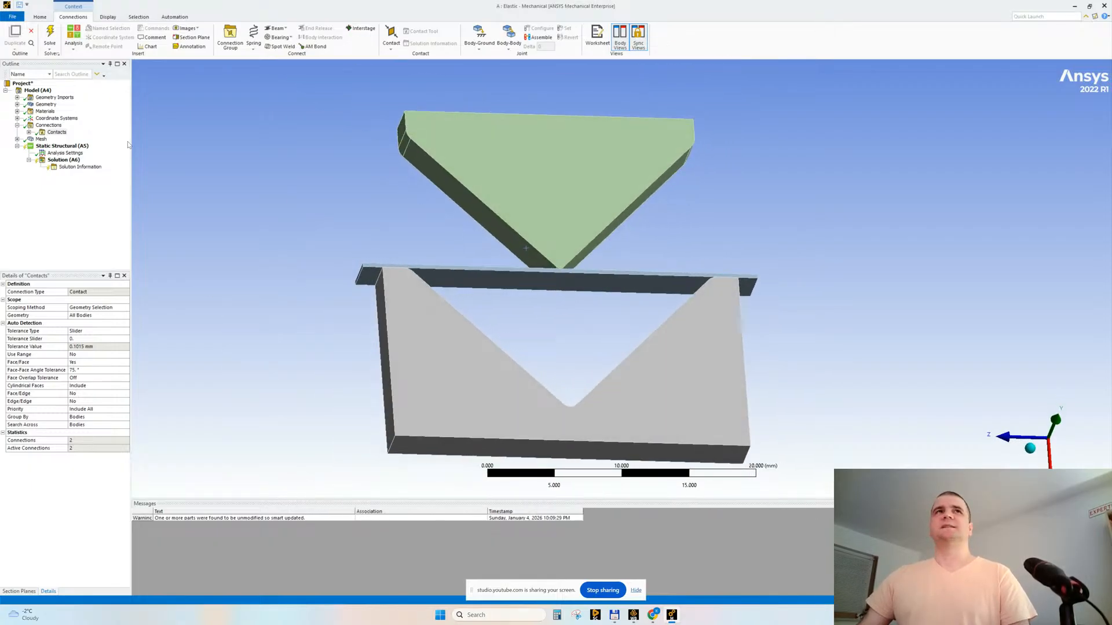
left_click(68, 147)
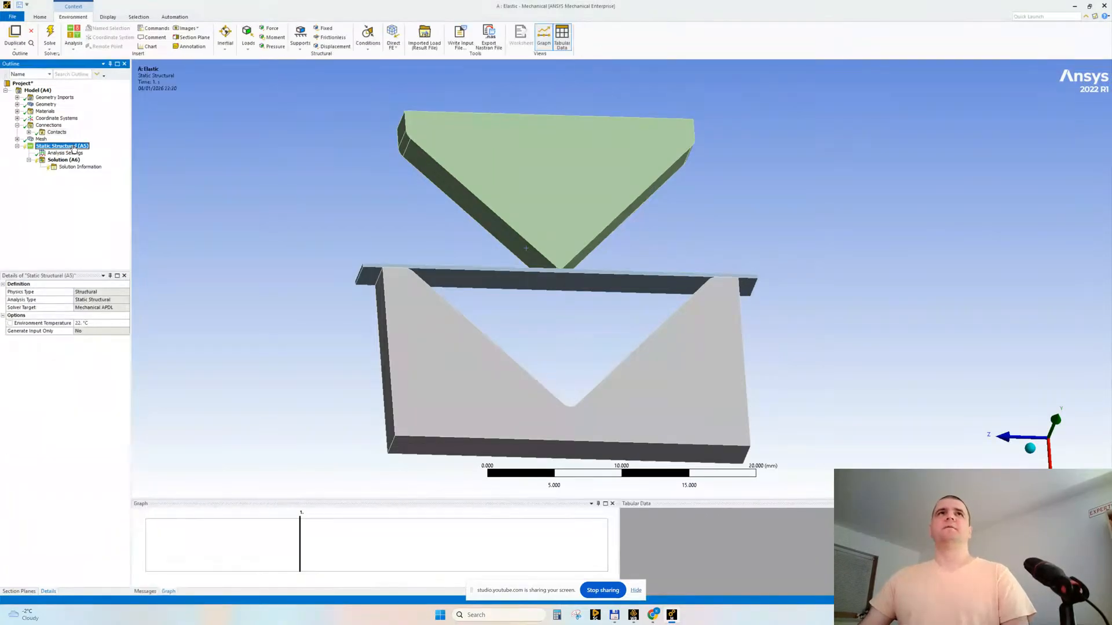
left_click(325, 29)
left_click(410, 447)
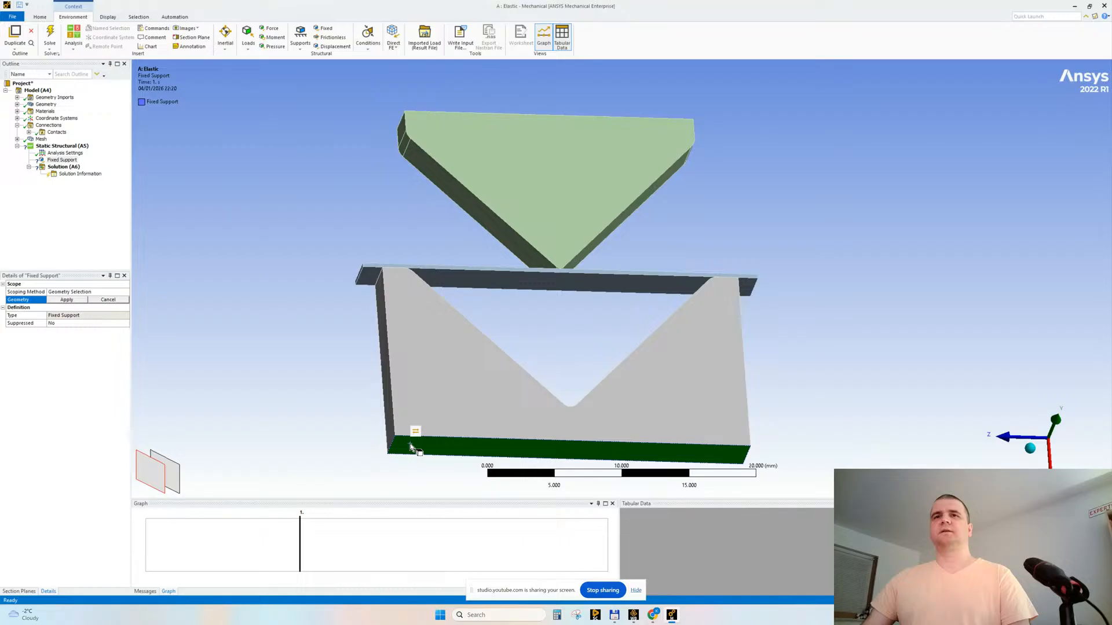
left_click(67, 300)
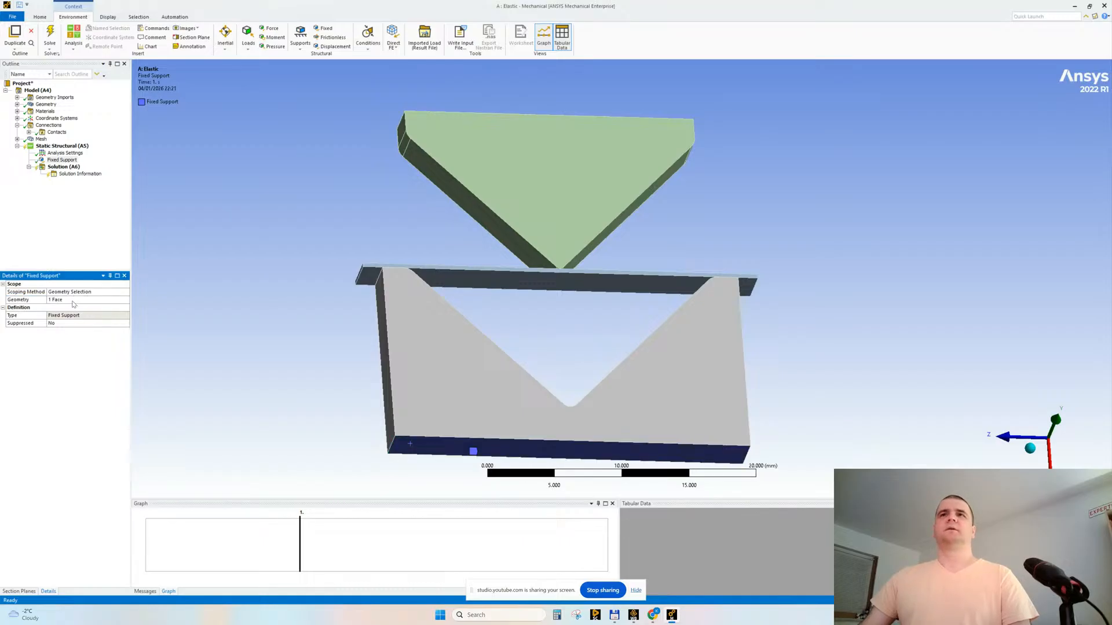
- Add a frictionless support to the two long, thin side faces of the piece
middle_click_drag(344, 177, 577, 272)
scroll(460, 310, "up", 3)
scroll(460, 310, "up", 2)
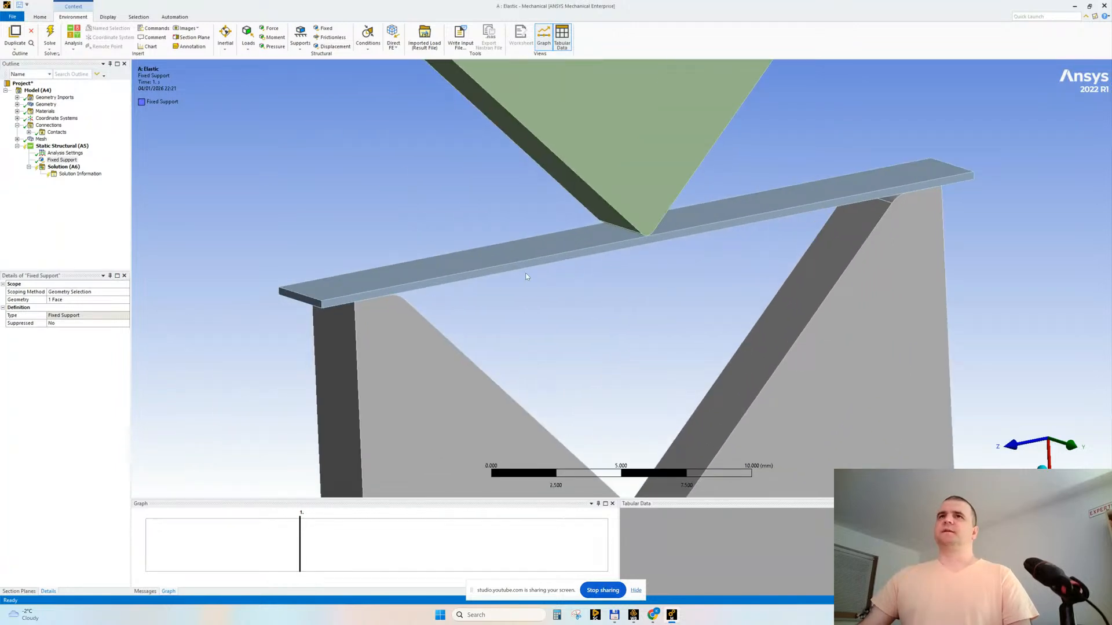
left_click(465, 276)
middle_click_drag(465, 283, 395, 274)
left_click(396, 274)
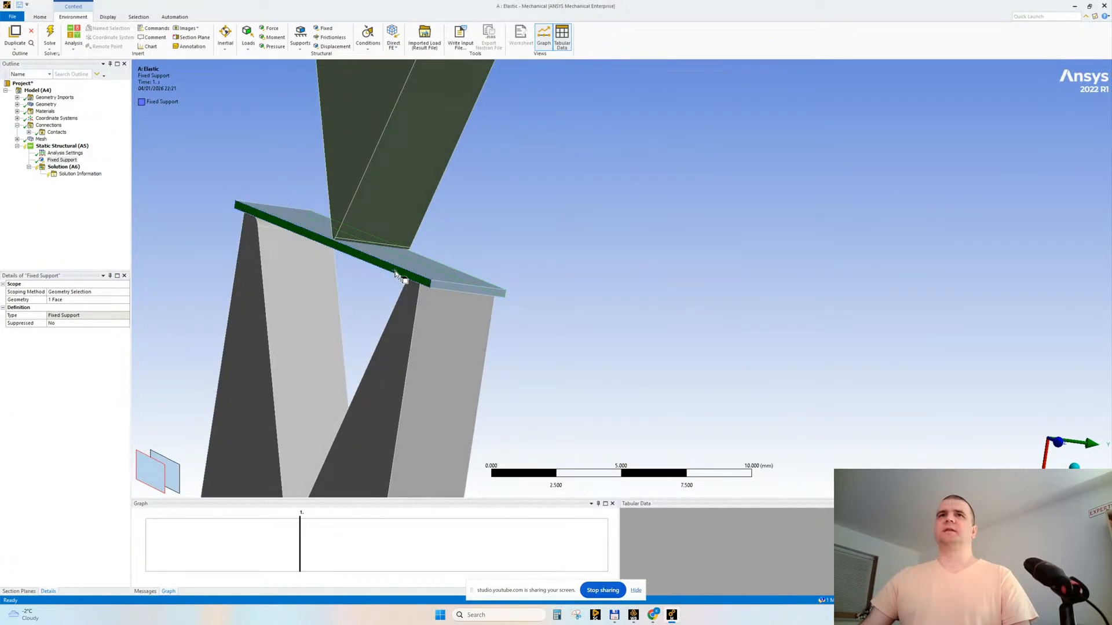
left_click(333, 38)
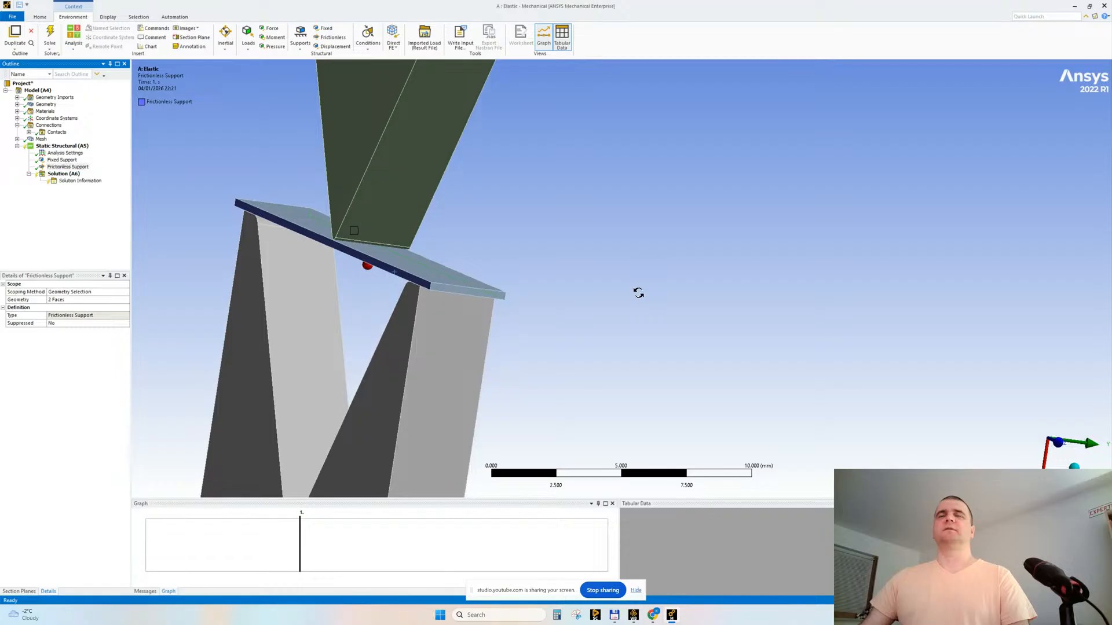
- Examine the piece's side faces that carry the frictionless support from both sides of the model
middle_click_drag(638, 293, 659, 281)
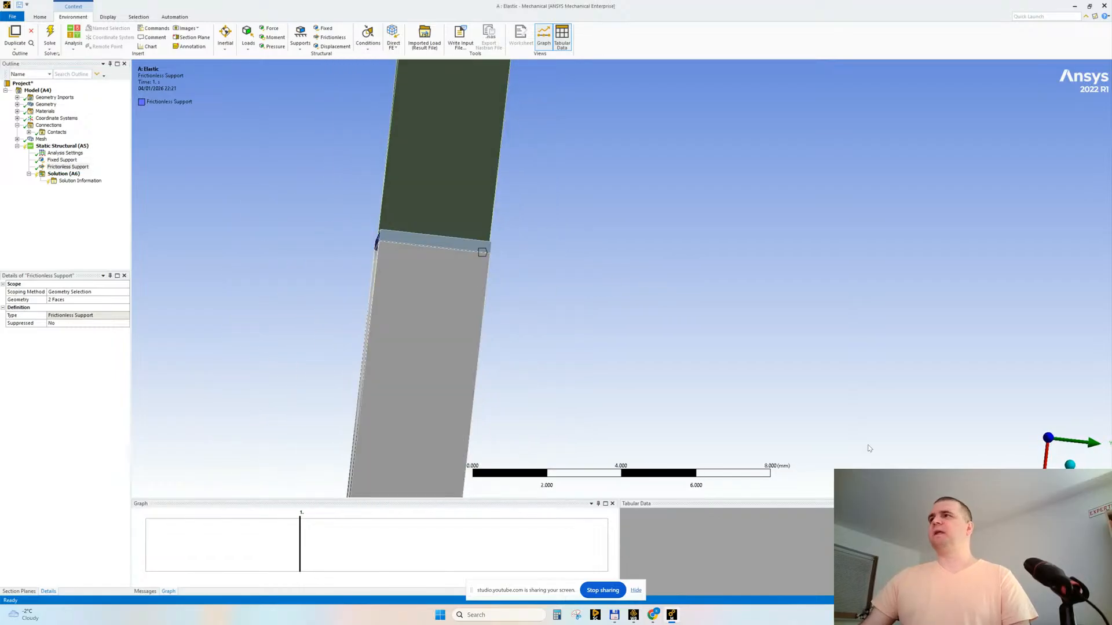
middle_click_drag(863, 389, 881, 402)
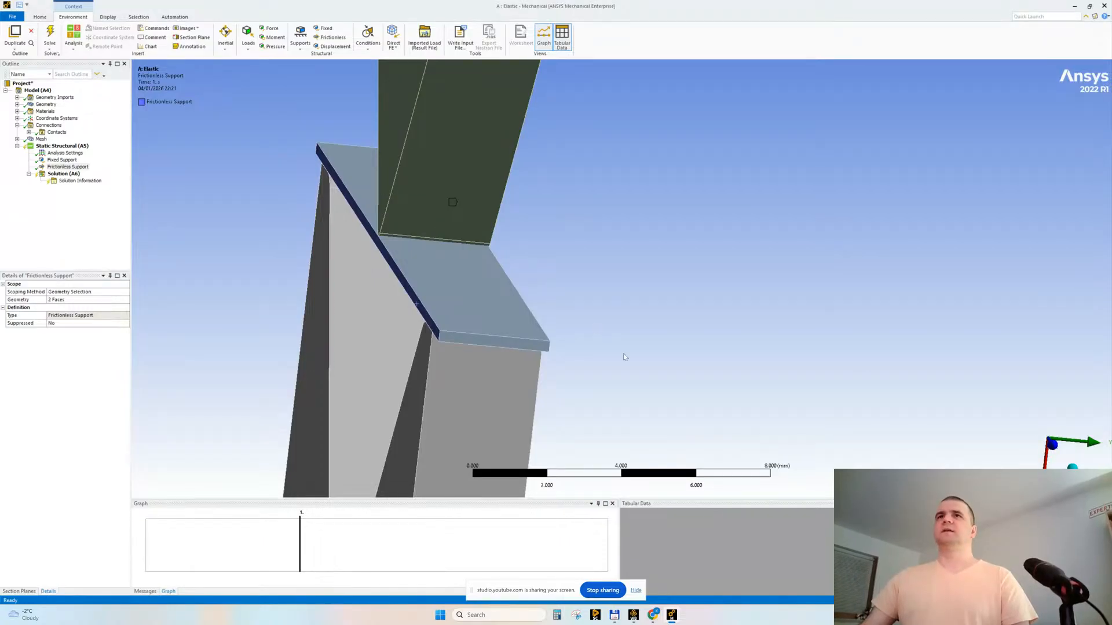
middle_click_drag(625, 355, 583, 330)
middle_click_drag(588, 289, 586, 303)
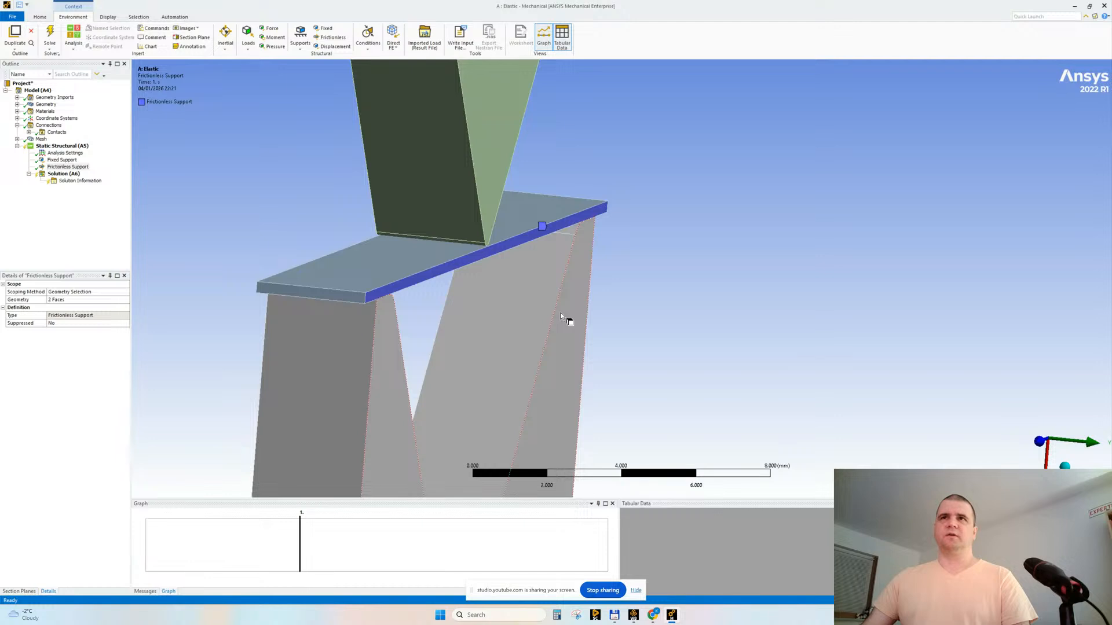
middle_click_drag(657, 282, 741, 311, "ctrl")
scroll(727, 330, "down", 5)
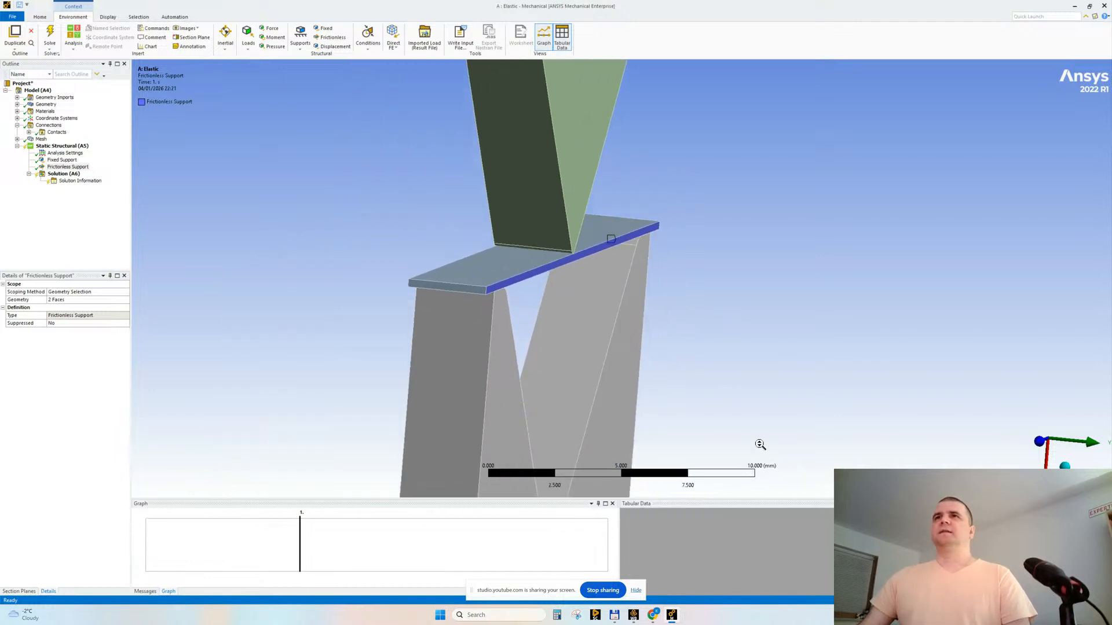
scroll(718, 400, "down", 1)
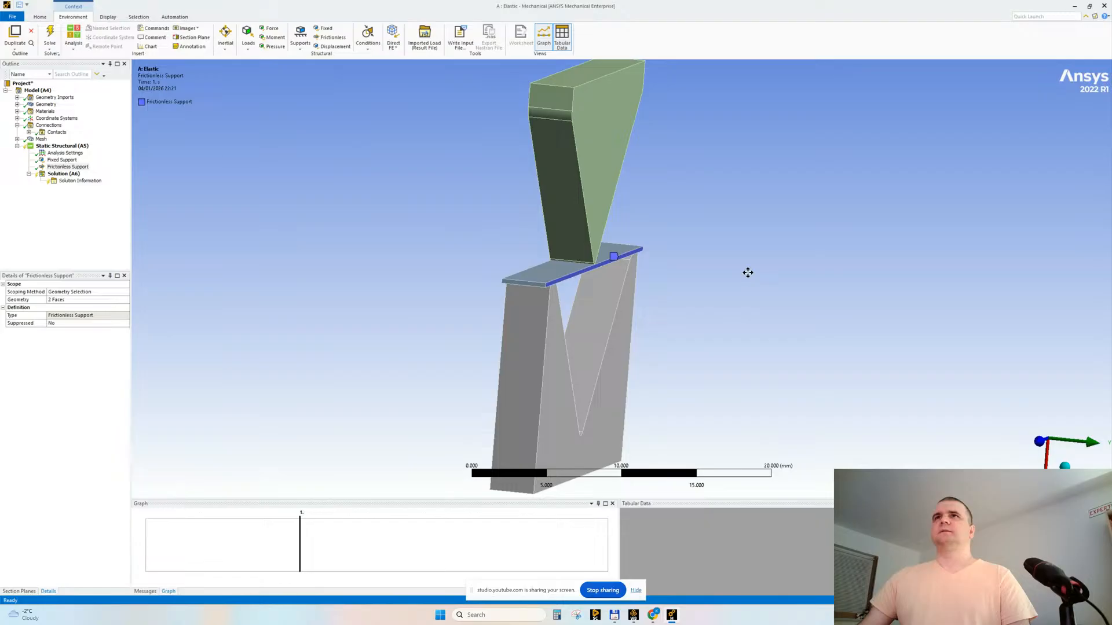
- Add a displacement support to five punch faces: the top, both short ends, and the large front and back faces
middle_click_drag(747, 273, 515, 261)
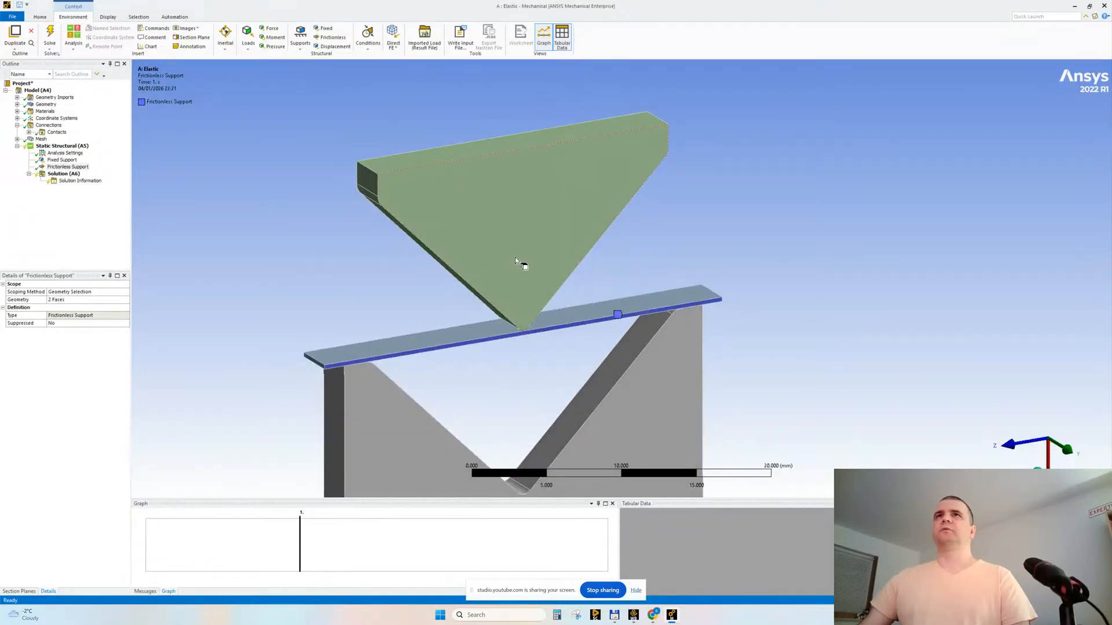
left_click(458, 149)
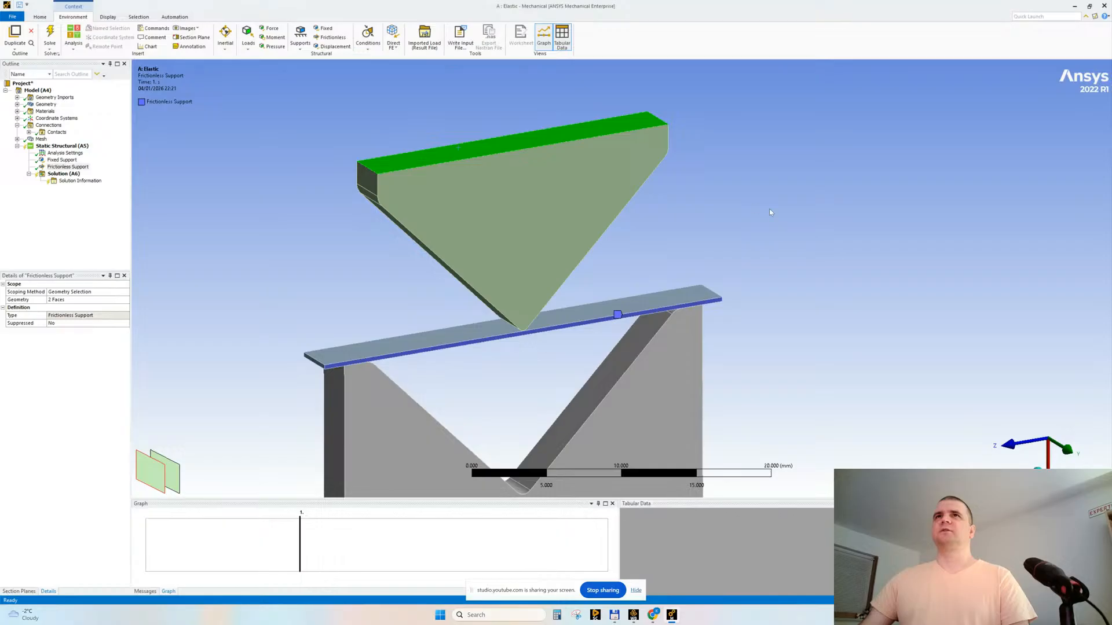
middle_click_drag(770, 211, 855, 198)
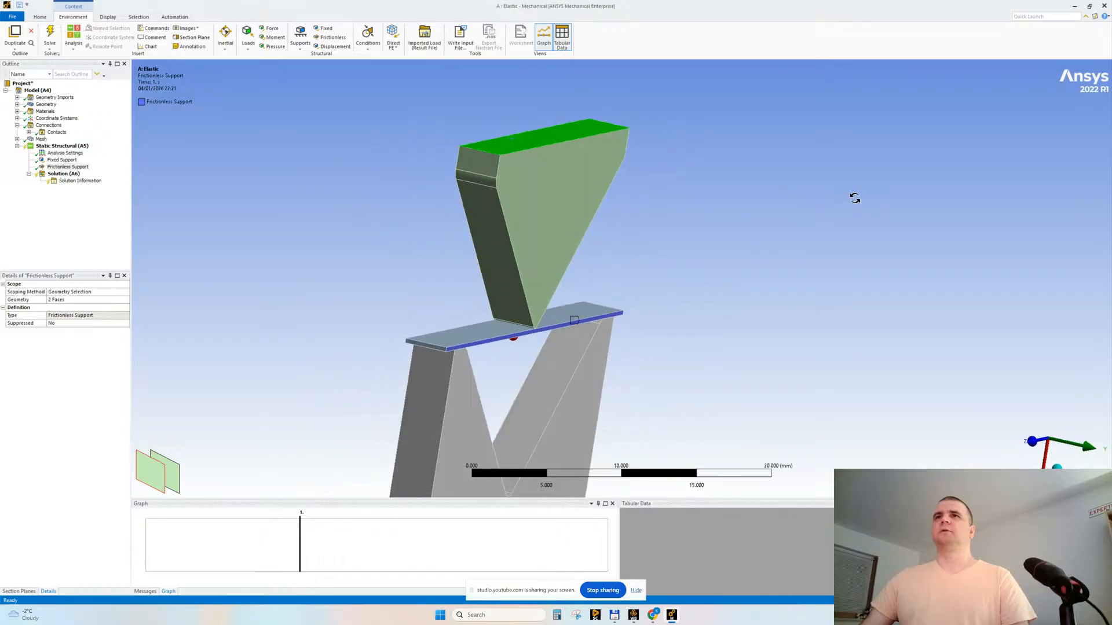
middle_click_drag(855, 198, 784, 201)
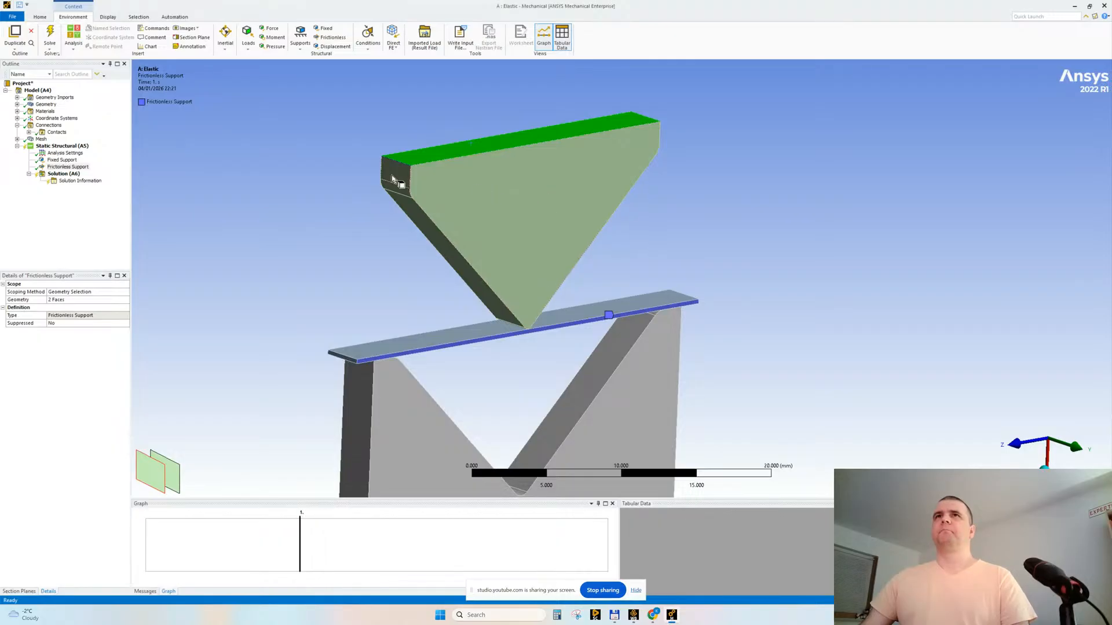
left_click(416, 179, "ctrl")
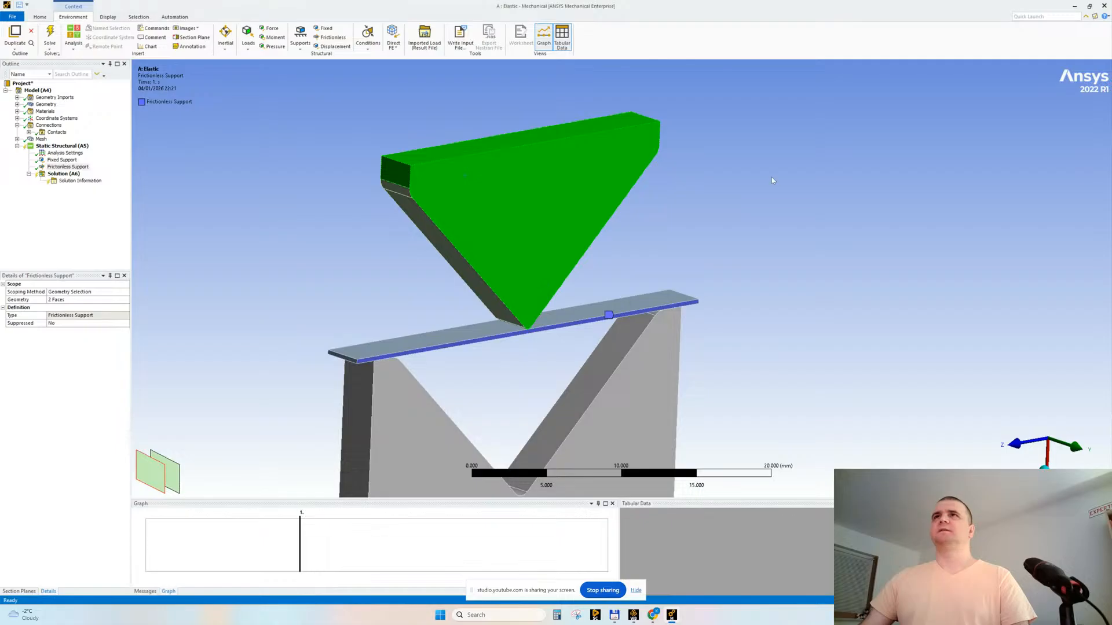
middle_click_drag(416, 180, 504, 254)
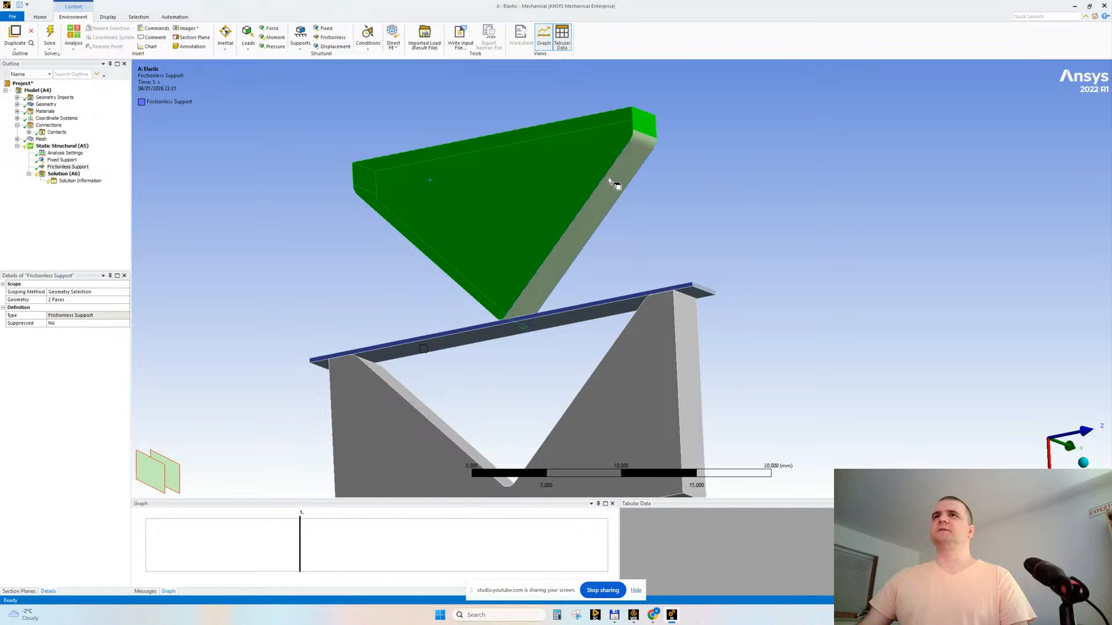
middle_click_drag(590, 209, 896, 245)
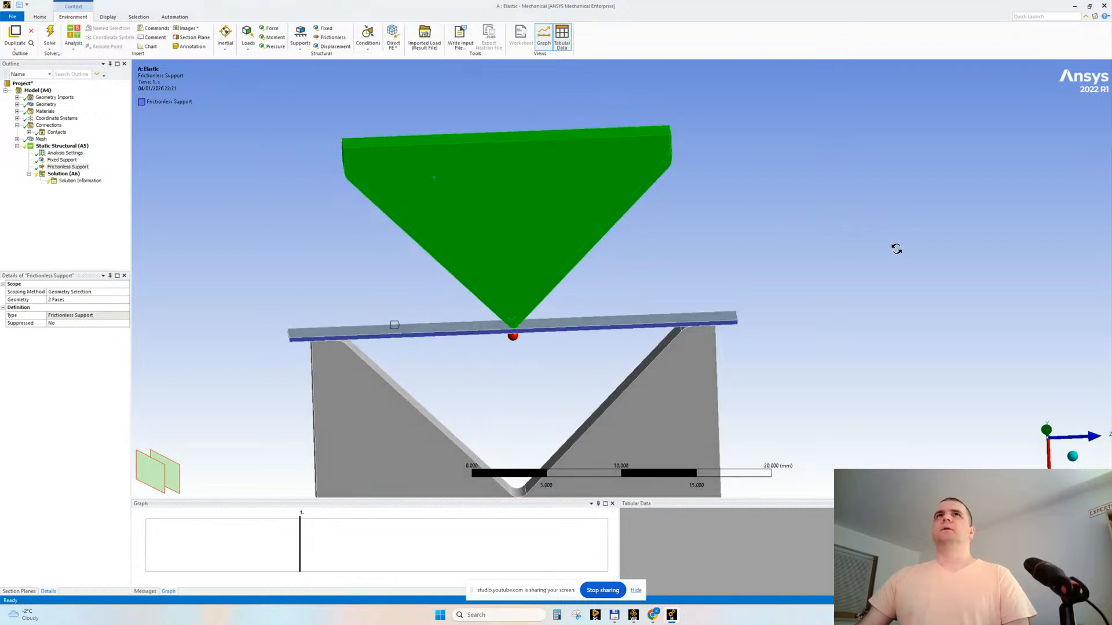
left_click(335, 46)
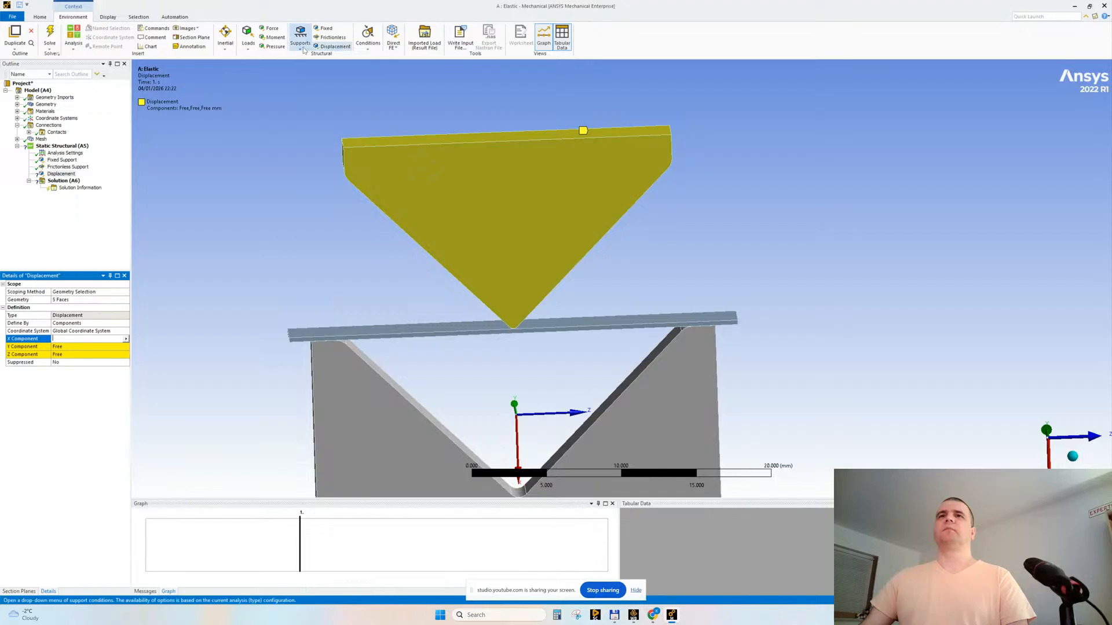
left_click(77, 397)
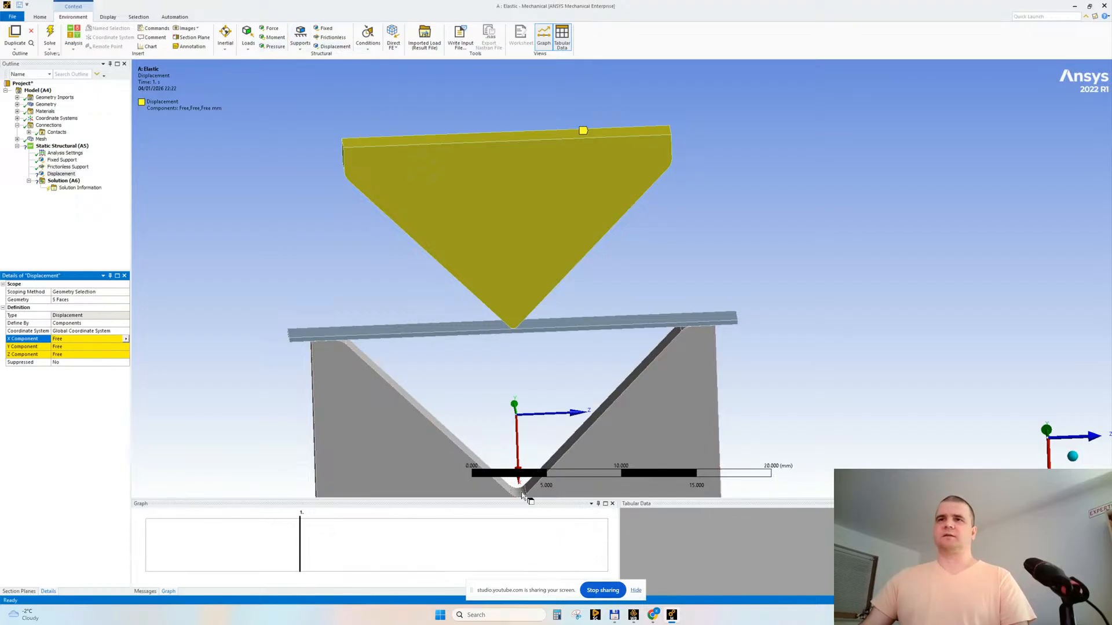
- Define the punch displacement with a tabular X component and 0 mm for both the Y and Z components
left_click(125, 339)
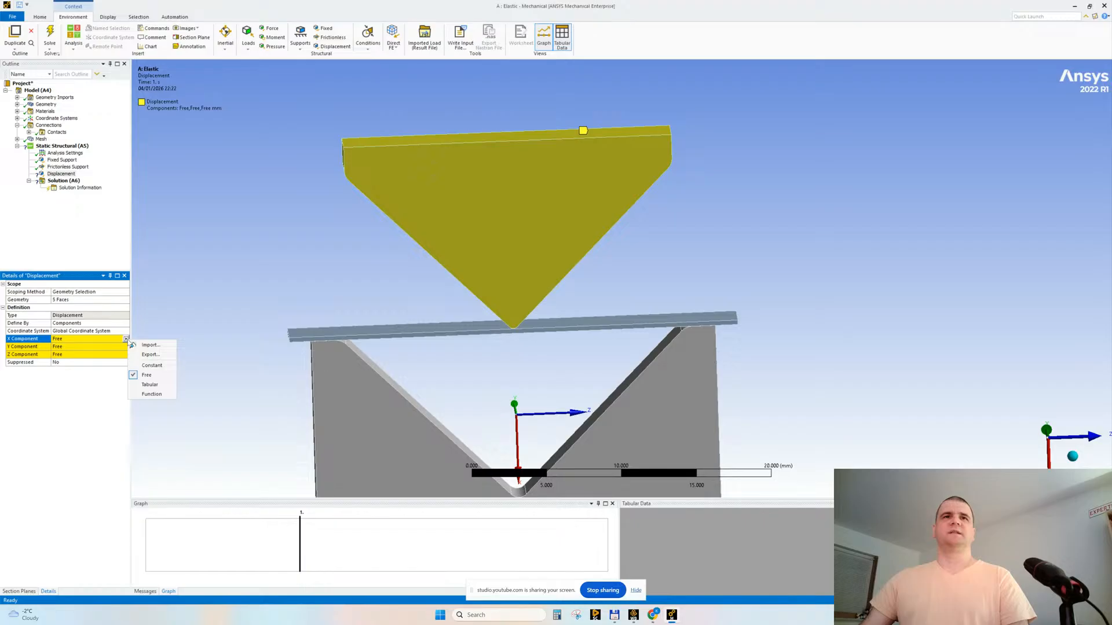
left_click(150, 384)
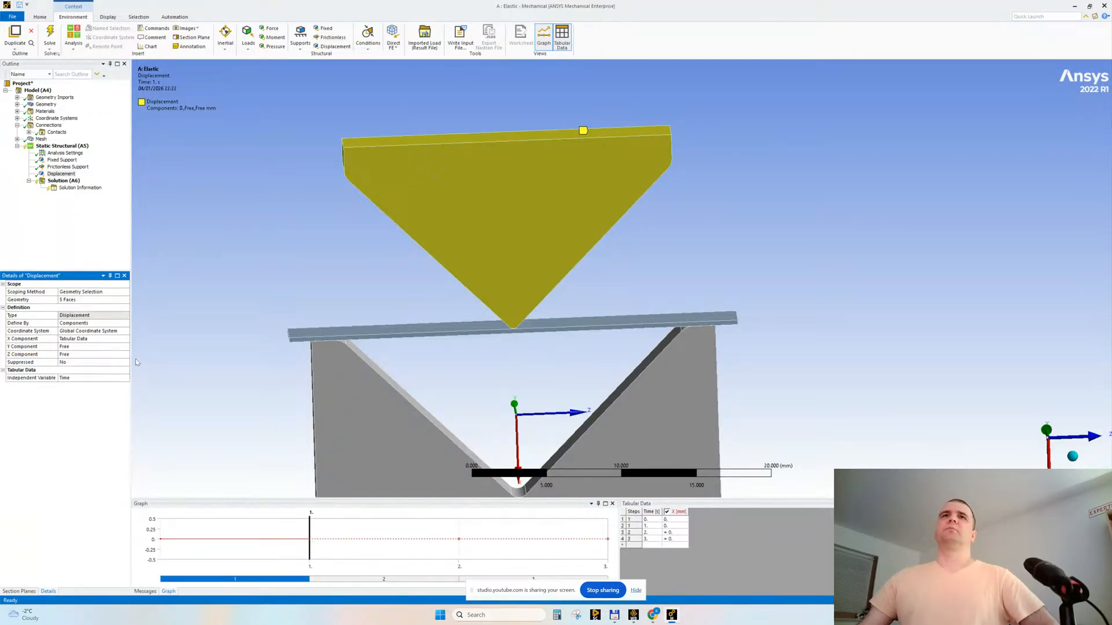
middle_click_drag(275, 272, 269, 270)
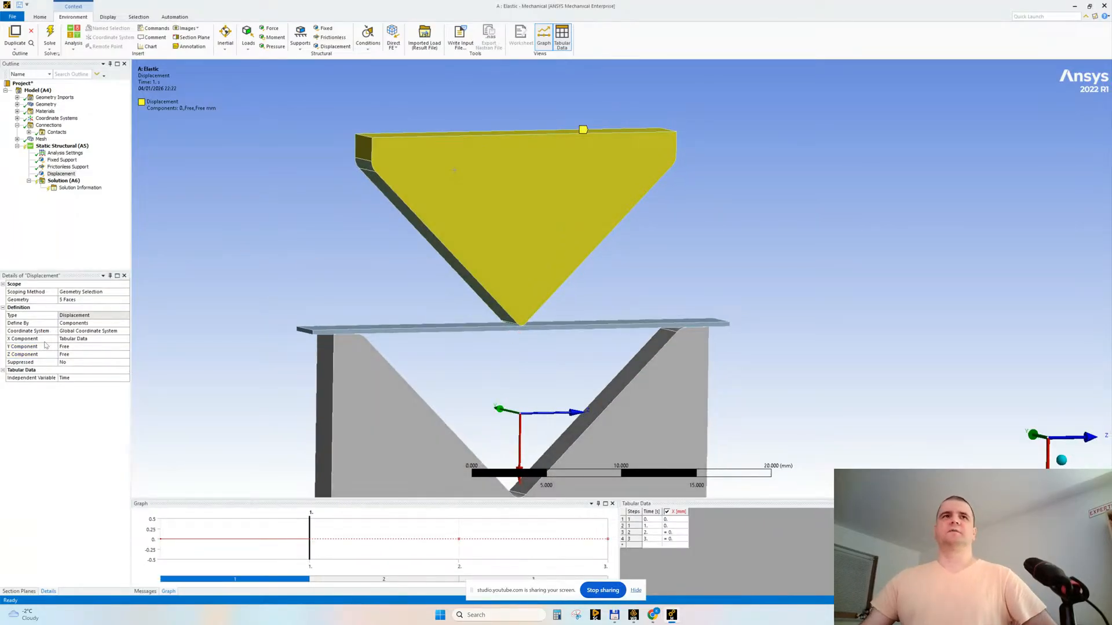
middle_click_drag(380, 285, 570, 428)
left_click(76, 346)
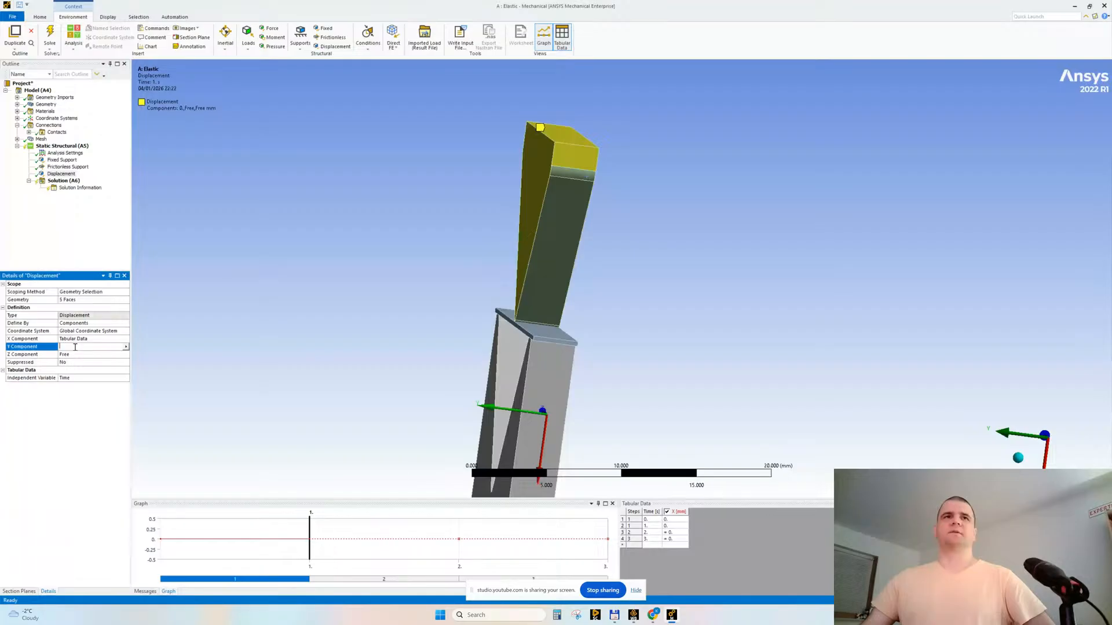
type("0")
key("Return")
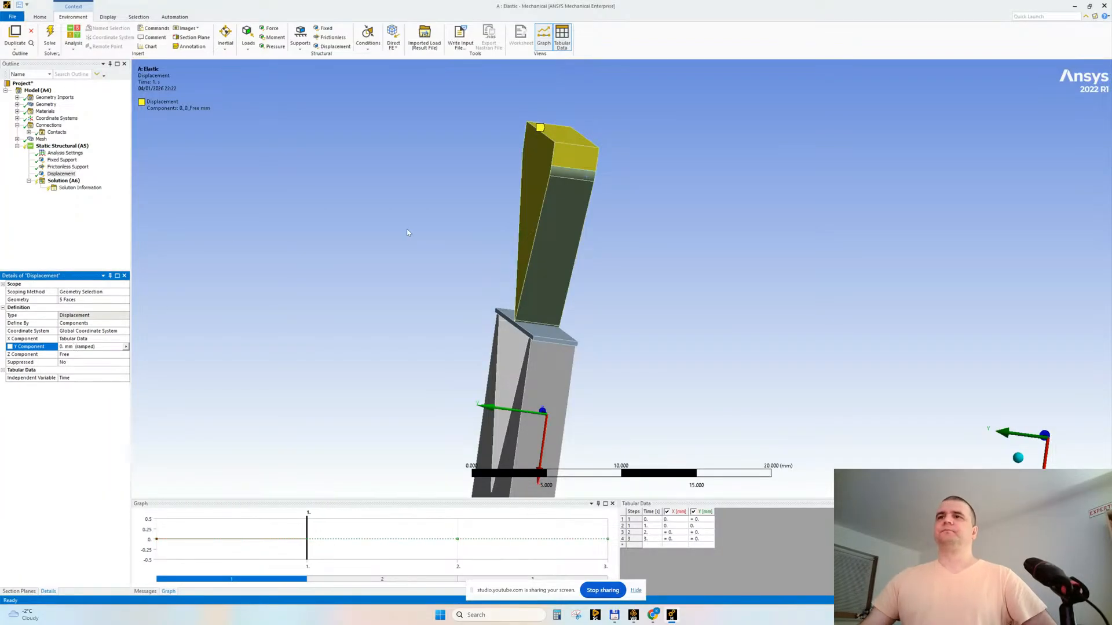
middle_click_drag(442, 311, 418, 306)
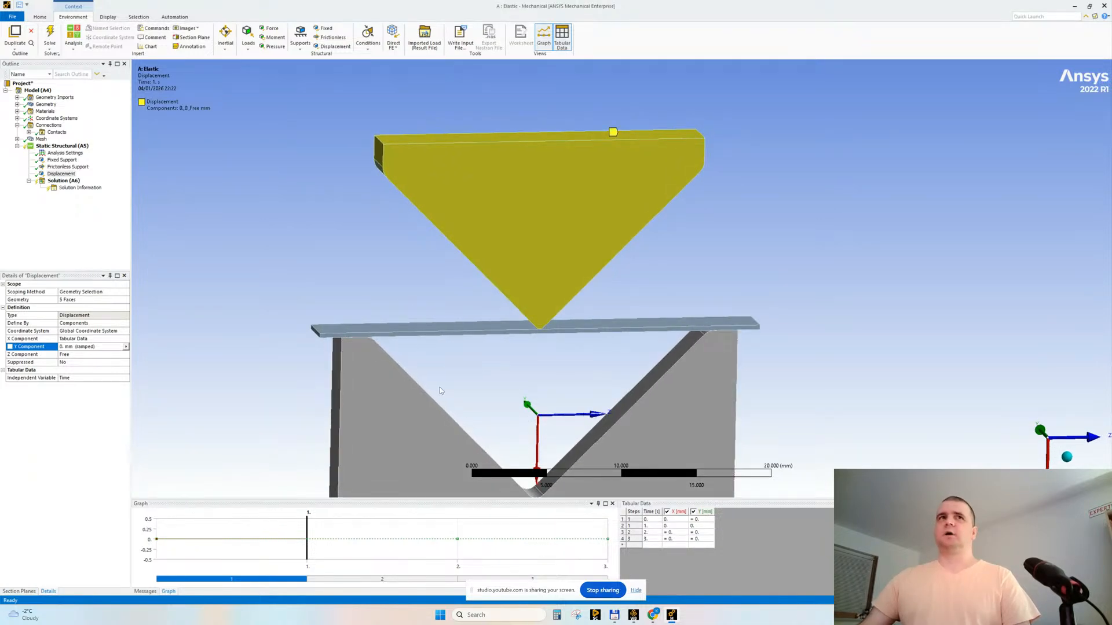
left_click(71, 355)
type("0")
key("Return")
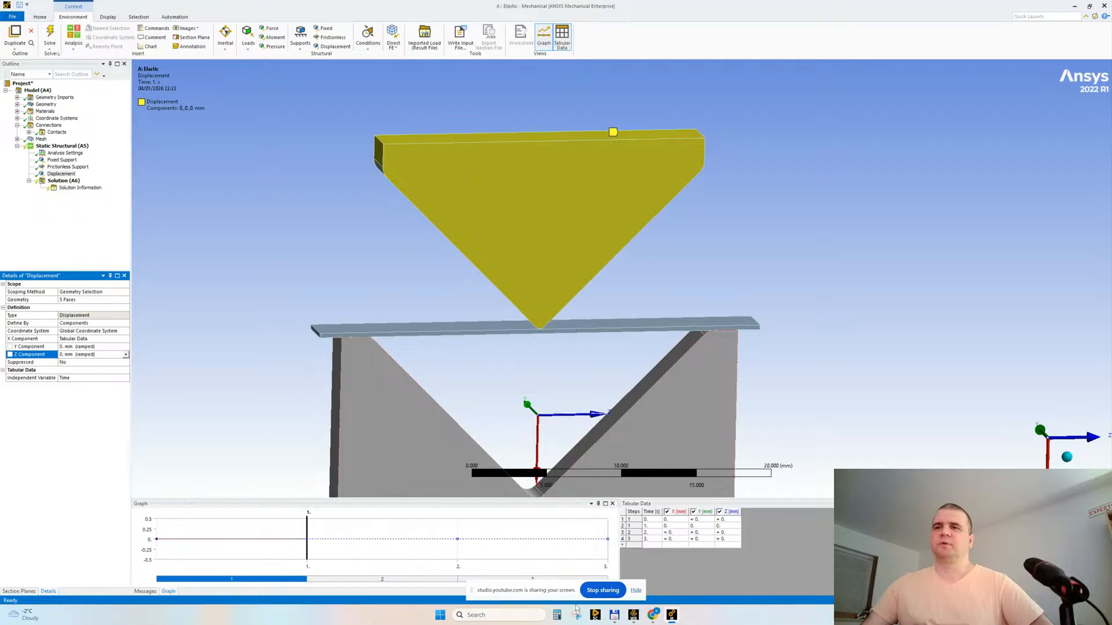
- Switch to the YouTube Studio live stream and begin a chat reply with "Insert hyperelastic material from Engineering Data."
mouse_move(653, 618)
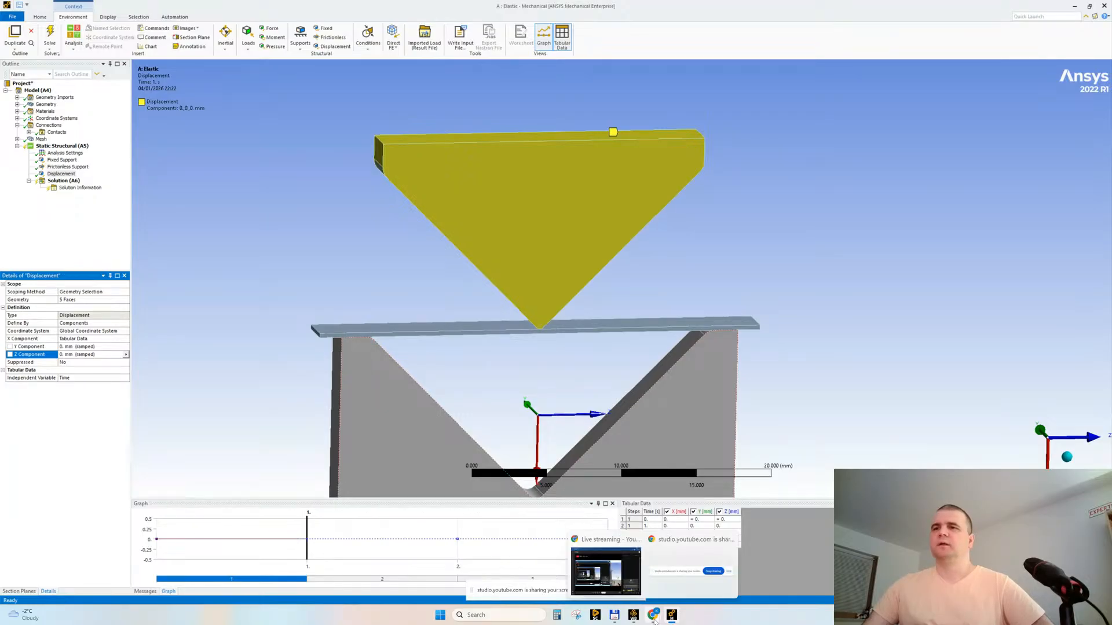
left_click(606, 579)
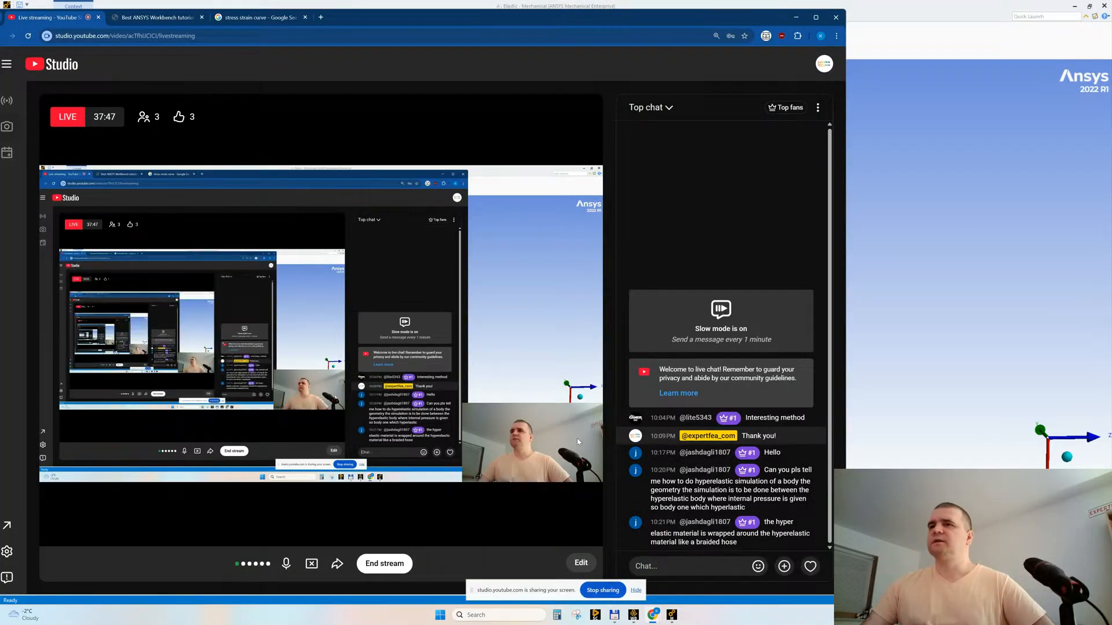
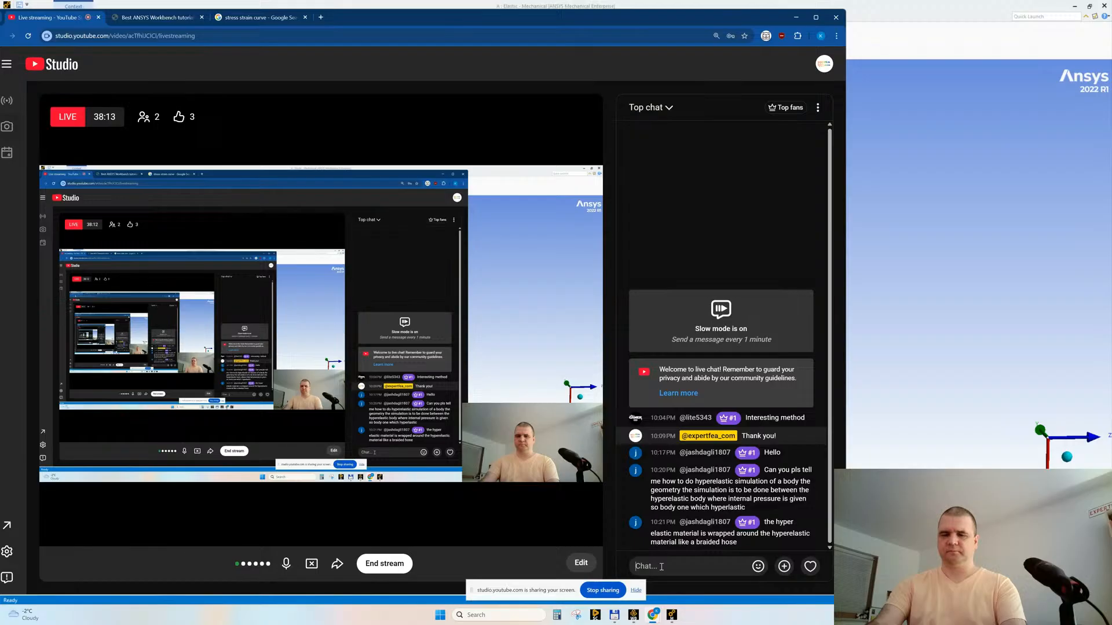
type("Insert")
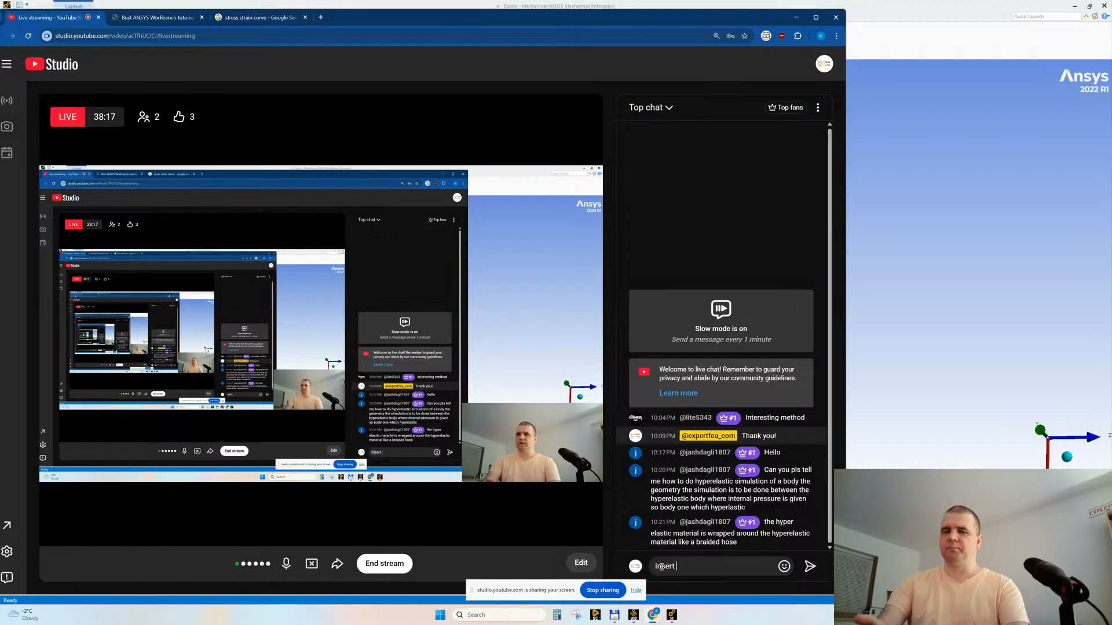
type(" hyperel")
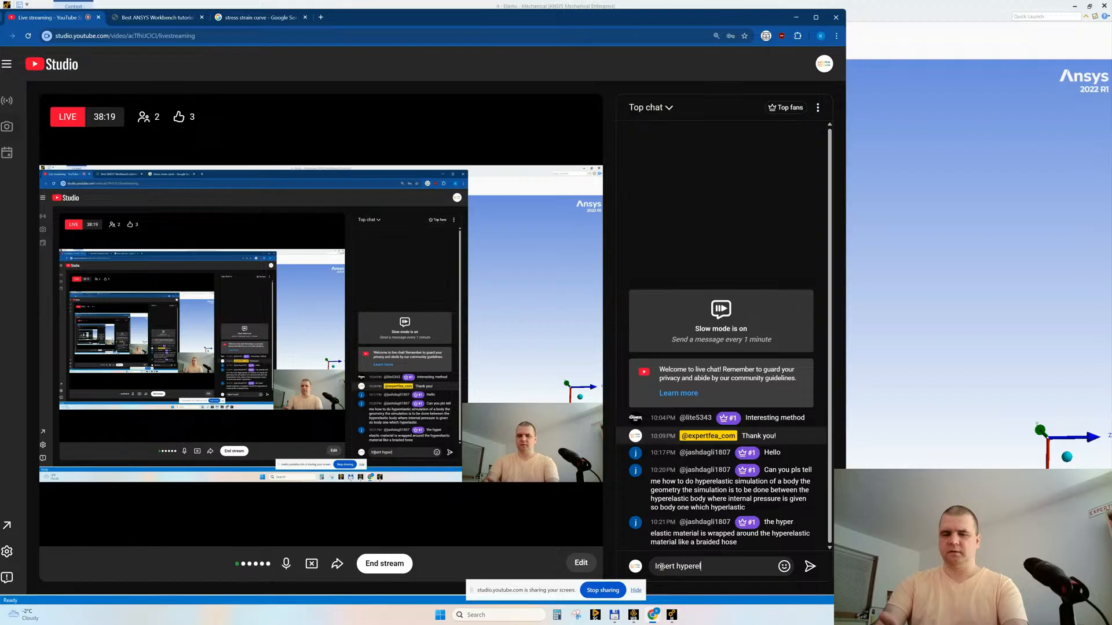
type("astic materia")
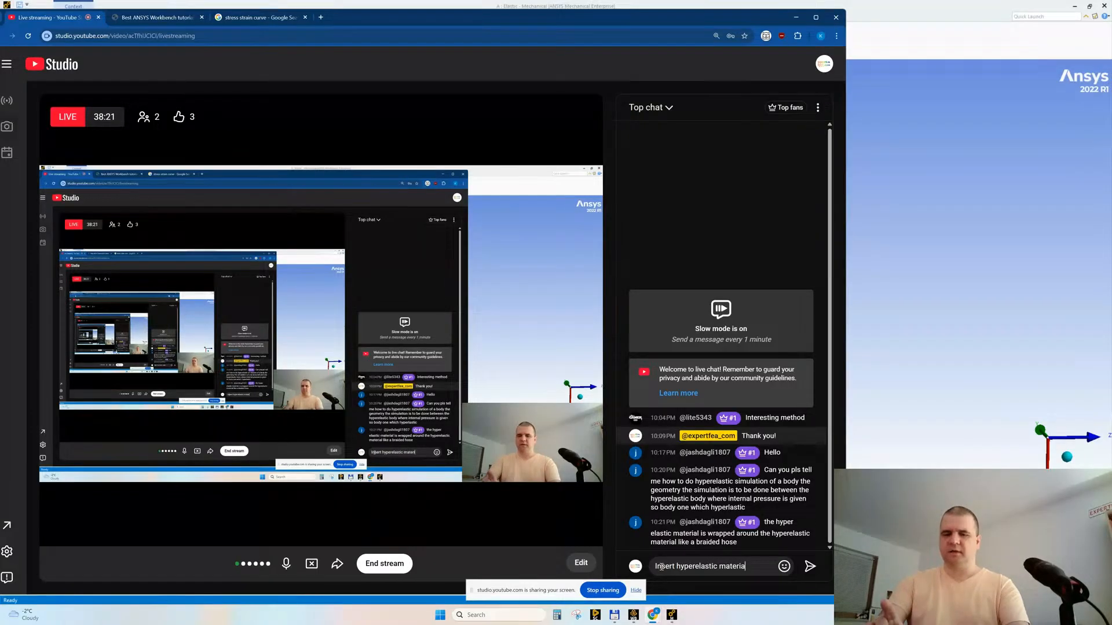
type("l from Engine")
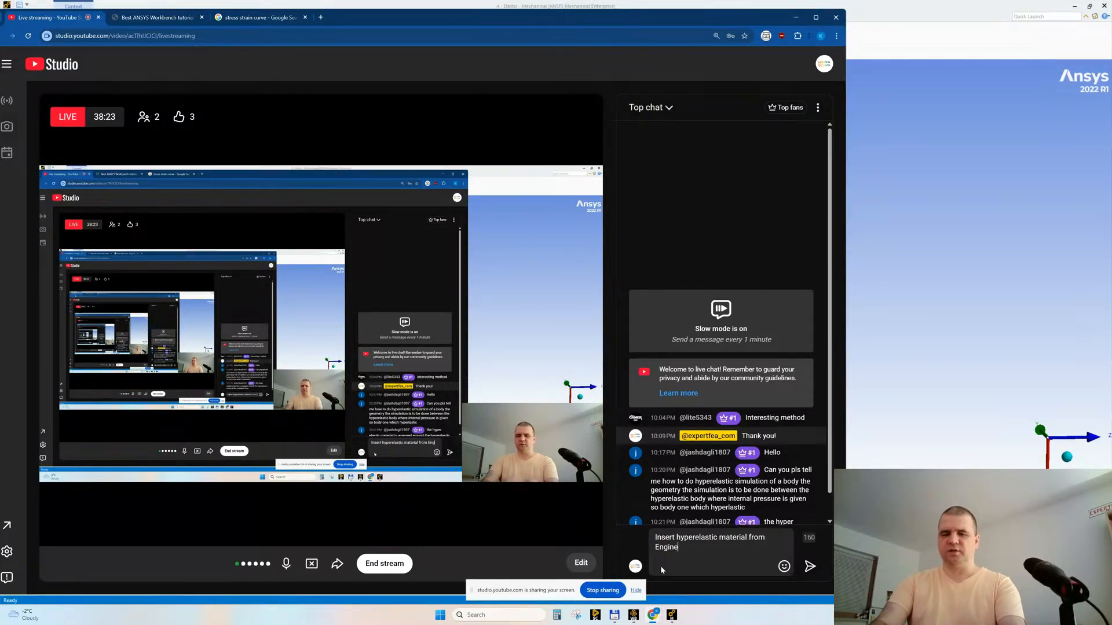
type("ering Data.")
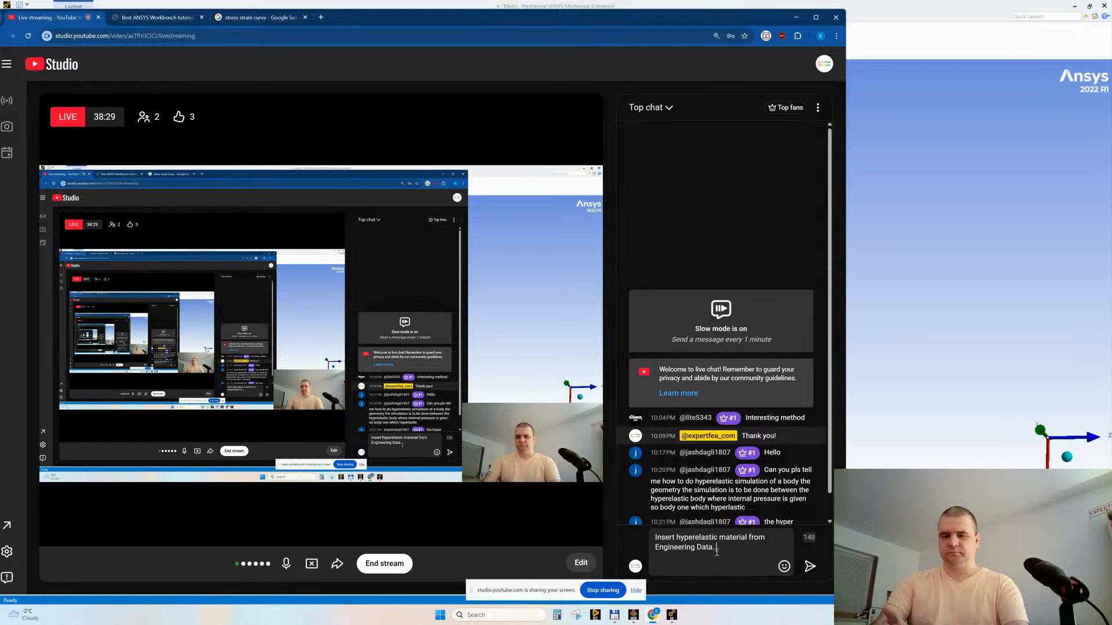
- Add "Apply the correct parameters: M-R, Yeoh, Ogden etc." to the chat reply and send it
type(" Apply t")
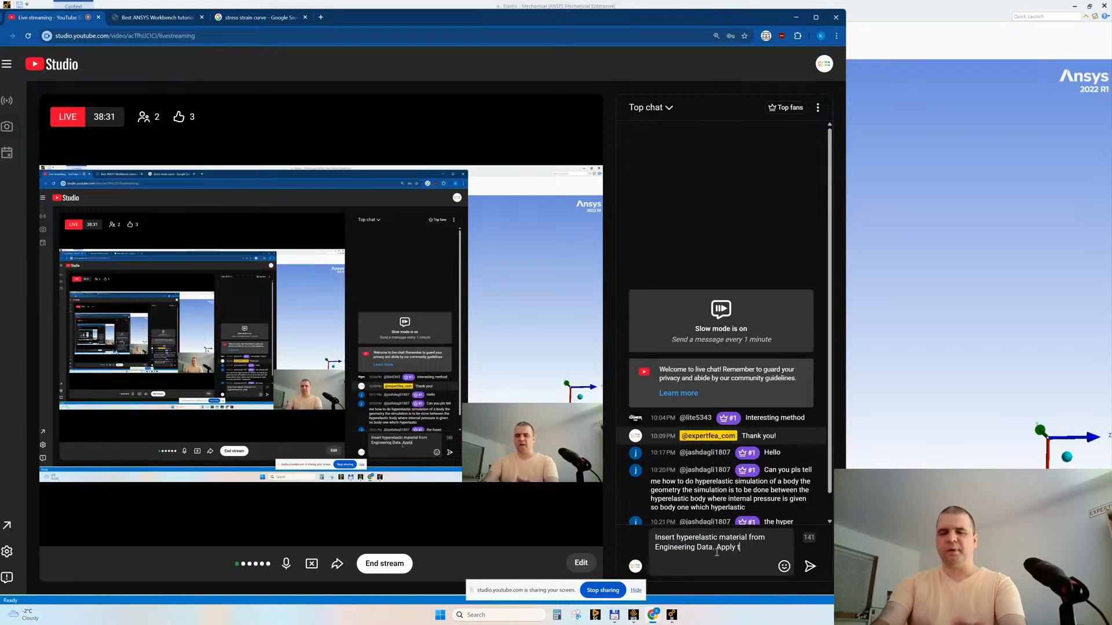
type("he correct")
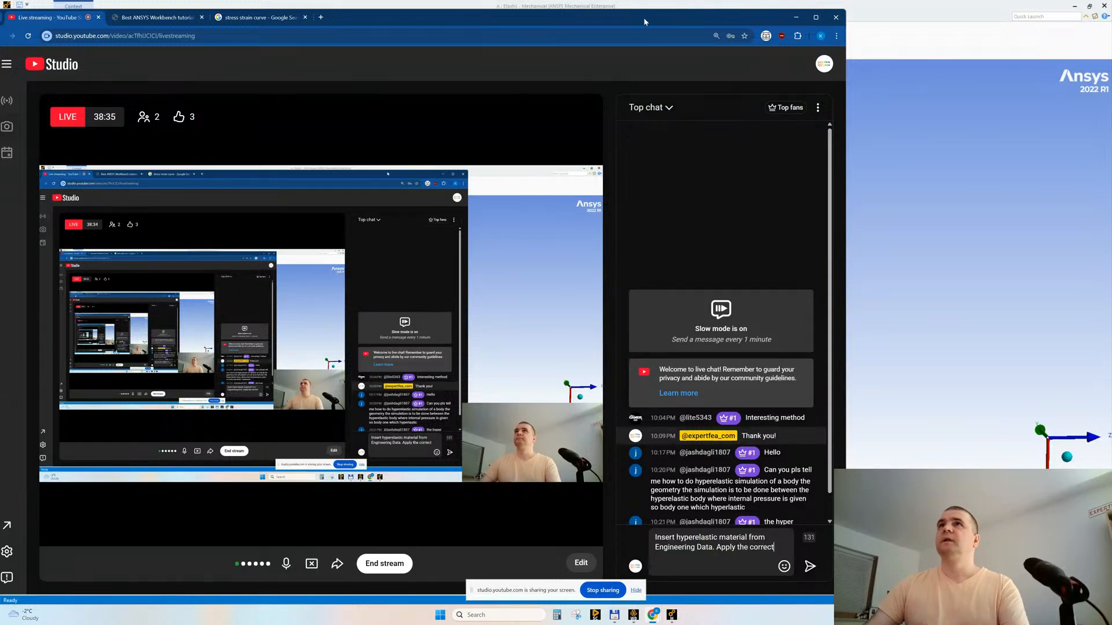
left_click_drag(644, 17, 572, 23)
type("para")
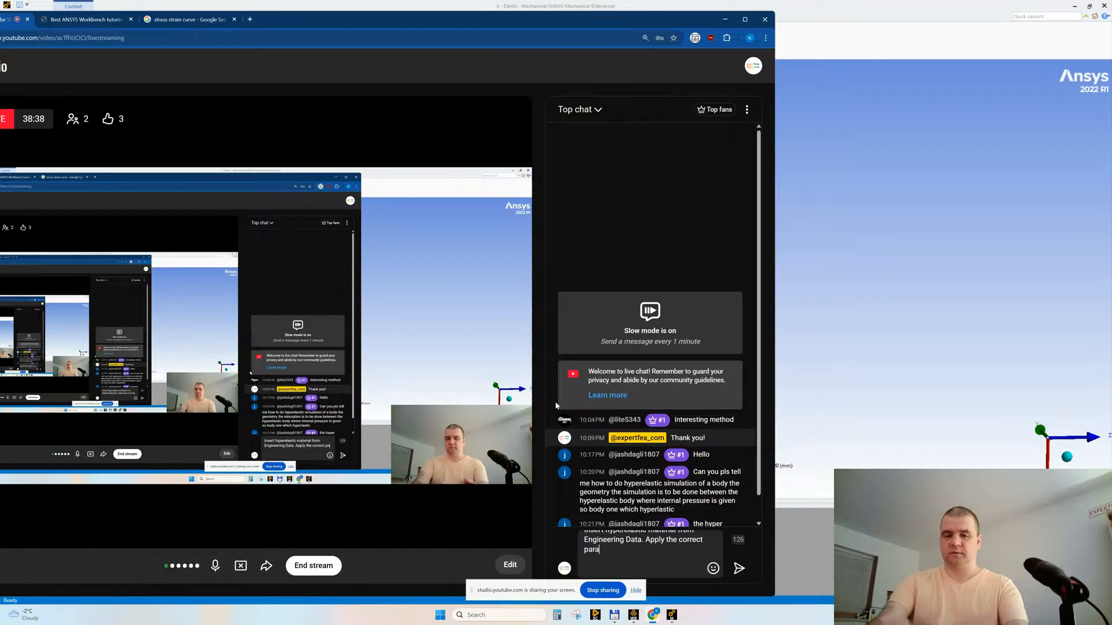
type("metrers")
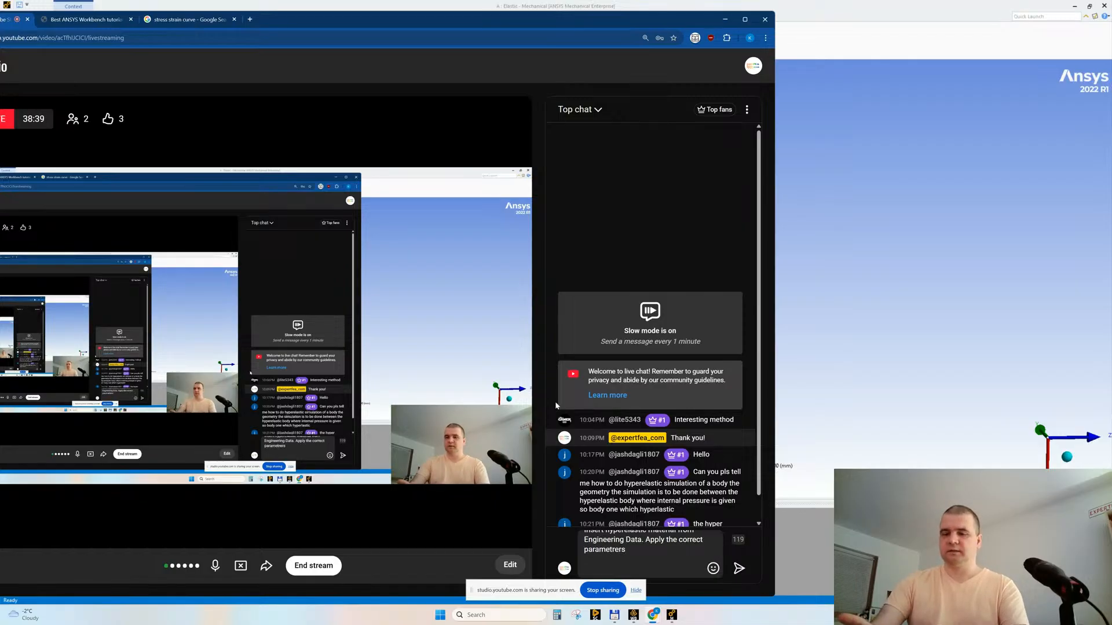
key("BackSpace")
key("BackSpace")
key("BackSpace")
key("BackSpace")
type("ers:")
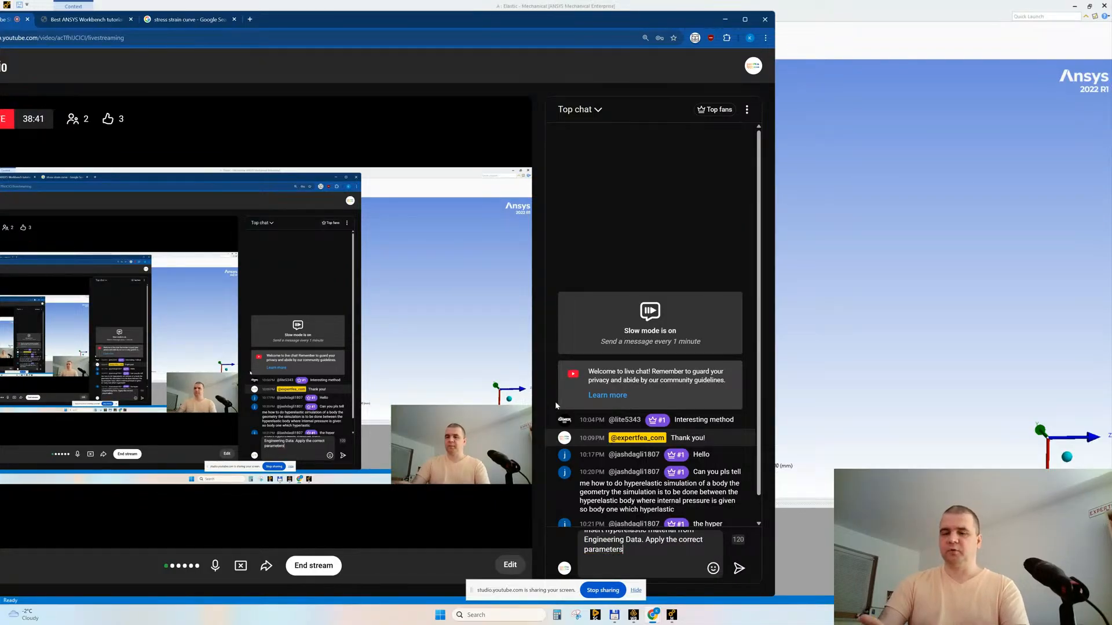
type(" M-")
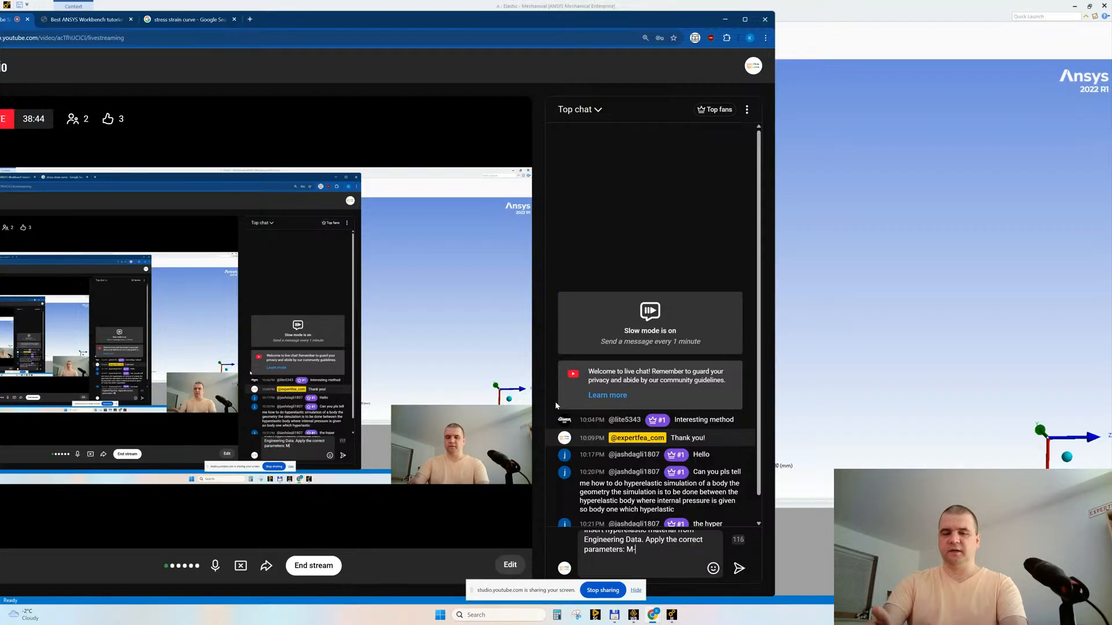
type("R, ")
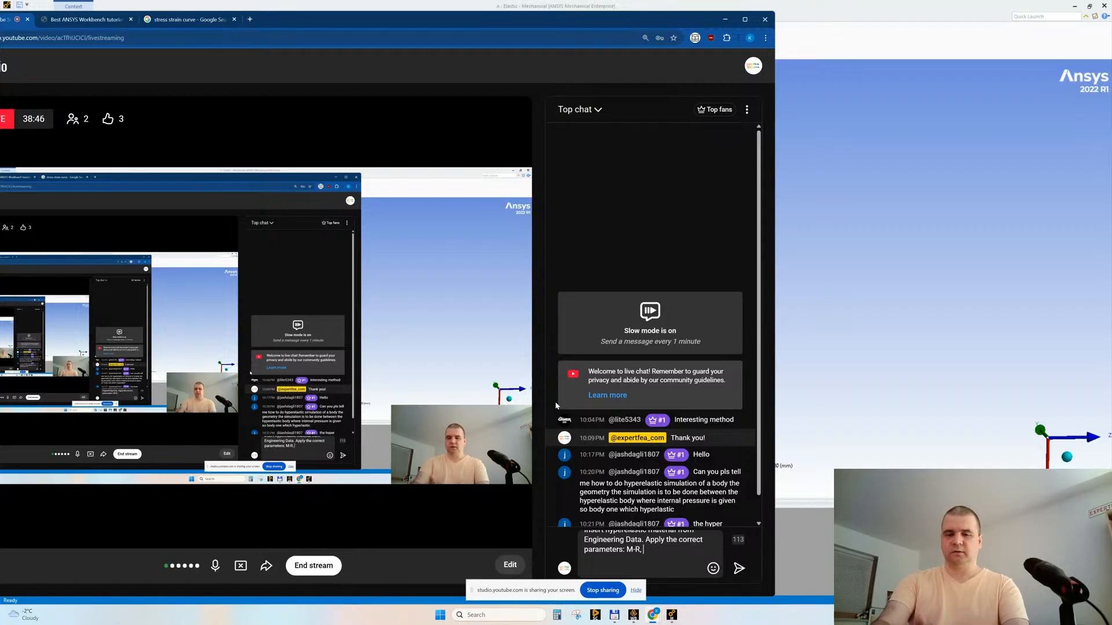
type("Yeoh, O")
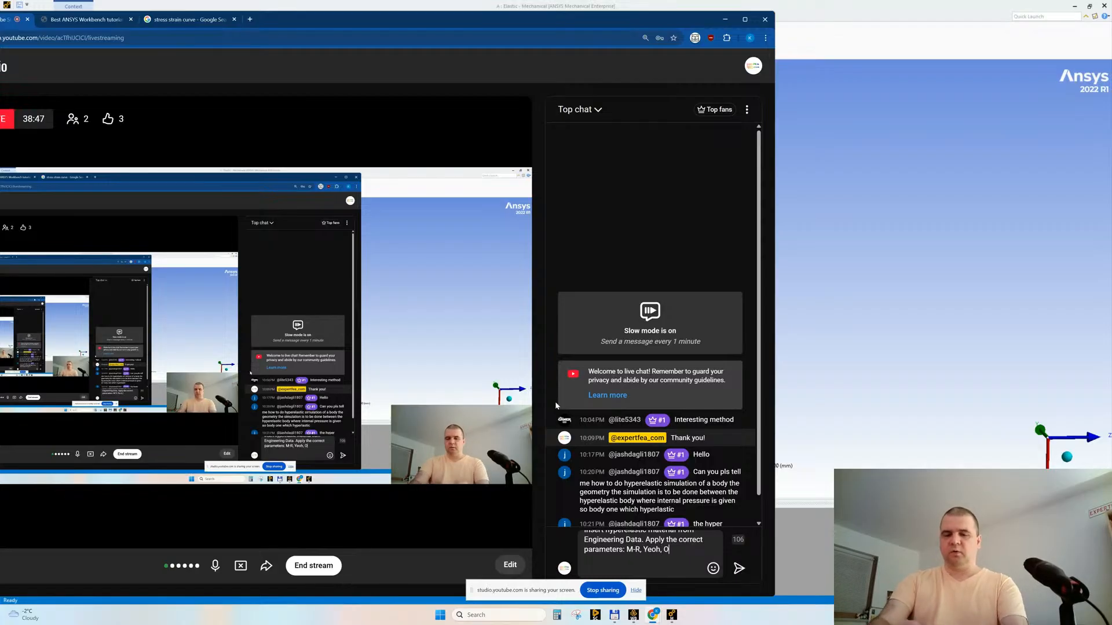
type("gden etc..")
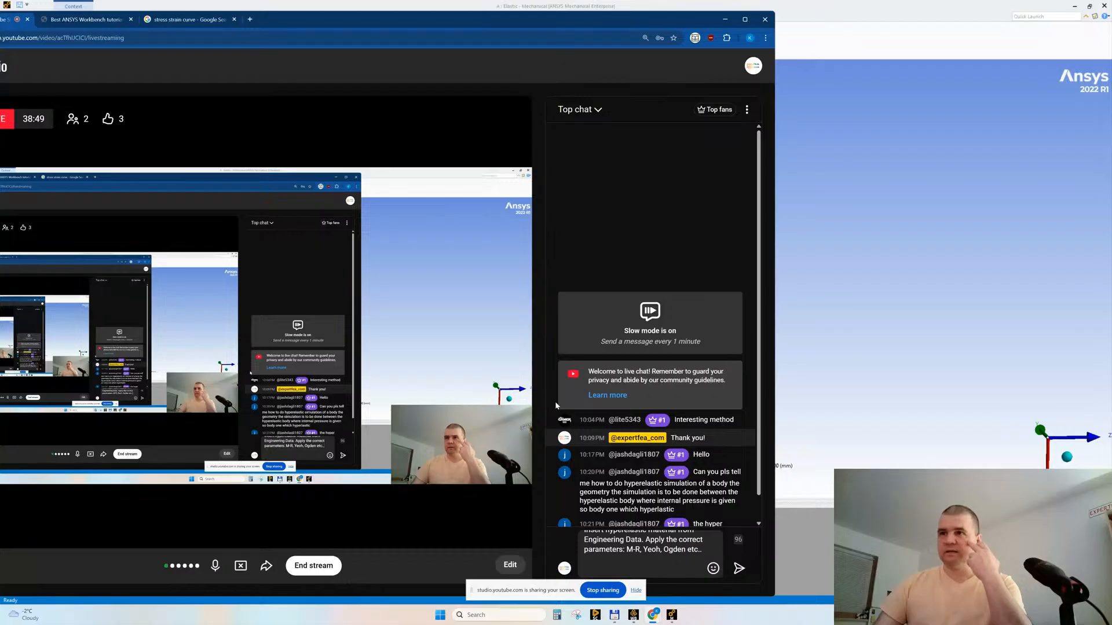
key("BackSpace")
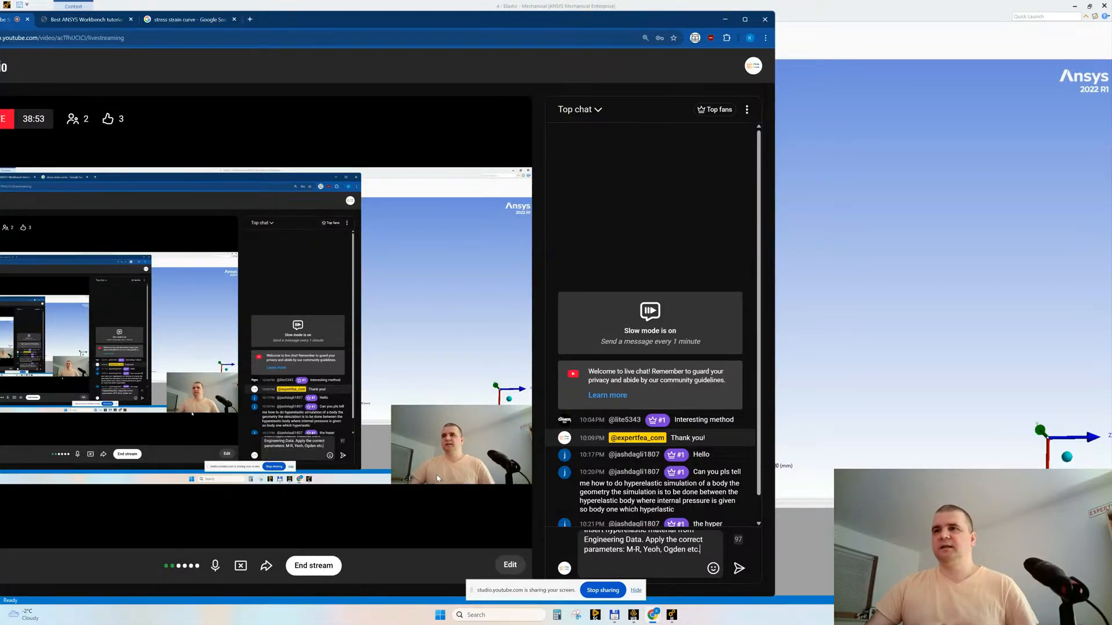
left_click(739, 570)
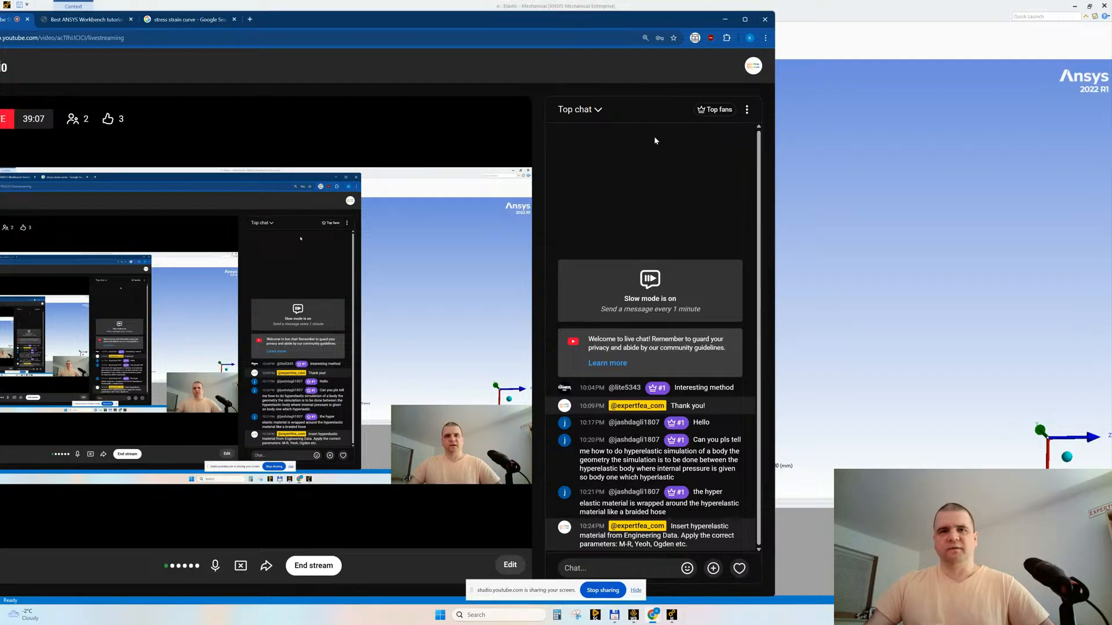
- Switch to Workbench and show the Hyperelastic Materials library among the Engineering Data sources of the static structural system
left_click(724, 19)
left_click(633, 615)
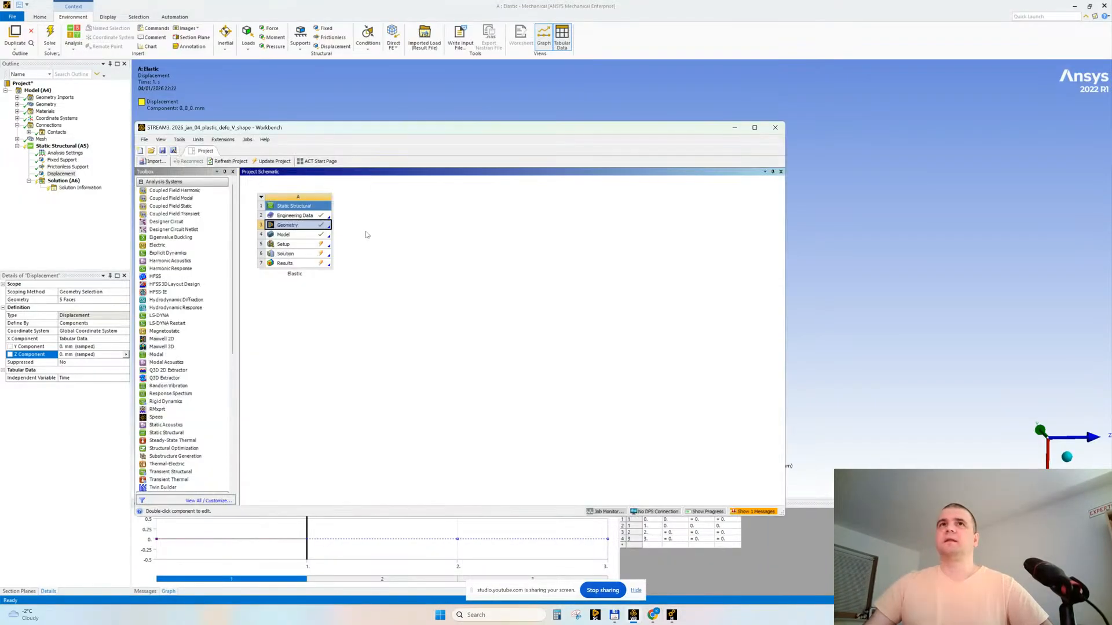
double_click(282, 217)
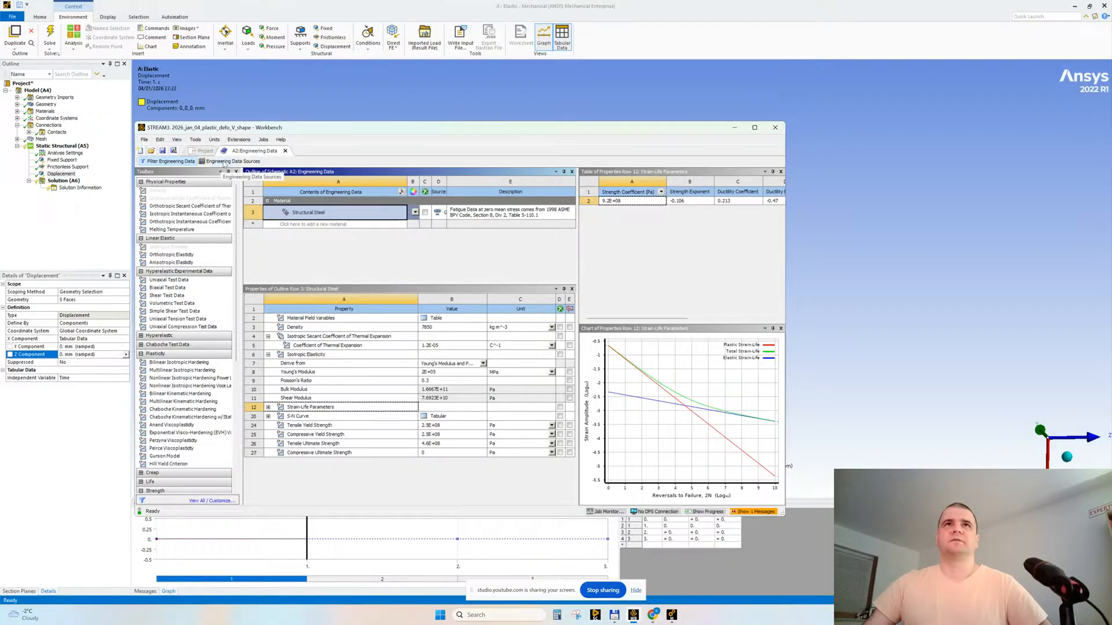
left_click(226, 161)
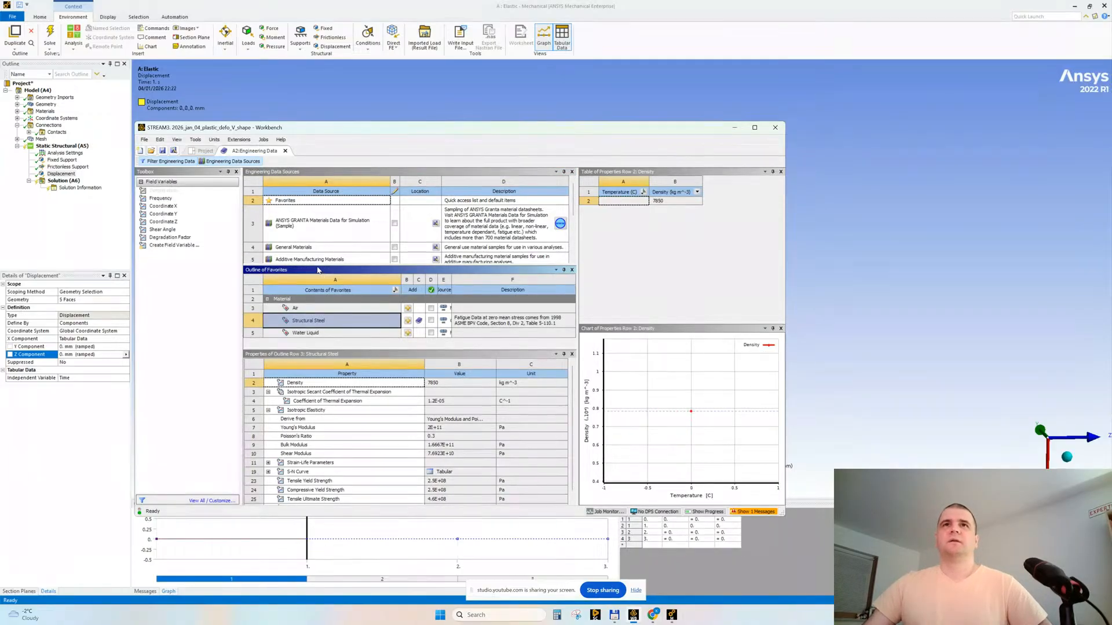
left_click_drag(318, 269, 308, 312)
scroll(322, 288, "down", 3)
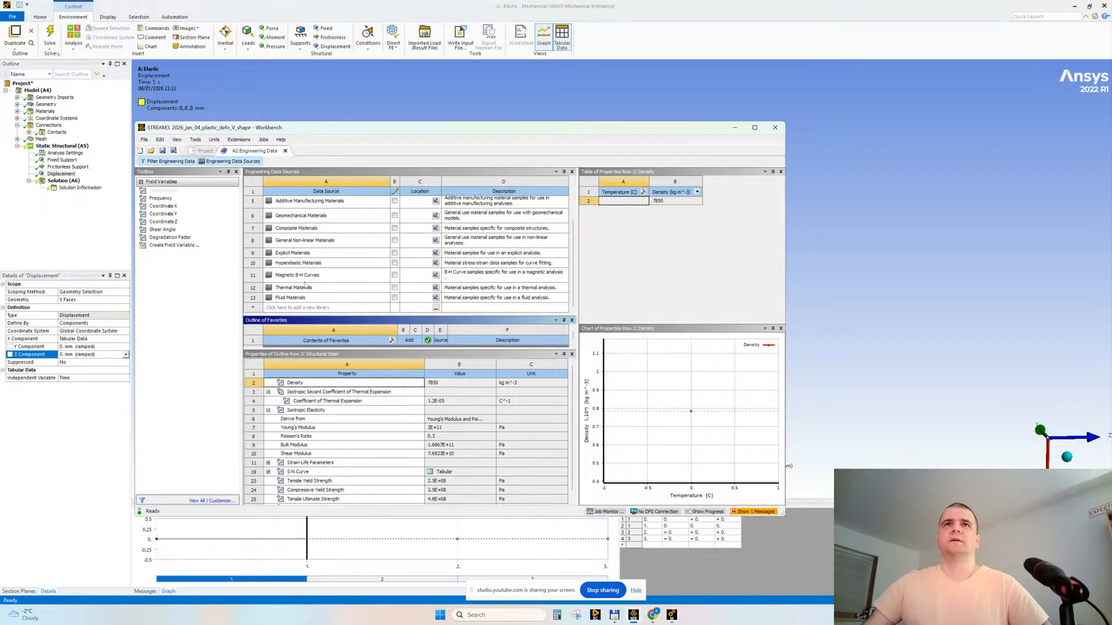
left_click(307, 262)
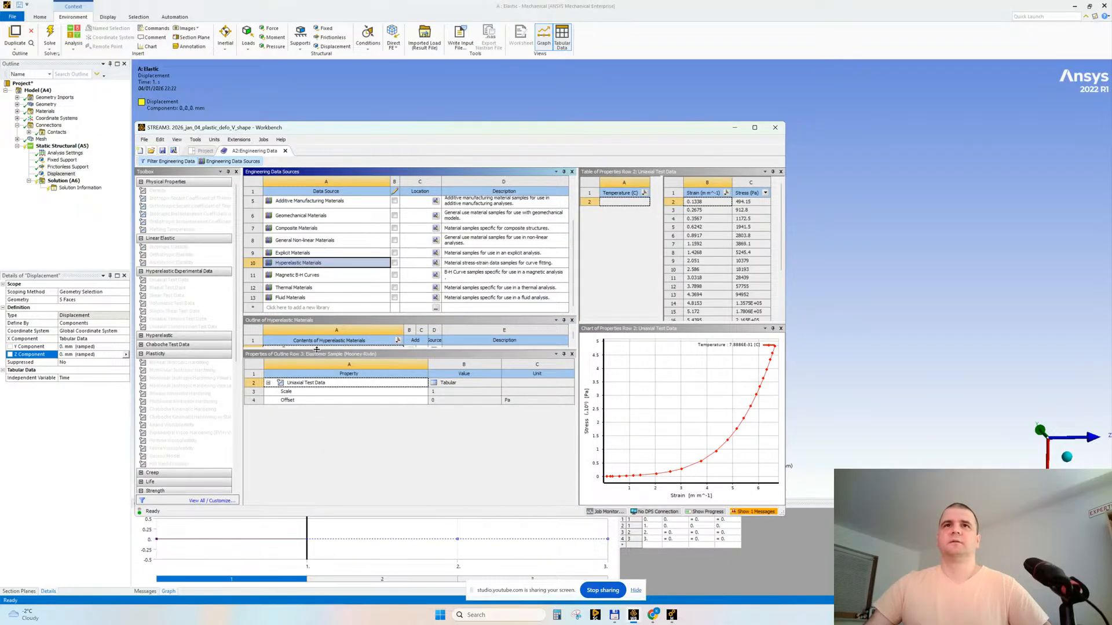
- Examine the hyperelastic sample materials and the test data of Elastomer Sample (Yeoh)
left_click_drag(316, 349, 317, 417)
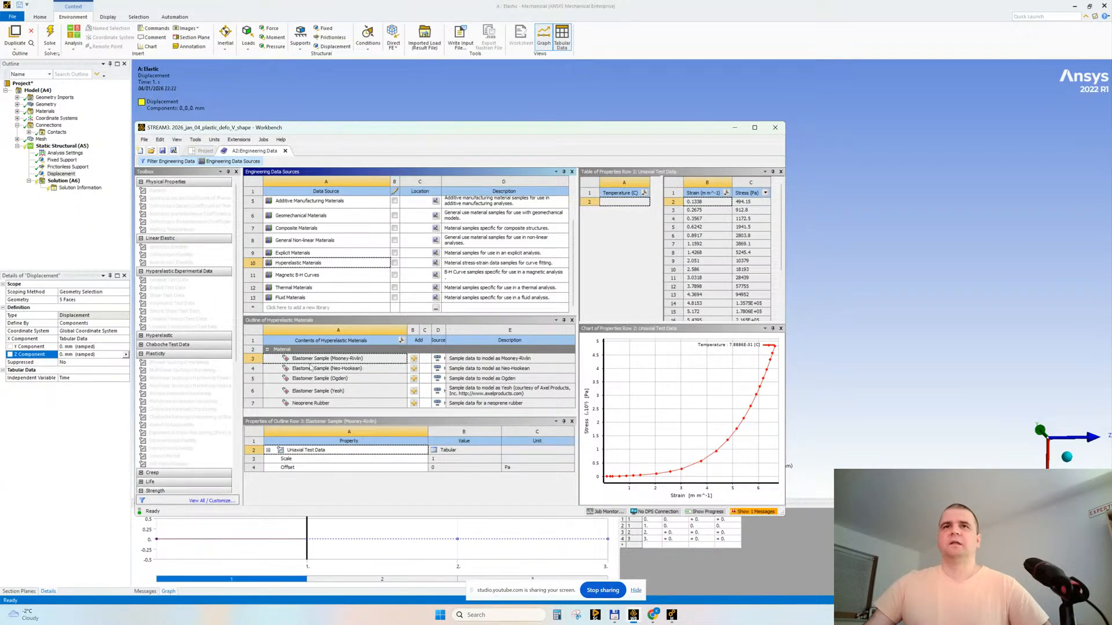
left_click(310, 403)
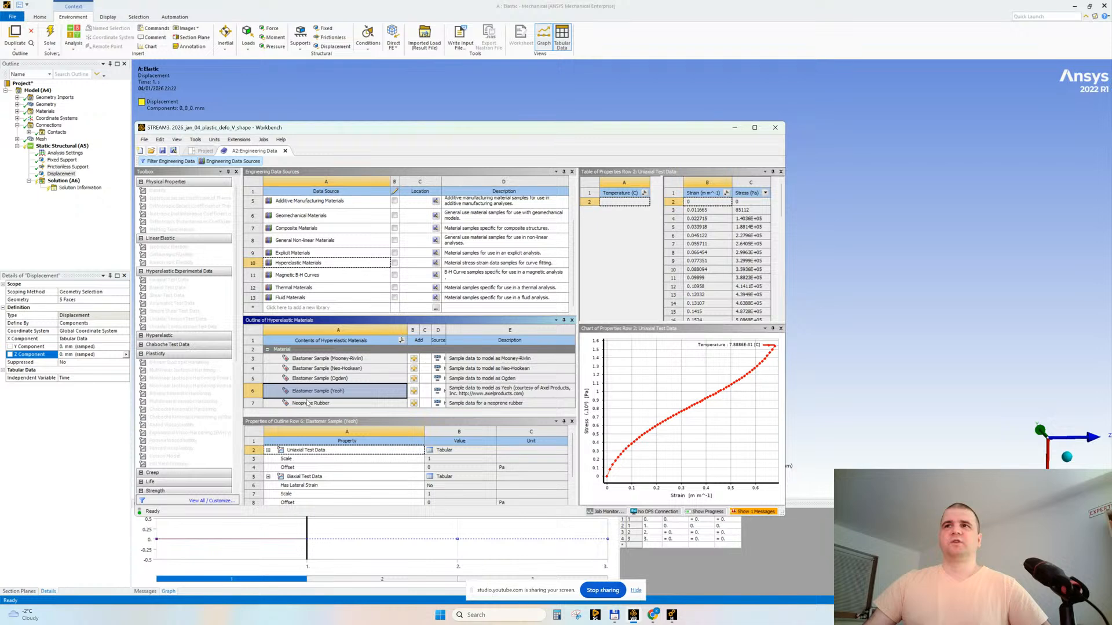
left_click(308, 394)
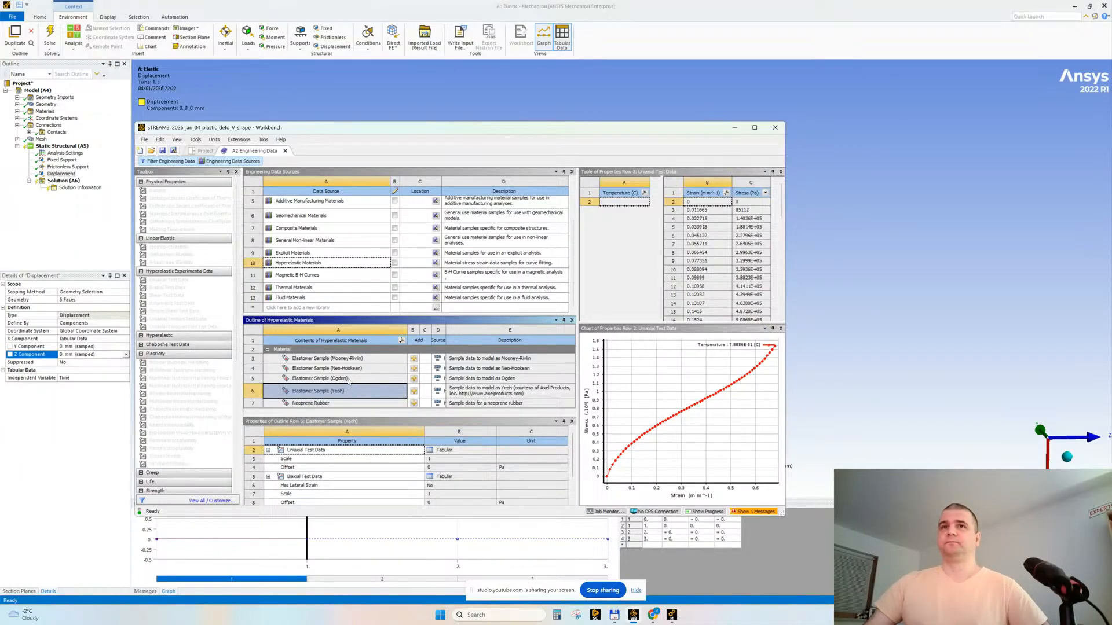
left_click_drag(372, 415, 366, 403)
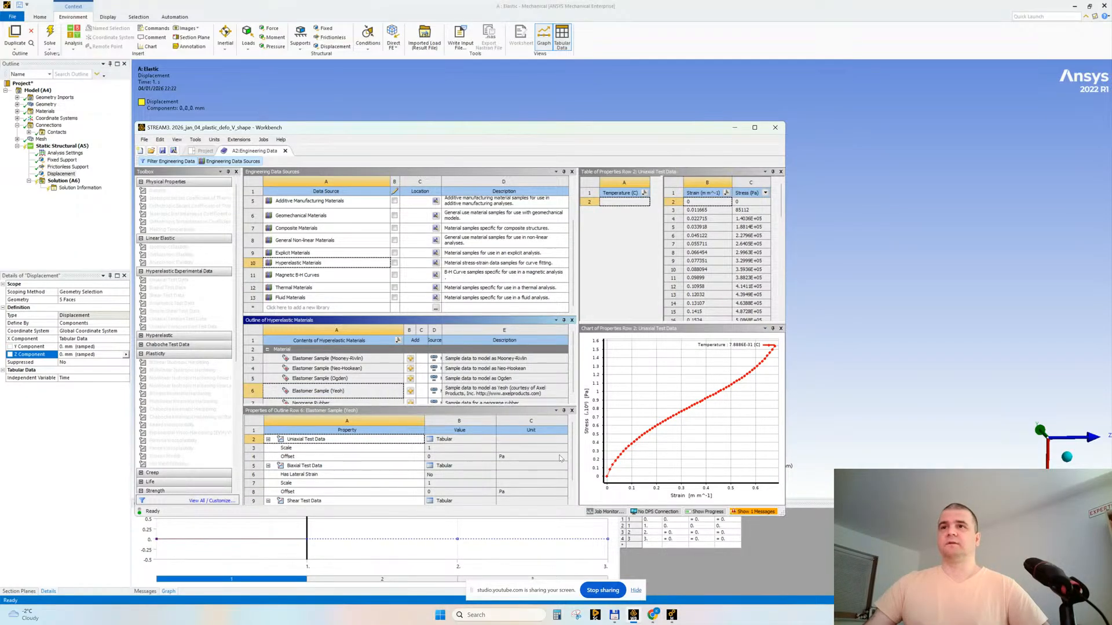
- Examine the test data of Elastomer Sample (Mooney-Rivlin) and Neoprene Rubber, including the Neoprene Rubber's Neo-Hookean curve fit
scroll(330, 478, "down", 1)
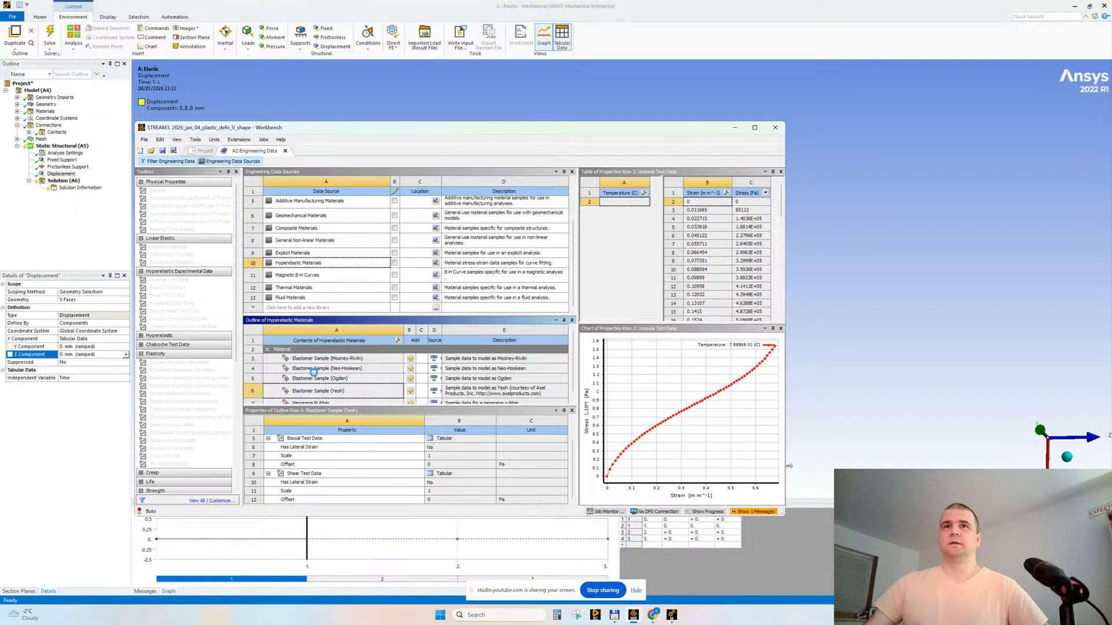
left_click(323, 370)
key("Up")
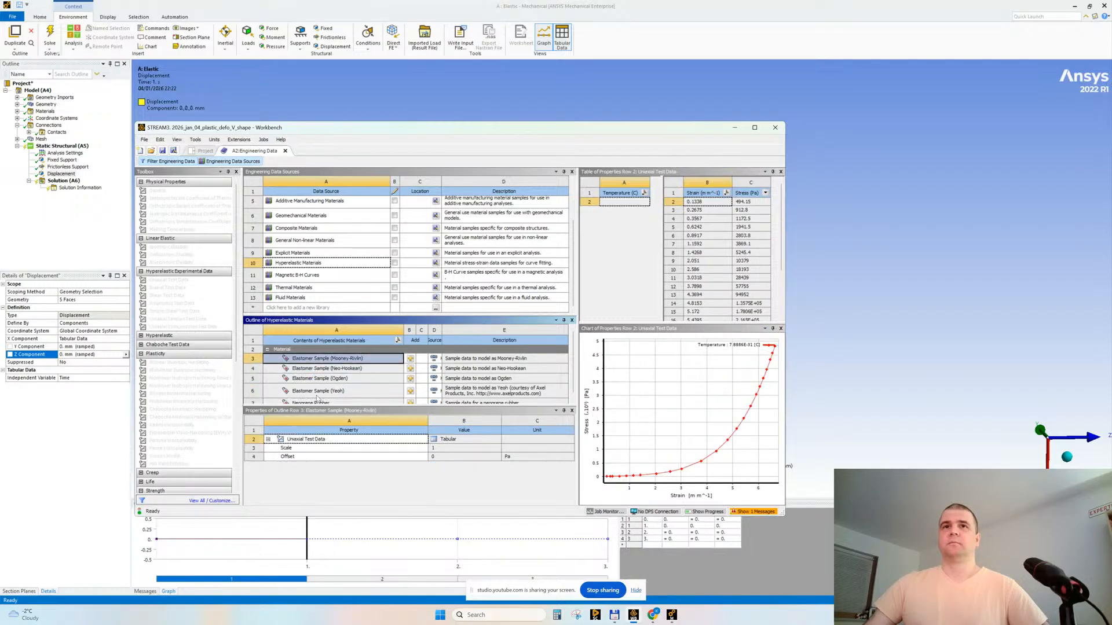
scroll(317, 399, "down", 1)
left_click(311, 399)
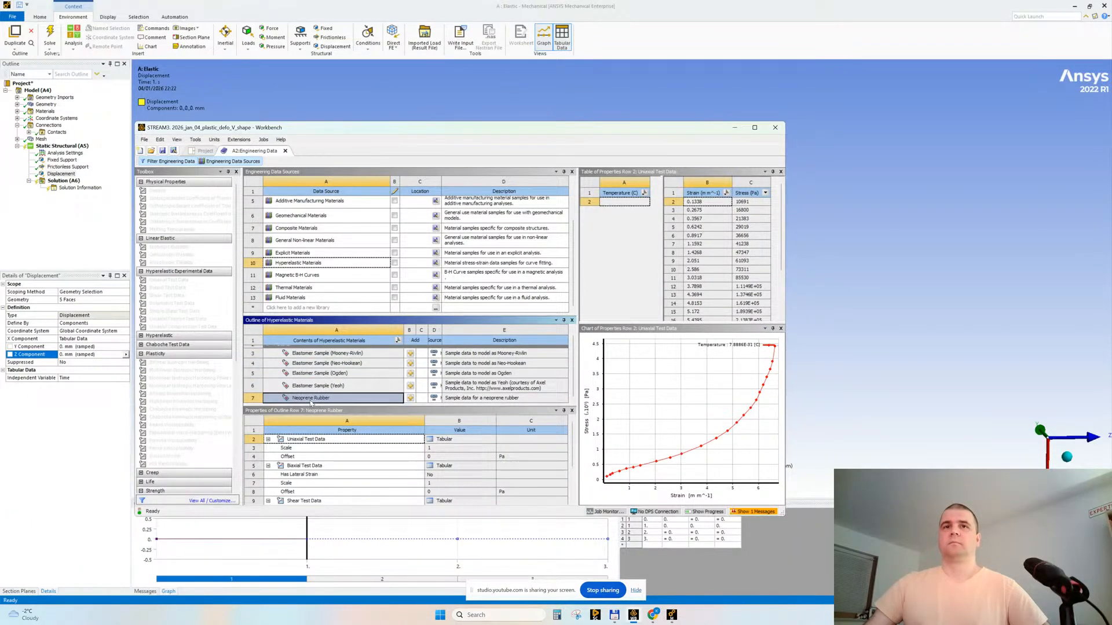
scroll(322, 487, "down", 3)
scroll(323, 487, "down", 1)
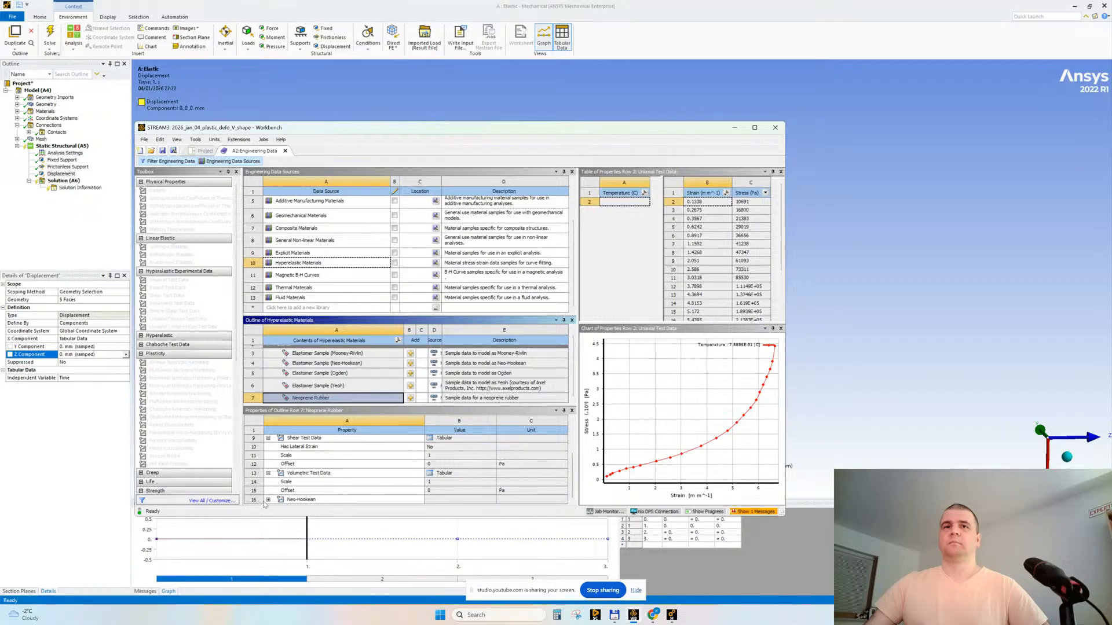
left_click(328, 483)
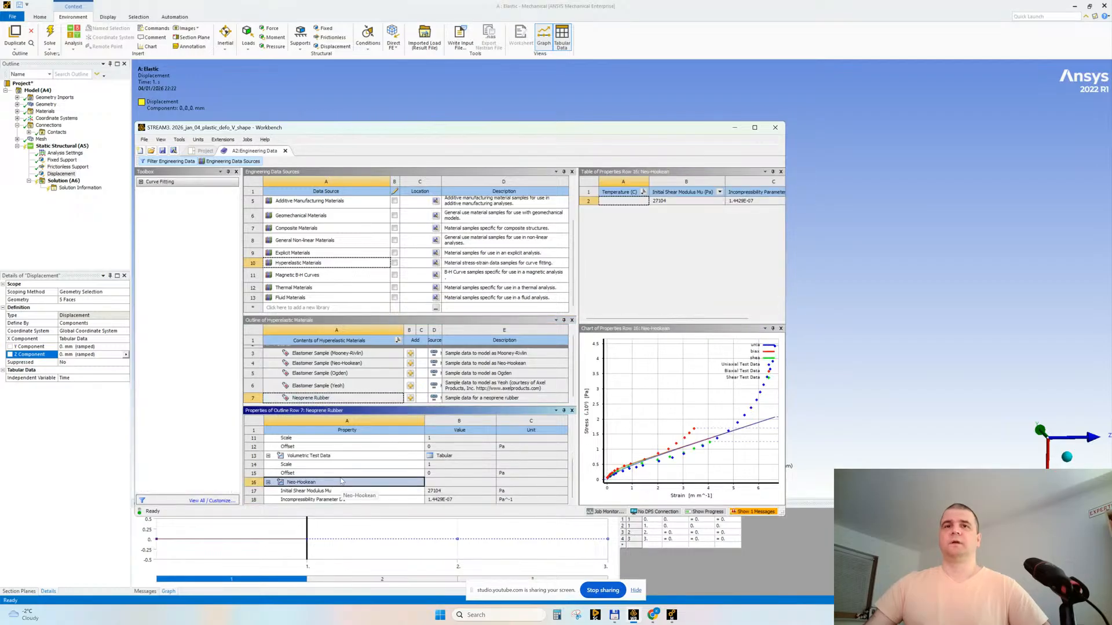
- Hide the material library sources, close Engineering Data and switch back to Mechanical
left_click(248, 161)
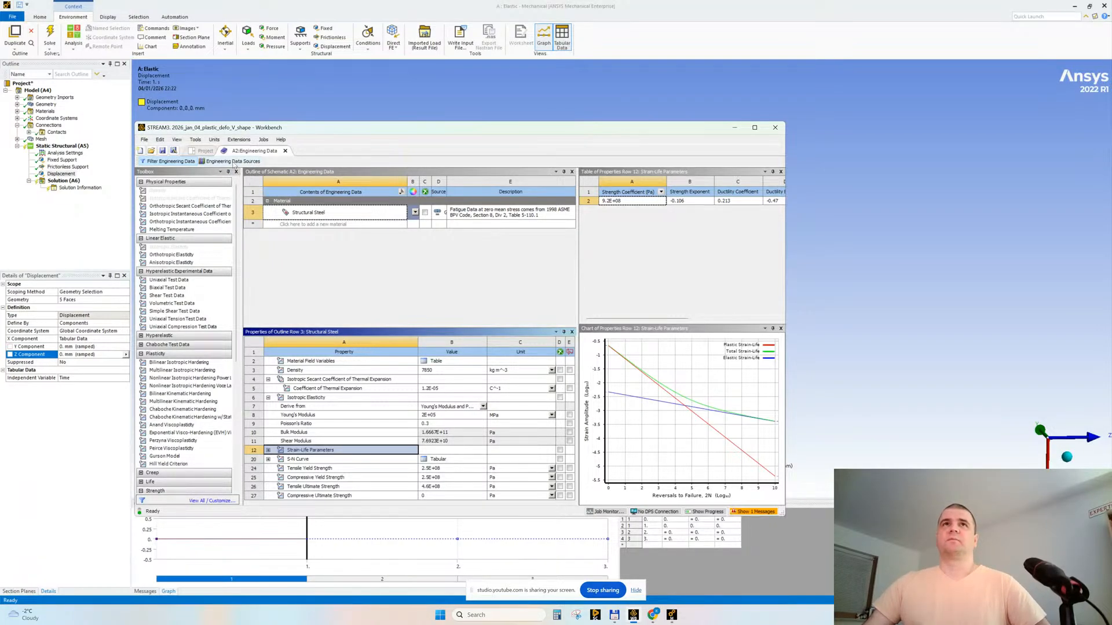
left_click(285, 151)
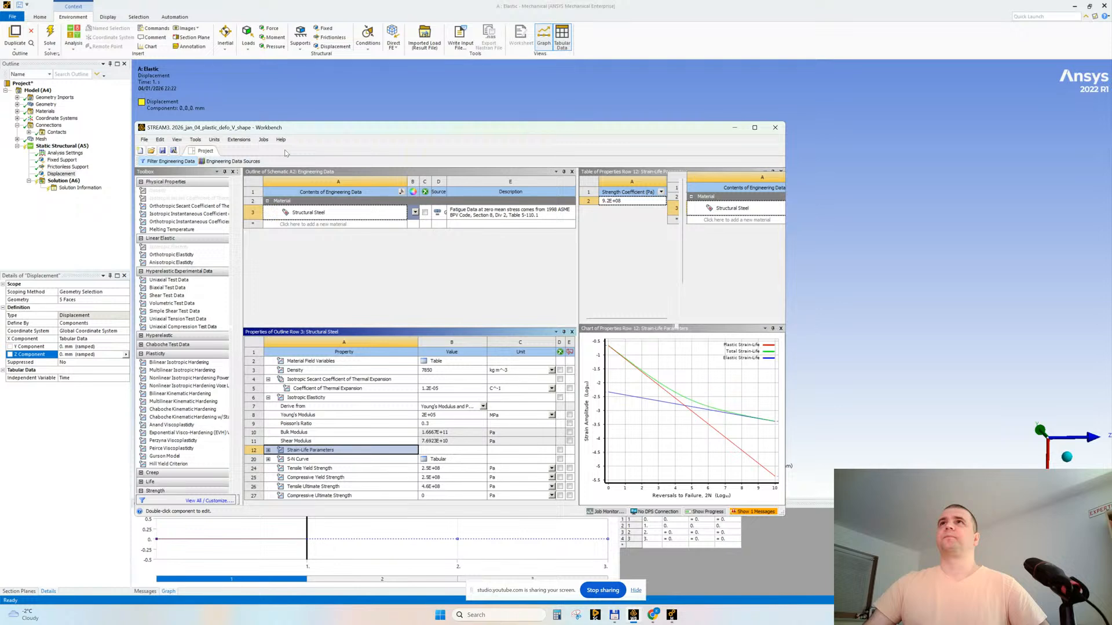
left_click(716, 42)
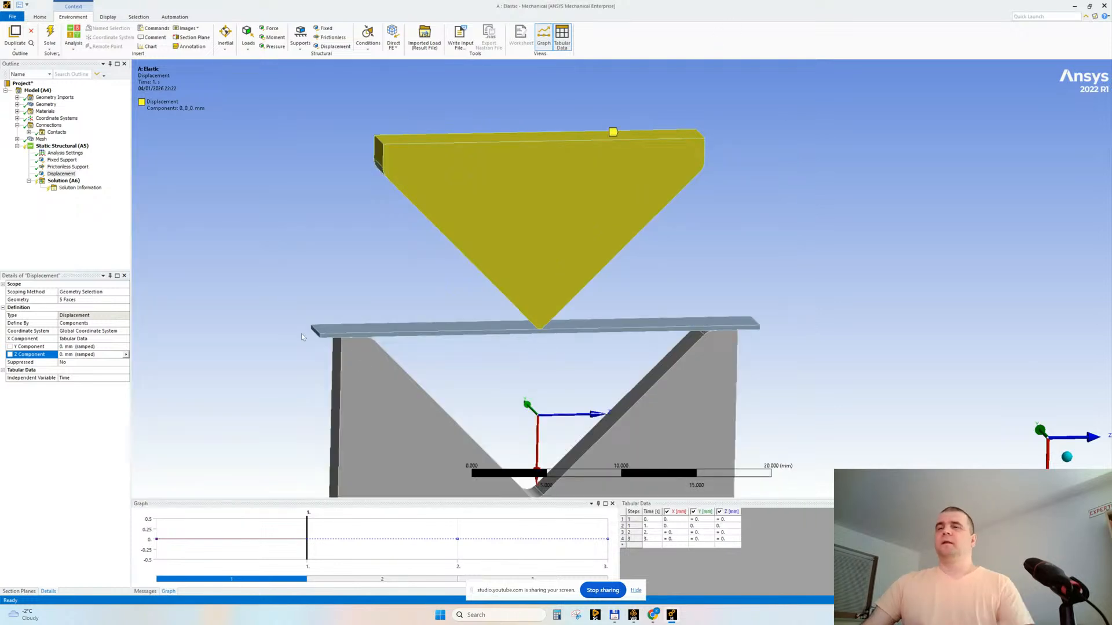
- Switch to Calculator and divide the 11.2 mm punch travel by 3 load steps
mouse_move(396, 191)
middle_mouse_down()
mouse_move(408, 218)
mouse_move(409, 206)
middle_mouse_up()
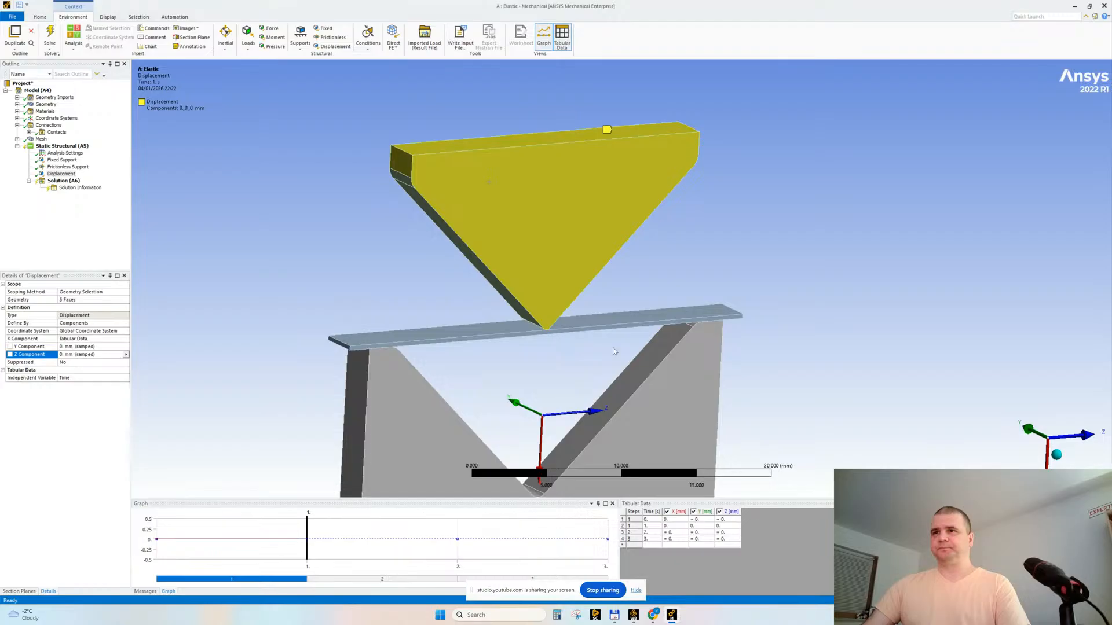
middle_click_drag(804, 395, 784, 322, "ctrl")
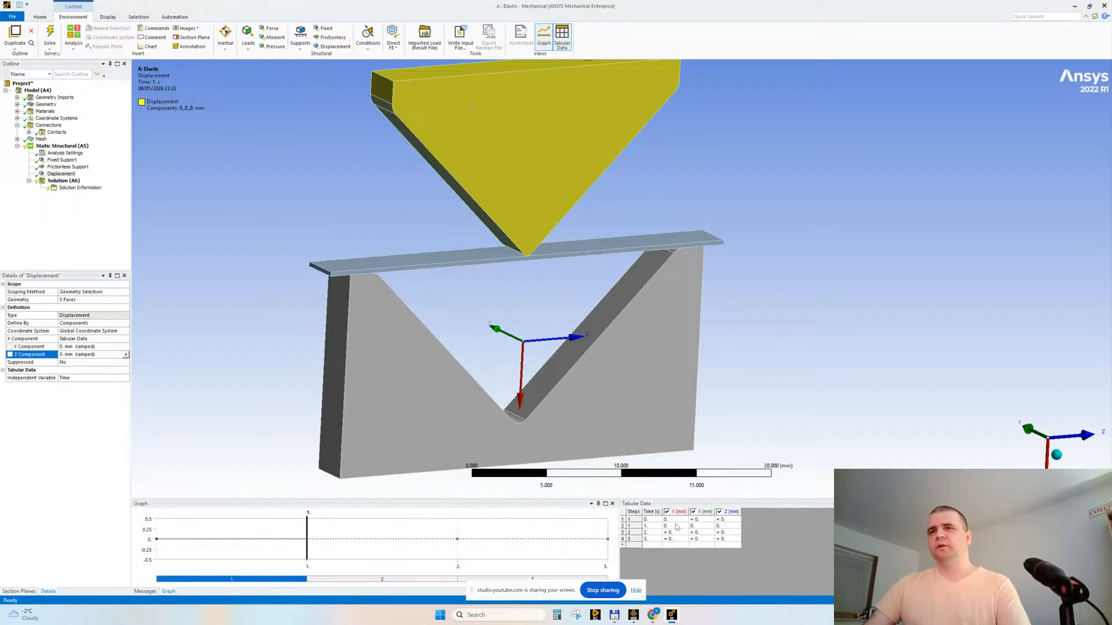
left_click(557, 617)
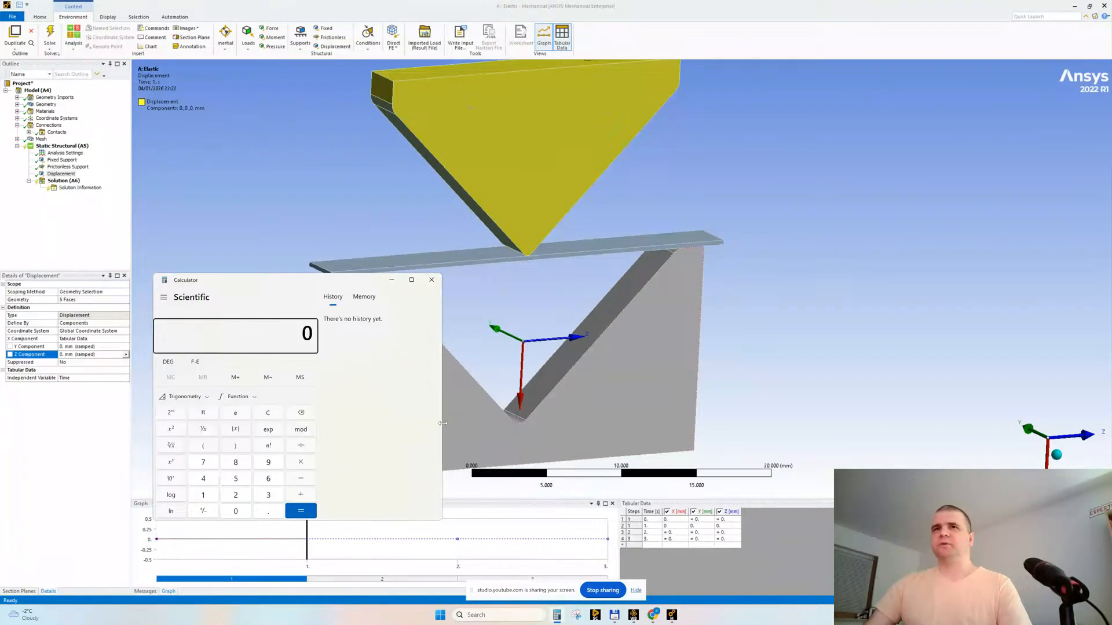
type("11.")
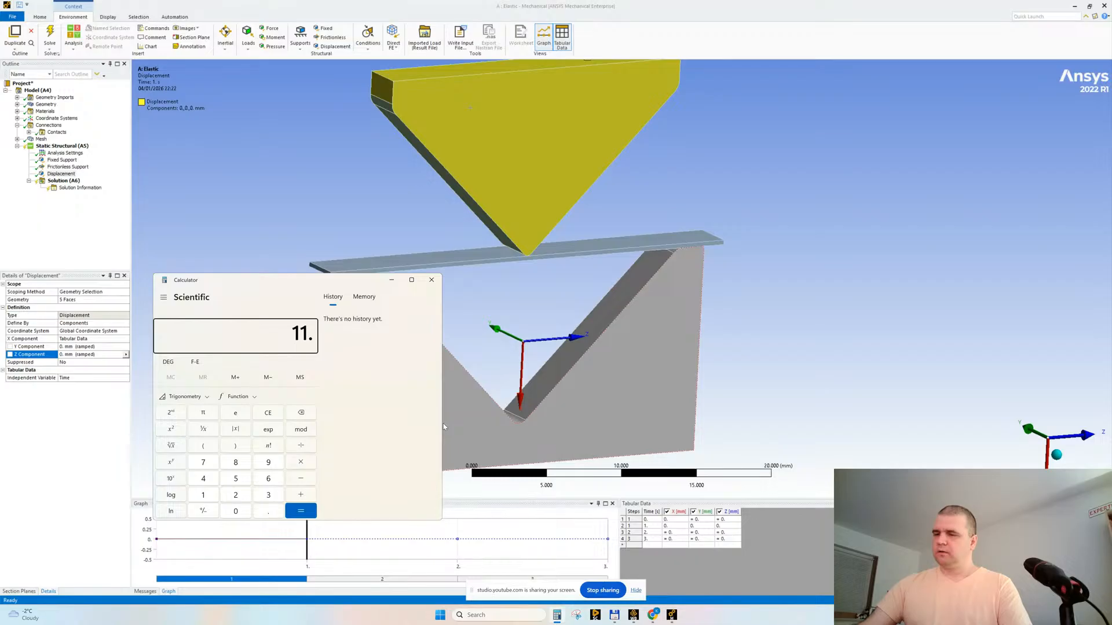
type("2/3")
key("Return")
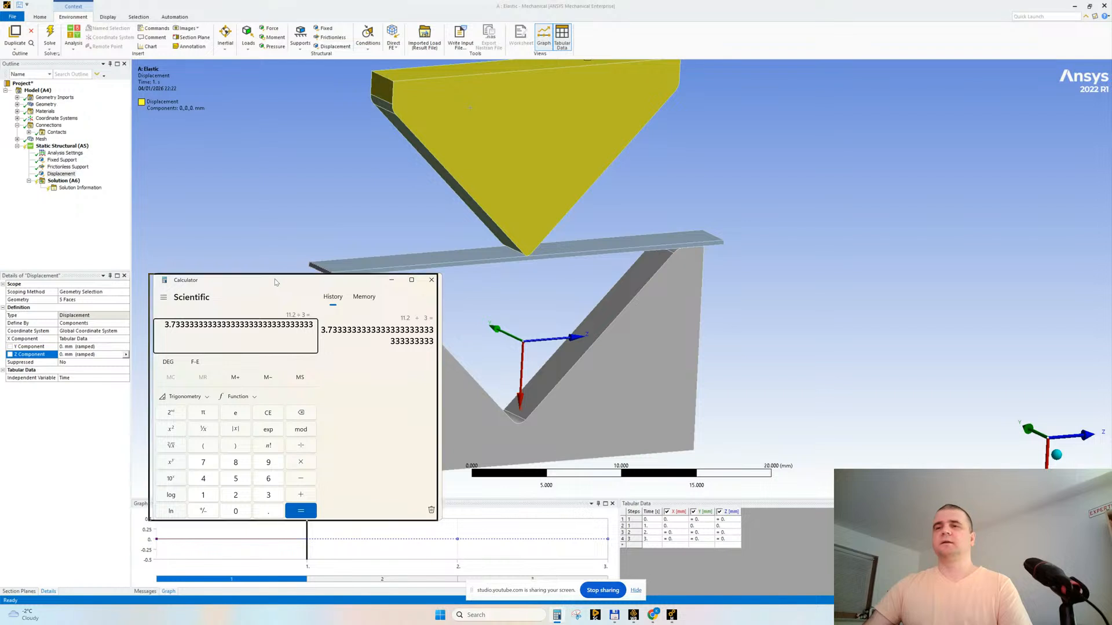
left_click_drag(318, 280, 258, 240)
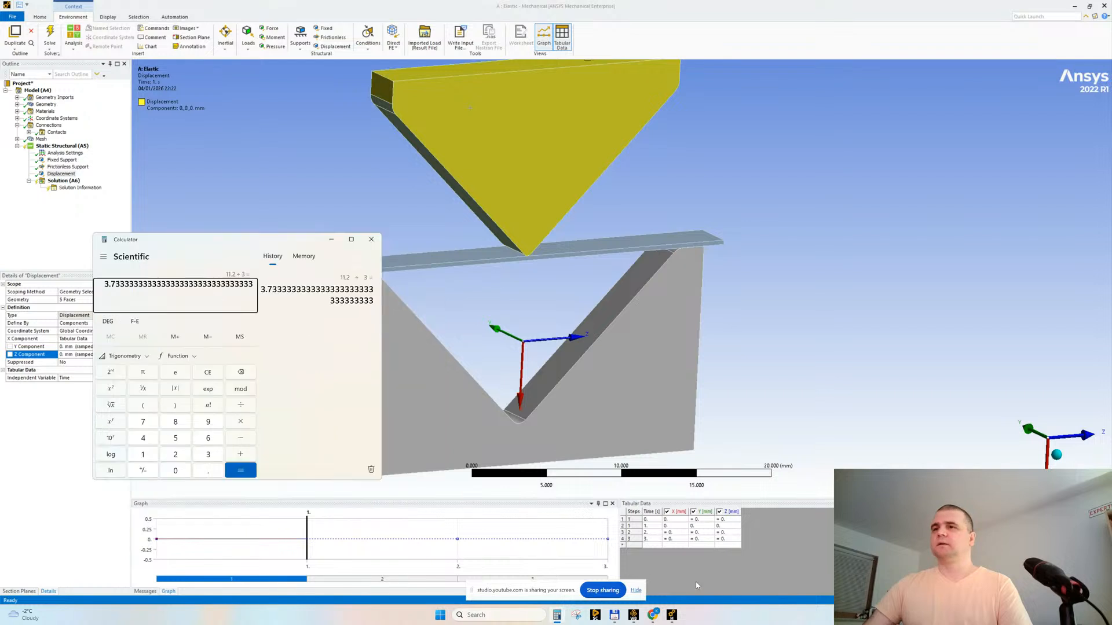
- Set the punch displacement's X component to 3.8 mm at 1 s, 7.6 mm at 2 s and 11.2 mm at 3 s
left_click(675, 528)
type("3.8")
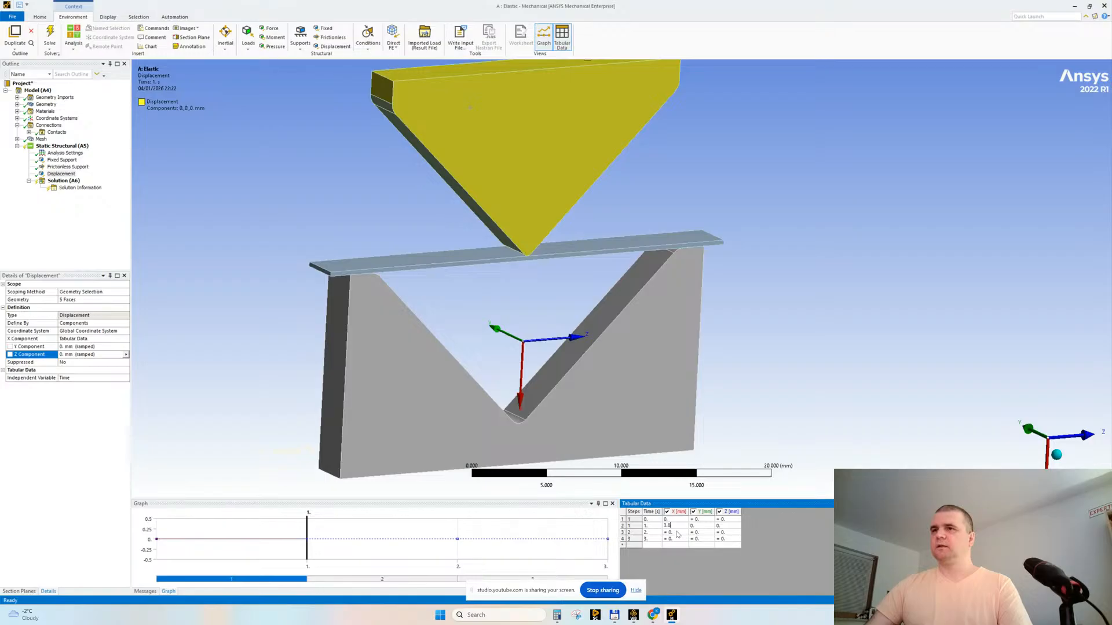
left_click(676, 533)
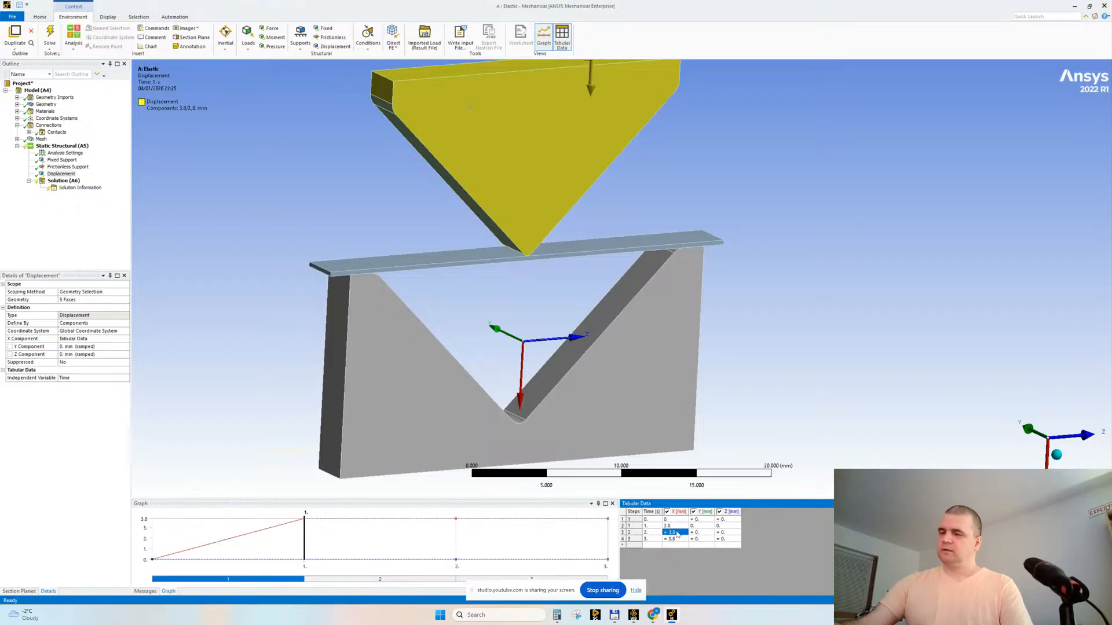
type("7")
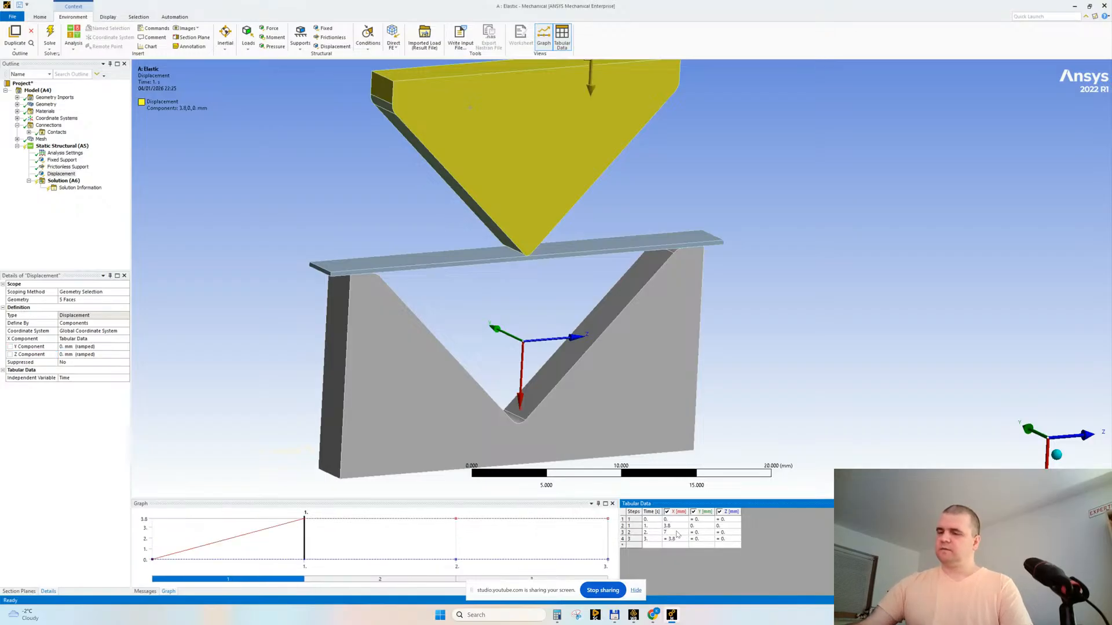
type(".6")
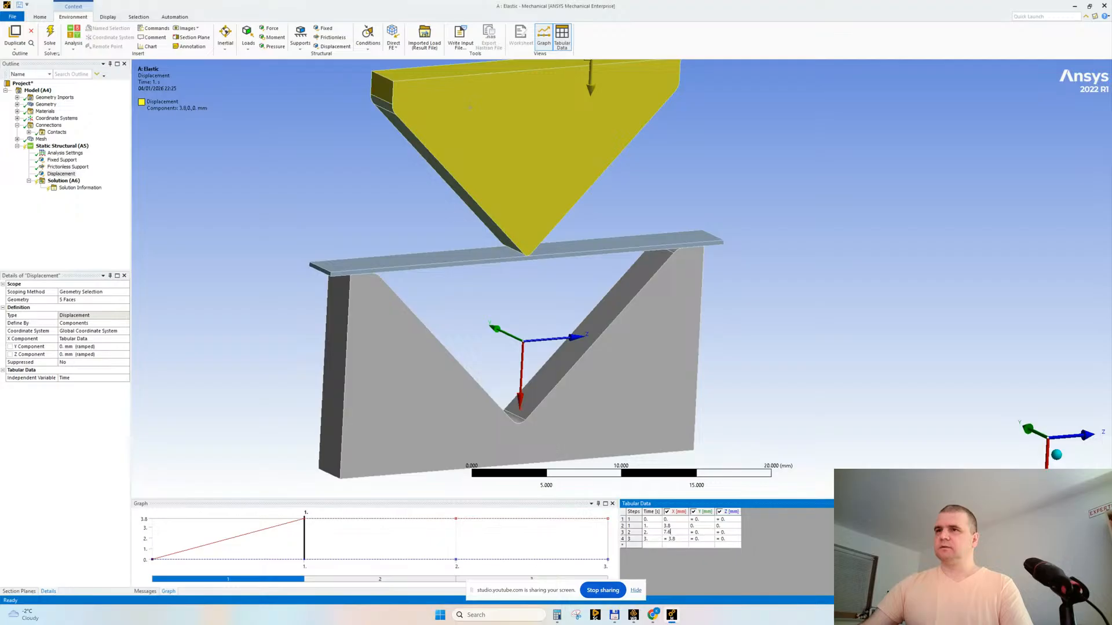
left_click(676, 539)
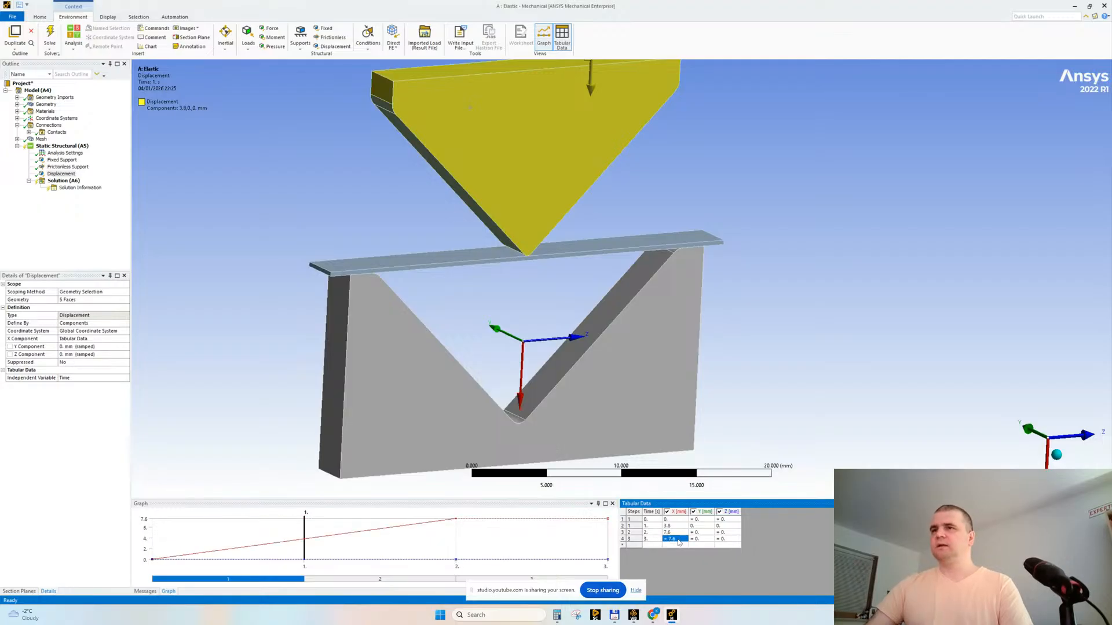
type("11")
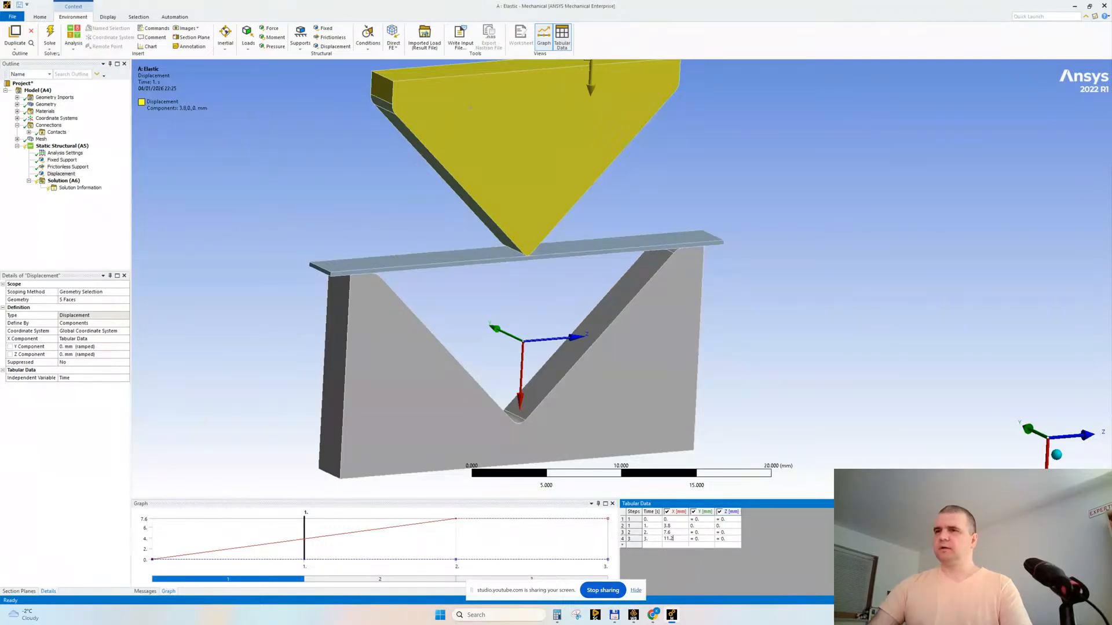
type(".2")
key("Tab")
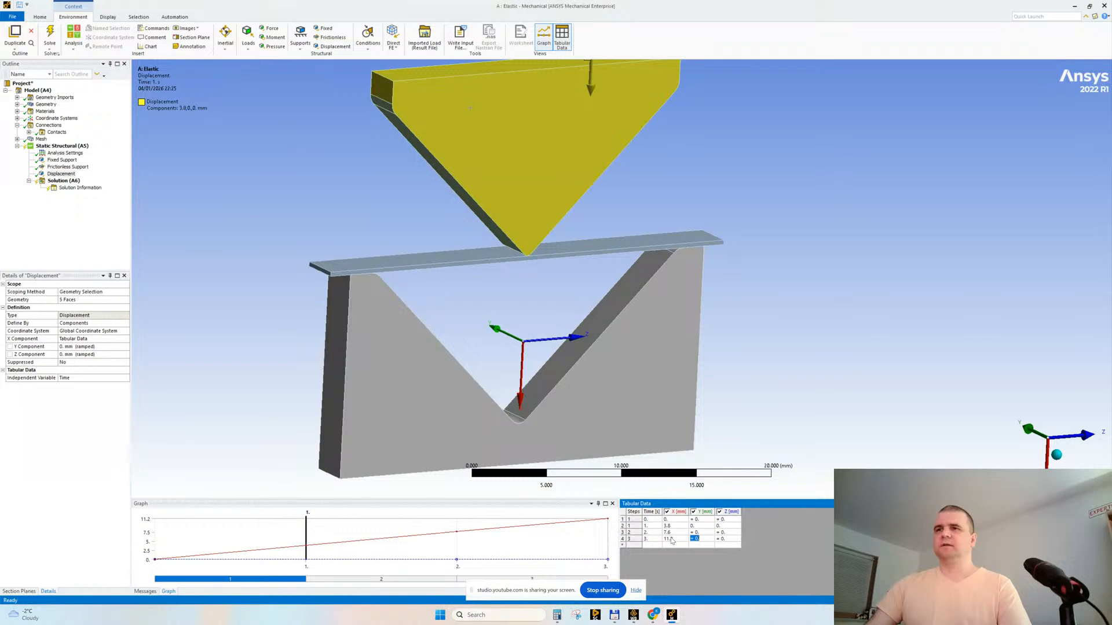
left_click_drag(685, 502, 682, 494)
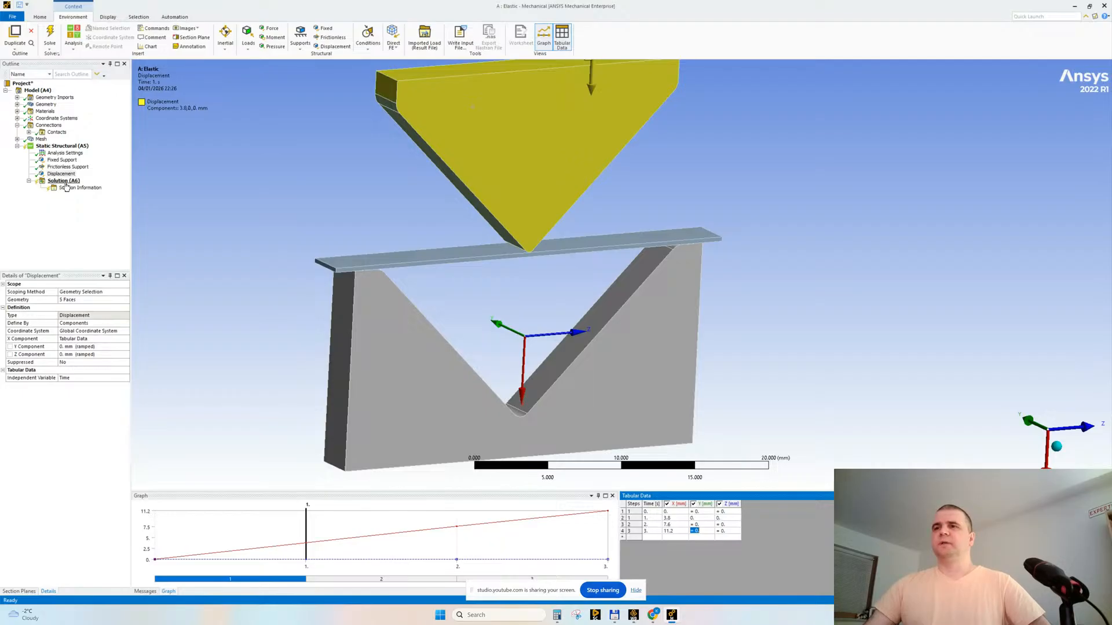
- Add Total Deformation and Equivalent Stress result plot trackers under Solution Information
scroll(347, 373, "down", 3)
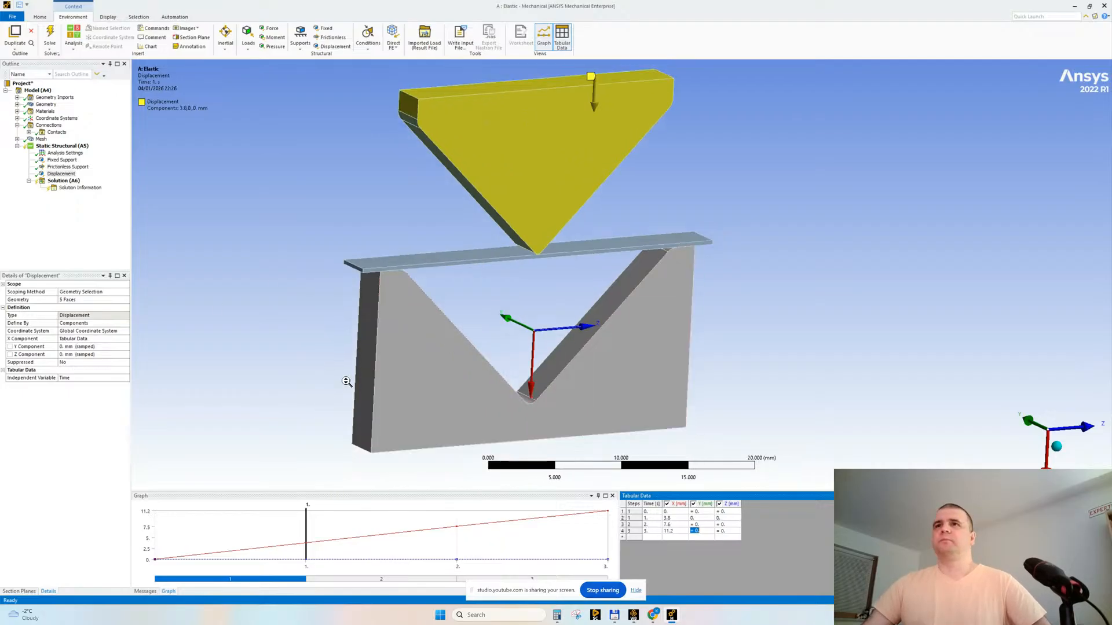
scroll(348, 366, "up", 2)
scroll(280, 308, "down", 1)
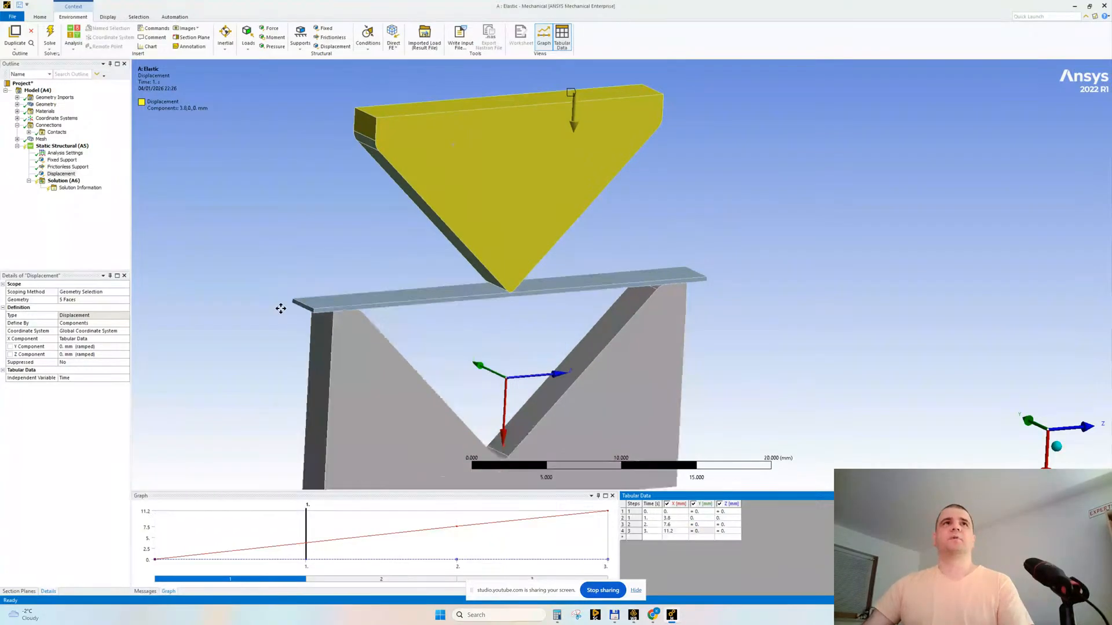
left_click(80, 188)
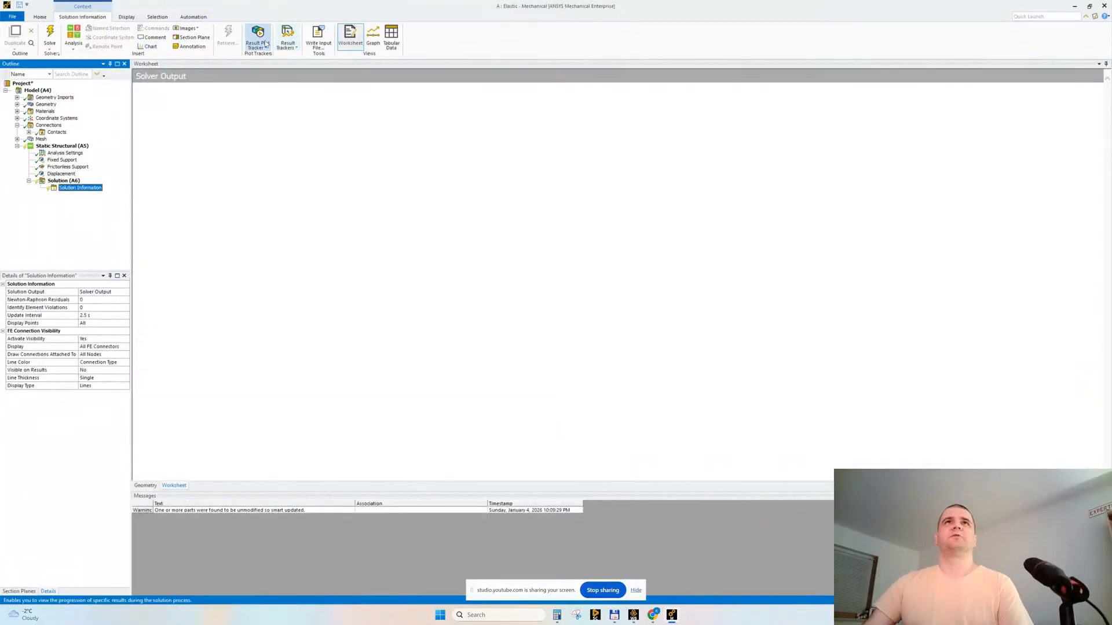
left_click(259, 35)
left_click(272, 56)
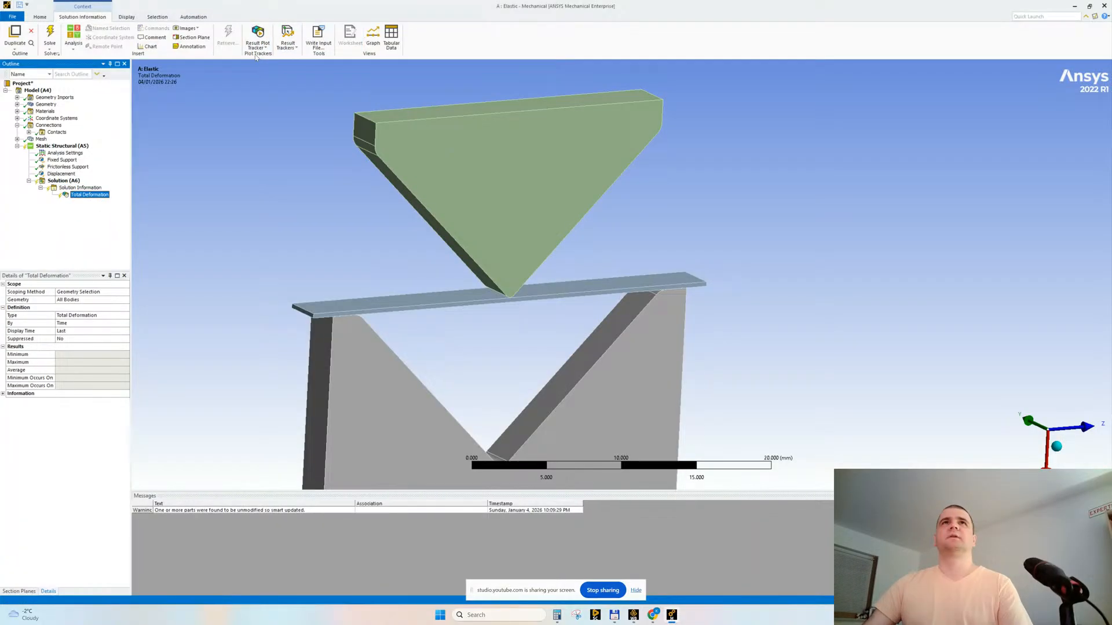
left_click(265, 39)
left_click(278, 68)
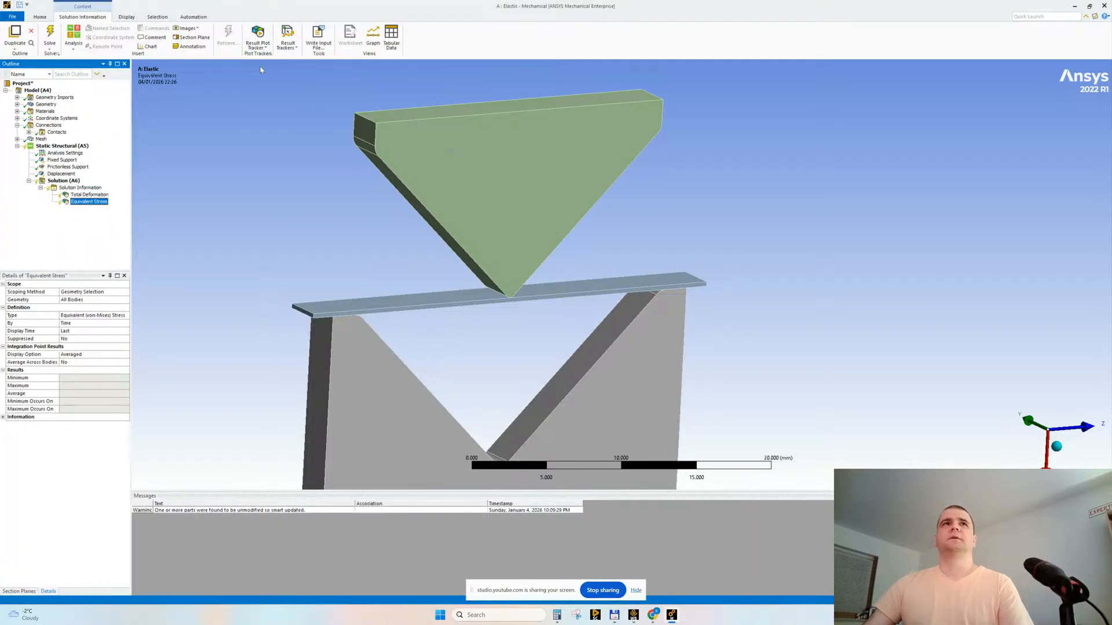
- Switch the Total Deformation and Equivalent Stress plot trackers together to automatic mode
left_click(84, 194, "ctrl")
right_click(84, 196)
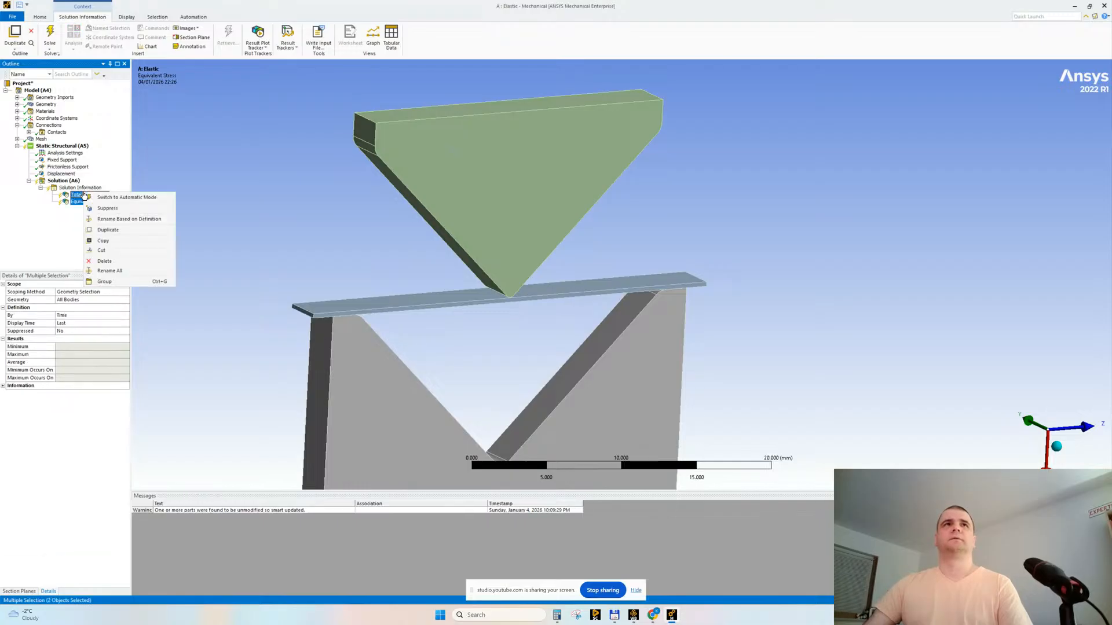
left_click(117, 198)
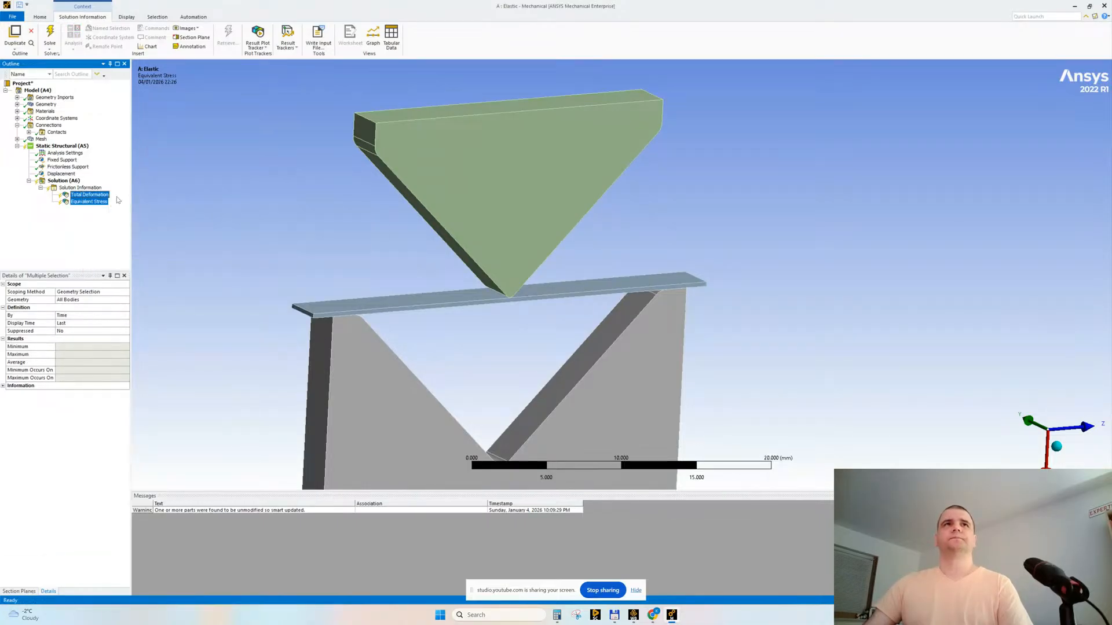
- Add Total Deformation and Directional Deformation results for all bodies to the solution
left_click(84, 188)
left_click(64, 180)
left_click(308, 35)
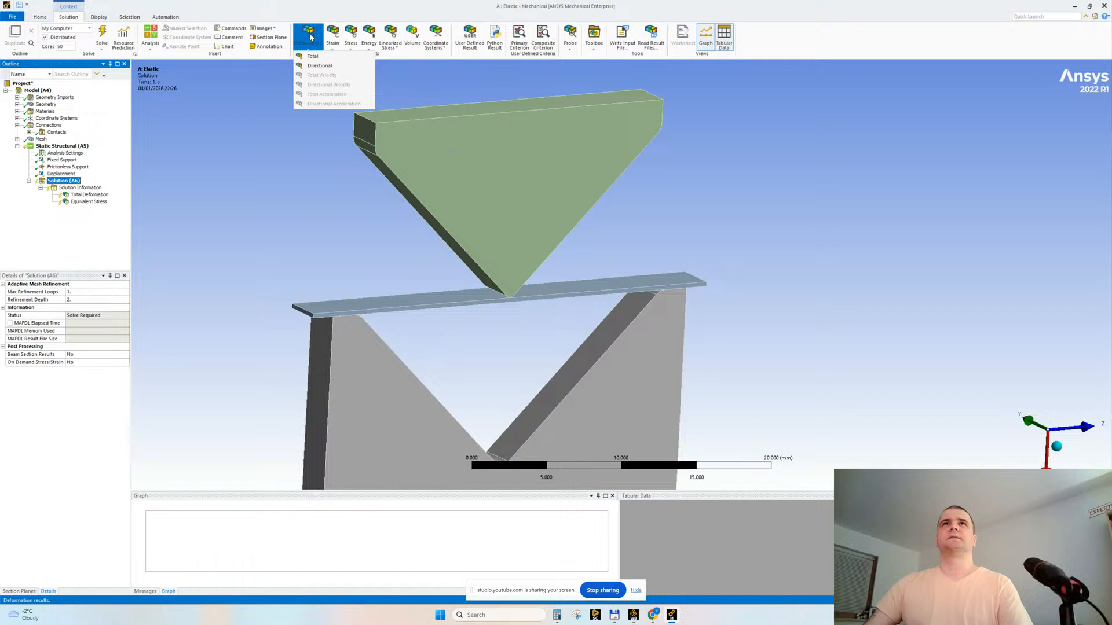
left_click(313, 56)
left_click(308, 35)
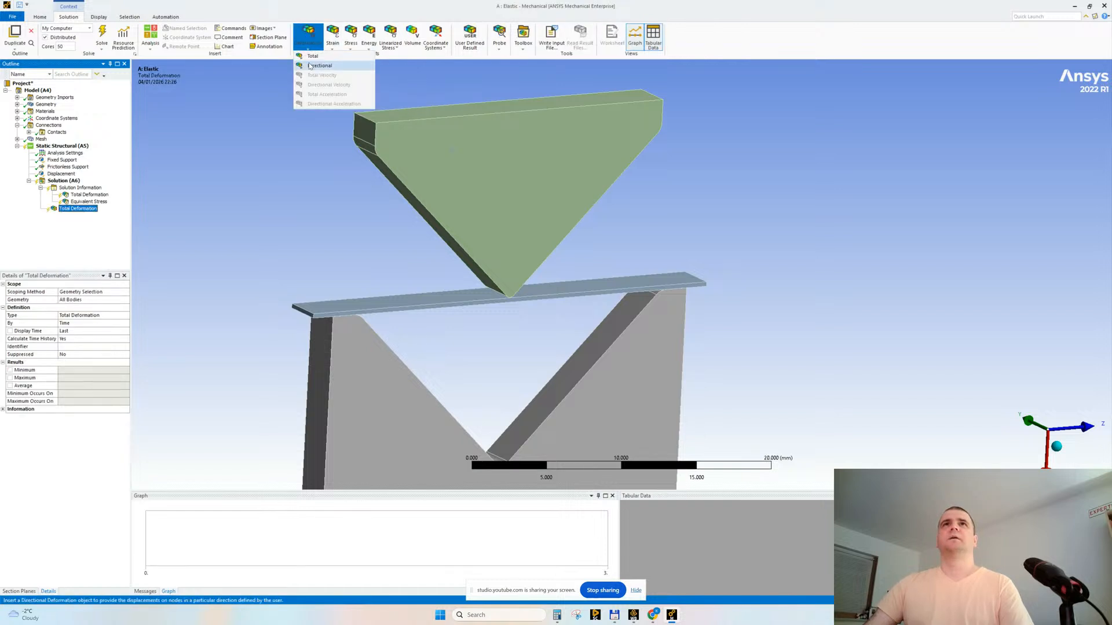
left_click(318, 65)
- Add Equivalent Elastic Strain and Equivalent (von-Mises) Stress results for all bodies to the solution
left_click(332, 35)
left_click(345, 56)
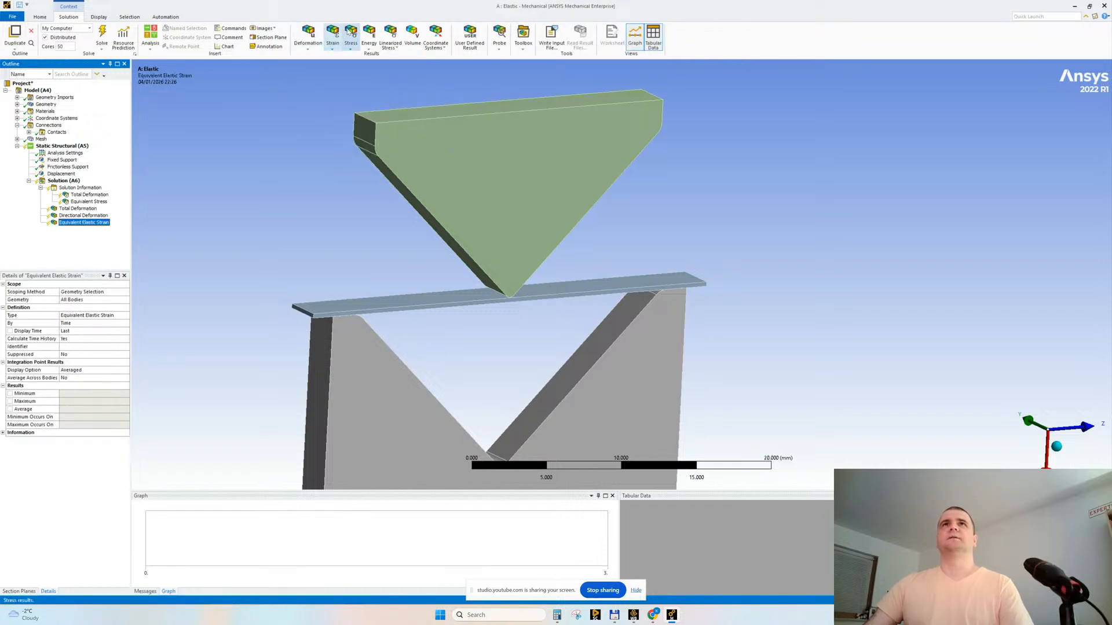
left_click(349, 33)
left_click(361, 56)
- Add a Contact Tool to the solution and insert Frictional Stress and Pressure results under it
left_click(523, 35)
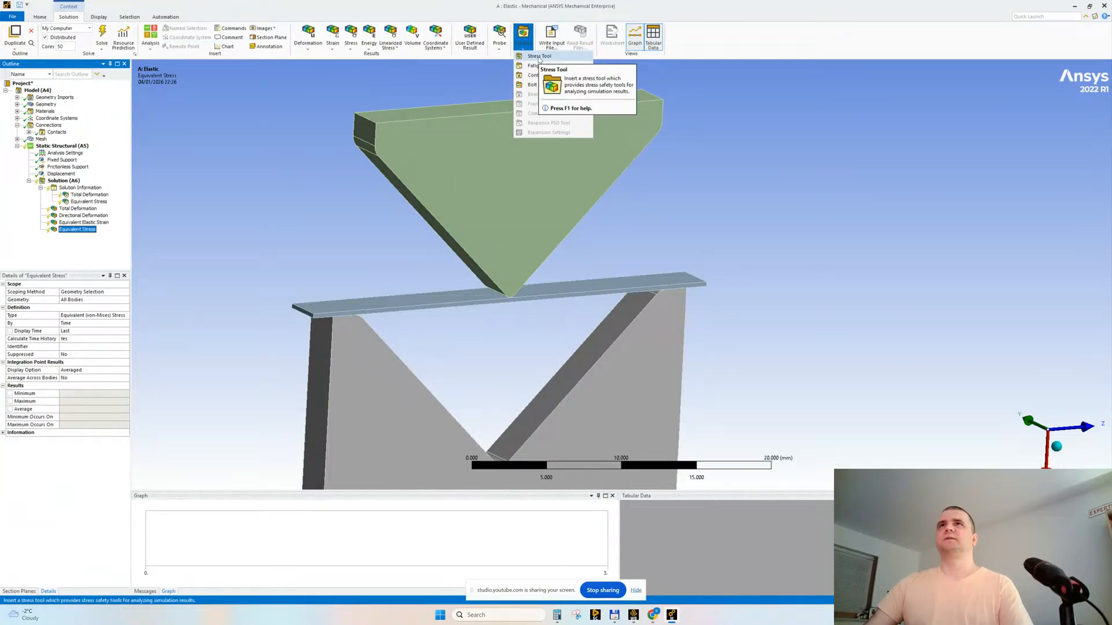
left_click(535, 75)
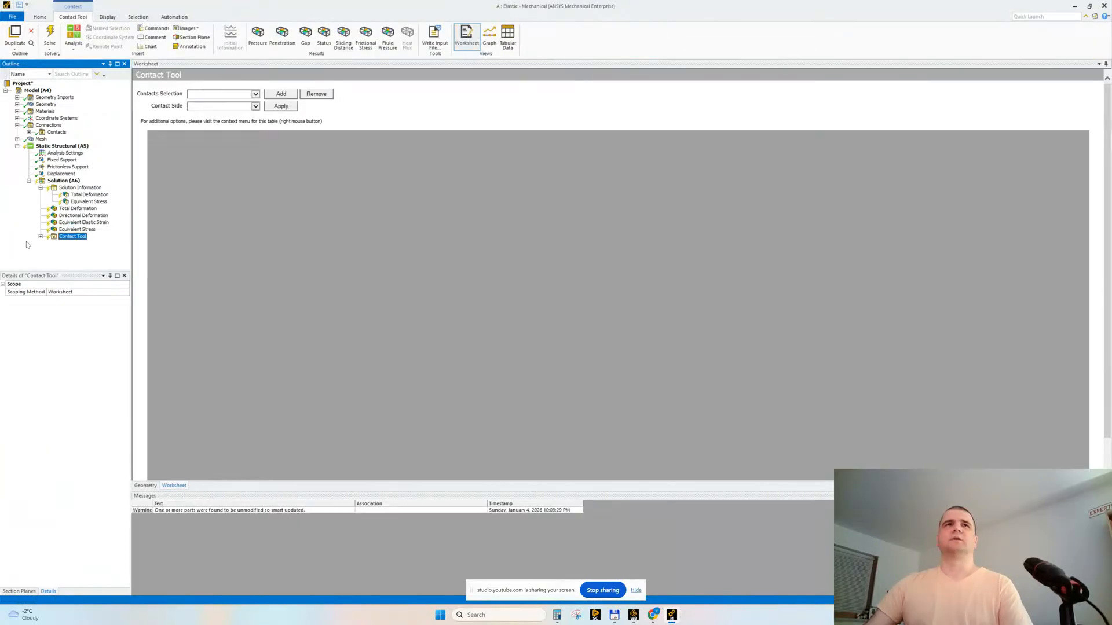
right_click(80, 237)
mouse_move(116, 242)
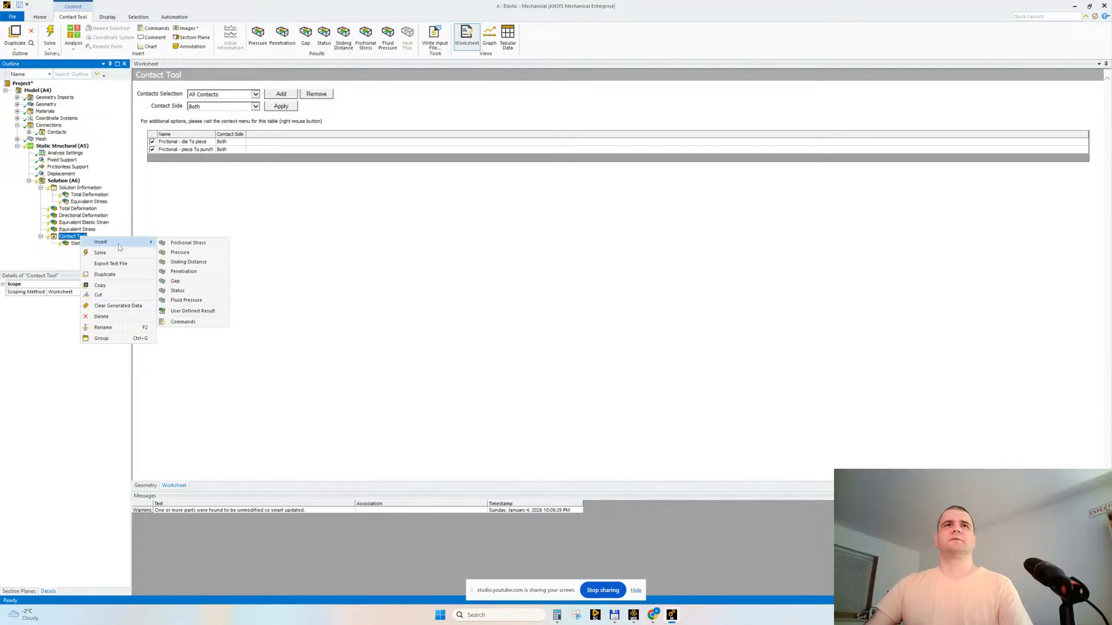
left_click(188, 243)
right_click(75, 236)
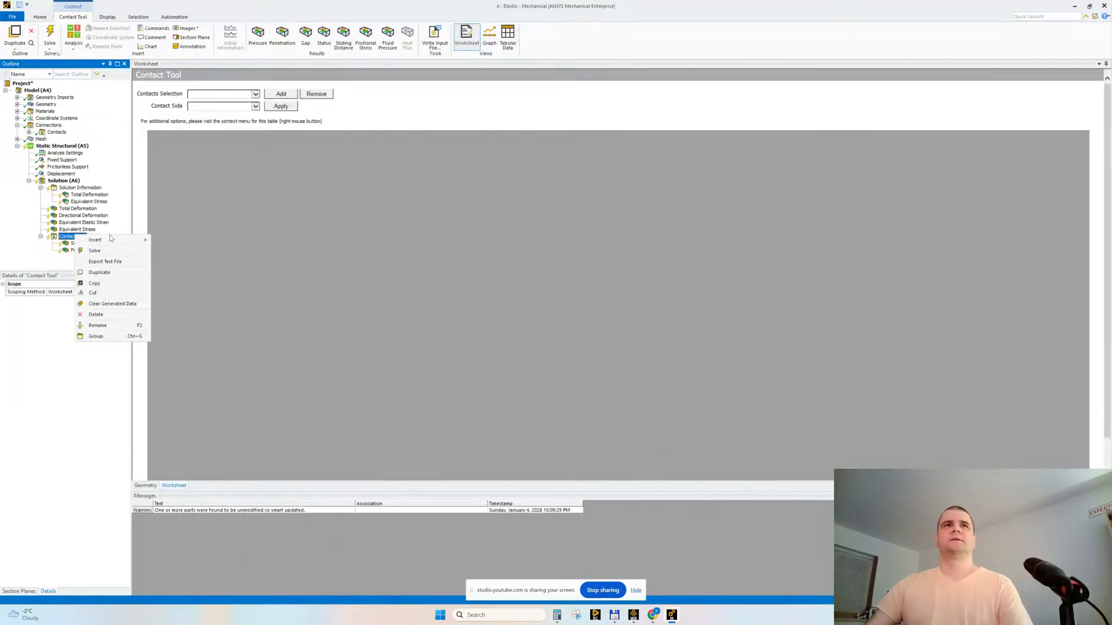
left_click(179, 253)
- Insert Penetration and Gap results under the Contact Tool
right_click(74, 236)
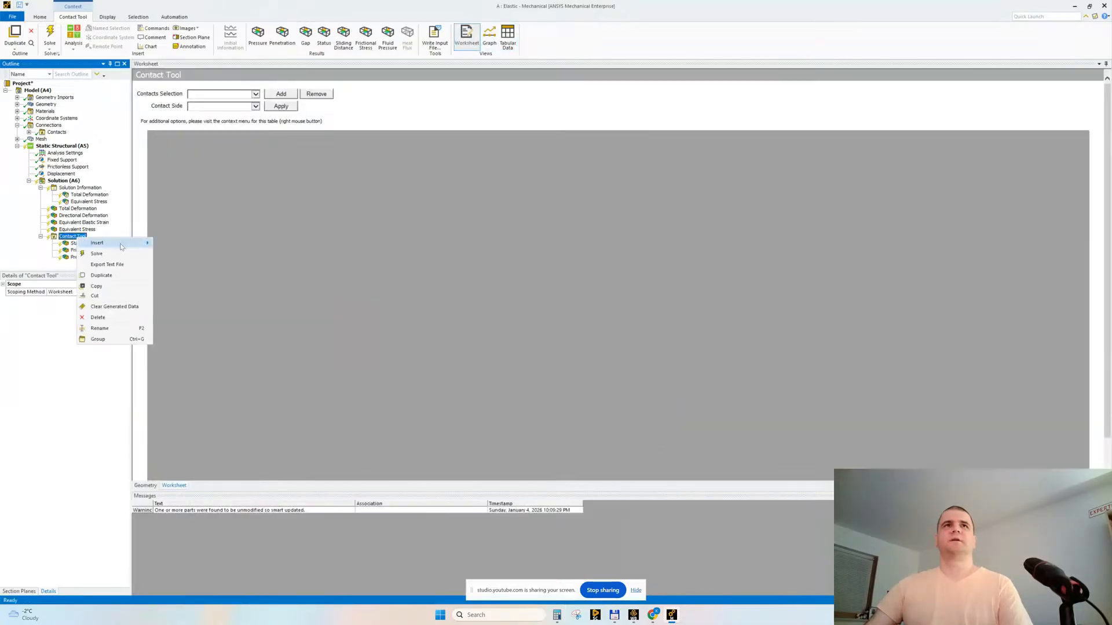
mouse_move(144, 246)
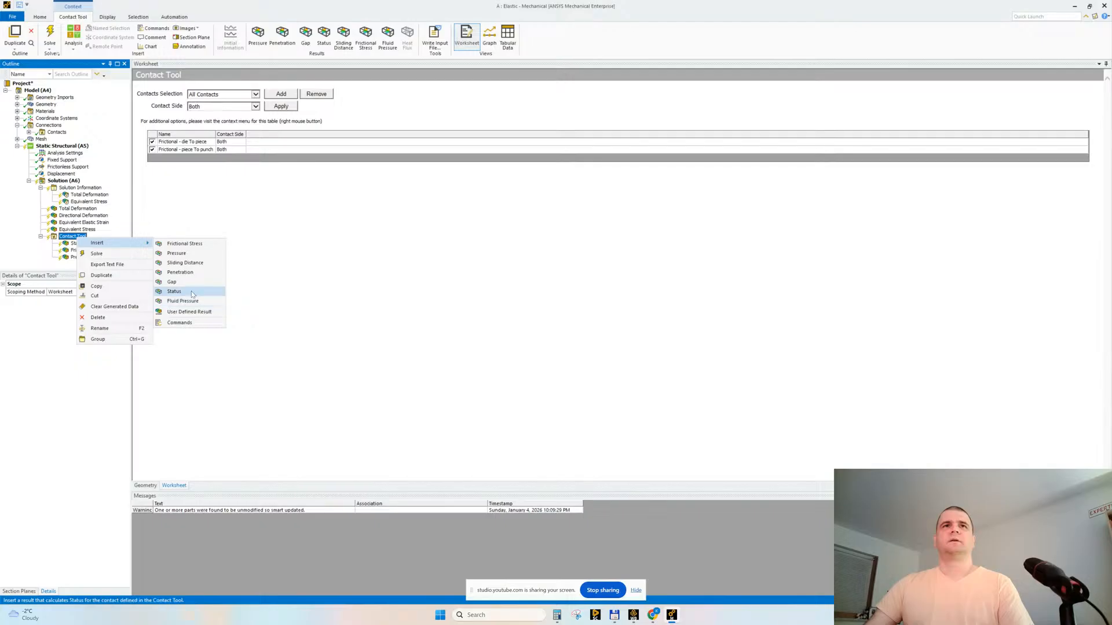
left_click(184, 268)
right_click(73, 236)
mouse_move(110, 244)
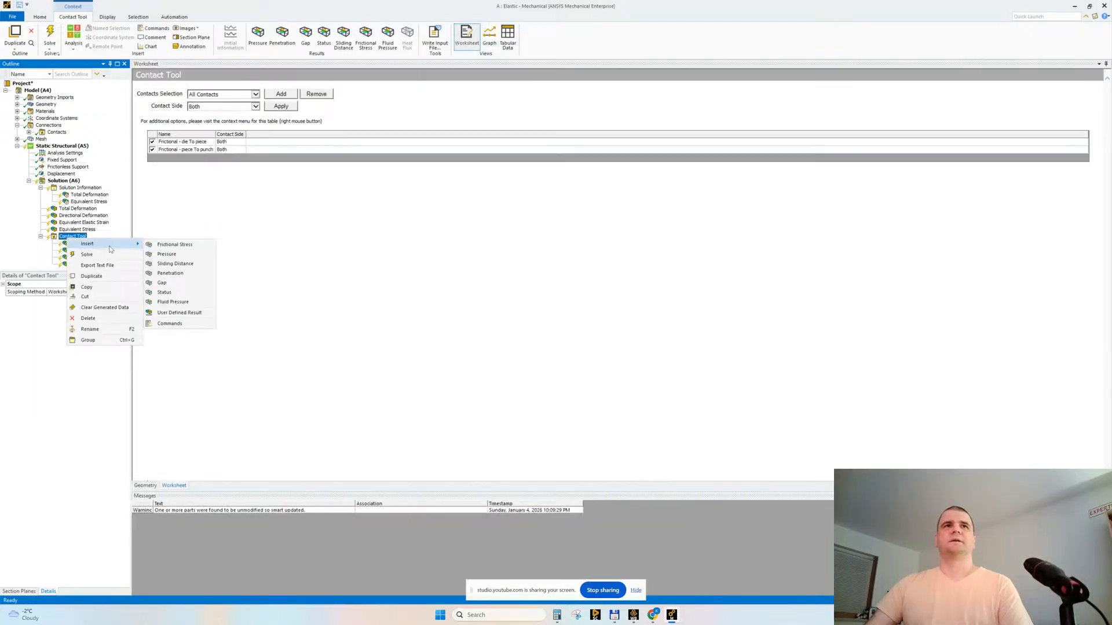
left_click(163, 282)
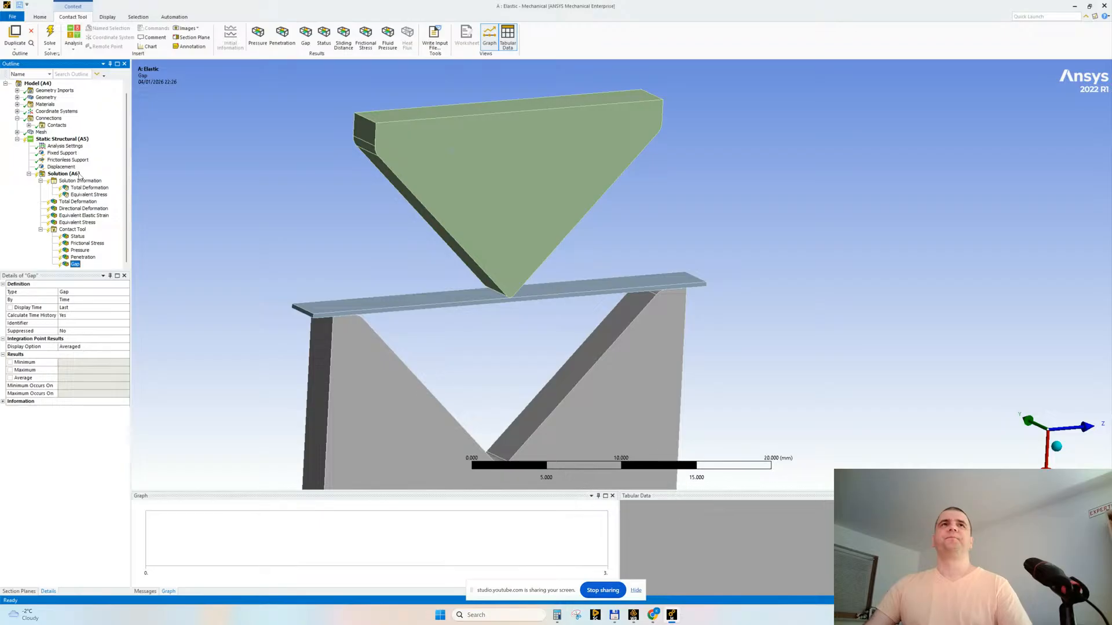
- Review the analysis settings and the isotropic elasticity data of the Structural Steel material
left_click(65, 146)
scroll(306, 280, "down", 1)
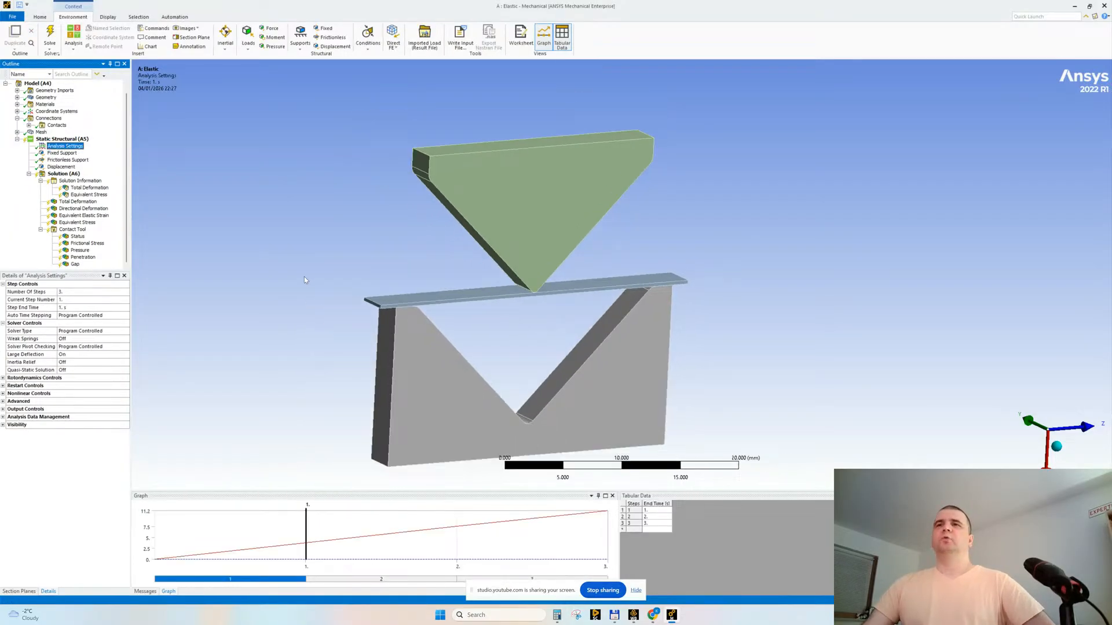
scroll(67, 138, "up", 1)
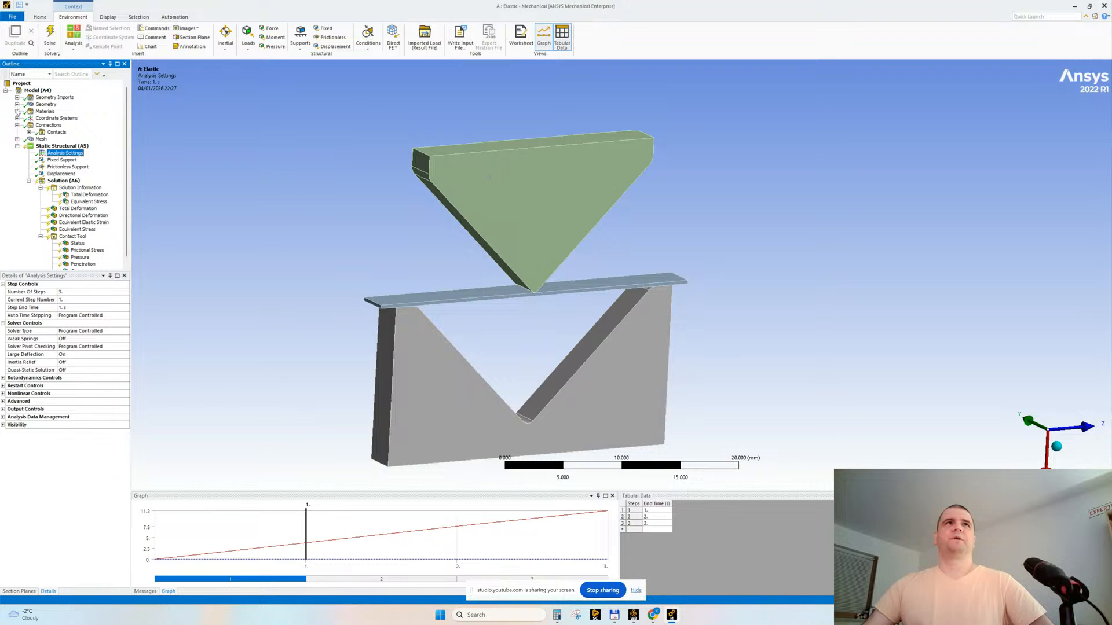
left_click(17, 111)
left_click(70, 119)
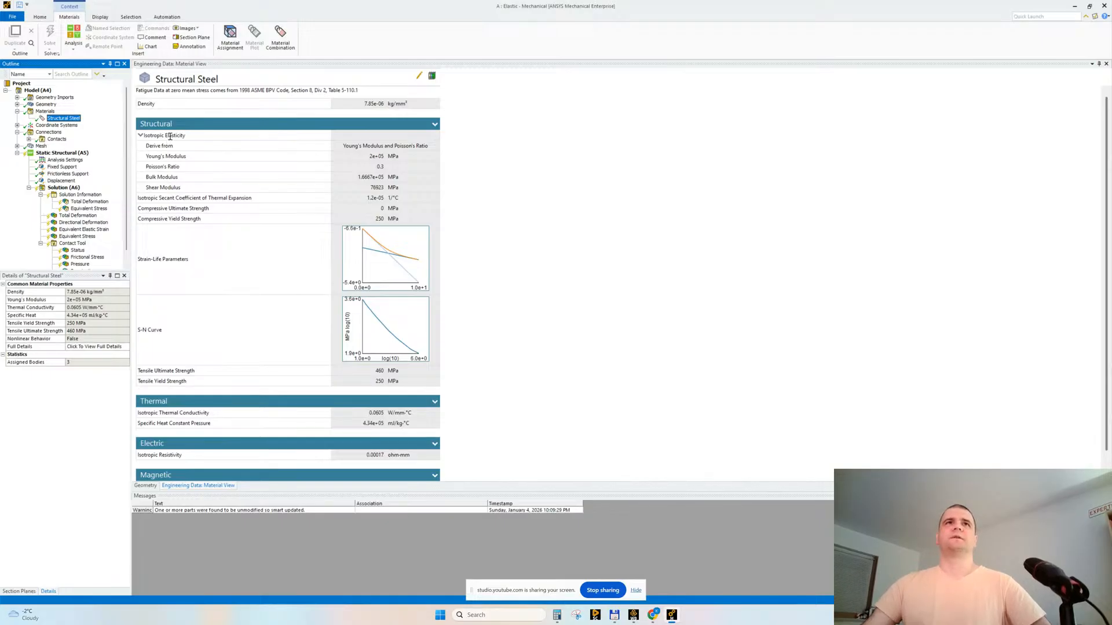
left_click_drag(165, 136, 190, 136)
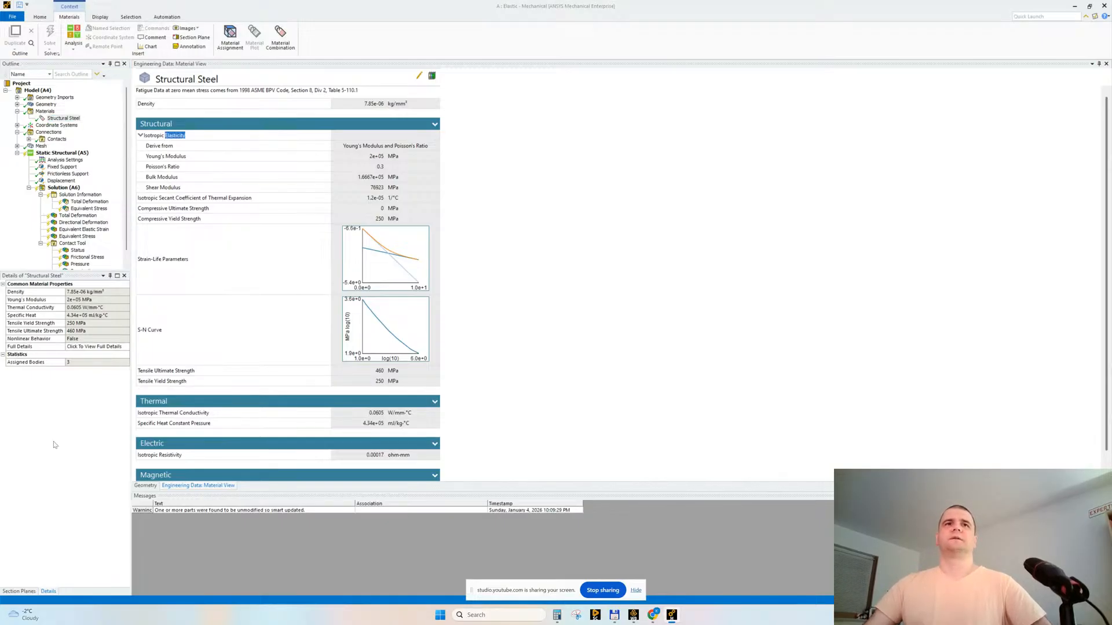
- Try to solve the Static Structural analysis
left_click(62, 153)
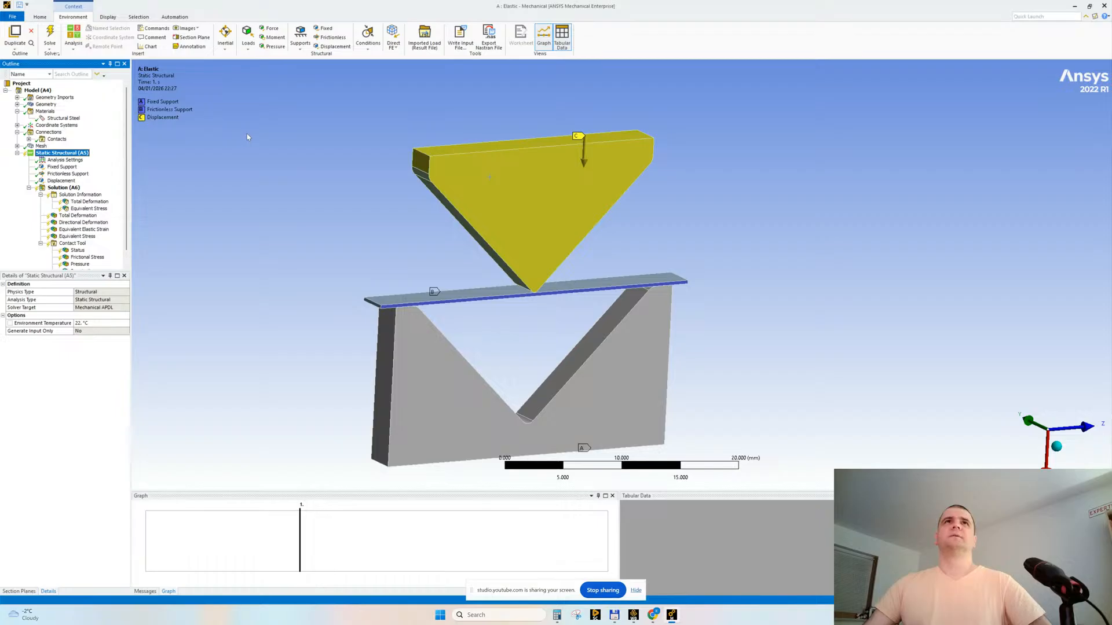
left_click(40, 16)
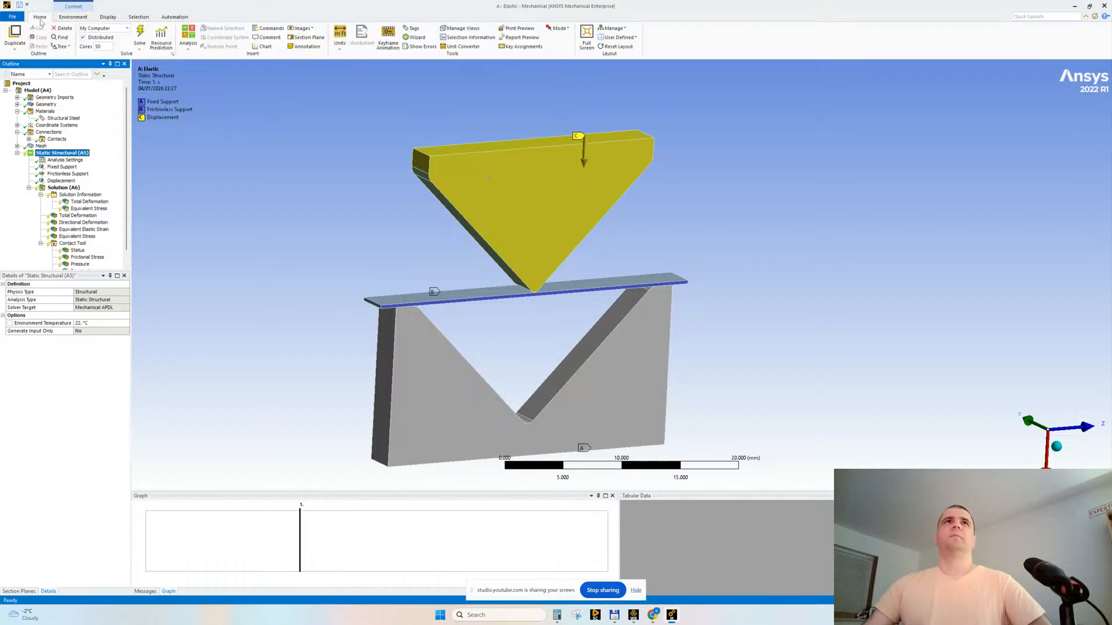
left_click(141, 36)
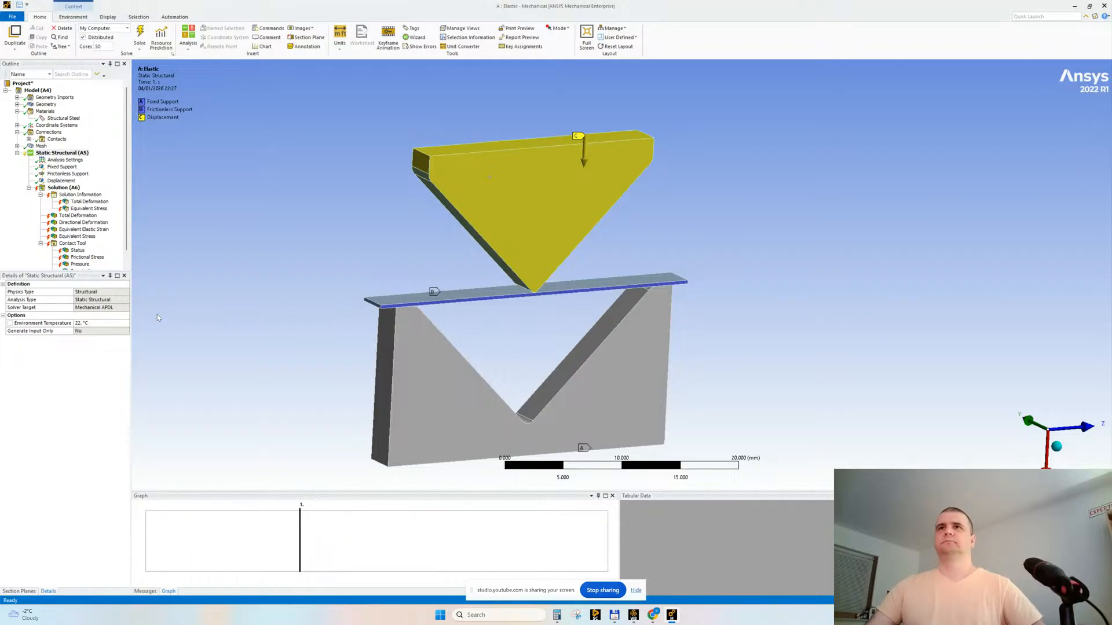
- Examine the bottom of the die's V-groove, the sheet's long side face and the area where the punch tip meets the sheet
scroll(568, 347, "up", 5)
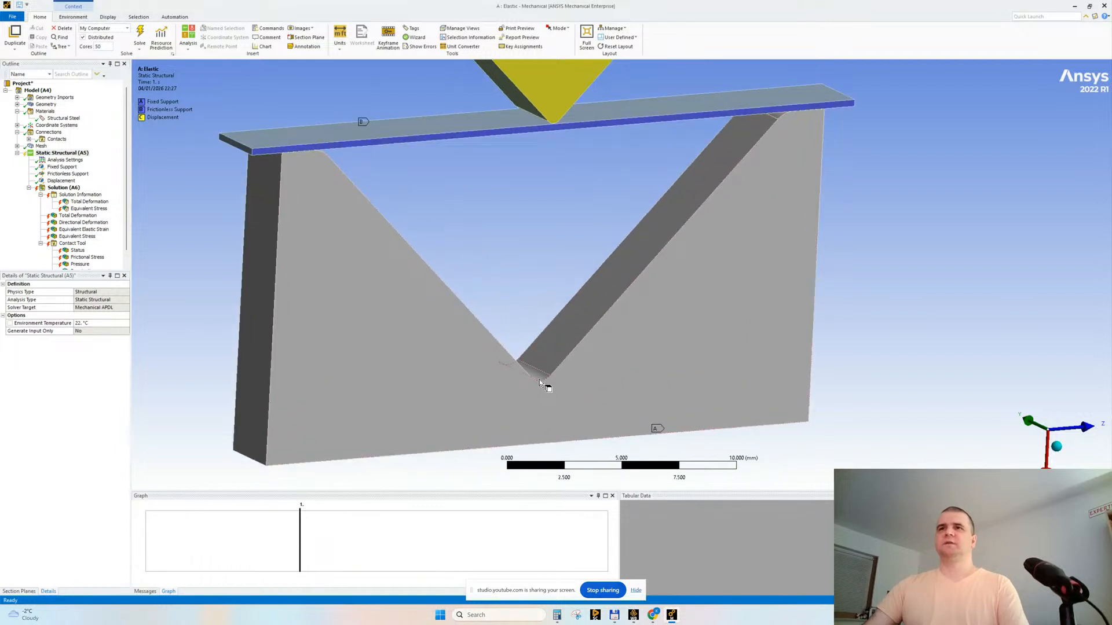
left_click(539, 379)
middle_click_drag(519, 216, 526, 293, "ctrl")
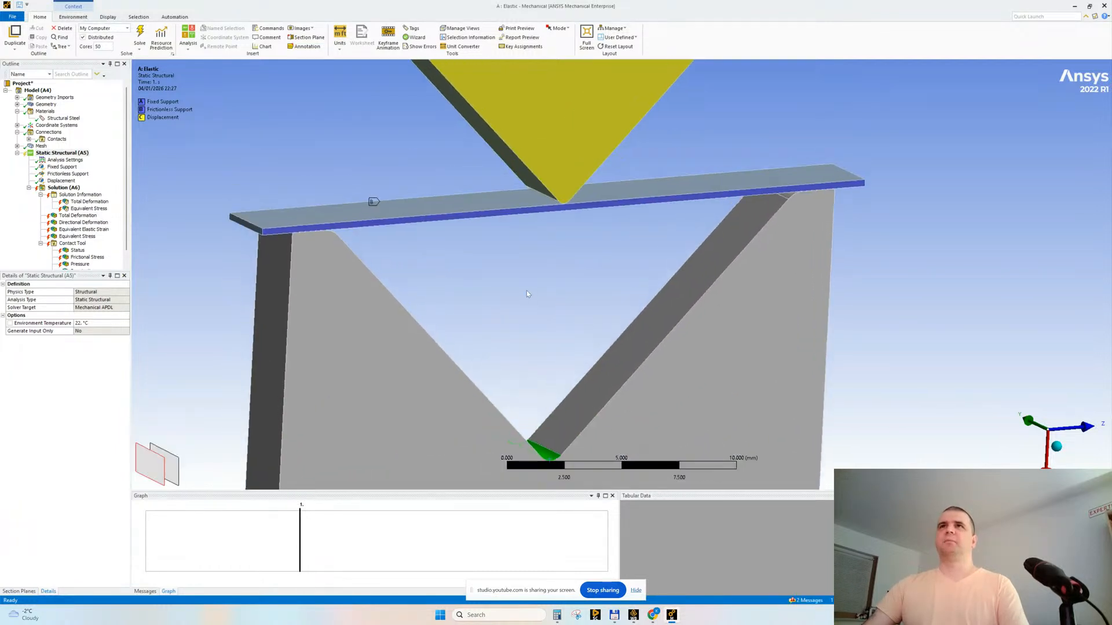
left_click(865, 186)
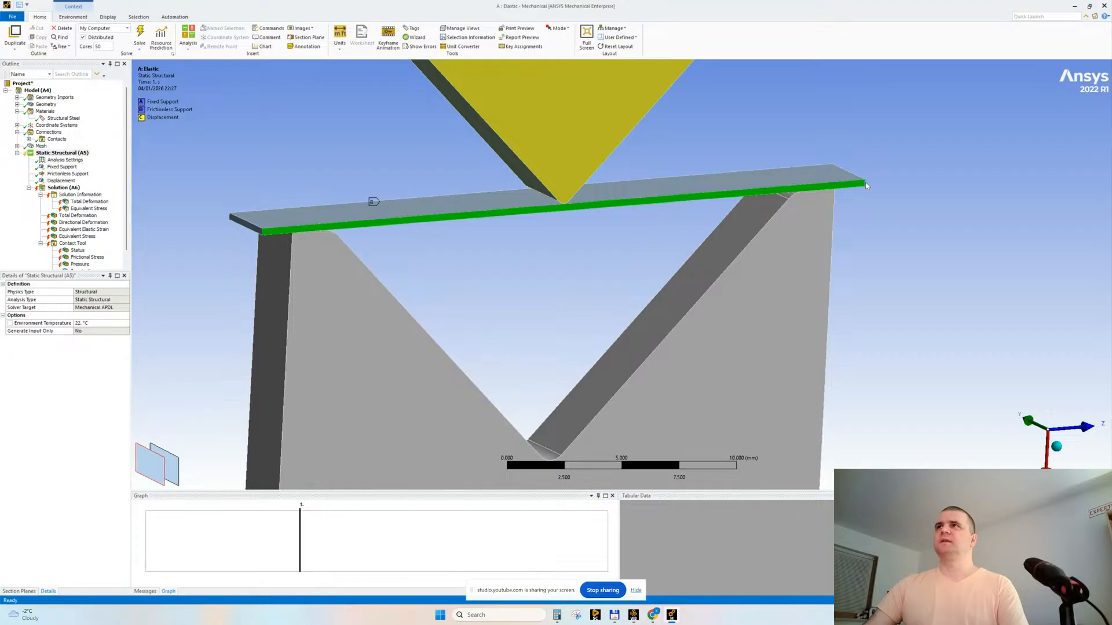
left_click(882, 175)
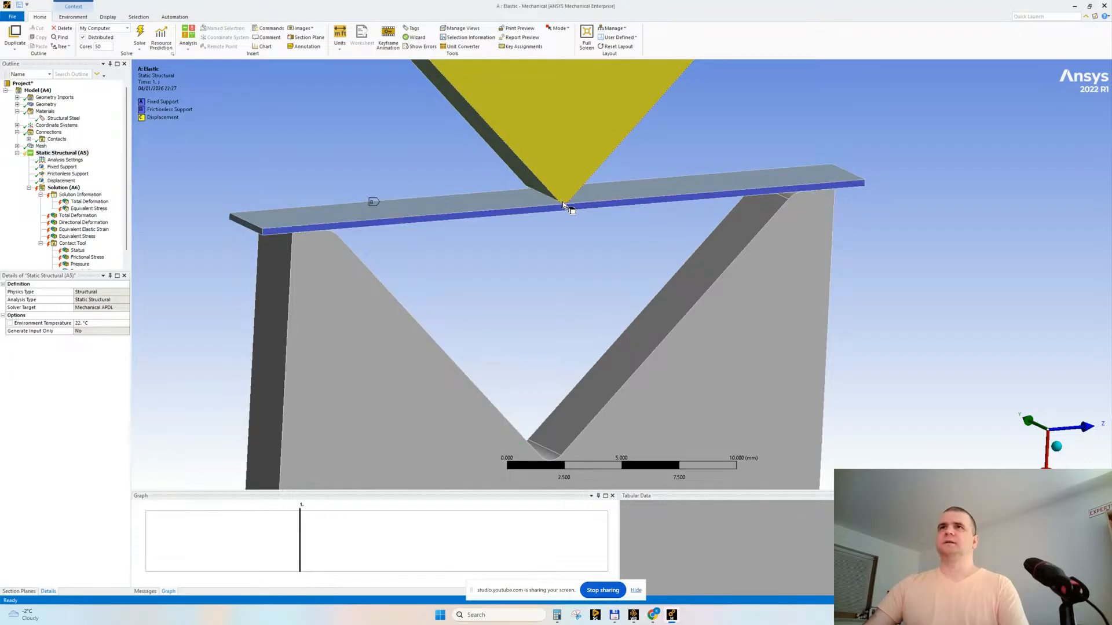
scroll(565, 204, "up", 3)
middle_click_drag(565, 204, 509, 307, "ctrl")
scroll(591, 318, "up", 2)
scroll(586, 288, "up", 1)
scroll(586, 289, "up", 3)
scroll(538, 246, "down", 3)
scroll(537, 246, "down", 1)
scroll(537, 297, "down", 2)
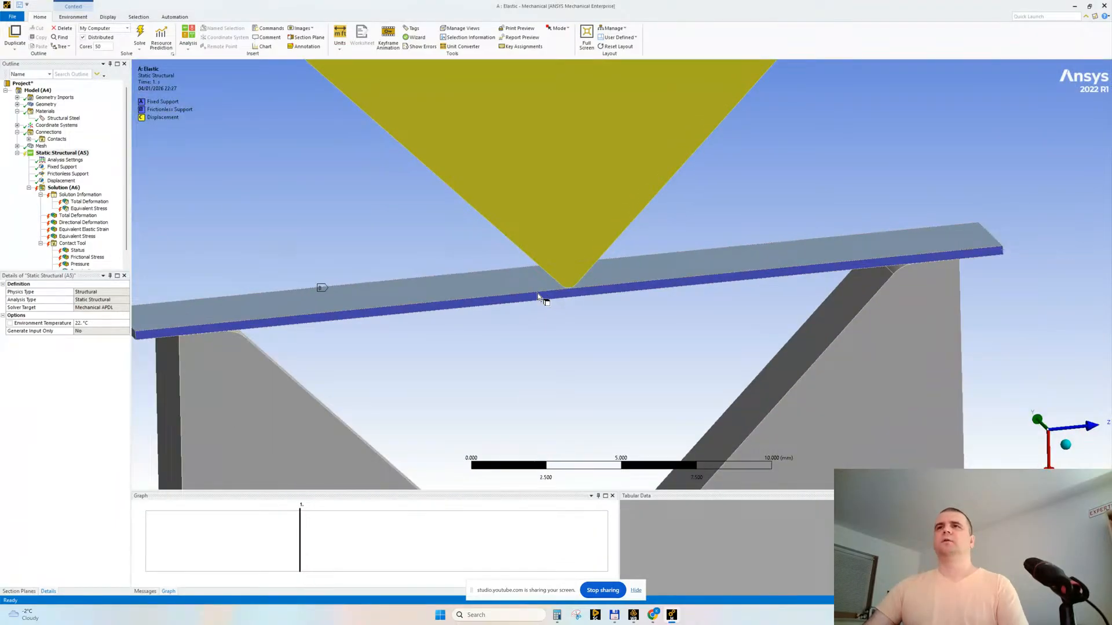
middle_click_drag(616, 327, 529, 283, "ctrl")
scroll(609, 263, "down", 2)
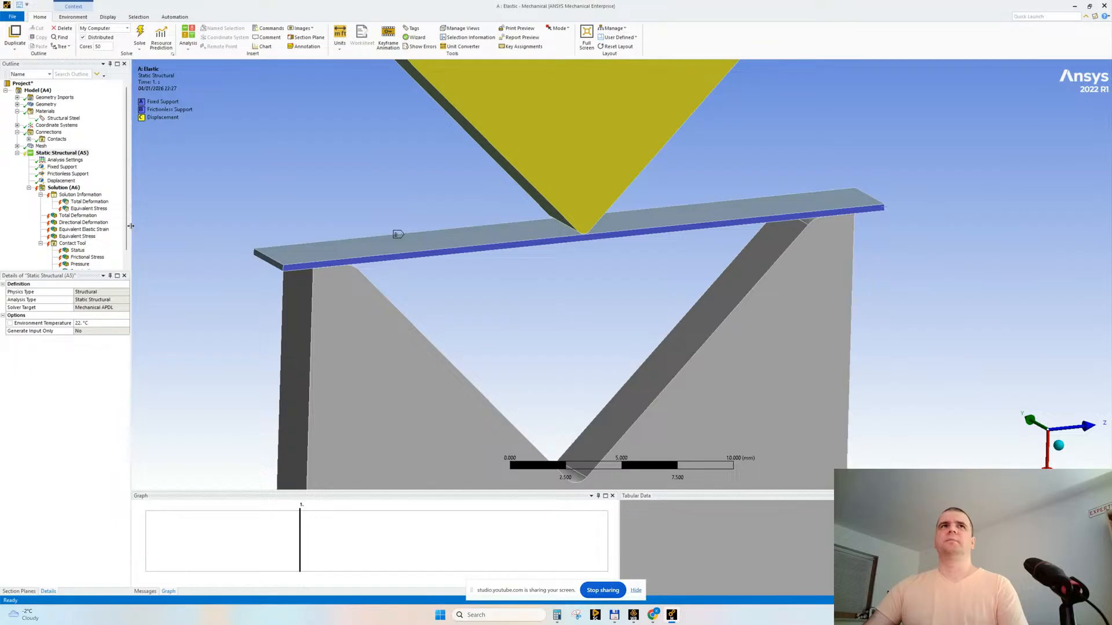
- Clear all generated data of the solution, including restart points, and solve the analysis again
left_click(63, 188)
right_click(70, 188)
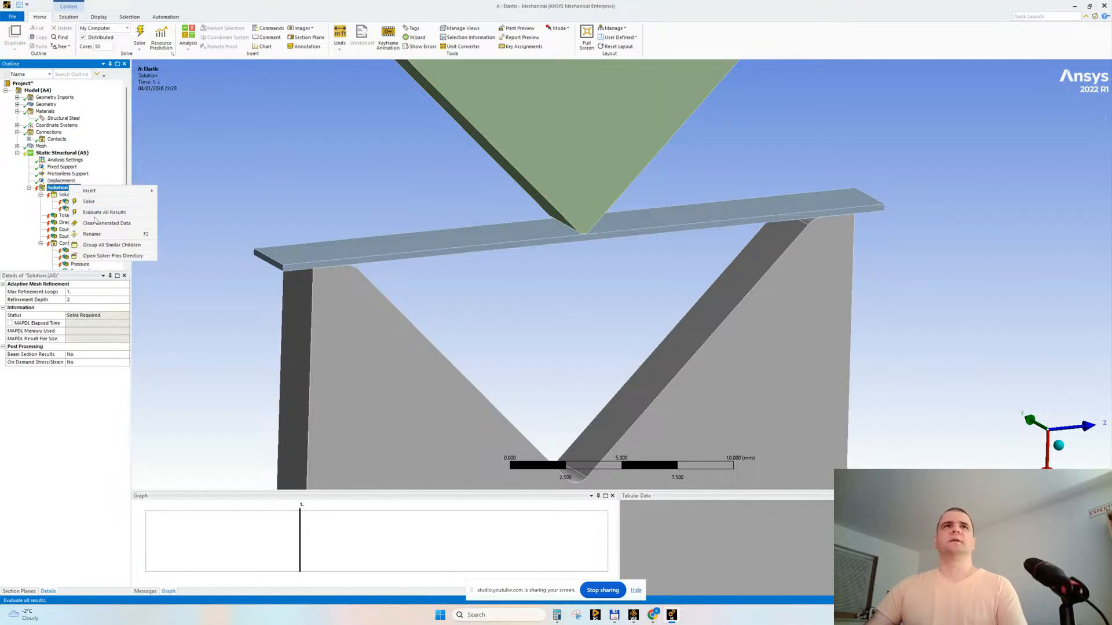
left_click(91, 224)
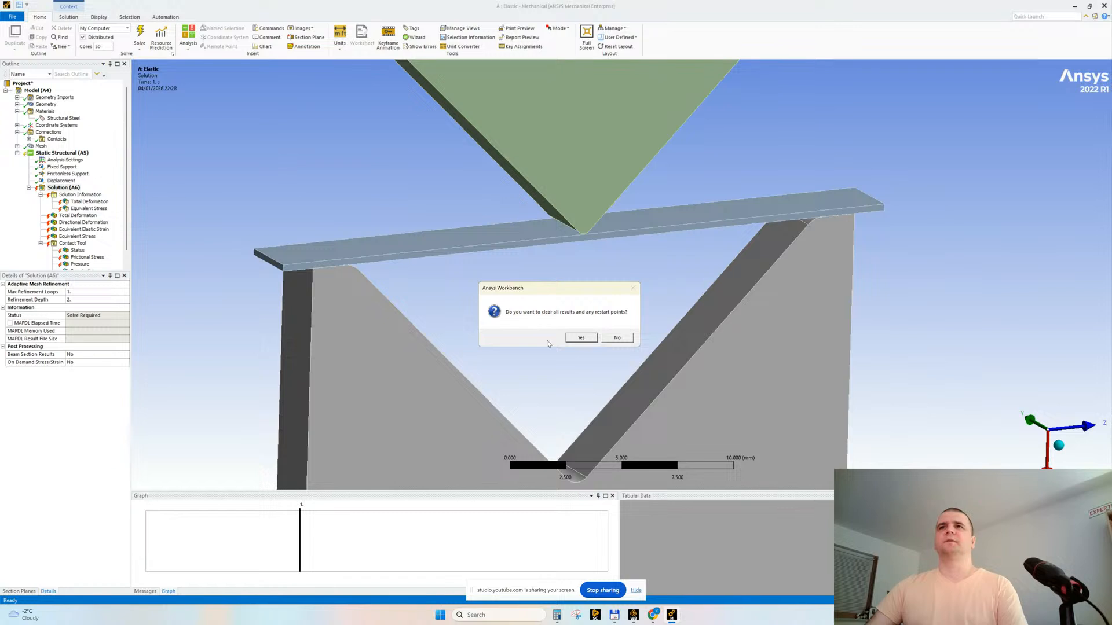
left_click(581, 338)
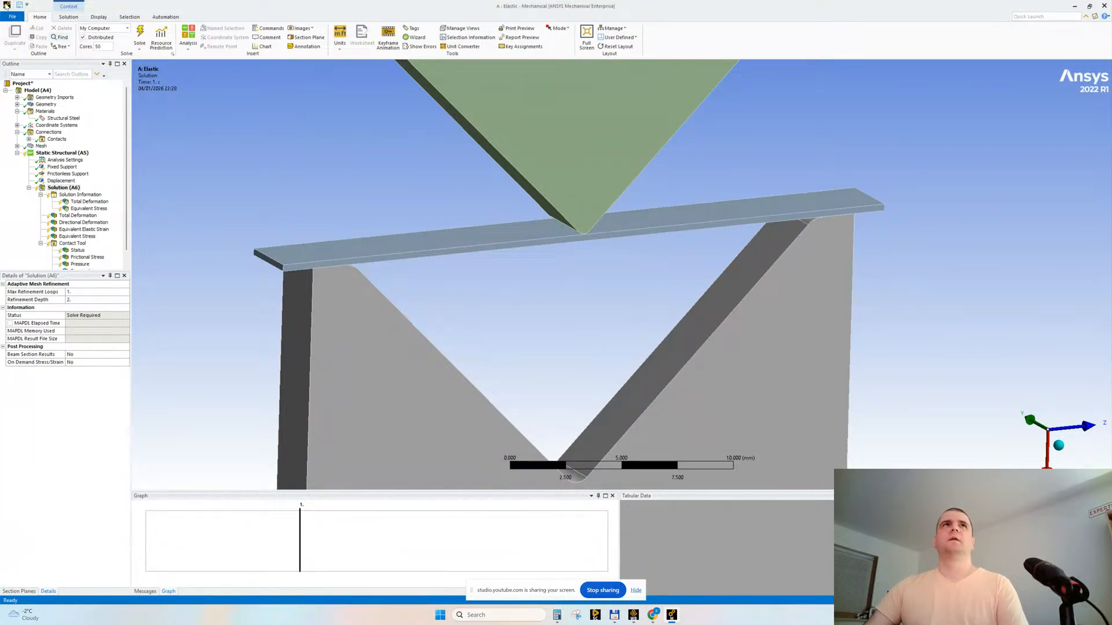
left_click(140, 34)
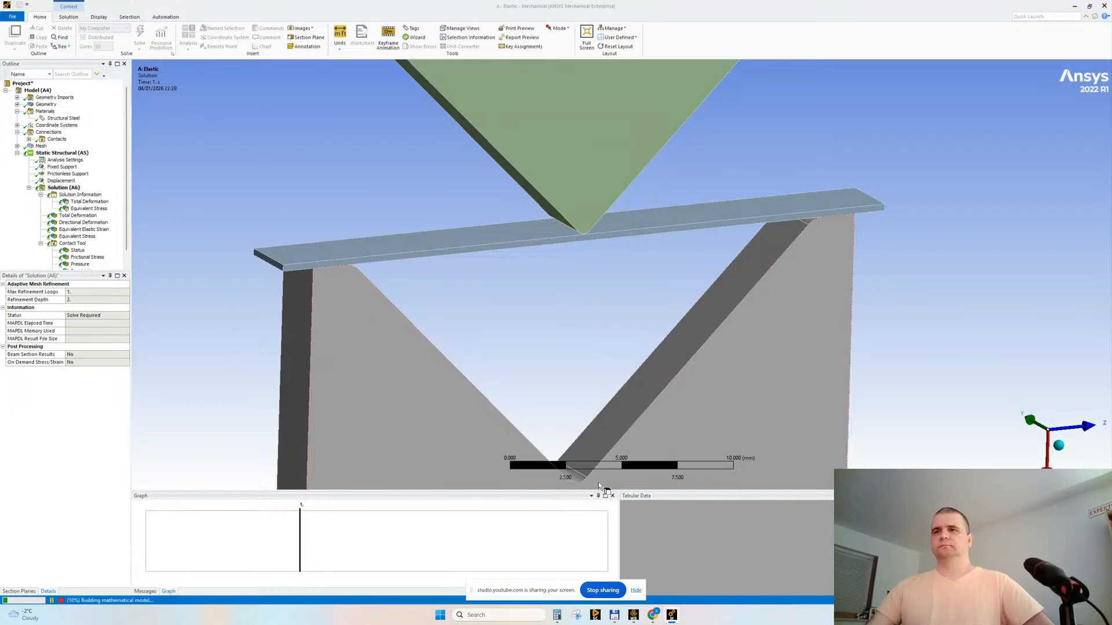
- Switch to the Chrome browser and open YouTube in a new tab
left_click(622, 558)
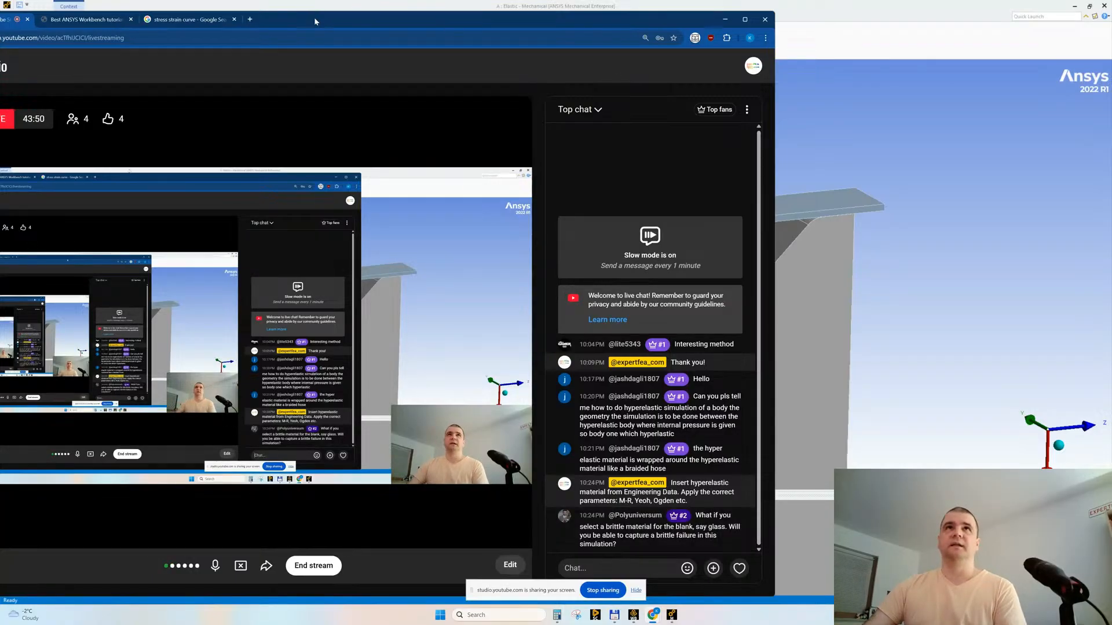
left_click_drag(261, 23, 334, 27)
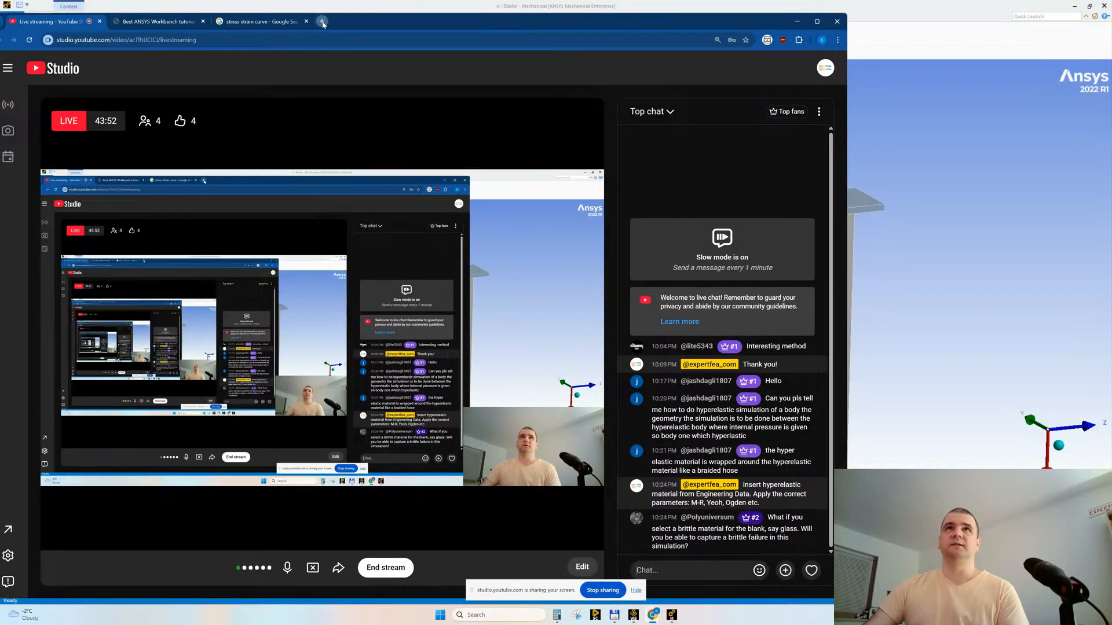
left_click(322, 21)
type("yout")
key("Return")
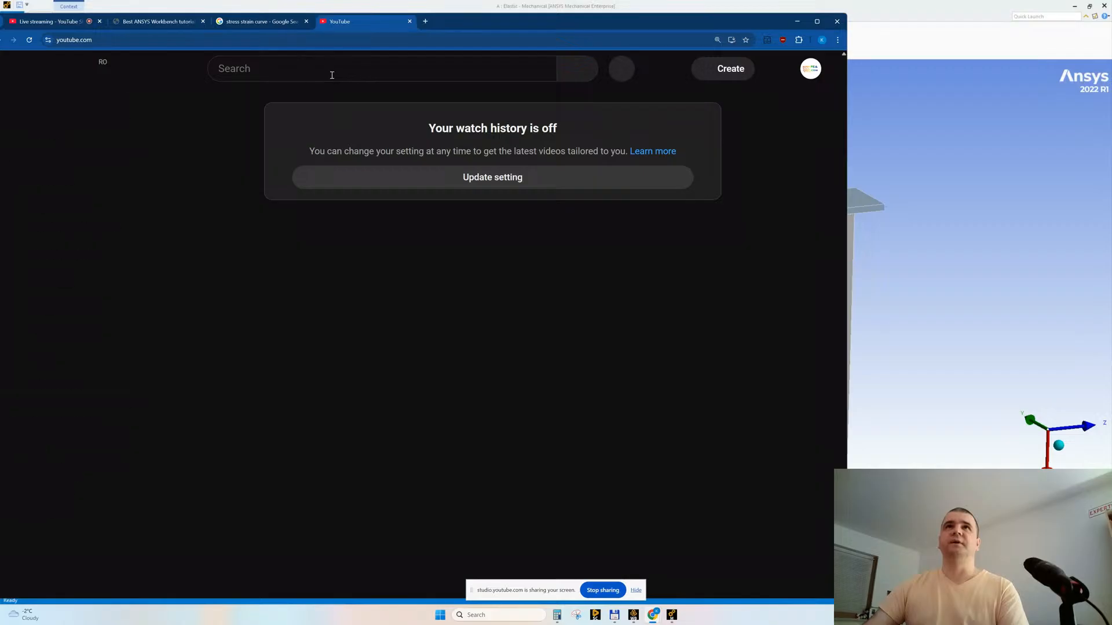
- Search YouTube for "expertfea glass"
left_click(316, 71)
type("exper")
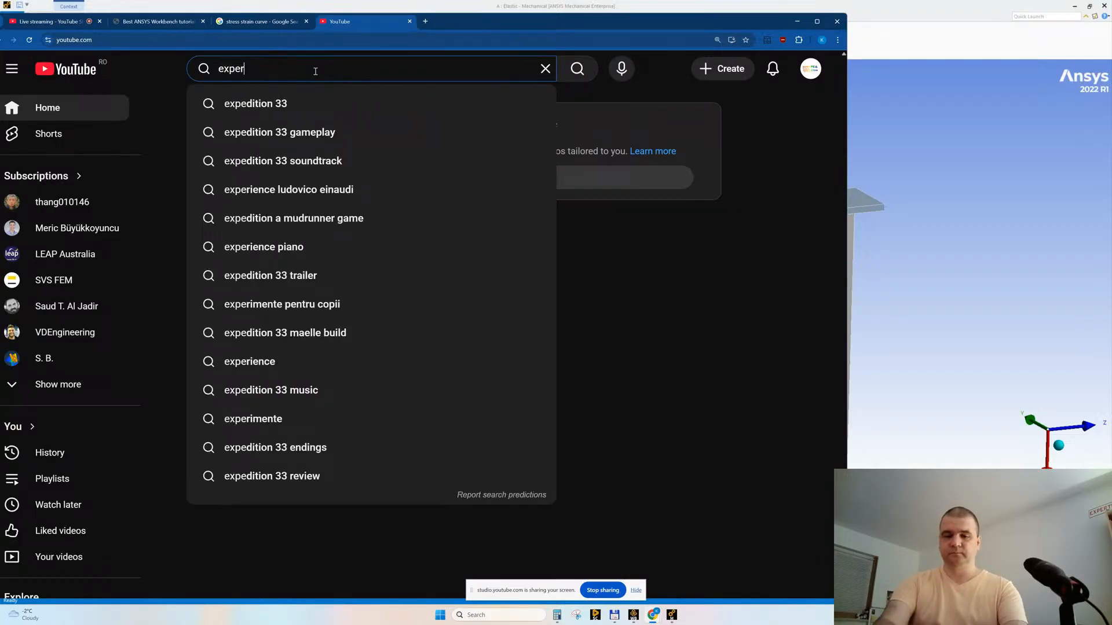
type("tfea glass")
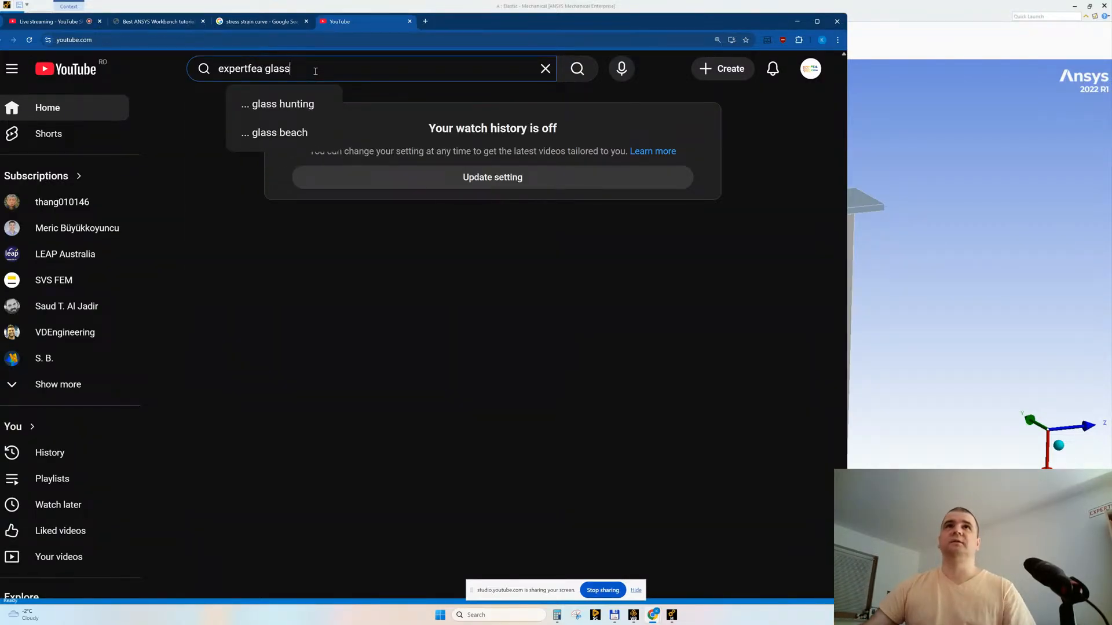
key("Return")
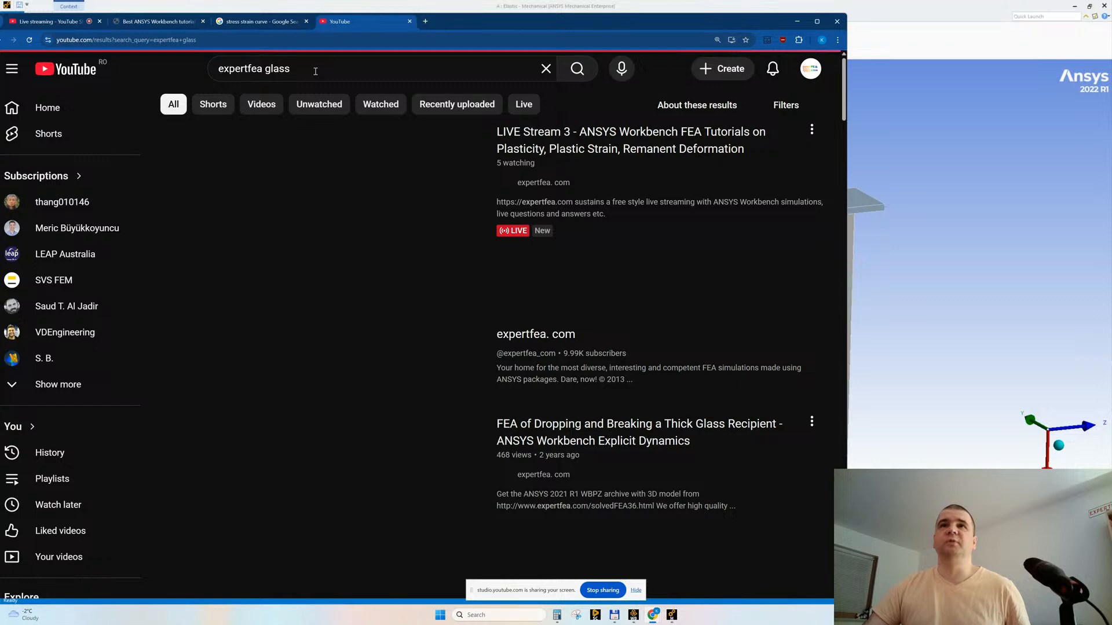
- View the video on dropping and breaking a thick glass recipient in a maximized window and highlight "Explicit Dynamics" in its title
scroll(589, 377, "down", 5)
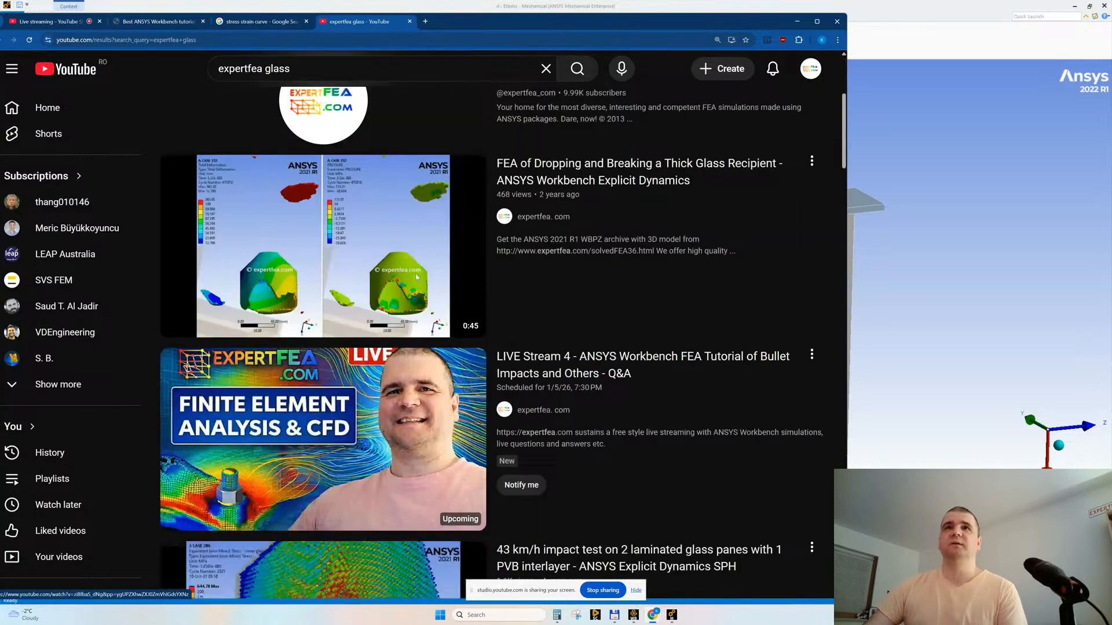
left_click(468, 22)
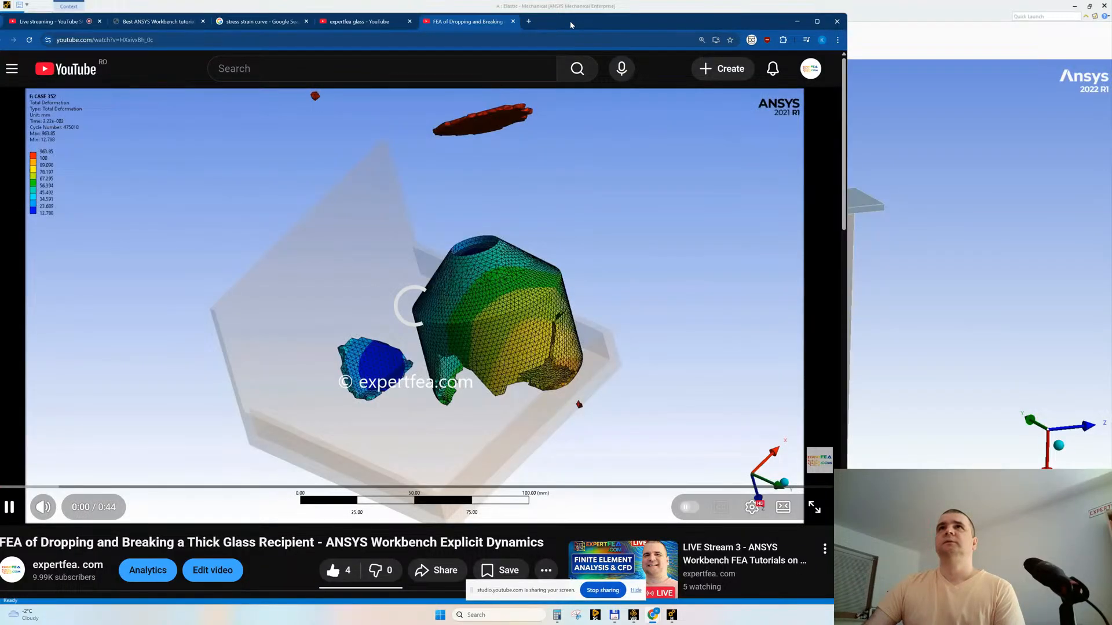
double_click(569, 22)
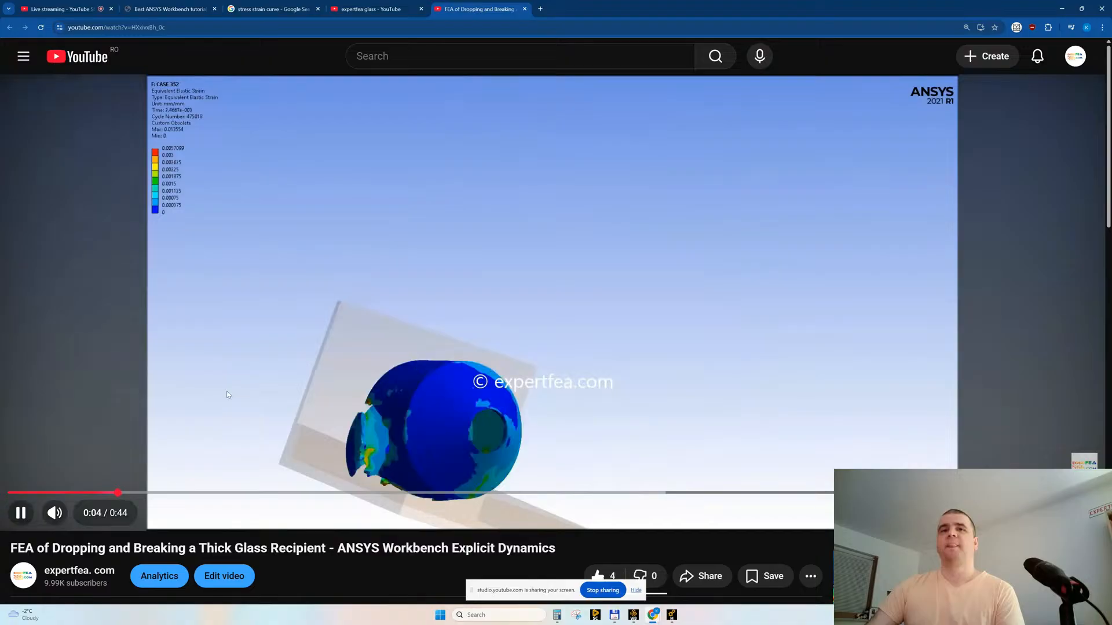
left_click_drag(451, 548, 560, 548)
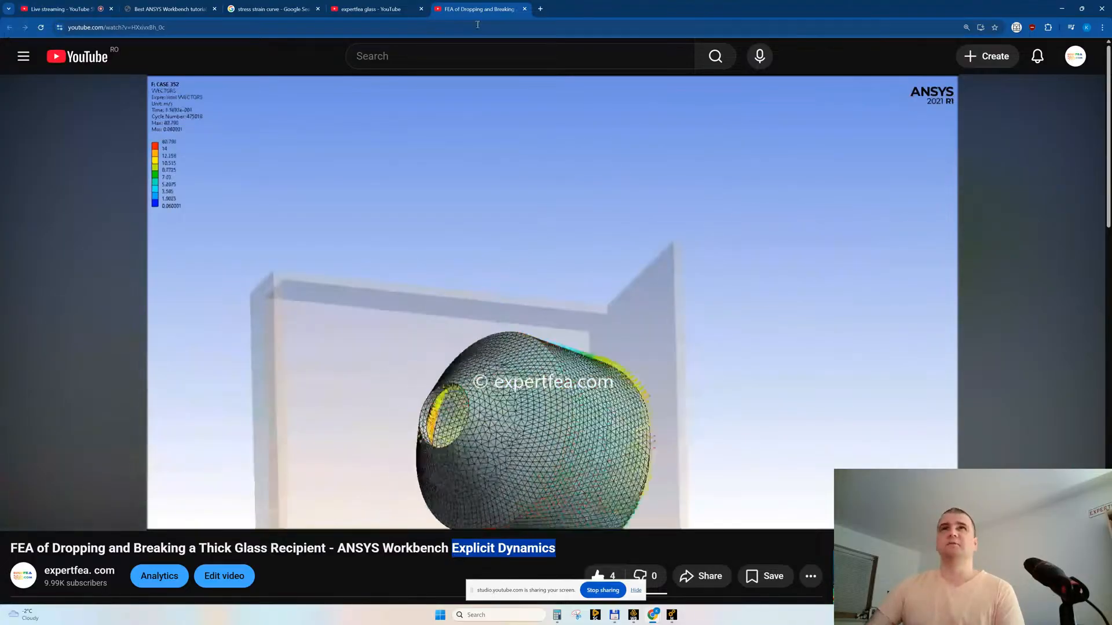
- Close the glass recipient video and open the simply supported thick float glass pane breaking video from the search results
left_click(524, 8)
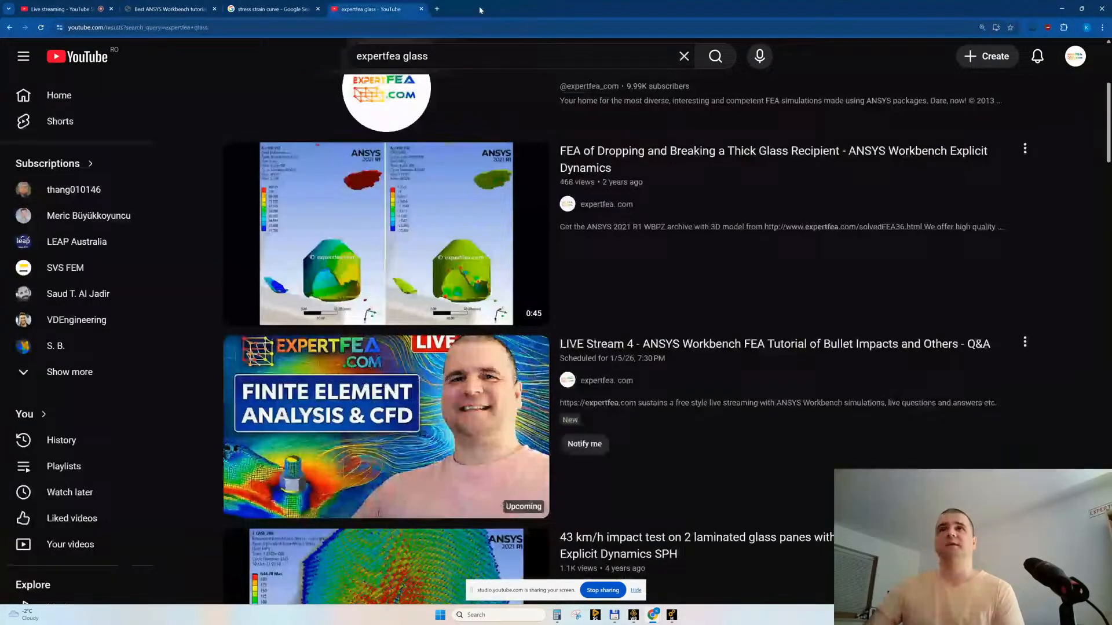
scroll(642, 426, "down", 10)
scroll(642, 425, "up", 2)
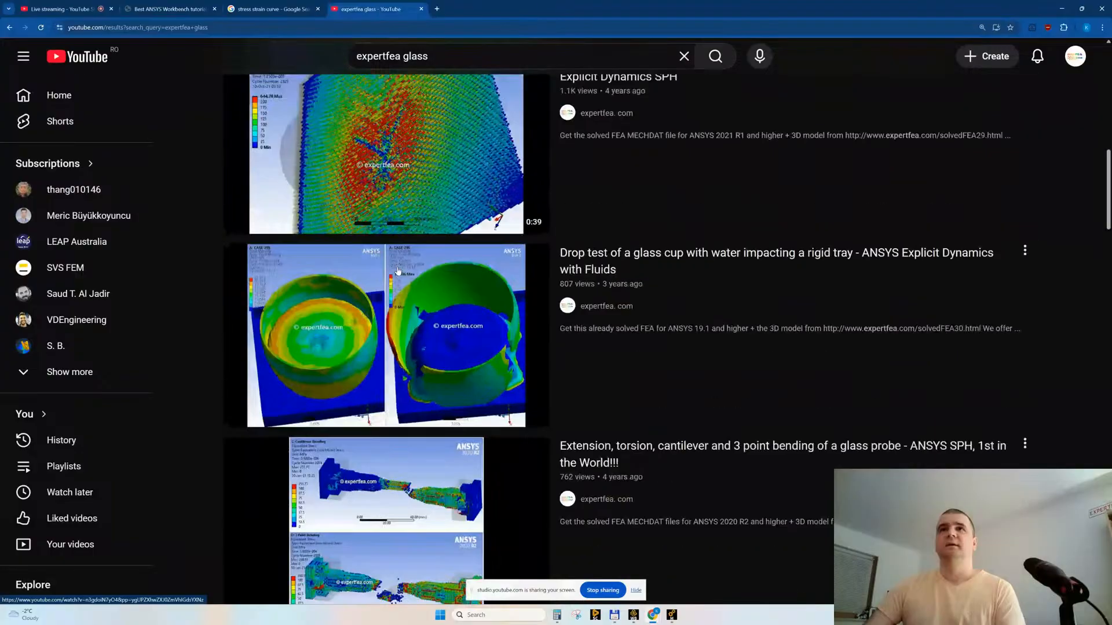
scroll(384, 293, "down", 8)
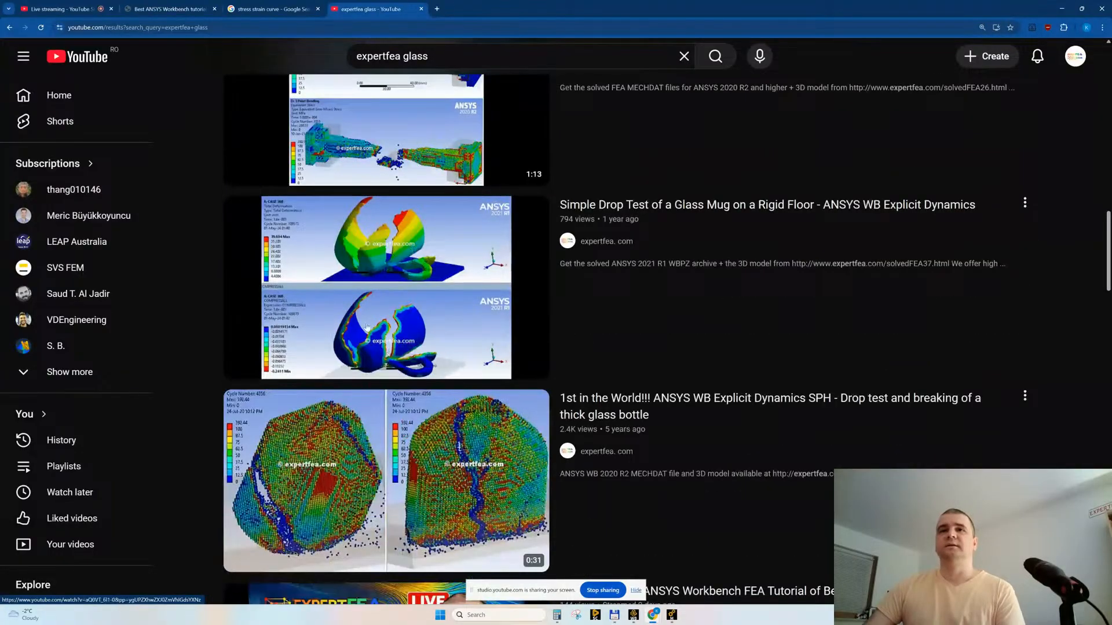
scroll(390, 347, "down", 1)
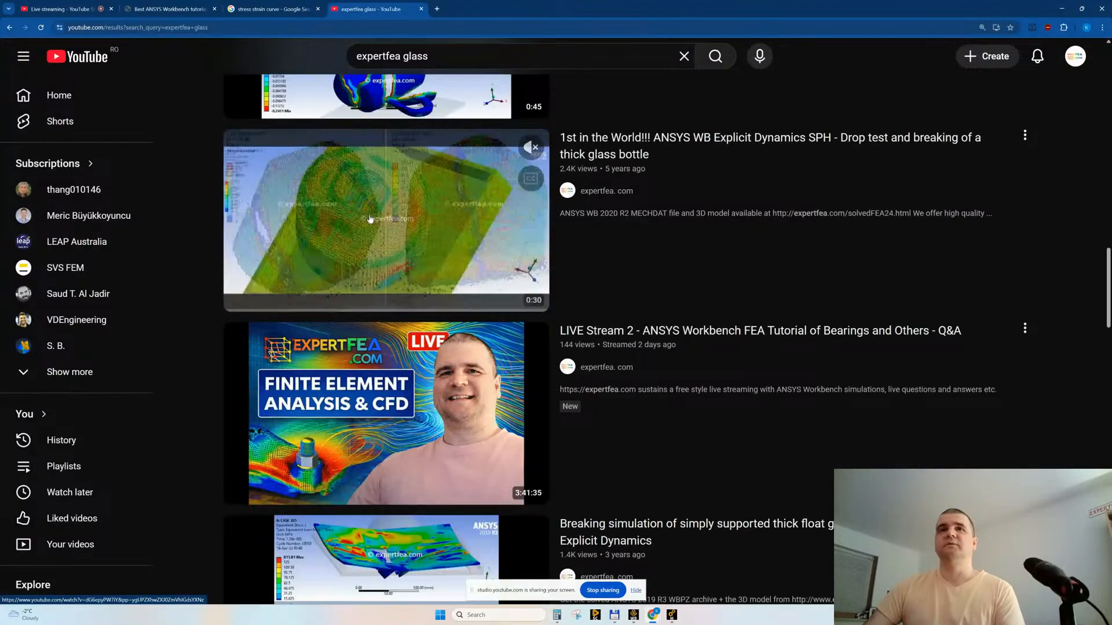
scroll(338, 251, "down", 5)
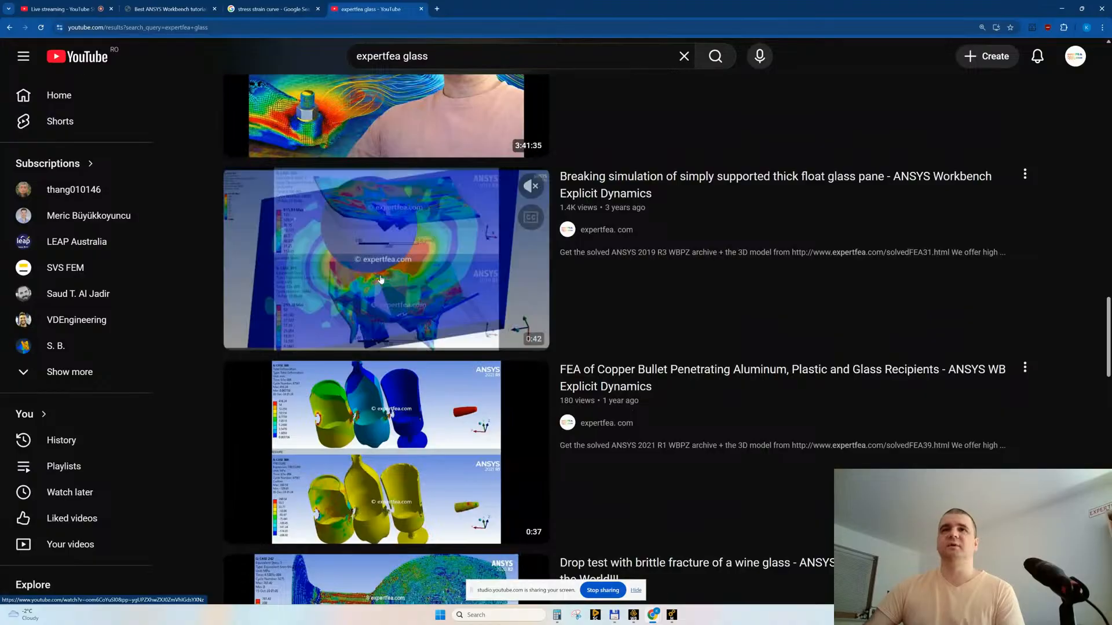
left_click(389, 284)
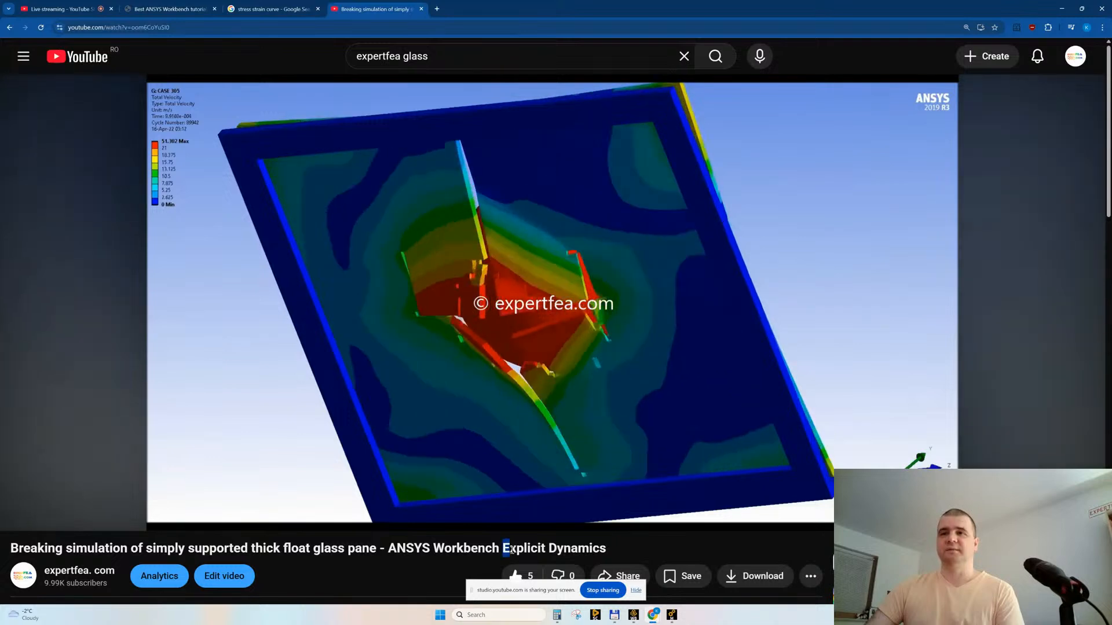
- Highlight "Explicit Dynamics" in the glass pane video's title and pause playback after the ball breaks through the pane
left_click_drag(503, 548, 606, 549)
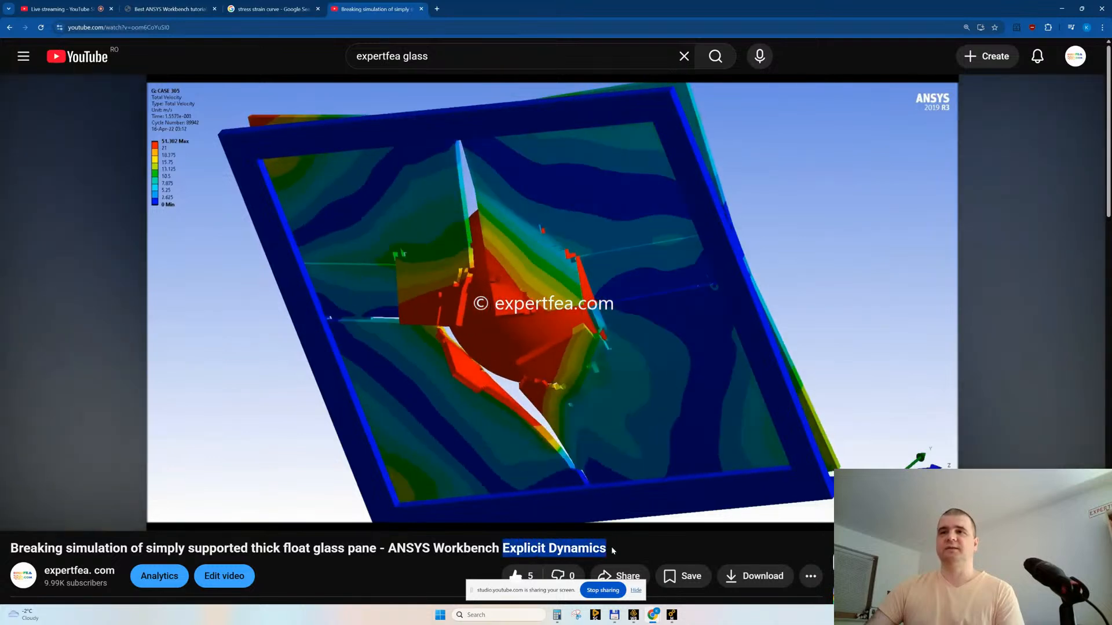
left_click(411, 584)
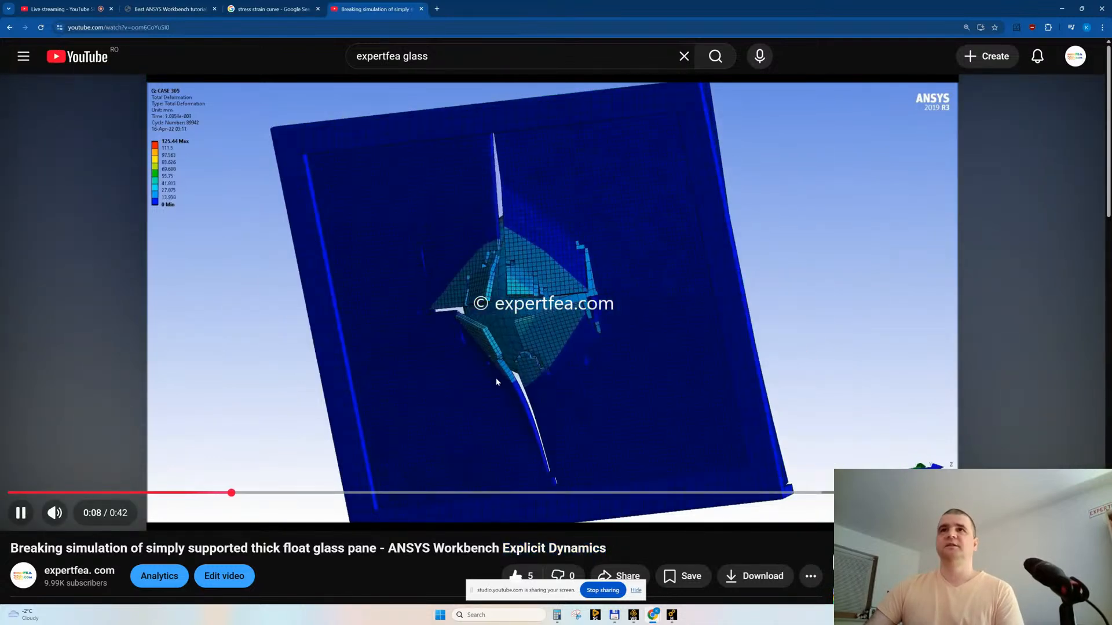
left_click(513, 309)
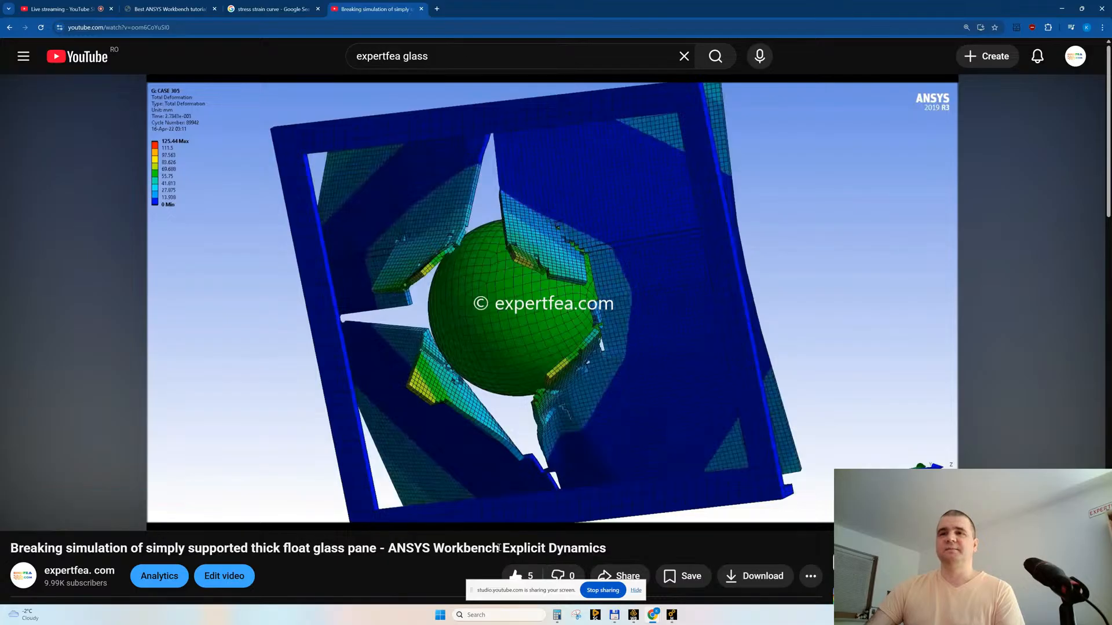
left_click_drag(500, 548, 611, 543)
left_click(404, 555)
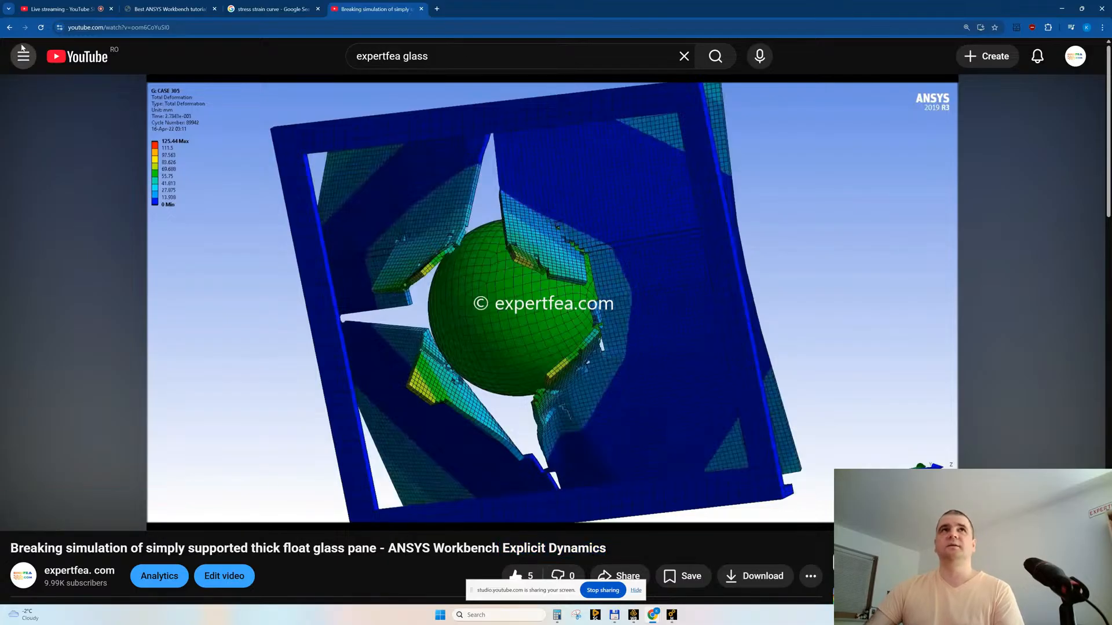
- Check the live chat in YouTube Studio and switch to the Ansys Mechanical window
left_click(49, 10)
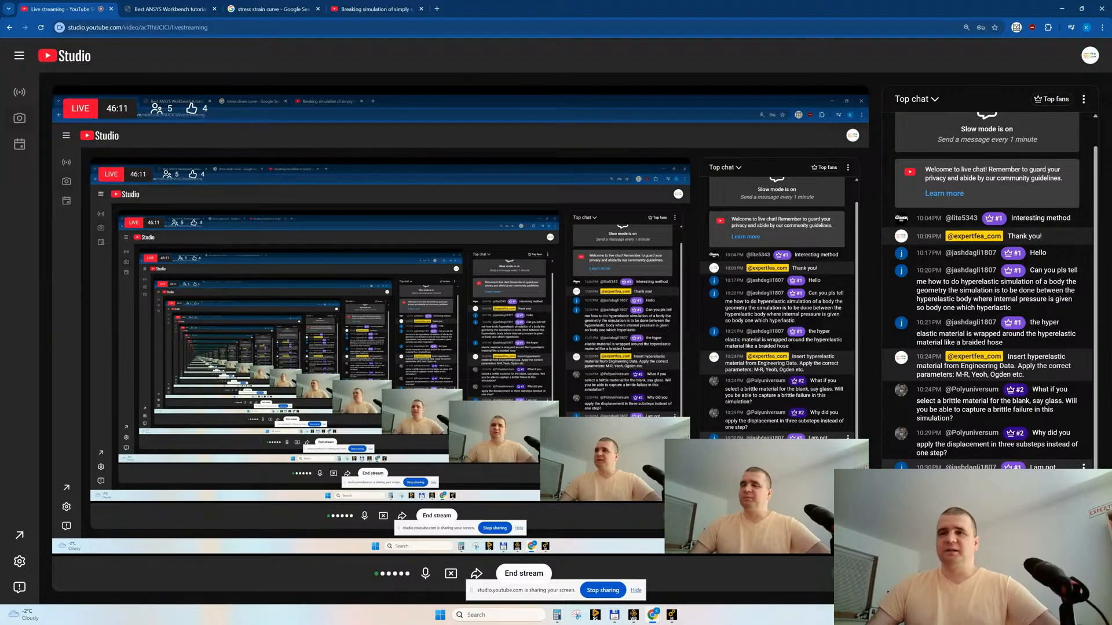
left_click(671, 616)
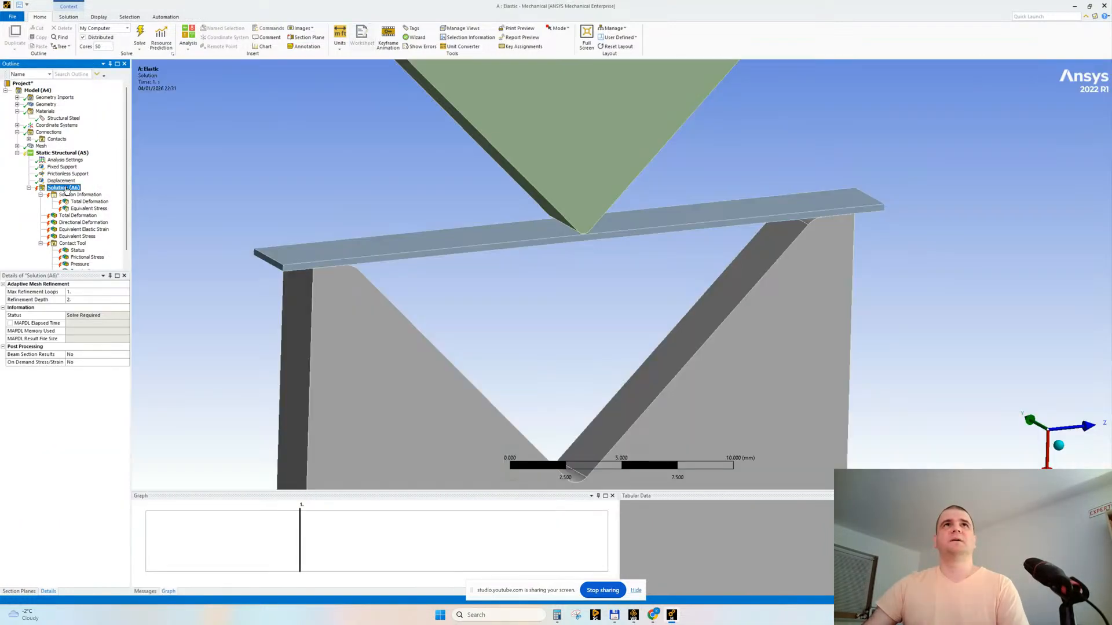
- Clear the solution's generated data, solve the analysis with the solver output displayed, and stop the run
right_click(66, 188)
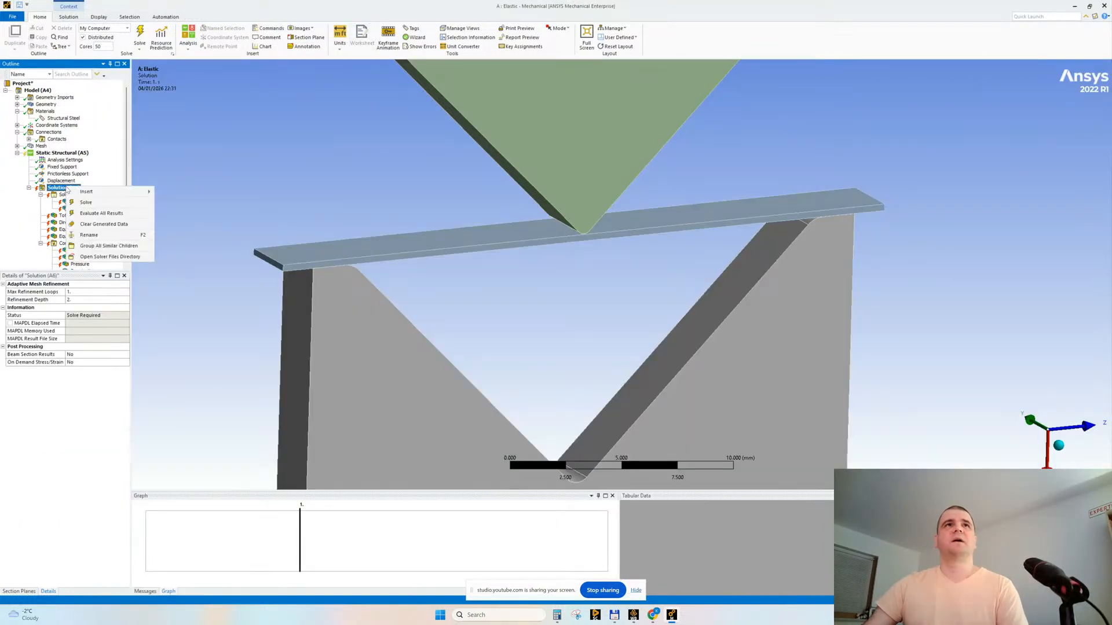
left_click(101, 224)
left_click(580, 339)
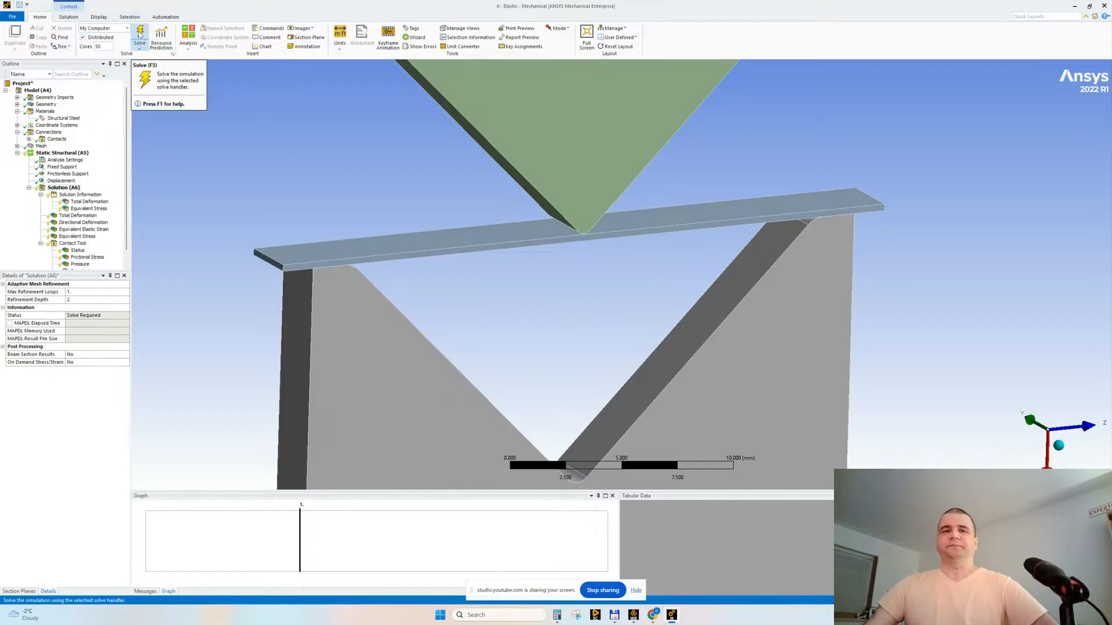
left_click(140, 34)
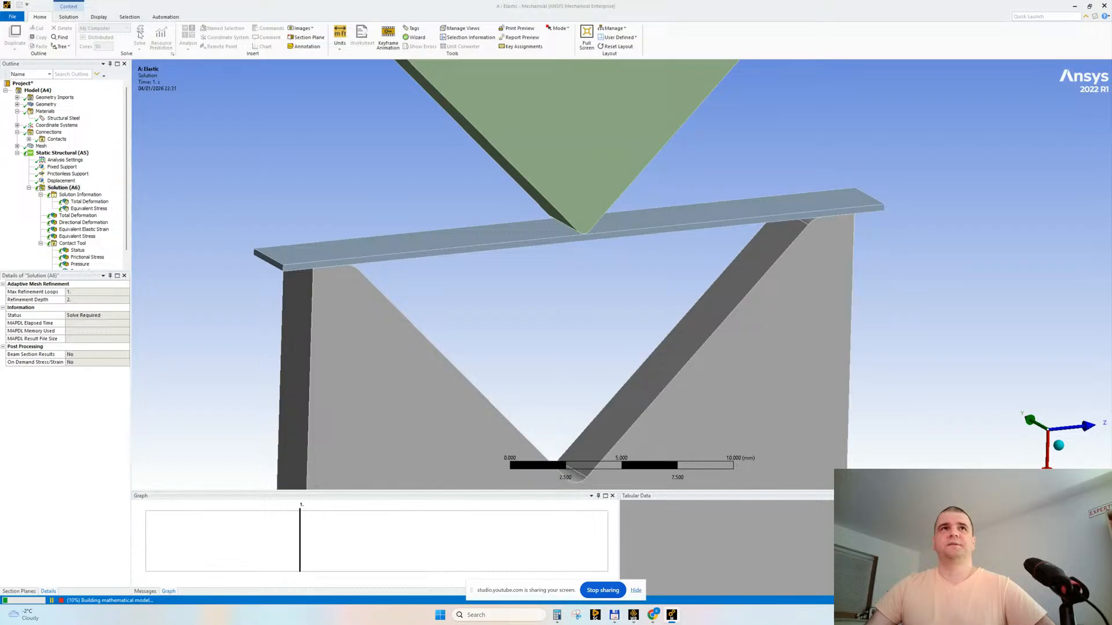
left_click(91, 196)
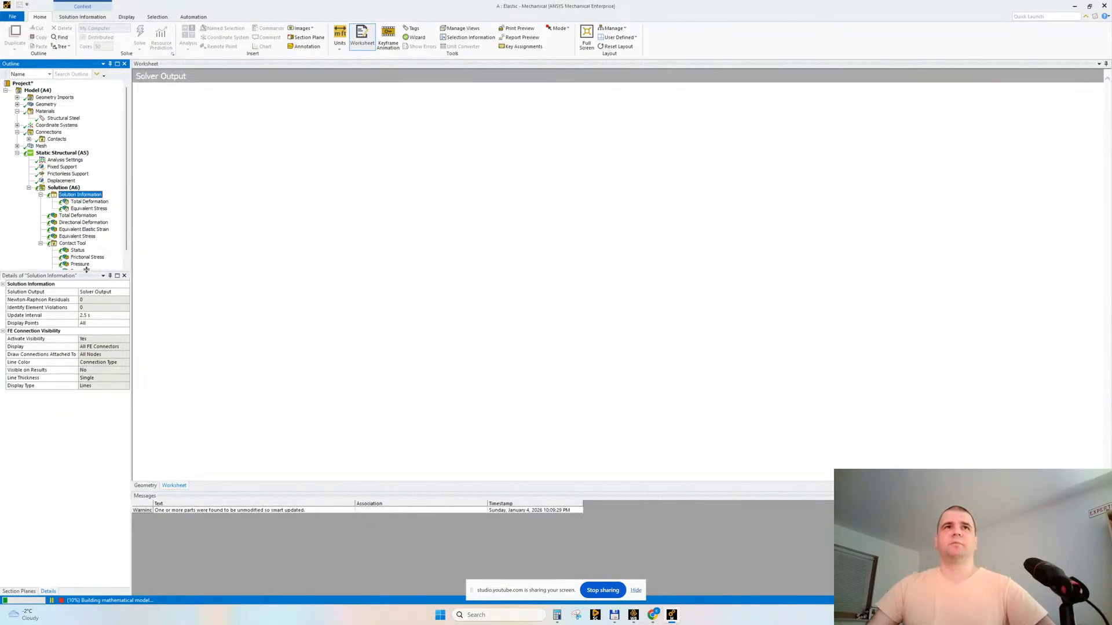
left_click_drag(86, 270, 87, 300)
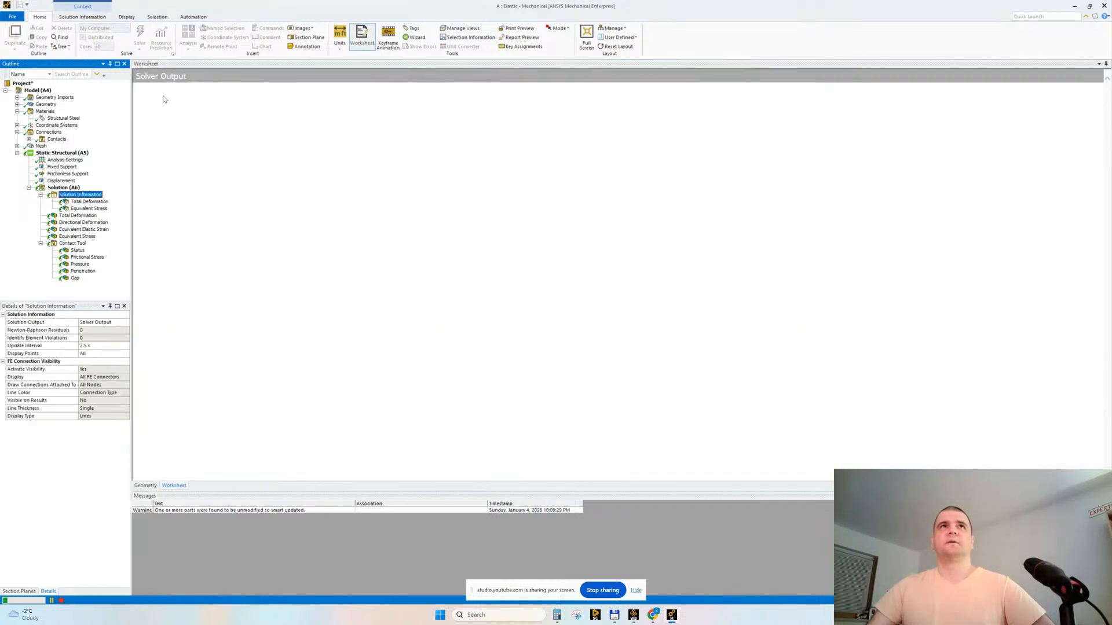
left_click(61, 601)
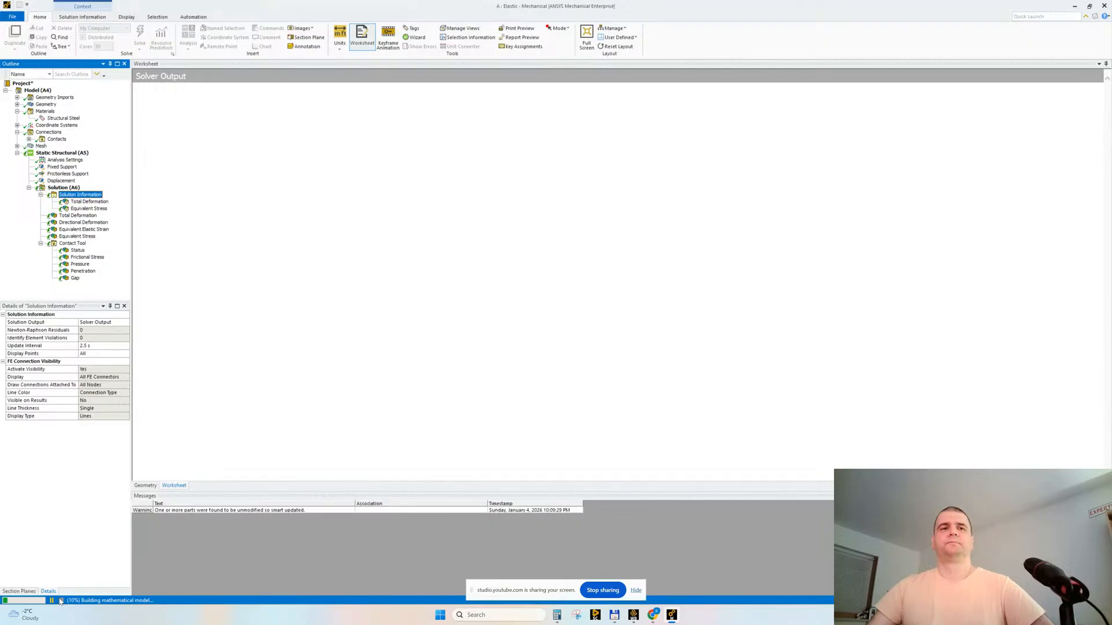
- Clear all results and restart points of the solution, then solve the analysis and display its solver output
right_click(62, 188)
left_click(105, 225)
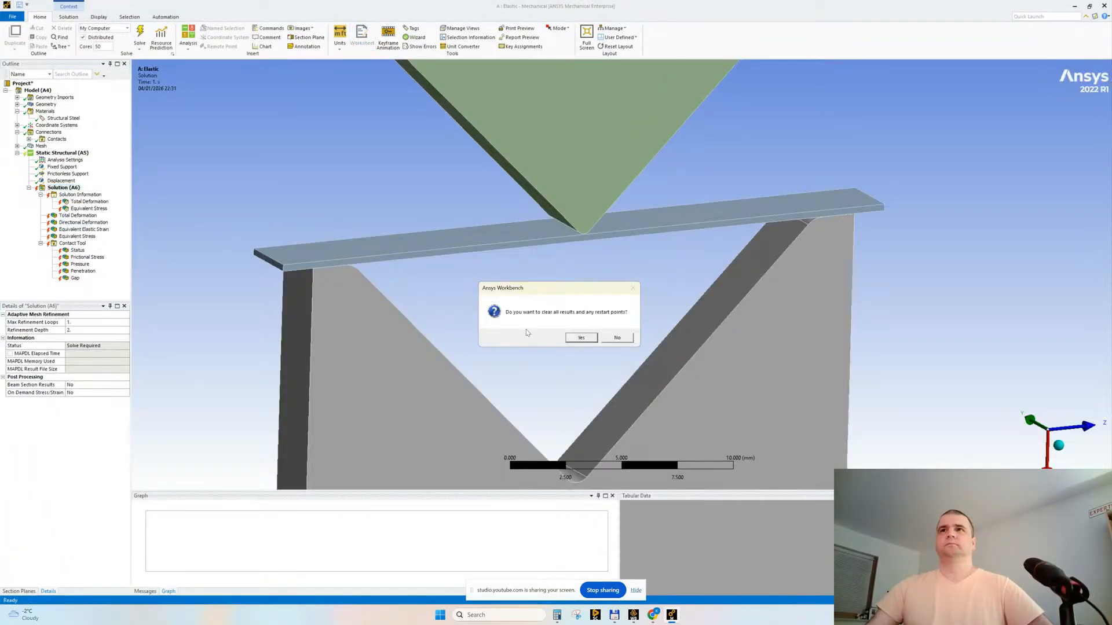
left_click(569, 336)
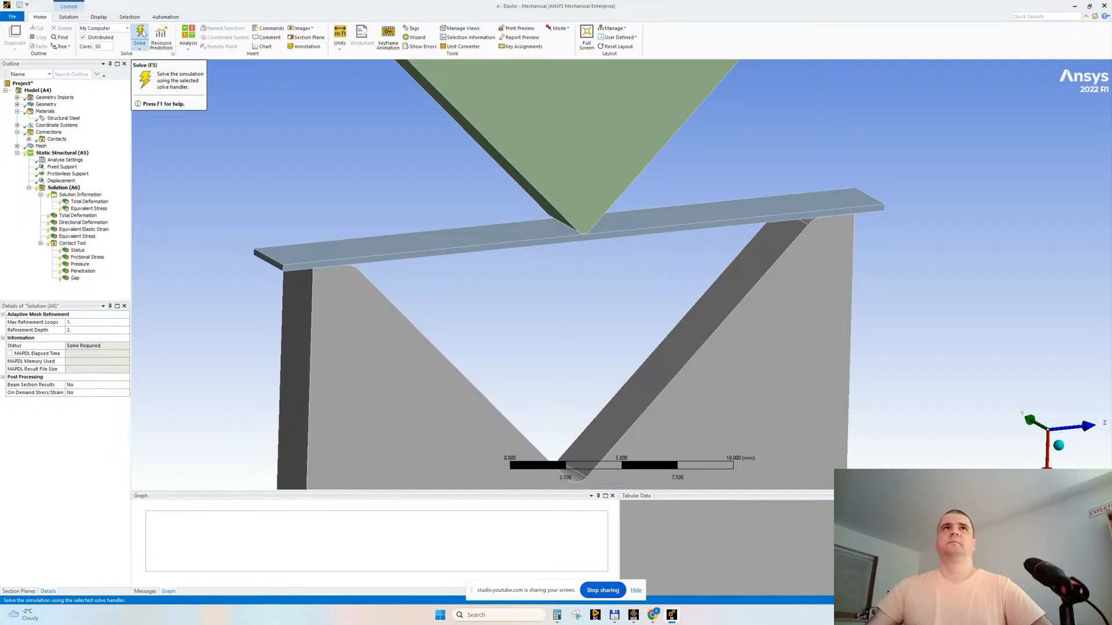
left_click(141, 35)
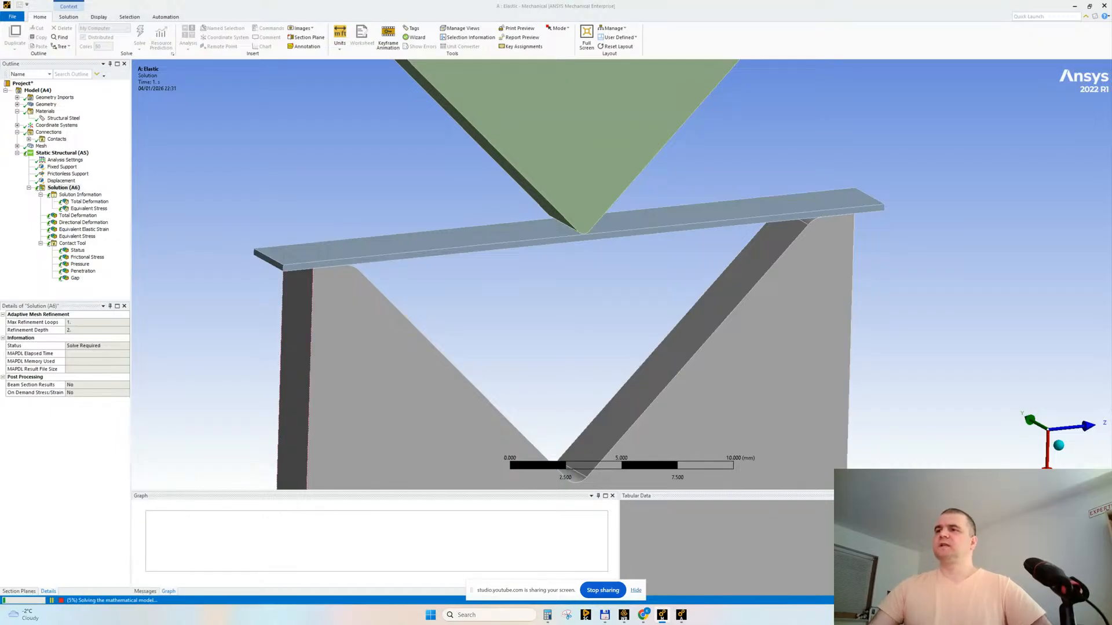
left_click(80, 195)
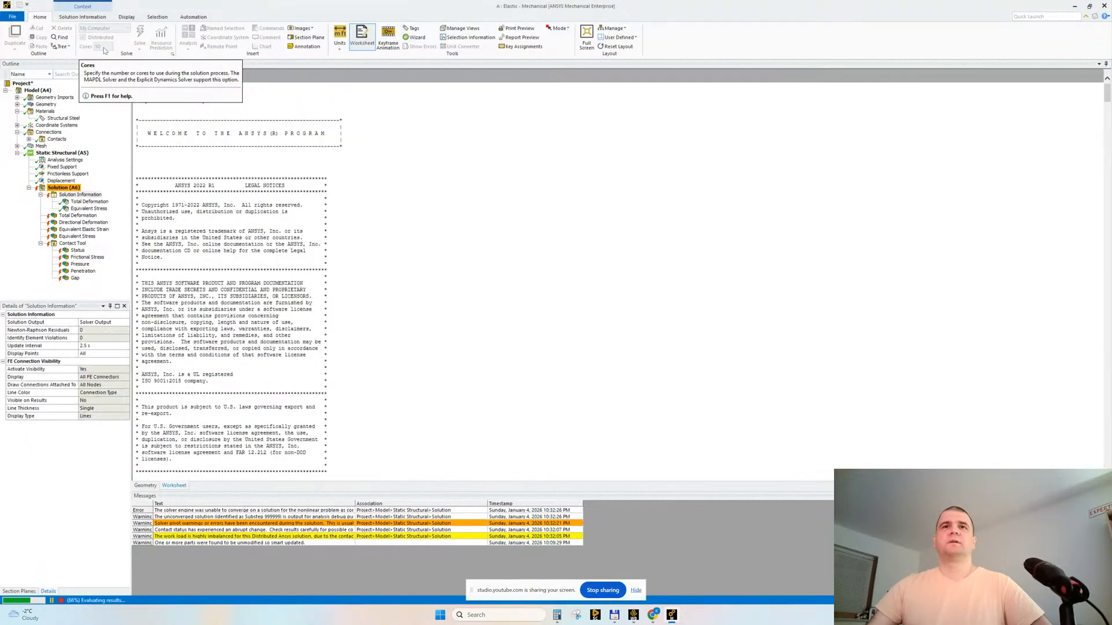
- Compare the Total Deformation and Equivalent Stress results under Solution Information
left_click(89, 202)
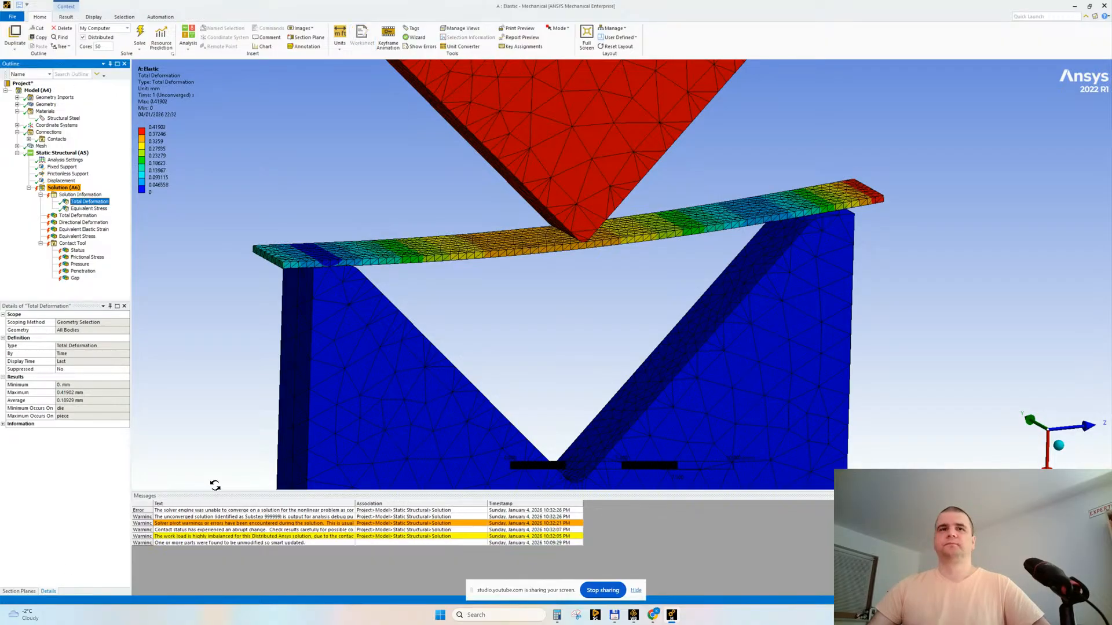
left_click(92, 208)
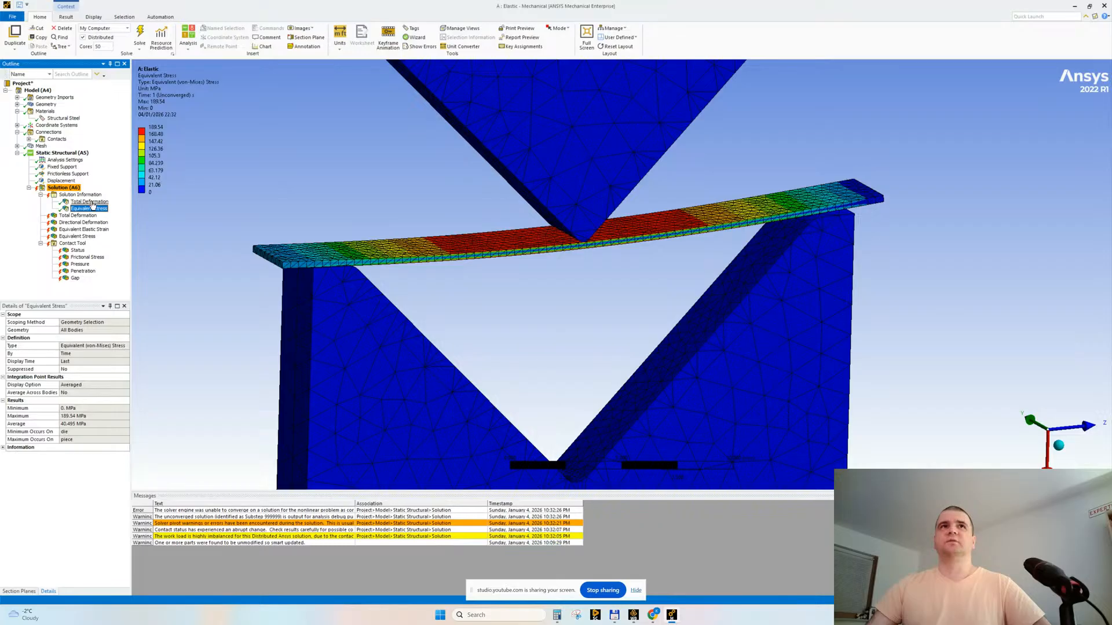
left_click(93, 202)
left_click(90, 209)
- Animate the Total Deformation result of the punch, sheet and die, then display the Equivalent Stress result
left_click(87, 215)
left_click(184, 506)
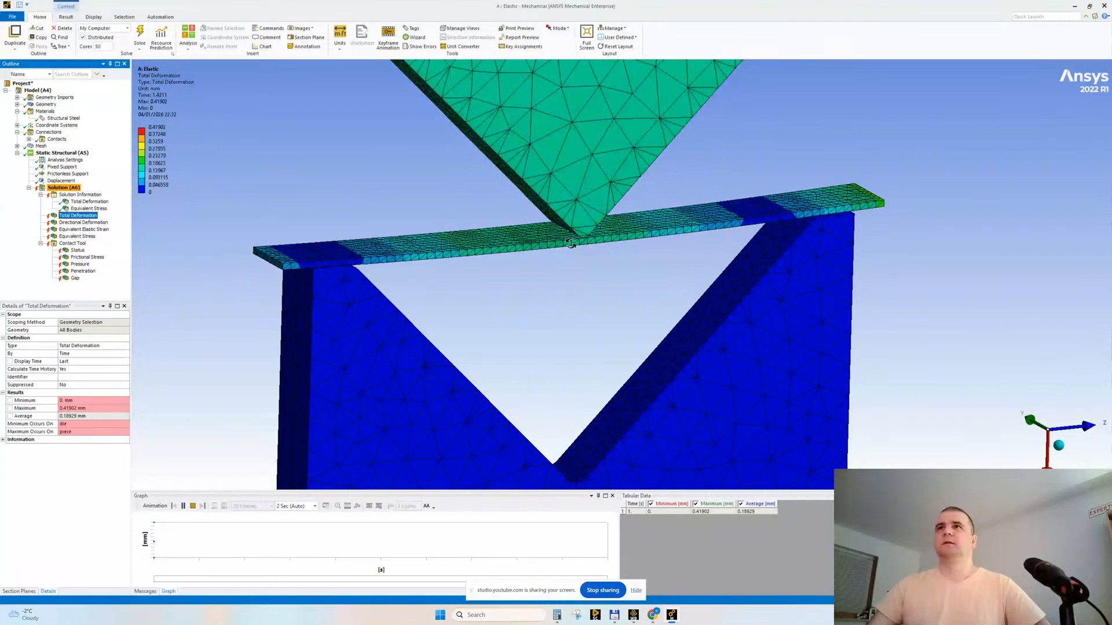
scroll(571, 242, "up", 3)
middle_click_drag(539, 295, 588, 318, "ctrl")
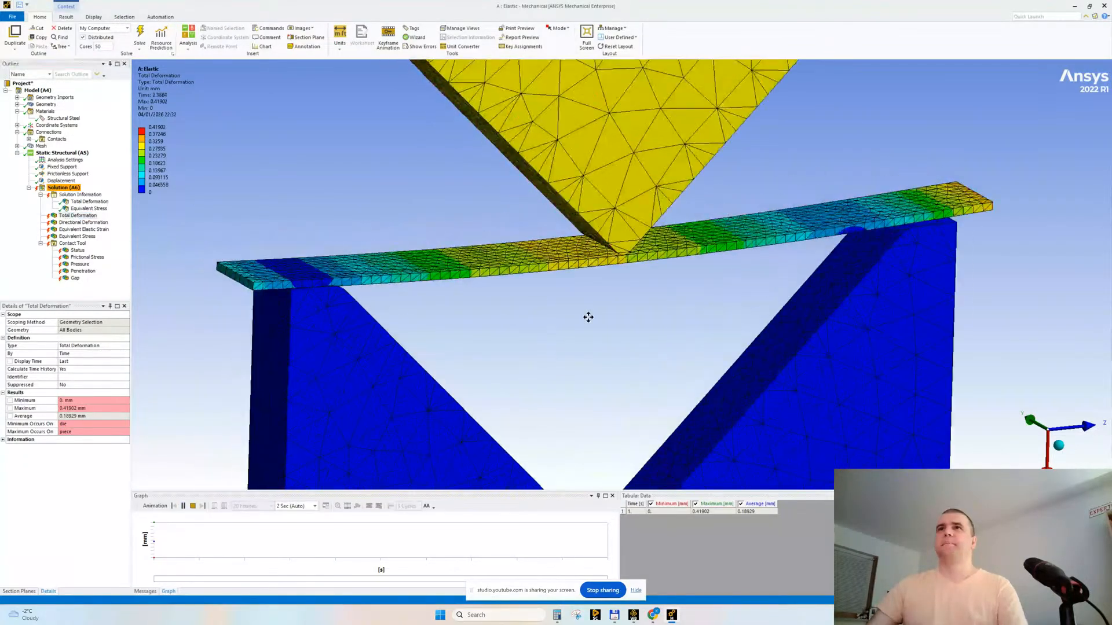
scroll(596, 315, "up", 1)
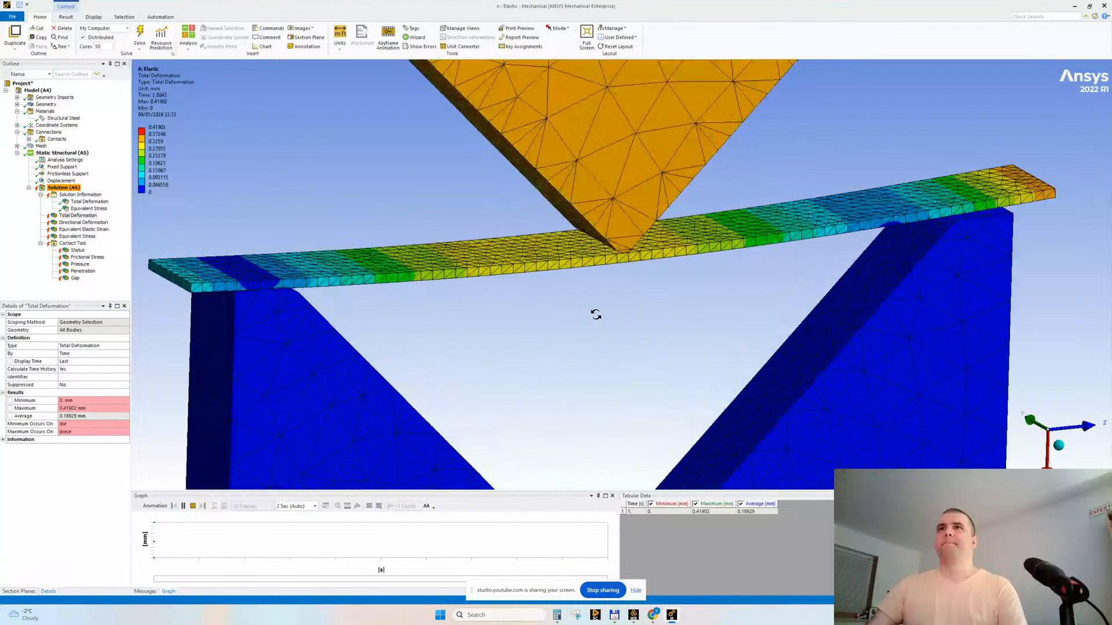
middle_click_drag(599, 313, 651, 278)
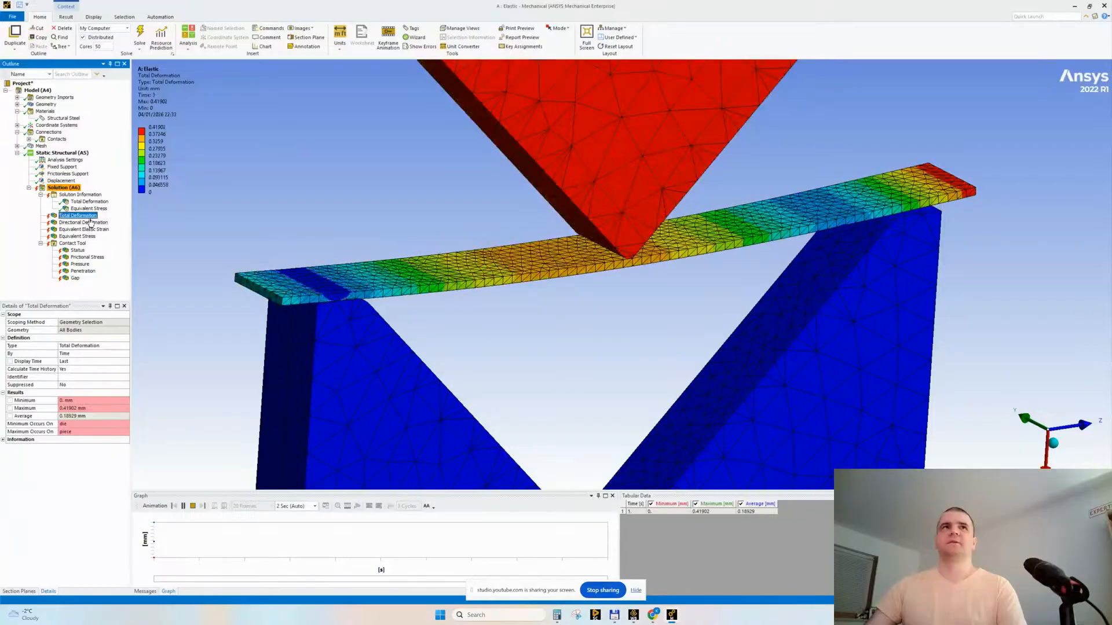
left_click(82, 236)
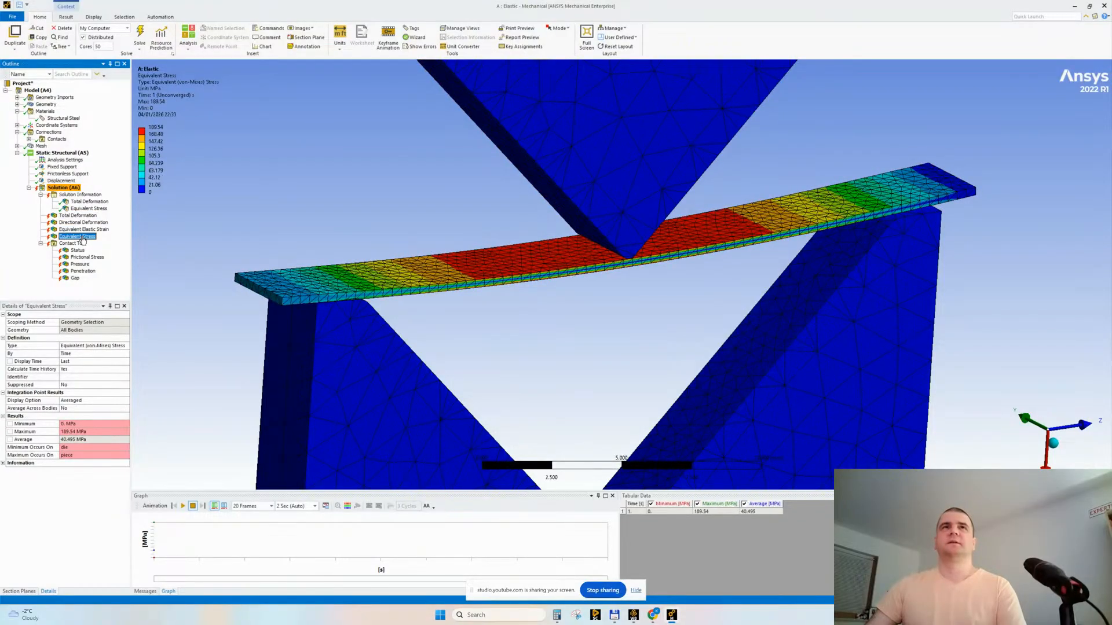
left_click_drag(412, 264, 503, 246)
- Display the solver output and read the full texts of the convergence error and the solver pivot warning
left_click(80, 195)
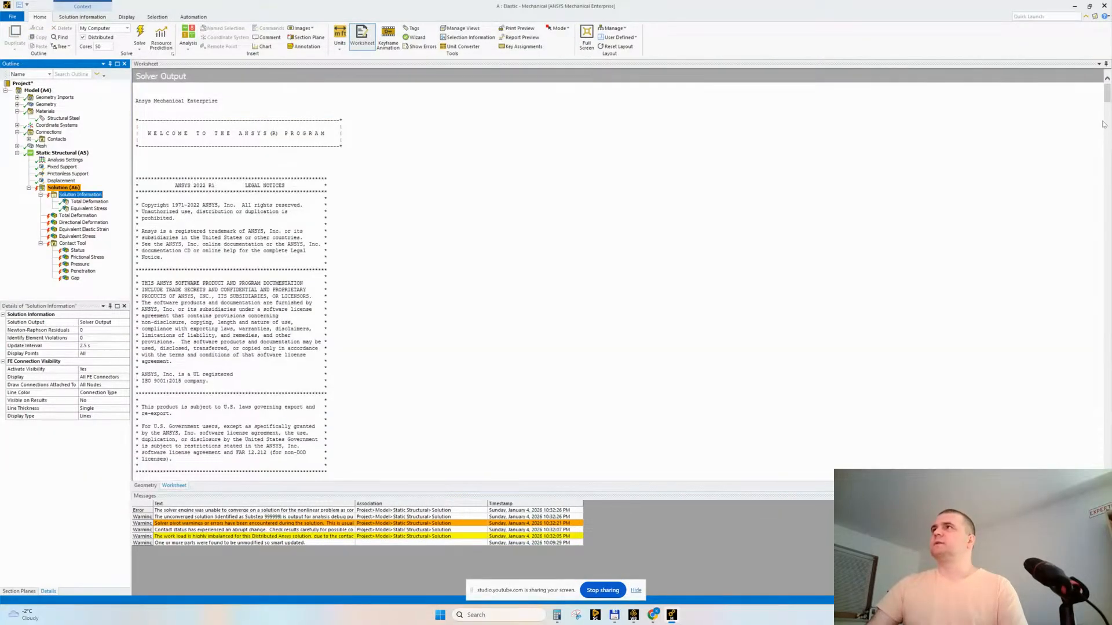
double_click(183, 510)
left_click_drag(570, 283, 445, 289)
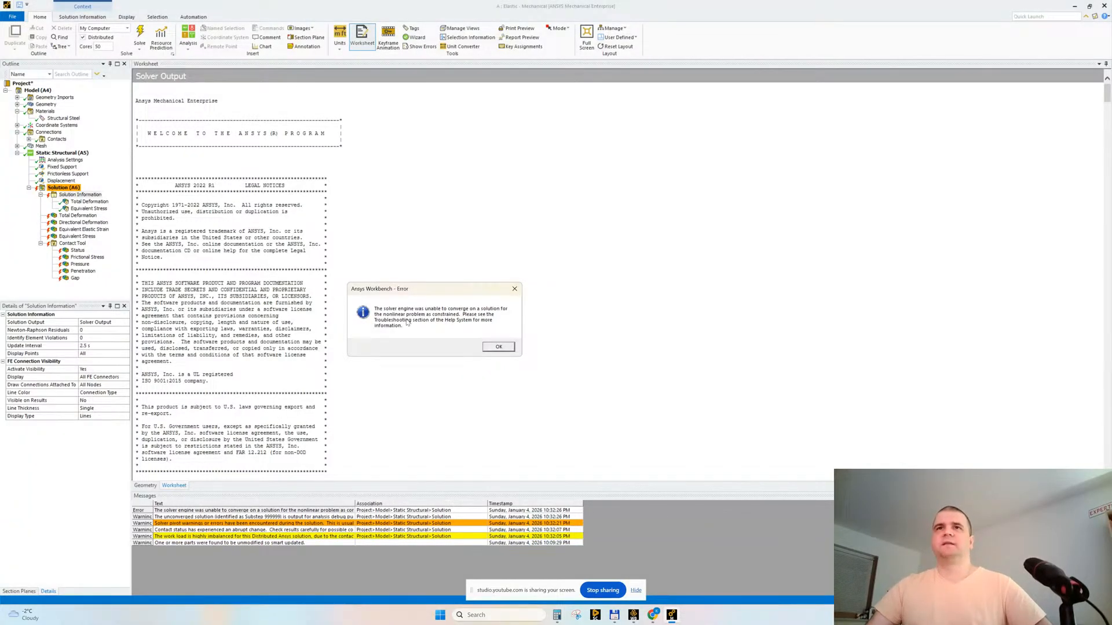
left_click(498, 348)
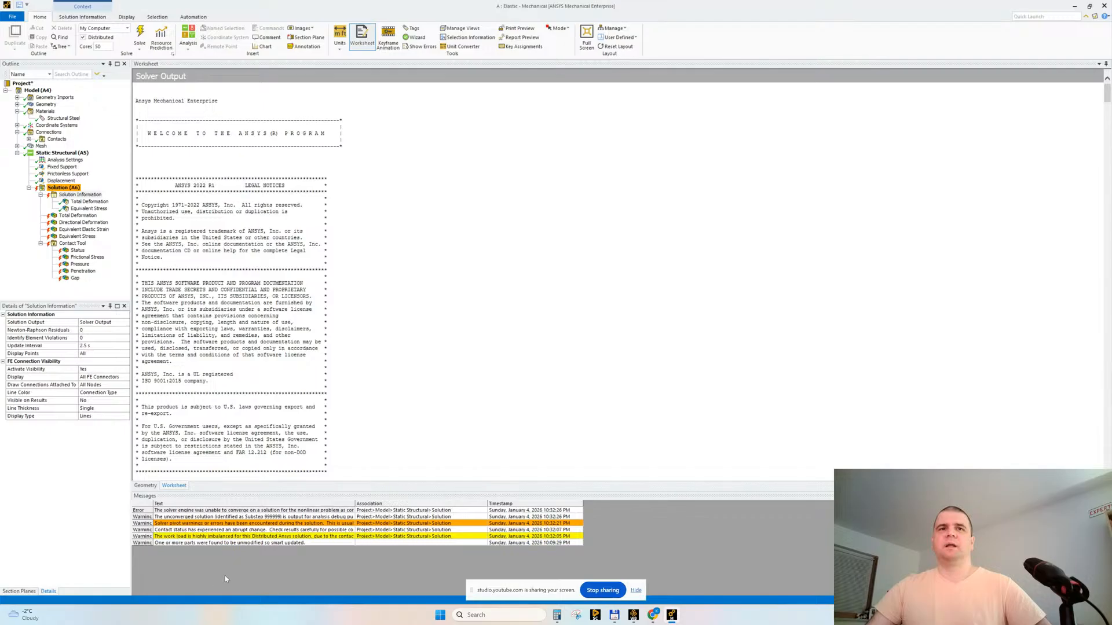
double_click(210, 523)
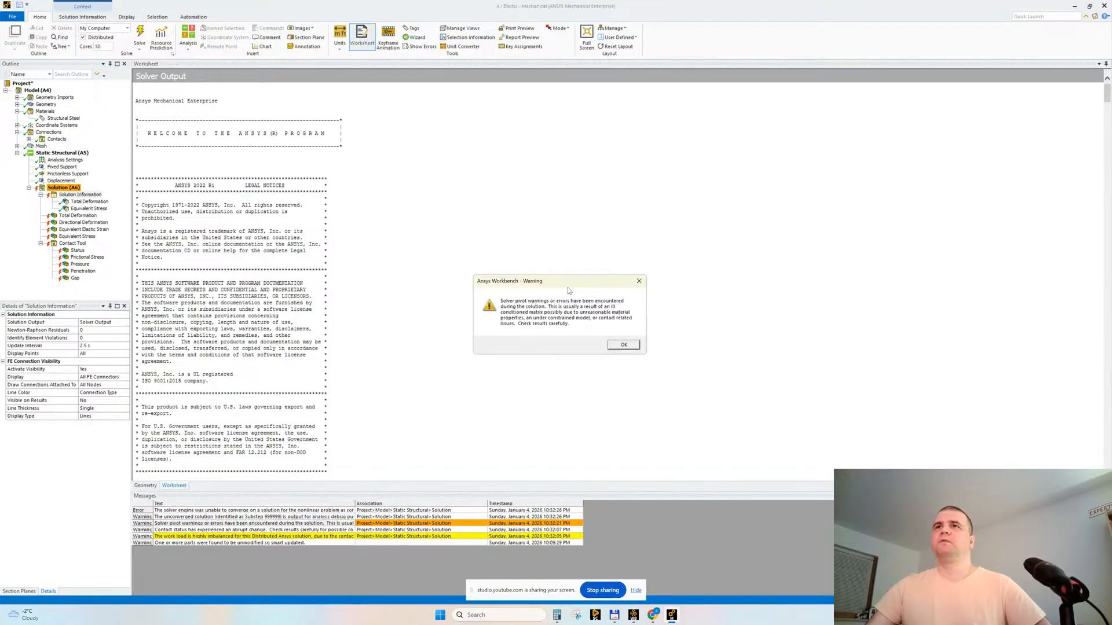
left_click_drag(568, 291, 443, 295)
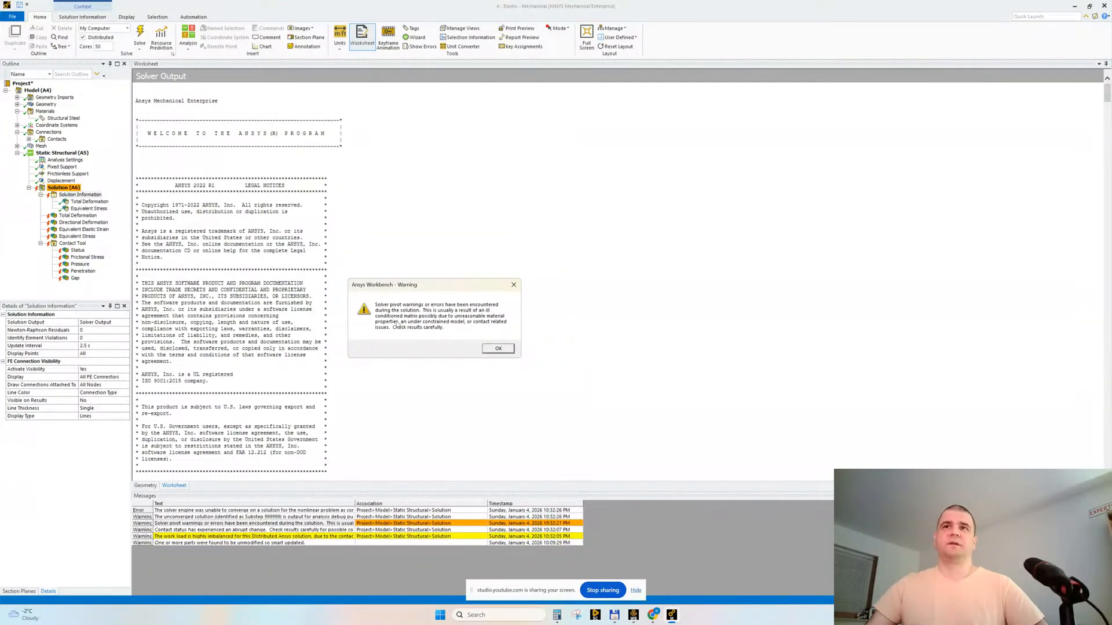
left_click(489, 350)
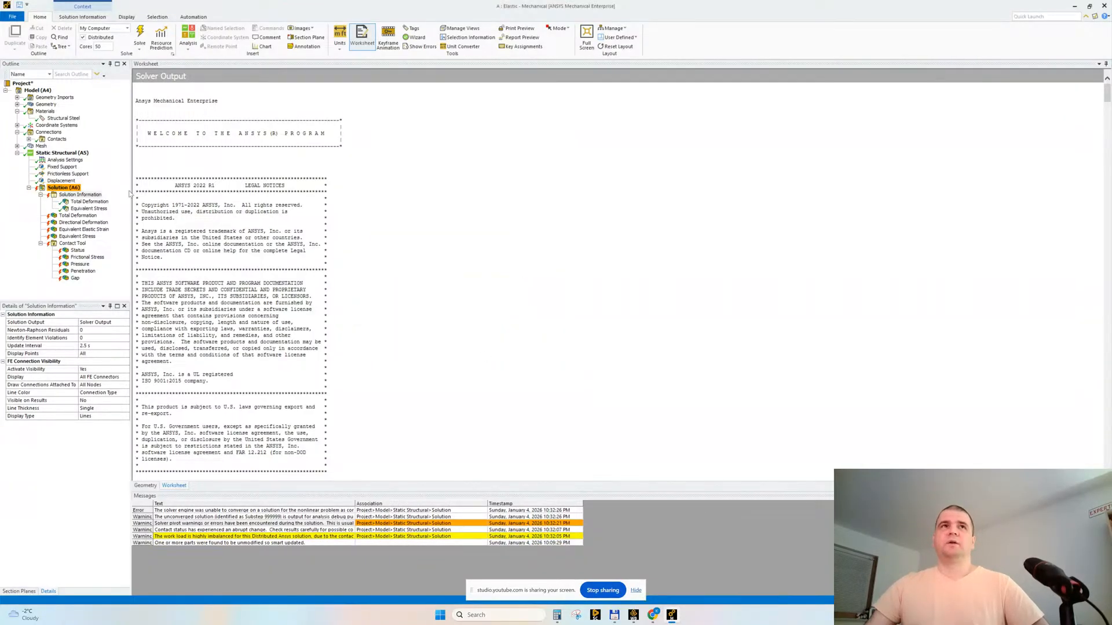
- Revisit the solution and its solver output, then examine the current mesh of the punch, sheet and die
left_click(70, 196)
left_click(66, 189)
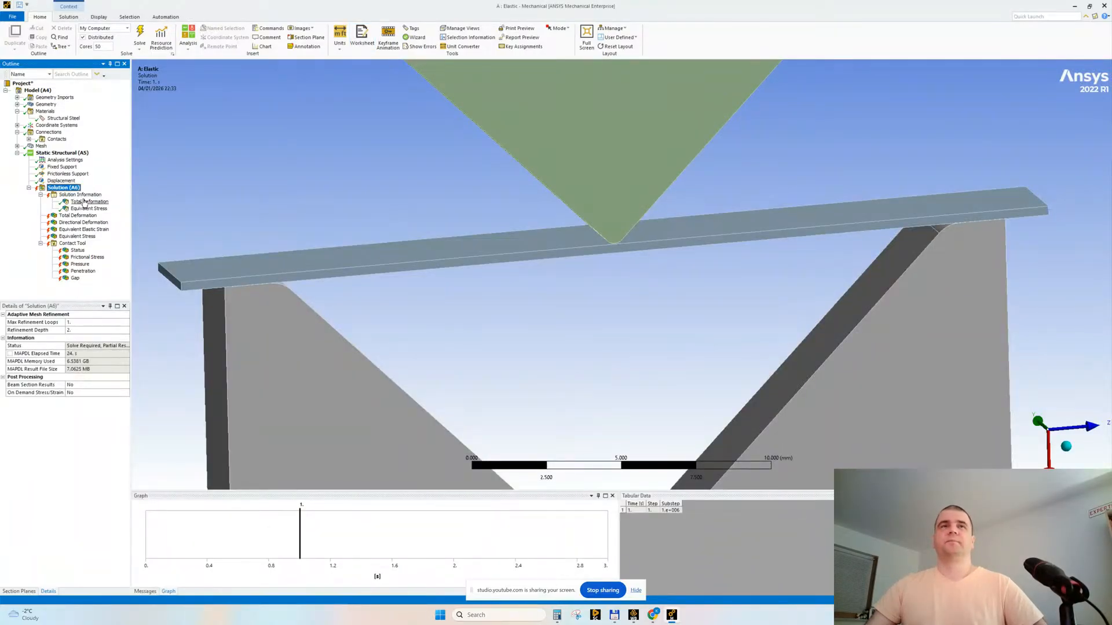
left_click(62, 195)
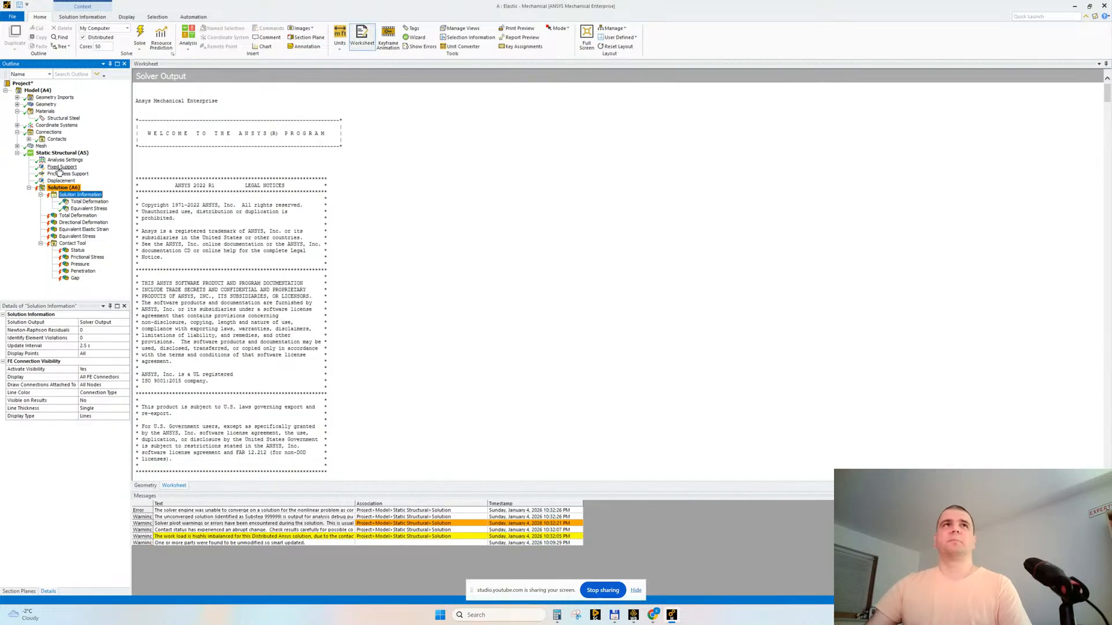
left_click(17, 146)
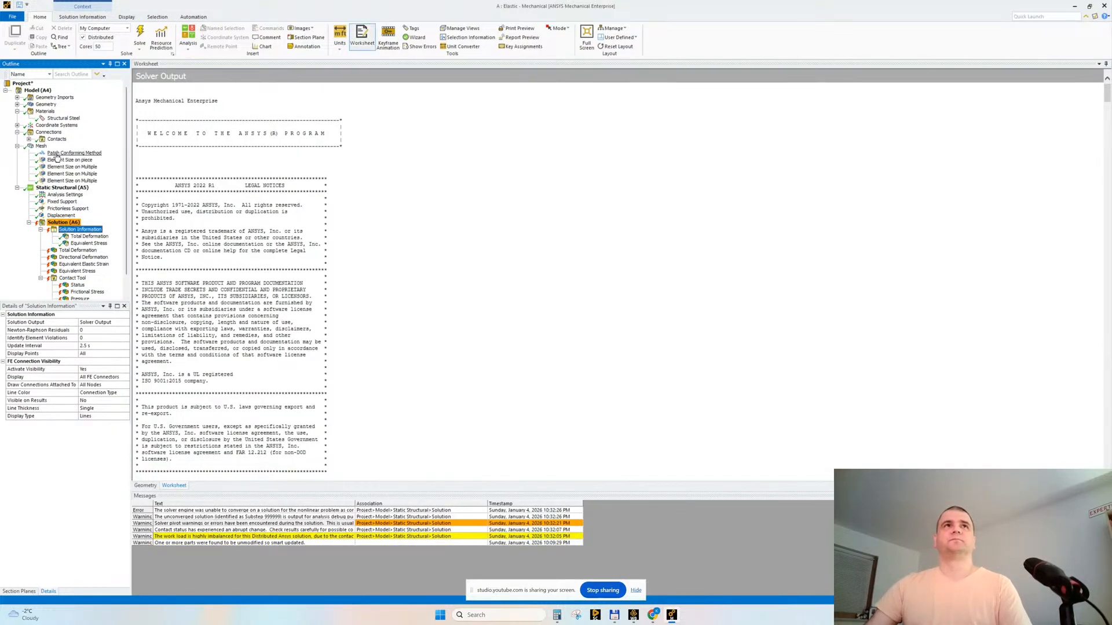
left_click(41, 146)
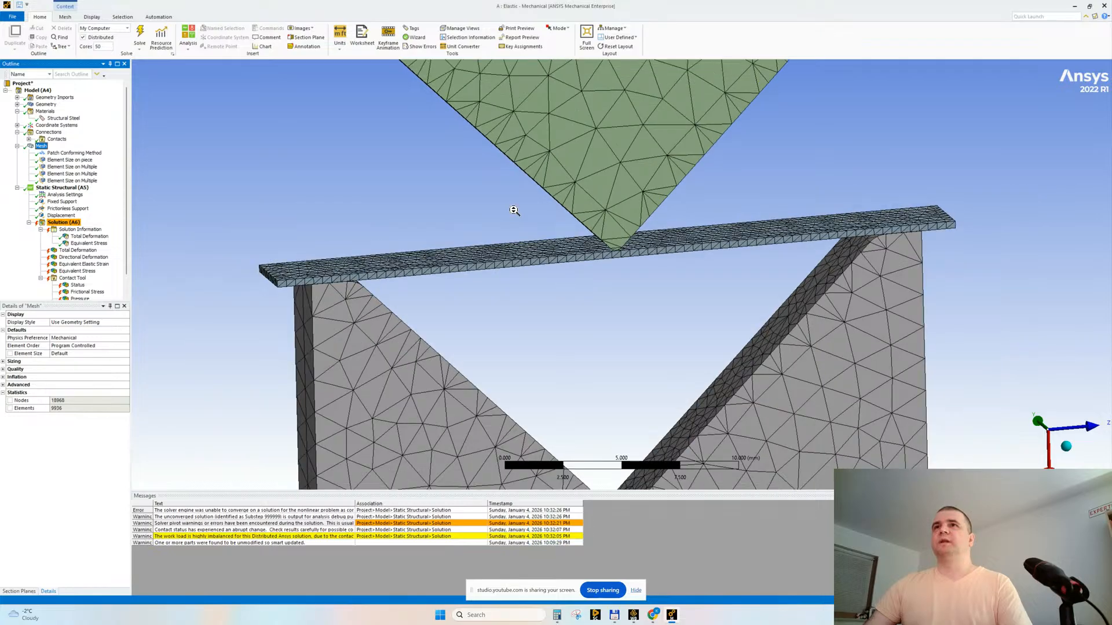
middle_click_drag(513, 210, 519, 268)
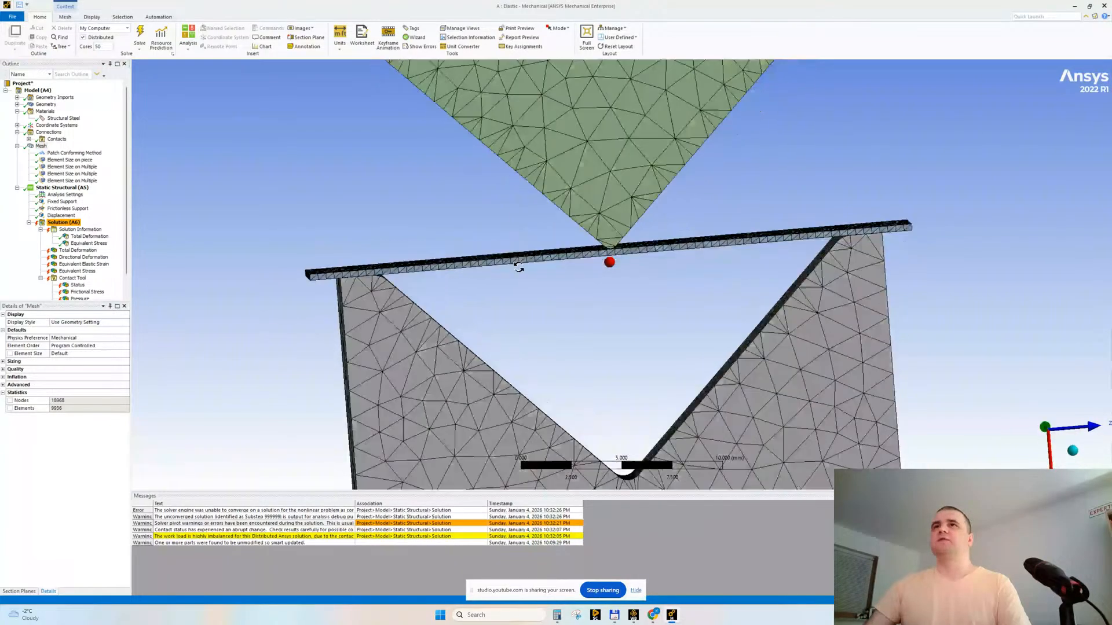
scroll(648, 246, "up", 3)
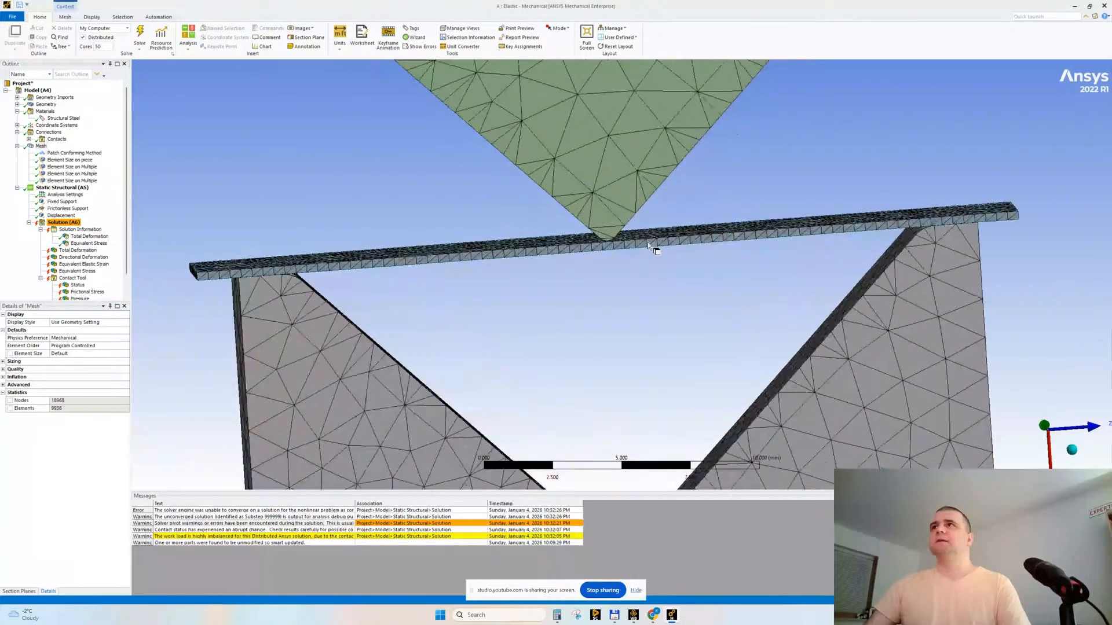
middle_click_drag(648, 246, 288, 164)
- Set the element size of the two-body sizing on the punch and die to 1.2 mm
left_click(70, 160)
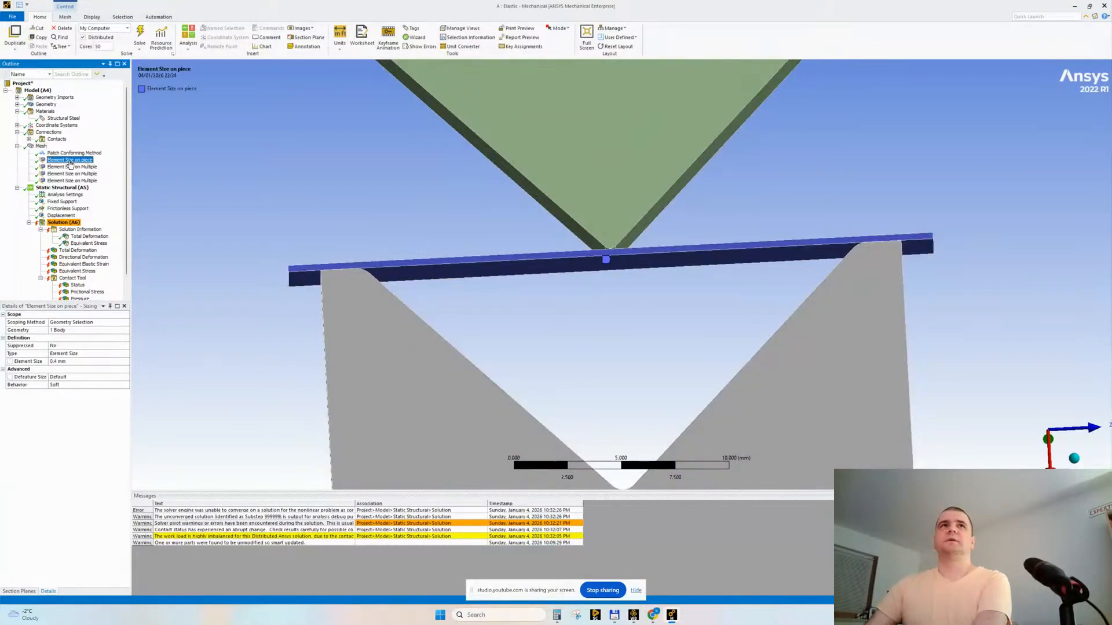
left_click(70, 166)
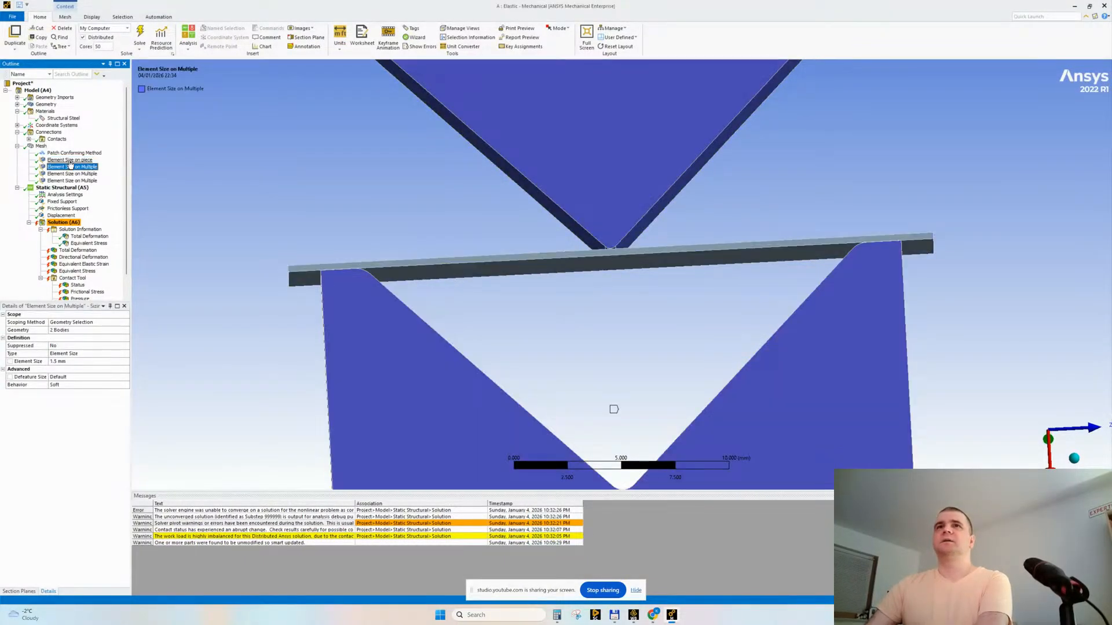
left_click(58, 362)
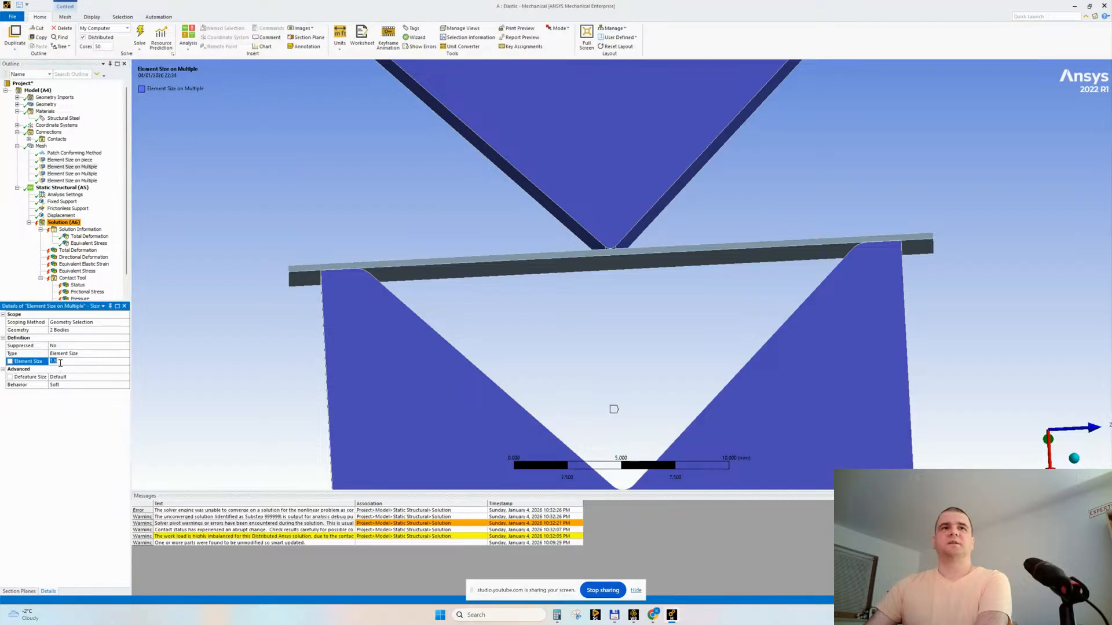
type("1.2")
key("Return")
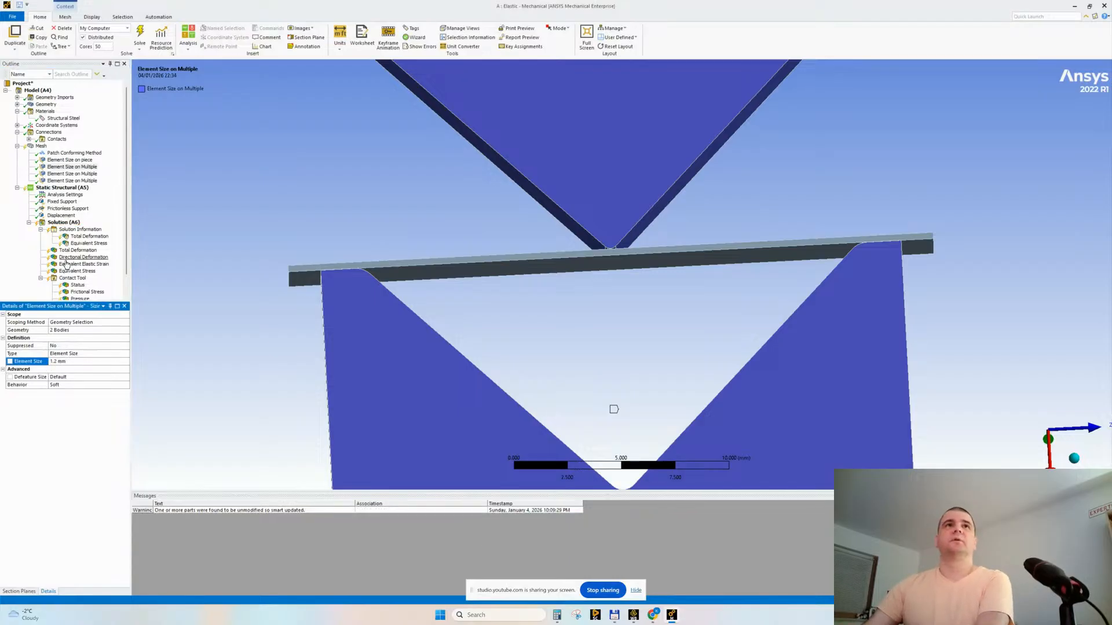
- Set the element size of the eight-face mesh sizing to 0.5 mm
left_click(72, 173)
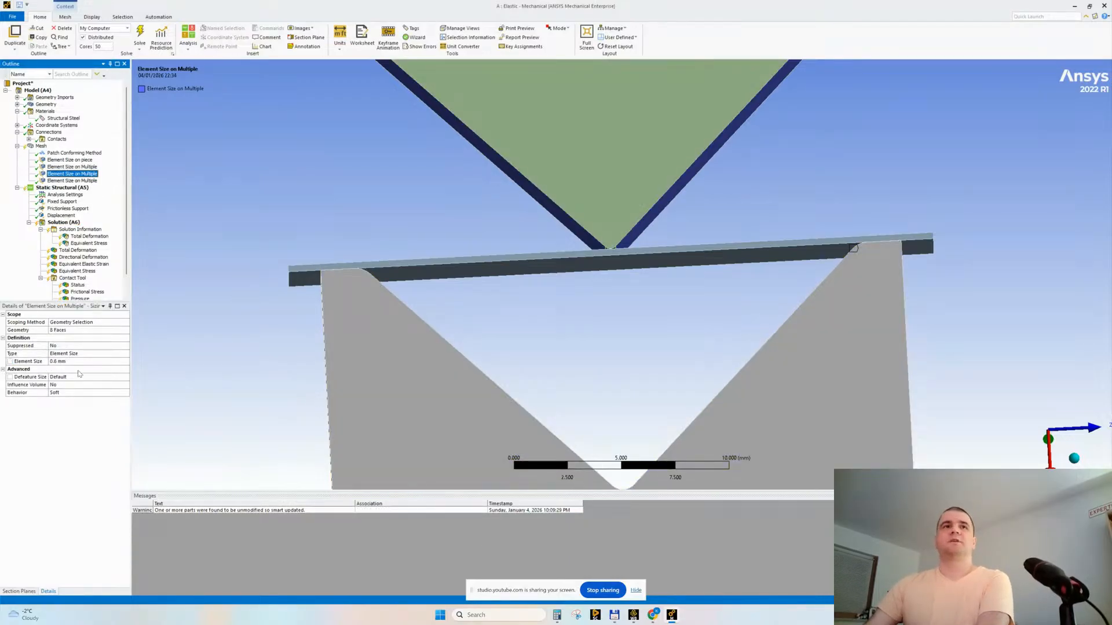
left_click(68, 361)
type("0.5")
key("Return")
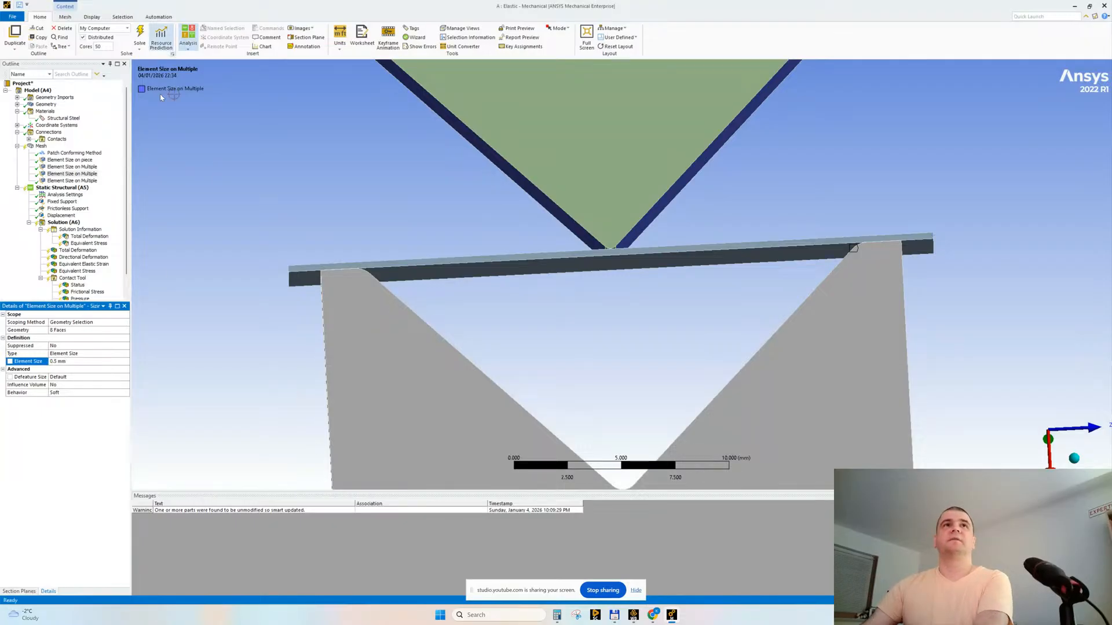
- Set the element size of the two-face sizing at the root of the die's V-groove to 0.2 mm
left_click(72, 180)
left_click_drag(604, 329, 628, 393)
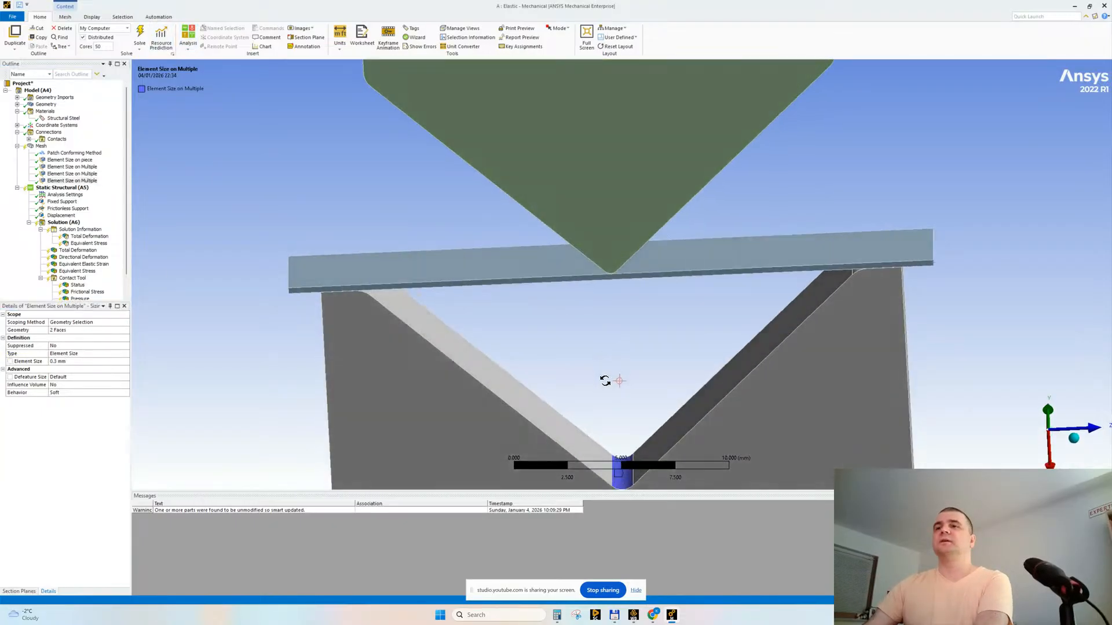
left_click(67, 361)
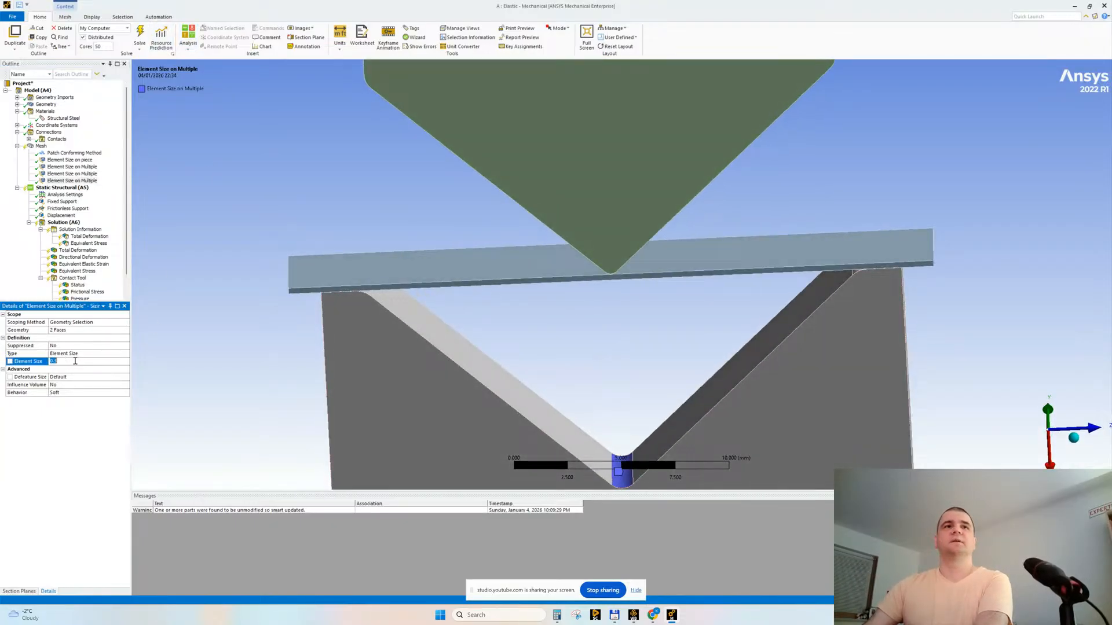
type("0.2")
key("Return")
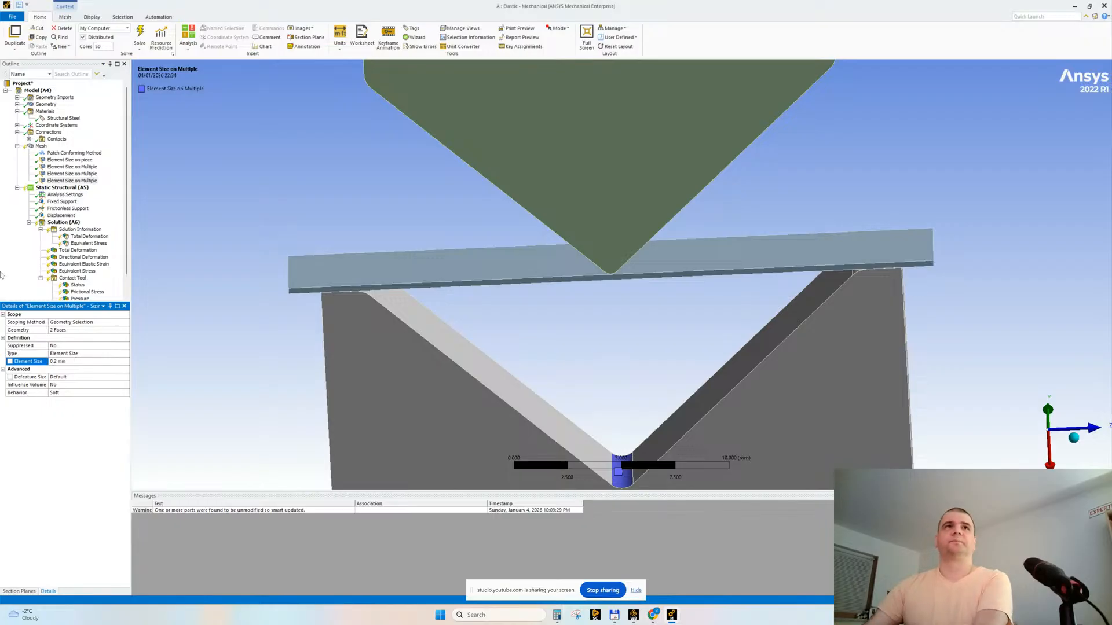
- Regenerate the mesh, inspect it on the sheet and die, and collapse the Mesh, Materials and Connections branches
right_click(41, 146)
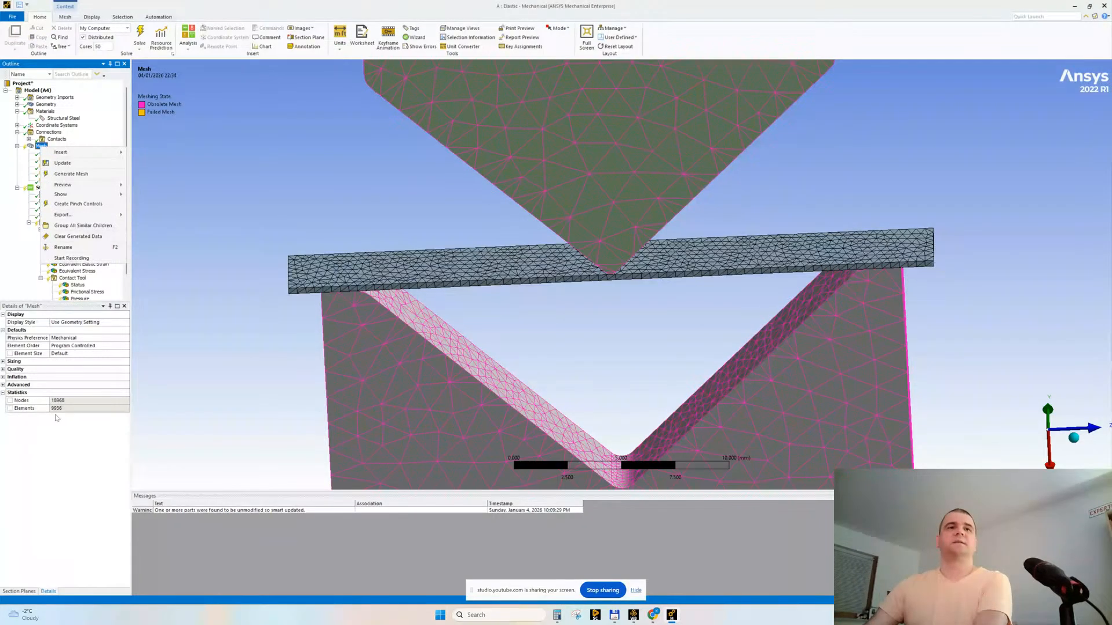
left_click(84, 174)
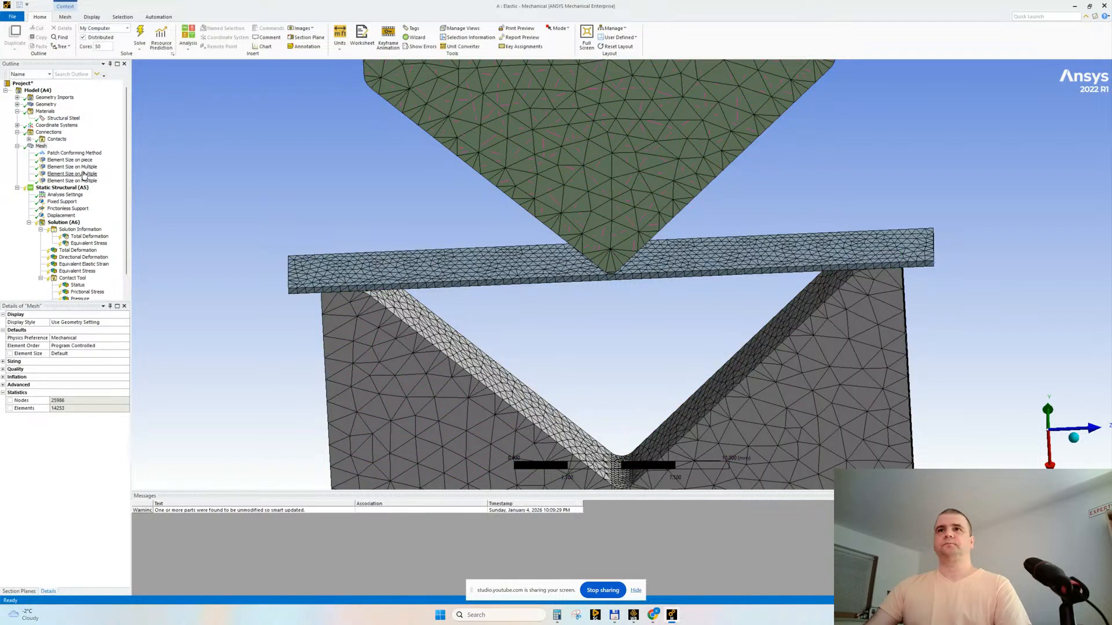
middle_click_drag(478, 282, 540, 221)
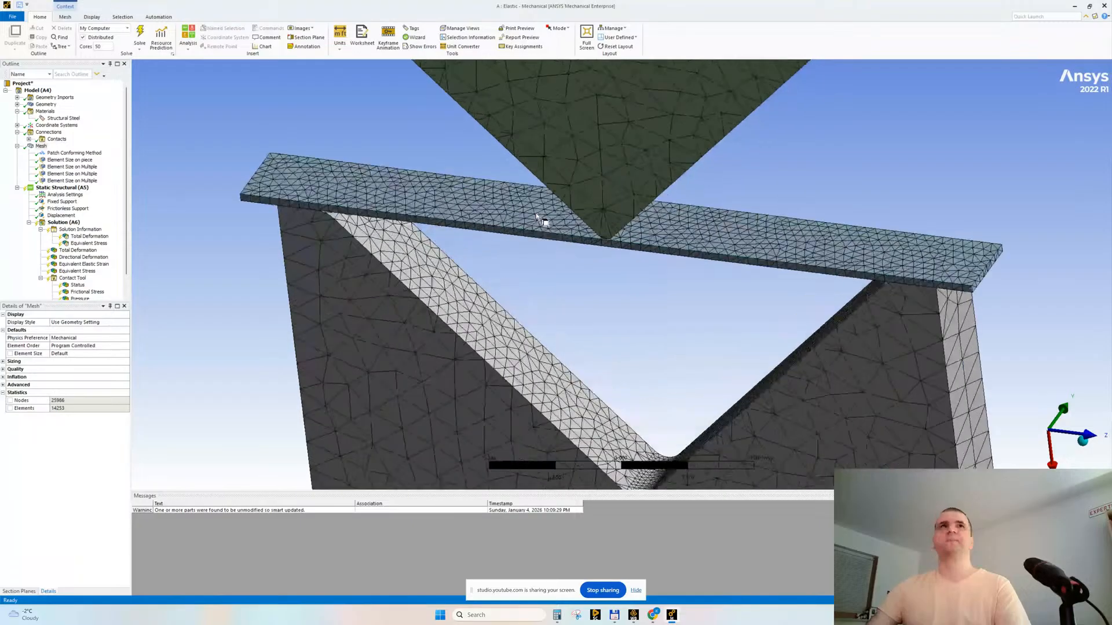
left_click(16, 147)
left_click(17, 112)
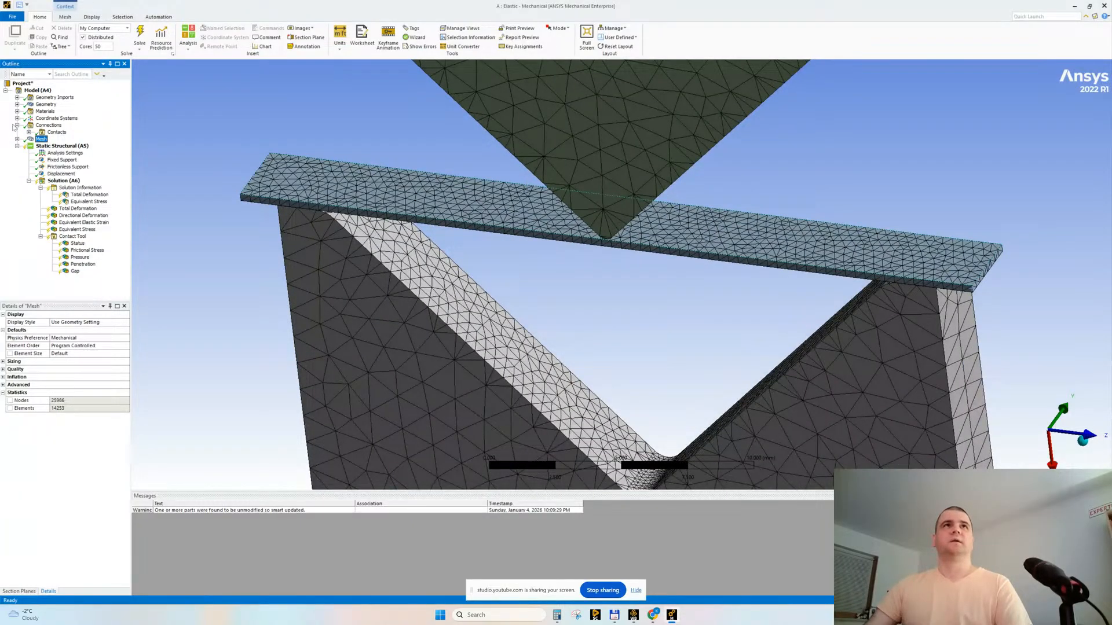
left_click(17, 125)
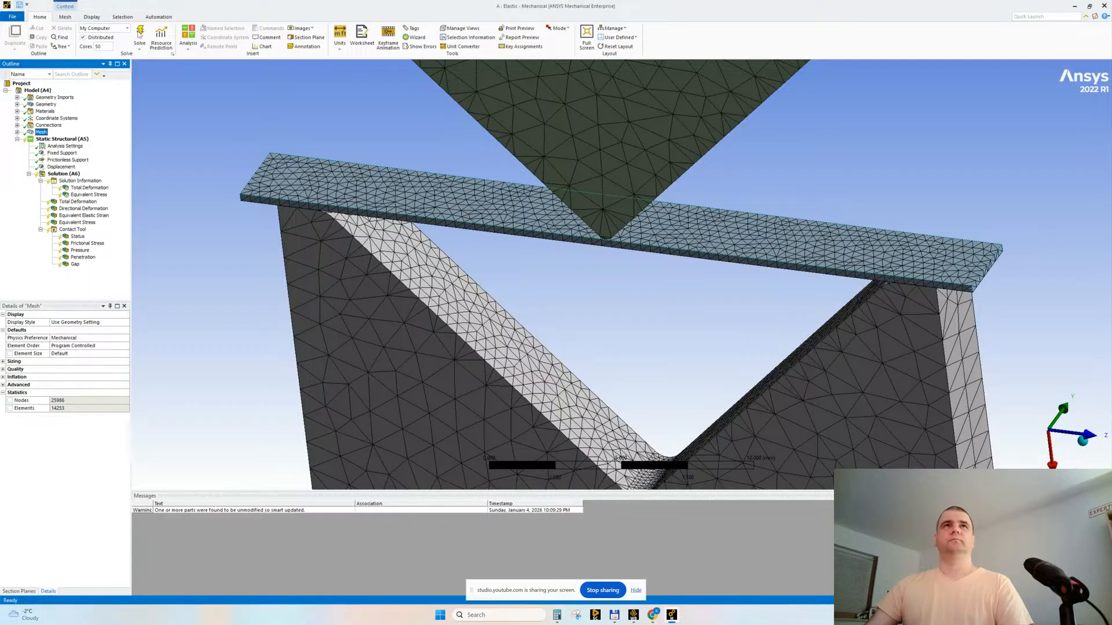
- Solve the static structural analysis with the current mesh
left_click(140, 33)
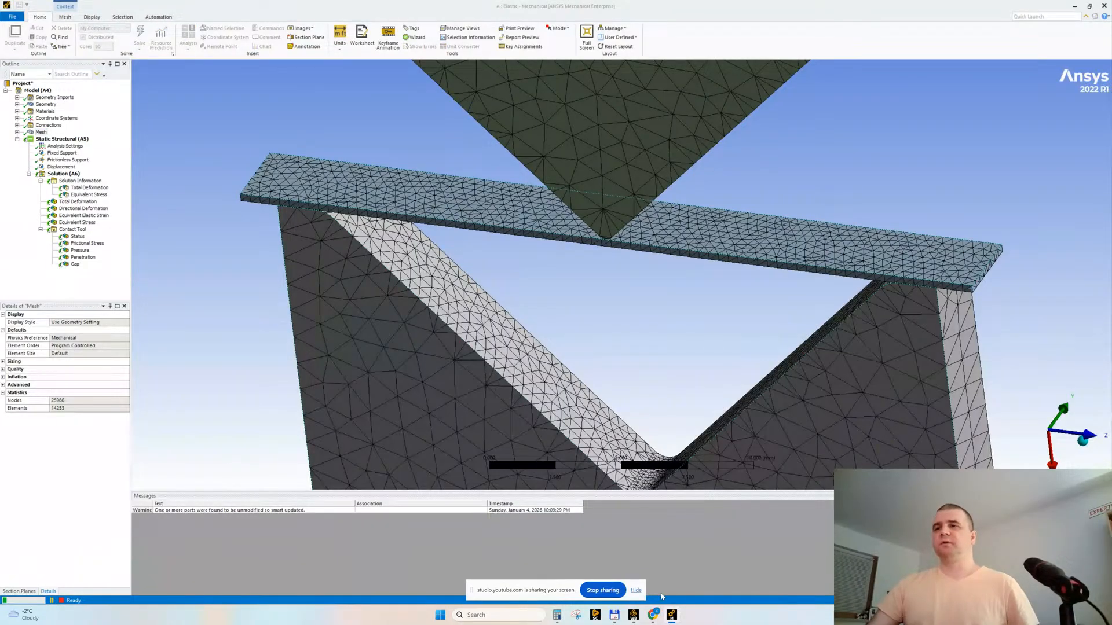
- Switch to Chrome and search Google for "mckibben muscle actuator" in a new tab
mouse_move(653, 615)
left_click(598, 579)
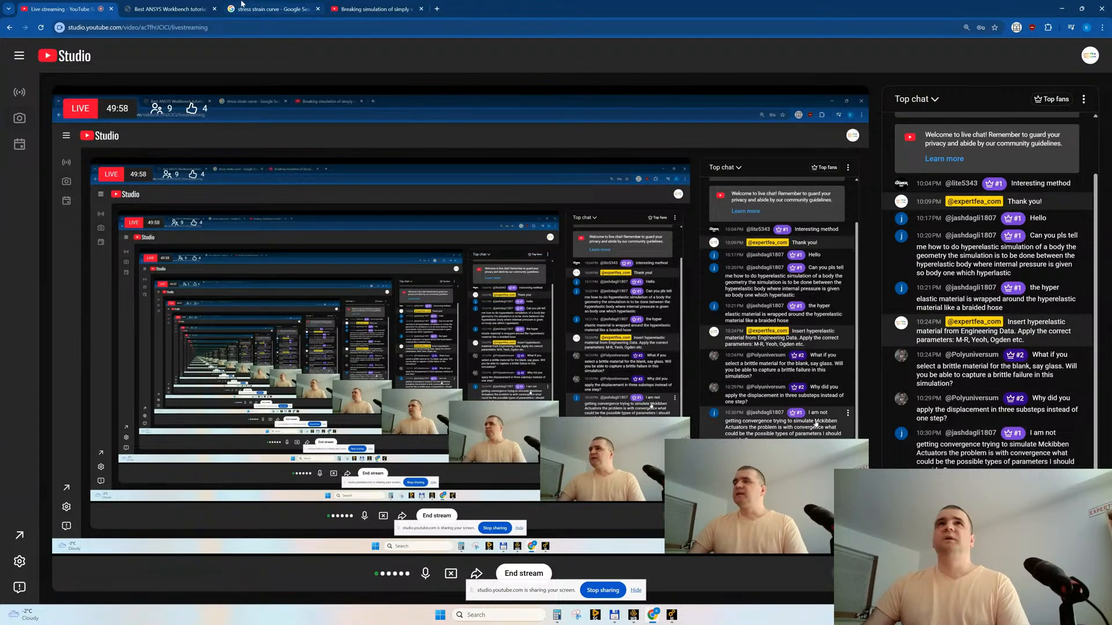
left_click(437, 9)
type("ms")
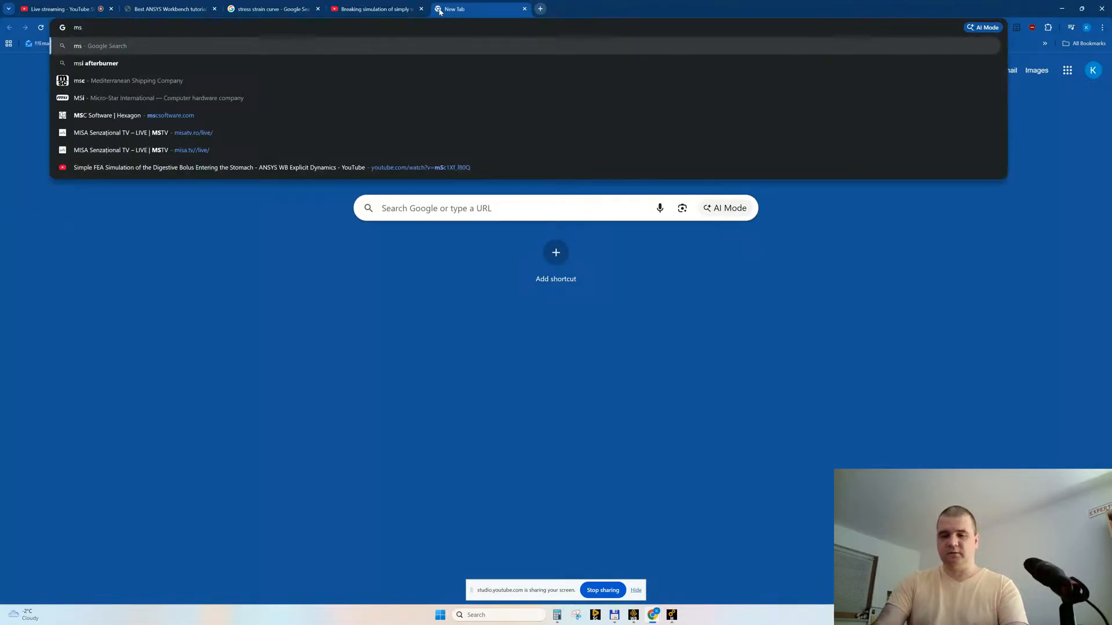
type(" kibb")
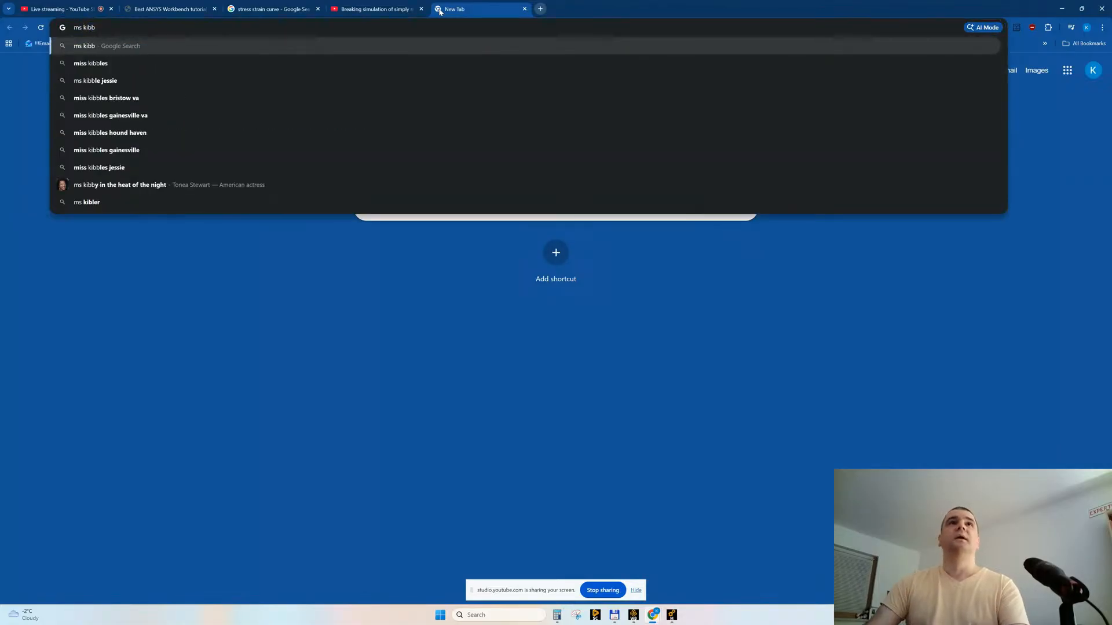
key("Down")
key("Up")
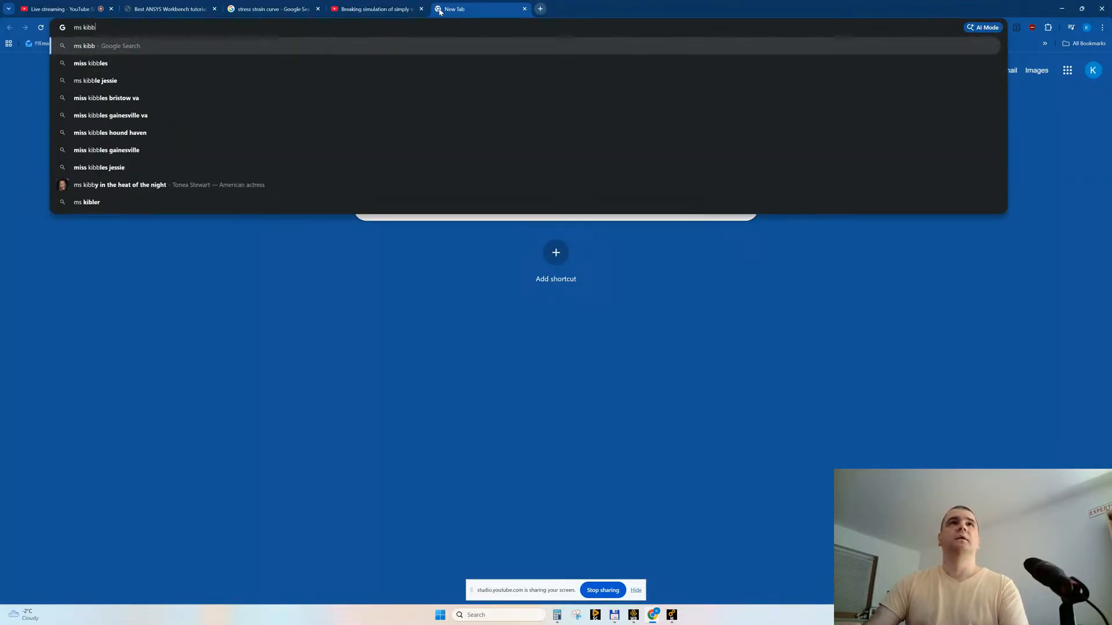
key("Delete")
type("c")
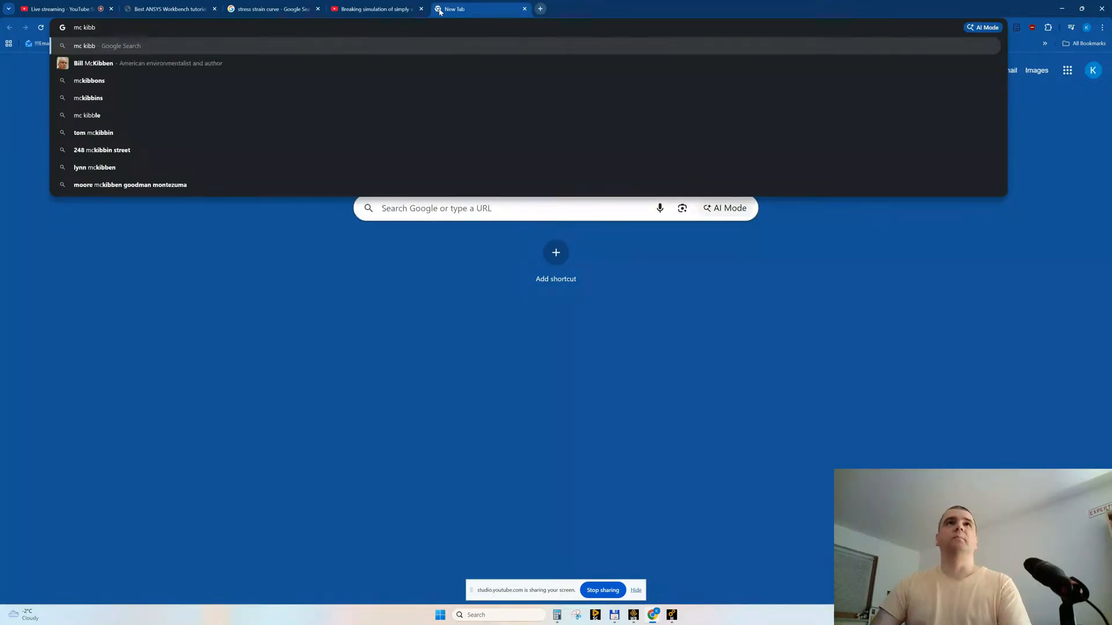
key("Down")
key("Home")
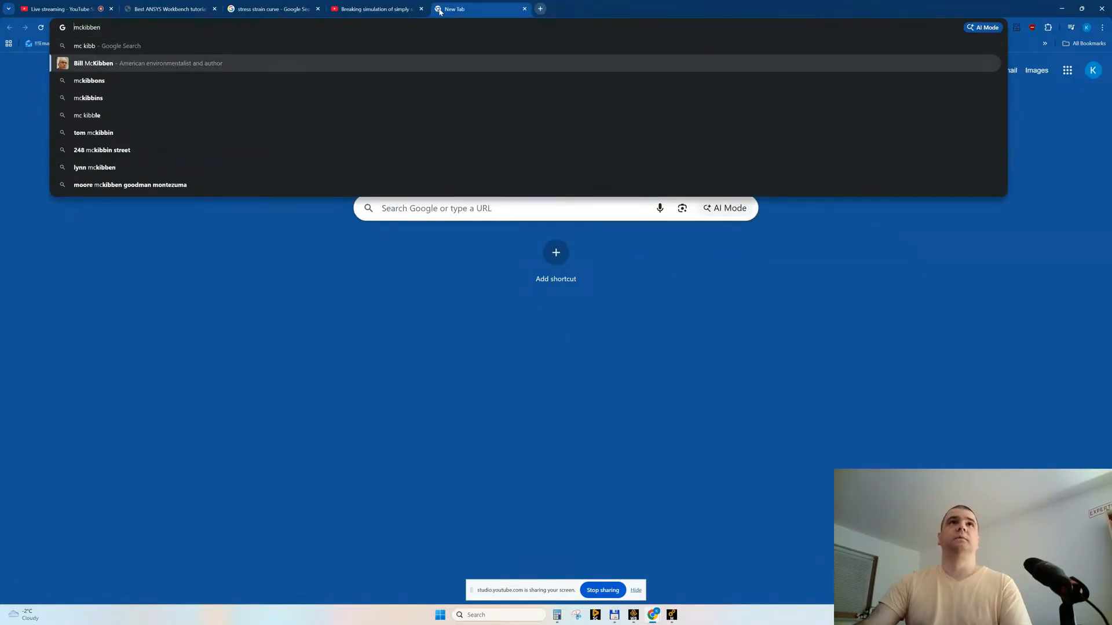
key("End")
type("actuator")
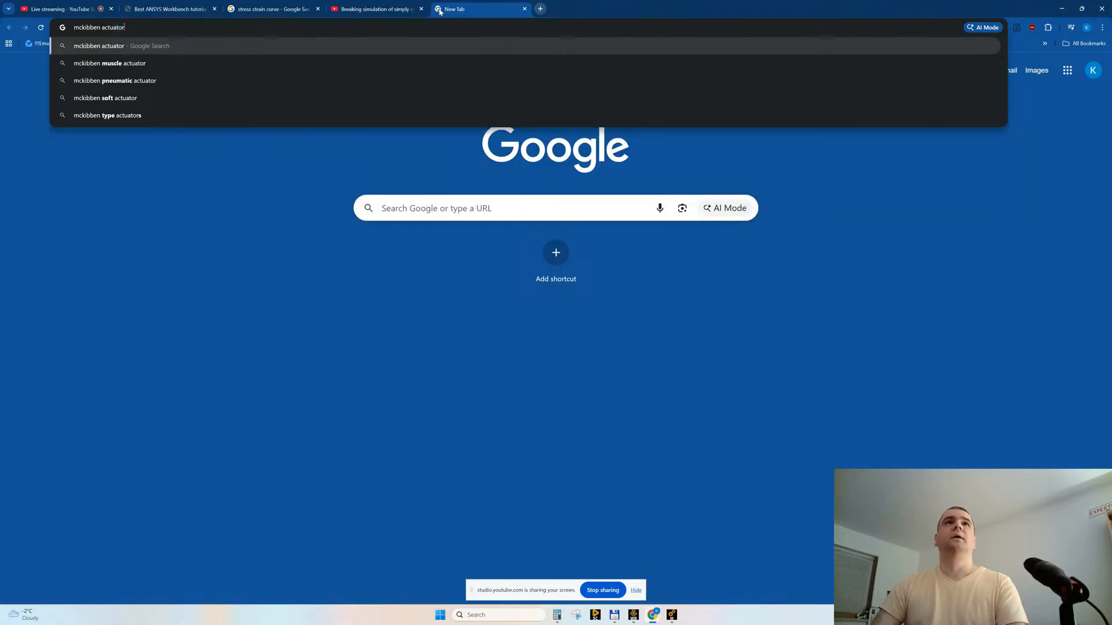
key("Down")
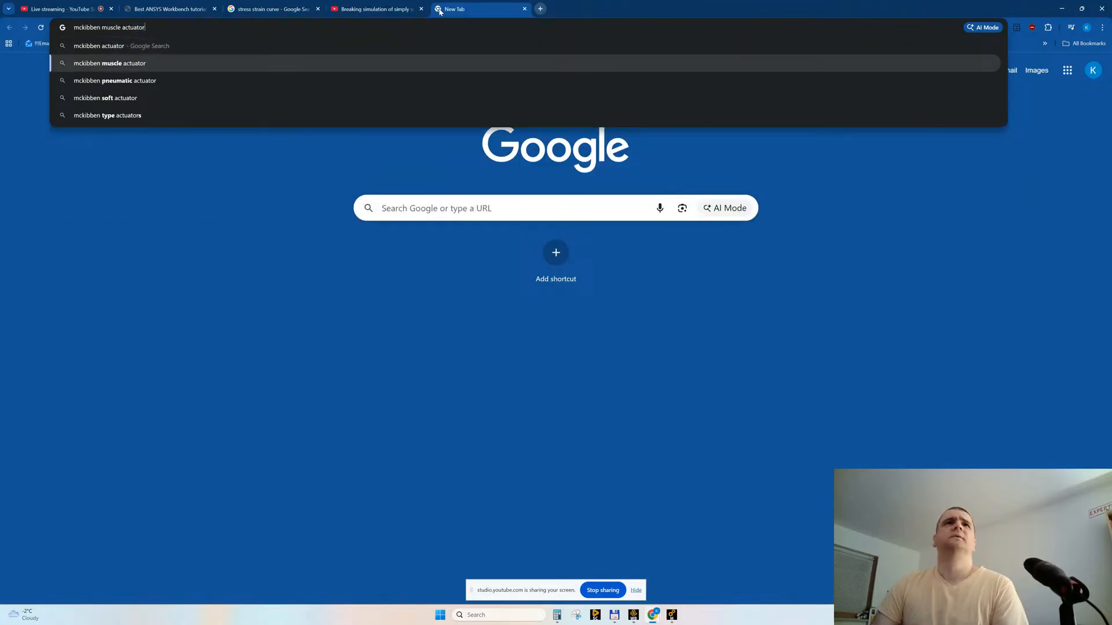
key("Return")
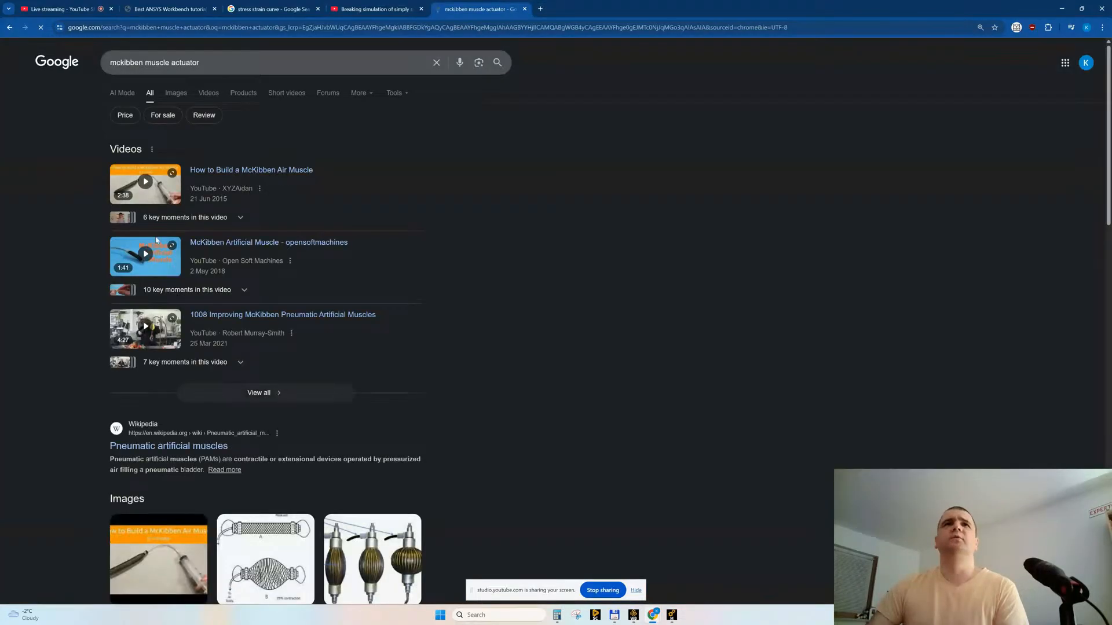
- Show the image results and preview the ResearchGate picture of the McKibben artificial muscle
left_click(176, 93)
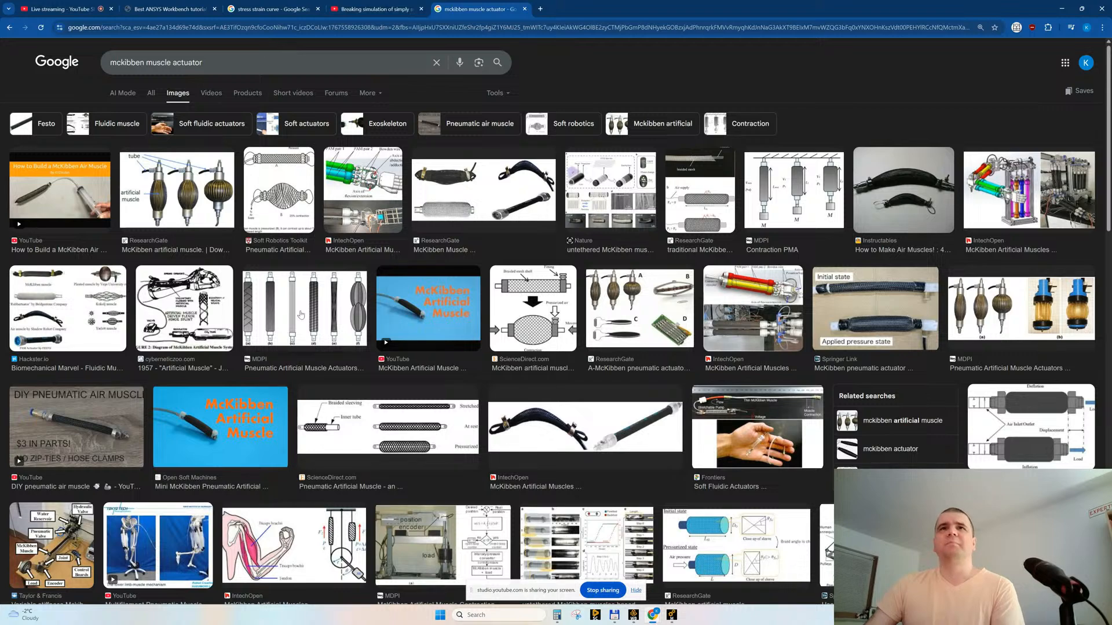
left_click(157, 194)
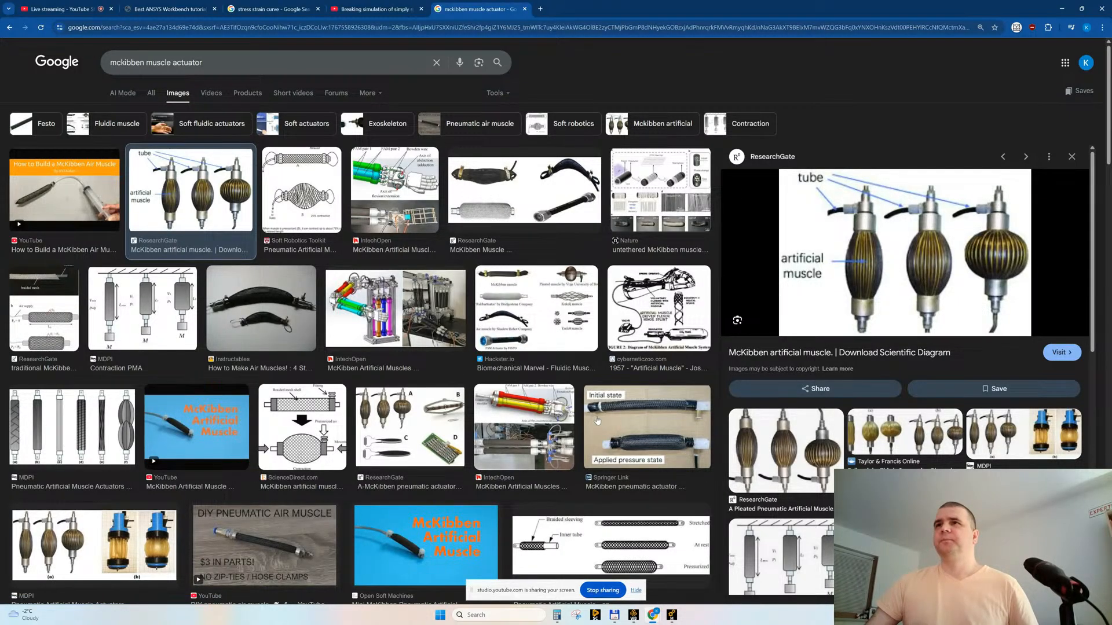
- Return to the live stream page and restore the browser to a smaller window placed beside the Mechanical model
left_click(57, 10)
left_click(1078, 9)
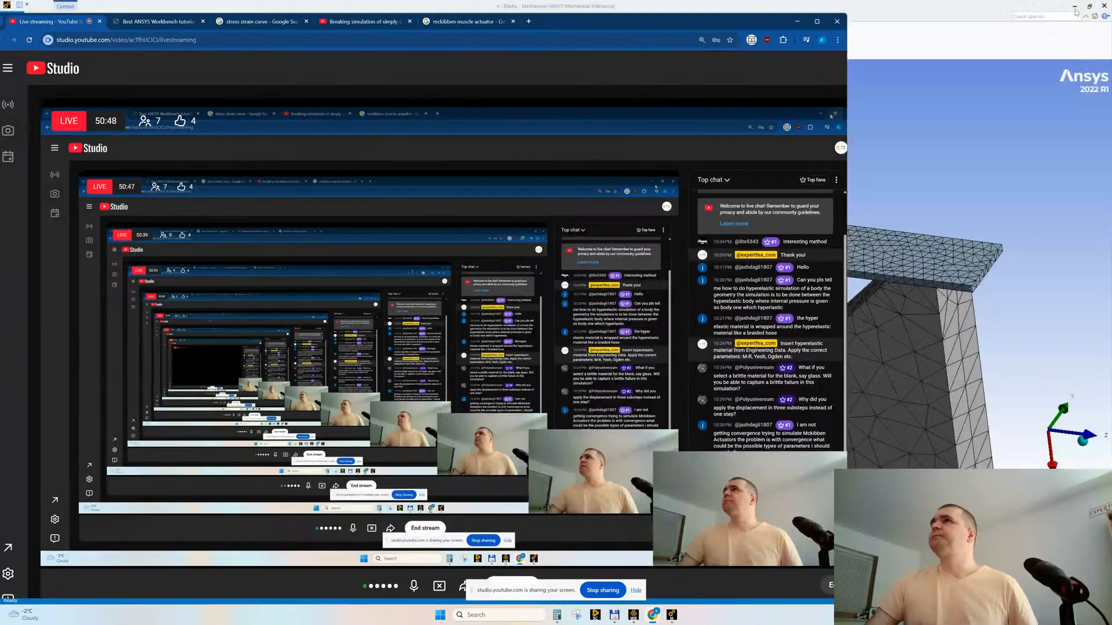
left_click_drag(618, 23, 551, 25)
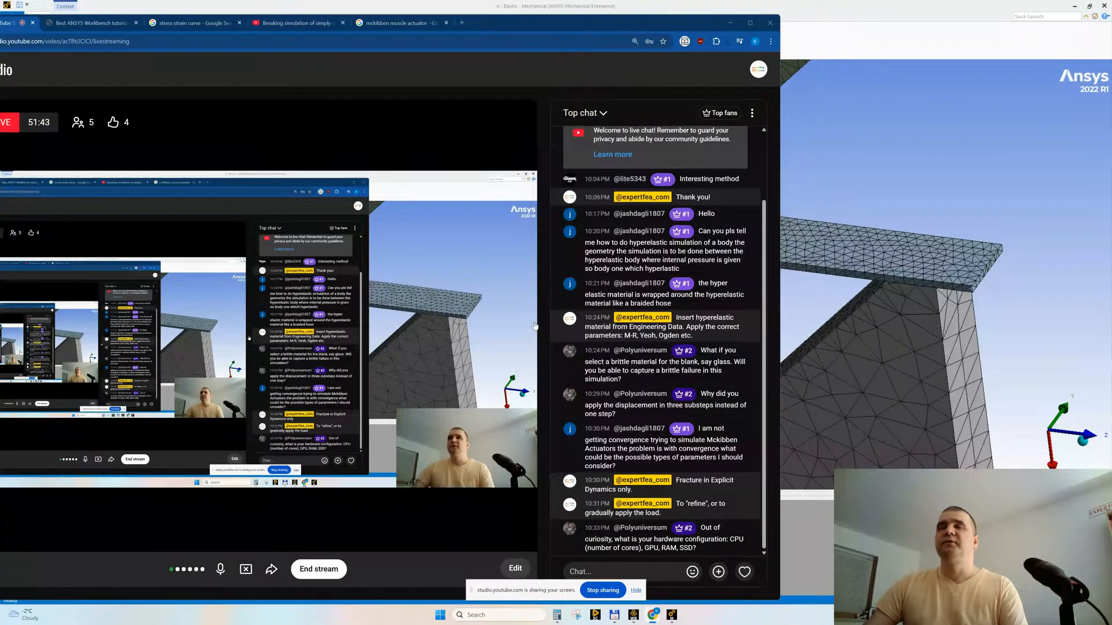
- Open Task Manager and examine the processor's performance details
key("ctrl+shift+Escape")
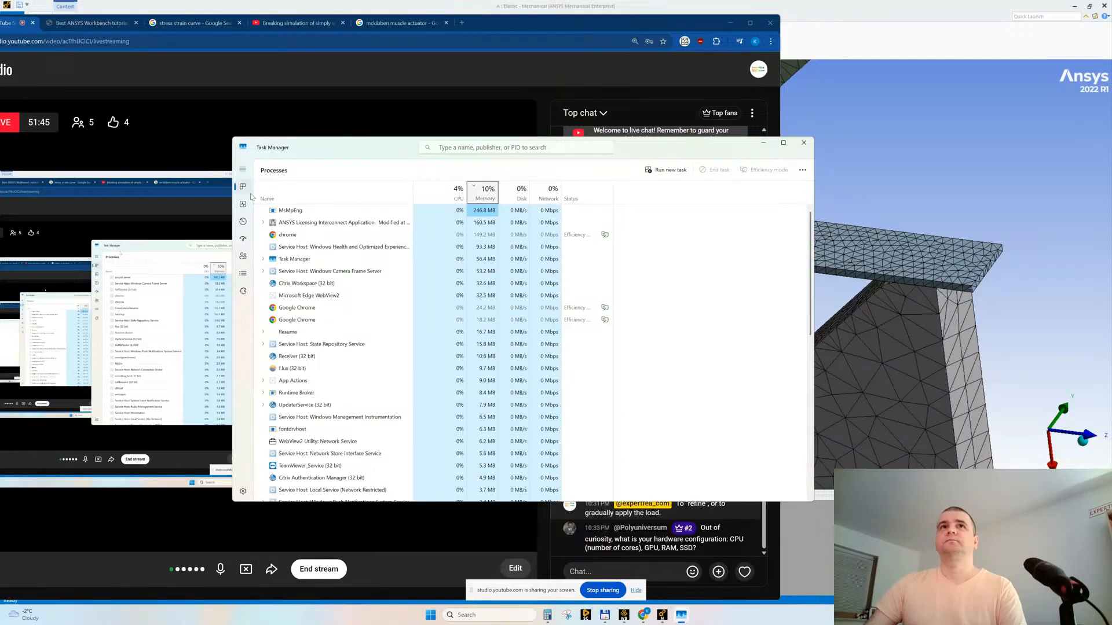
left_click(243, 205)
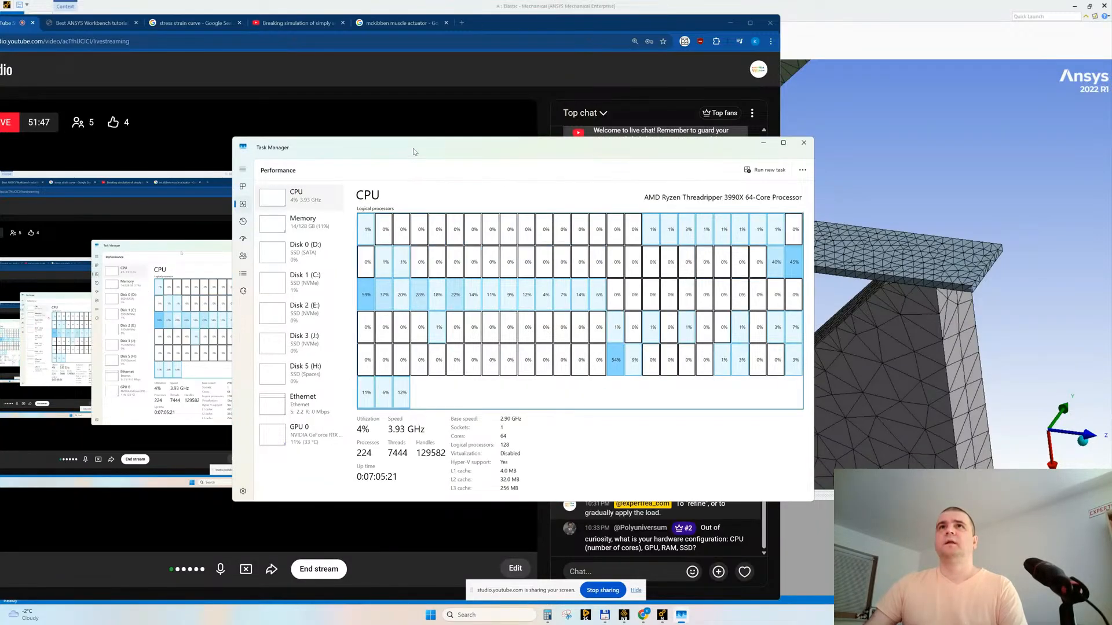
left_click_drag(412, 153, 359, 127)
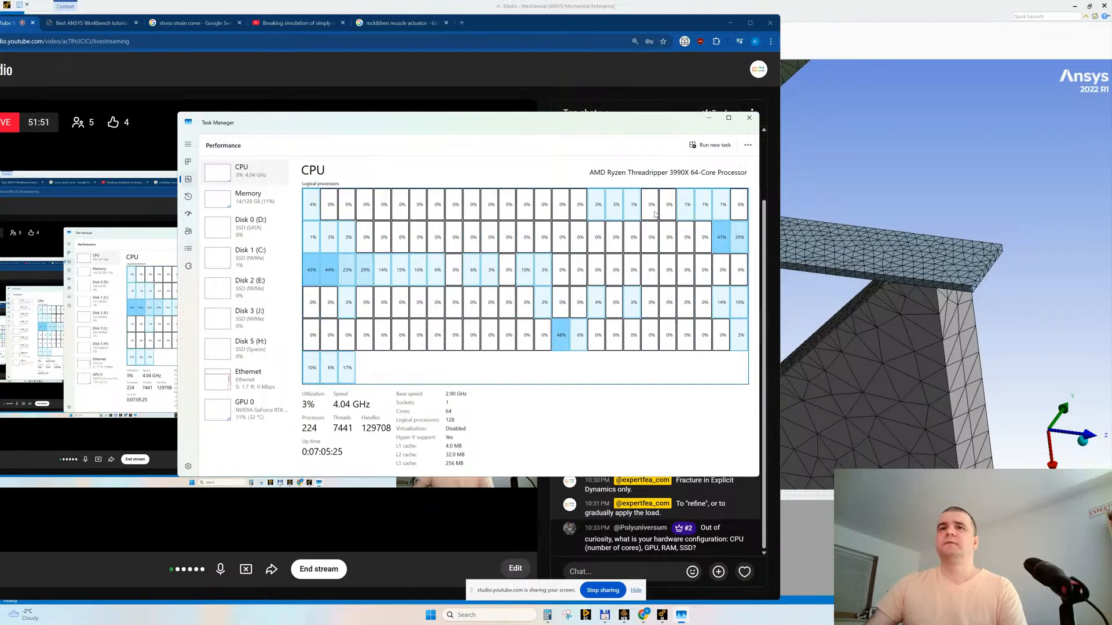
- Examine the performance details of the memory and of disks D:, C:, E:, J: and H:
left_click(223, 204)
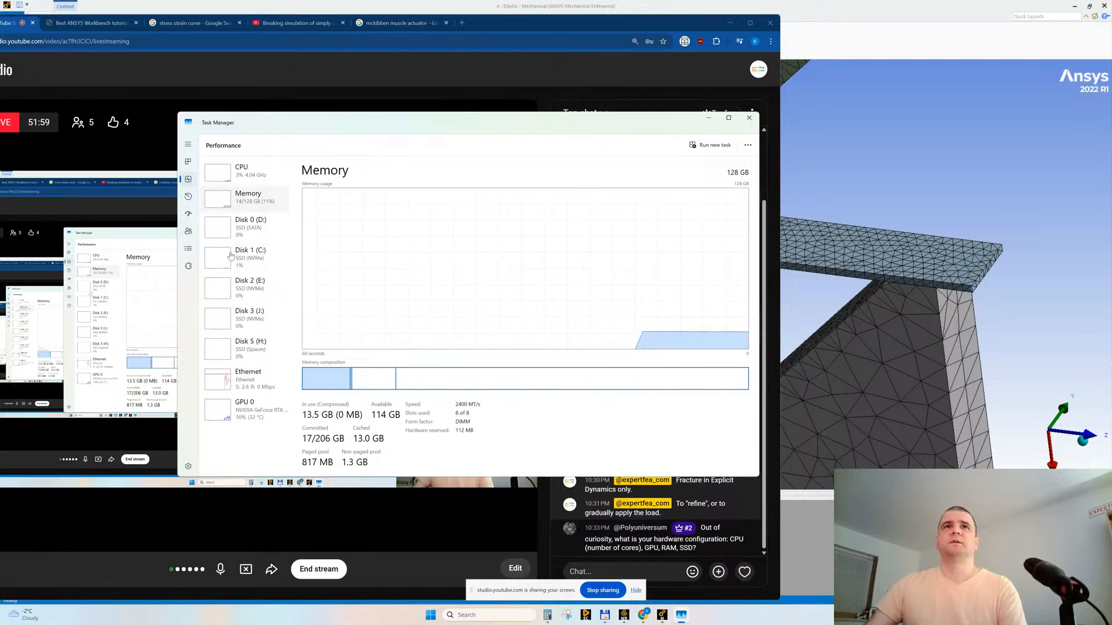
left_click(221, 230)
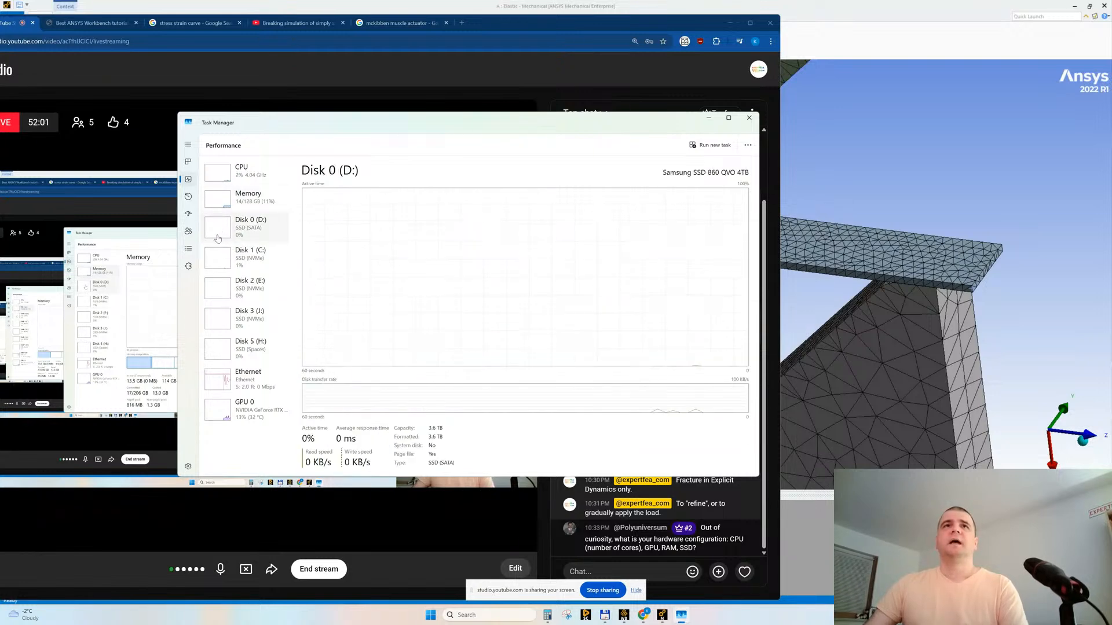
left_click(224, 258)
left_click(228, 288)
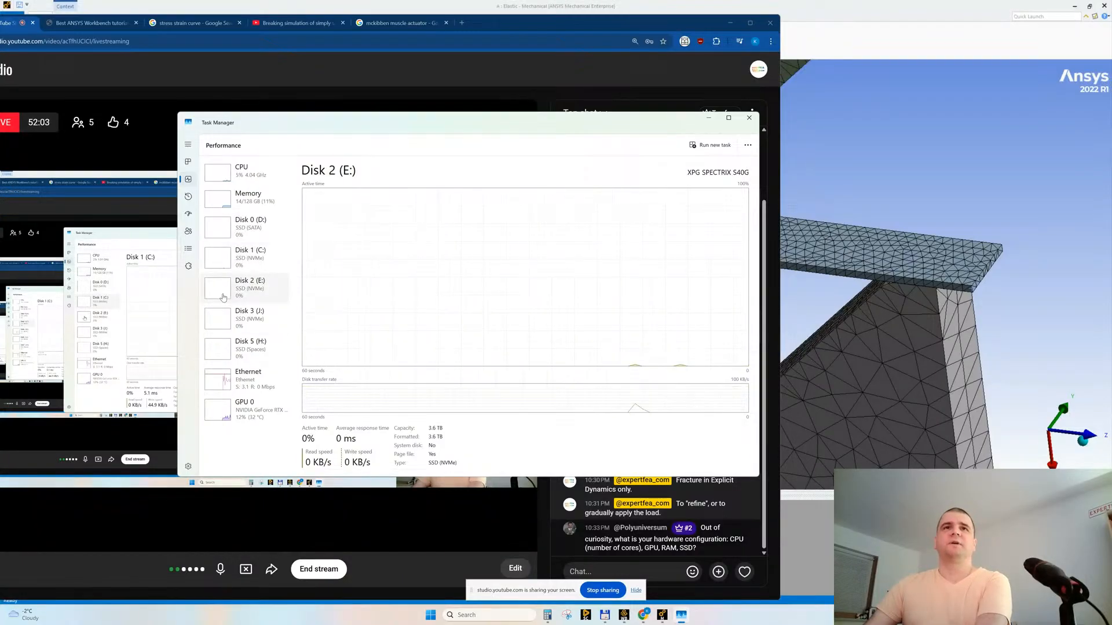
left_click(224, 322)
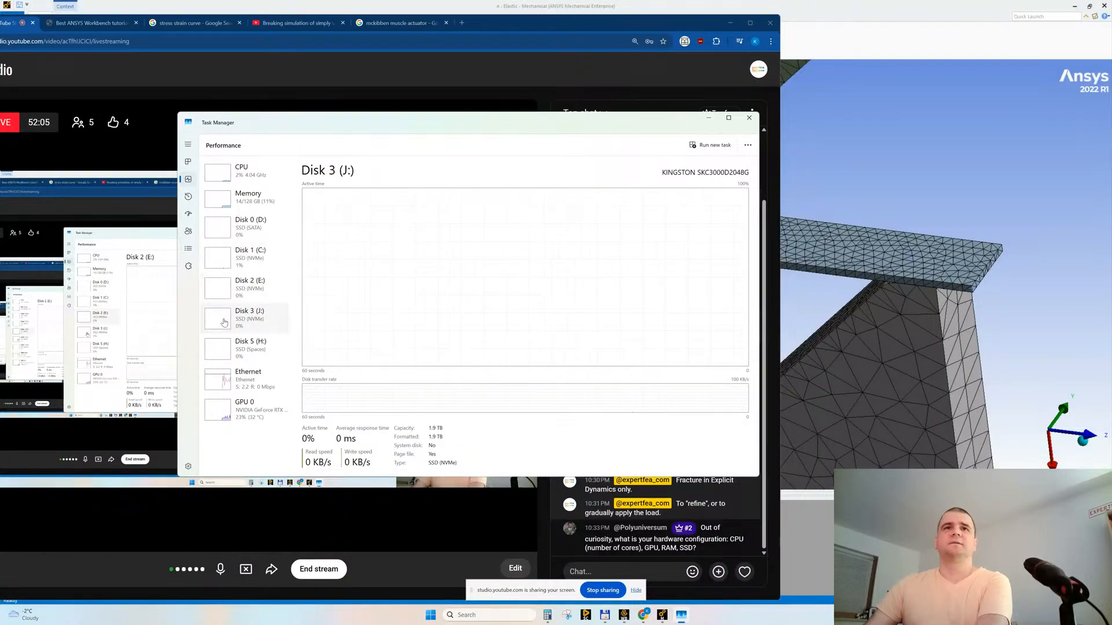
left_click(222, 354)
left_click(222, 322)
left_click(227, 291)
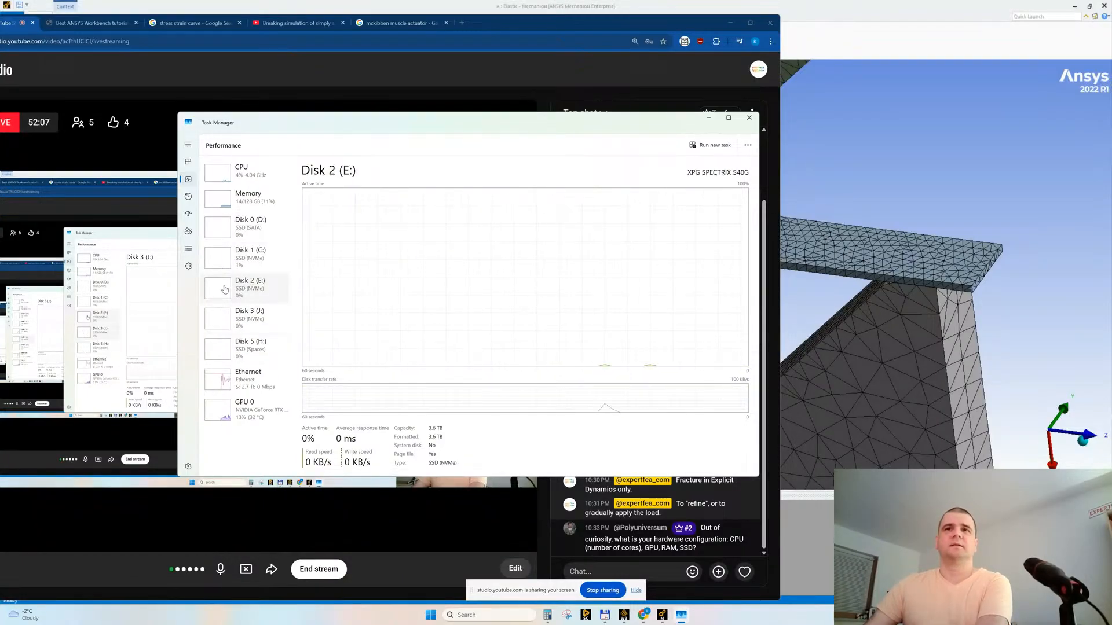
left_click(223, 262)
left_click(224, 287)
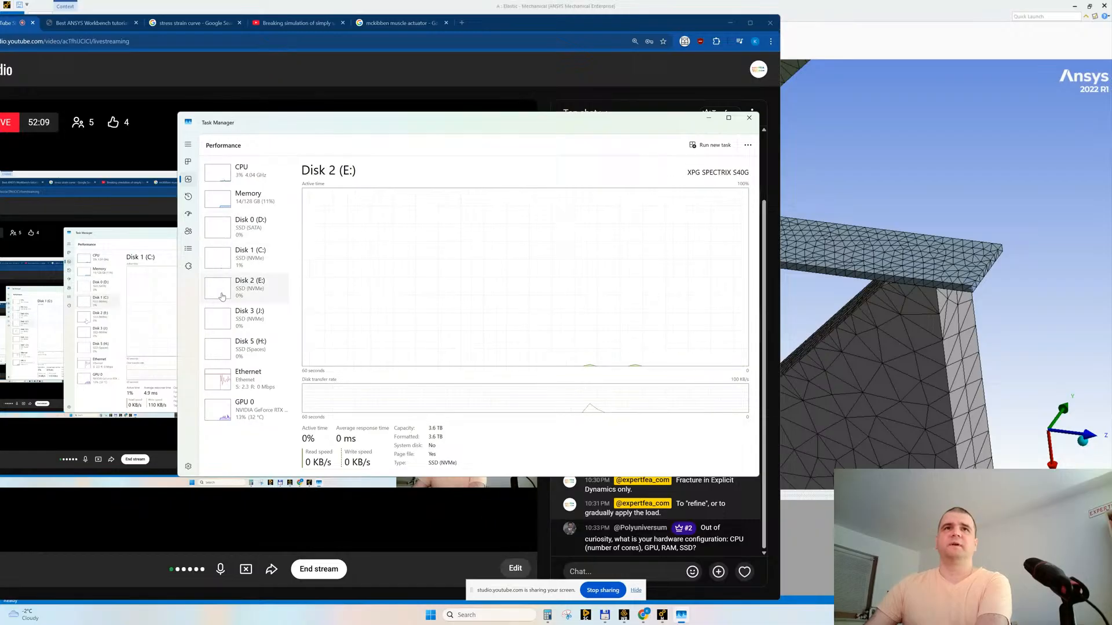
left_click(223, 319)
left_click(220, 353)
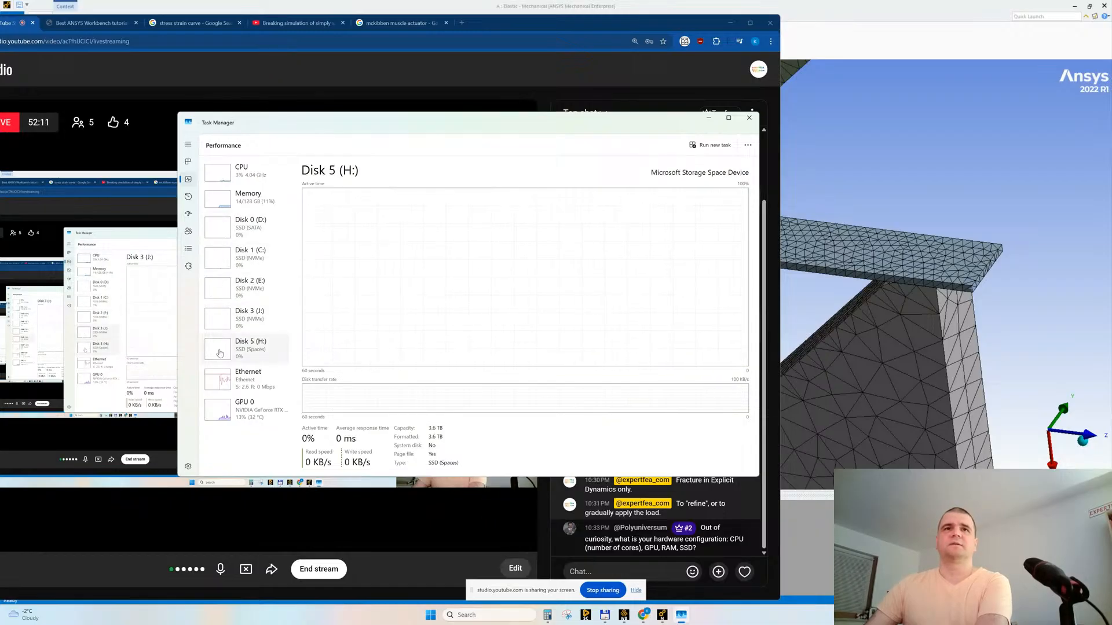
left_click(218, 320)
left_click(221, 292)
left_click(222, 261)
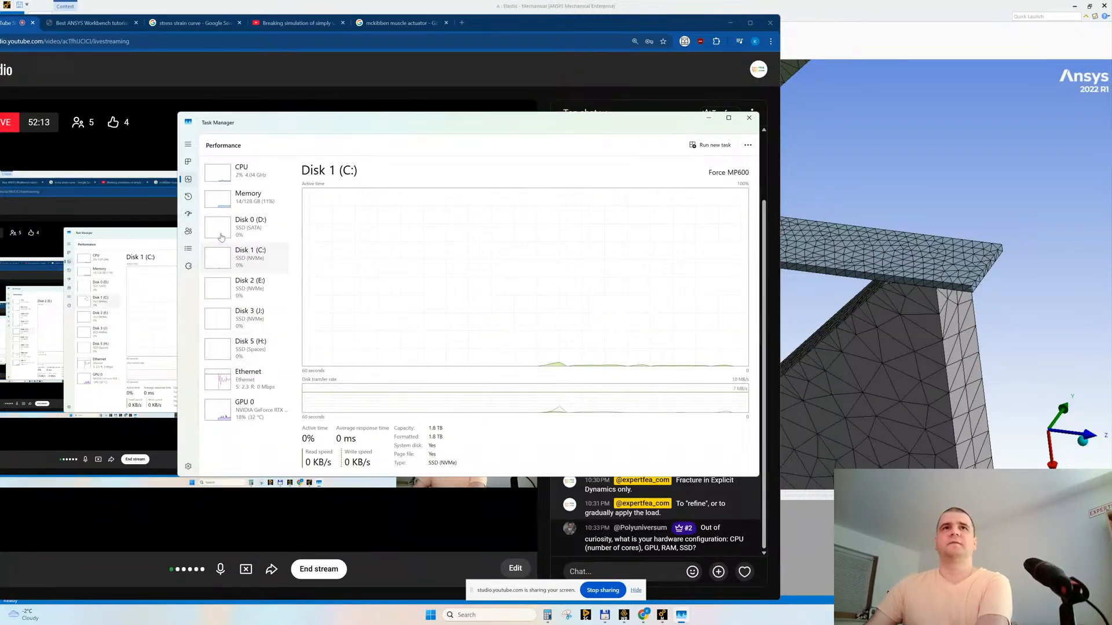
left_click(220, 235)
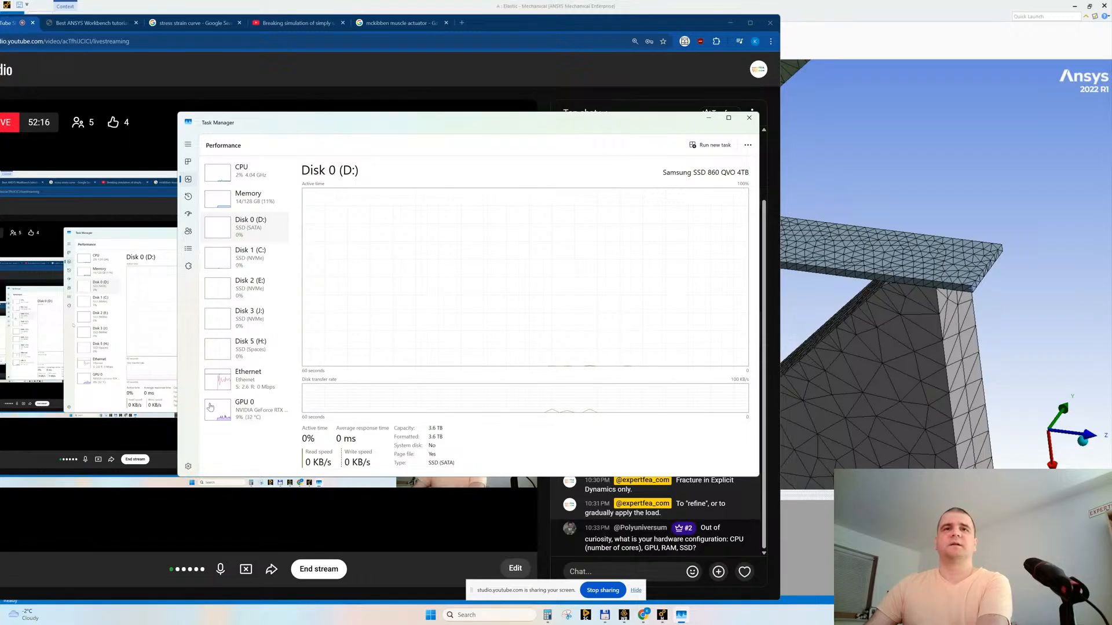
- Check the performance details of GPU 0 and the CPU, and close Task Manager
left_click(246, 414)
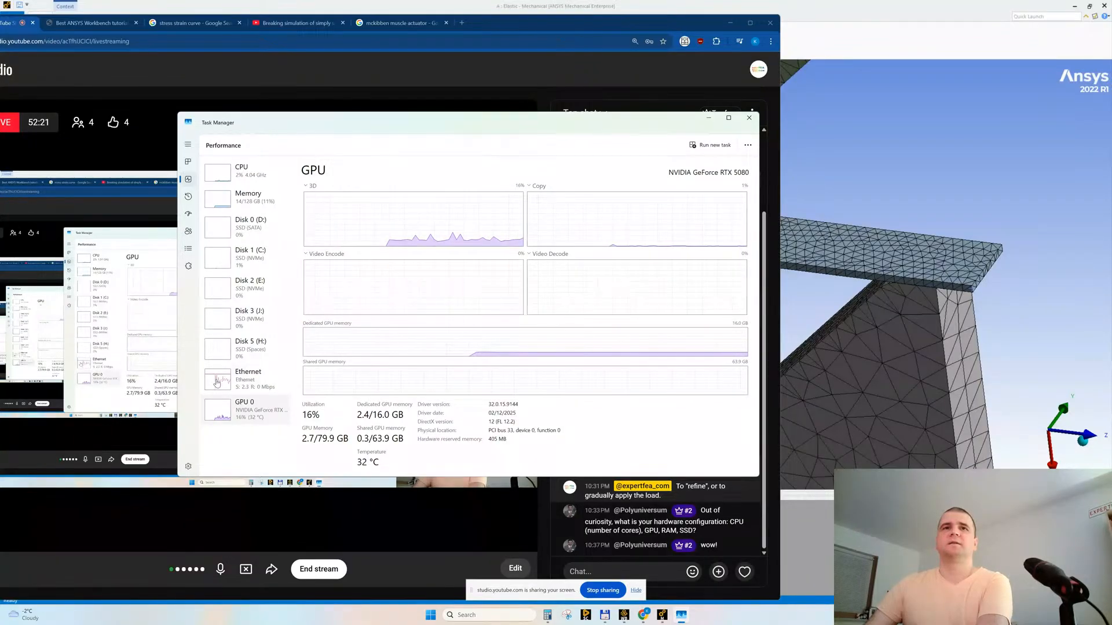
left_click(235, 171)
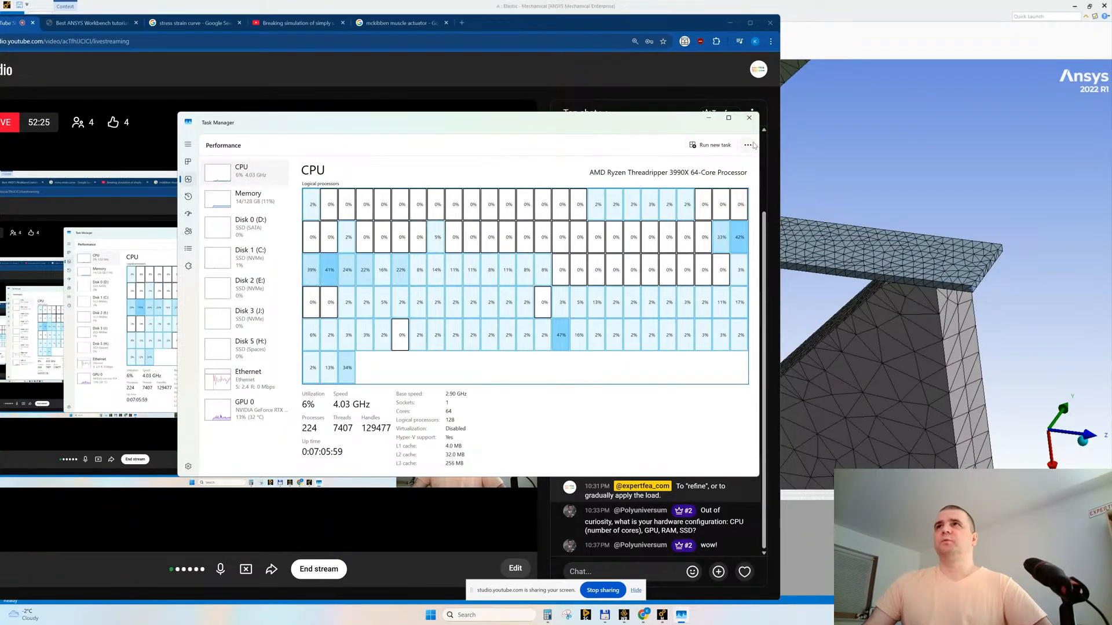
left_click(748, 118)
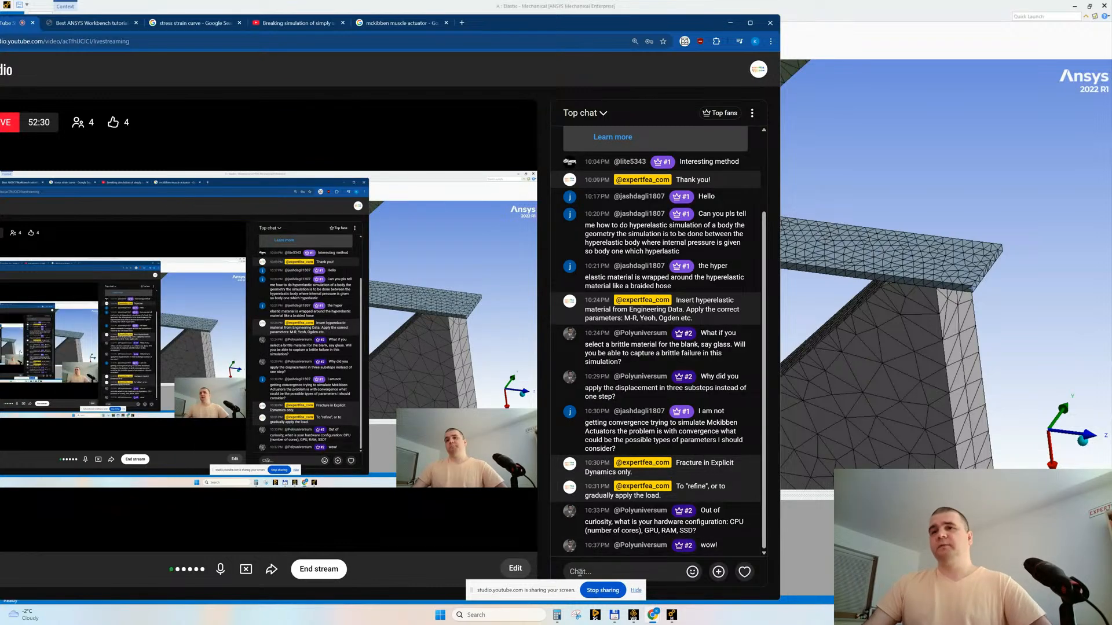
- Move the browser window slightly up and post "<3" in the live chat
left_click_drag(556, 22, 558, 12)
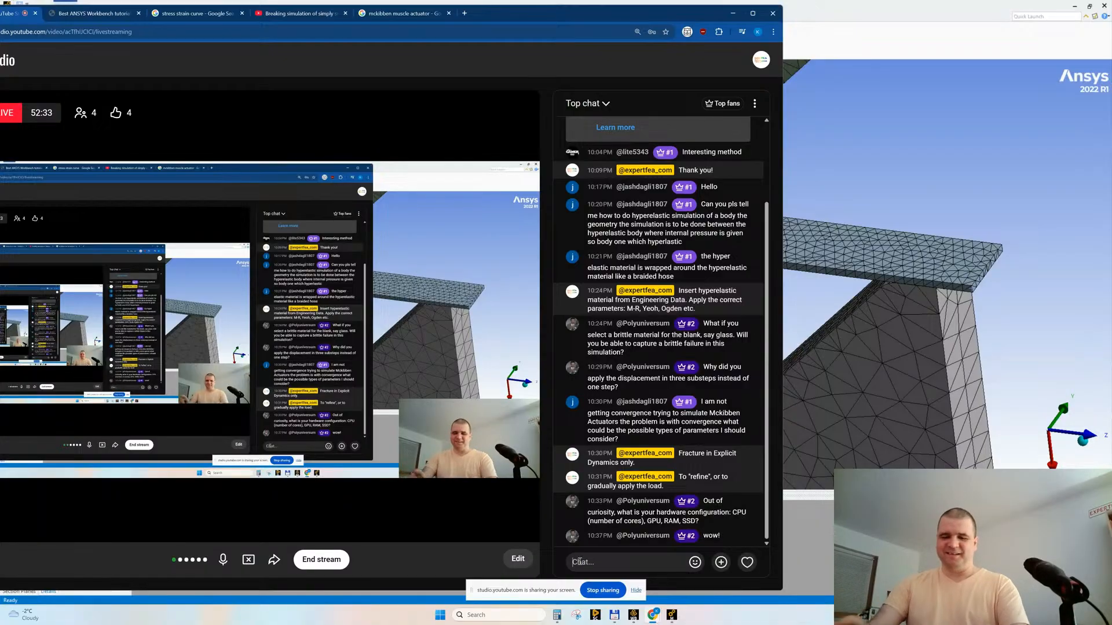
type("<3")
key("Return")
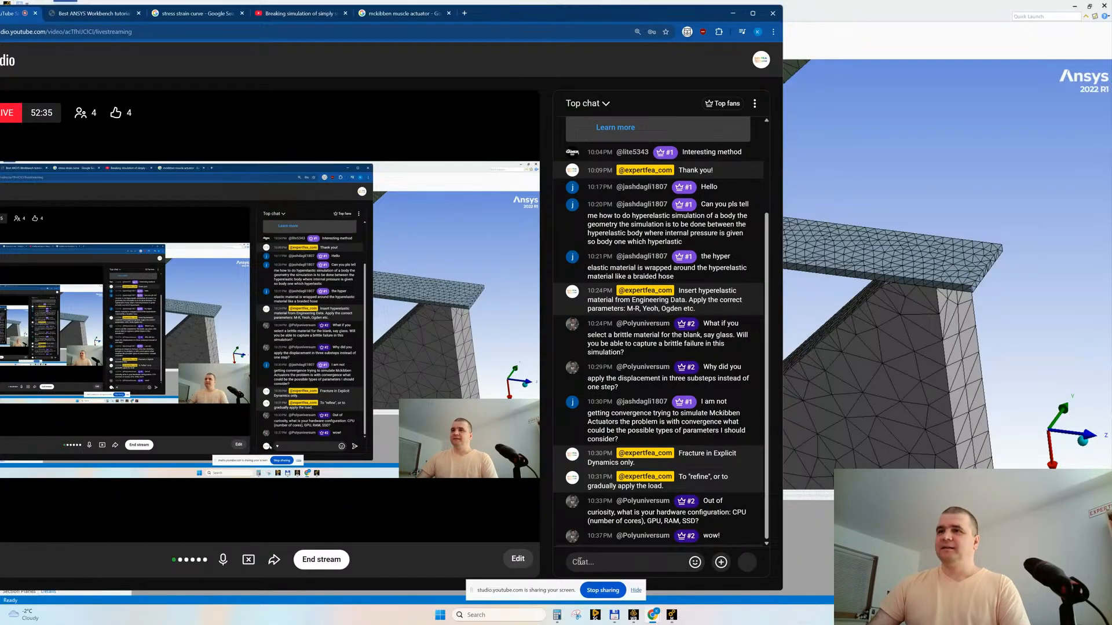
- Return to Ansys Mechanical, clear all generated data of Solution (A6) including restart points, and solve the analysis again
left_click(732, 13)
left_click(69, 174)
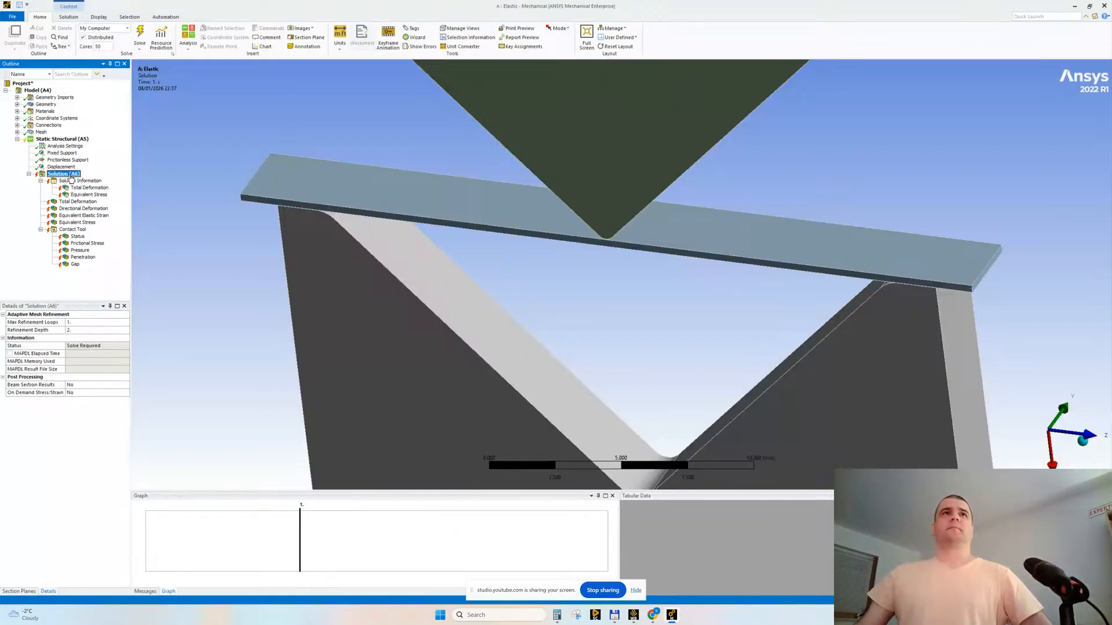
right_click(70, 176)
left_click(107, 212)
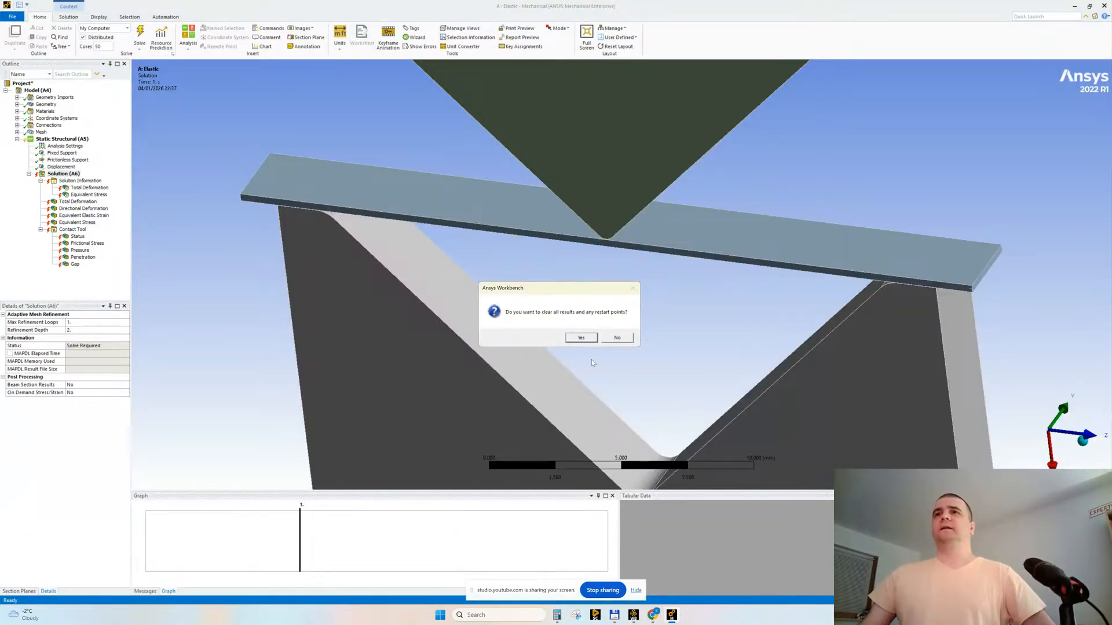
left_click(579, 339)
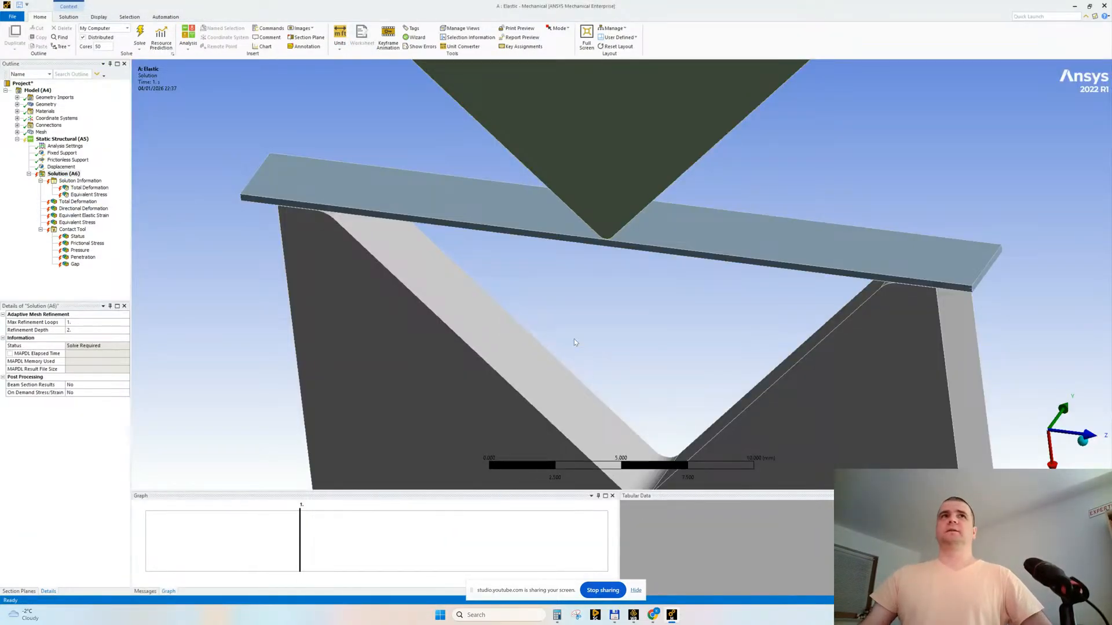
left_click(140, 34)
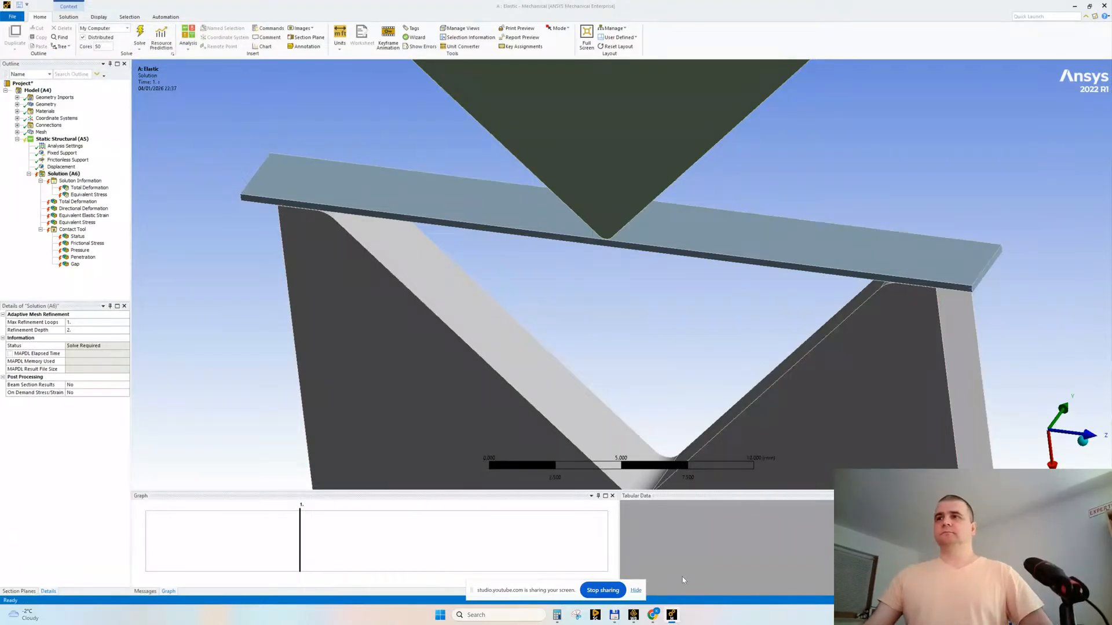
- Clear the generated data of Solution (A6) once more, confirm the removal, and restart the solve
right_click(52, 174)
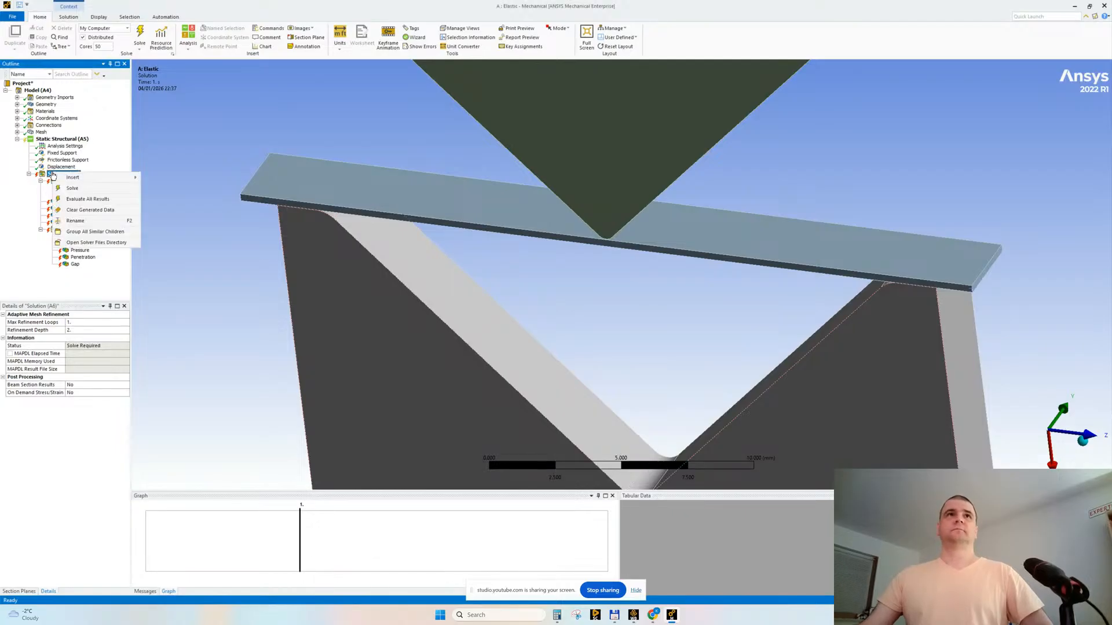
left_click(87, 211)
left_click(580, 338)
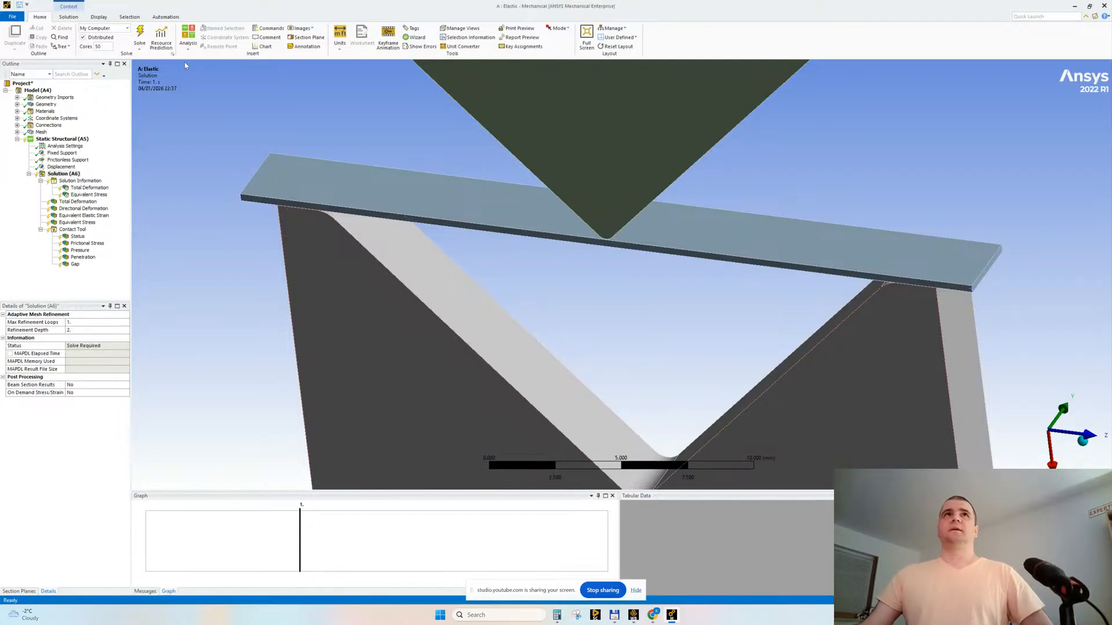
left_click(141, 34)
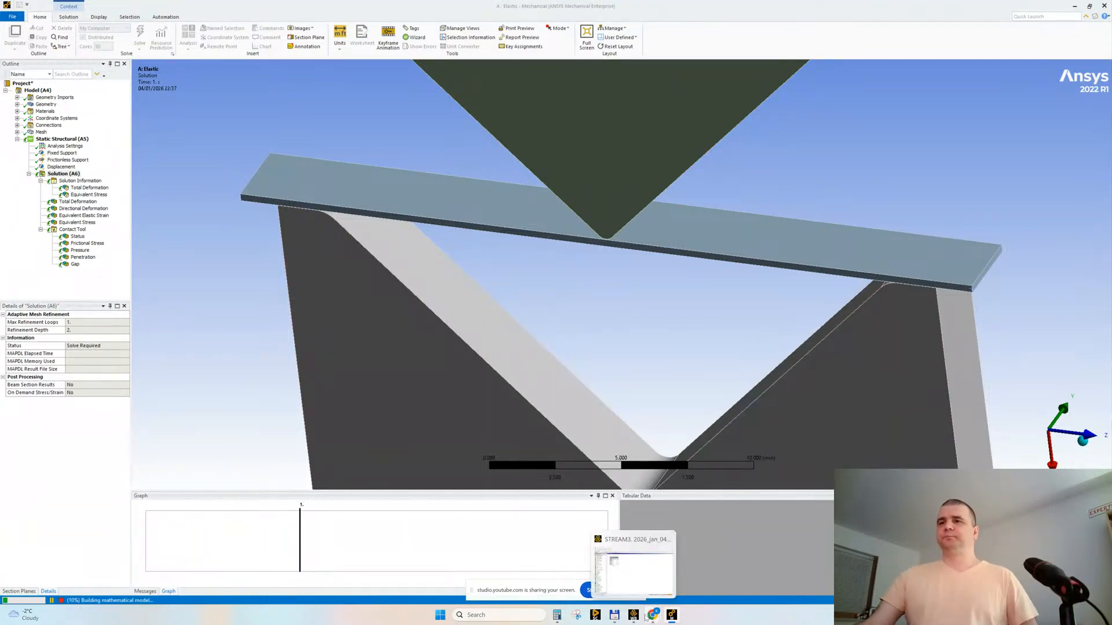
- Switch to the browser to check the live chat, and search Google for "nvme ssd" in a new tab
mouse_move(652, 614)
left_click(605, 575)
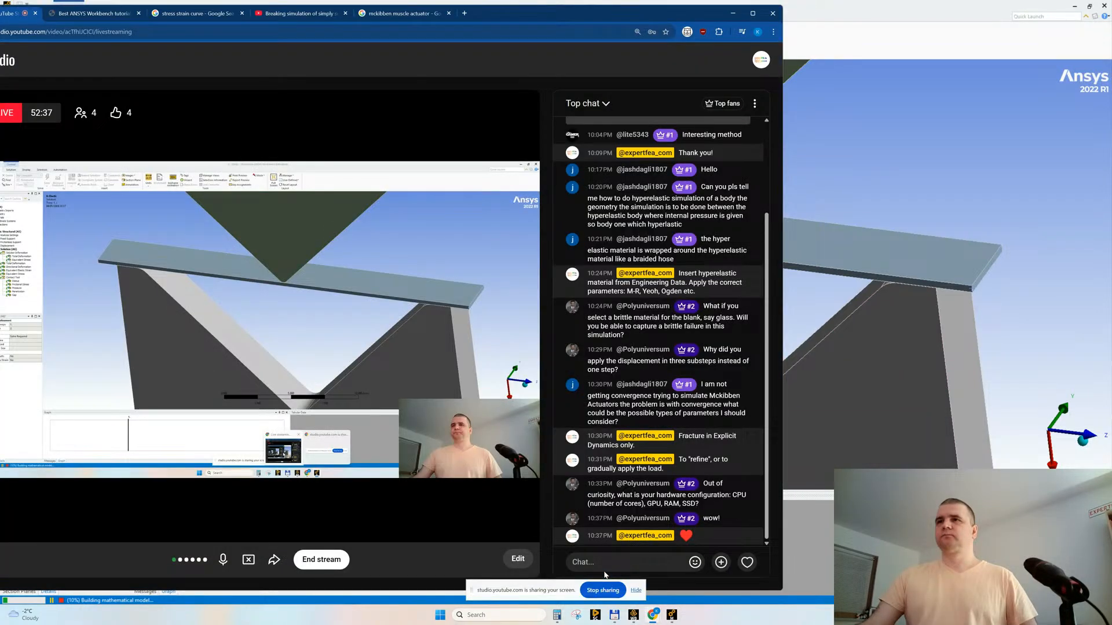
left_click_drag(540, 16, 319, 22)
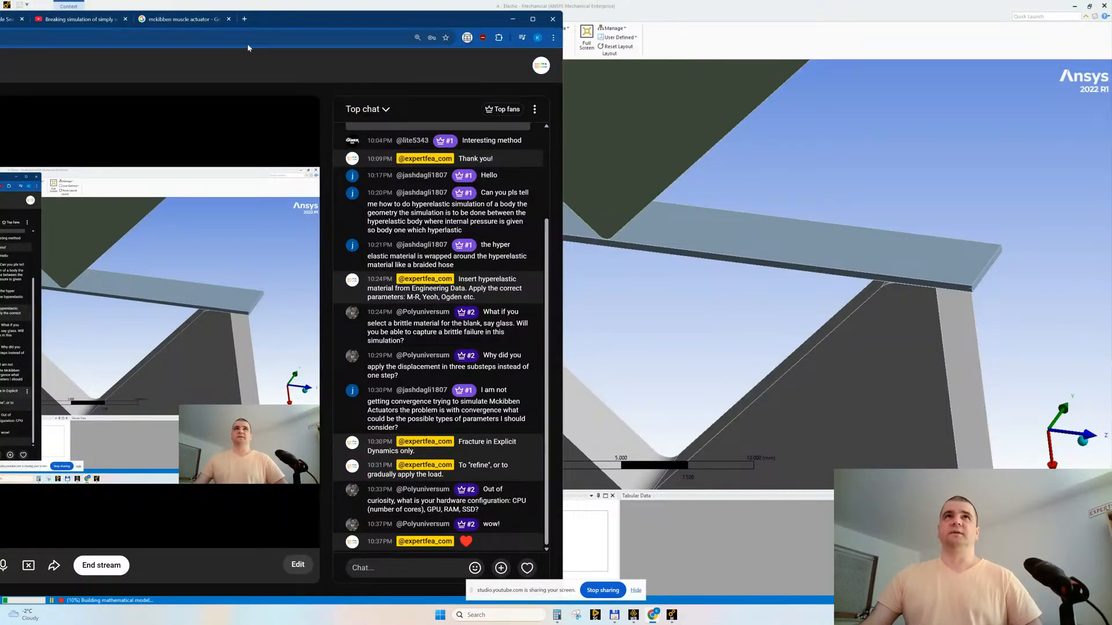
key("ctrl+t")
type("nvm")
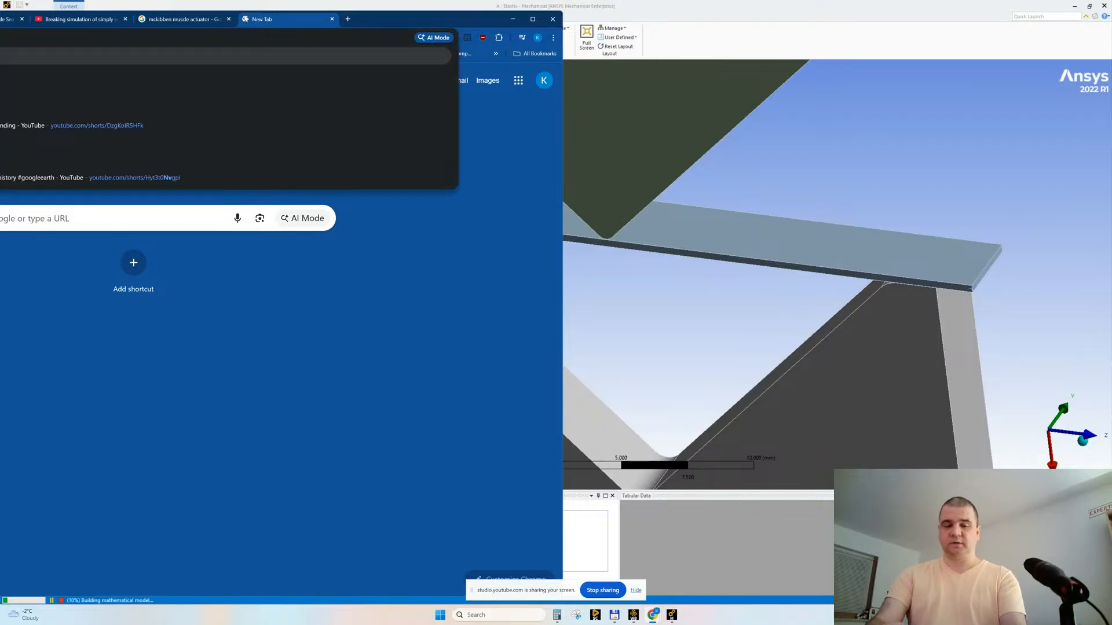
type("d")
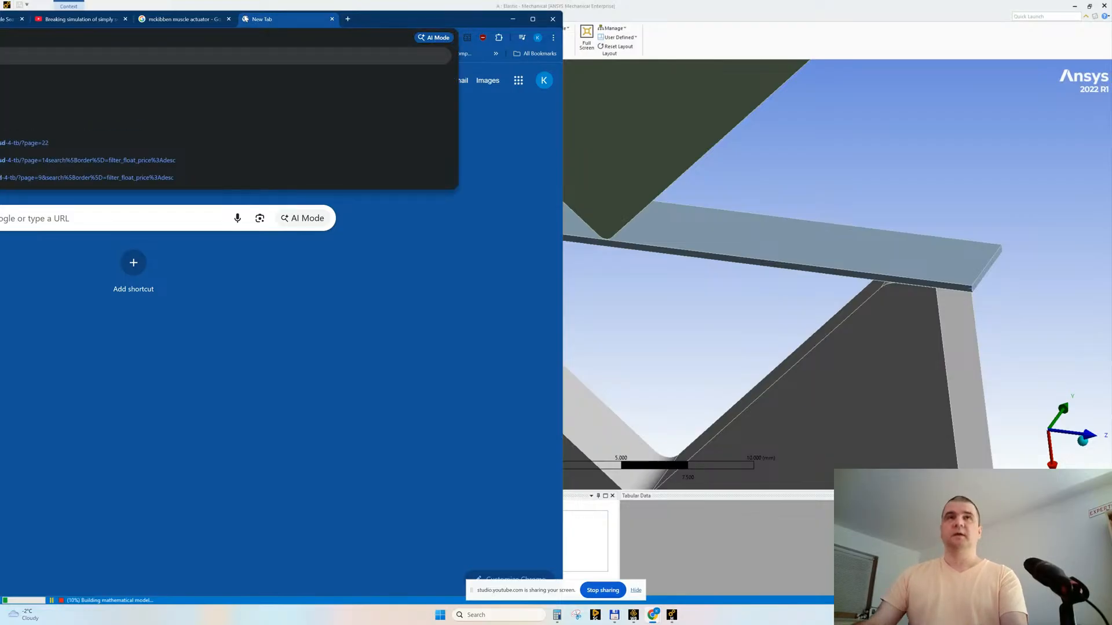
left_click_drag(464, 13, 766, 13)
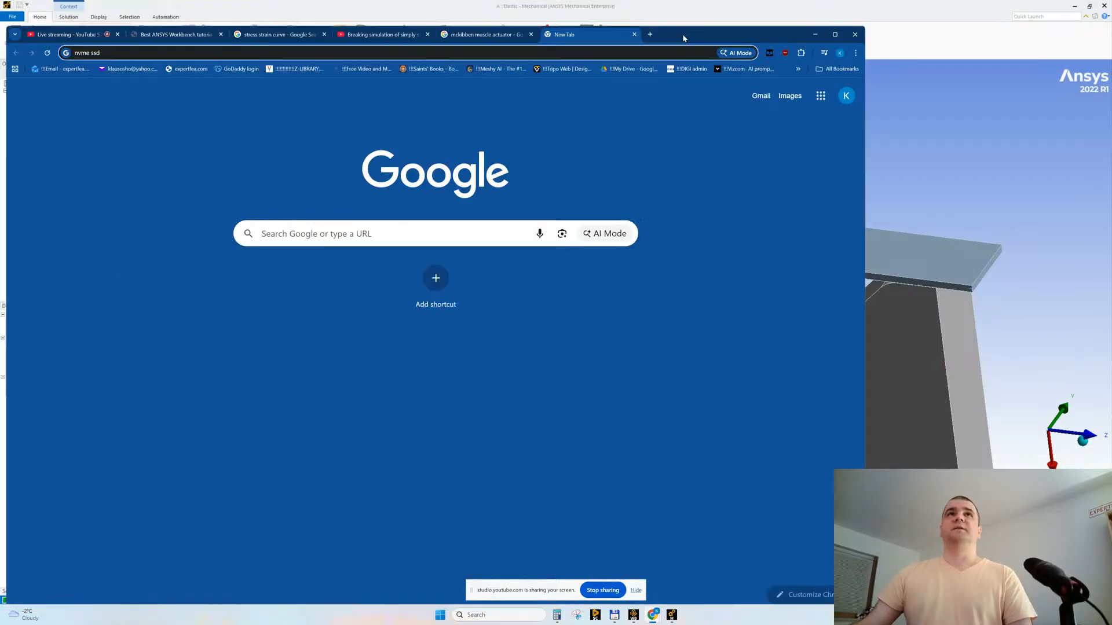
key("Return")
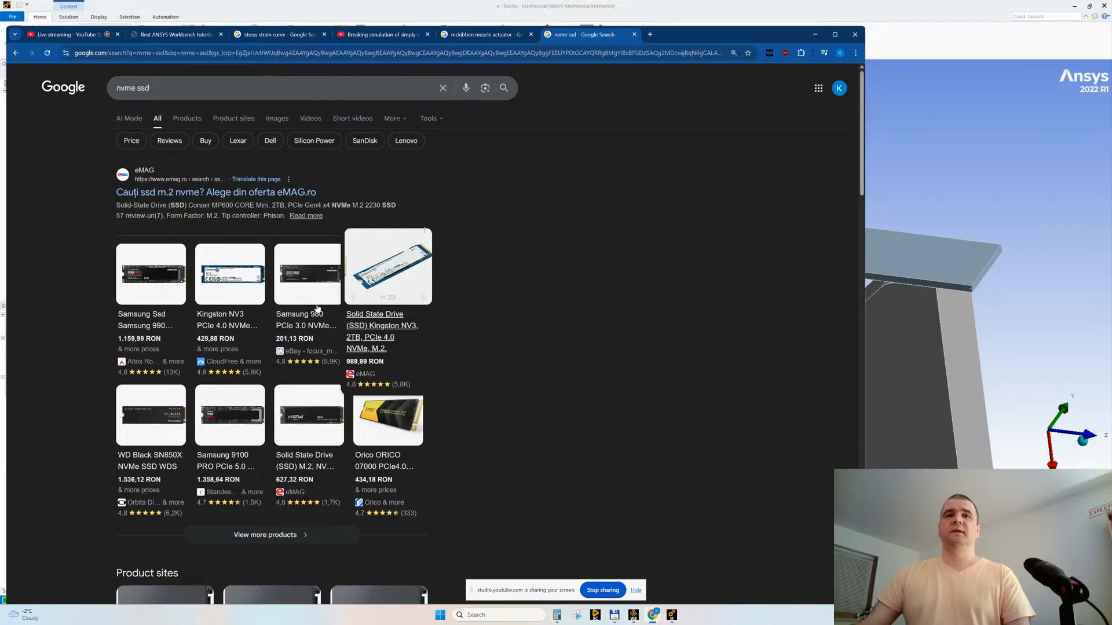
- Open the Standesk offer for the Samsung 9100 PRO PCIe 5.0 SSD and examine its Key Features list
left_click(215, 466)
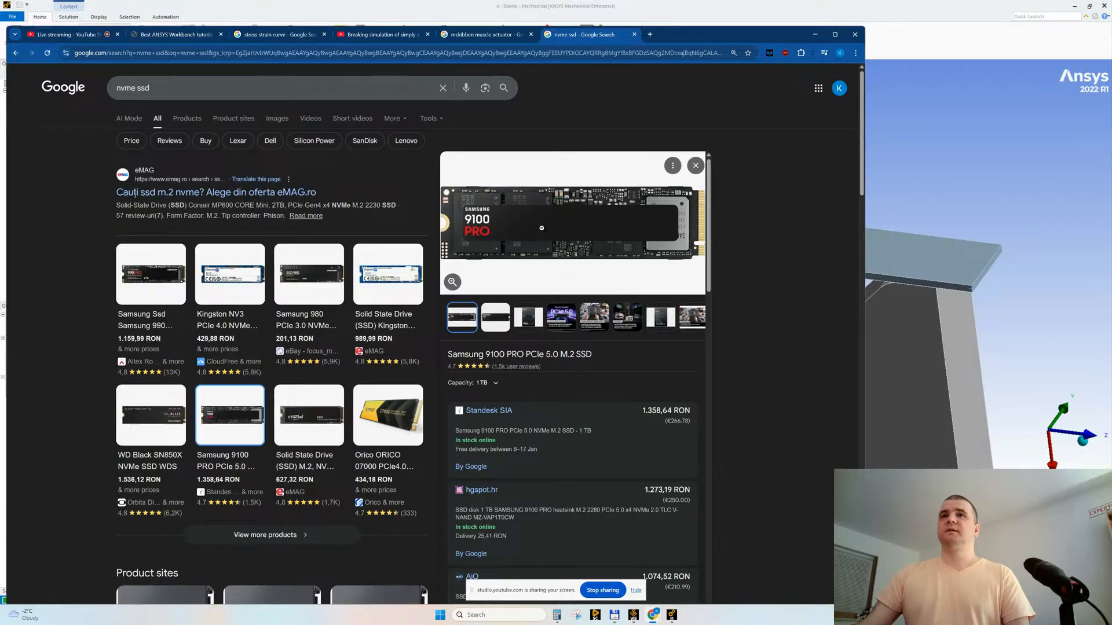
left_click(472, 414)
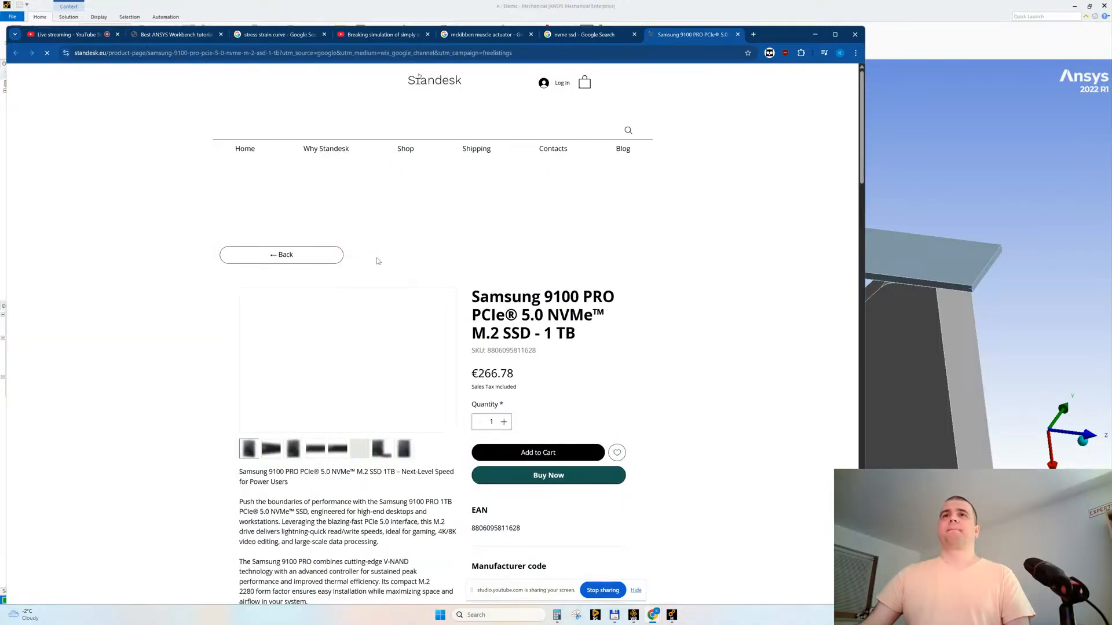
scroll(377, 247, "down", 4)
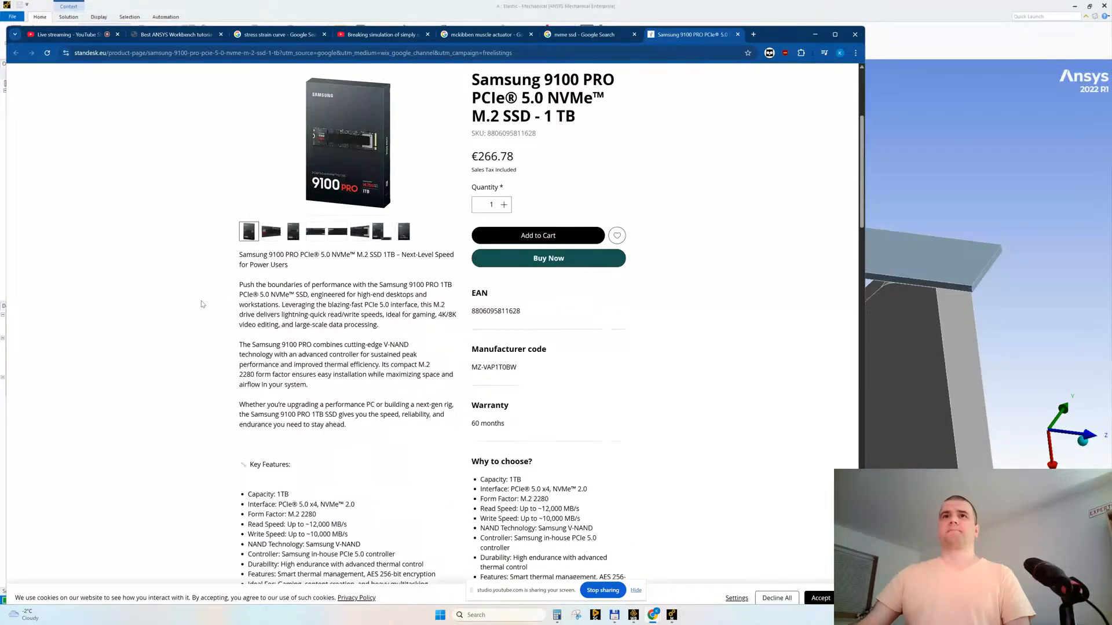
scroll(202, 304, "down", 4)
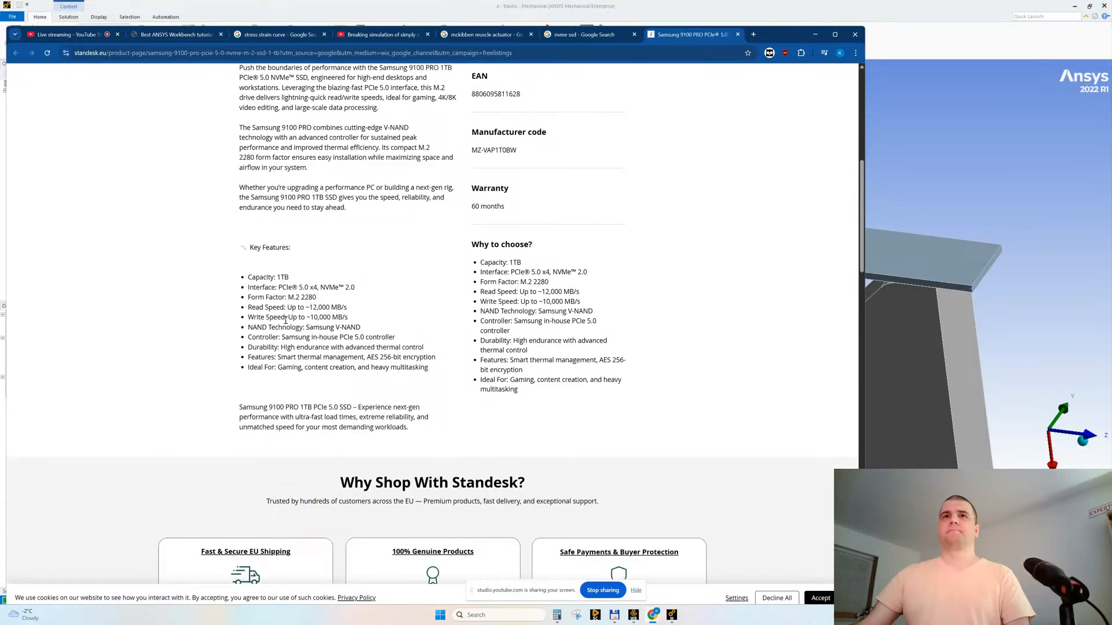
left_click_drag(309, 309, 348, 310)
left_click(359, 308)
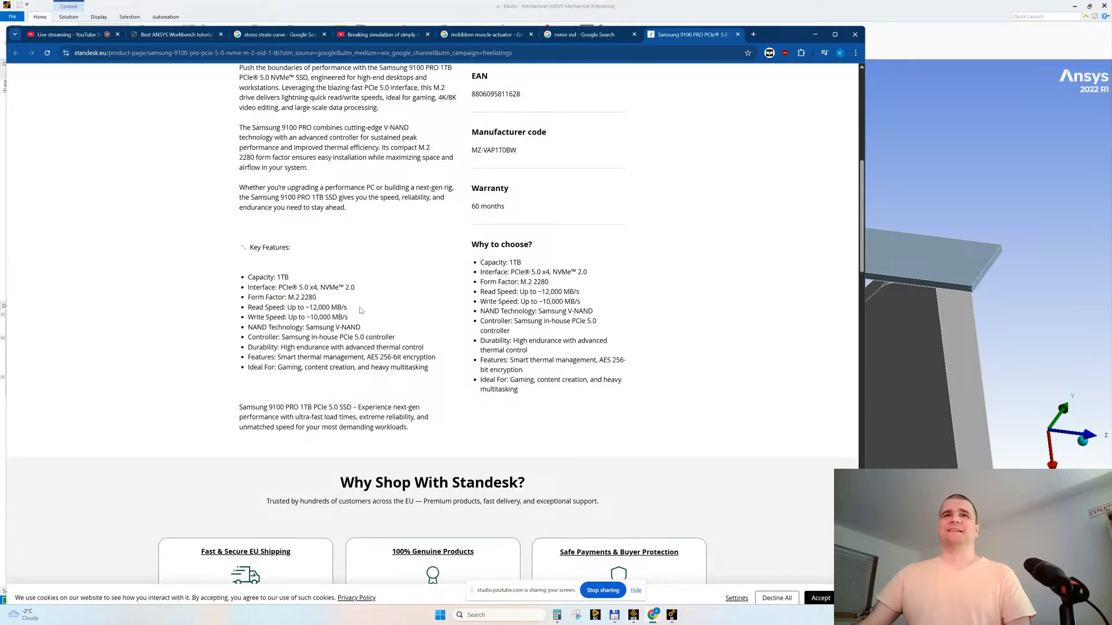
scroll(348, 357, "up", 1)
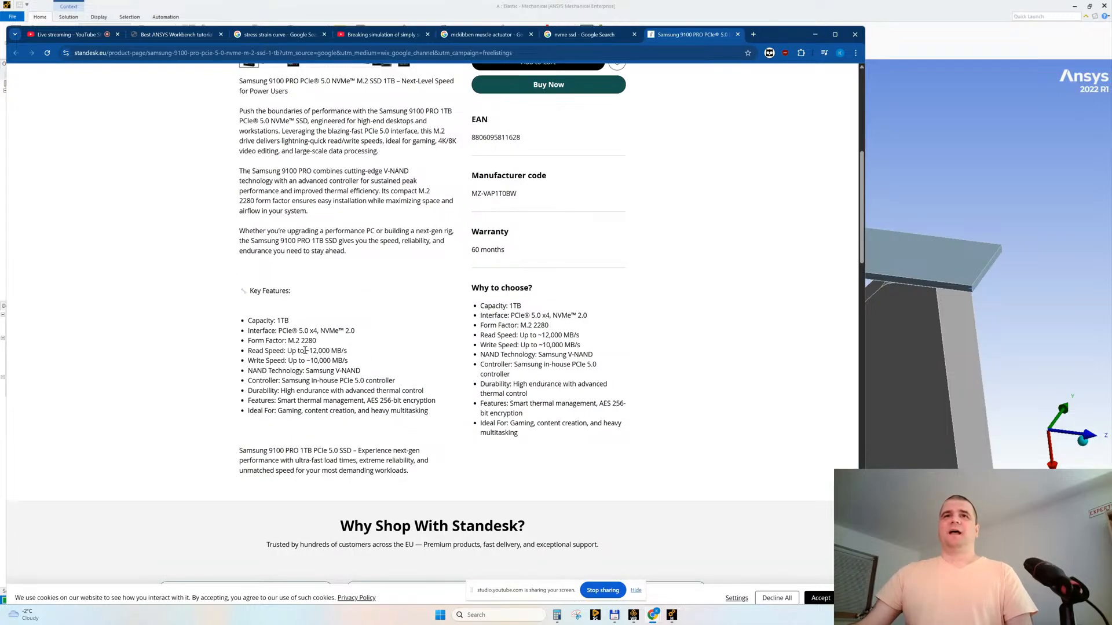
- Highlight the read speed and write speed values in the SSD's Key Features for the viewers
left_click_drag(305, 350, 348, 351)
left_click(406, 371)
left_click(379, 359)
left_click(337, 346)
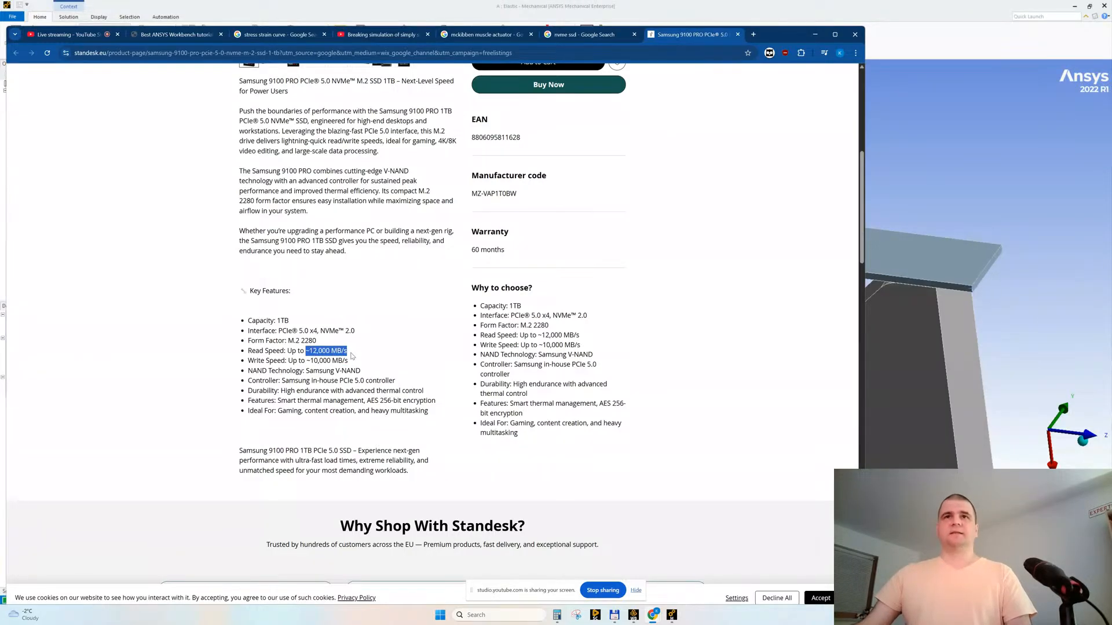
left_click(354, 367)
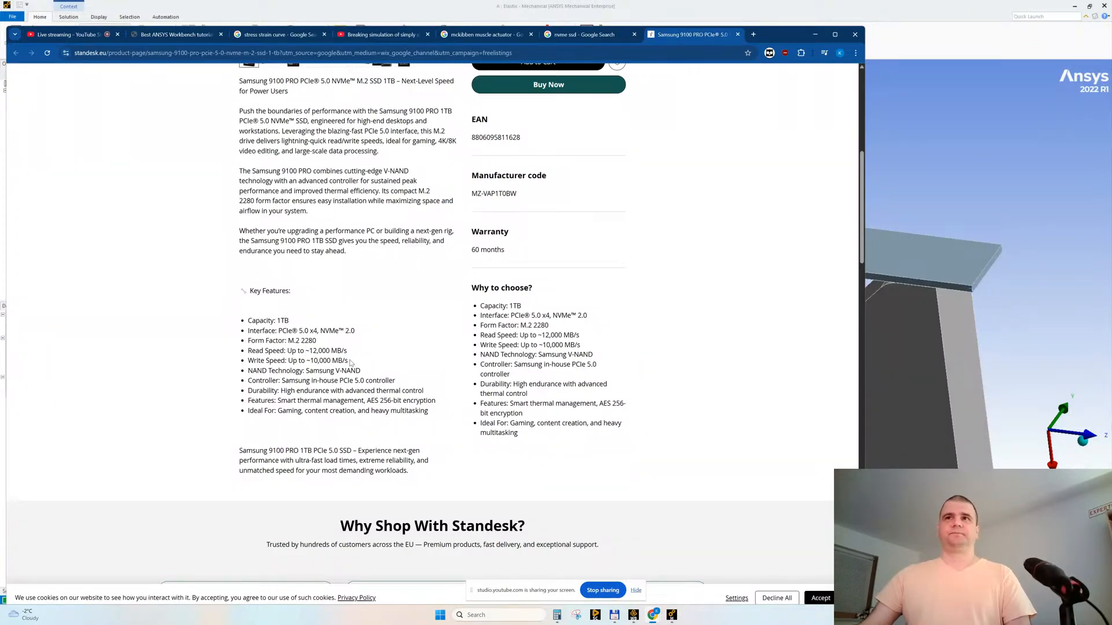
left_click_drag(305, 351, 354, 360)
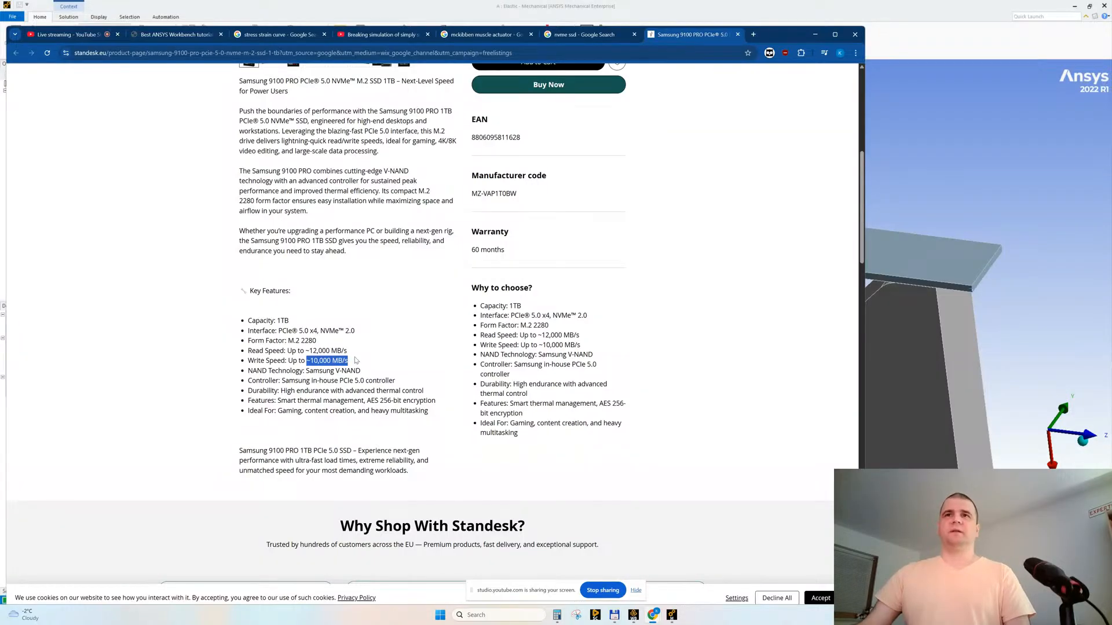
left_click(359, 354)
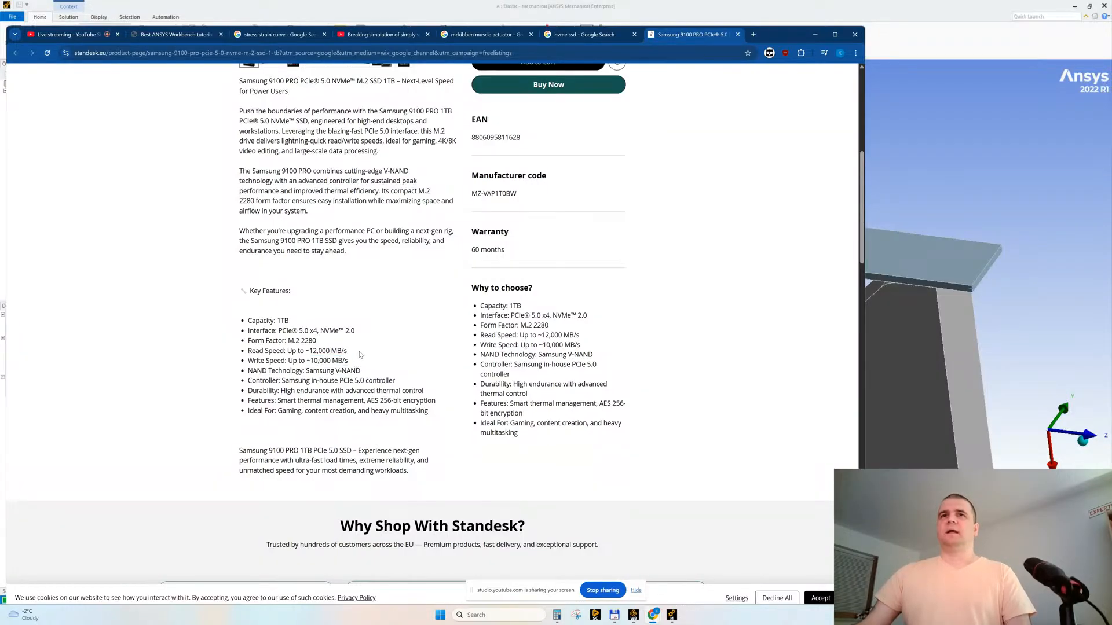
left_click_drag(312, 352, 348, 361)
left_click(307, 364)
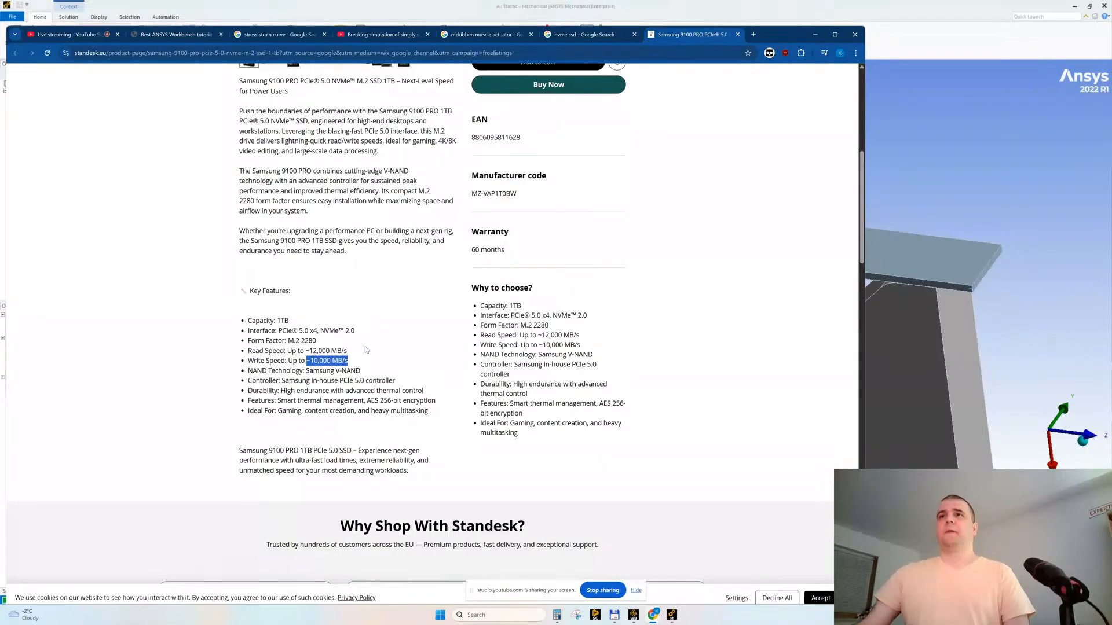
left_click(364, 350)
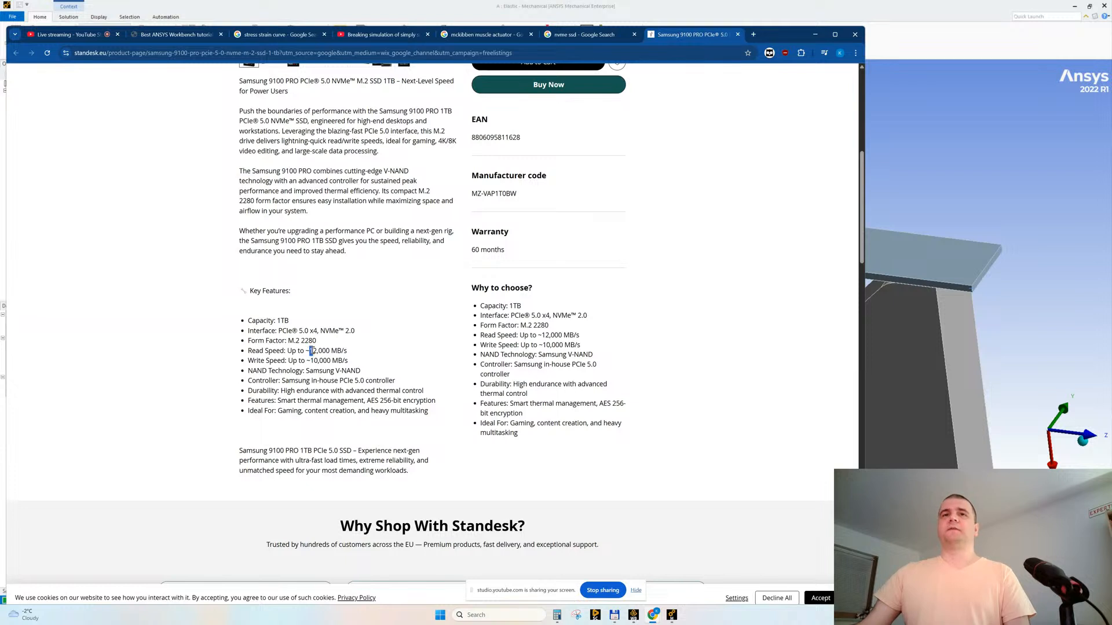
left_click_drag(332, 349, 349, 354)
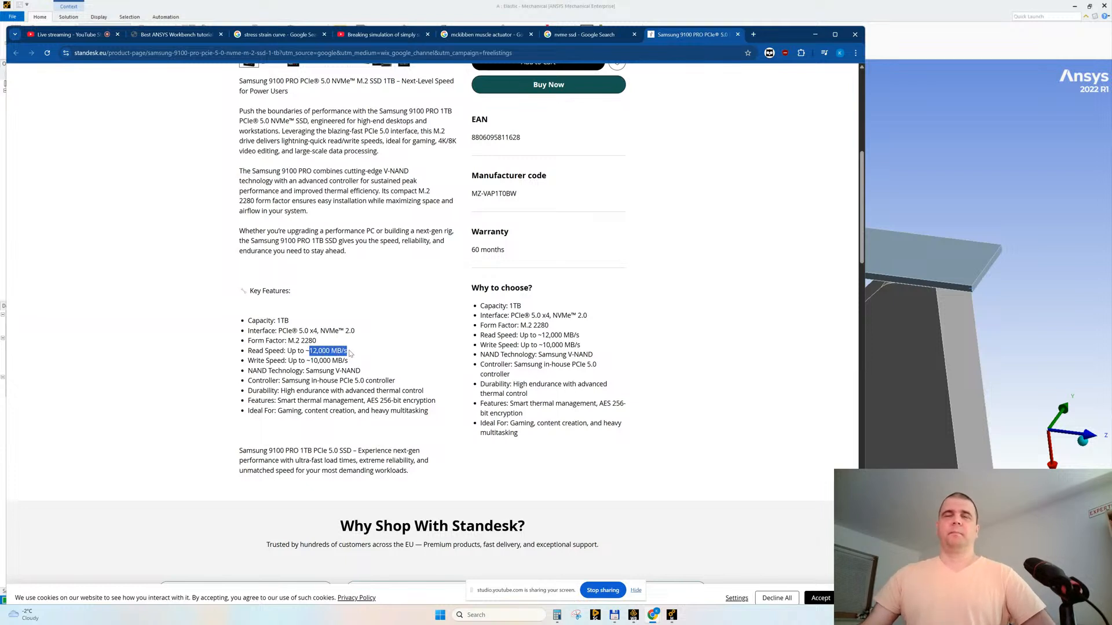
left_click(309, 354)
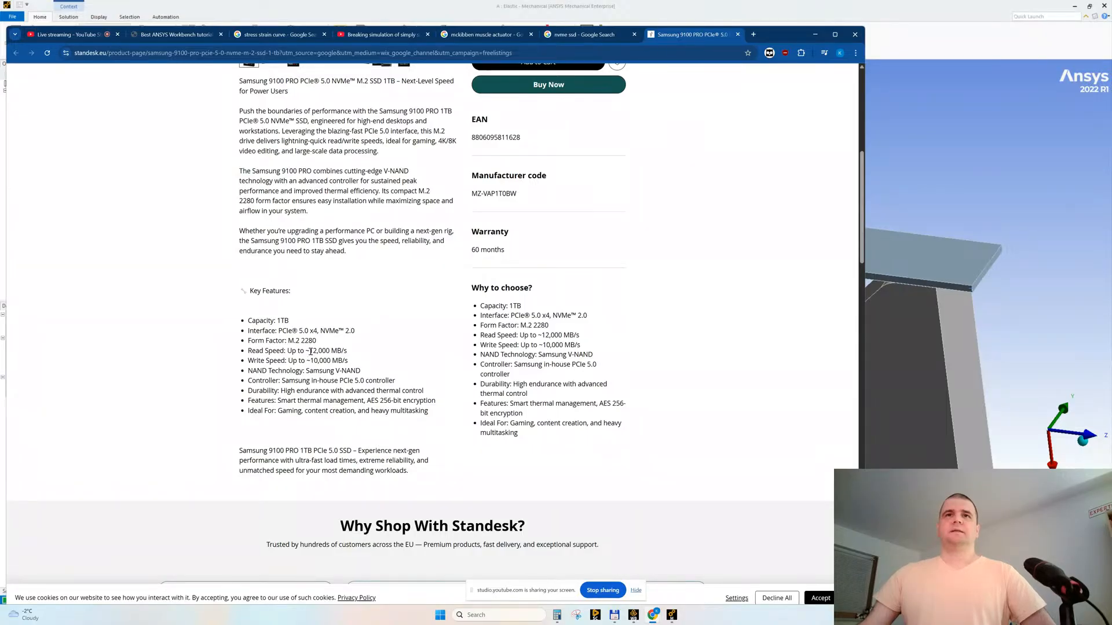
left_click(339, 353)
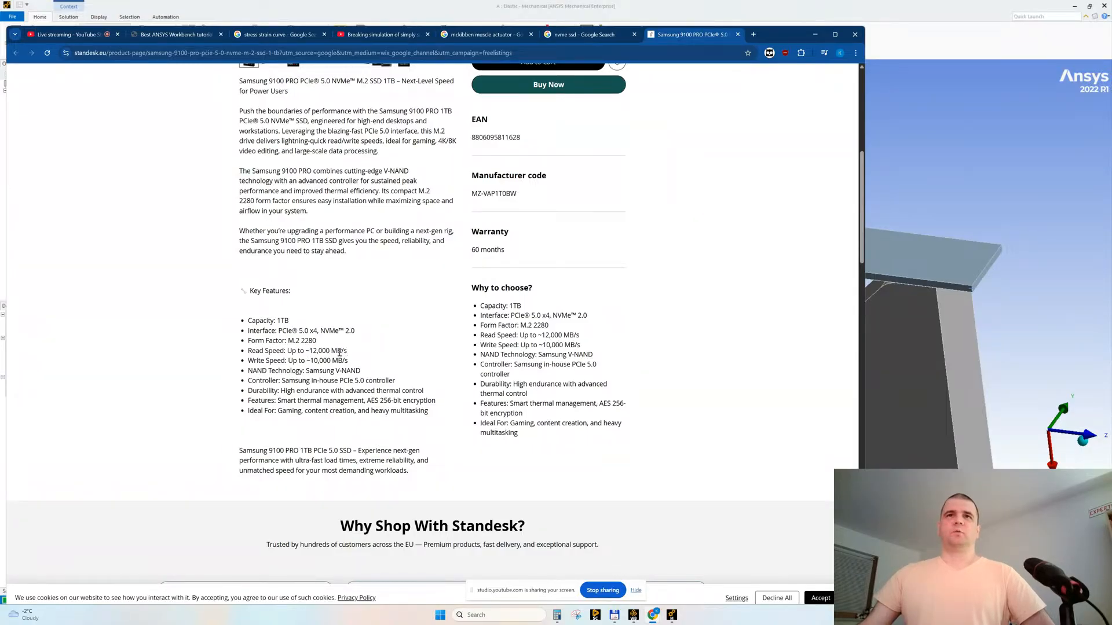
- Review the SSD's product page again, from the product image to the highlighted read speed under Key Features
scroll(315, 361, "up", 6)
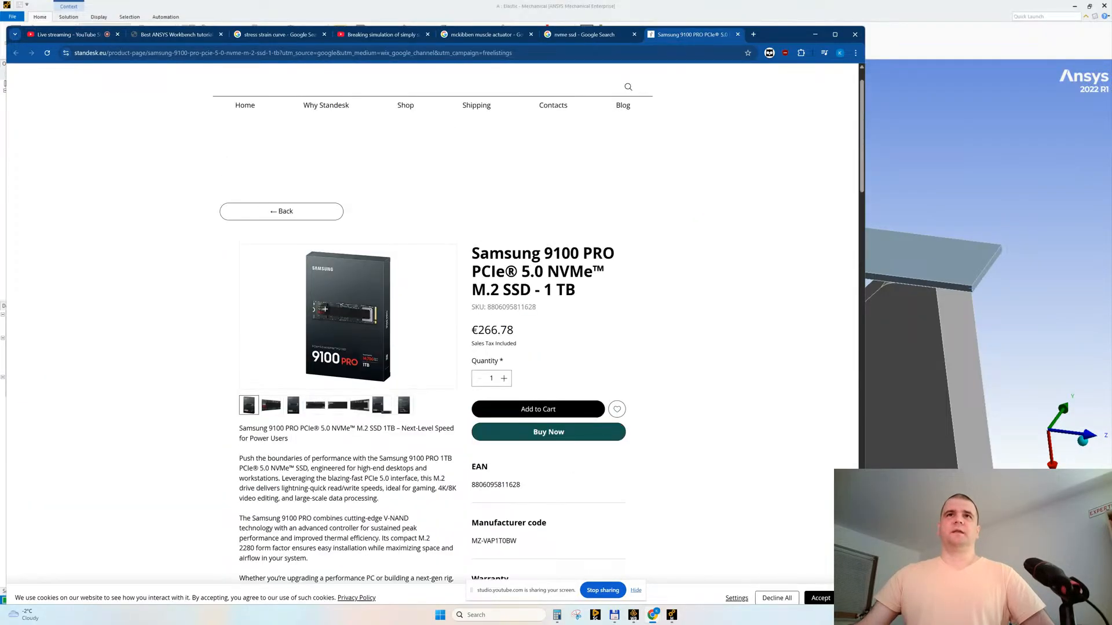
scroll(325, 309, "down", 4)
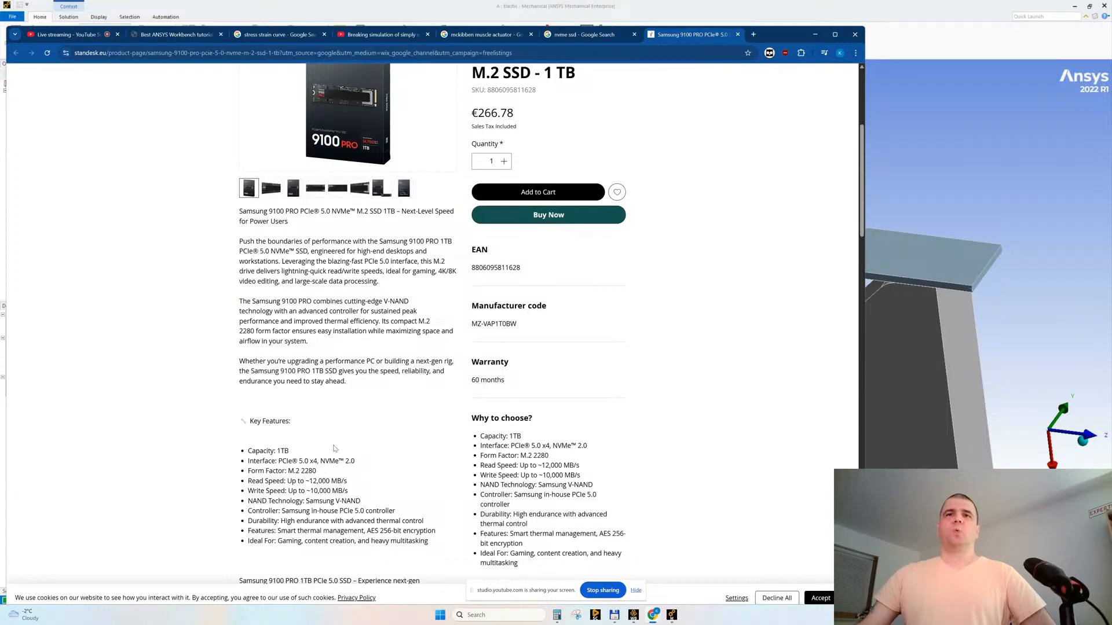
scroll(319, 451, "down", 1)
left_click_drag(320, 438, 351, 440)
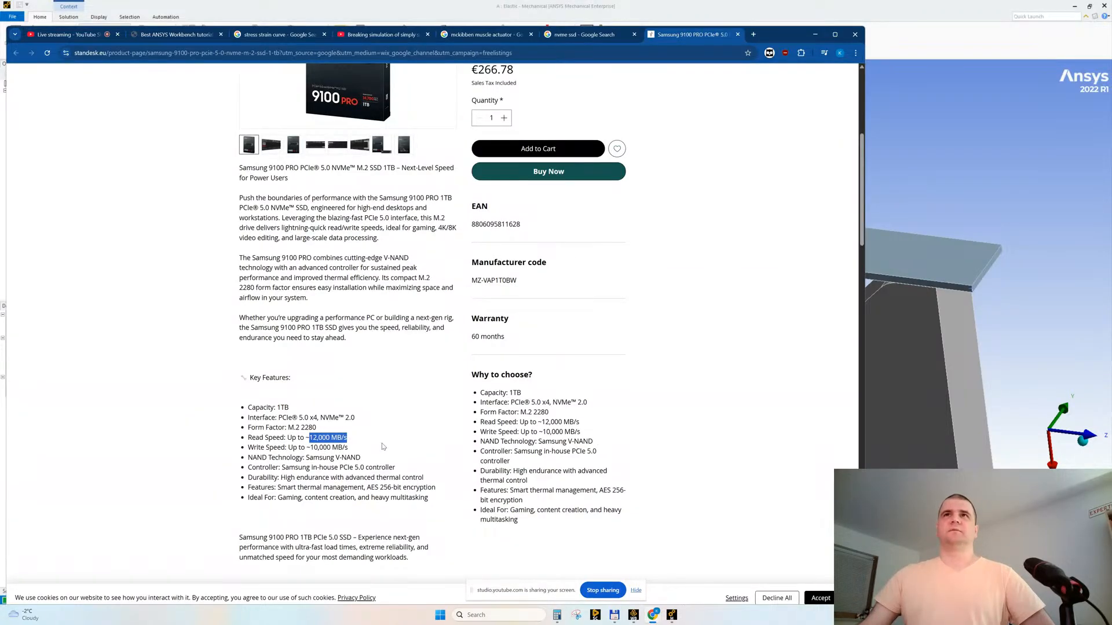
scroll(430, 433, "up", 4)
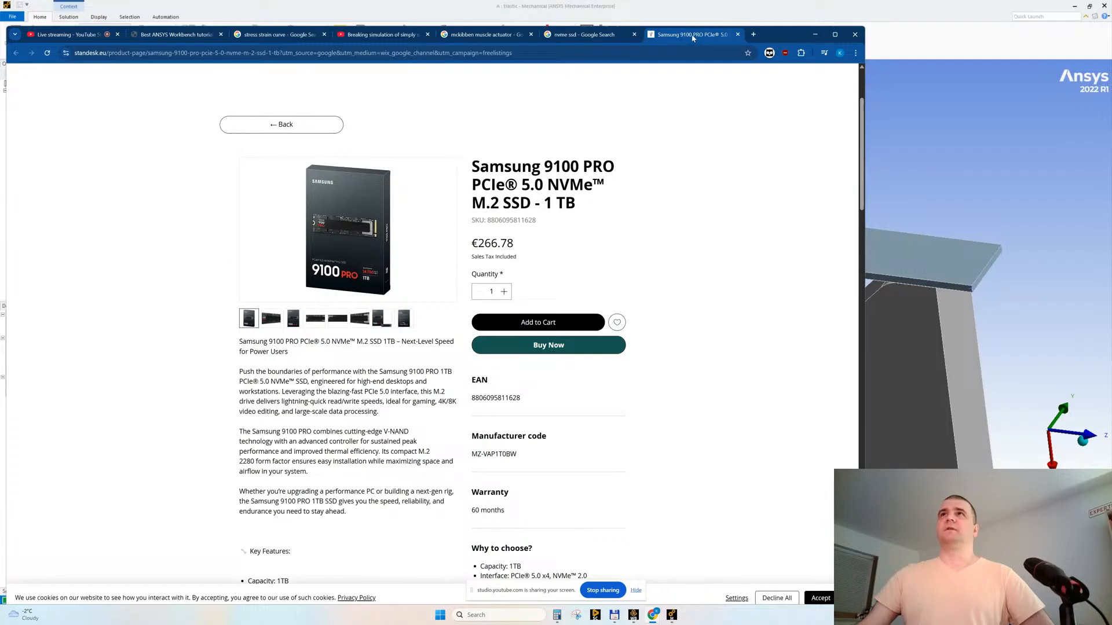
- Close the Samsung SSD product page and the "nvme ssd" search results, and return to Ansys Mechanical
middle_click(693, 38)
middle_click(573, 35)
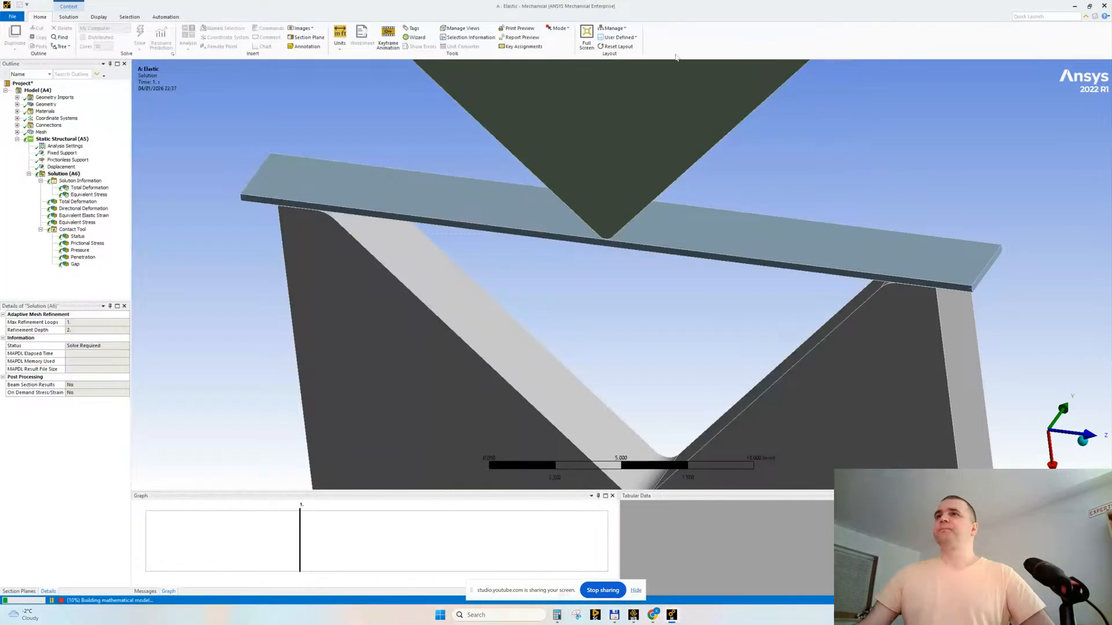
left_click(815, 34)
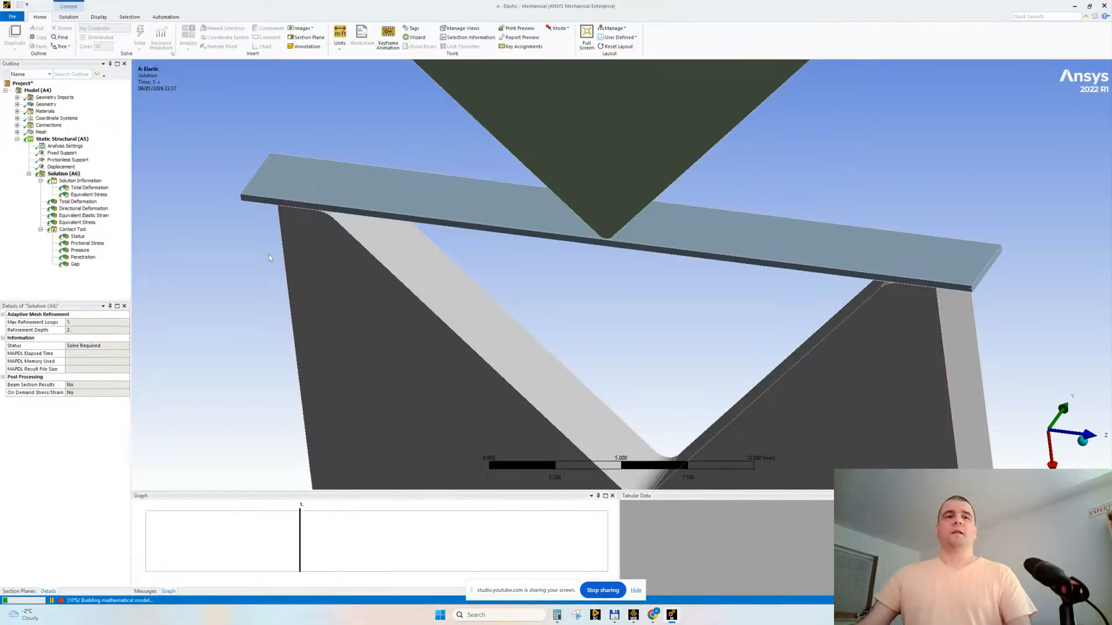
- Display the solver output of Solution Information and abort the running solve
left_click(79, 181)
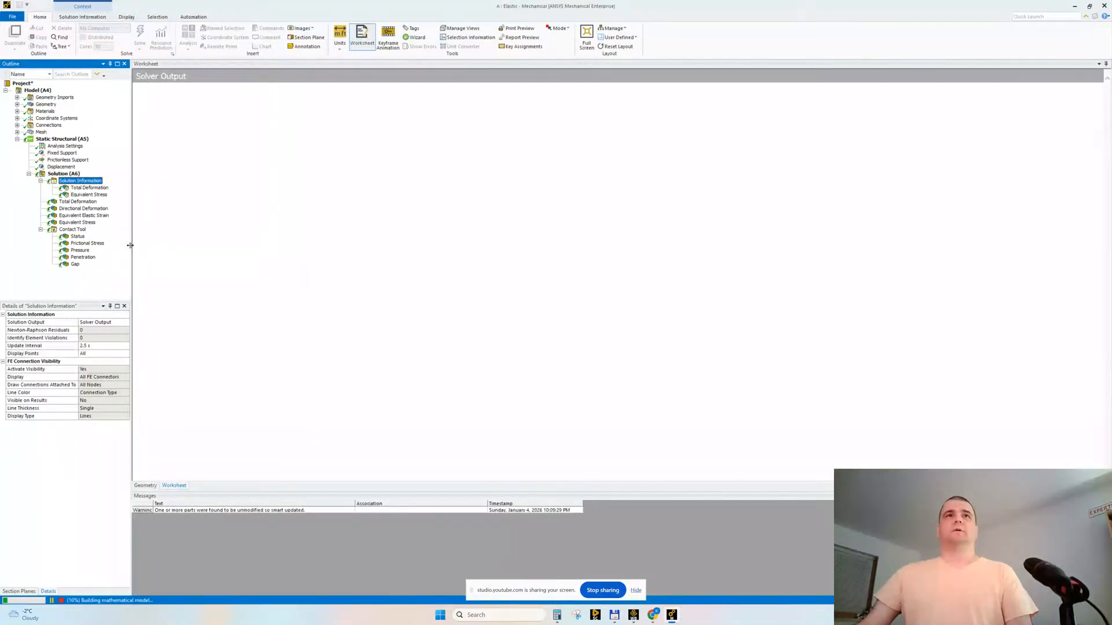
left_click_drag(130, 246, 125, 246)
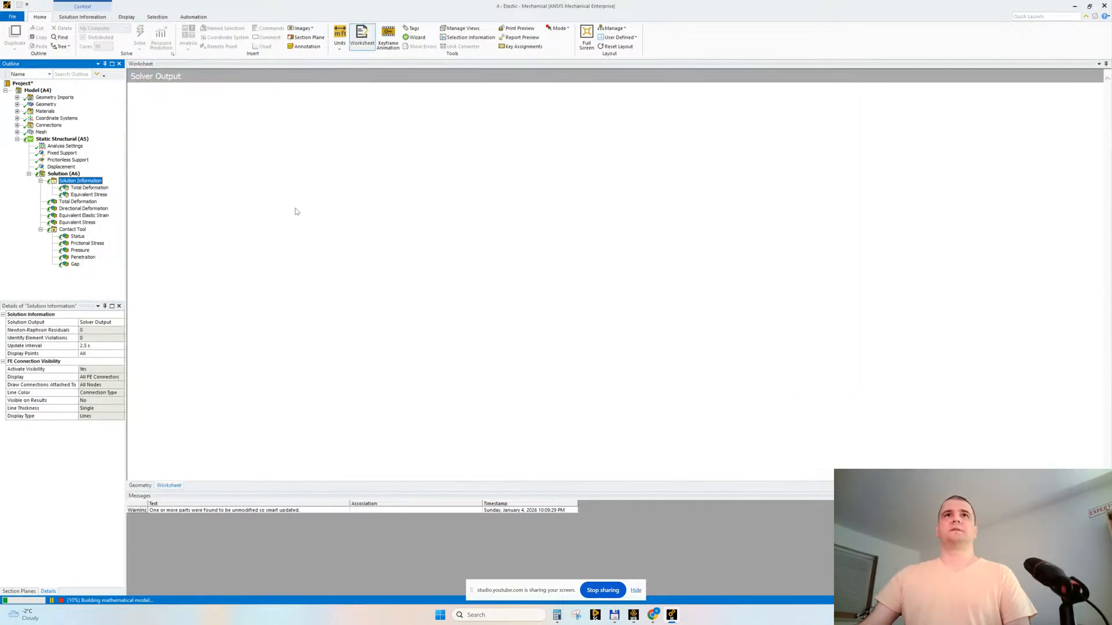
left_click(63, 601)
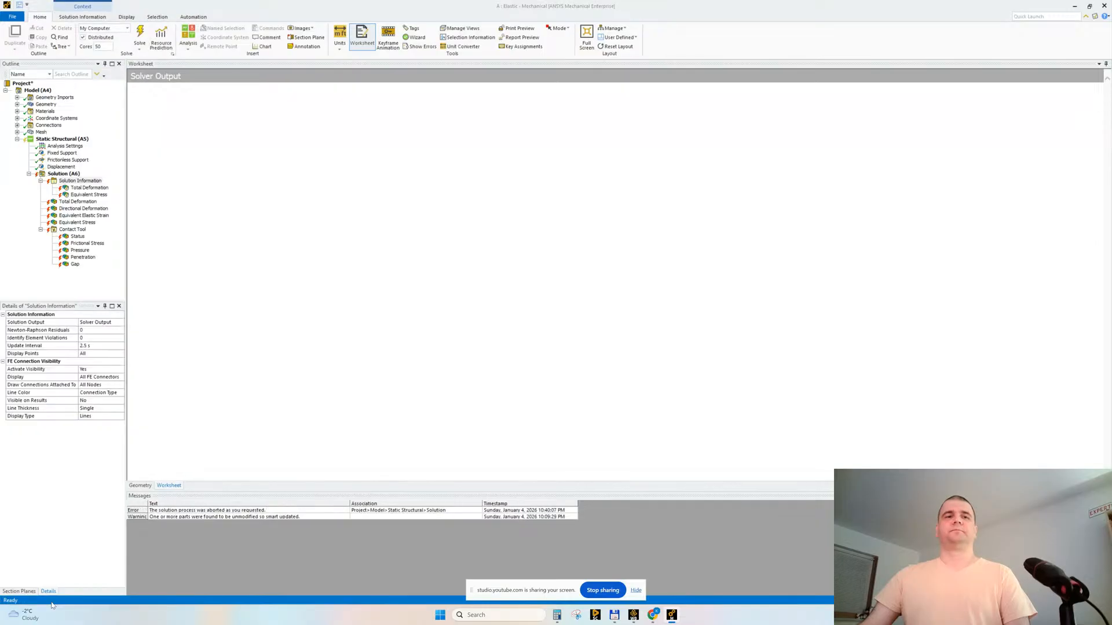
- Clear the generated data of Solution (A6) and confirm the removal
right_click(63, 174)
left_click(87, 209)
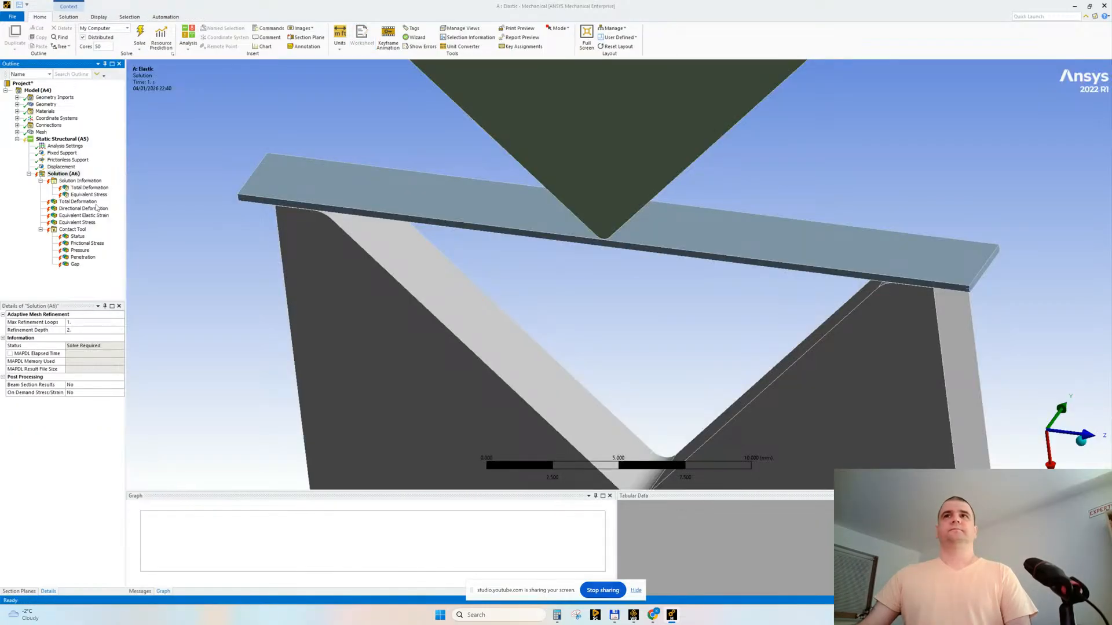
left_click(580, 339)
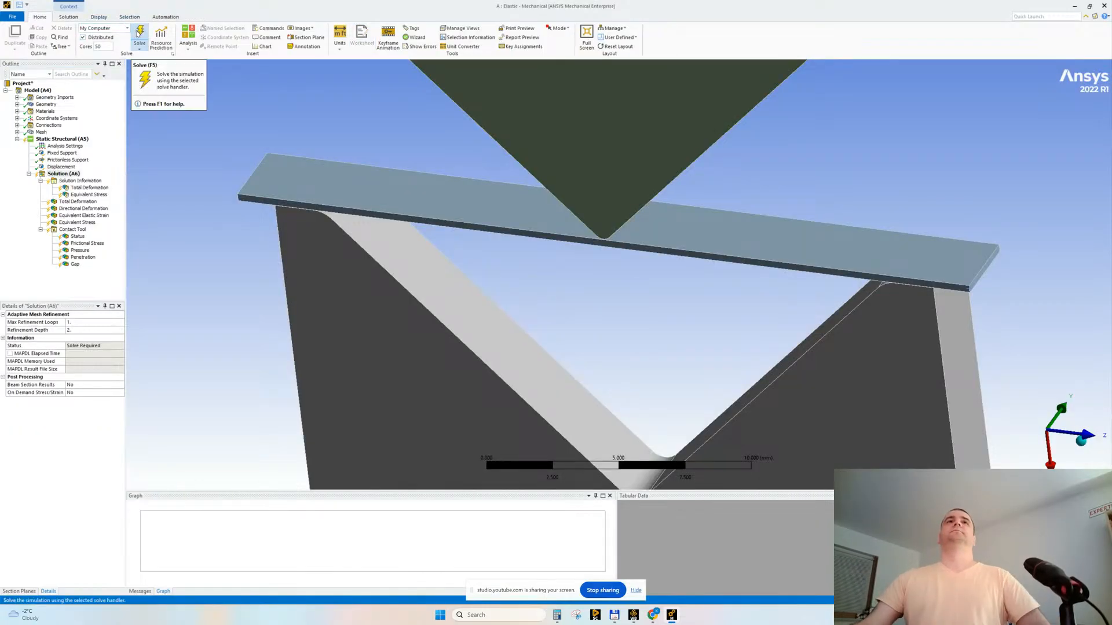
- Solve the static structural simulation and lower the boundary of the Graph pane to enlarge the graphics area
left_click(139, 33)
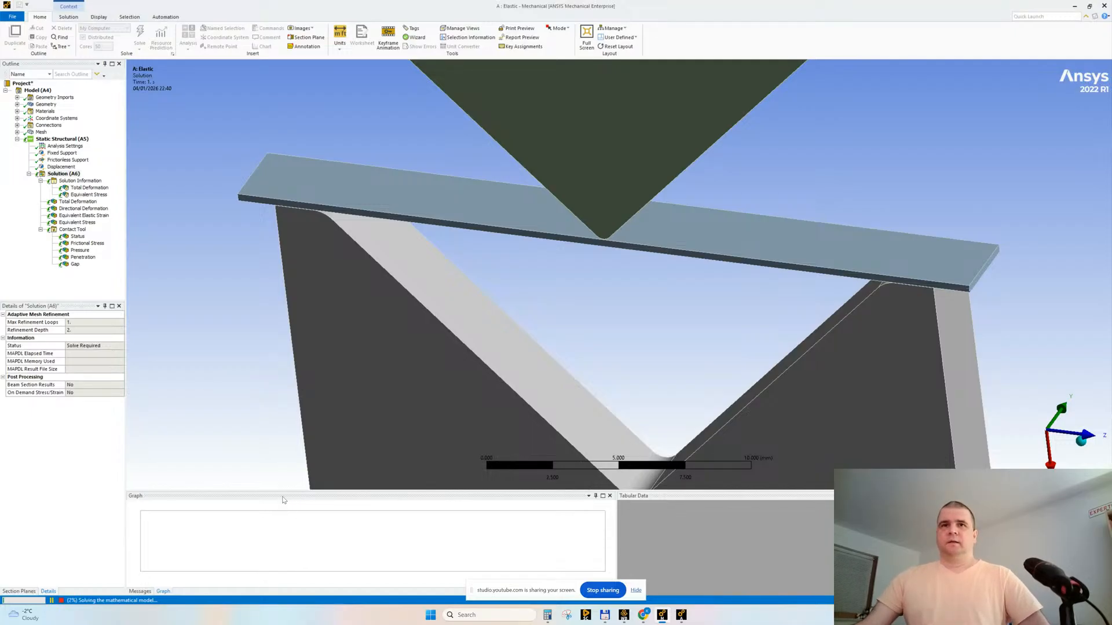
left_click_drag(279, 491, 275, 507)
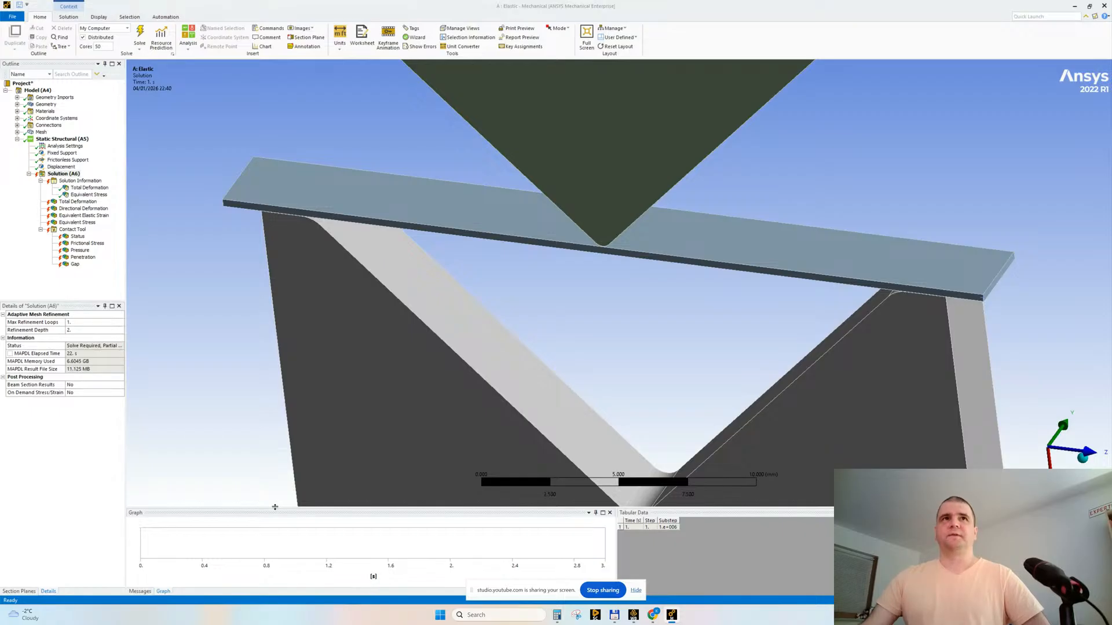
left_click_drag(125, 280, 120, 277)
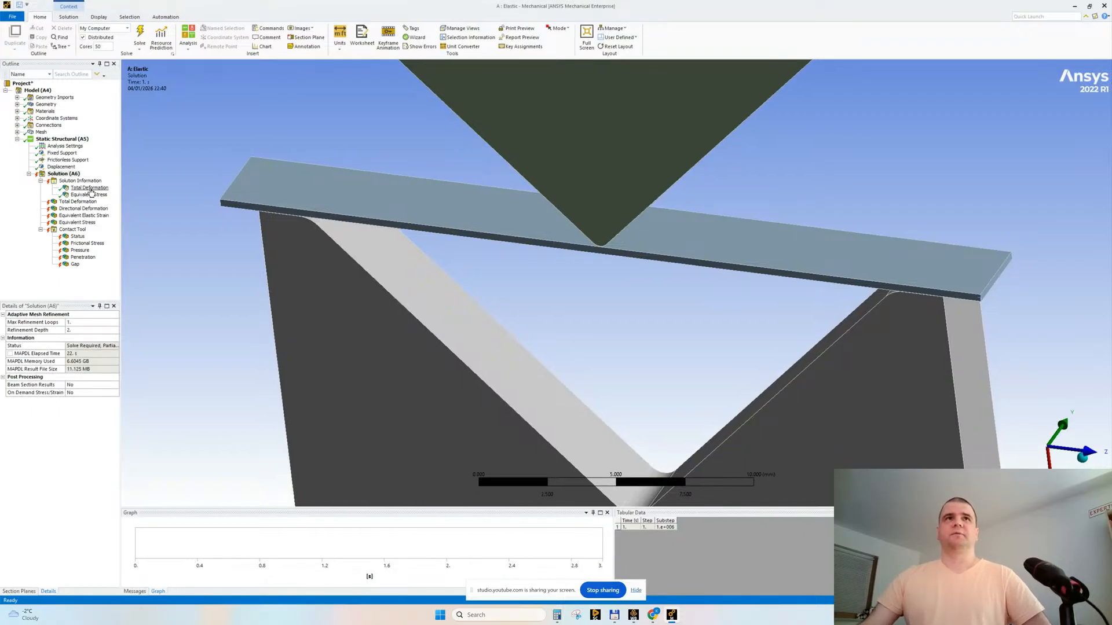
left_click_drag(119, 265, 124, 265)
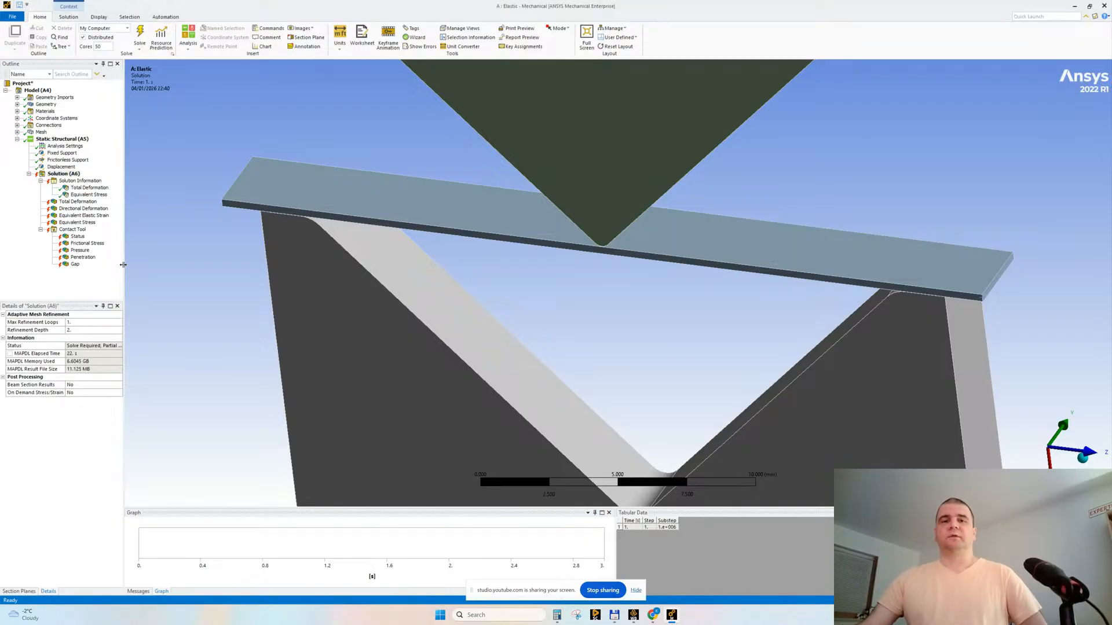
- Display the total deformation under Solution Information, then the Total Deformation result of the Solution, and play its animation
left_click(96, 190)
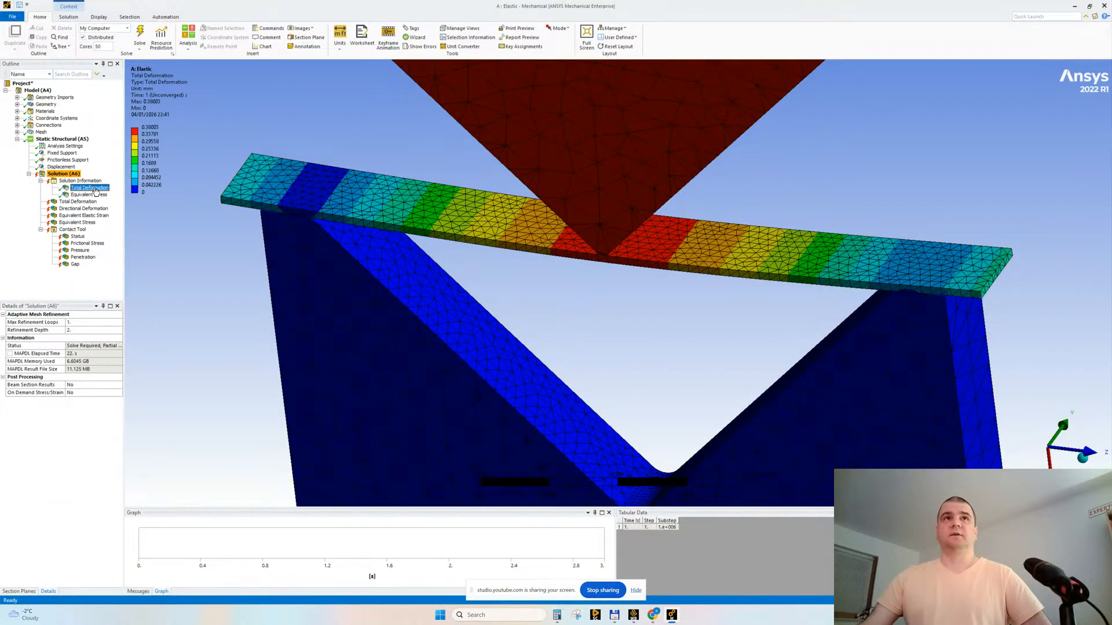
scroll(363, 315, "down", 3)
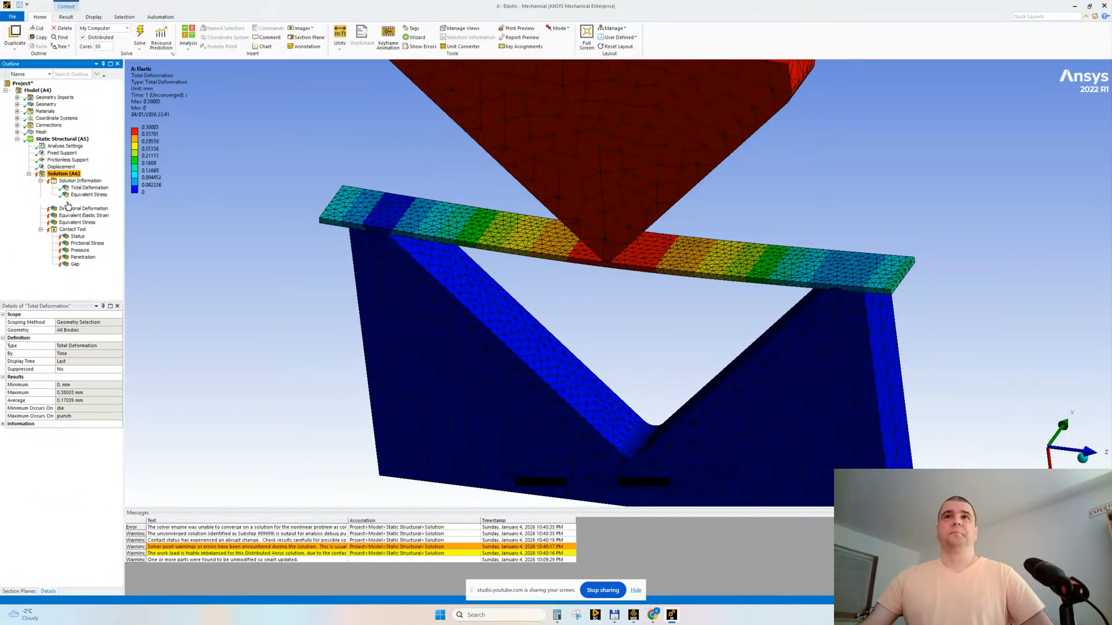
middle_click_drag(375, 349, 397, 313)
left_click(177, 525)
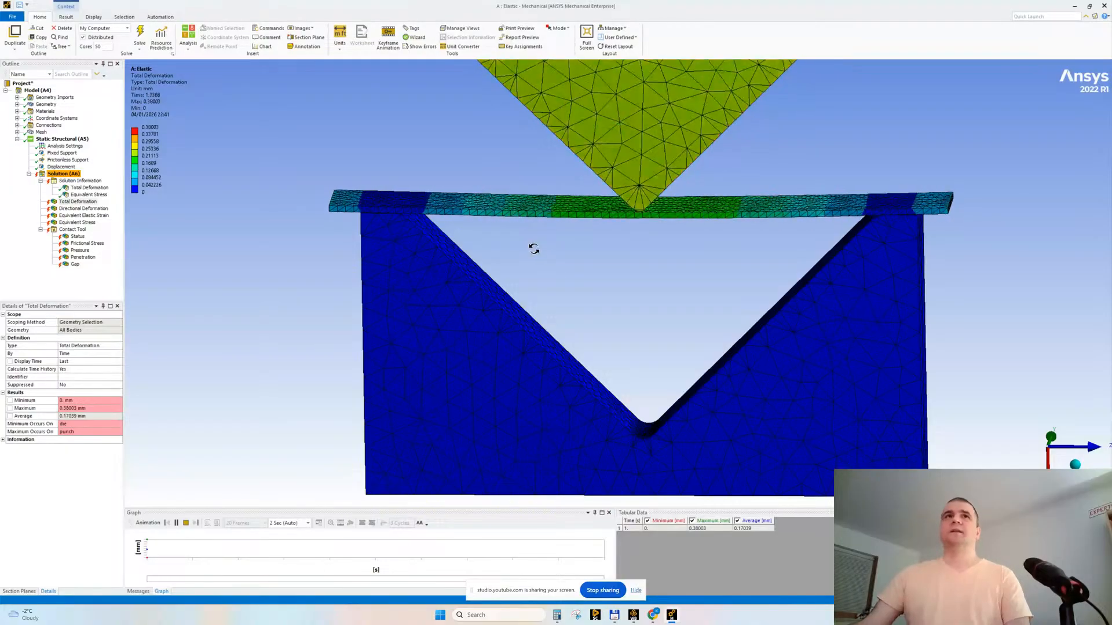
- Display the Directional Deformation and Equivalent Stress results, and examine the stress in the plate at the punch and die contacts
left_click(88, 215)
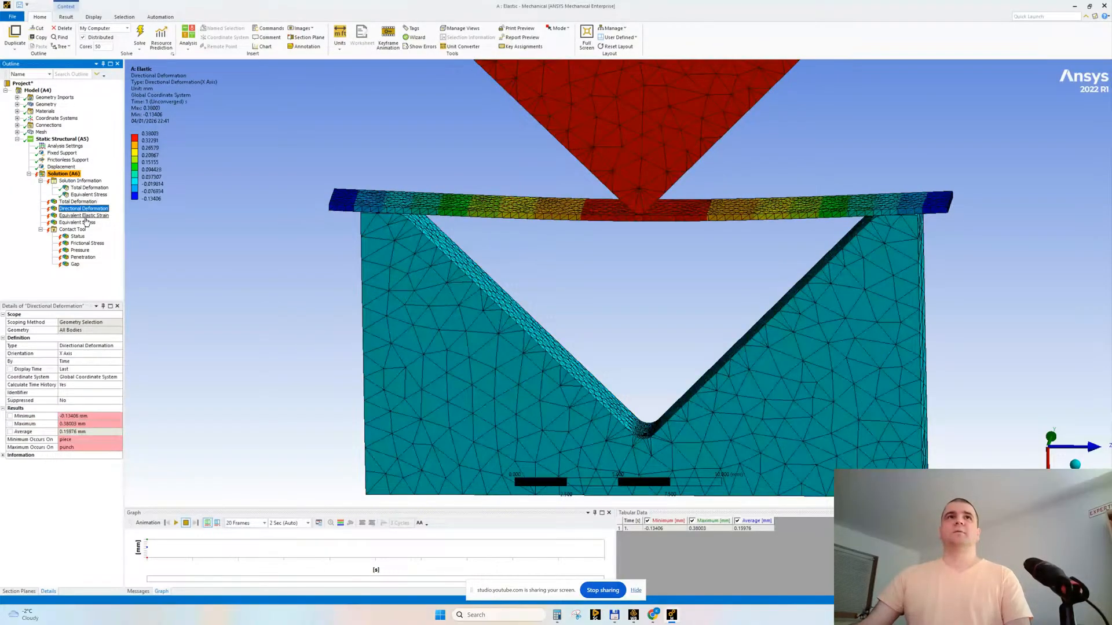
key("Down")
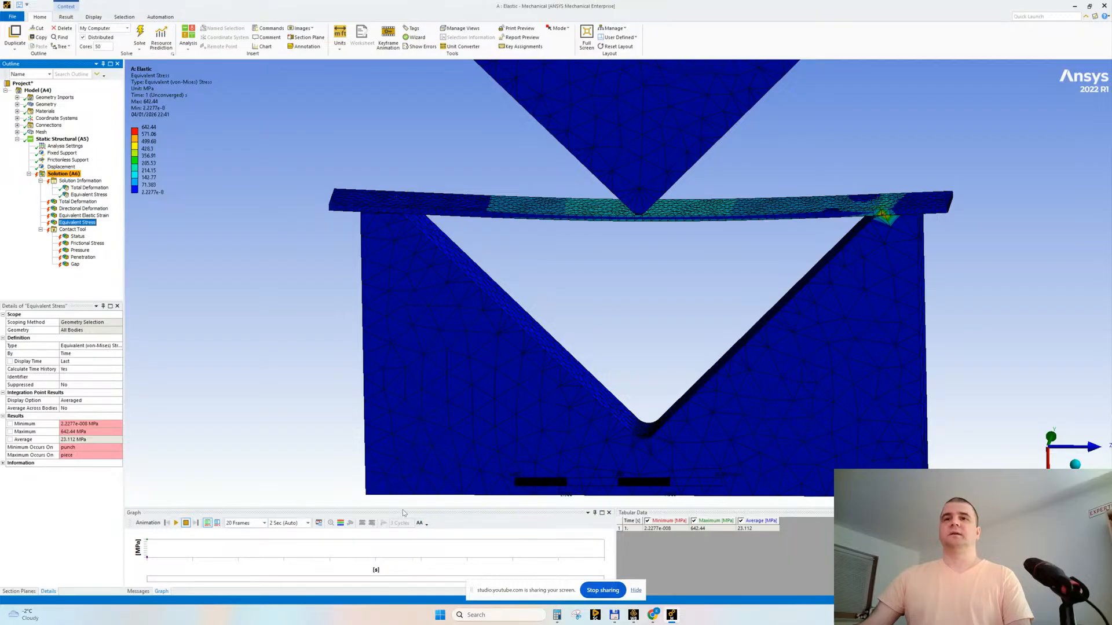
left_click_drag(401, 509, 402, 500)
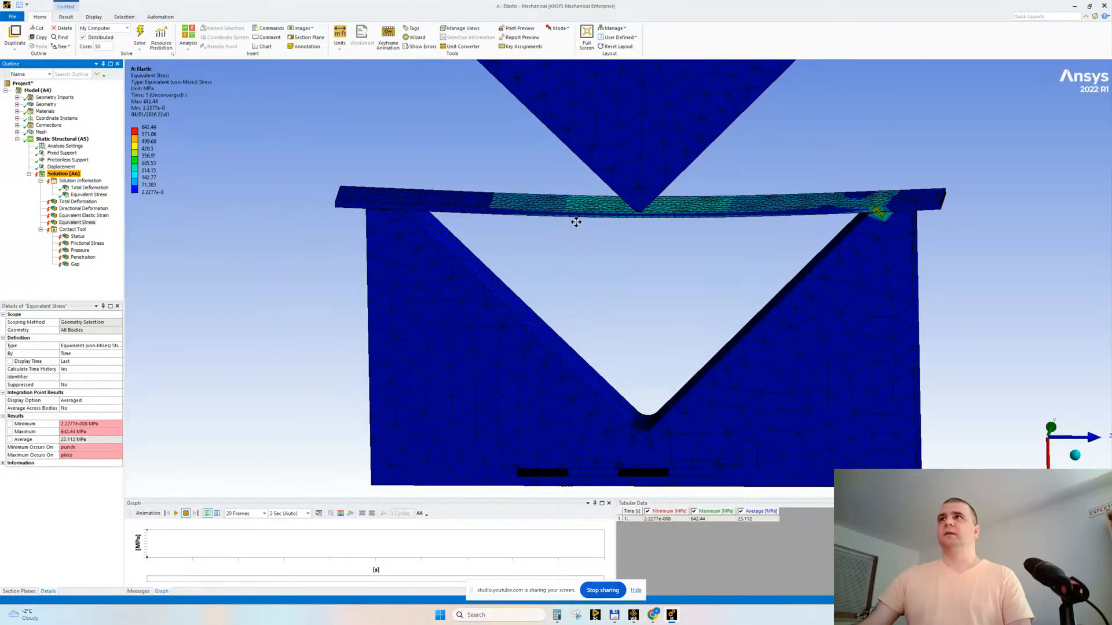
middle_click_drag(576, 222, 536, 280, "ctrl")
scroll(632, 264, "up", 3)
middle_click_drag(641, 259, 621, 299)
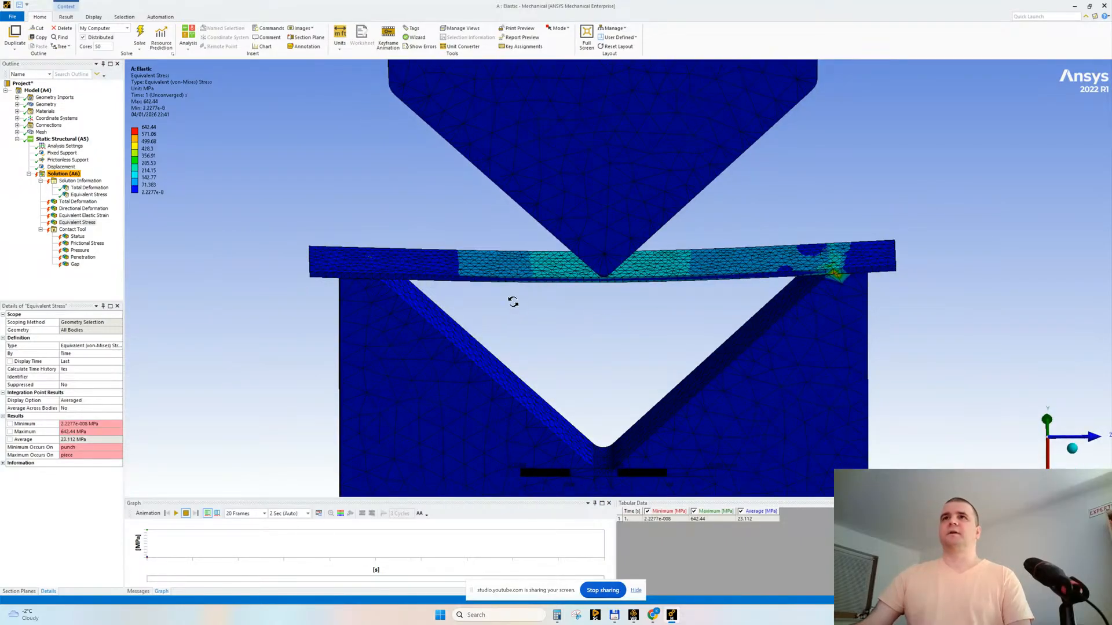
scroll(518, 302, "up", 2)
scroll(523, 302, "down", 2)
scroll(524, 300, "up", 3)
scroll(524, 301, "down", 2)
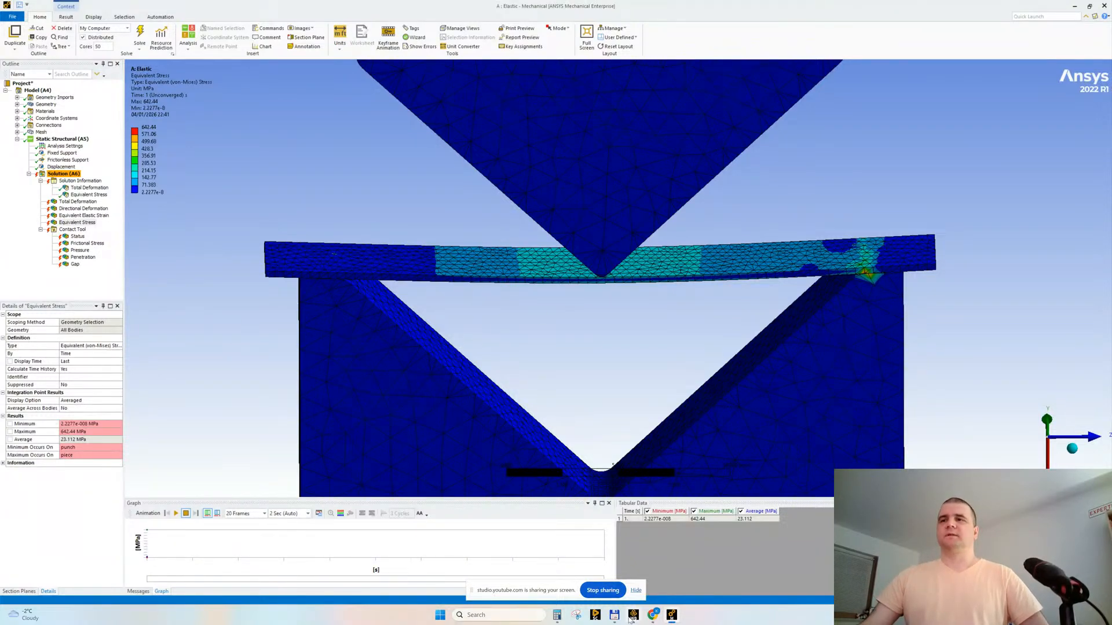
- Bring up the stress strain curve image results in Chrome beside the stress plot, examine the elastic region, and return to Mechanical
mouse_move(650, 618)
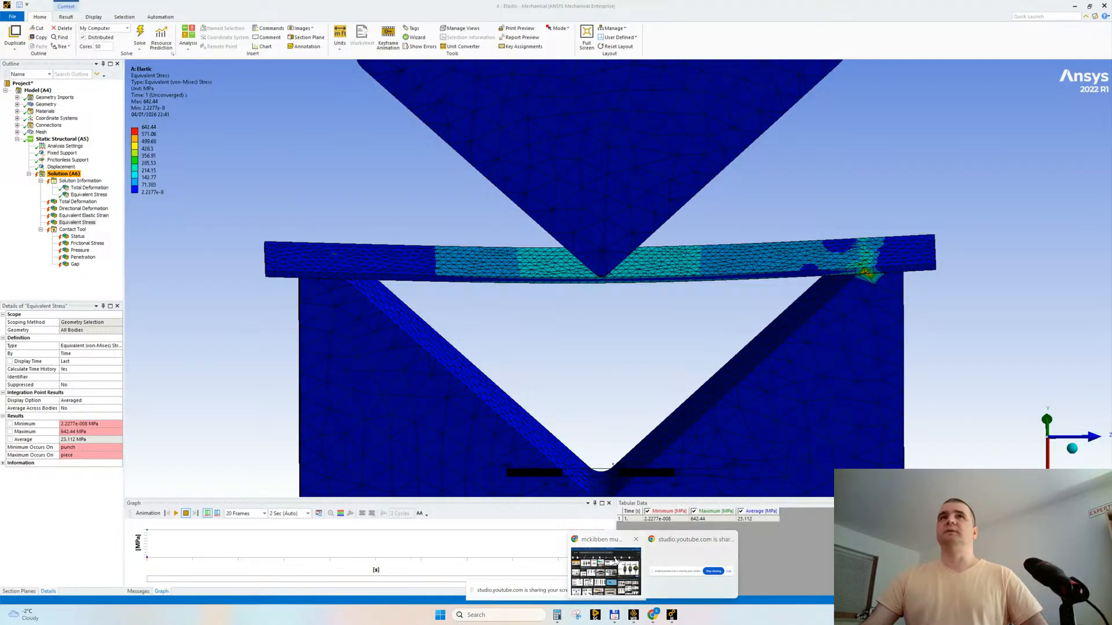
left_click(607, 570)
left_click(277, 34)
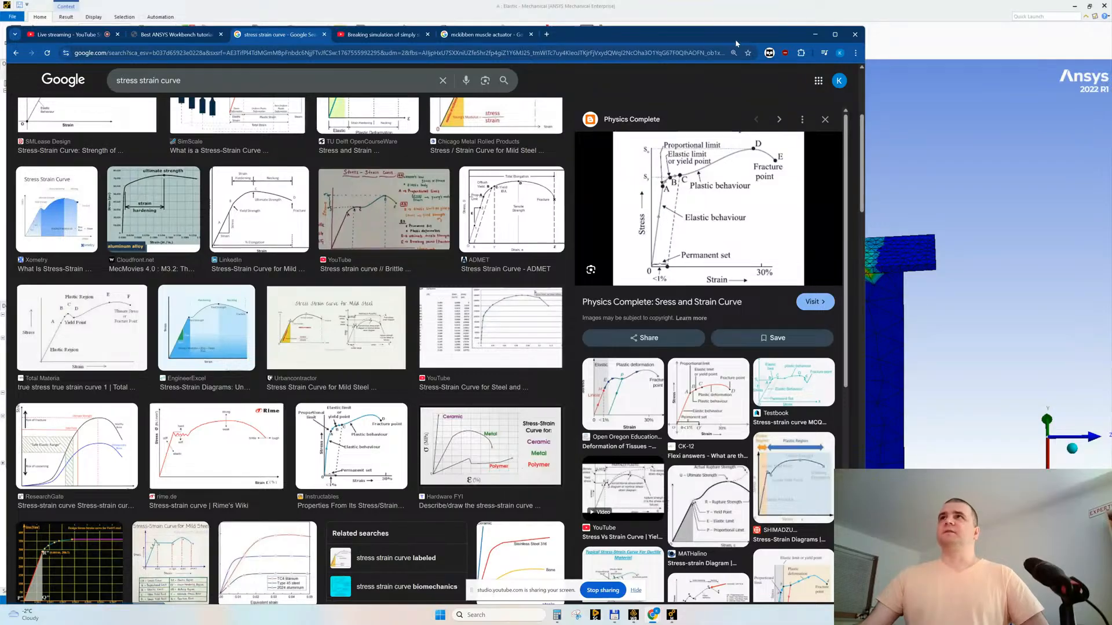
left_click_drag(733, 38, 463, 37)
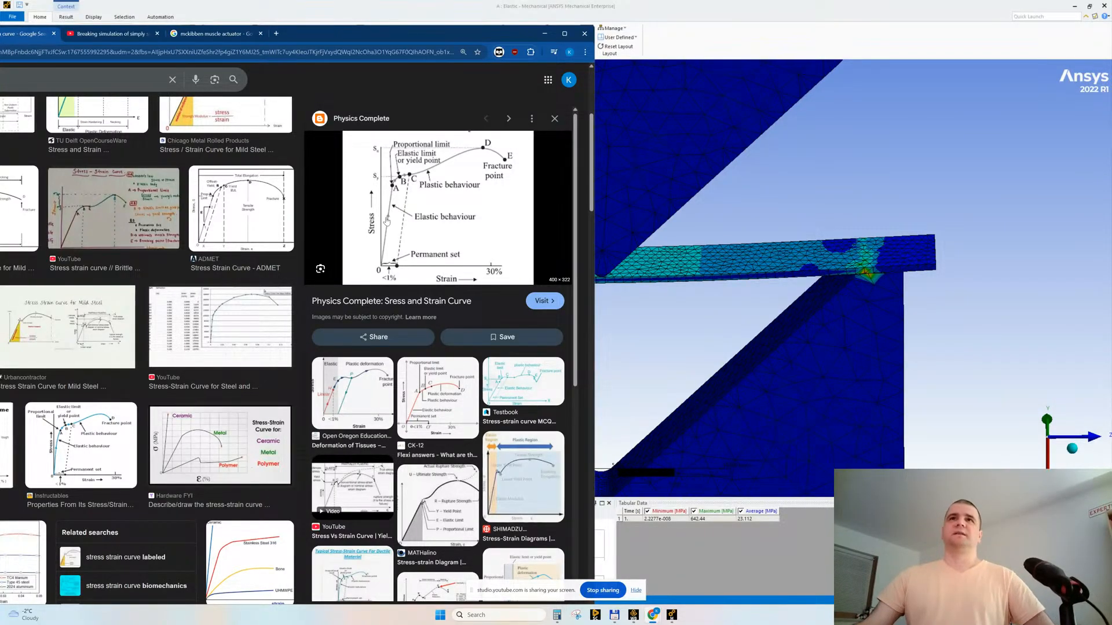
left_click_drag(486, 34, 496, 156)
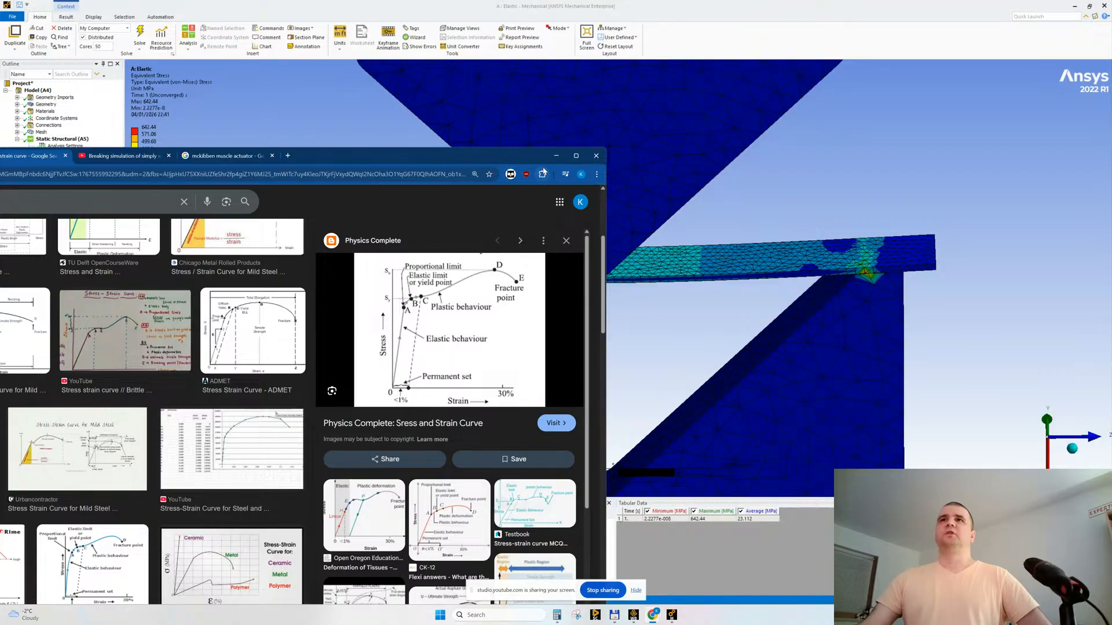
left_click(556, 156)
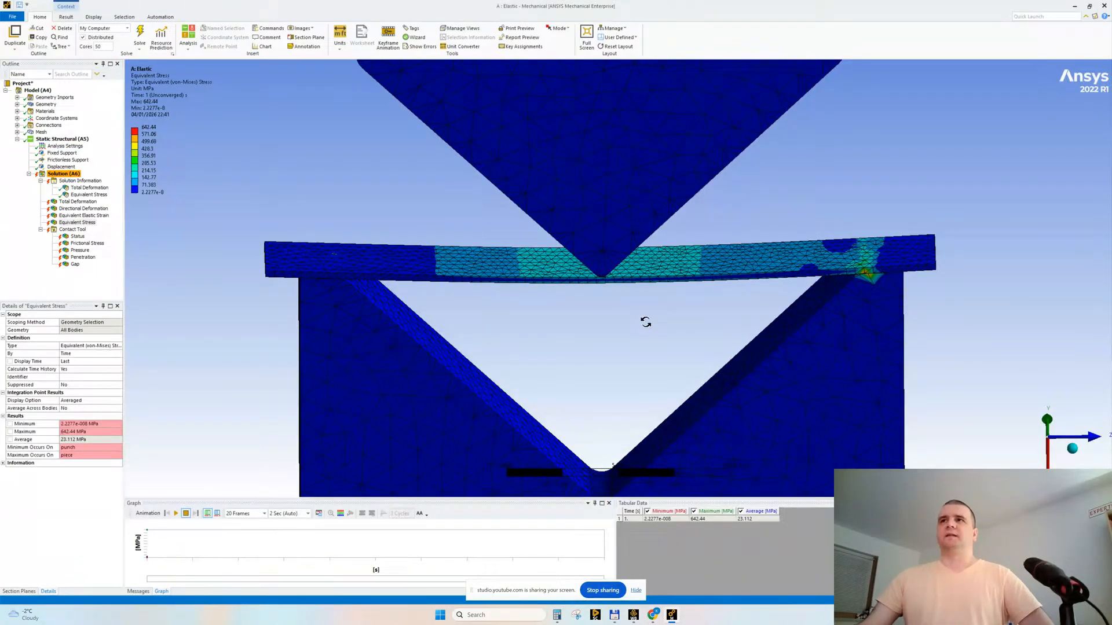
mouse_move(645, 322)
left_mouse_down()
mouse_move(643, 298)
mouse_move(642, 312)
left_mouse_up()
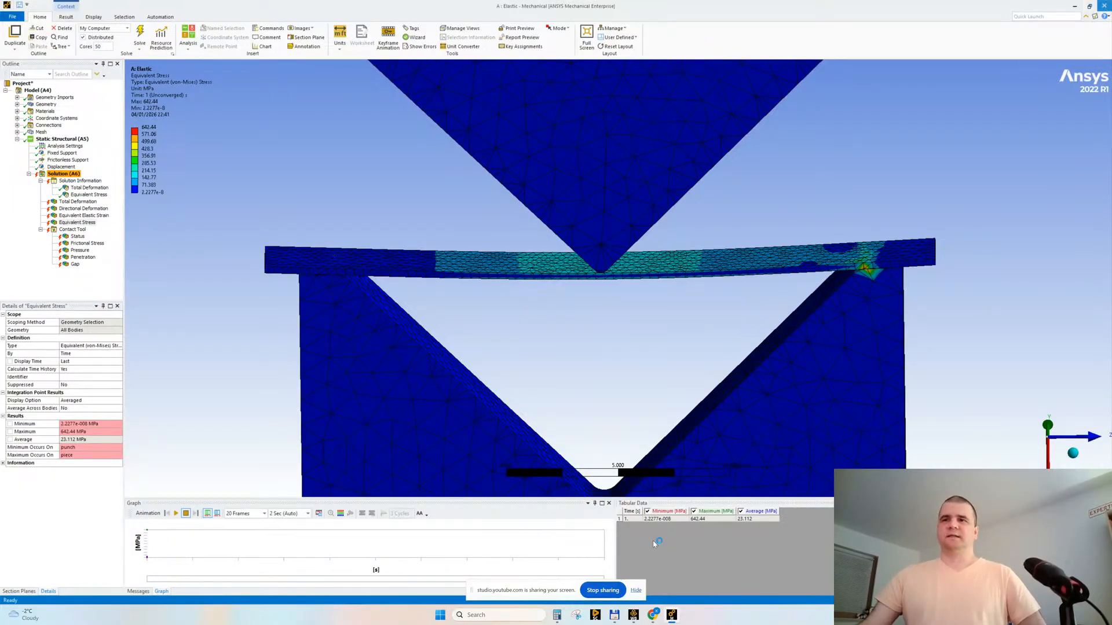
- Switch to Workbench and duplicate the Elastic static structural system
mouse_move(655, 618)
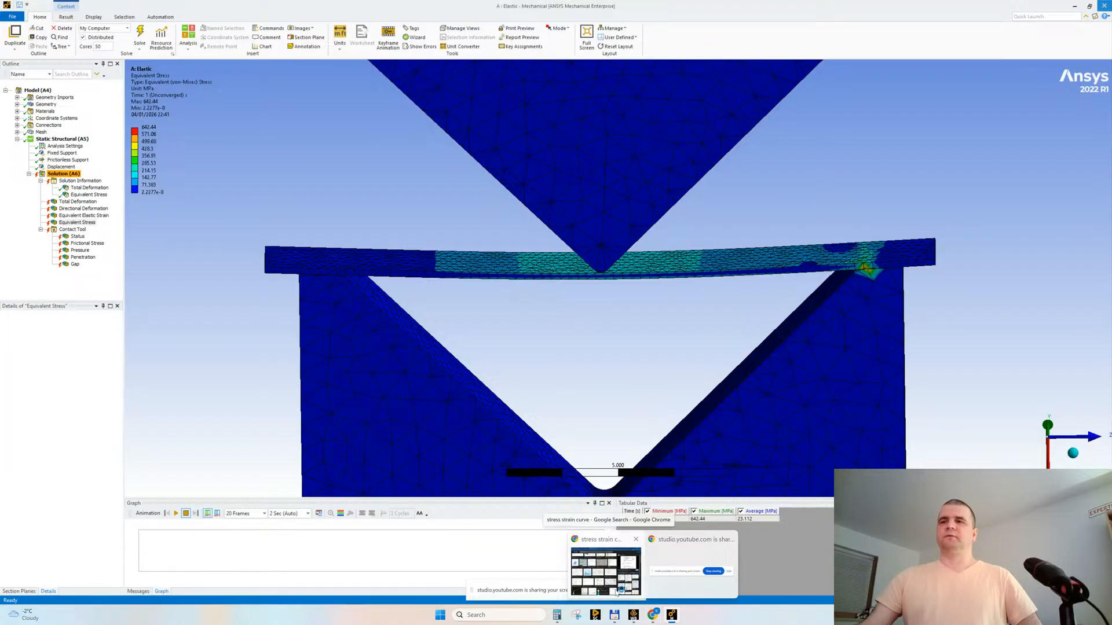
left_click(633, 617)
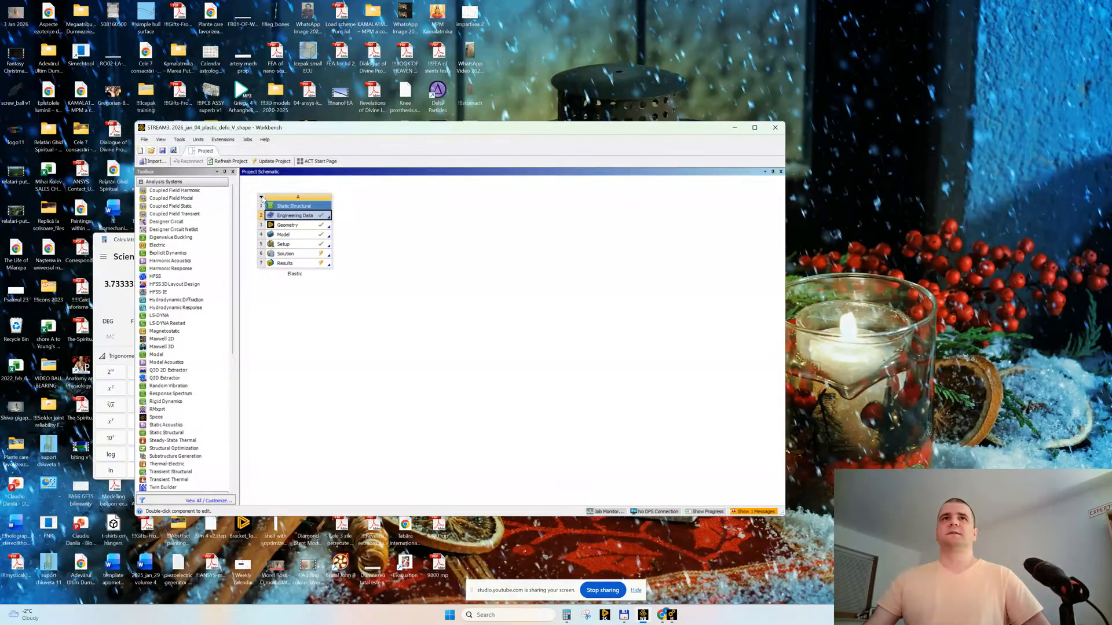
left_click(261, 198)
left_click(295, 228)
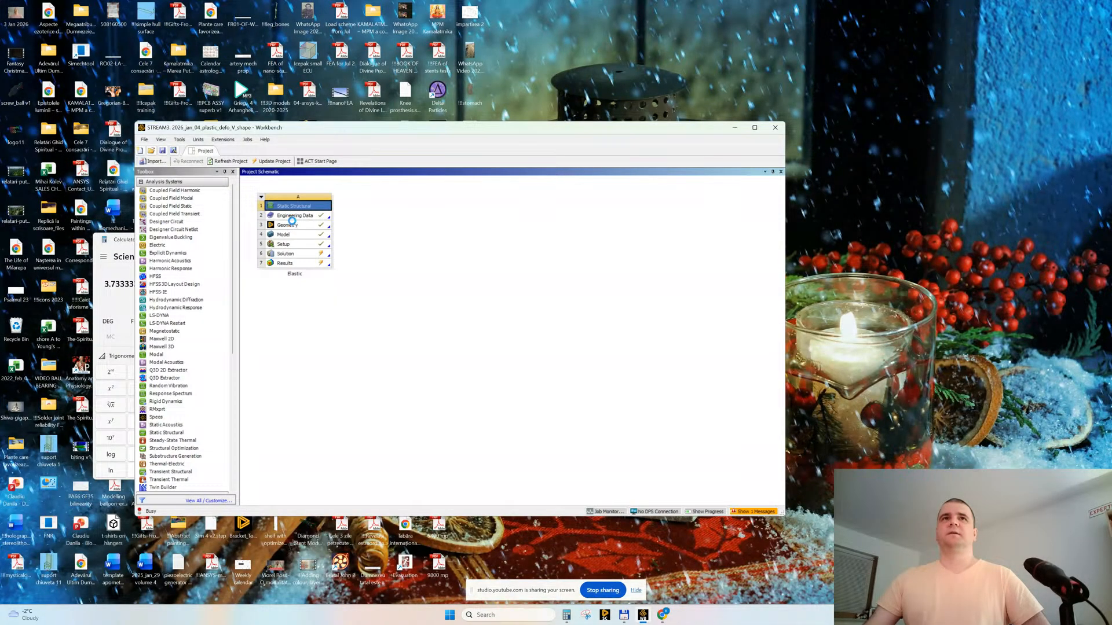
- Close the Calculator and open the YouTube Studio live stream page in Chrome with the chat box in view
left_click(117, 242)
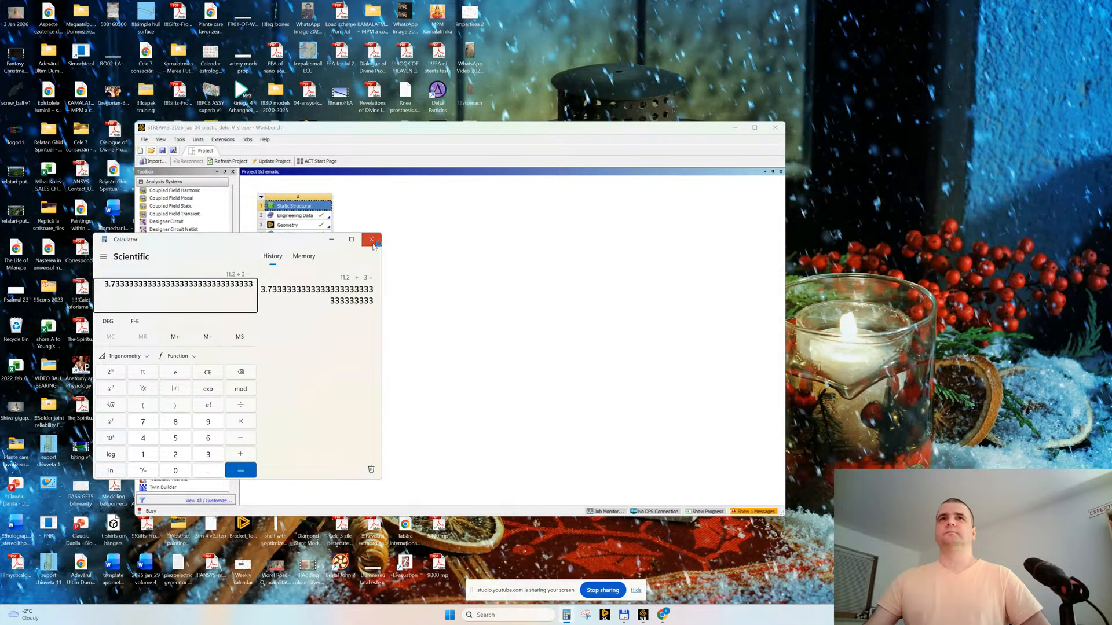
left_click(376, 241)
left_click(662, 615)
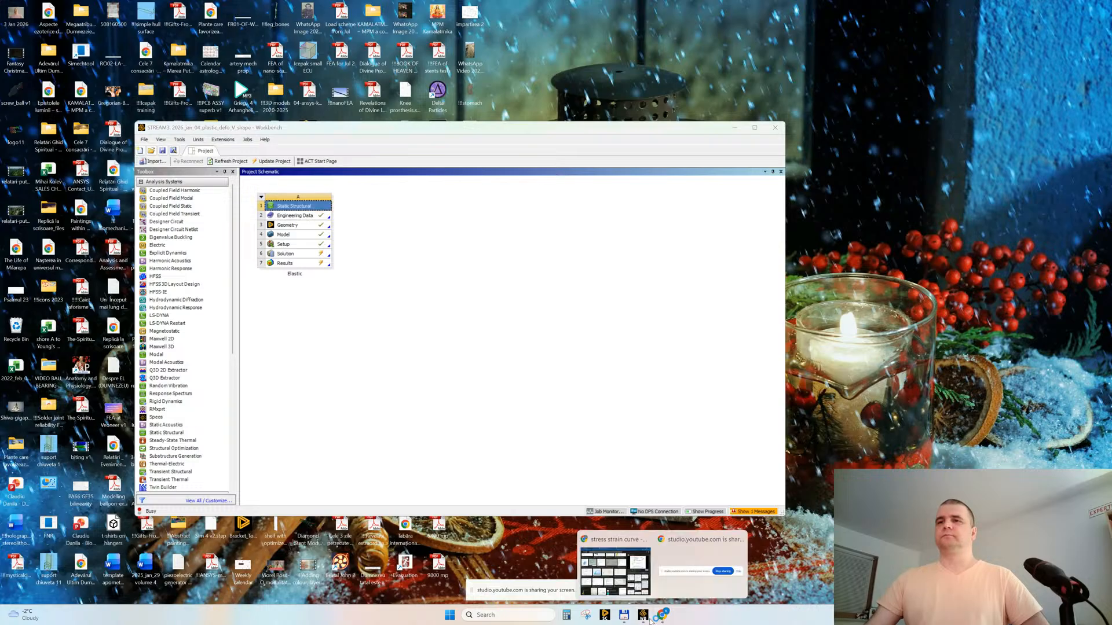
left_click(621, 572)
left_click_drag(380, 155, 482, 72)
left_click(26, 73)
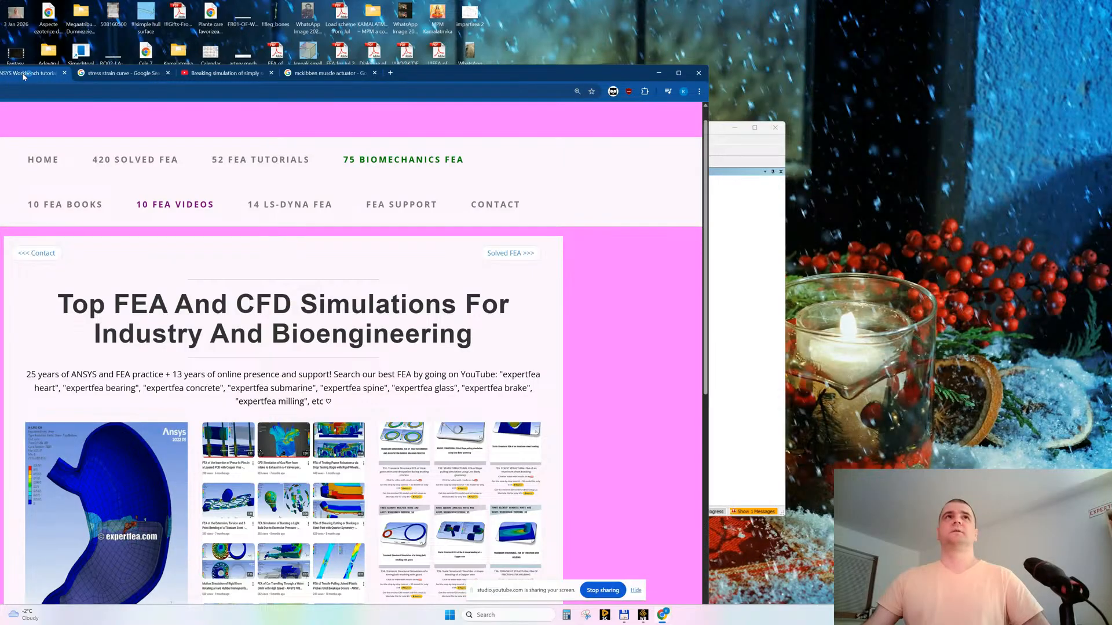
left_click_drag(428, 75, 534, 52)
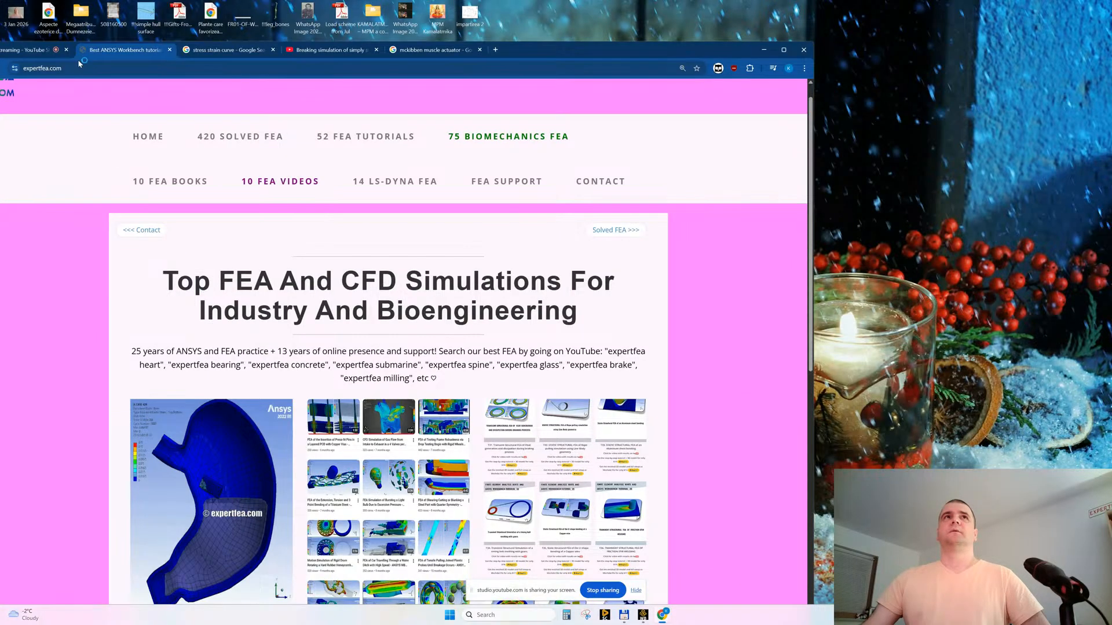
left_click(17, 50)
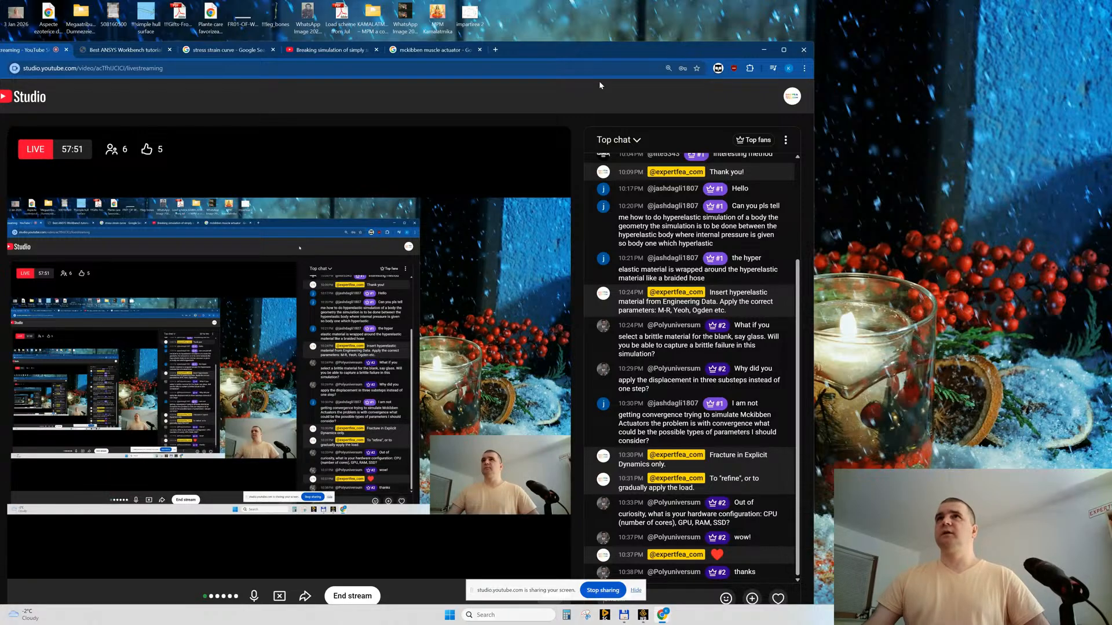
left_click_drag(535, 51, 536, 26)
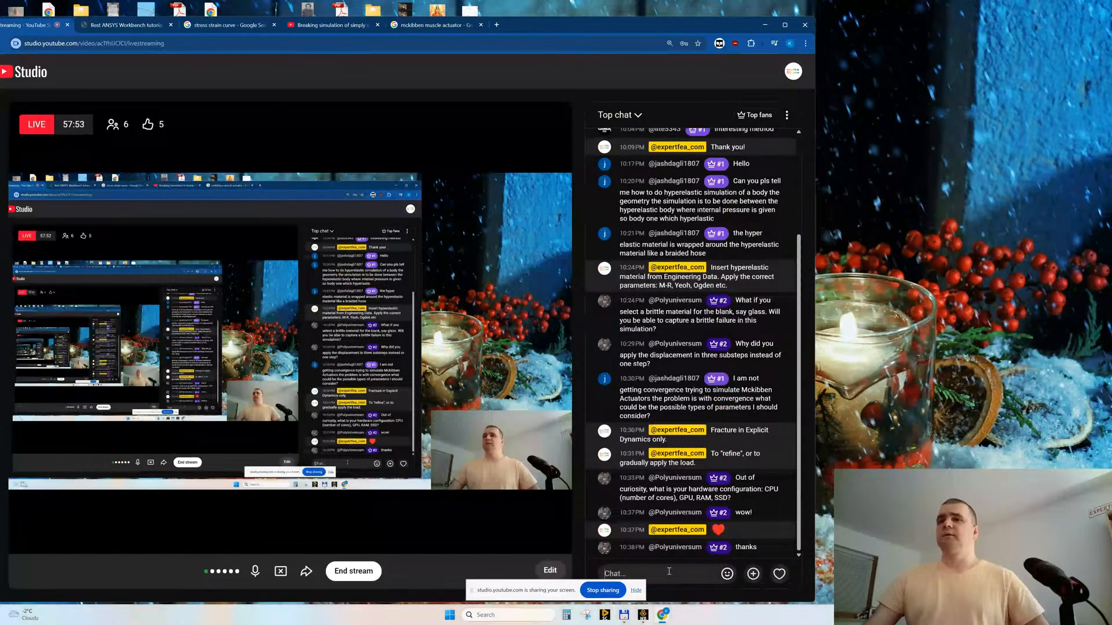
- Post "Thank you!" in the live chat and reposition the browser window so the whole chat is in view
left_click(669, 572)
type("Thank")
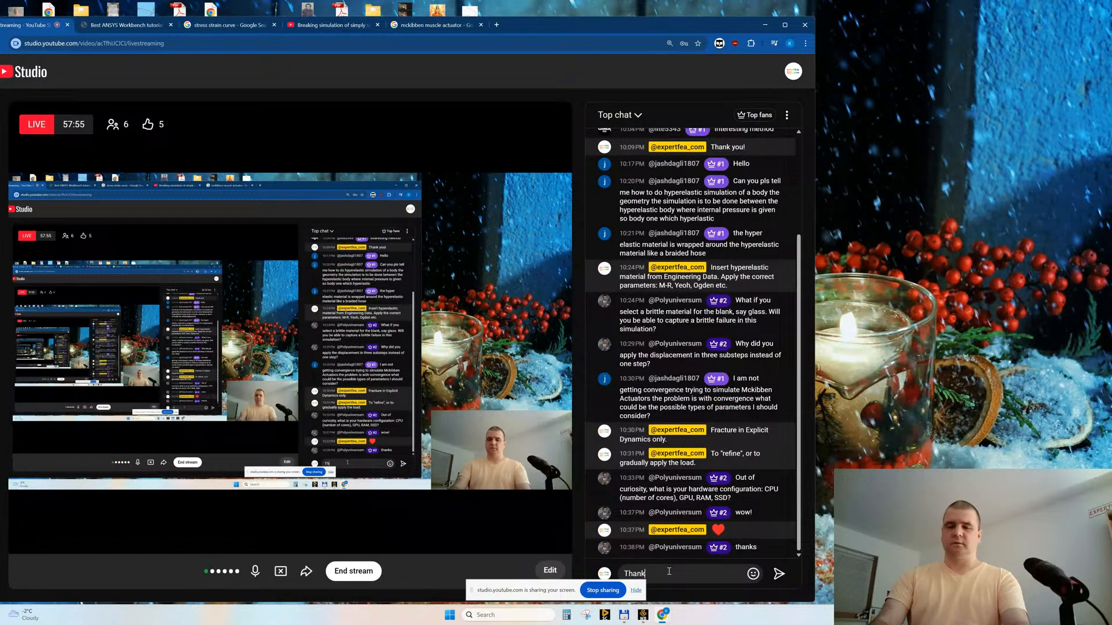
type(" you!")
key("Return")
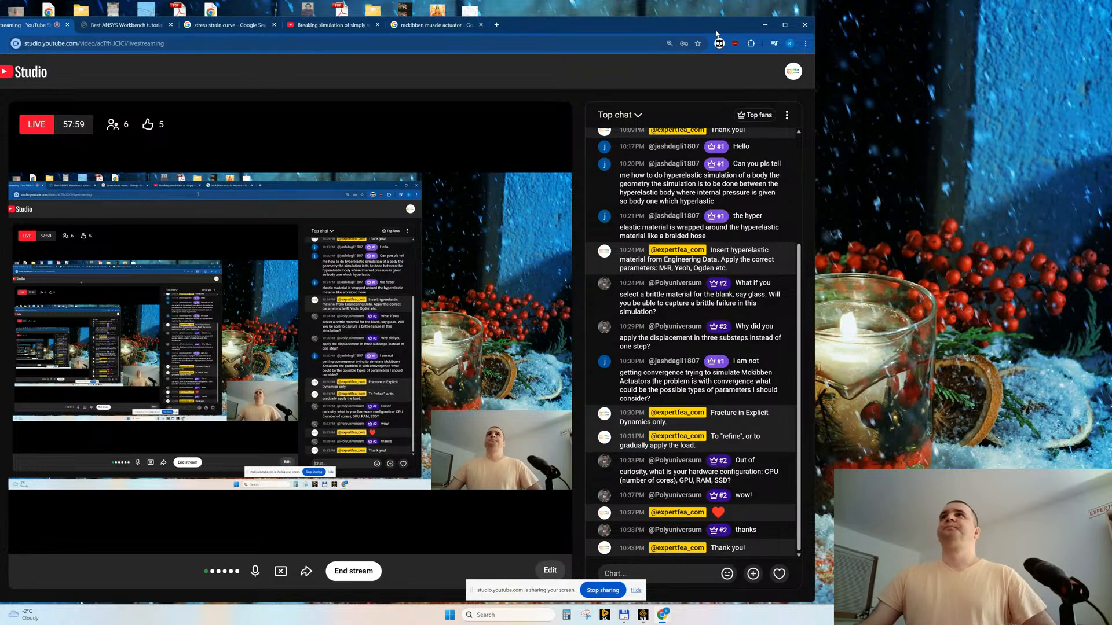
left_click_drag(656, 25, 657, 29)
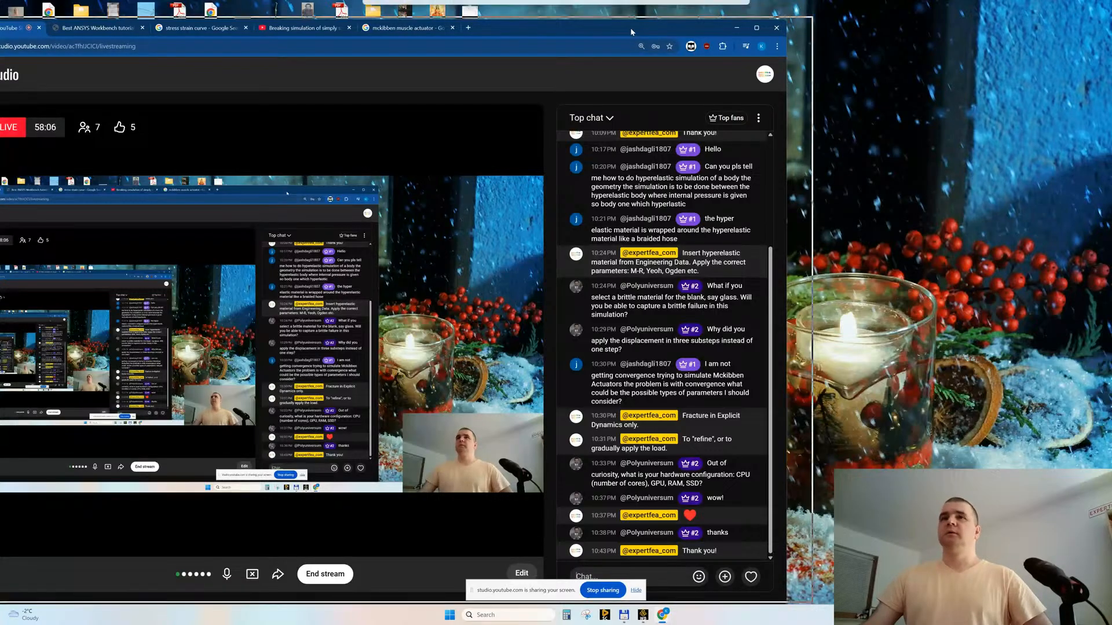
left_click_drag(603, 29, 648, 26)
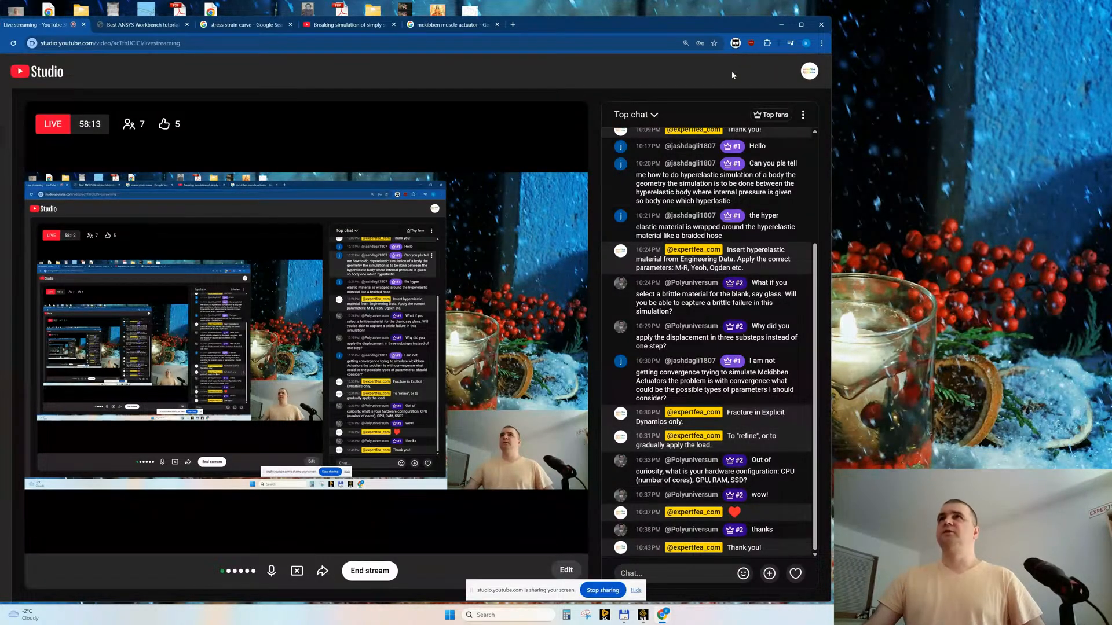
mouse_move(648, 602)
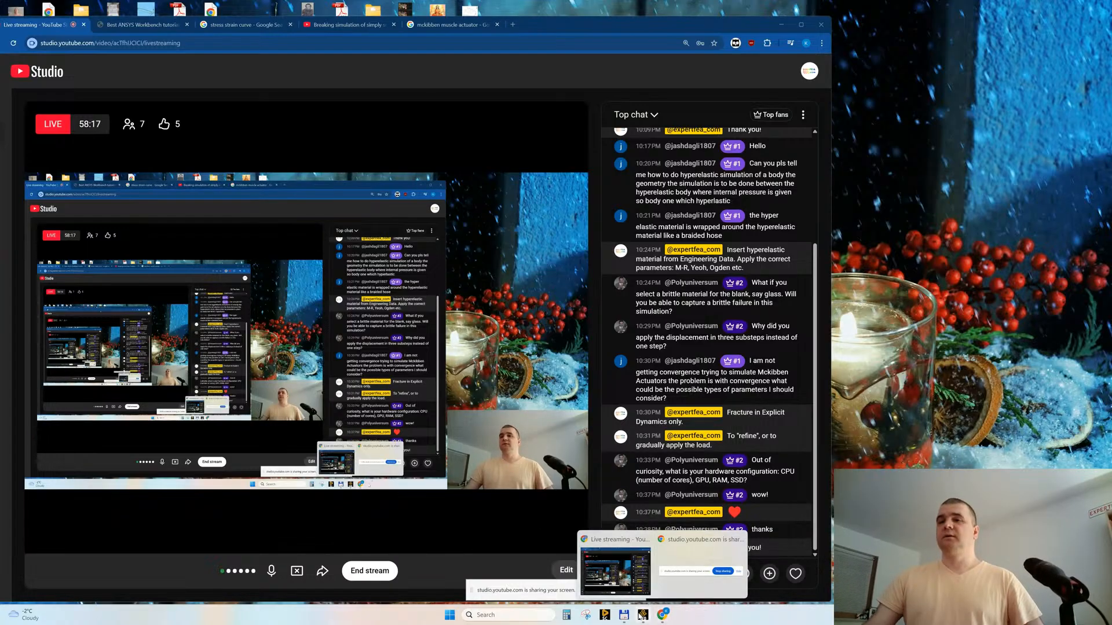
- Return to Workbench, minimize the browser, and place the Copy of Elastic system beside the Elastic system
left_click(641, 616)
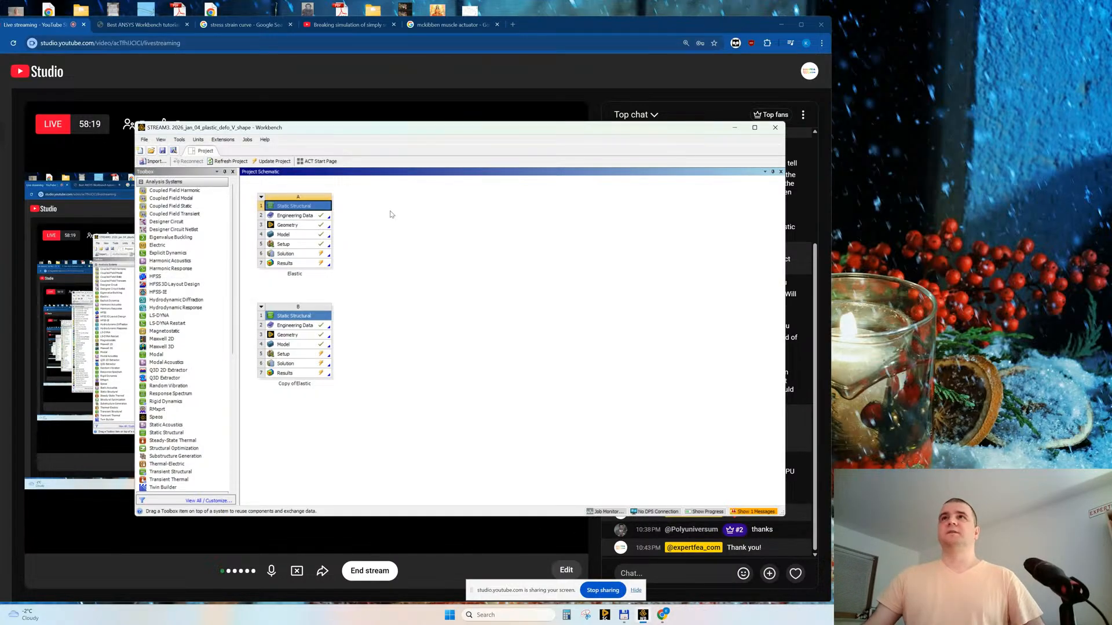
left_click(781, 25)
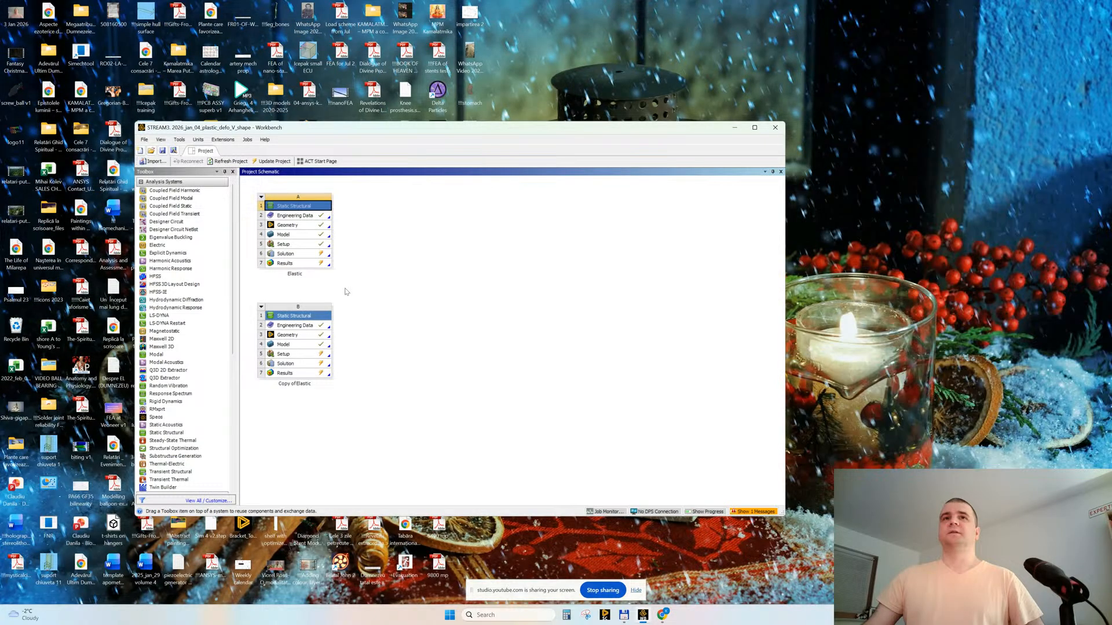
left_click_drag(293, 334, 393, 223)
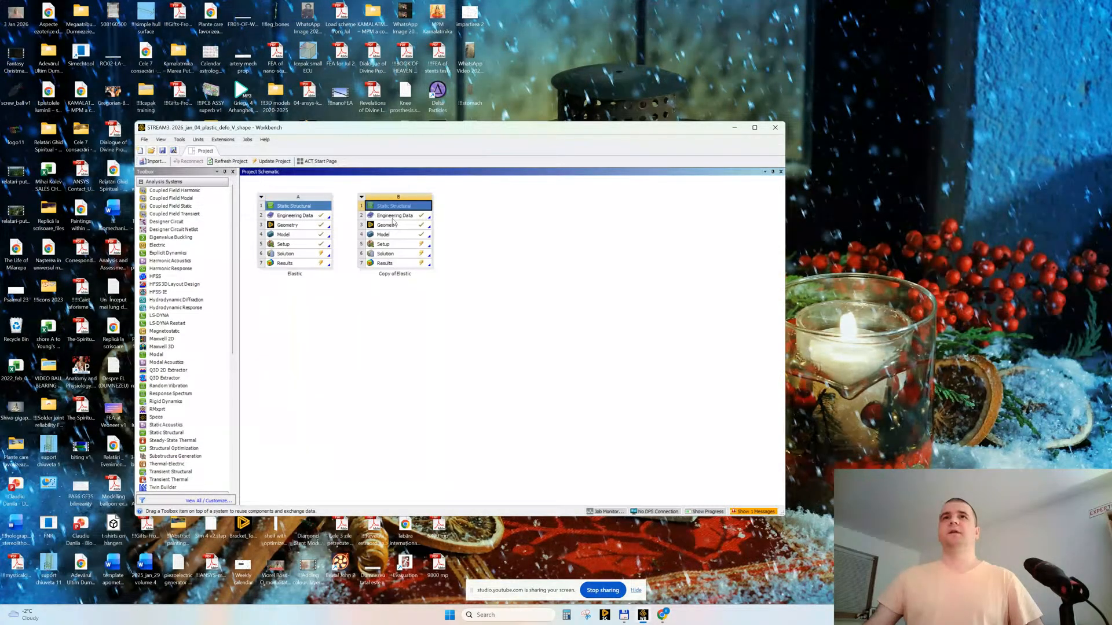
- Open the Engineering Data of the Copy of Elastic system and select the General Non-linear Materials library among the data sources
double_click(393, 215)
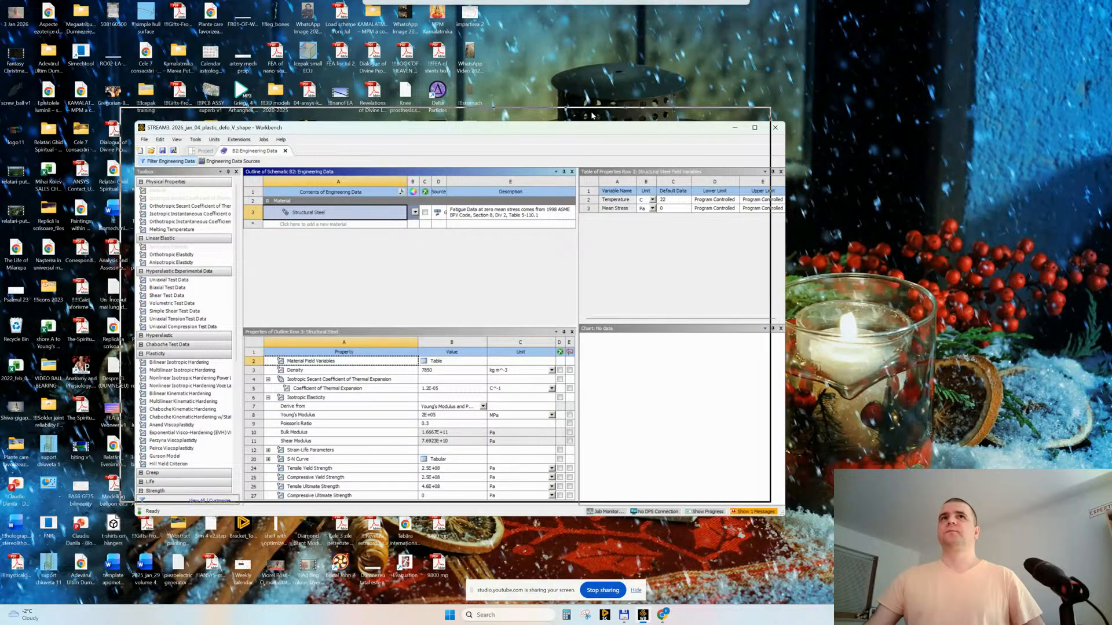
left_click_drag(583, 128, 568, 113)
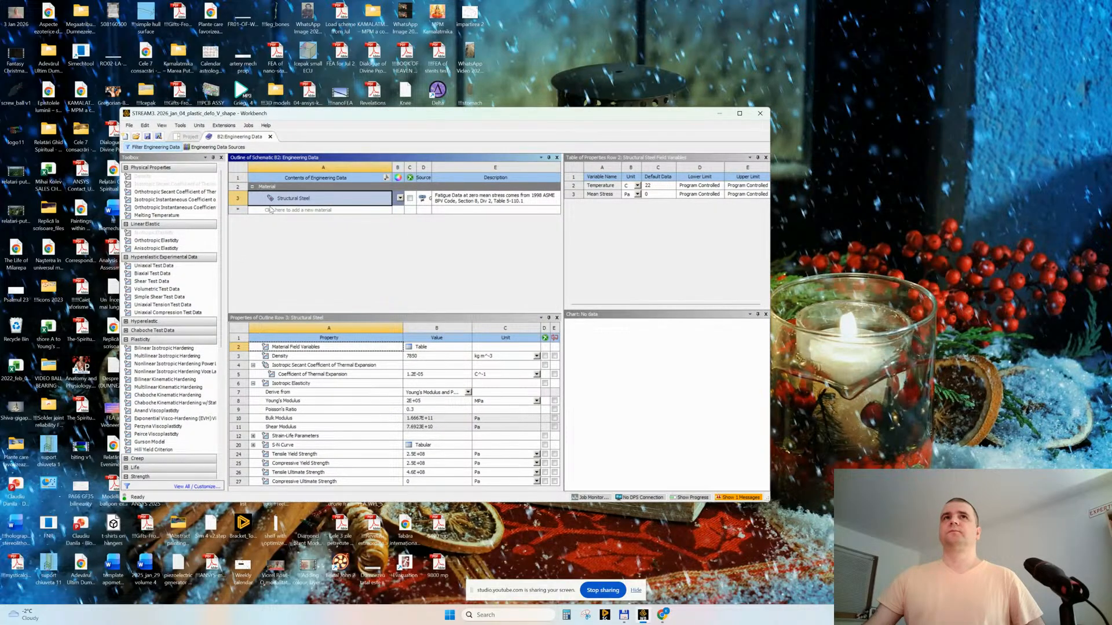
left_click(220, 147)
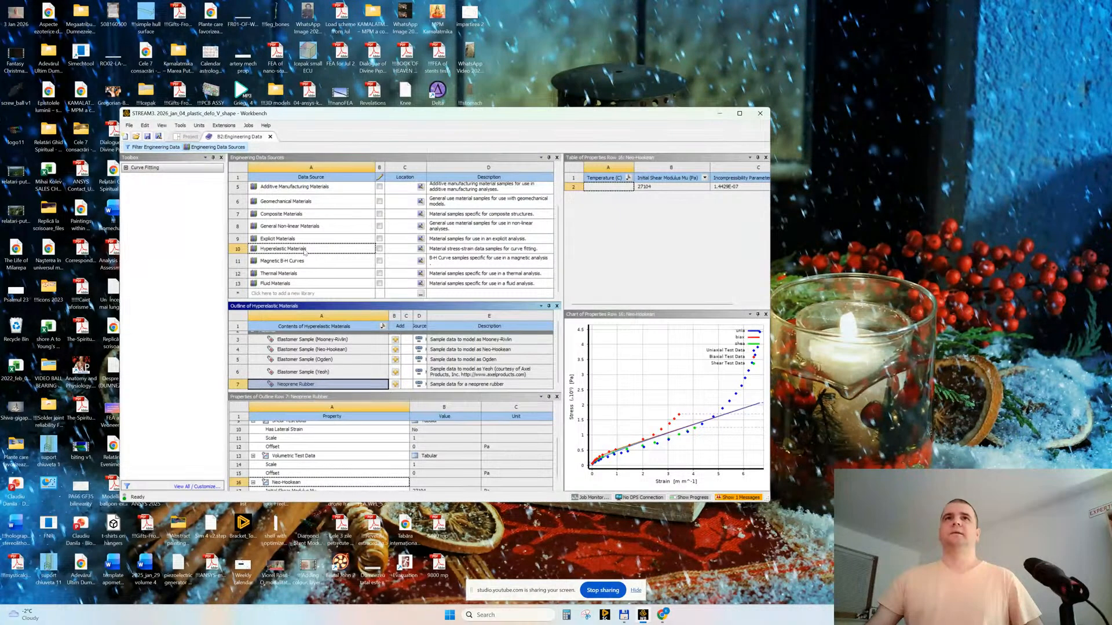
scroll(295, 219, "up", 1)
left_click(276, 214)
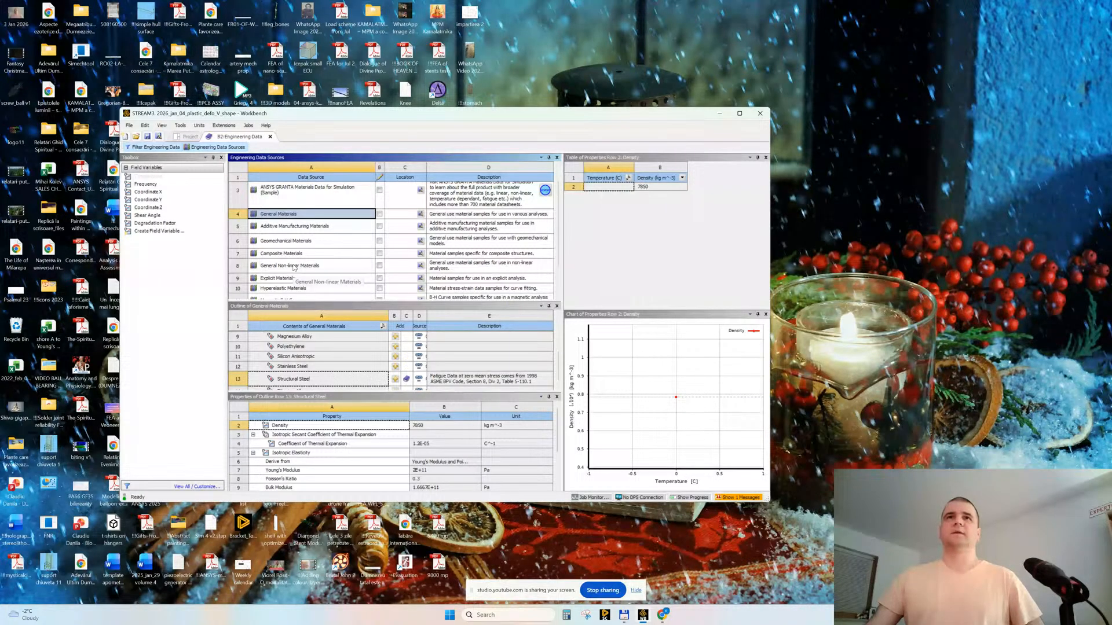
left_click(293, 267)
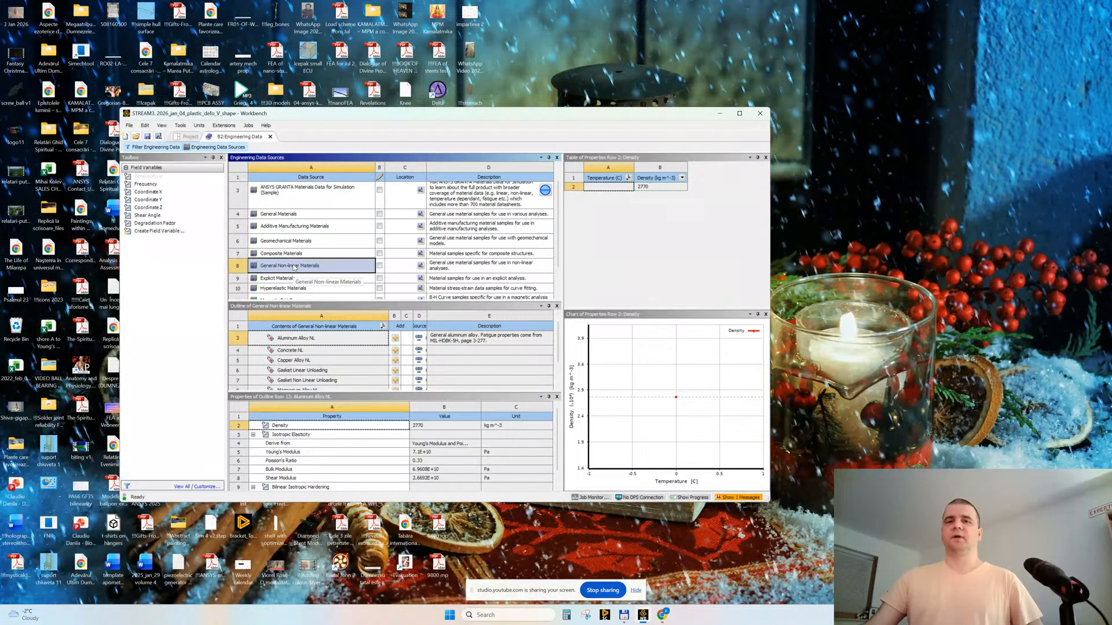
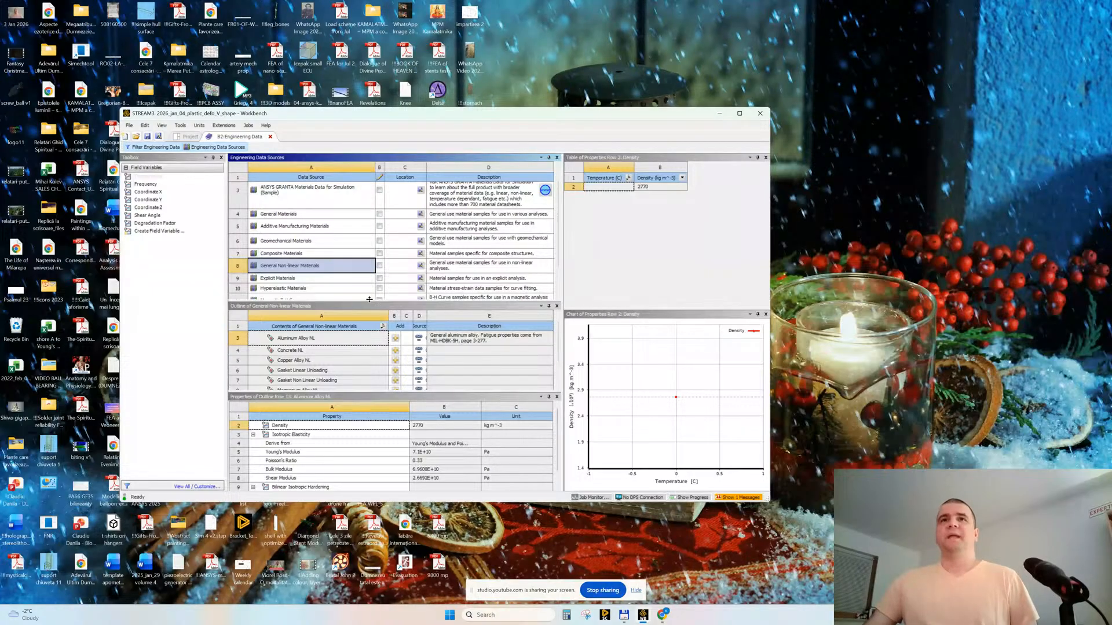
- Add Structural Steel NL to the system's engineering data and return to the list of project materials
left_click_drag(369, 299, 371, 238)
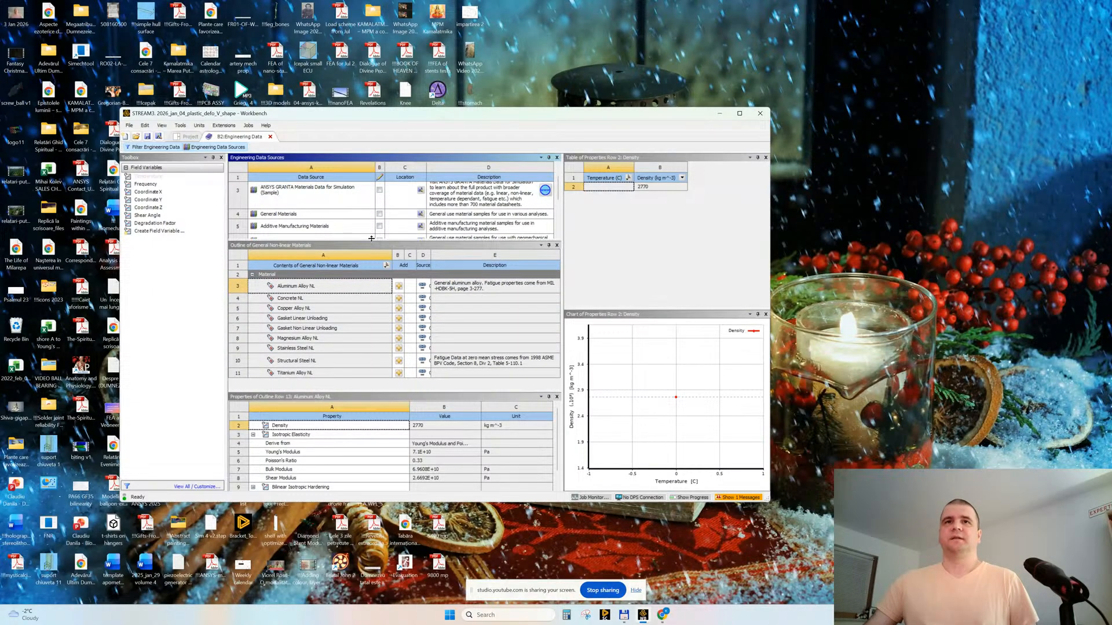
left_click(320, 362)
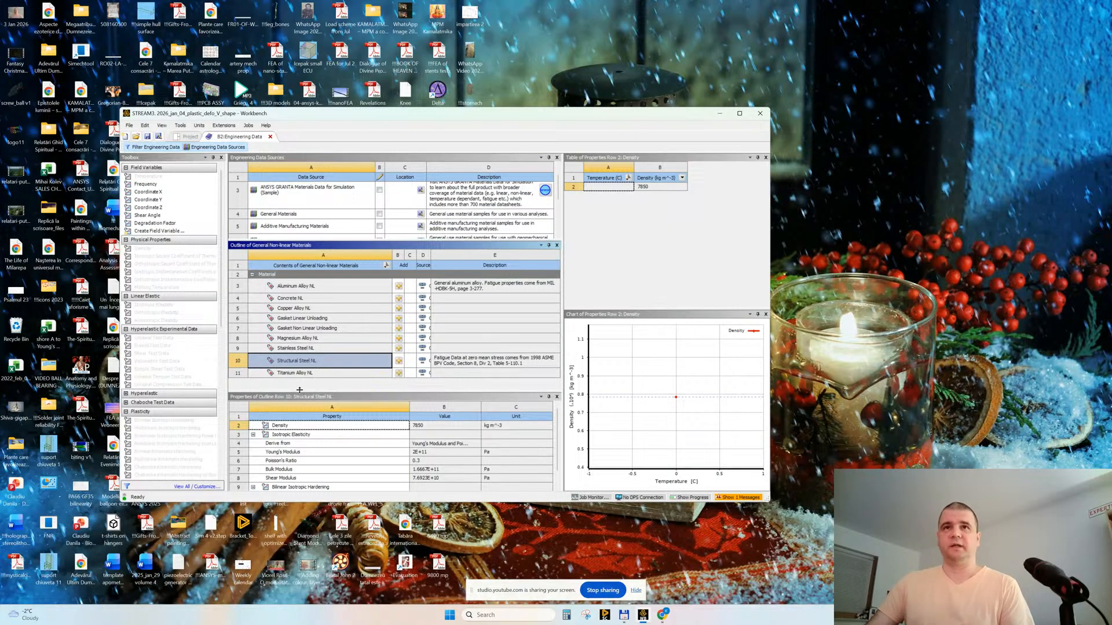
left_click_drag(303, 392, 309, 375)
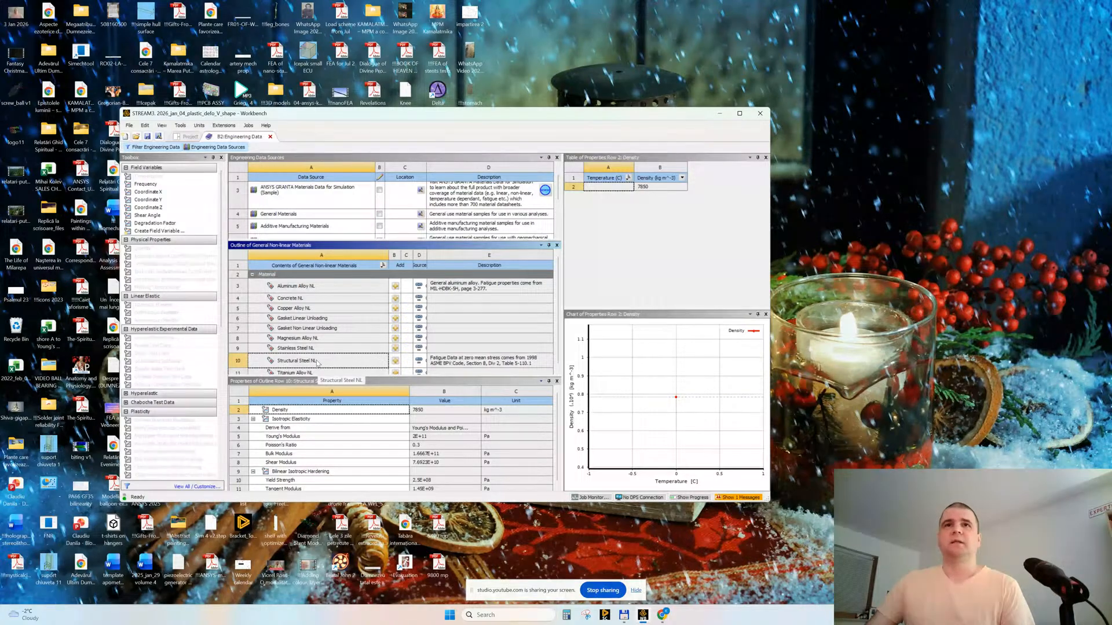
left_click(317, 362)
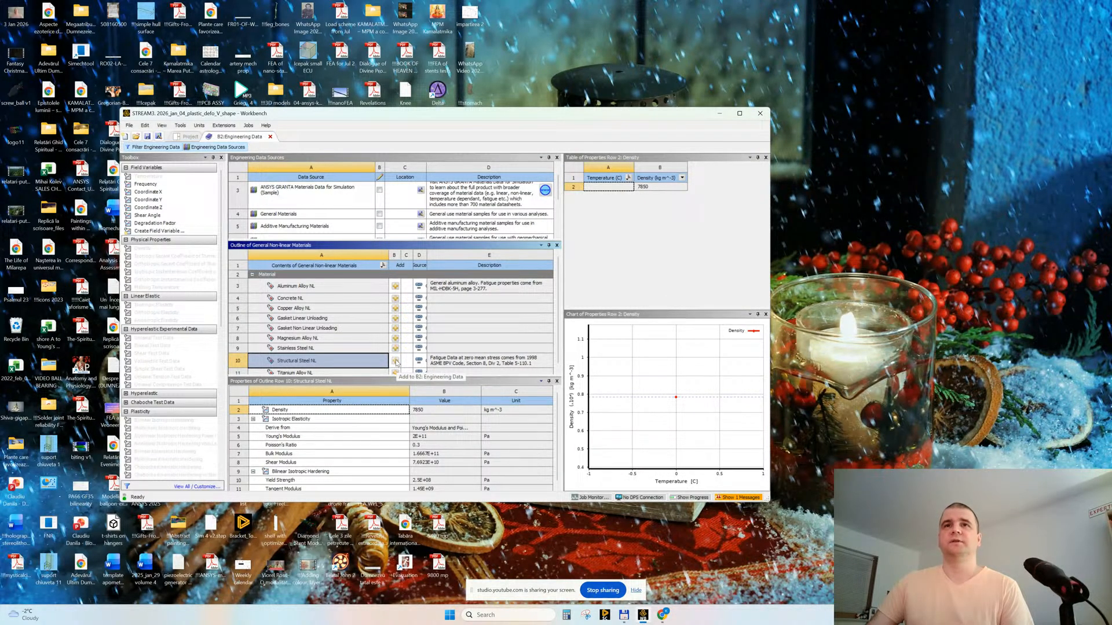
left_click(396, 361)
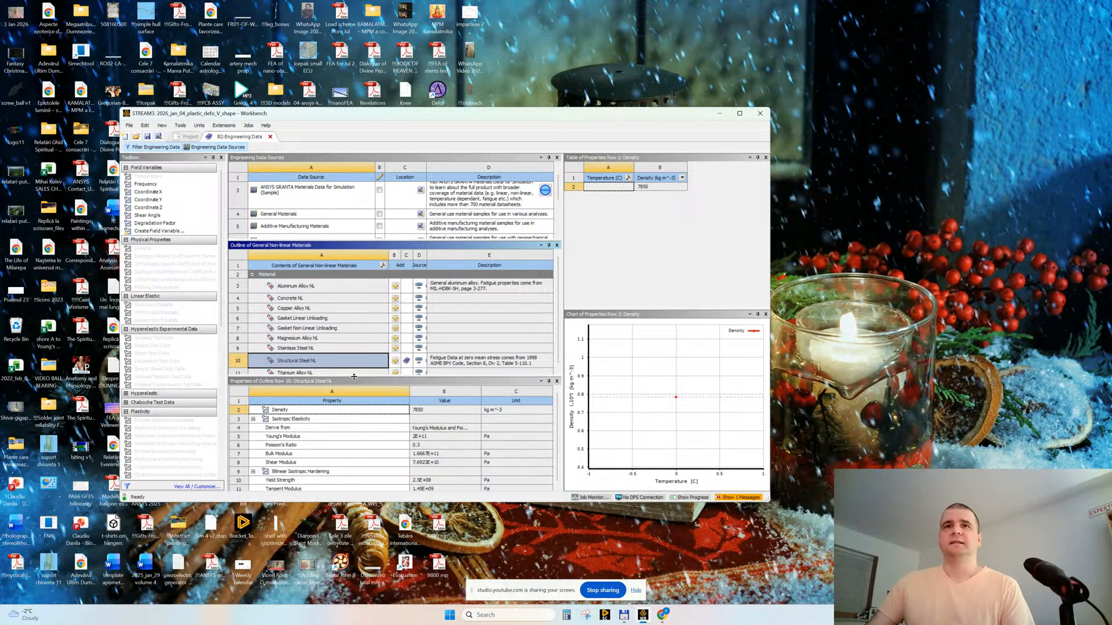
left_click_drag(355, 377, 346, 326)
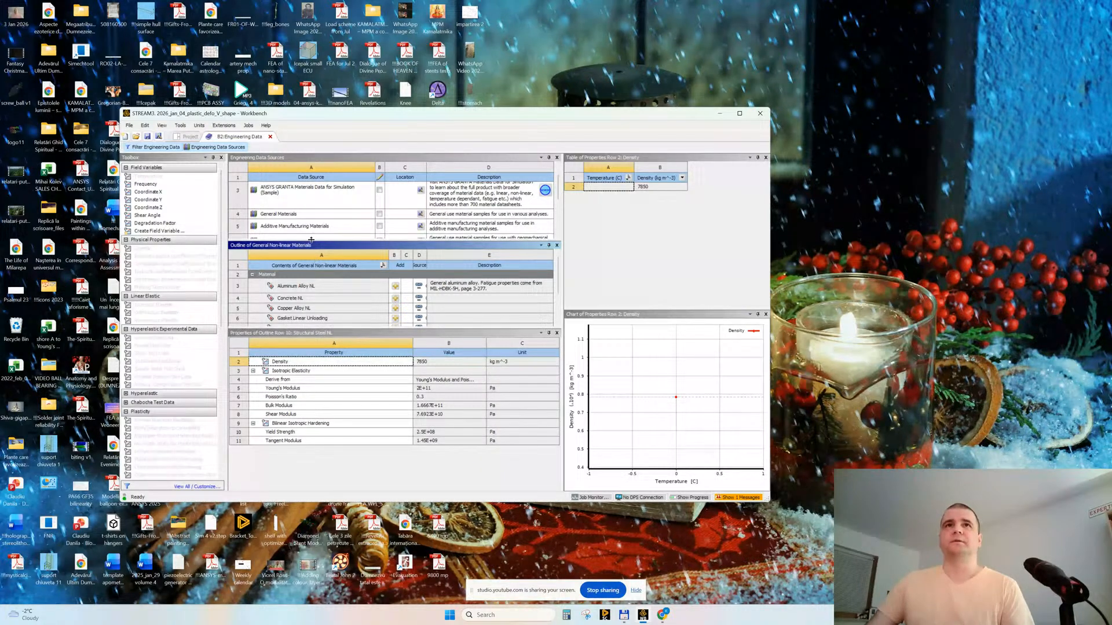
left_click(214, 147)
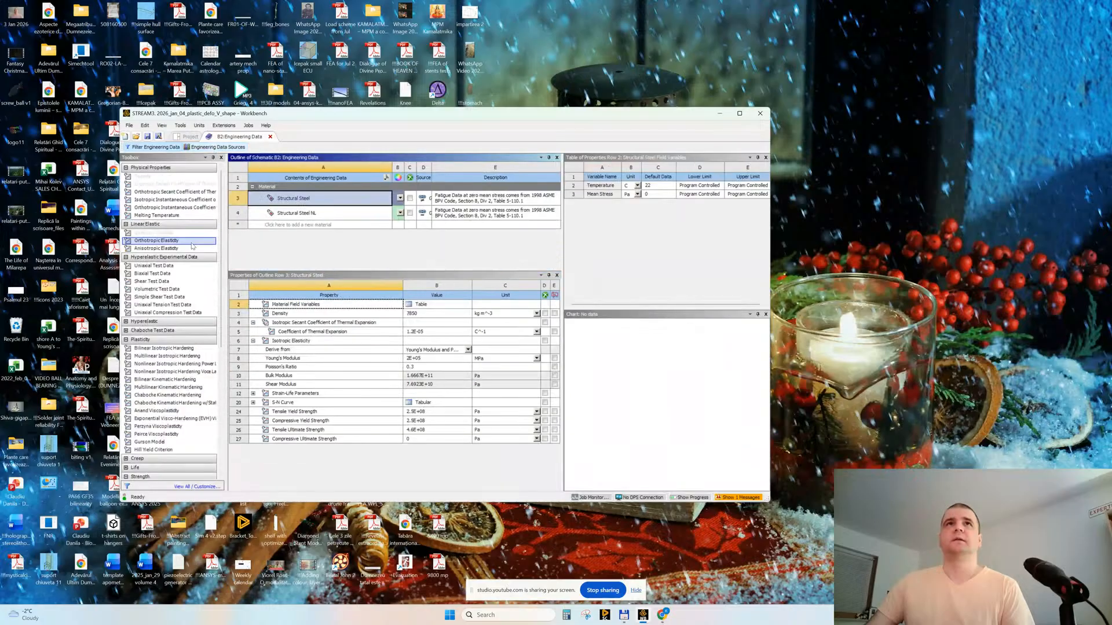
- Examine the Isotropic Elasticity and Bilinear Isotropic Hardening properties of Structural Steel NL with their charts
left_click(305, 215)
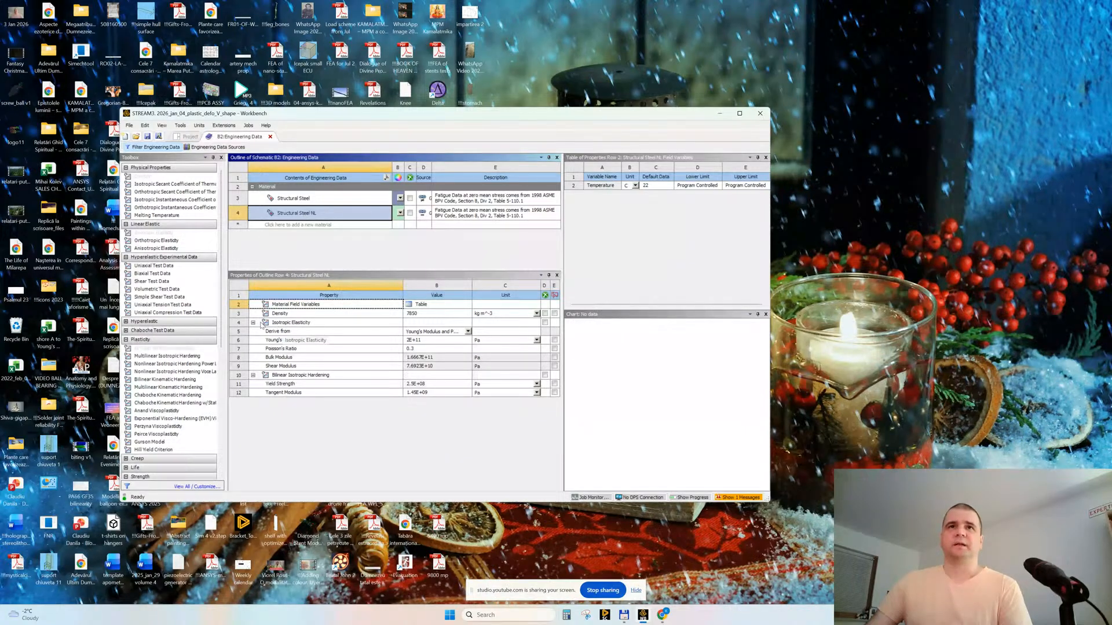
left_click(284, 323)
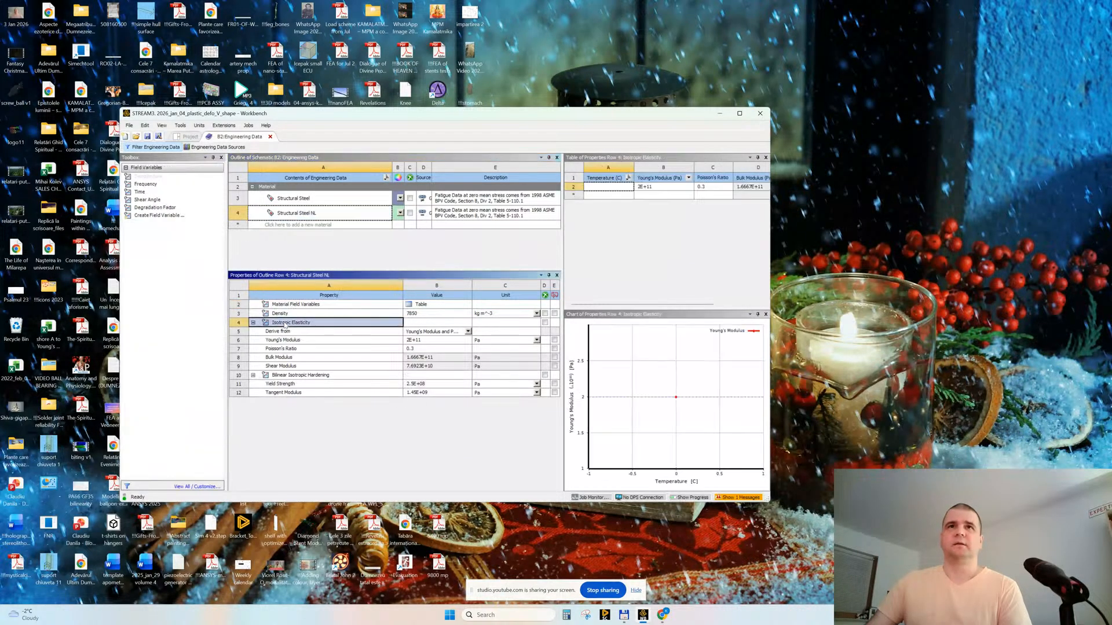
left_click(288, 376)
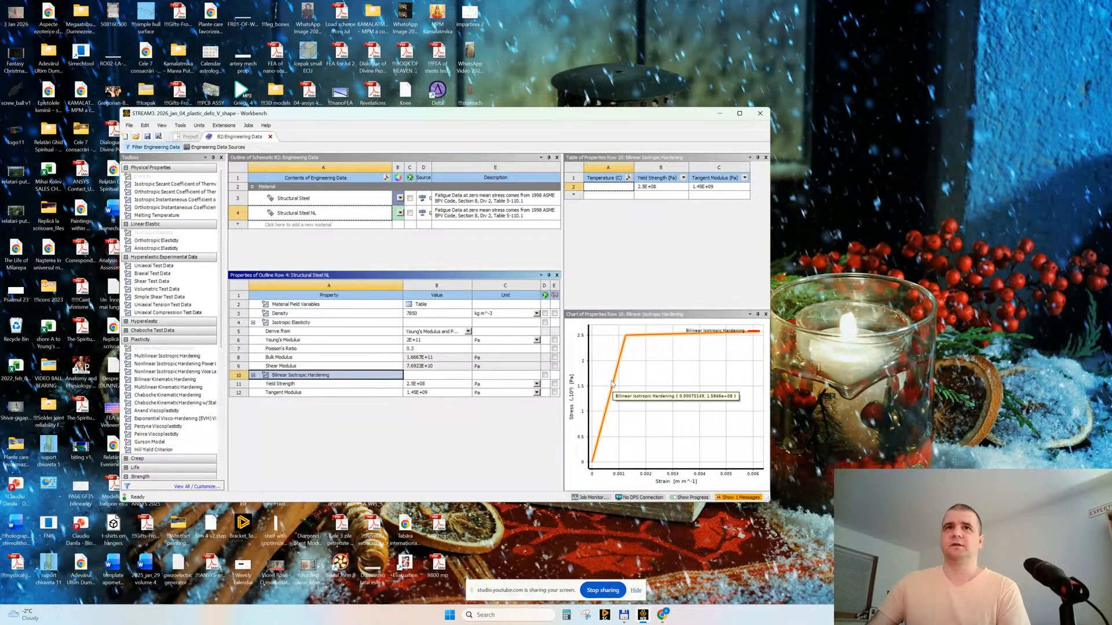
left_click(317, 323)
left_click(325, 374)
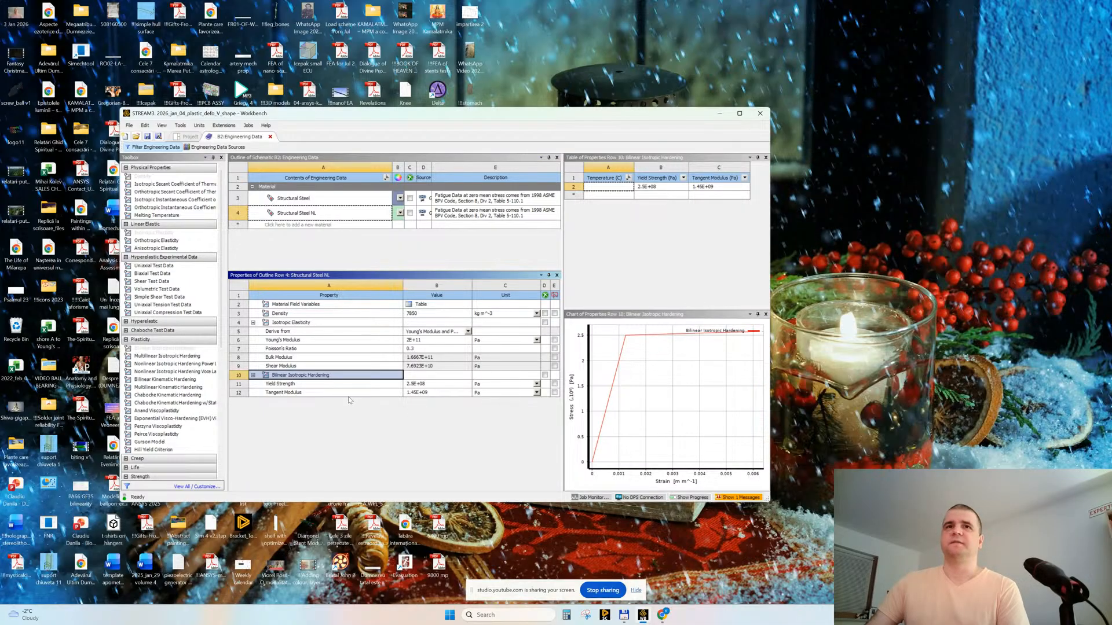
left_click(299, 394)
left_click(290, 376)
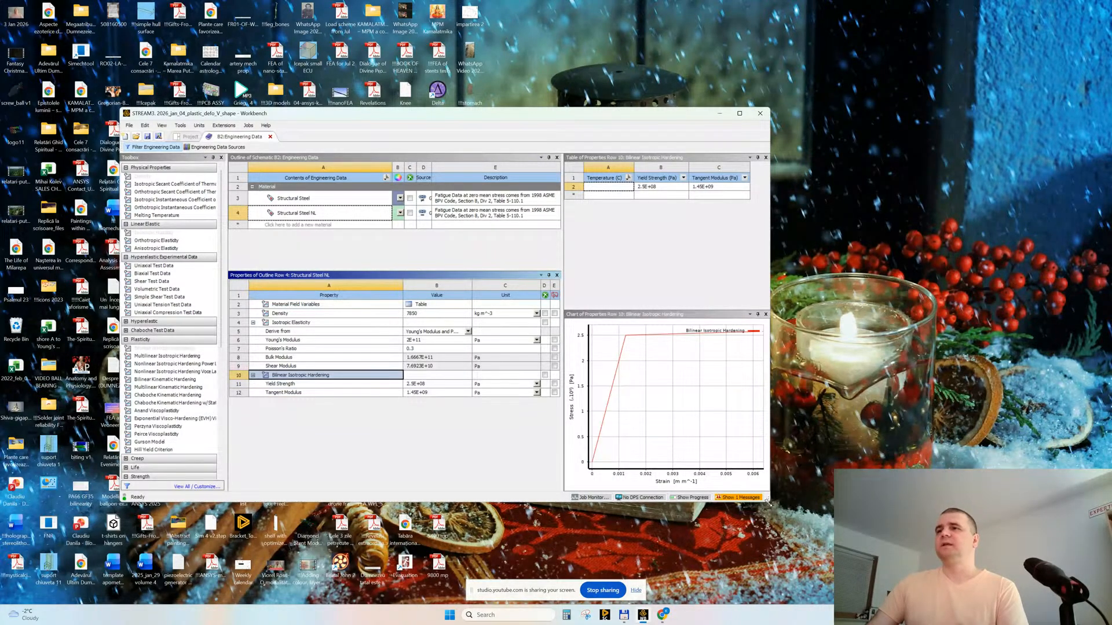
- Enlarge the Workbench window and chart area, and capture the Bilinear Isotropic Hardening chart with Snipping Tool
left_click_drag(769, 502, 861, 544)
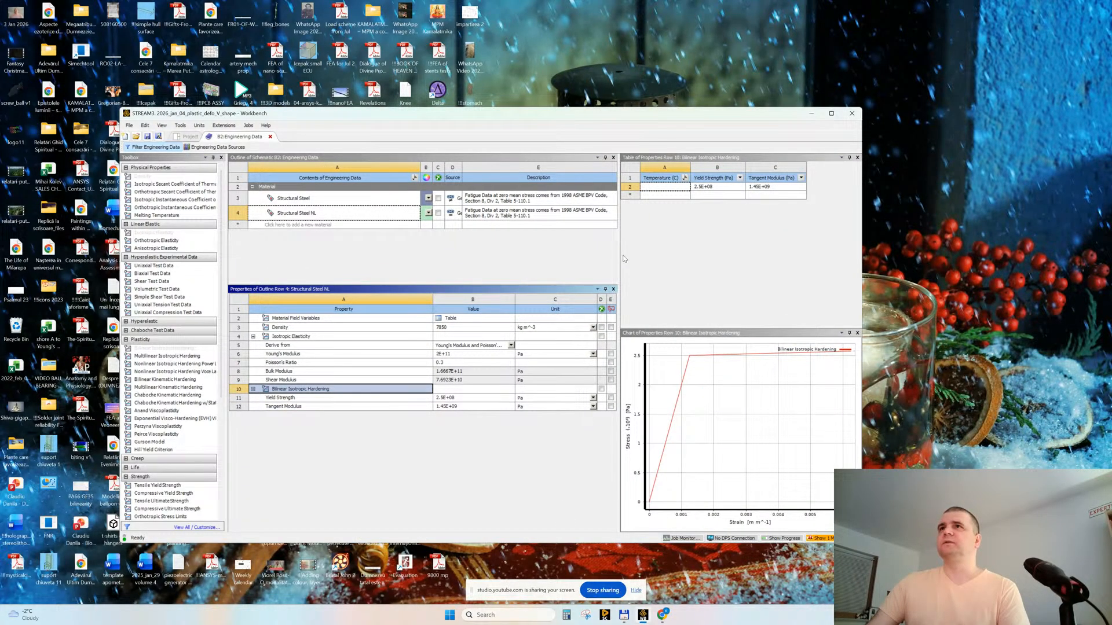
left_click_drag(619, 259, 581, 258)
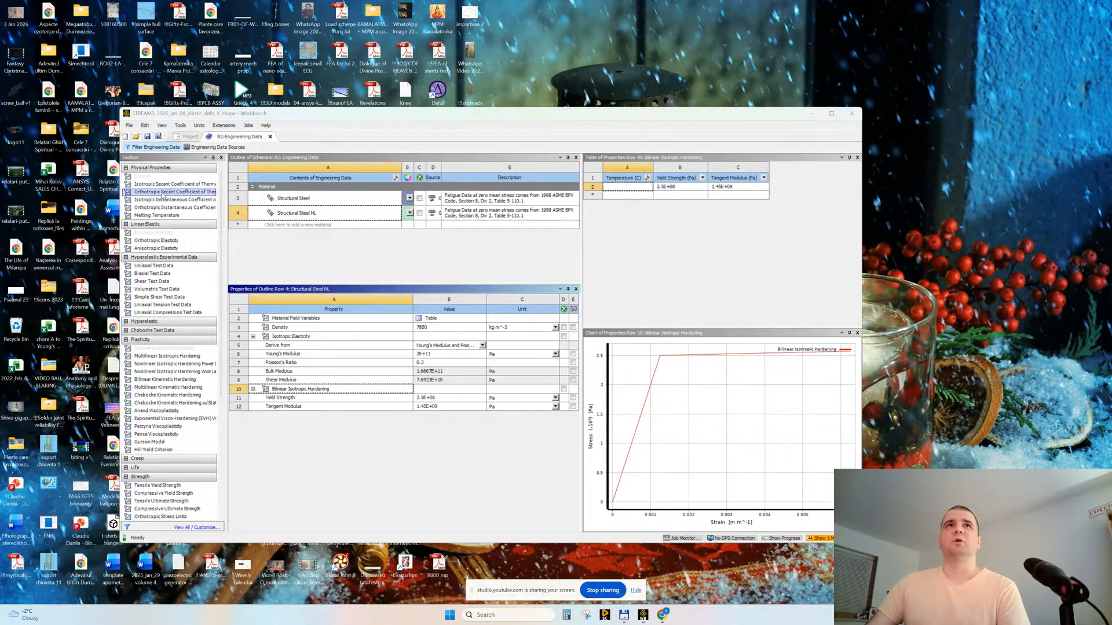
left_click(585, 615)
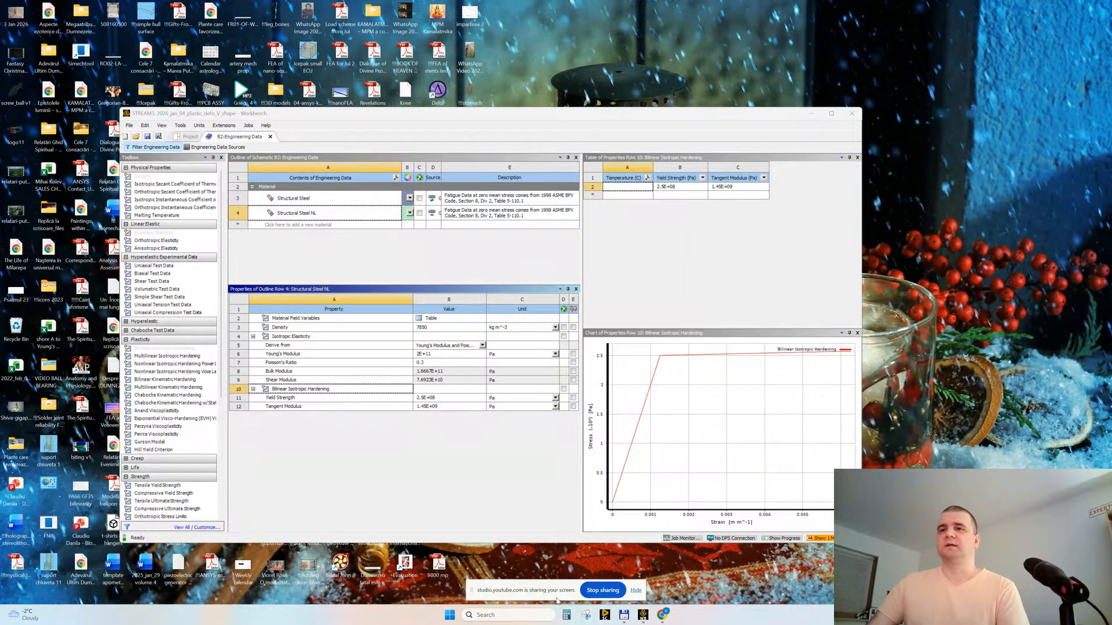
left_click_drag(546, 594, 904, 560)
left_click(55, 47)
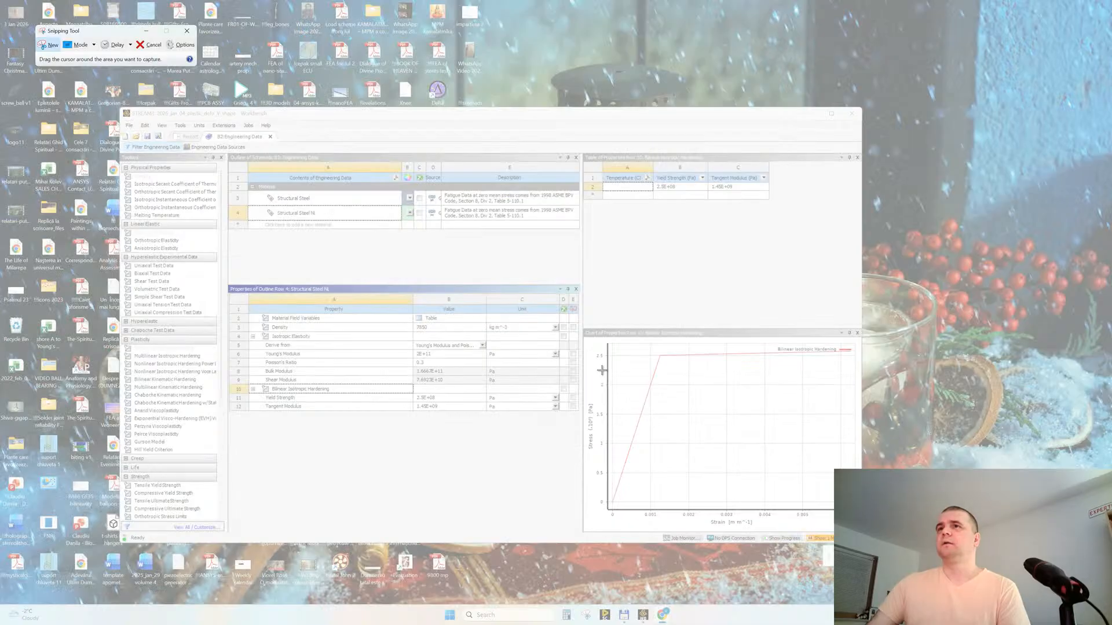
left_click_drag(579, 320, 861, 528)
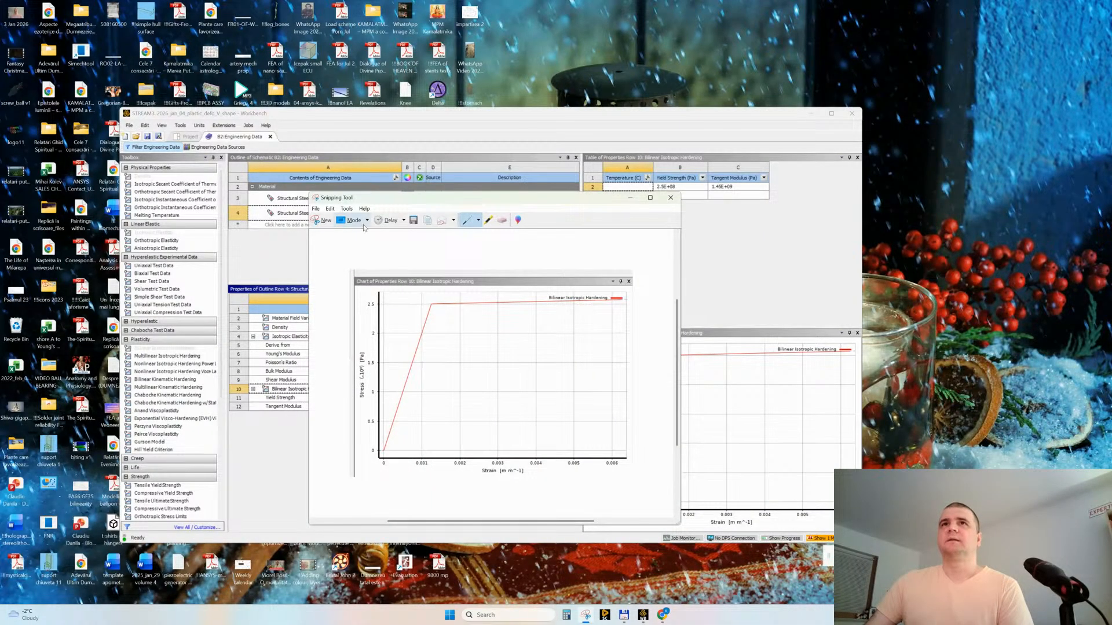
- With the black pen, draw a vertical line from the yield point to the strain axis and write the stress labels σel and σpl
left_click(479, 223)
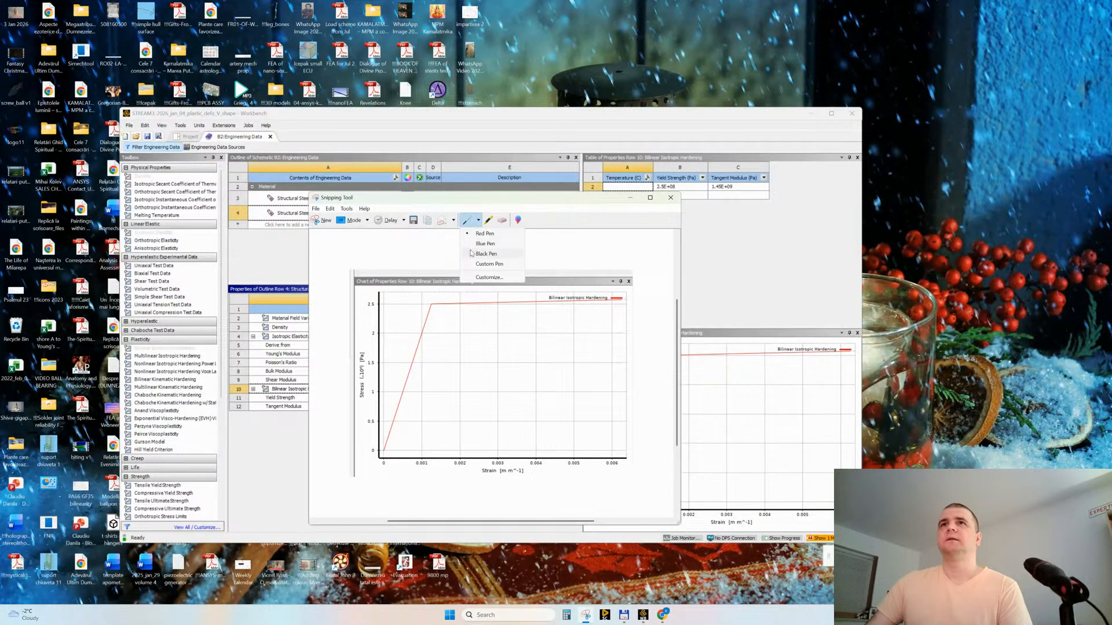
left_click(476, 254)
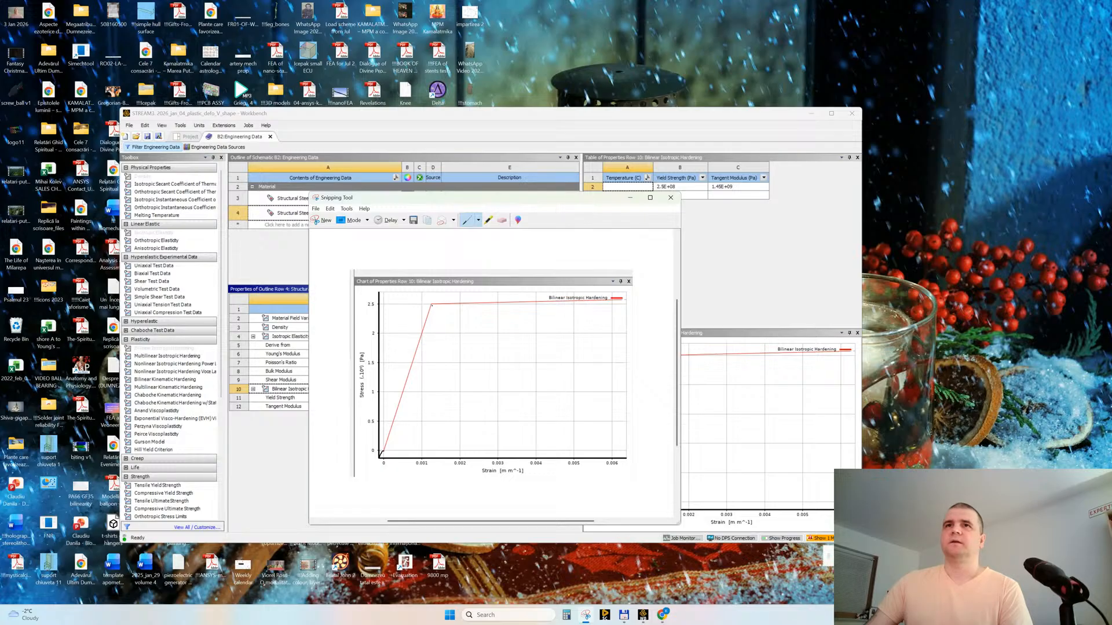
left_click_drag(428, 326, 423, 391)
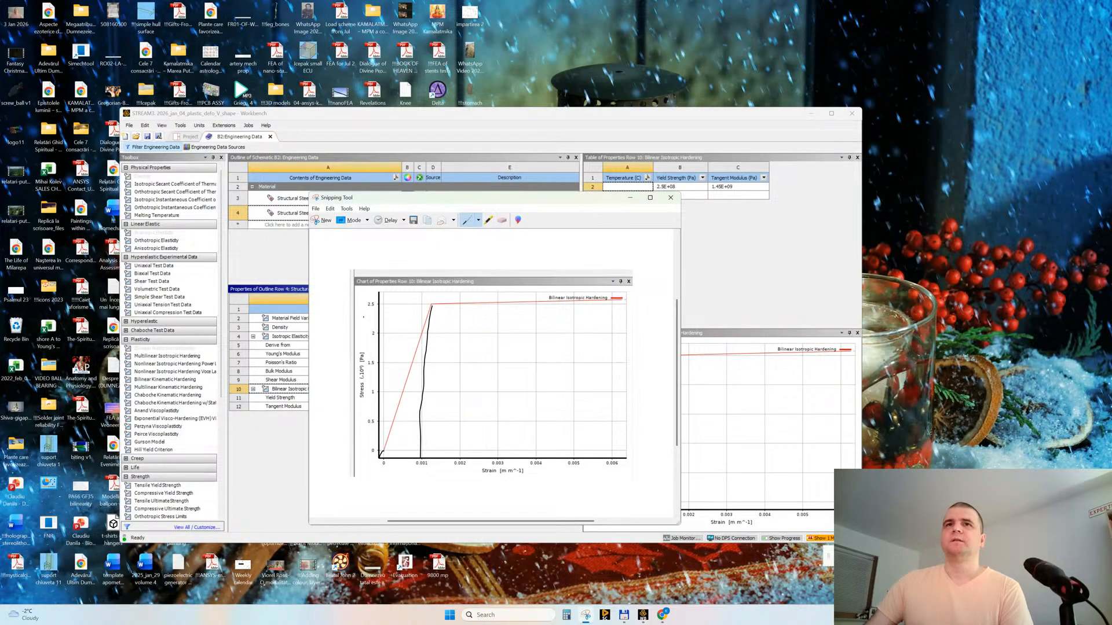
left_click_drag(364, 314, 365, 323)
left_click_drag(373, 320, 388, 324)
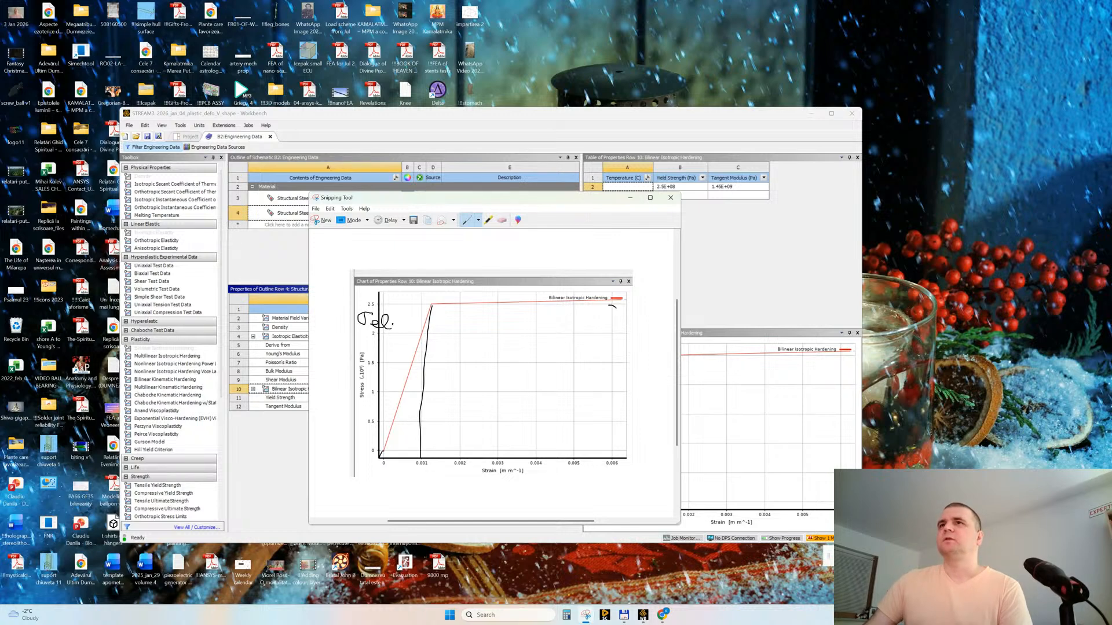
mouse_move(613, 307)
left_mouse_down()
mouse_move(629, 303)
mouse_move(617, 323)
left_mouse_up()
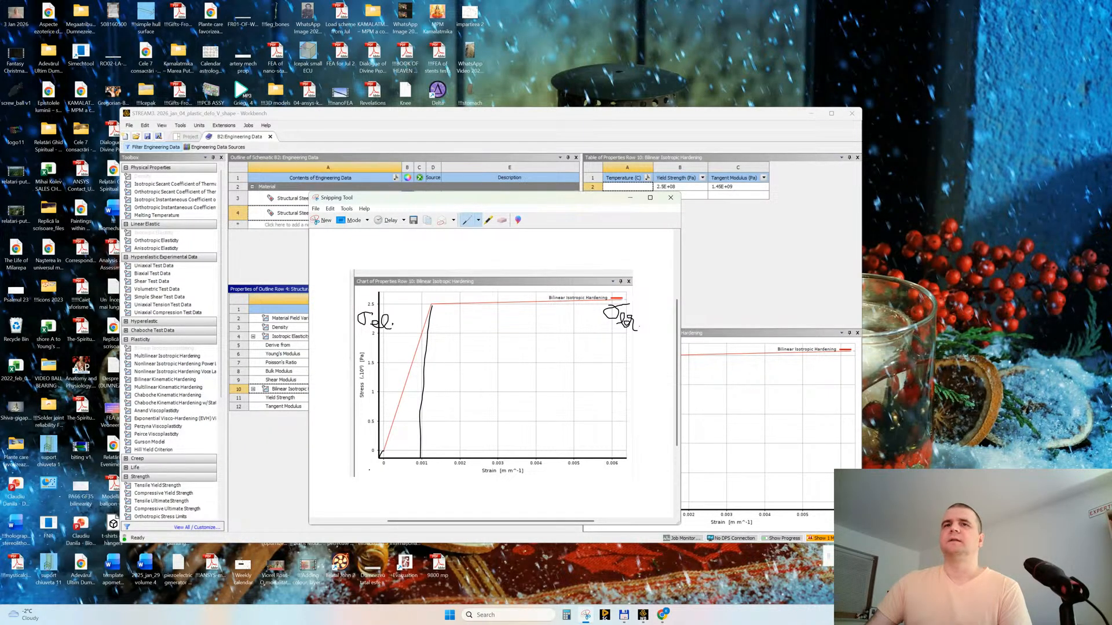
- Label the chart's origin 0 and draw a horizontal line across the chart at the yield stress level
left_click_drag(366, 463, 370, 468)
left_click_drag(381, 304, 418, 304)
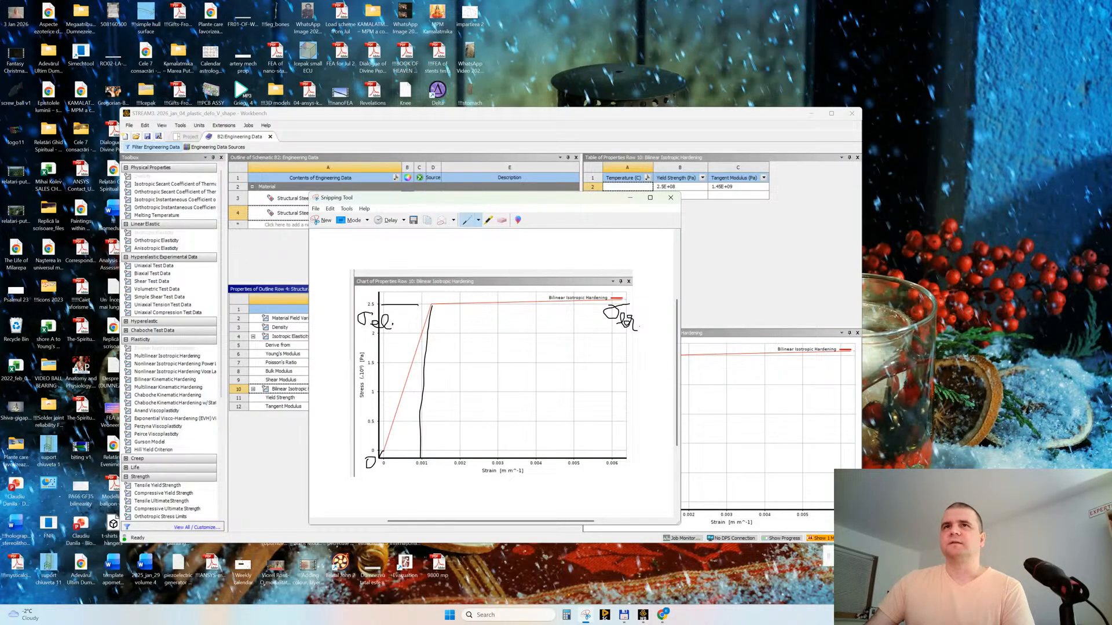
left_click_drag(418, 304, 652, 311)
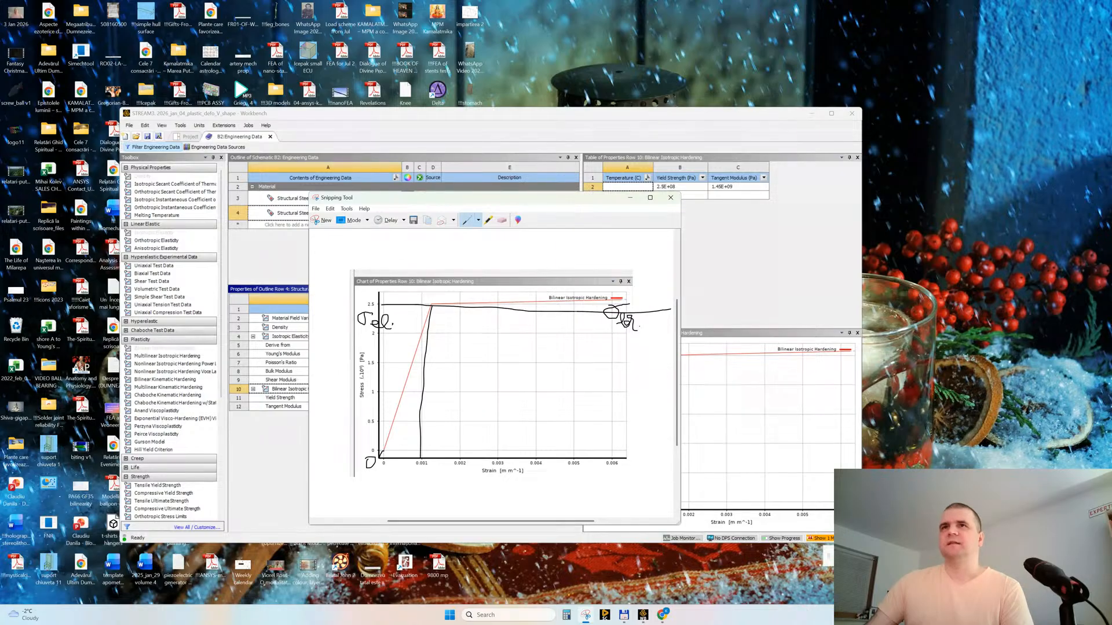
- Mark the elastic slope's angle α at the chart origin, label the vertical line σel, and write tg α = with numerator σel
left_click_drag(388, 443, 394, 447)
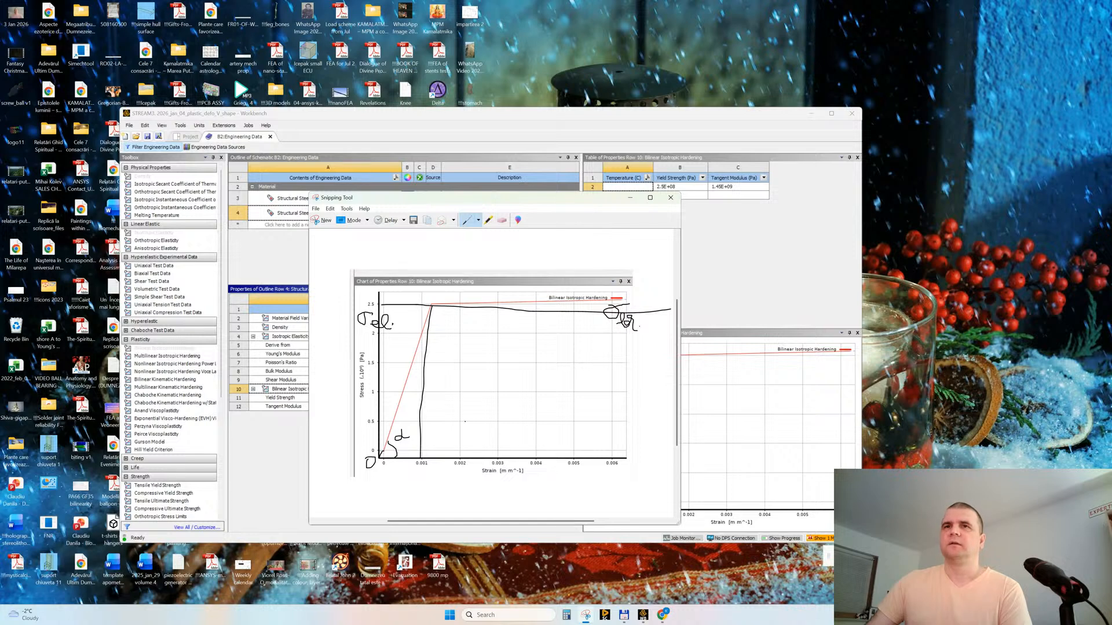
mouse_move(465, 336)
left_mouse_down()
mouse_move(487, 366)
mouse_move(472, 345)
mouse_move(541, 357)
mouse_move(536, 370)
left_mouse_up()
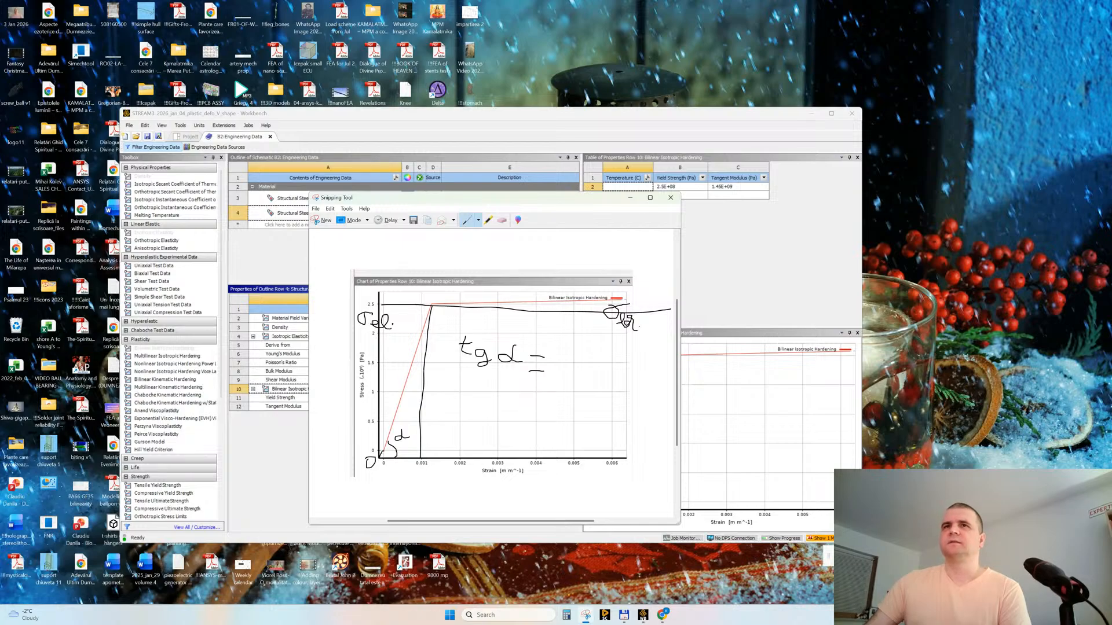
left_click_drag(434, 374, 458, 383)
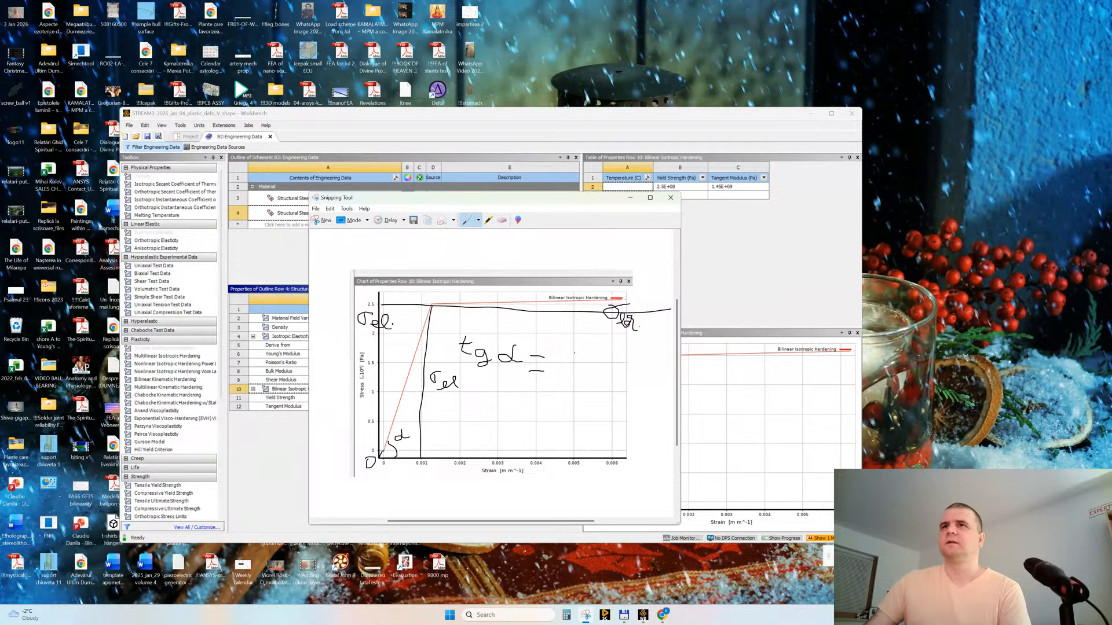
mouse_move(564, 343)
left_mouse_down()
mouse_move(570, 335)
mouse_move(587, 359)
left_mouse_up()
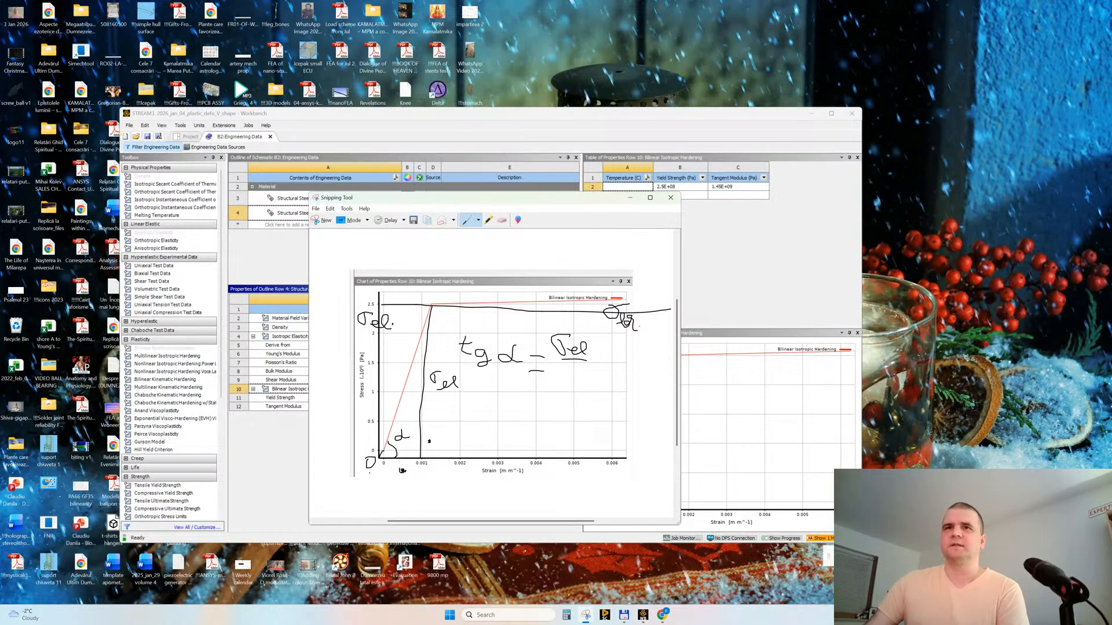
- Label the elastic strain εel below the strain axis and complete the tg α equation with denominator εel and result Eel
left_click_drag(391, 473, 390, 480)
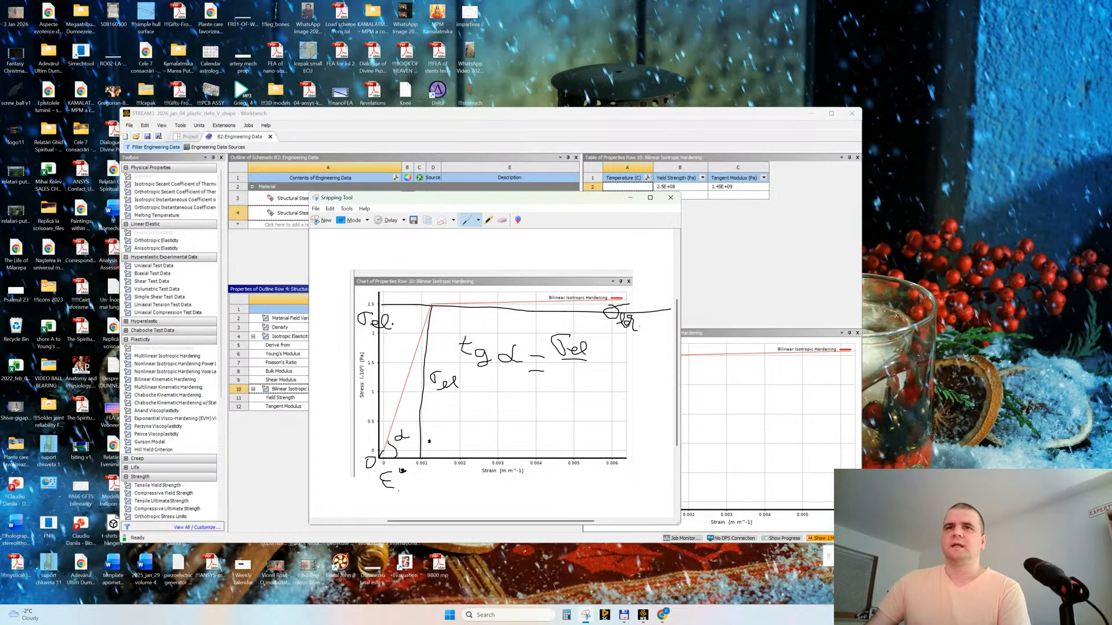
left_click_drag(409, 475, 412, 492)
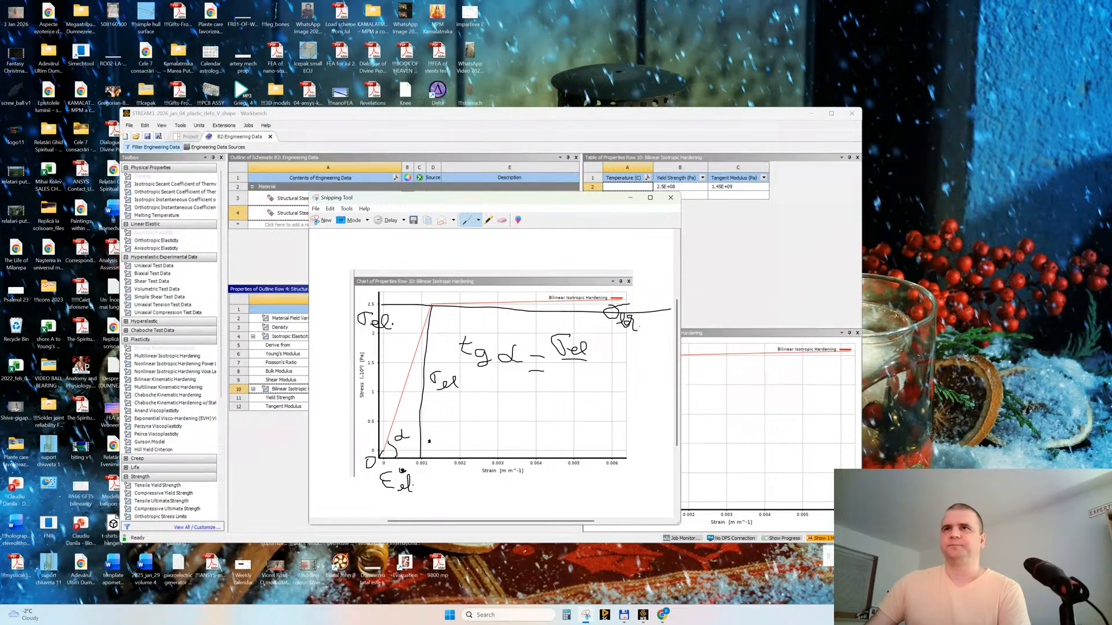
left_click_drag(565, 374, 576, 393)
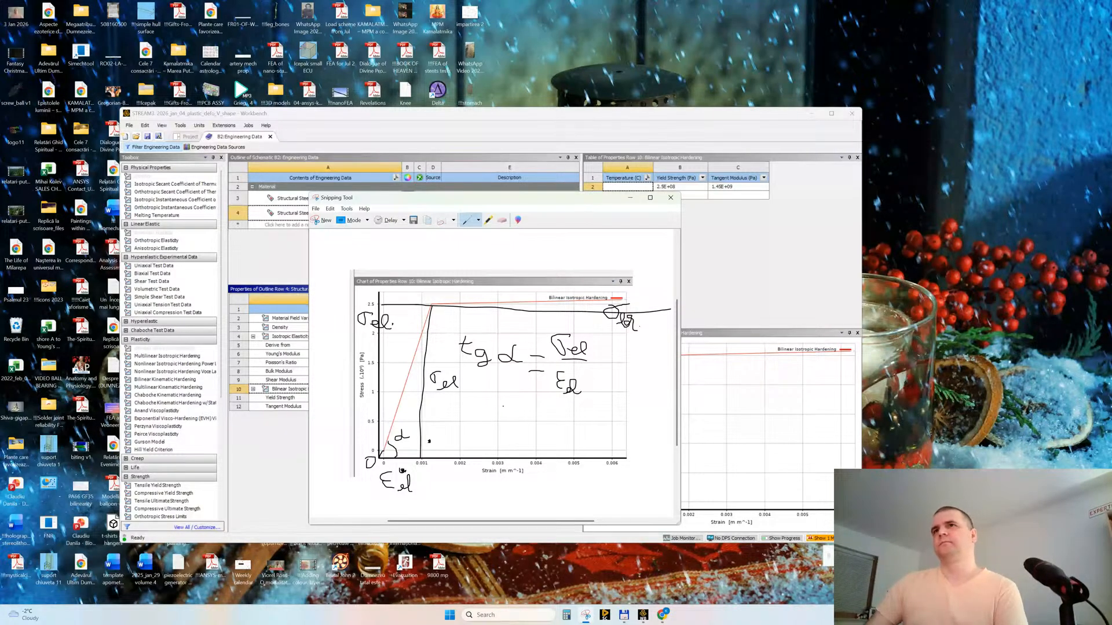
mouse_move(596, 359)
left_mouse_down()
mouse_move(633, 373)
mouse_move(647, 348)
left_mouse_up()
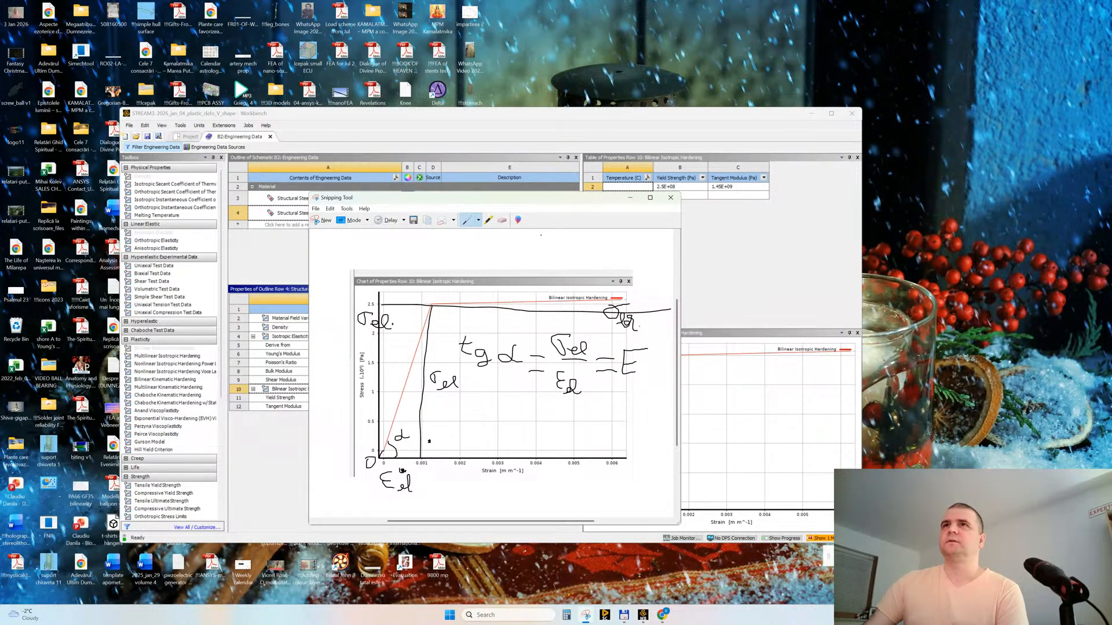
left_click_drag(522, 198, 575, 192)
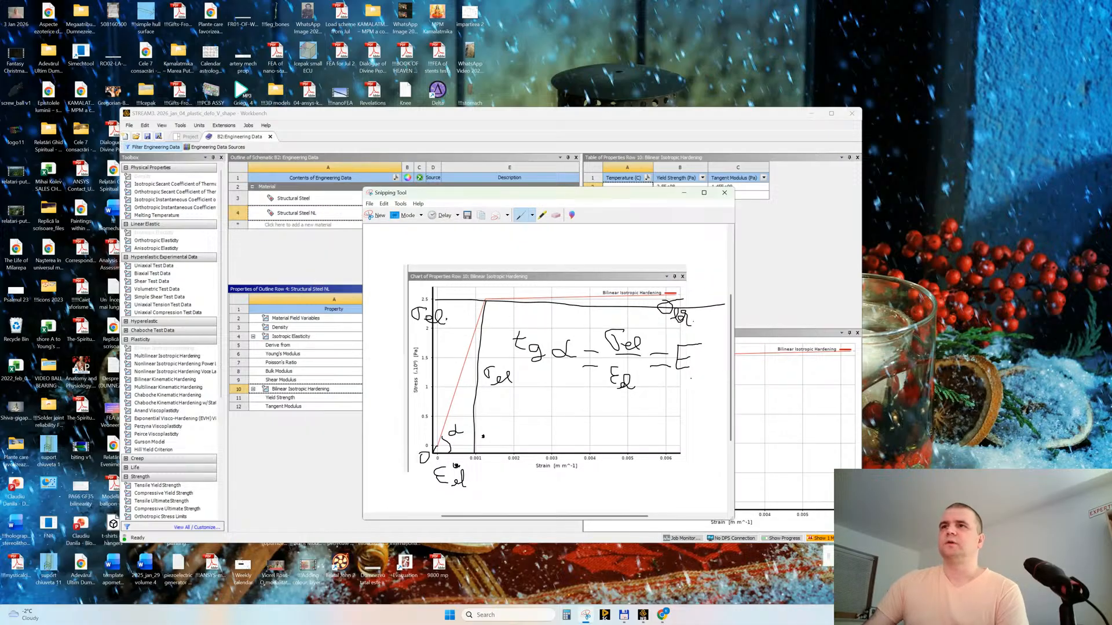
mouse_move(692, 377)
left_mouse_down()
mouse_move(704, 365)
mouse_move(703, 382)
left_mouse_up()
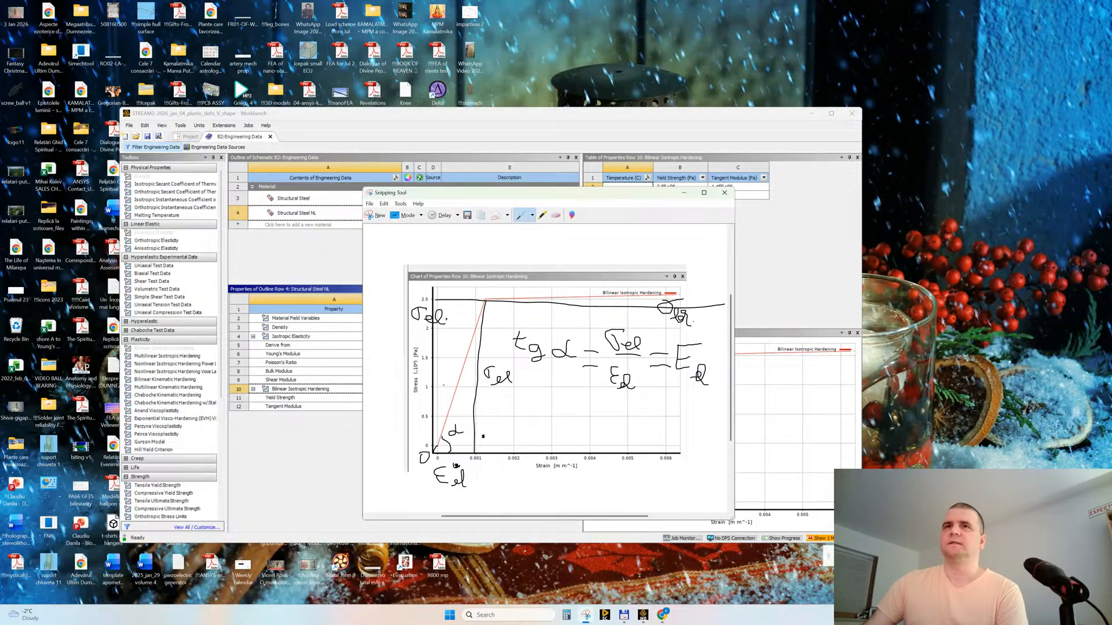
- Emphasize the elastic segment with a thick stroke, mark angle β at the plastic segment, and add a stroke beside the σbr label
mouse_move(447, 391)
left_mouse_down()
mouse_move(461, 359)
mouse_move(457, 375)
left_mouse_up()
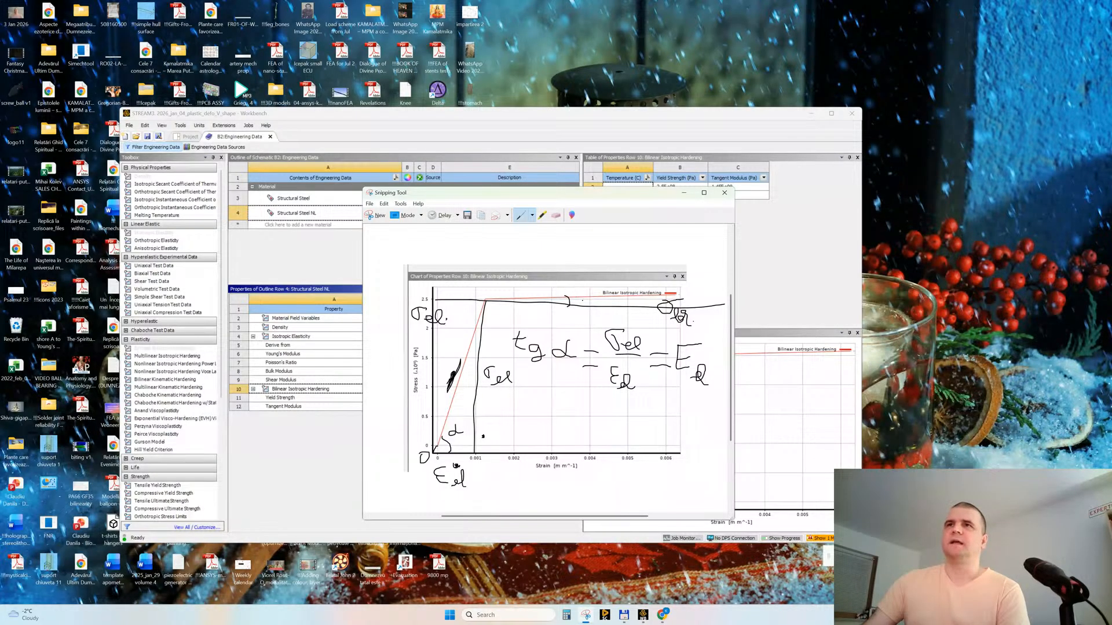
left_click_drag(582, 302, 590, 277)
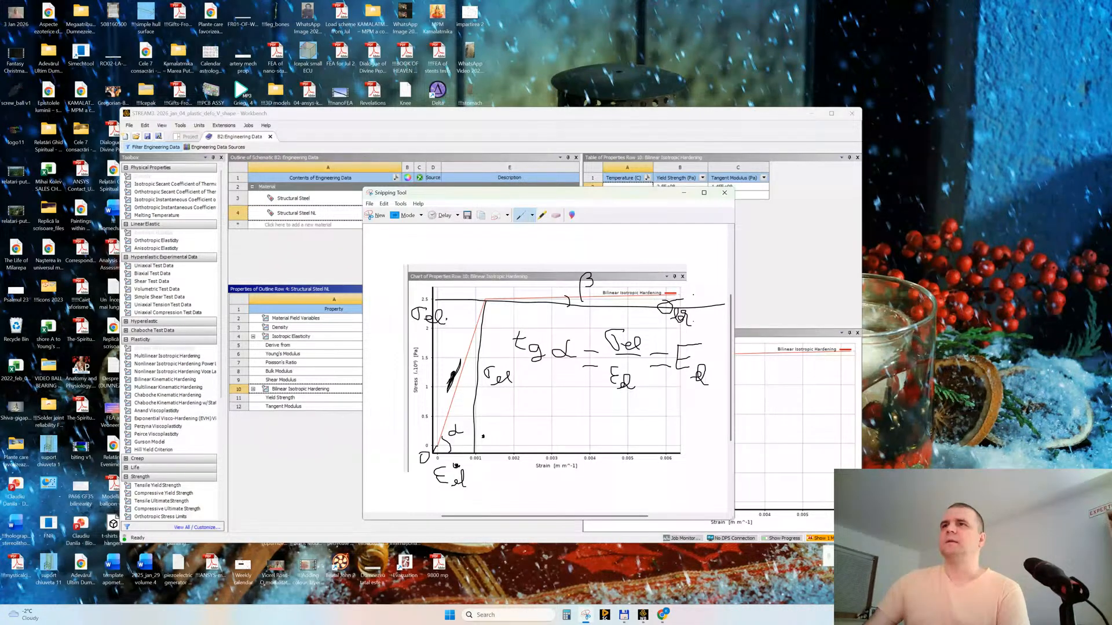
left_click_drag(695, 301, 697, 310)
- Write the equation tg β = σbr/εpl = Epl beneath the first one and label the plastic strain εpl below the strain axis
mouse_move(527, 402)
left_mouse_down()
mouse_move(542, 443)
mouse_move(557, 429)
mouse_move(545, 416)
mouse_move(566, 443)
mouse_move(580, 426)
mouse_move(570, 438)
left_mouse_up()
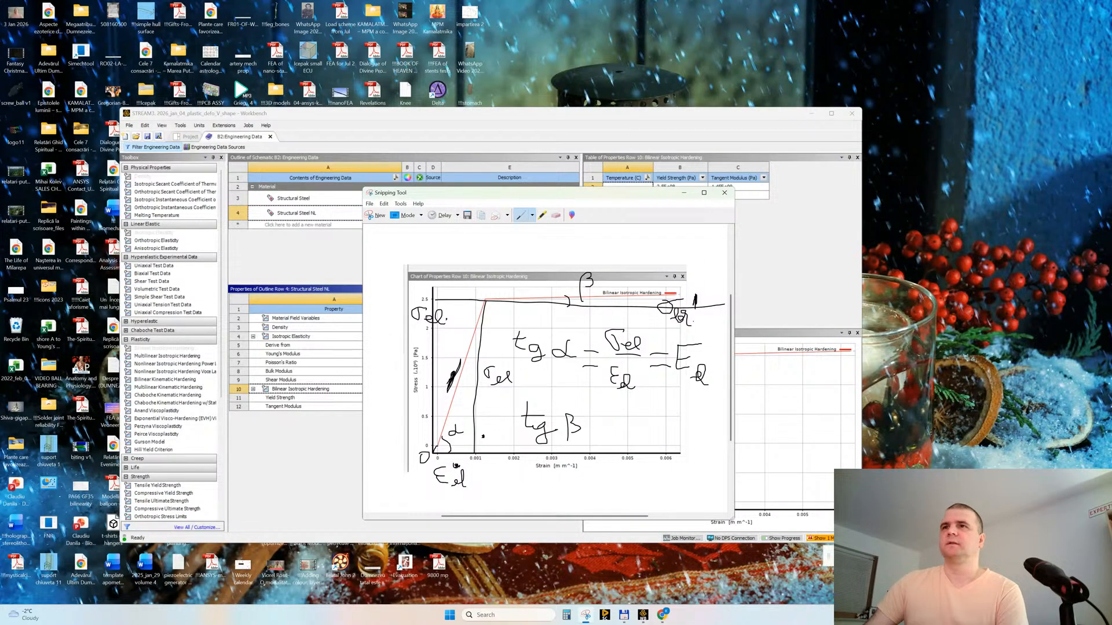
left_click_drag(587, 439, 592, 438)
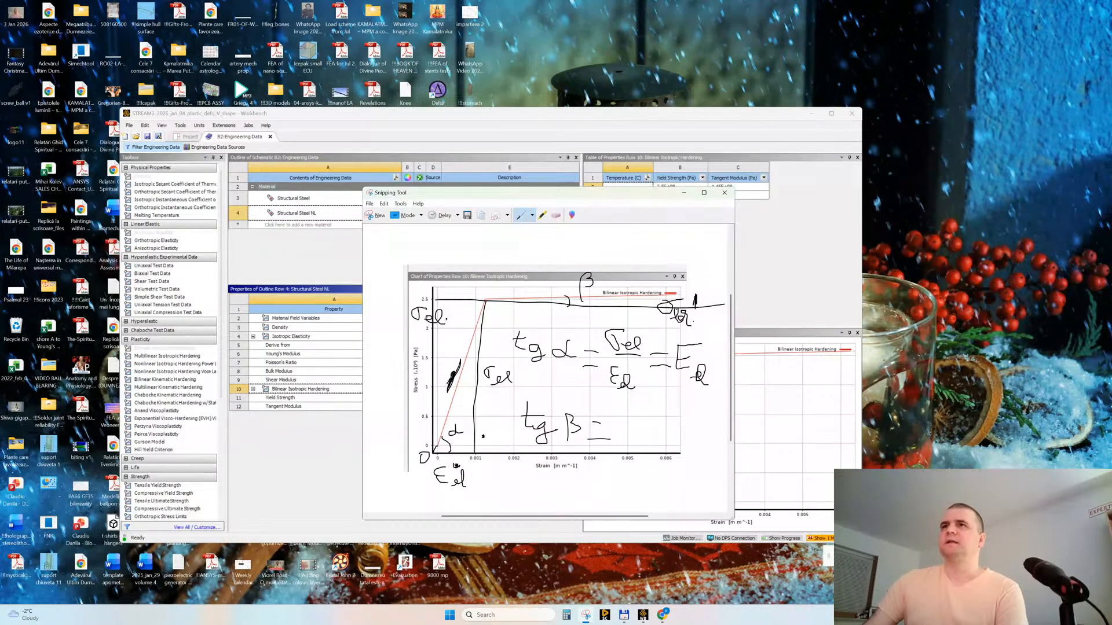
left_click_drag(620, 405, 654, 432)
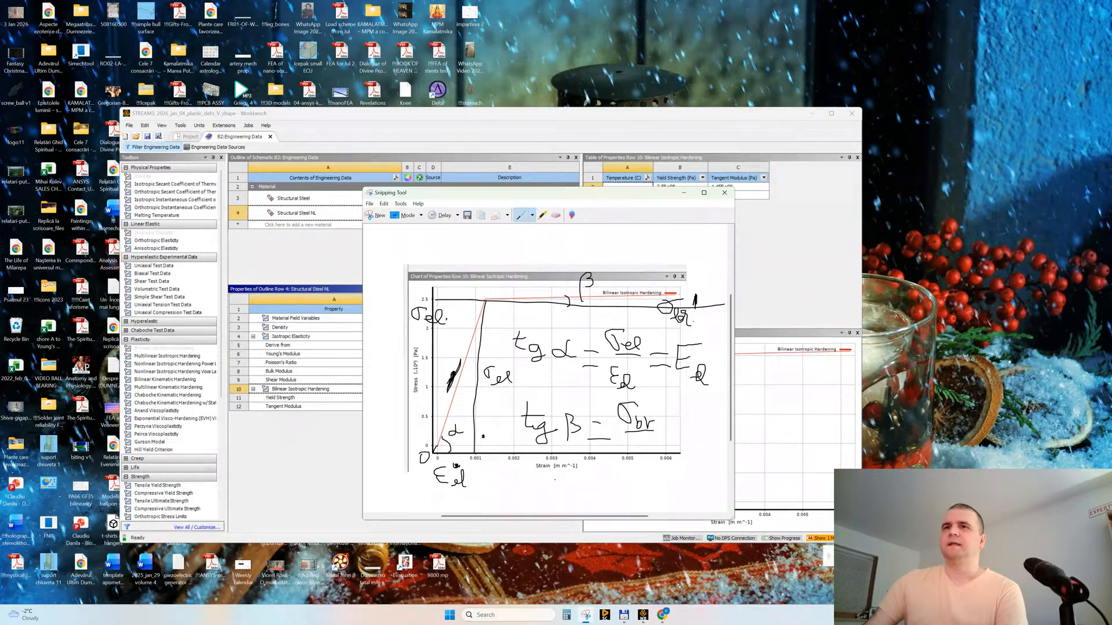
mouse_move(568, 473)
left_mouse_down()
mouse_move(586, 499)
mouse_move(599, 476)
mouse_move(601, 497)
left_mouse_up()
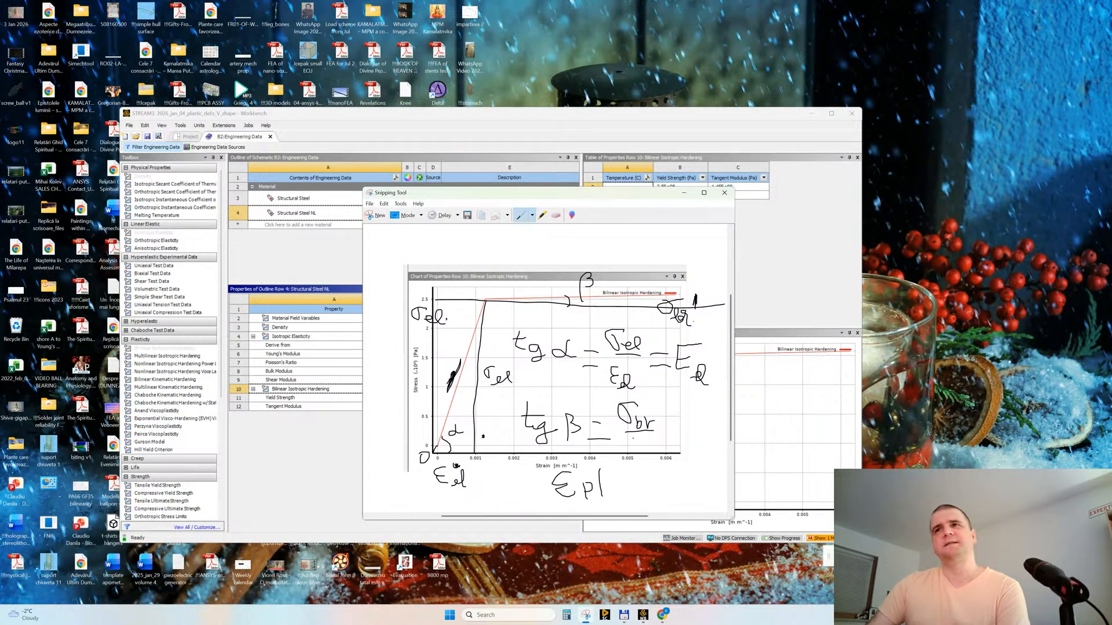
mouse_move(649, 447)
left_mouse_down()
mouse_move(659, 472)
mouse_move(711, 410)
left_mouse_up()
mouse_move(693, 423)
left_mouse_down()
mouse_move(704, 458)
mouse_move(711, 451)
left_mouse_up()
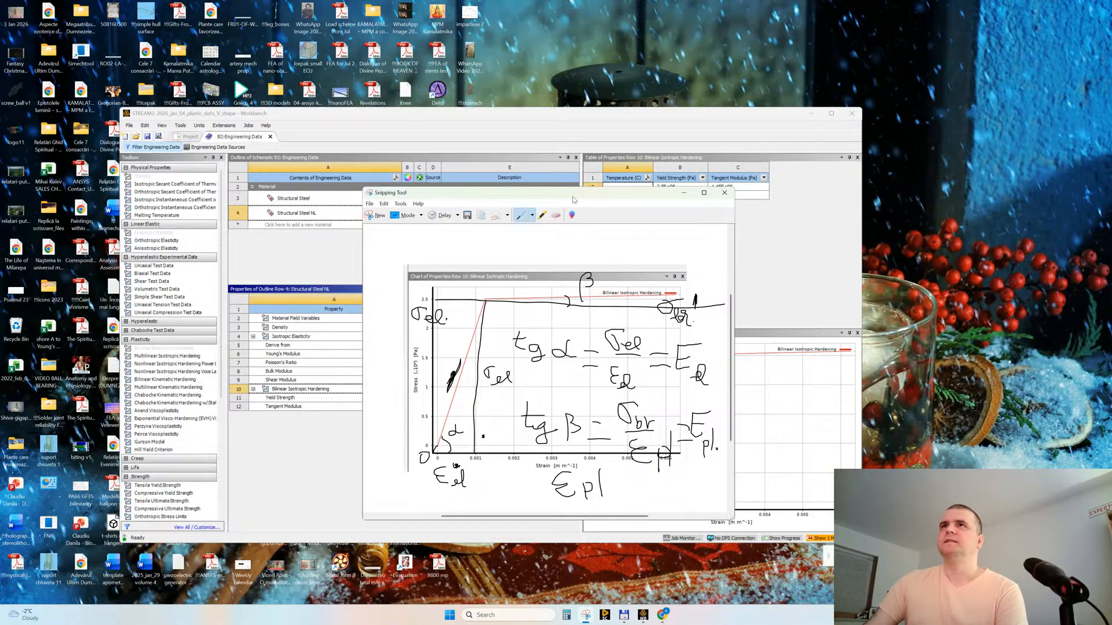
- Compare the annotated chart with the Structural Steel NL property values in Engineering Data, and close the capture
left_click_drag(574, 195, 155, 181)
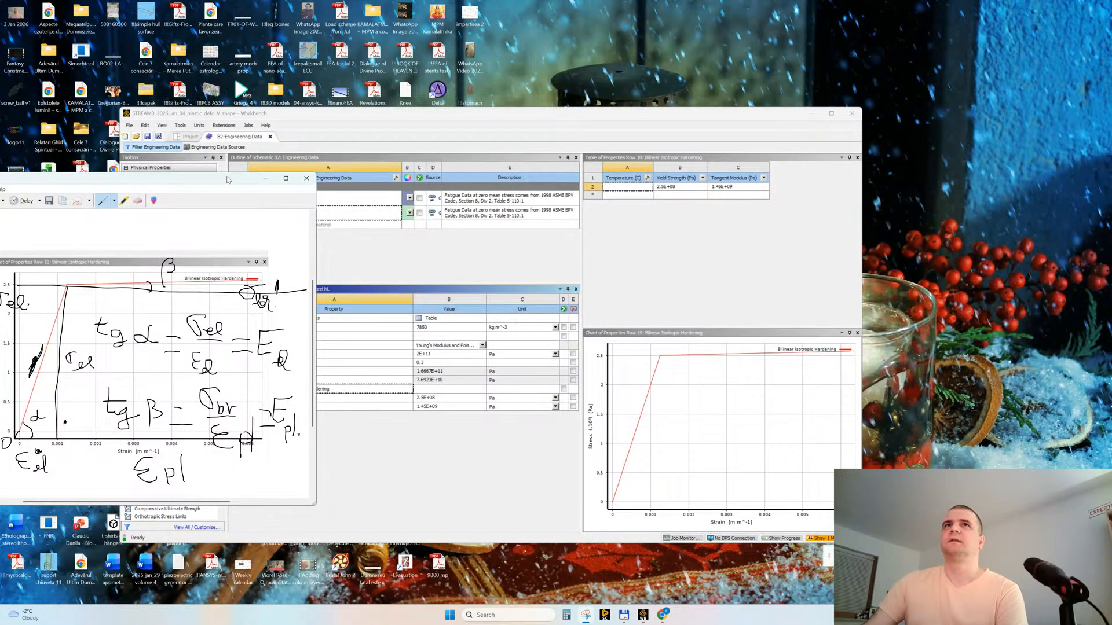
left_click_drag(229, 179, 803, 220)
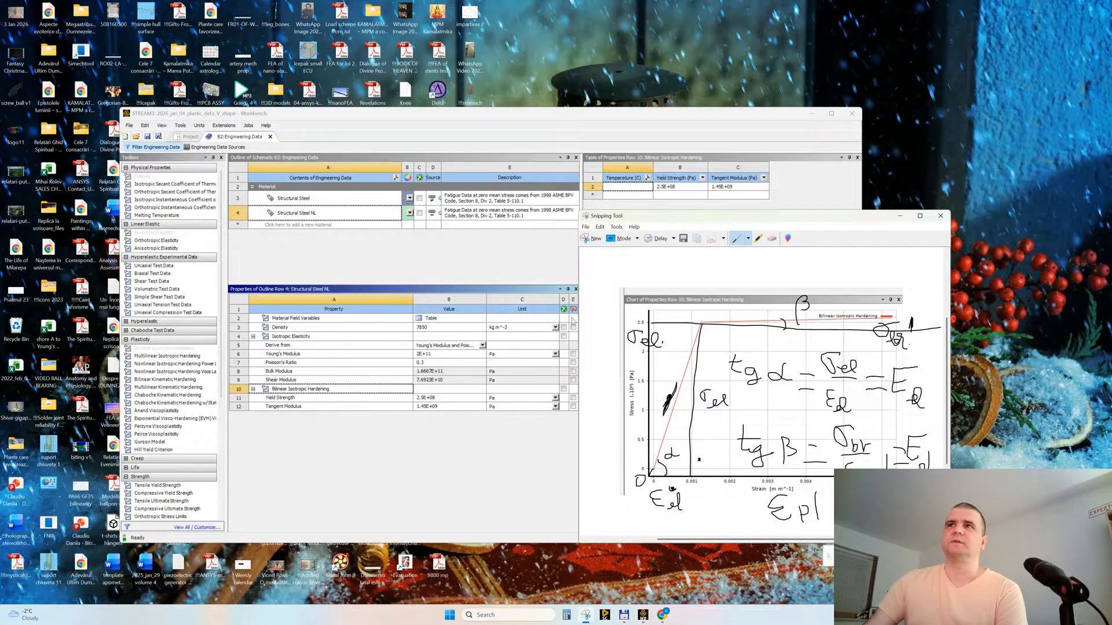
left_click_drag(673, 215, 621, 192)
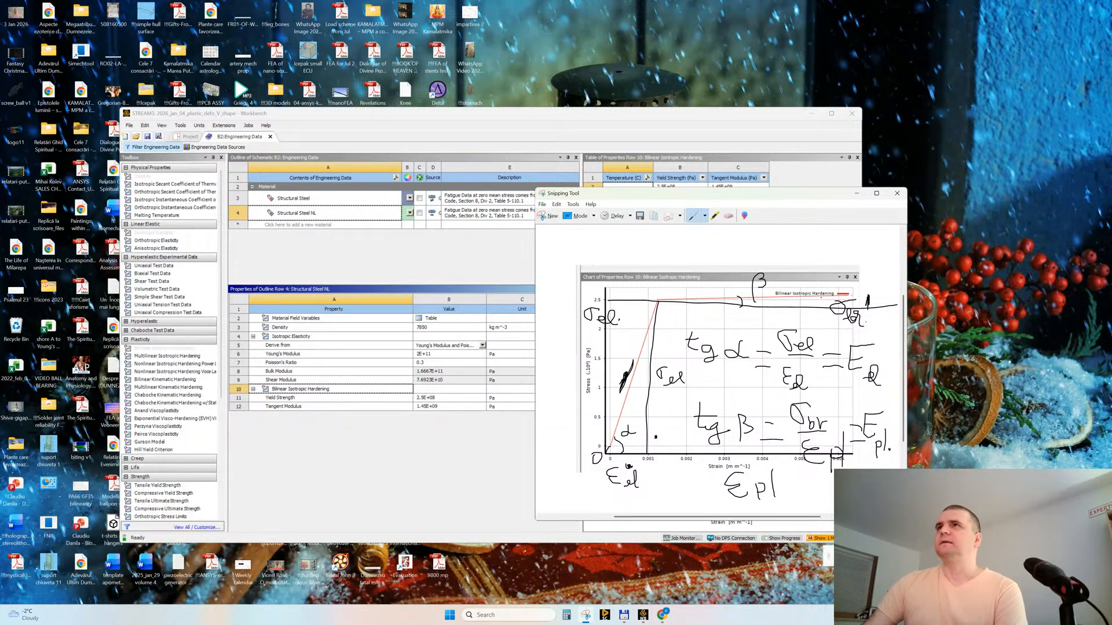
left_click_drag(621, 193, 573, 201)
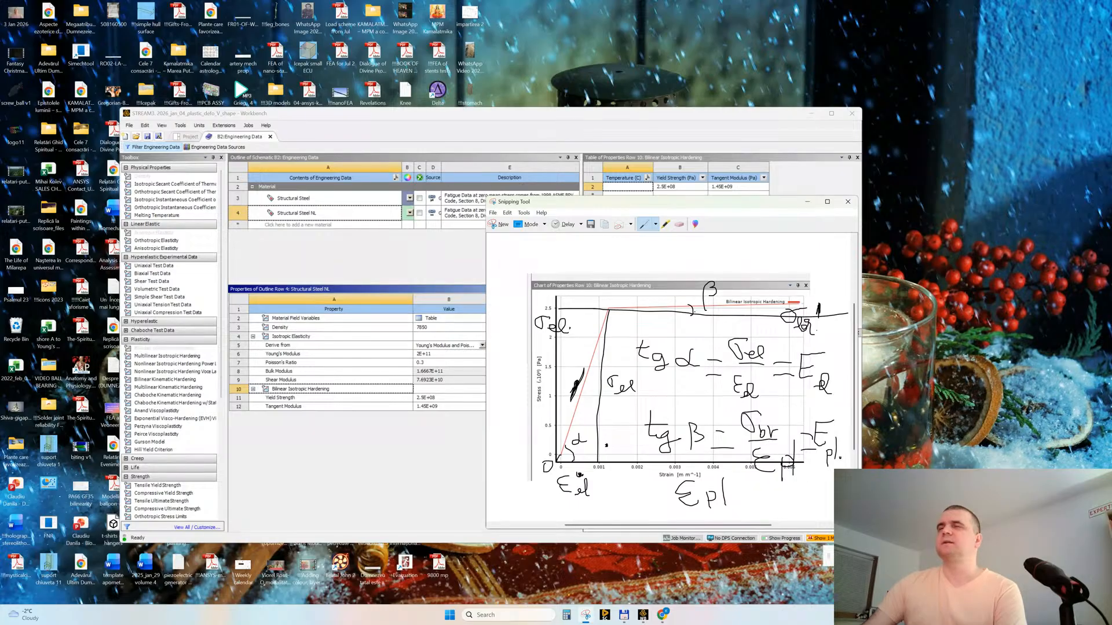
left_click_drag(723, 205, 618, 217)
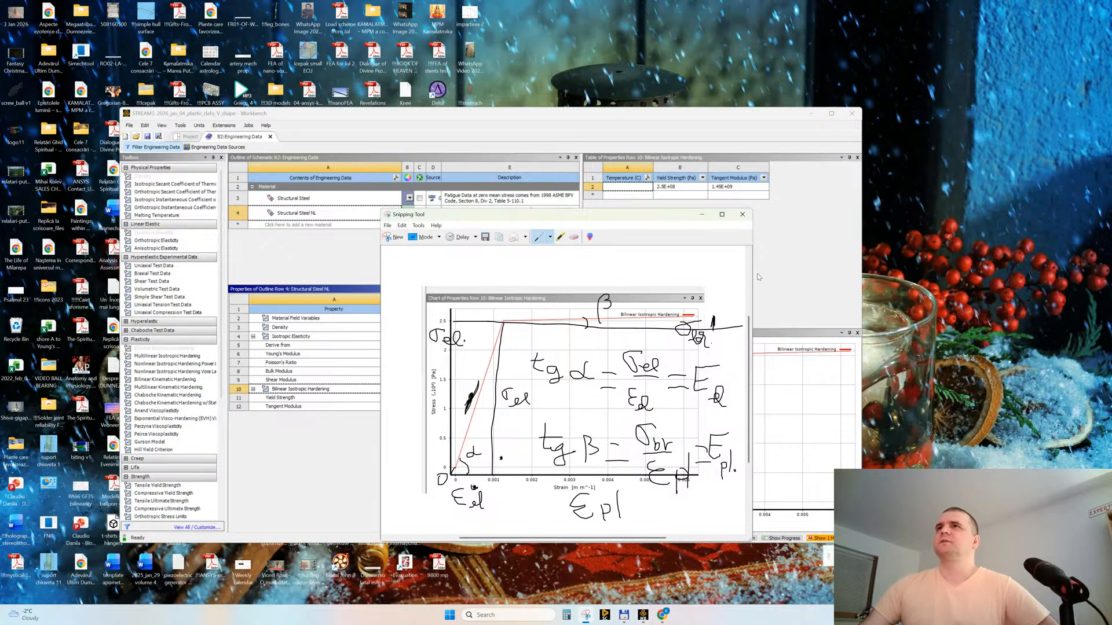
left_click(743, 216)
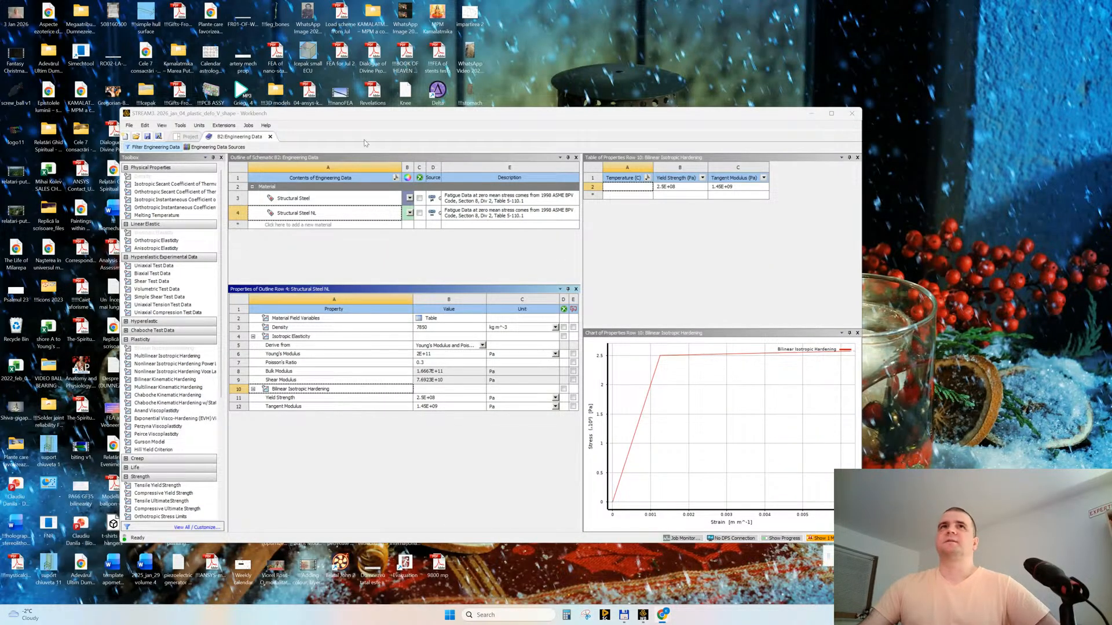
- Close Engineering Data and open the Model of the Copy of Elastic system in Mechanical
left_click(270, 137)
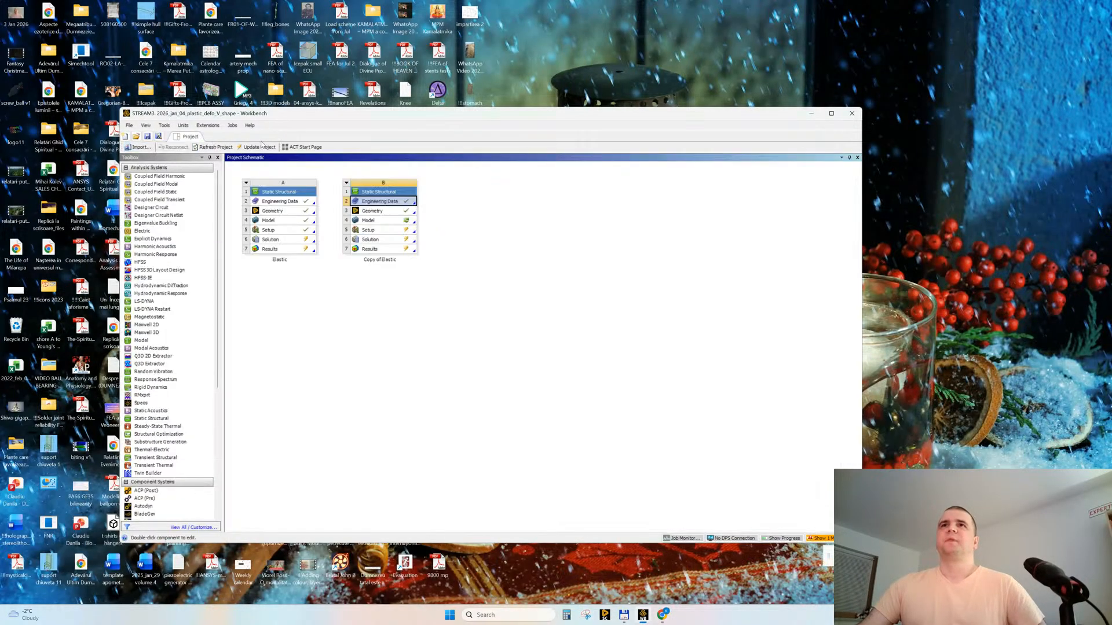
double_click(393, 222)
left_click(517, 349)
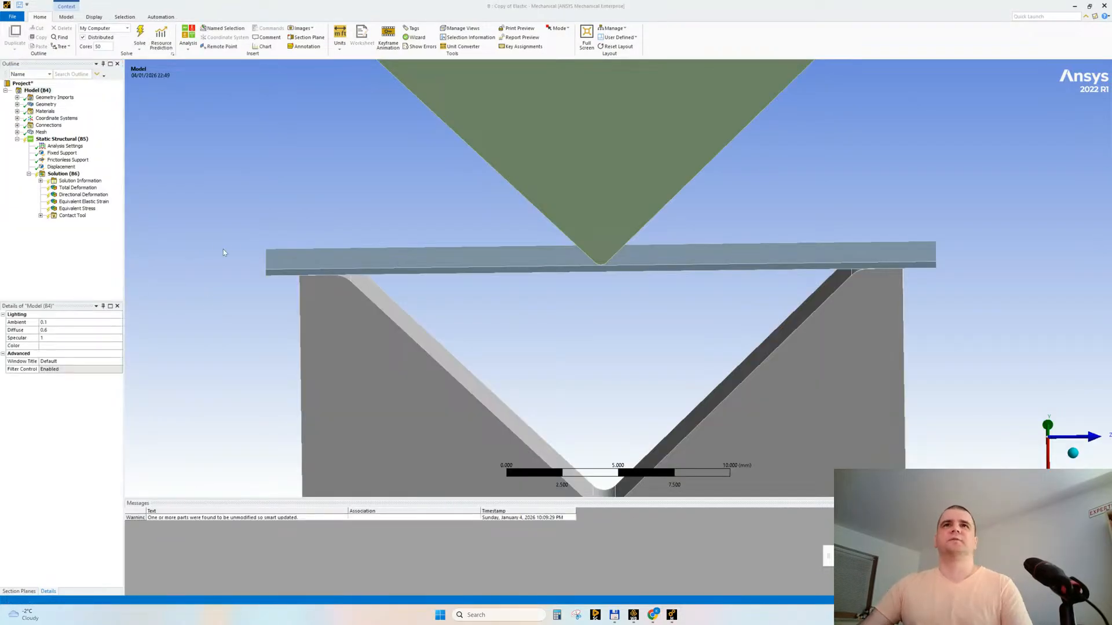
- Assign the Structural Steel NL material to the body named piece
middle_click_drag(310, 255, 376, 290)
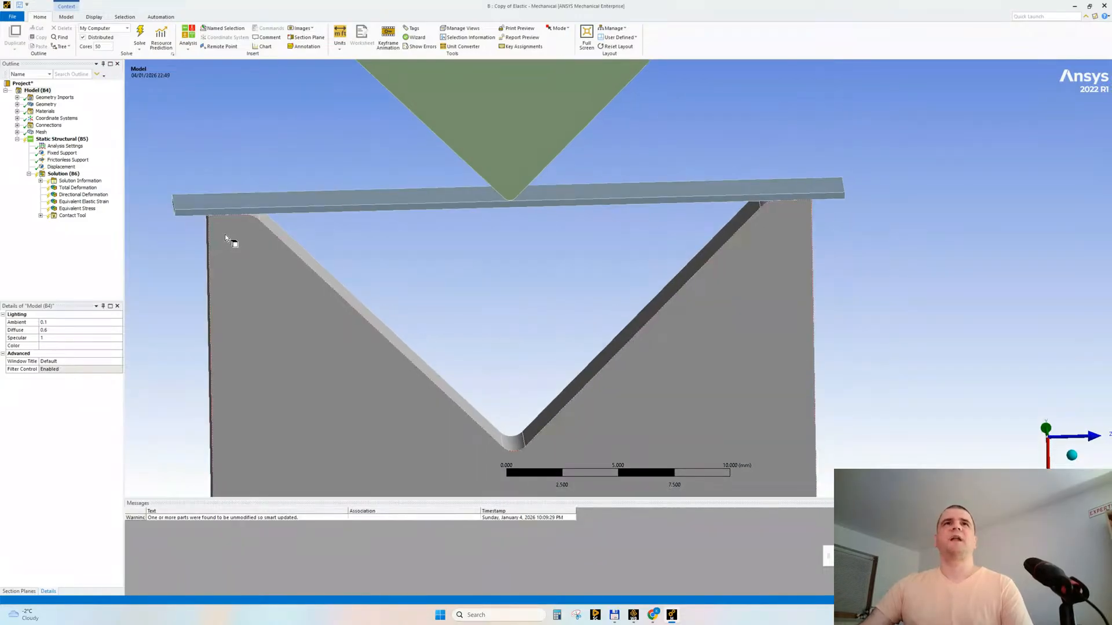
scroll(184, 213, "up", 2)
middle_click_drag(181, 211, 323, 246, "ctrl")
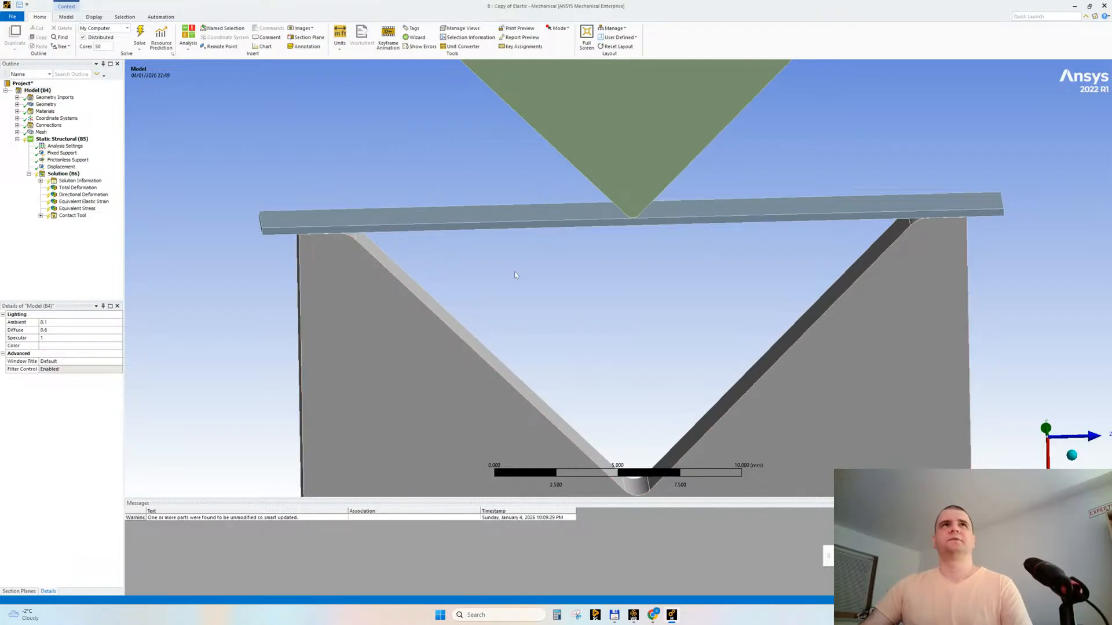
middle_click_drag(517, 267, 471, 276, "ctrl")
left_click(17, 105)
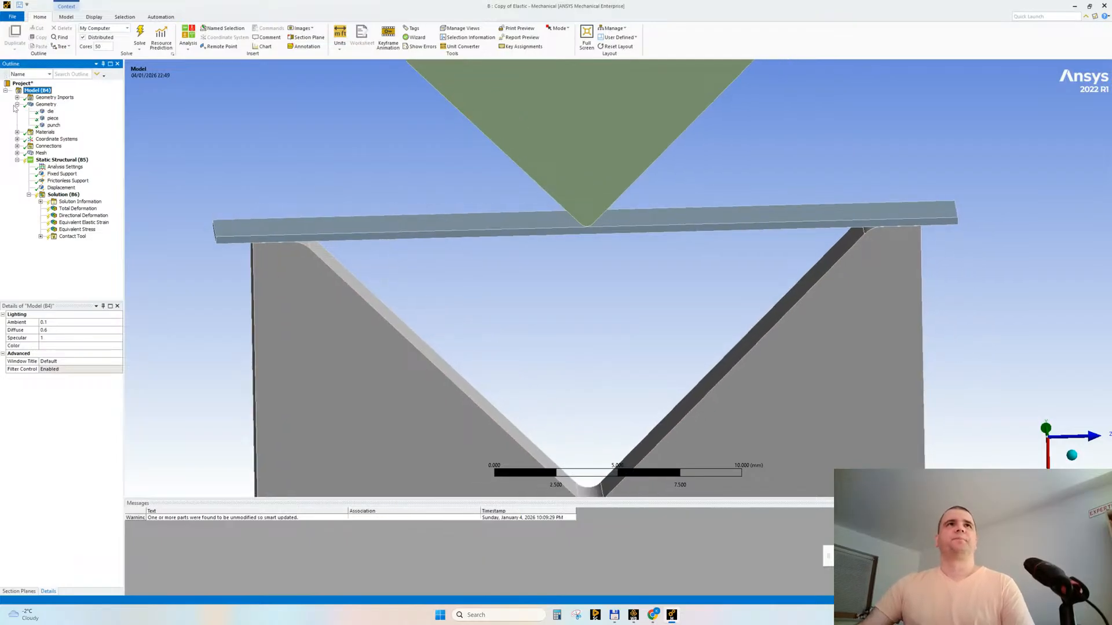
left_click(52, 118)
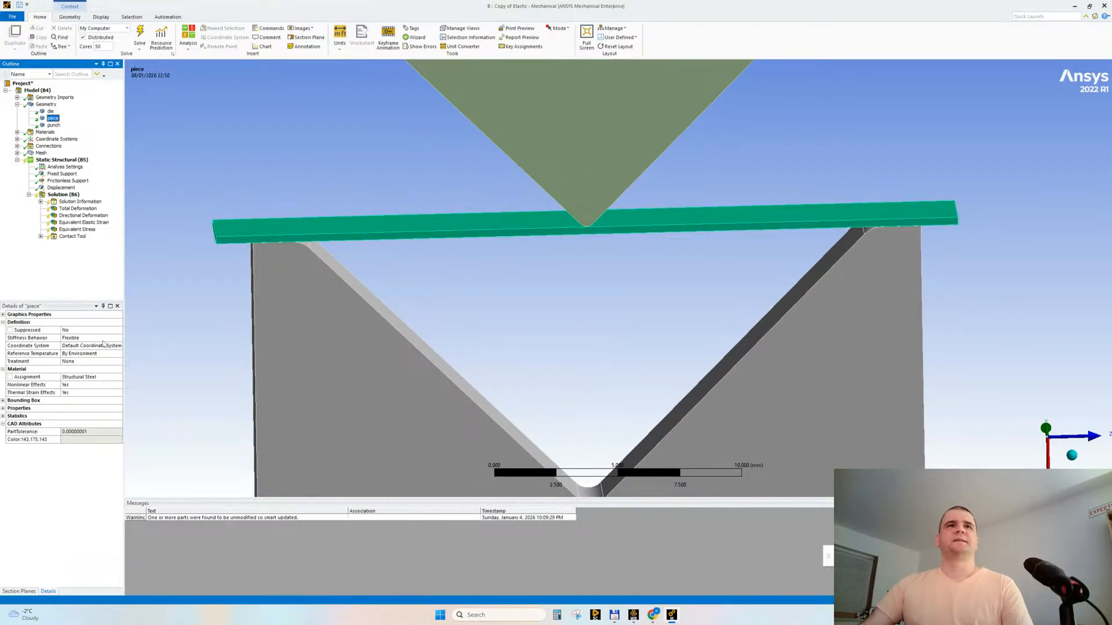
left_click(119, 380)
left_click(119, 377)
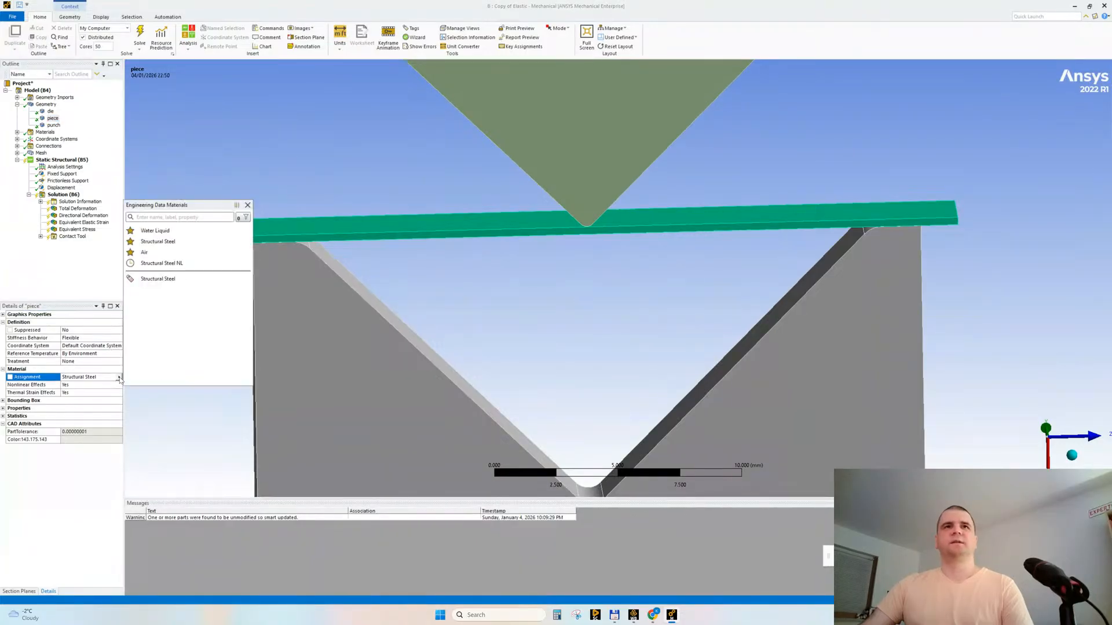
left_click(157, 263)
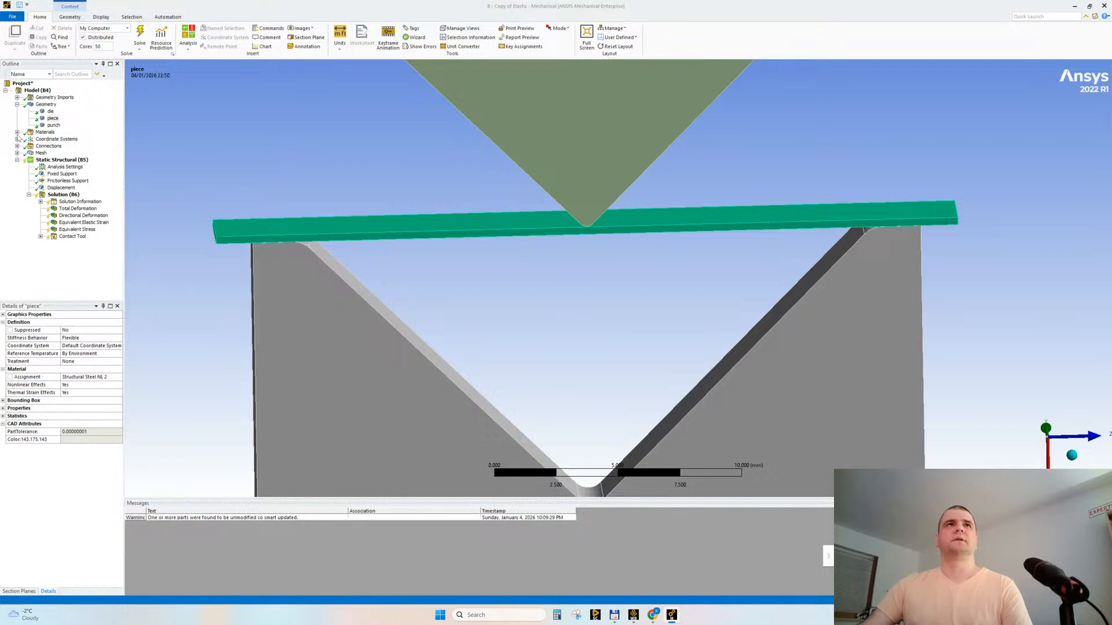
- Examine the model's materials, comparing the property sheets of Structural Steel and Structural Steel NL
left_click(17, 132)
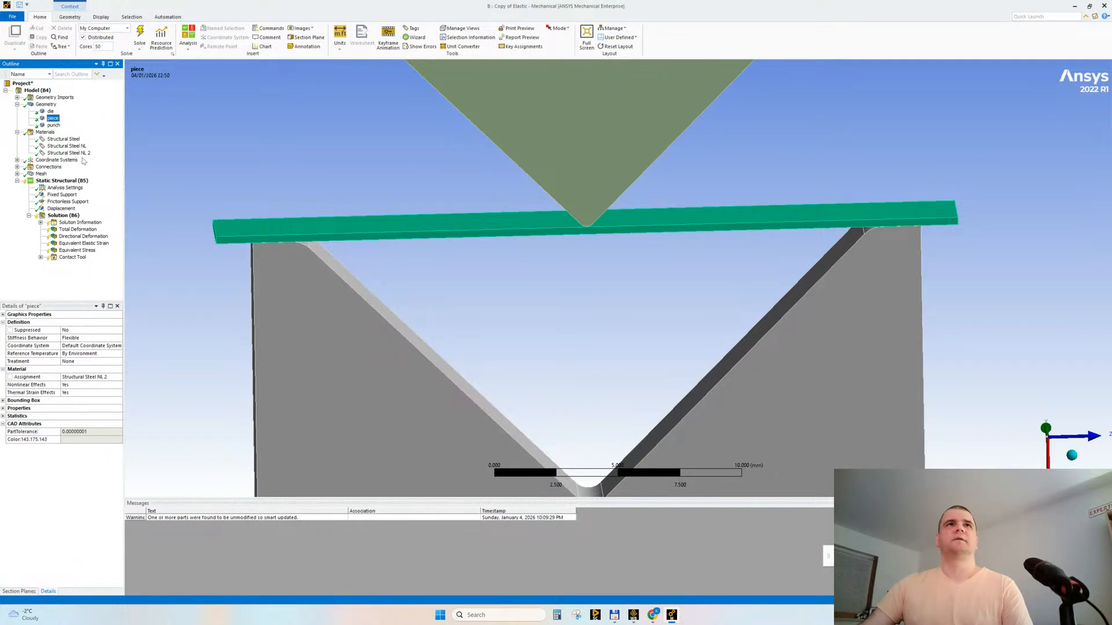
left_click(18, 104)
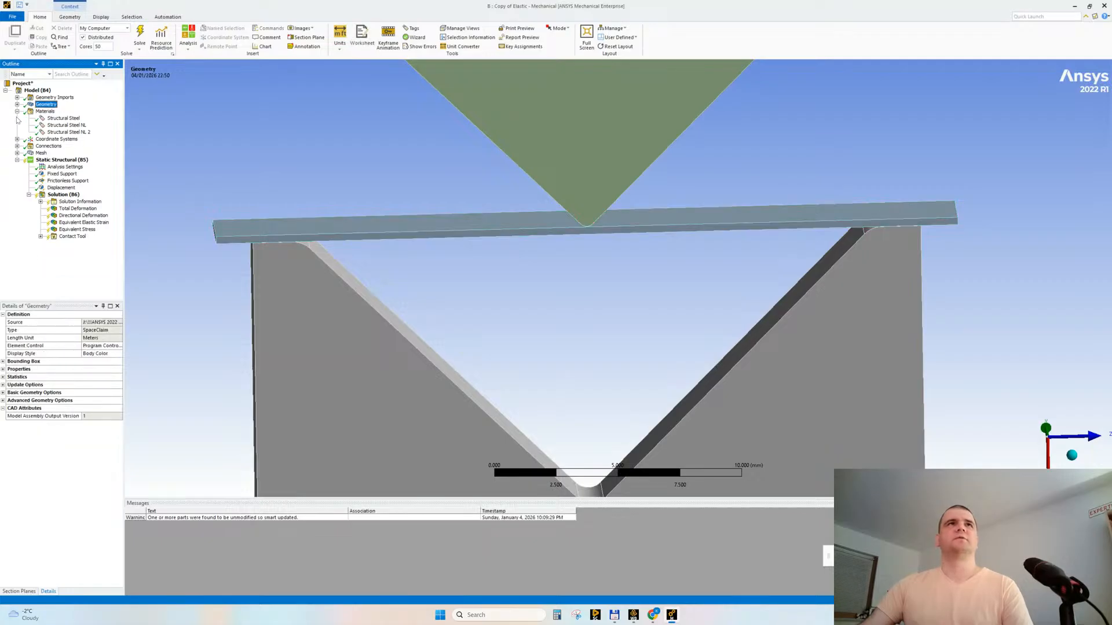
left_click(64, 118)
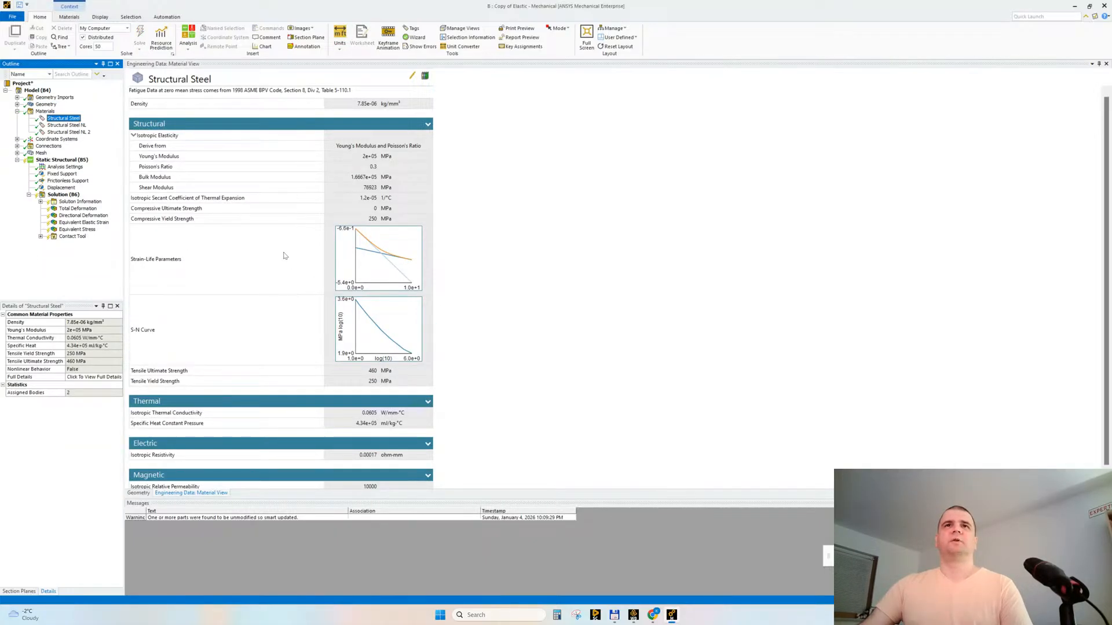
left_click(63, 126)
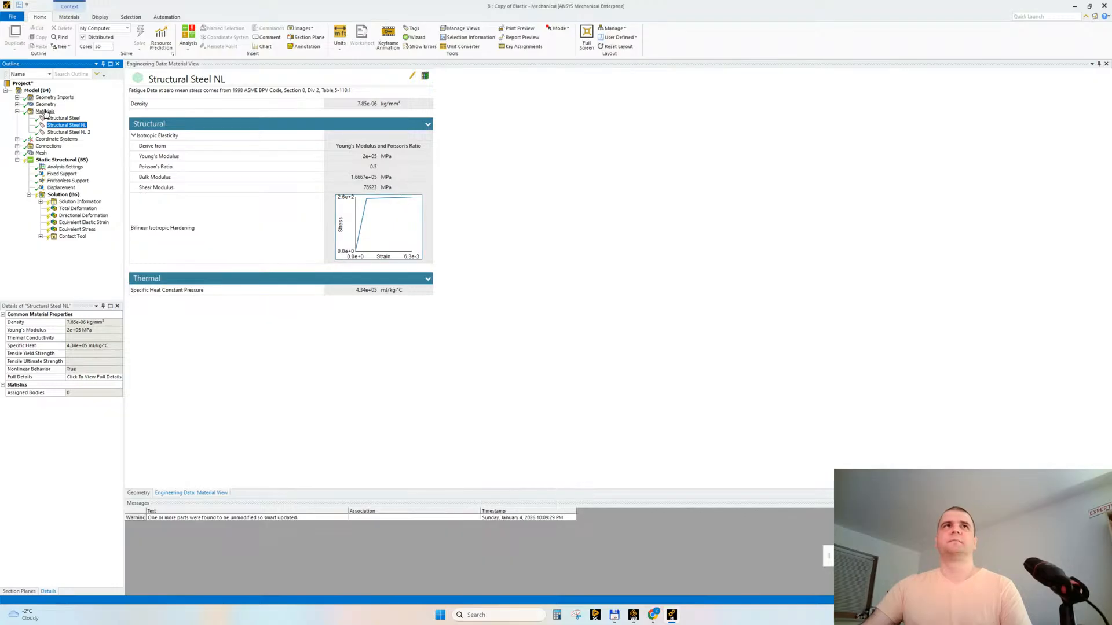
- Collapse the materials list, expand the Contact Tool results under Solution, and solve the Copy of Elastic static structural analysis
left_click(17, 112)
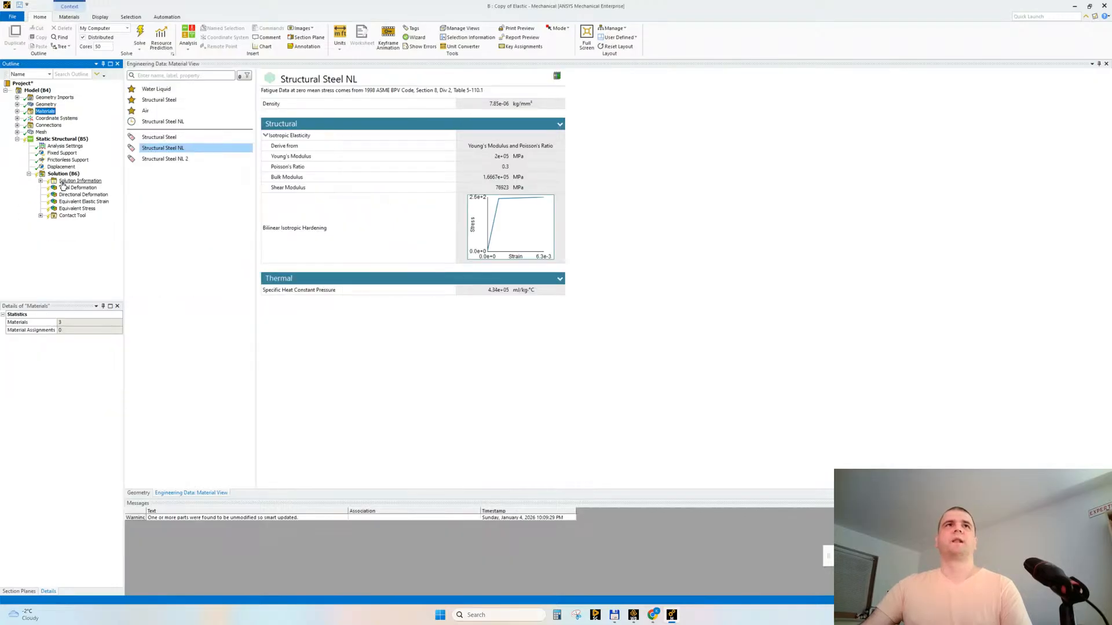
left_click(40, 215)
left_click(64, 174)
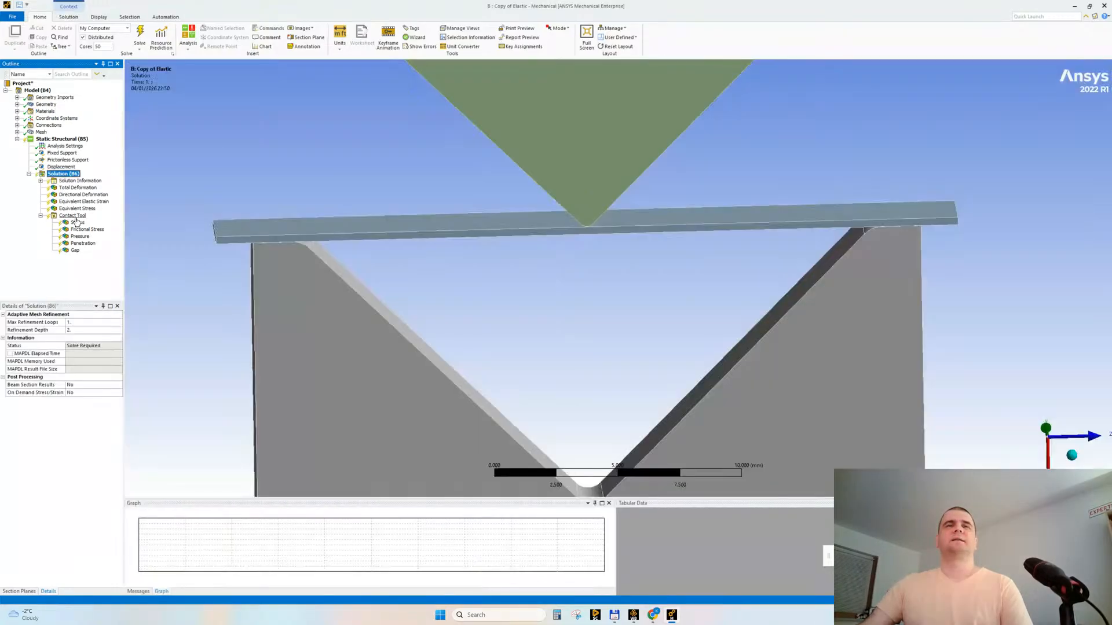
middle_click_drag(551, 258, 484, 290, "ctrl")
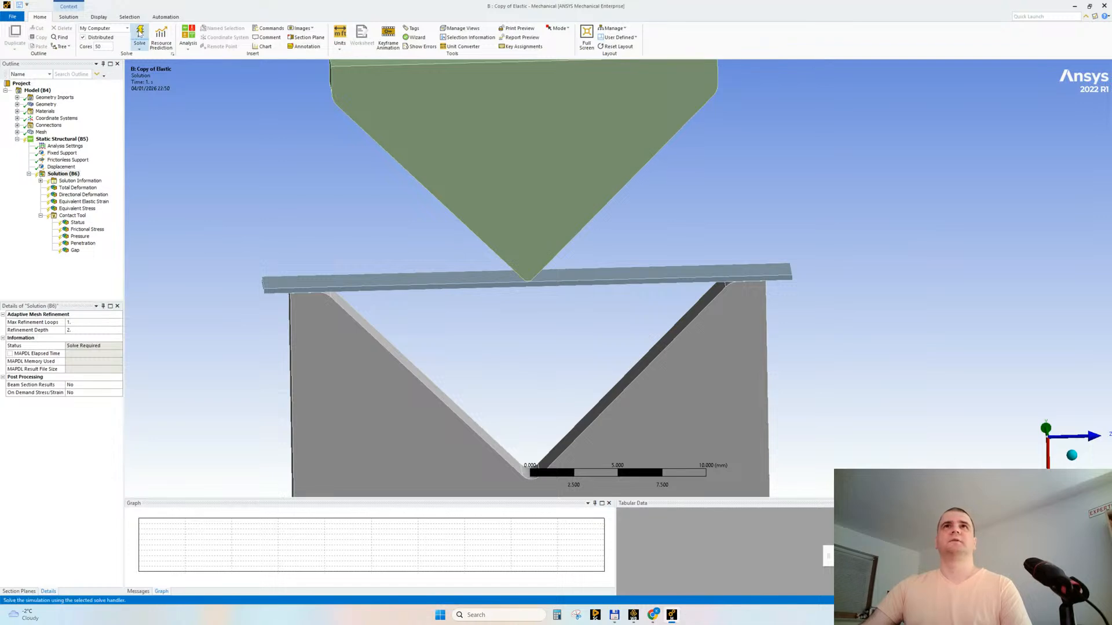
left_click(139, 33)
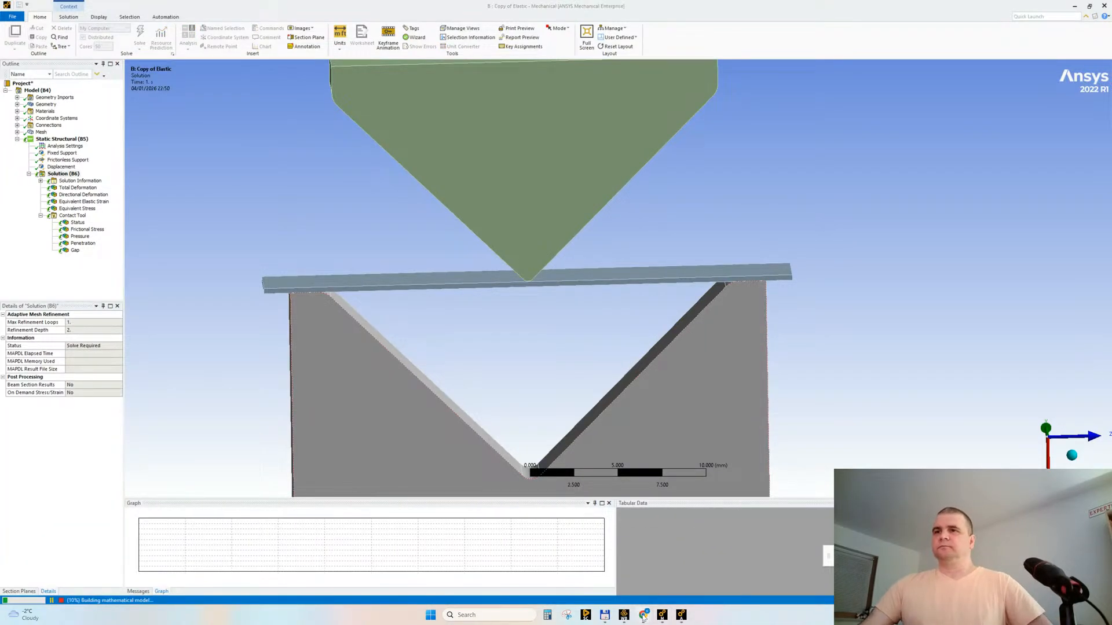
- Switch to the browser and search YouTube for "expertfea plastic" from the glass-breaking video's page
left_click(615, 599)
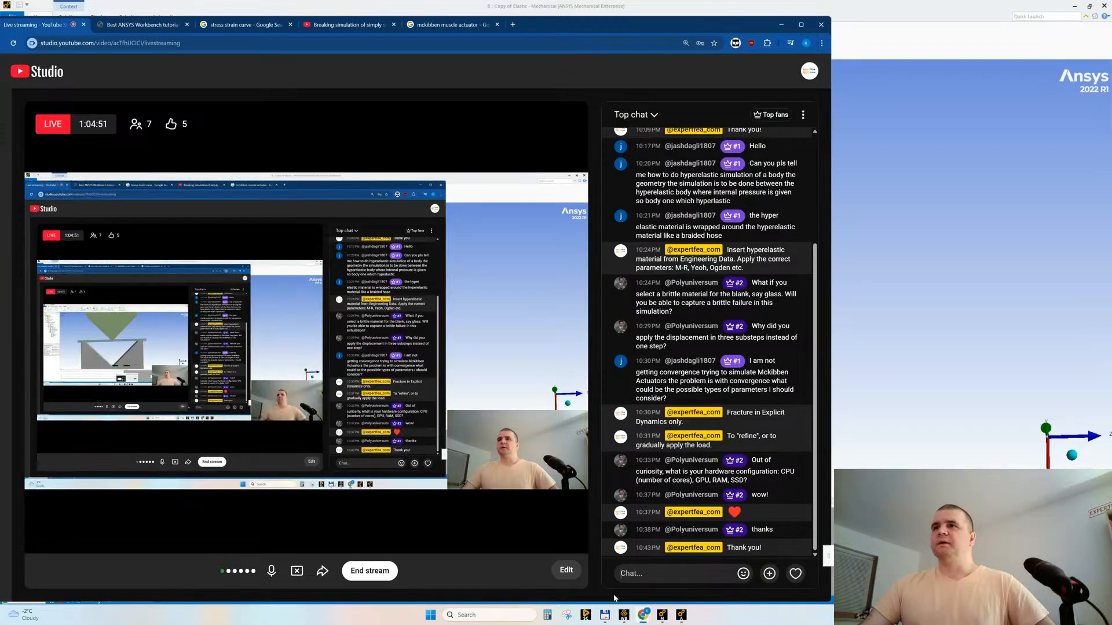
left_click_drag(662, 25, 557, 22)
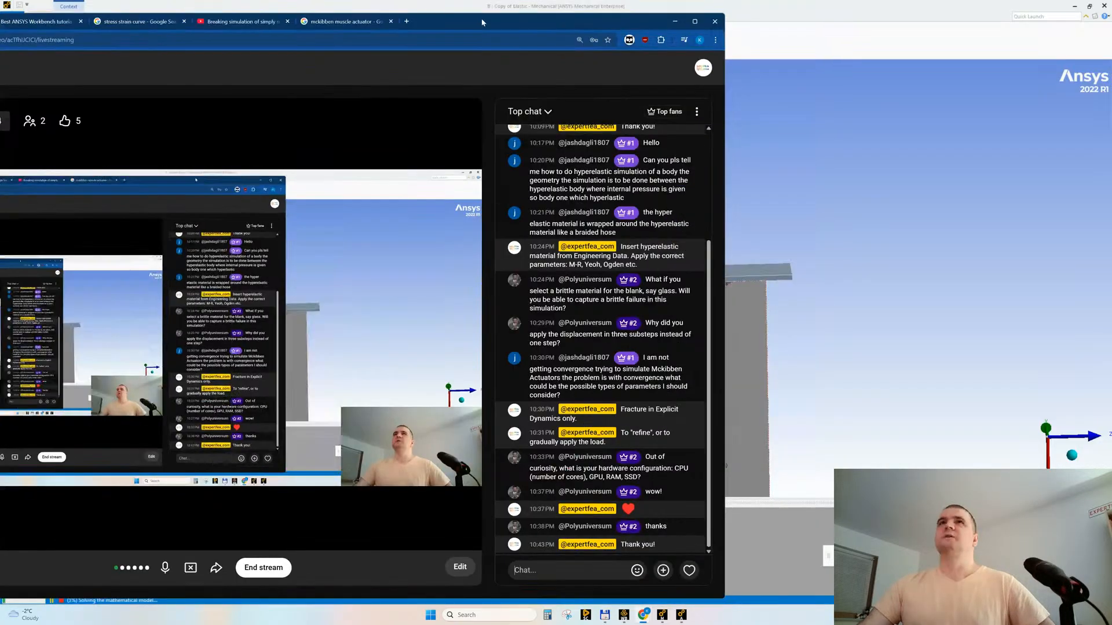
left_click_drag(475, 19, 648, 26)
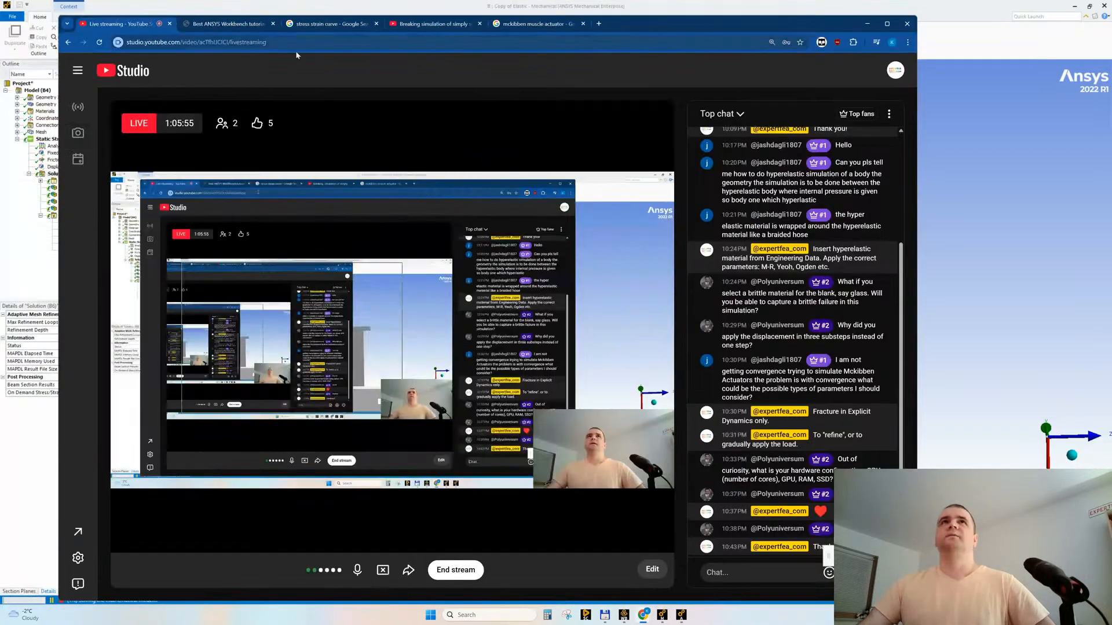
left_click(429, 26)
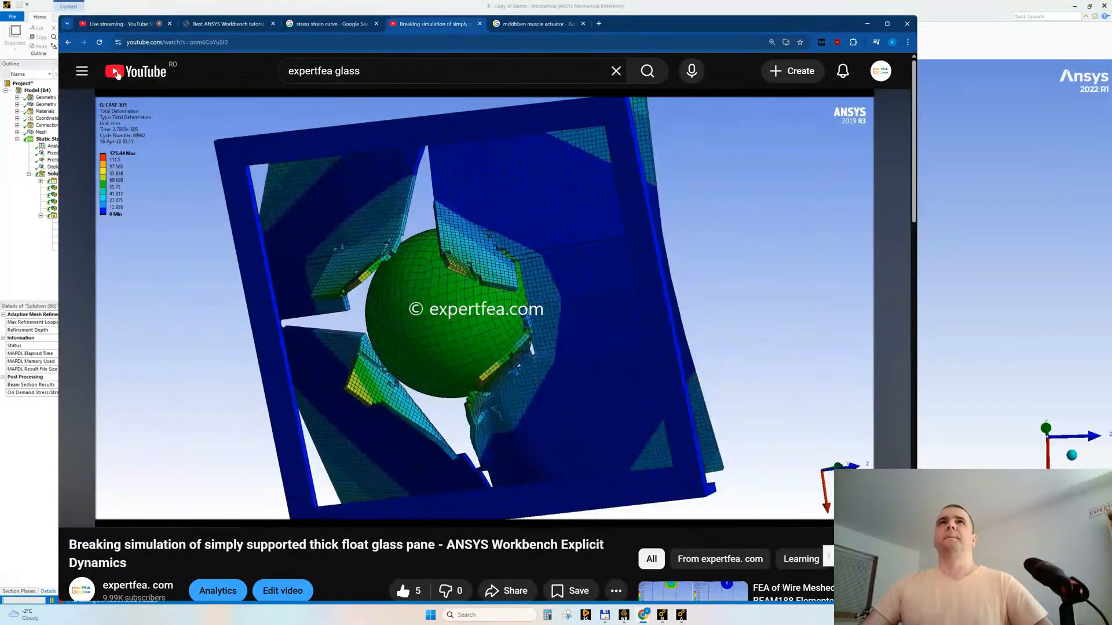
double_click(336, 72)
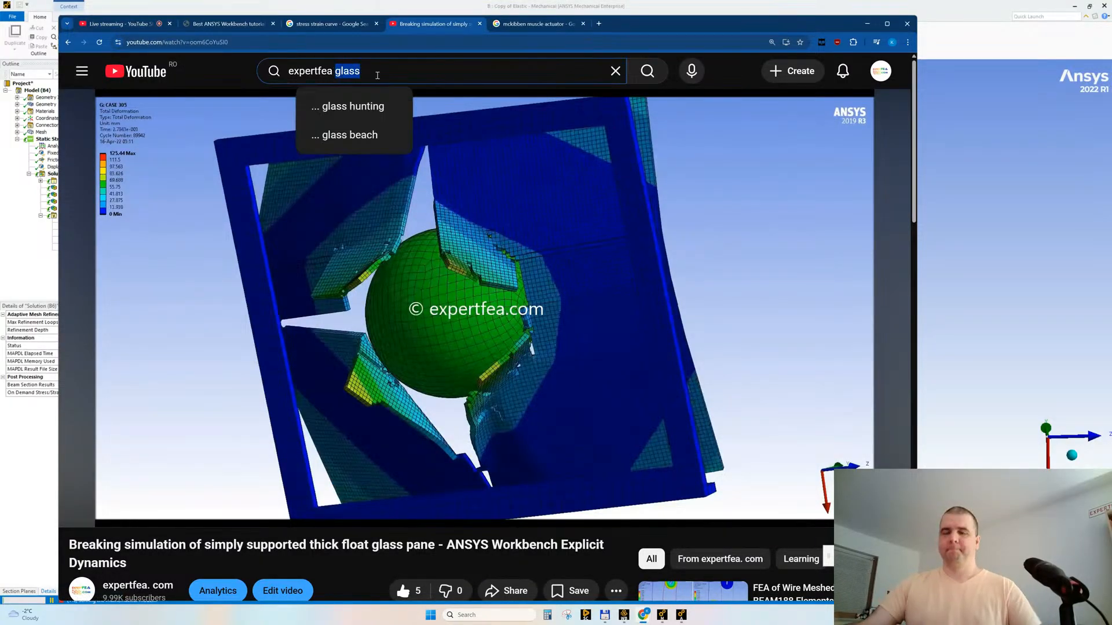
type("plastic")
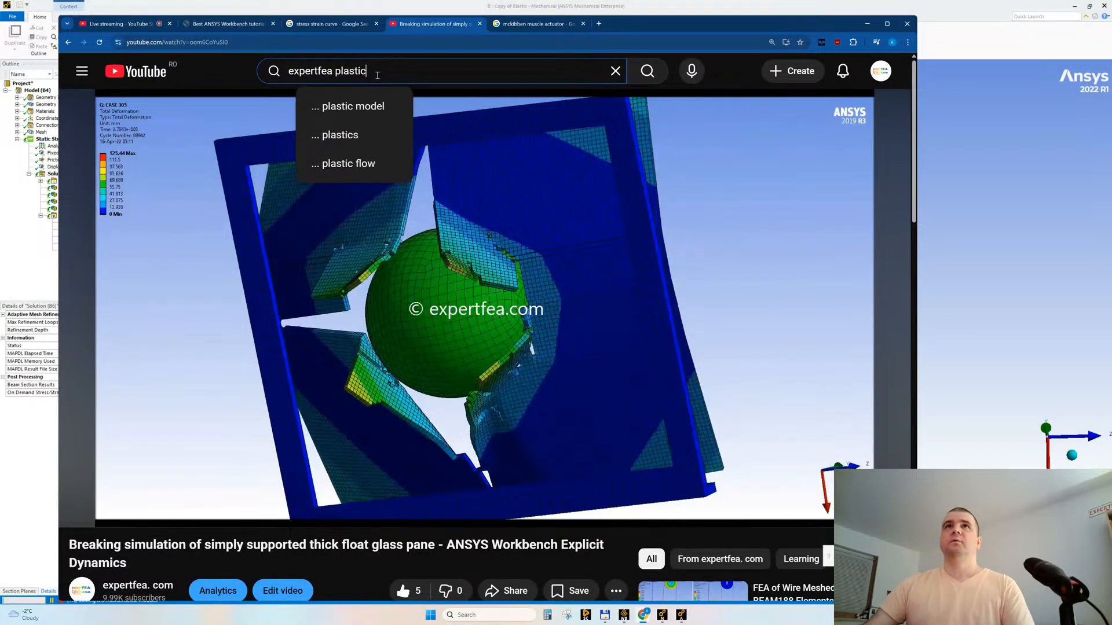
key("Return")
- Switch back to Mechanical and set Solution Information to output Force Convergence with 50 display points
left_click(950, 37)
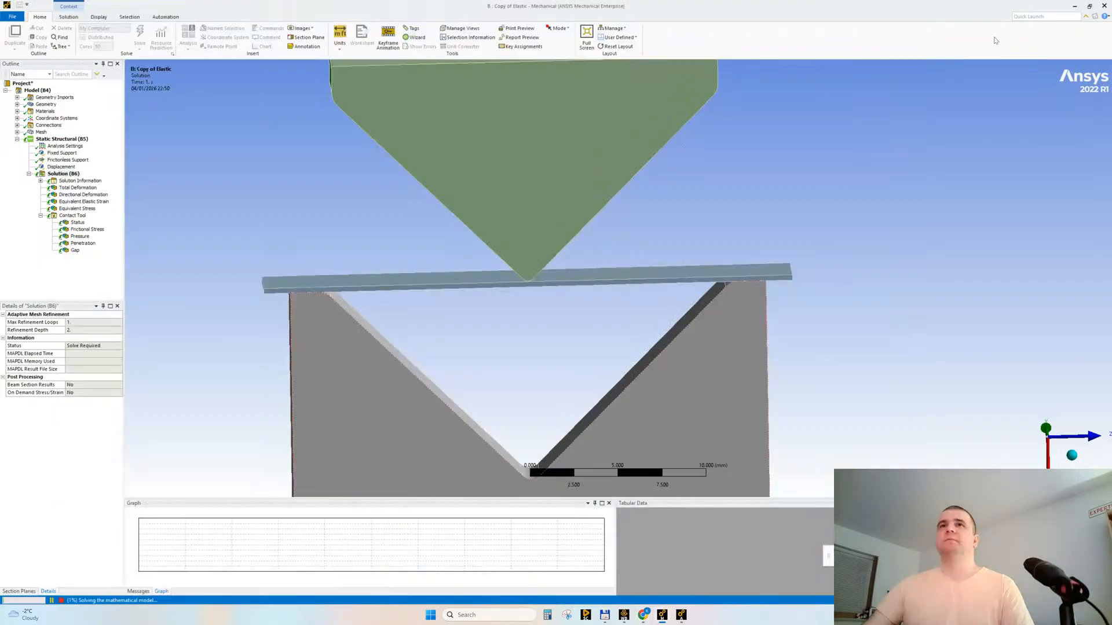
left_click(77, 181)
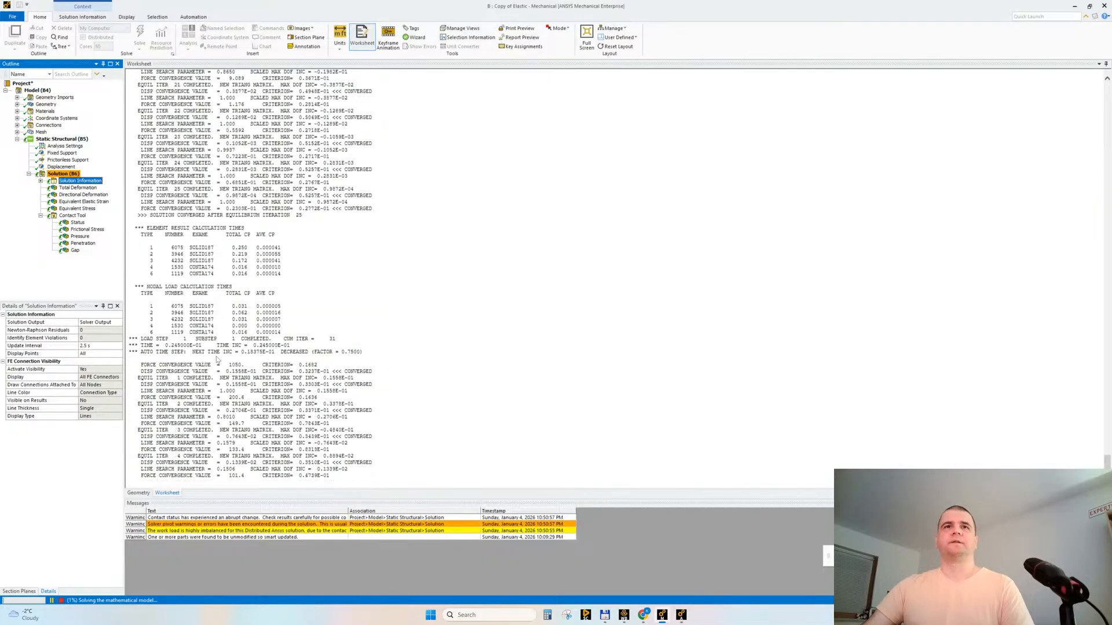
left_click(118, 323)
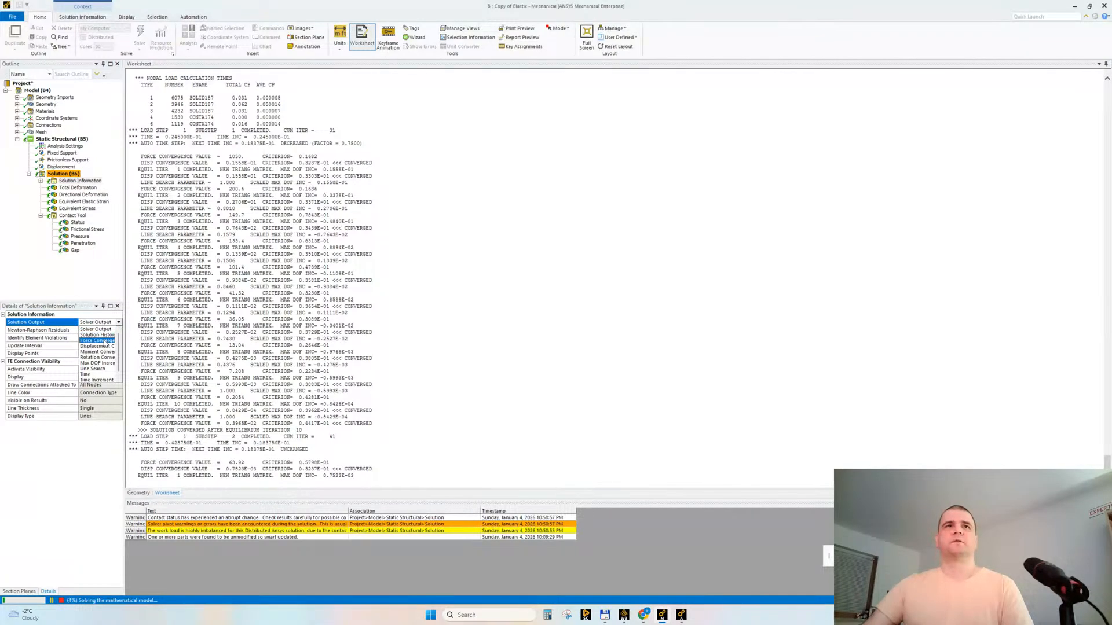
left_click(96, 341)
left_click(621, 352)
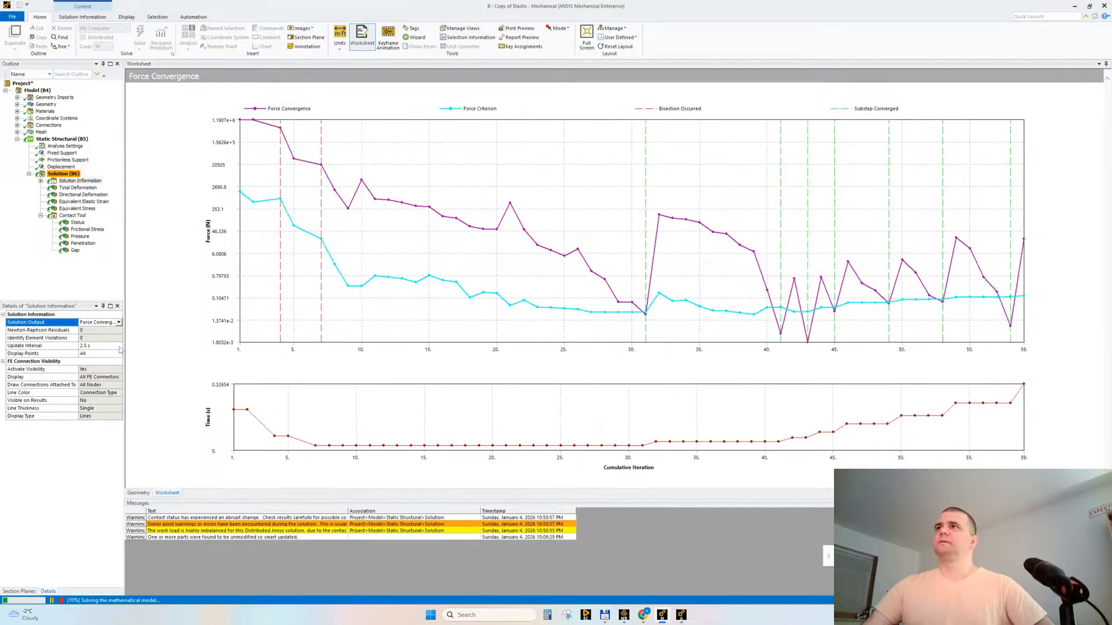
left_click(96, 352)
type("50.")
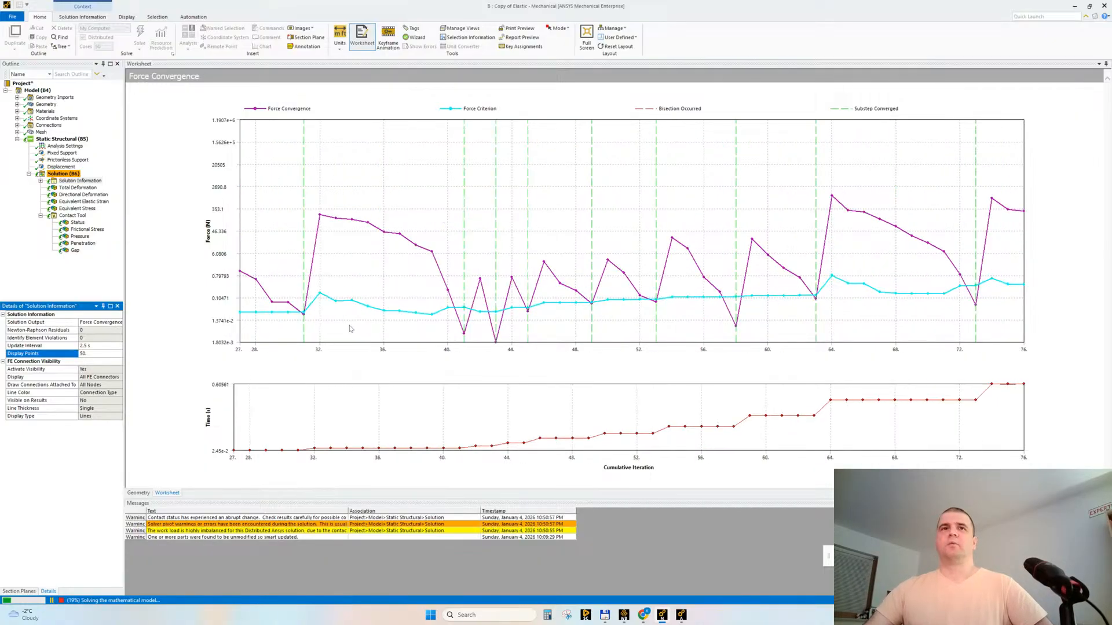
- Switch to the YouTube results, view parts of the TUTORIAL 33 video on aluminum sheet bending with plasticity, and return to the results
mouse_move(642, 617)
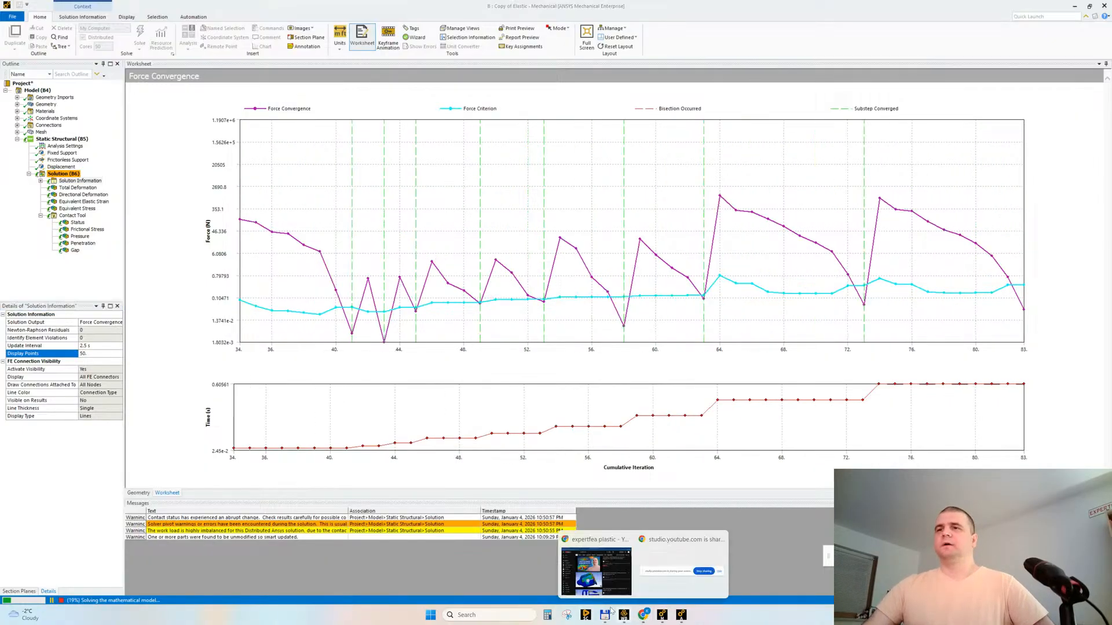
left_click(599, 582)
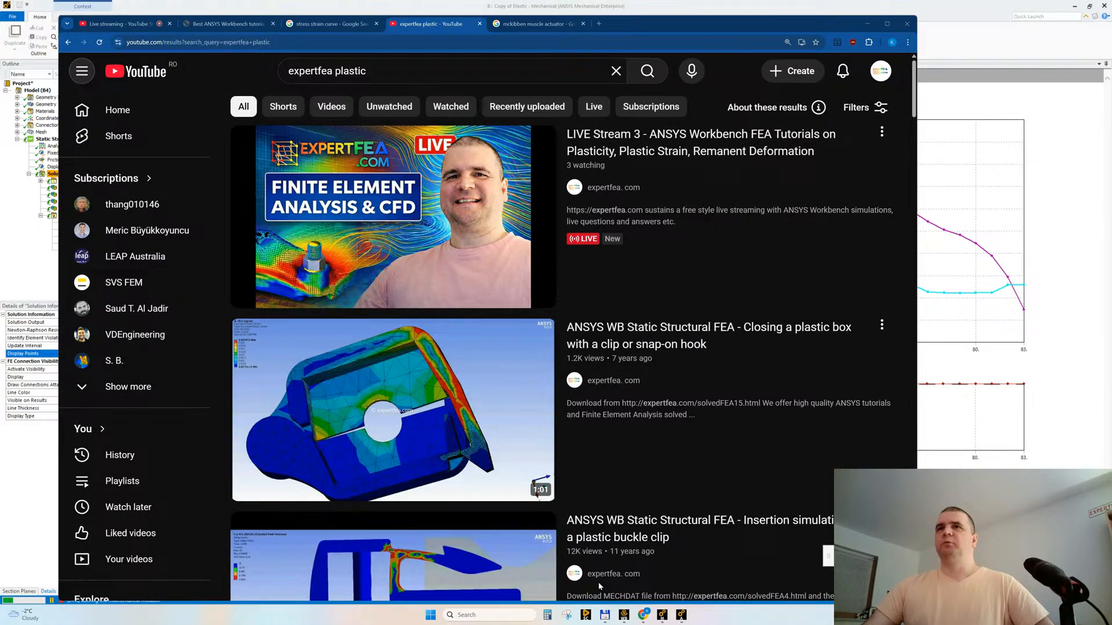
scroll(492, 380, "down", 20)
scroll(491, 380, "down", 15)
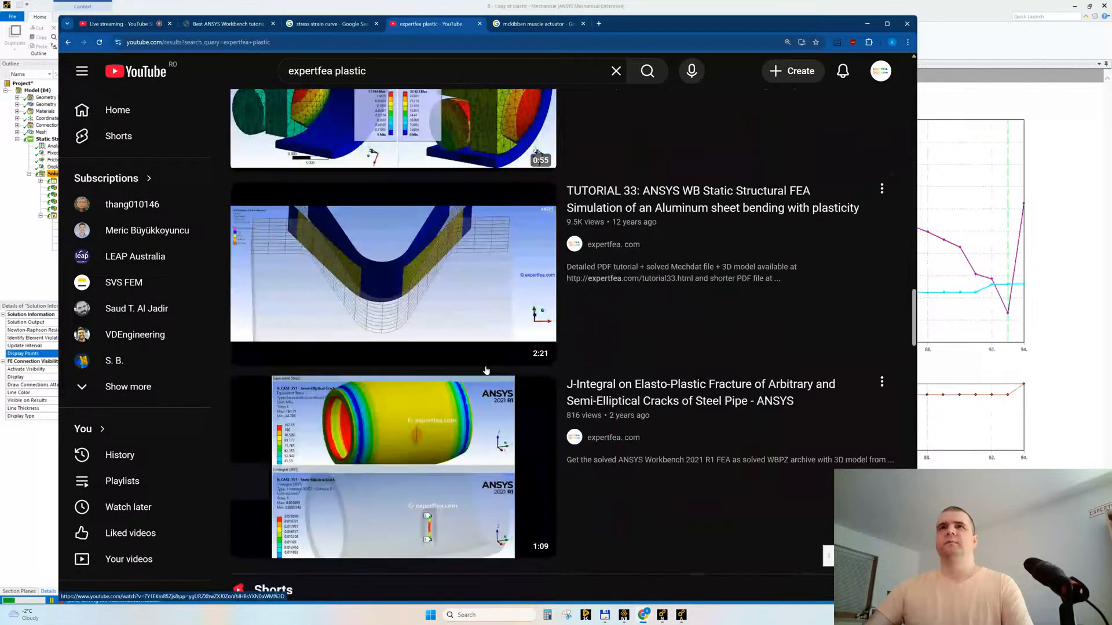
left_click(359, 293)
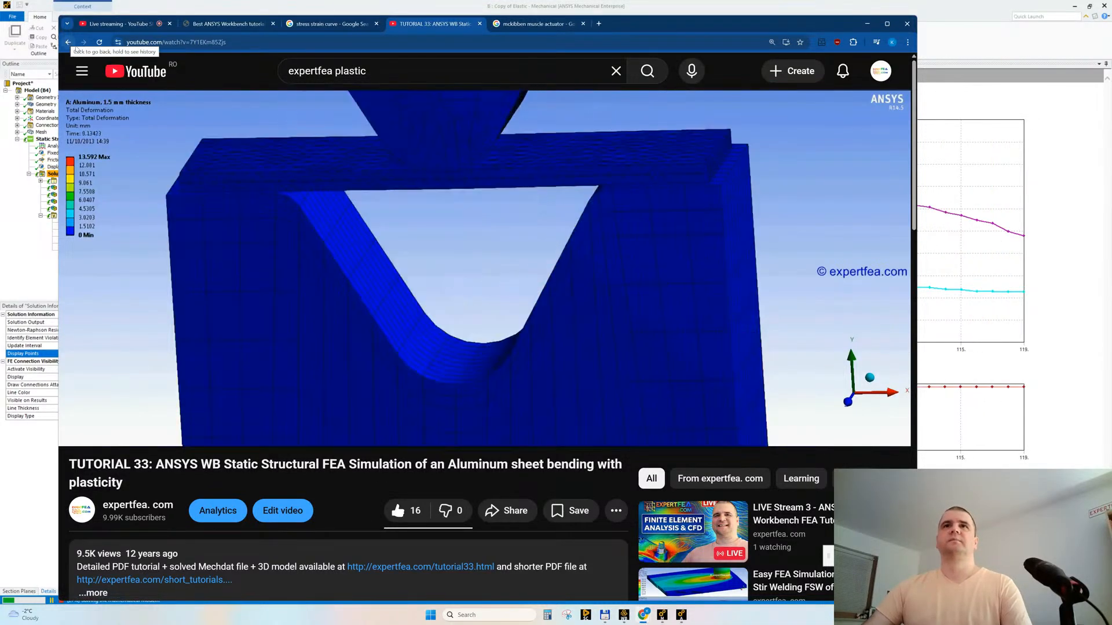
left_click_drag(137, 409, 243, 409)
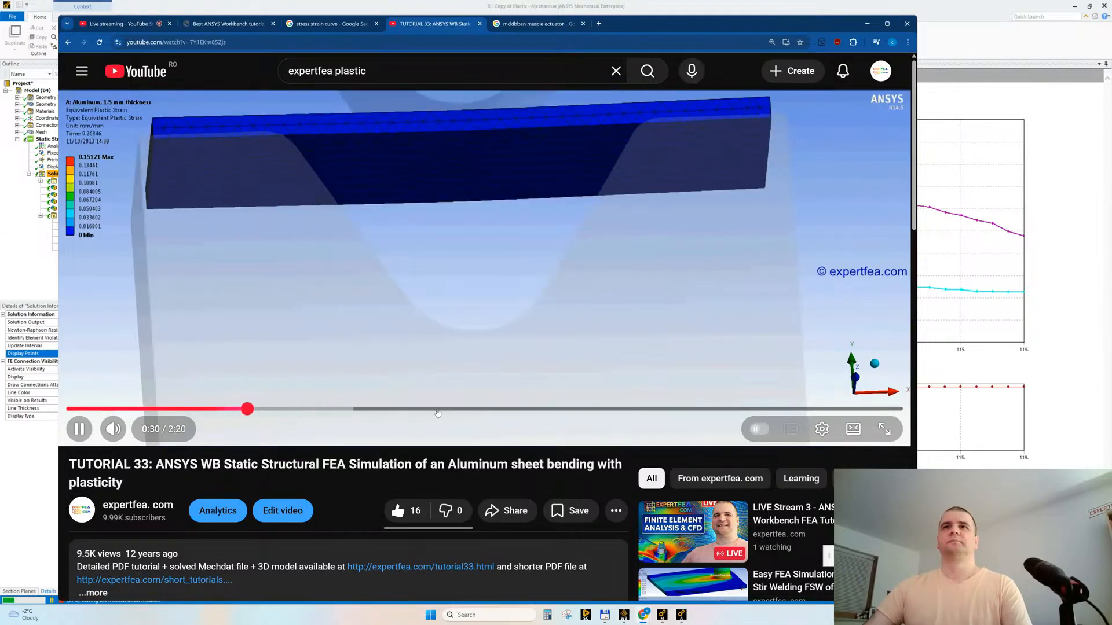
left_click(434, 409)
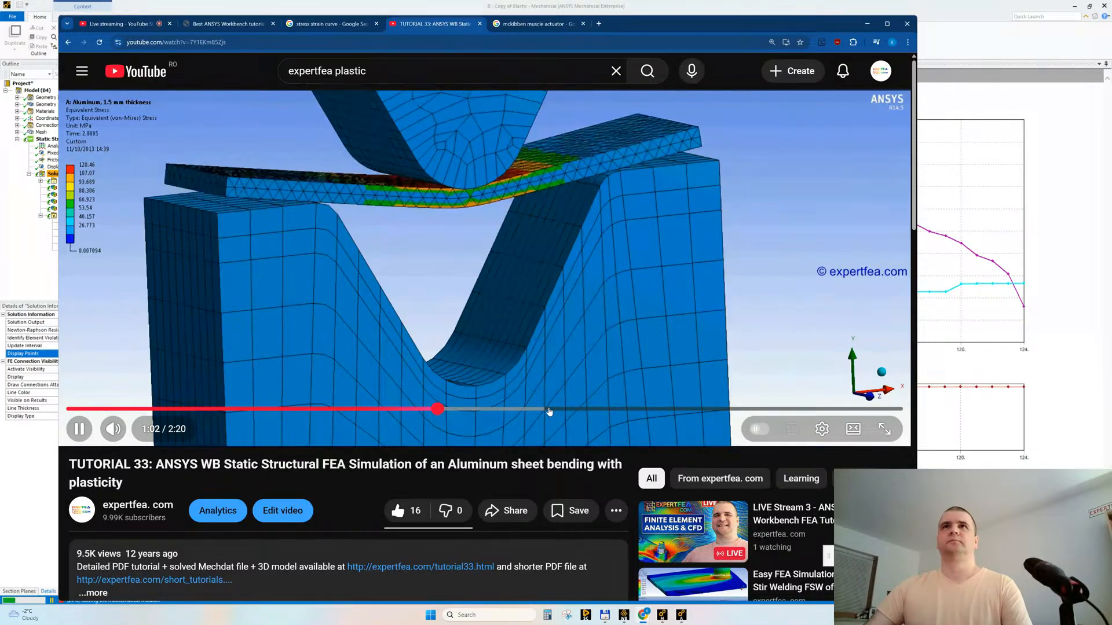
left_click(67, 43)
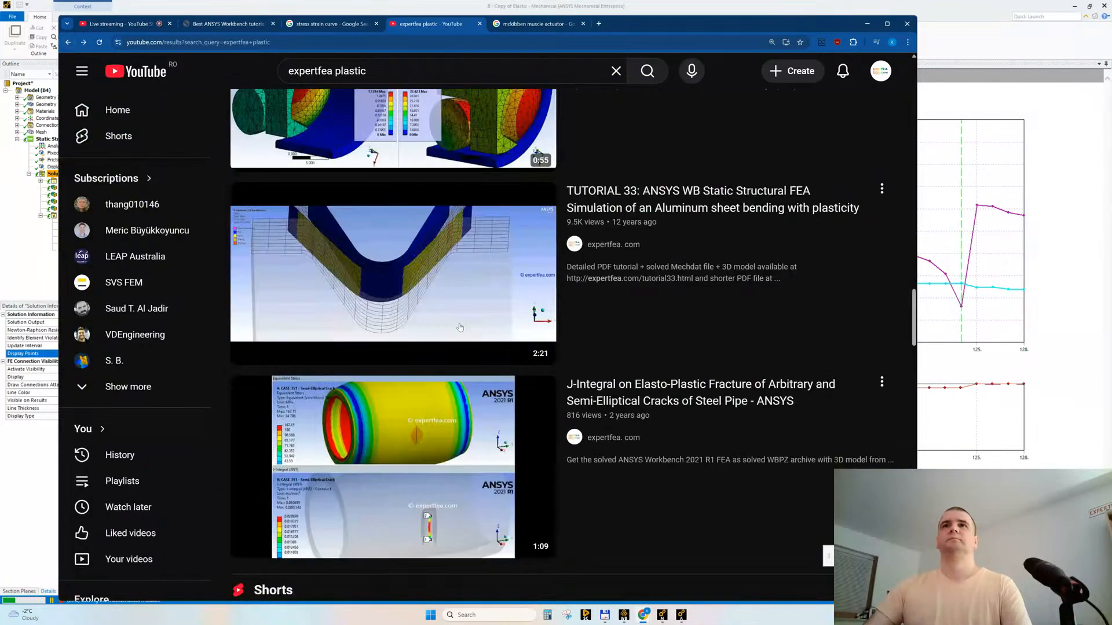
- Find the video on self heating of aluminum wire due to repeated plastic deformation and open it in a separate tab
scroll(530, 417, "down", 5)
scroll(444, 404, "down", 15)
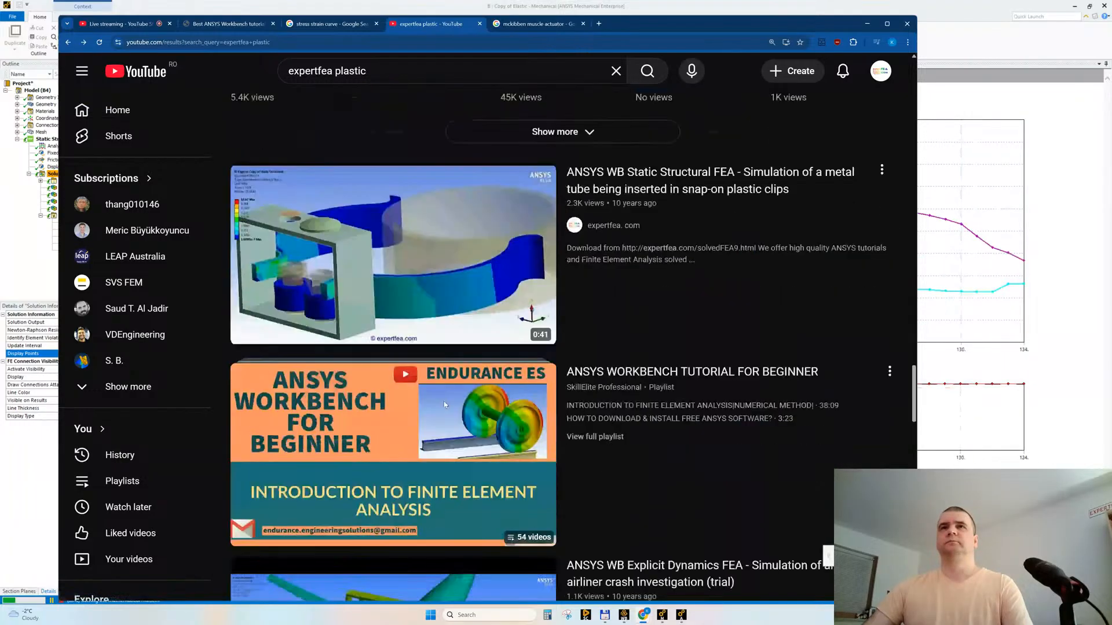
scroll(444, 404, "down", 7)
scroll(444, 405, "down", 6)
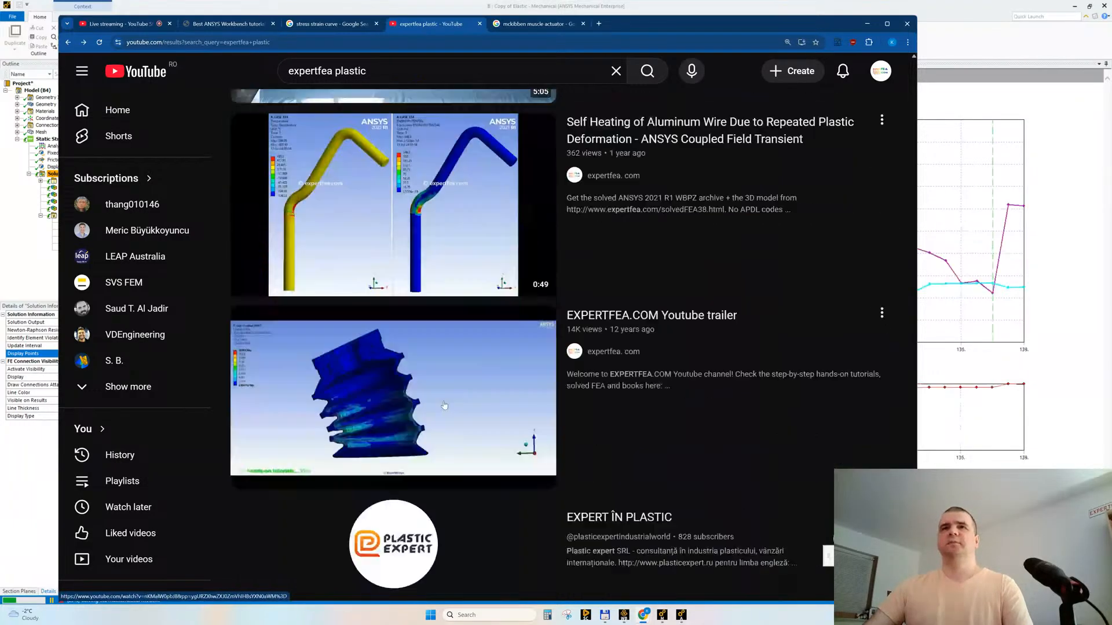
scroll(444, 405, "up", 2)
scroll(444, 405, "down", 4)
scroll(445, 405, "up", 5)
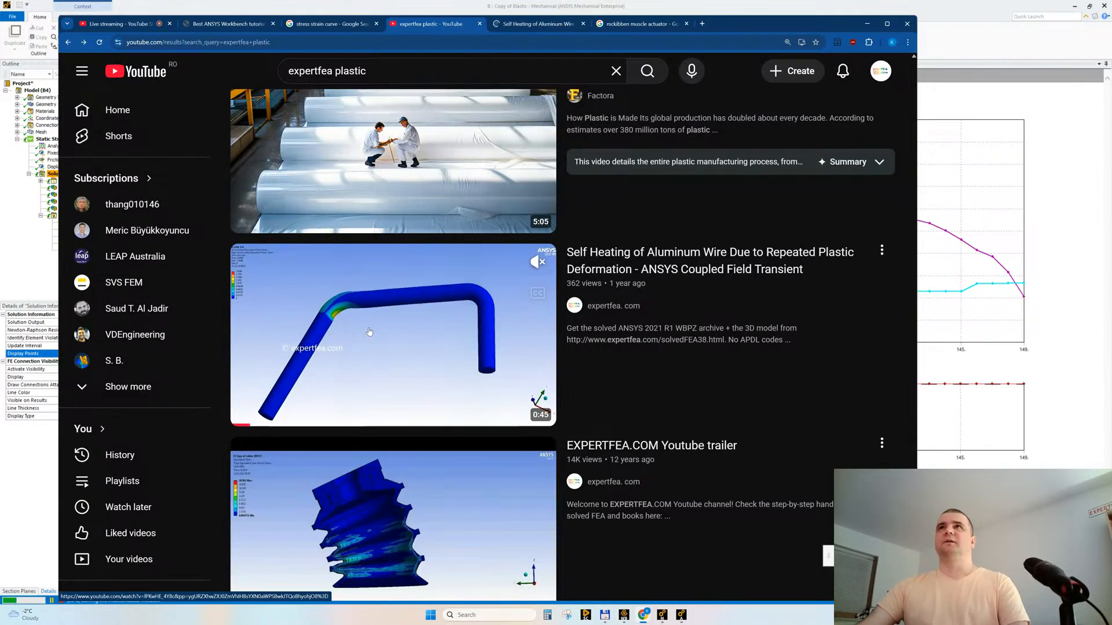
middle_click(369, 331)
- Look through the remaining "expertfea plastic" search results for further plasticity simulation videos
scroll(369, 332, "down", 3)
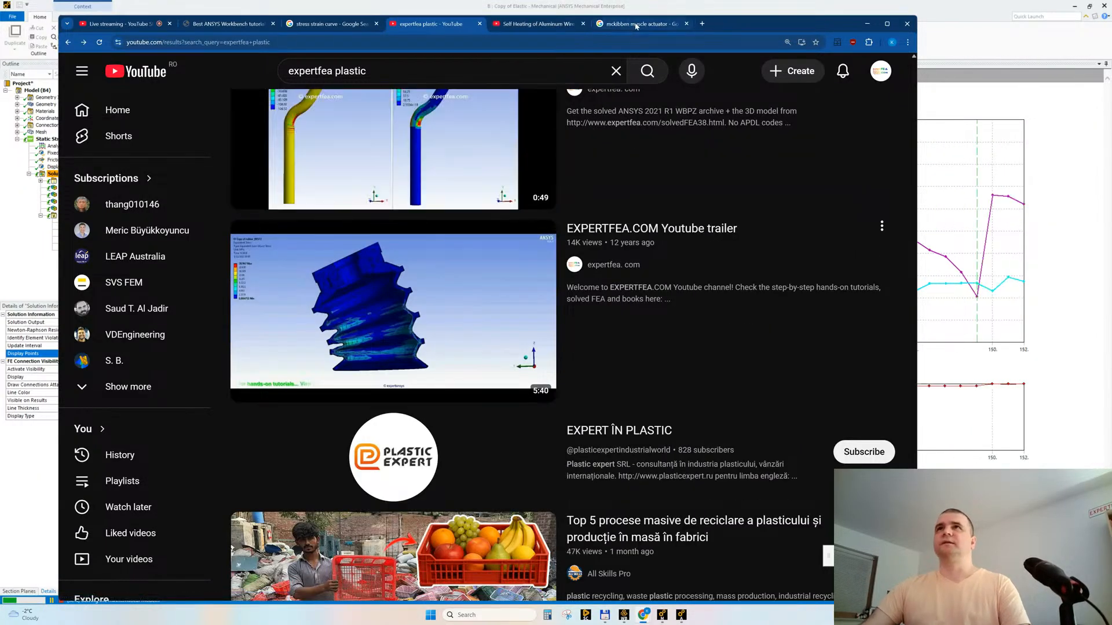
scroll(383, 368, "down", 3)
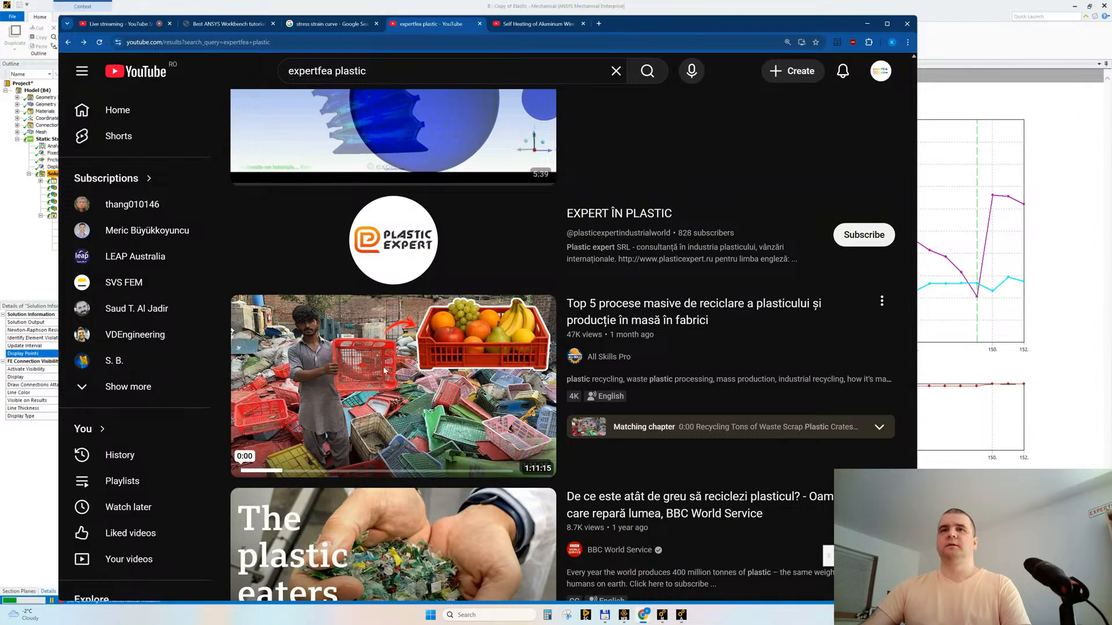
scroll(384, 370, "down", 2)
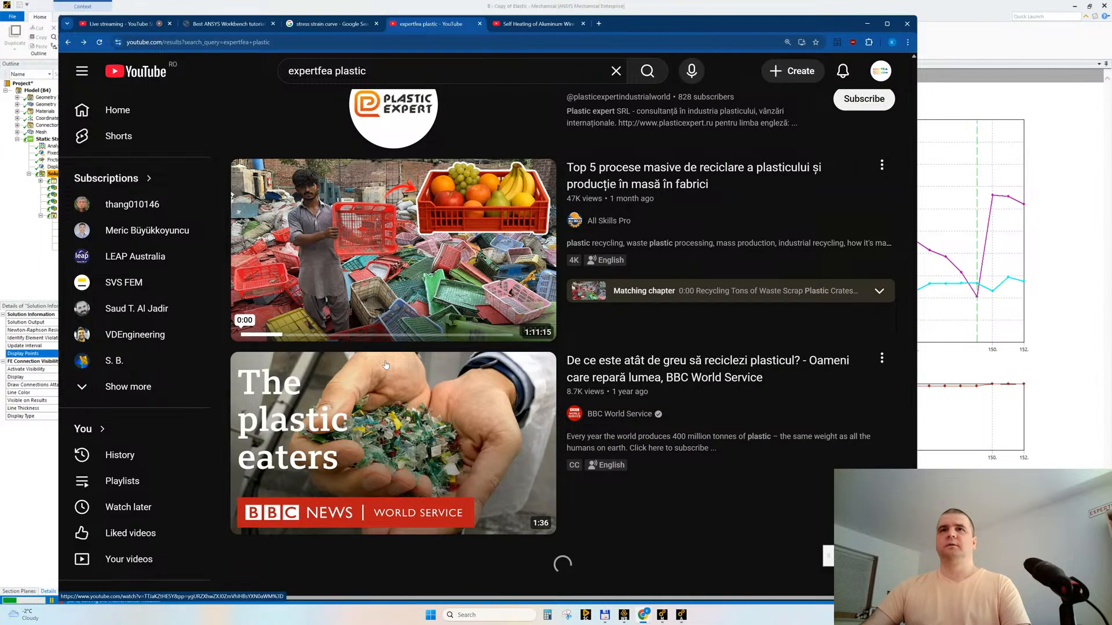
scroll(385, 364, "down", 7)
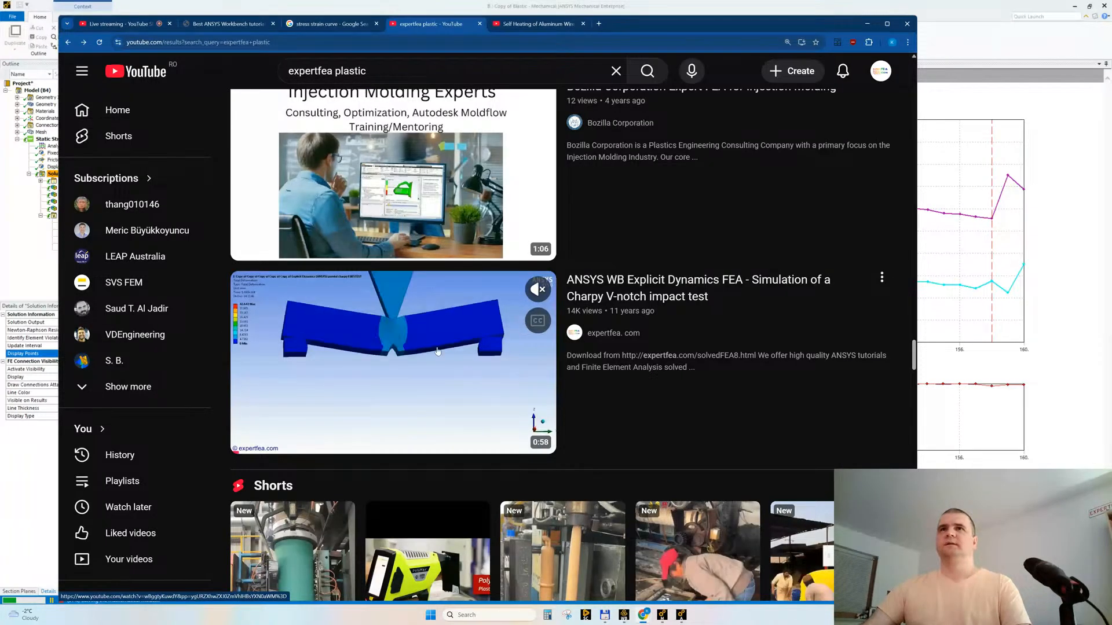
scroll(407, 347, "down", 9)
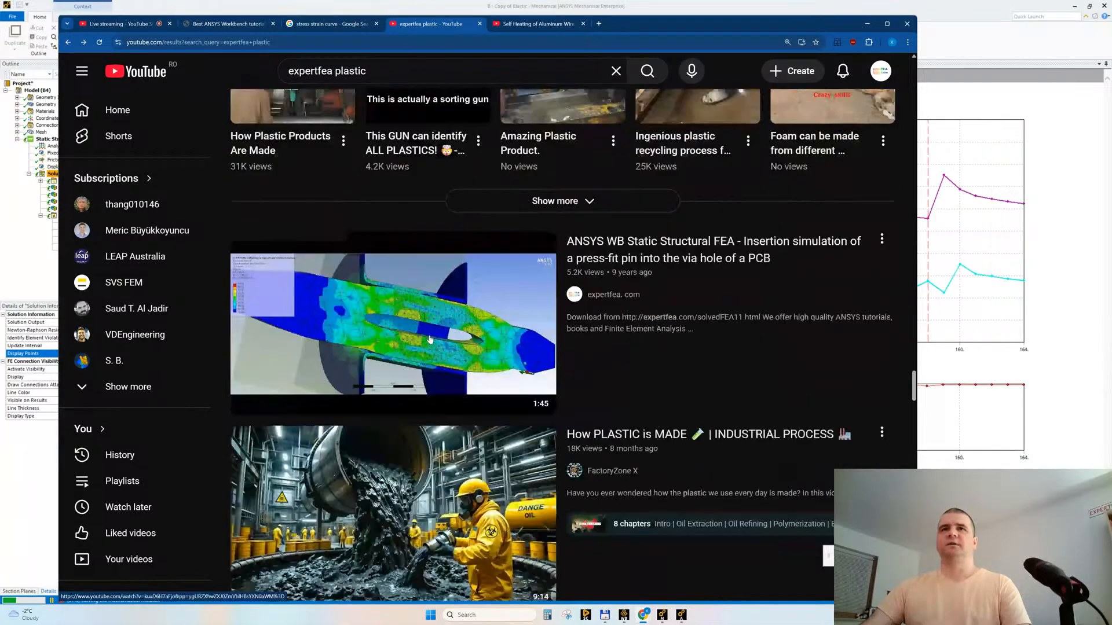
scroll(429, 339, "down", 15)
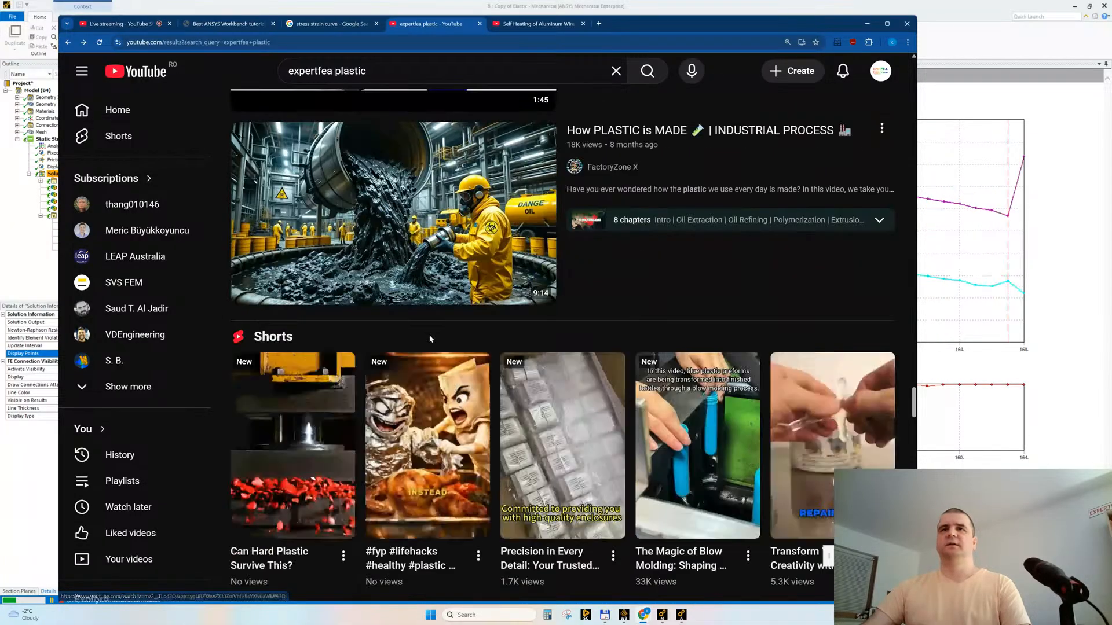
scroll(430, 332, "down", 13)
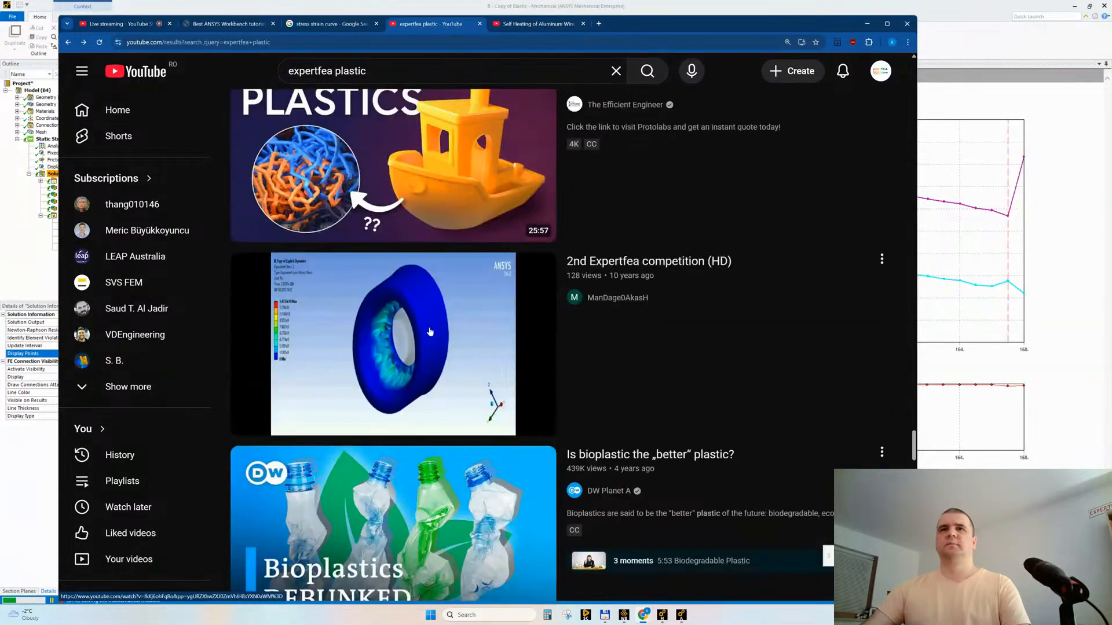
scroll(430, 332, "down", 14)
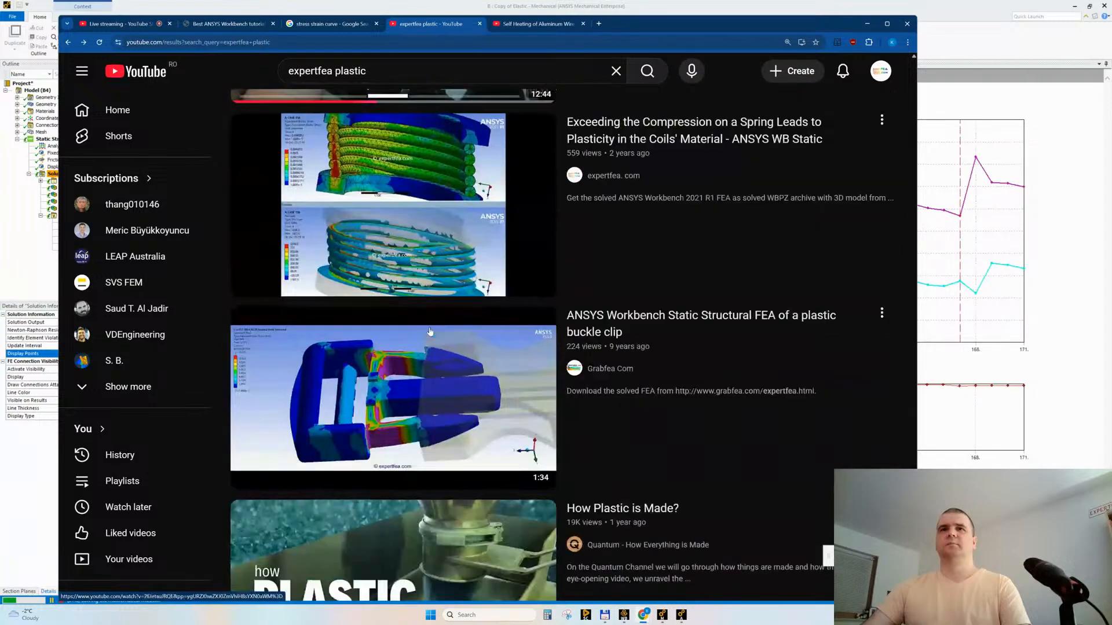
scroll(430, 332, "down", 14)
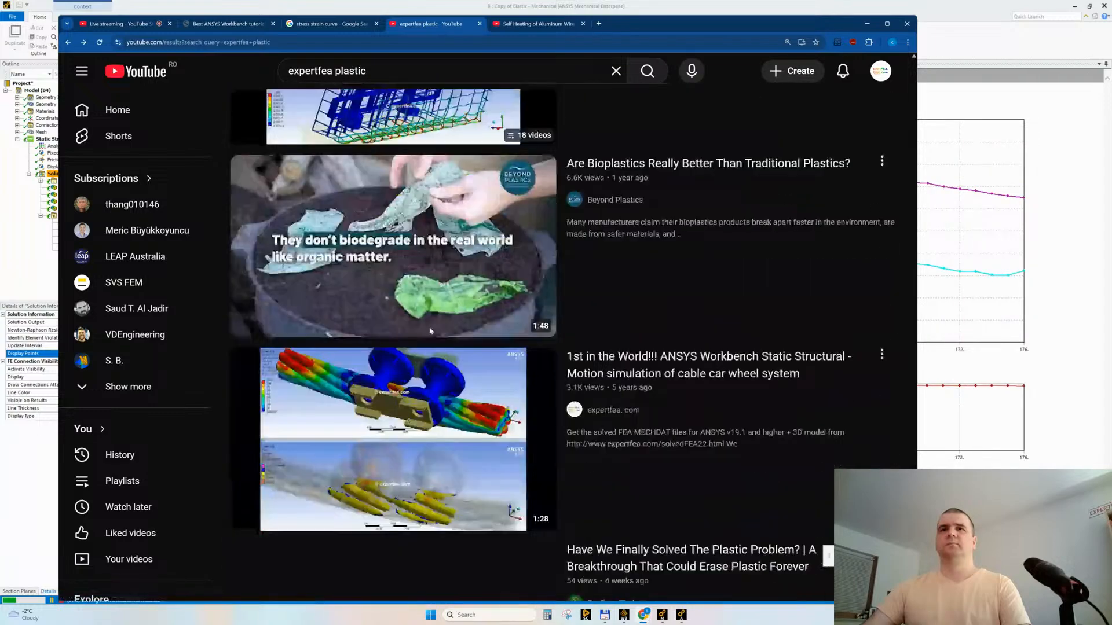
scroll(430, 332, "down", 10)
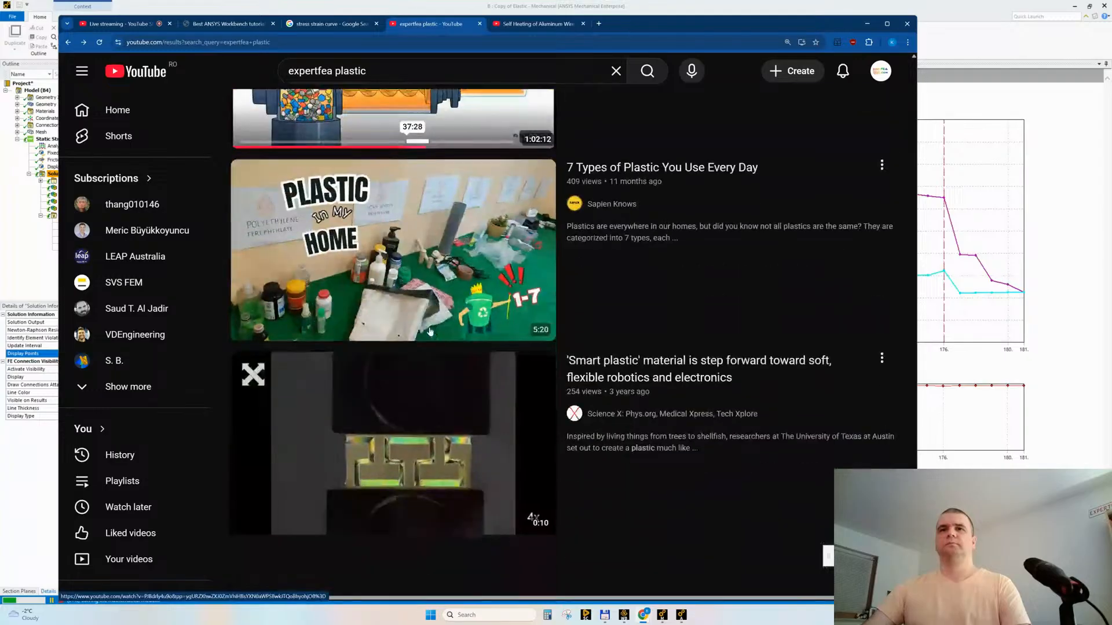
scroll(430, 332, "down", 9)
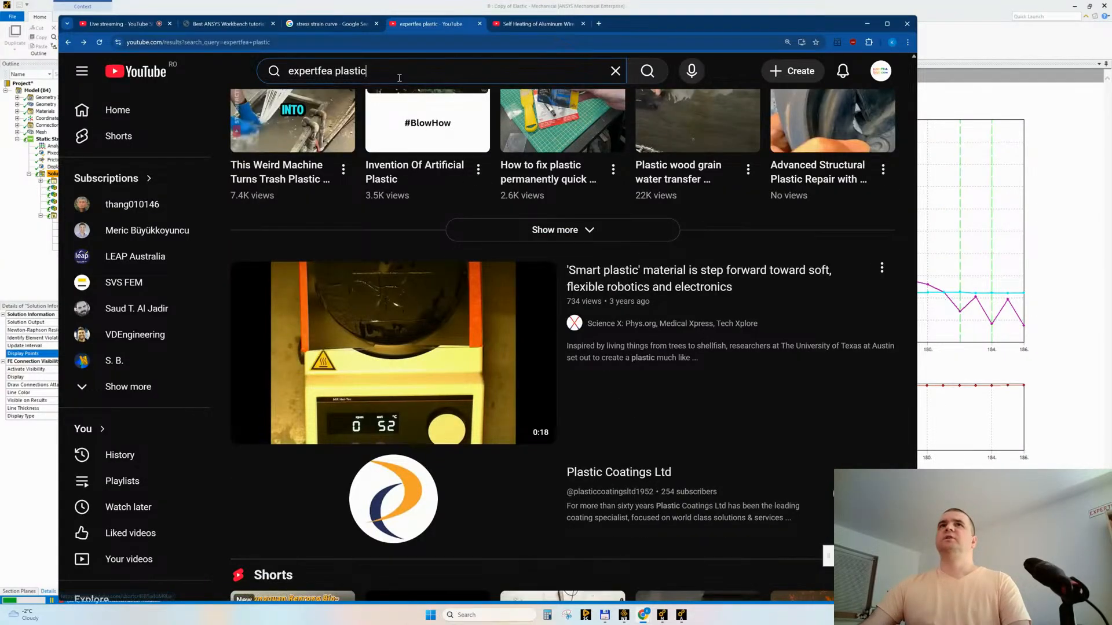
- Search YouTube for "expertfea plasticity" and open the 3 stage rolling and Equal Channel Angular Extrusion videos in separate tabs
left_click(398, 74)
type("ity")
key("Return")
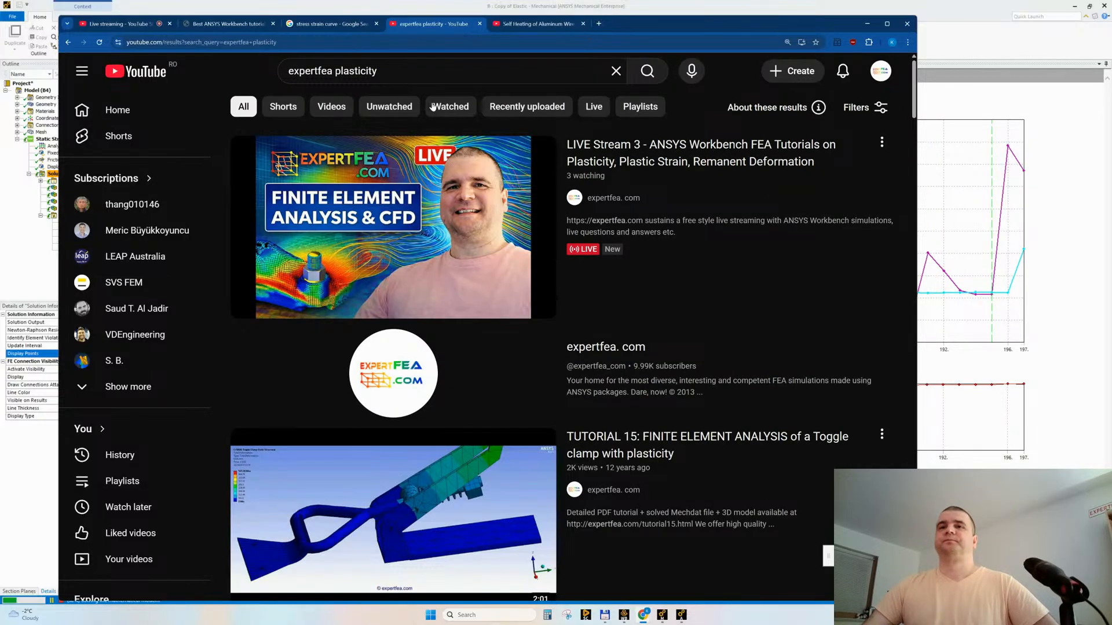
scroll(642, 373, "down", 10)
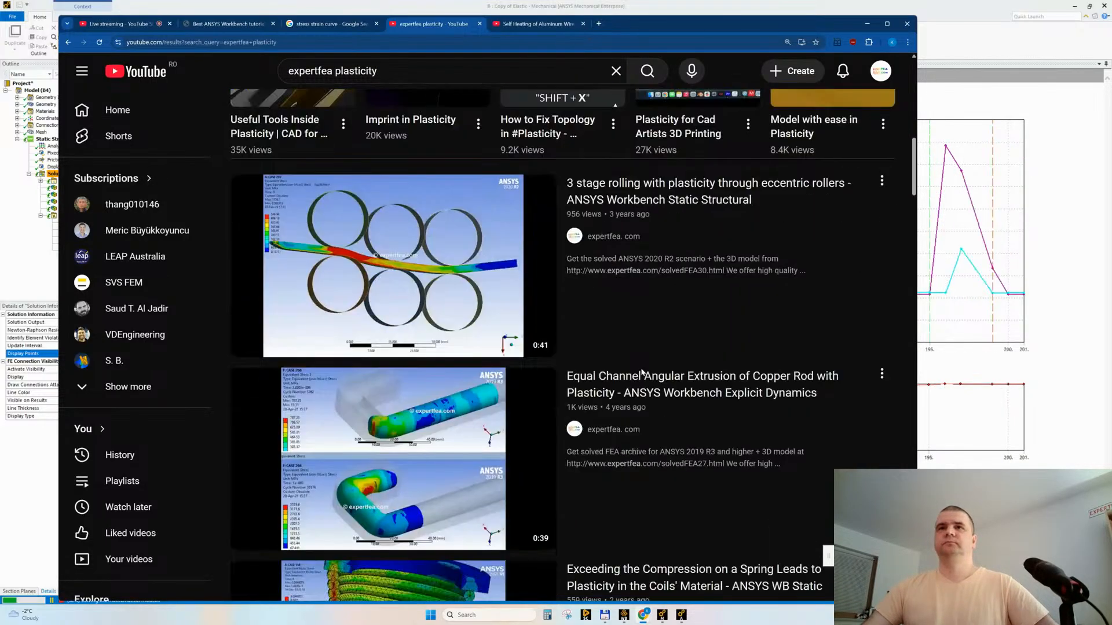
scroll(641, 373, "down", 3)
scroll(641, 369, "up", 1)
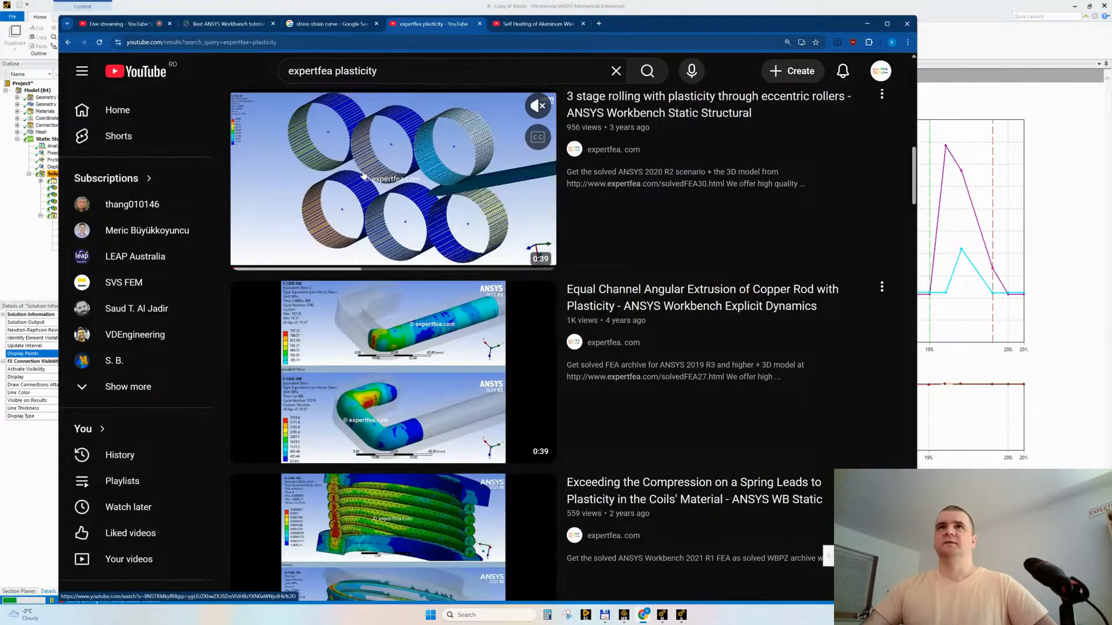
middle_click(362, 187)
scroll(362, 187, "down", 3)
middle_click(363, 213)
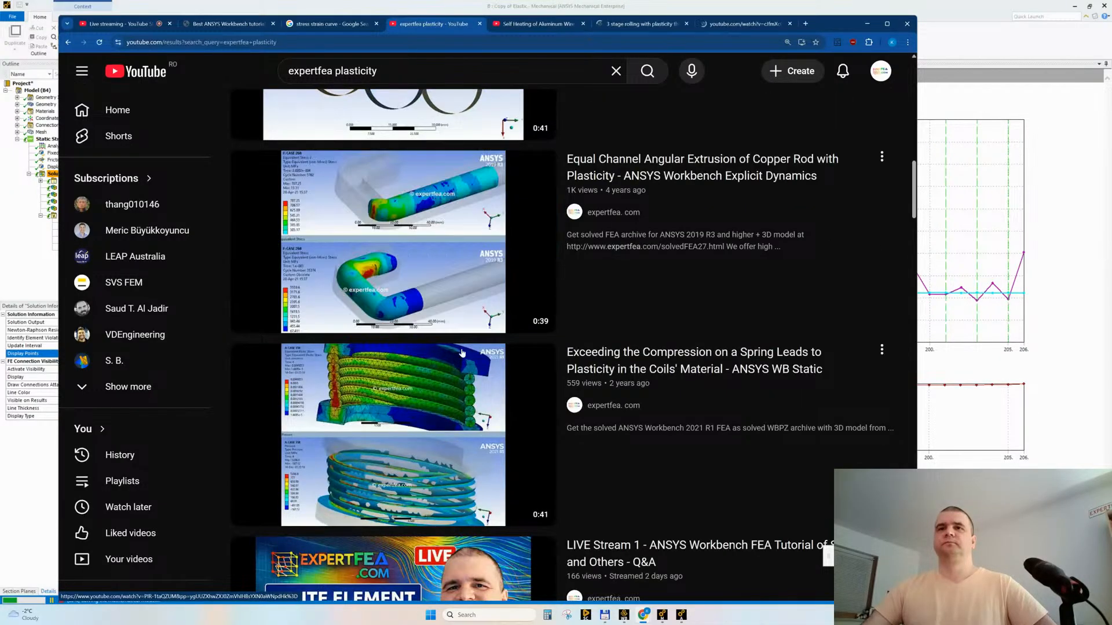
- Open the TUTORIAL 2 sphere plasticity video and the laterally corrugated aluminum tube compression video in separate tabs
scroll(462, 352, "down", 12)
scroll(397, 284, "up", 2)
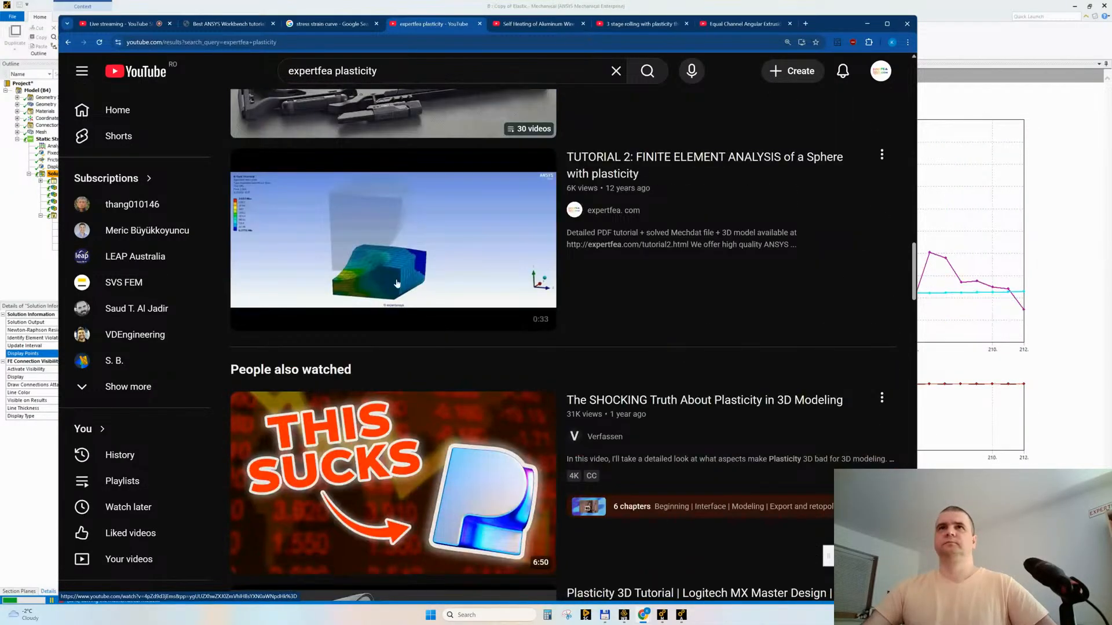
mouse_move(397, 283)
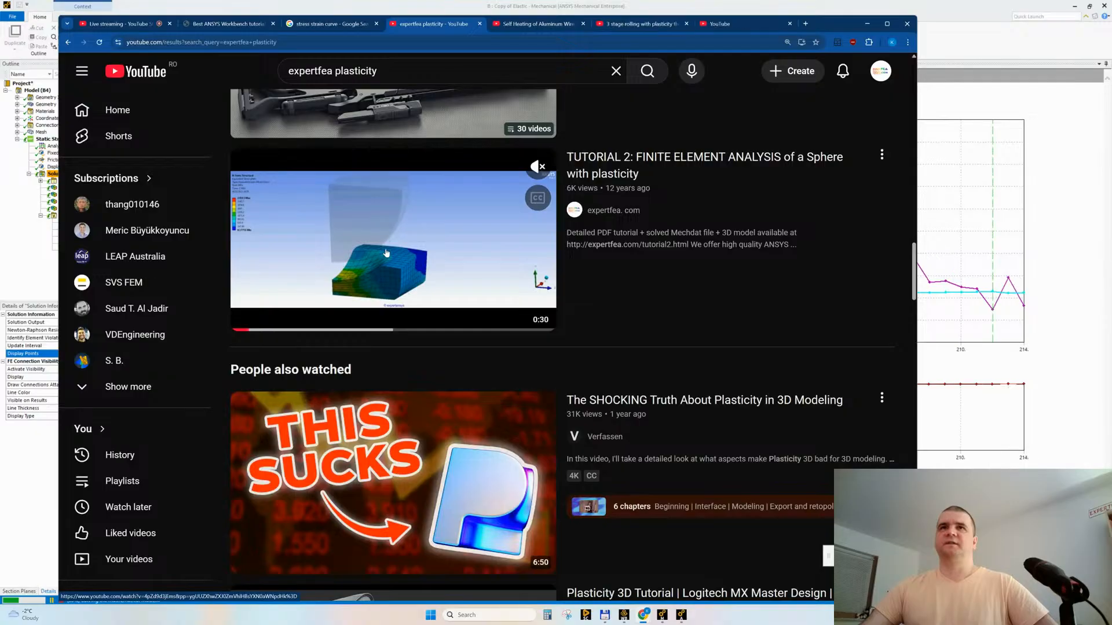
middle_click(386, 253)
scroll(354, 272, "down", 4)
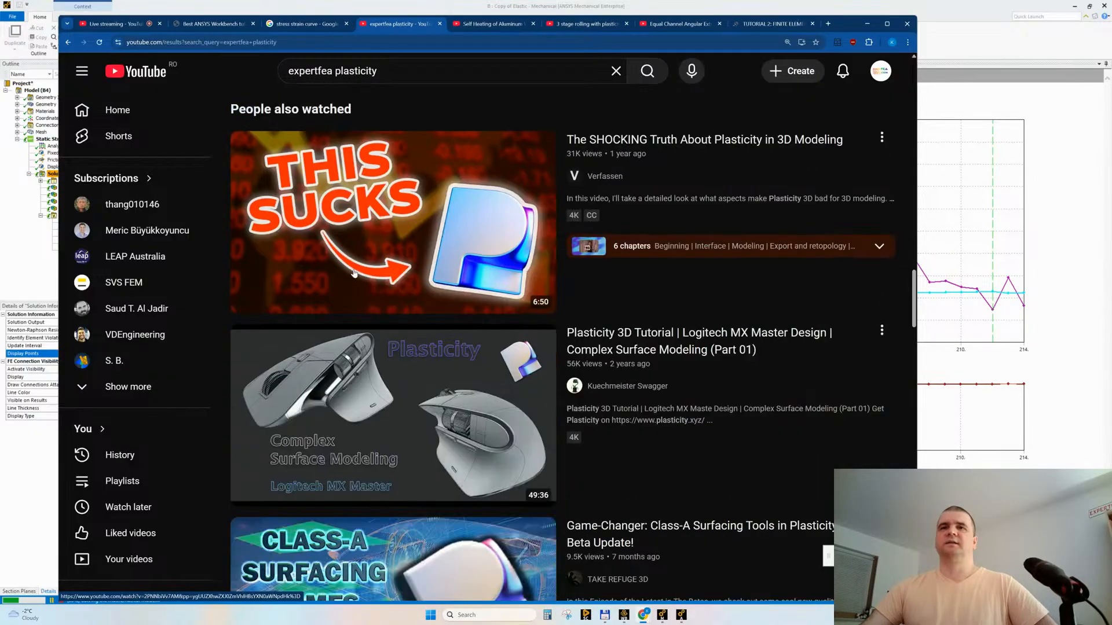
scroll(354, 272, "down", 10)
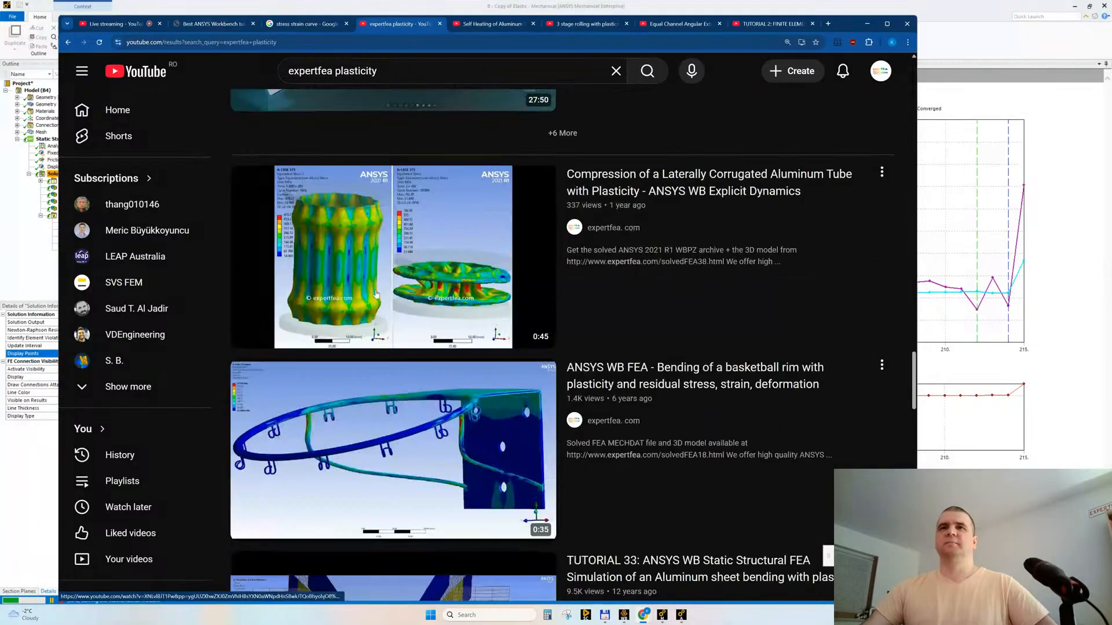
middle_click(383, 260)
- Find the video on rolling of copper with plasticity and spring back and open it in a separate tab
scroll(394, 324, "down", 10)
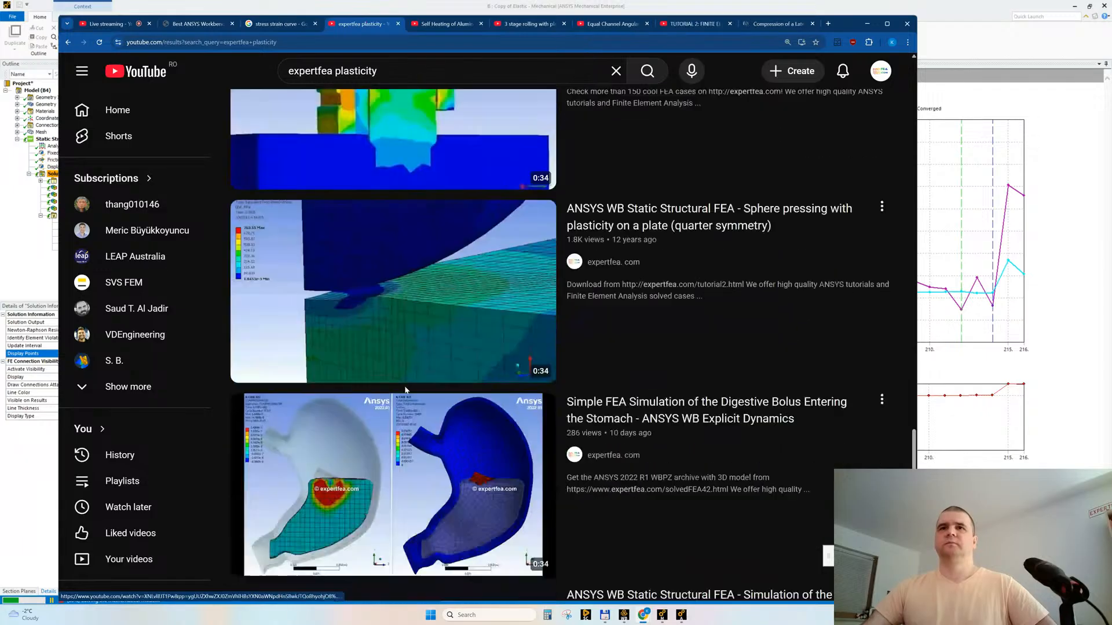
scroll(406, 389, "down", 4)
scroll(401, 390, "down", 3)
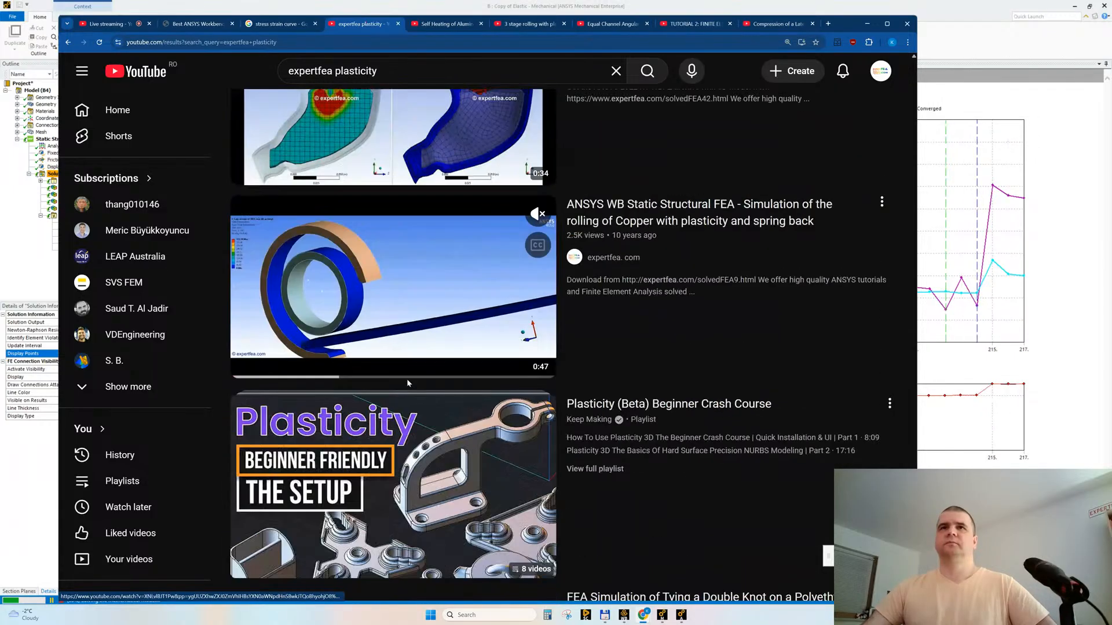
middle_click(407, 371)
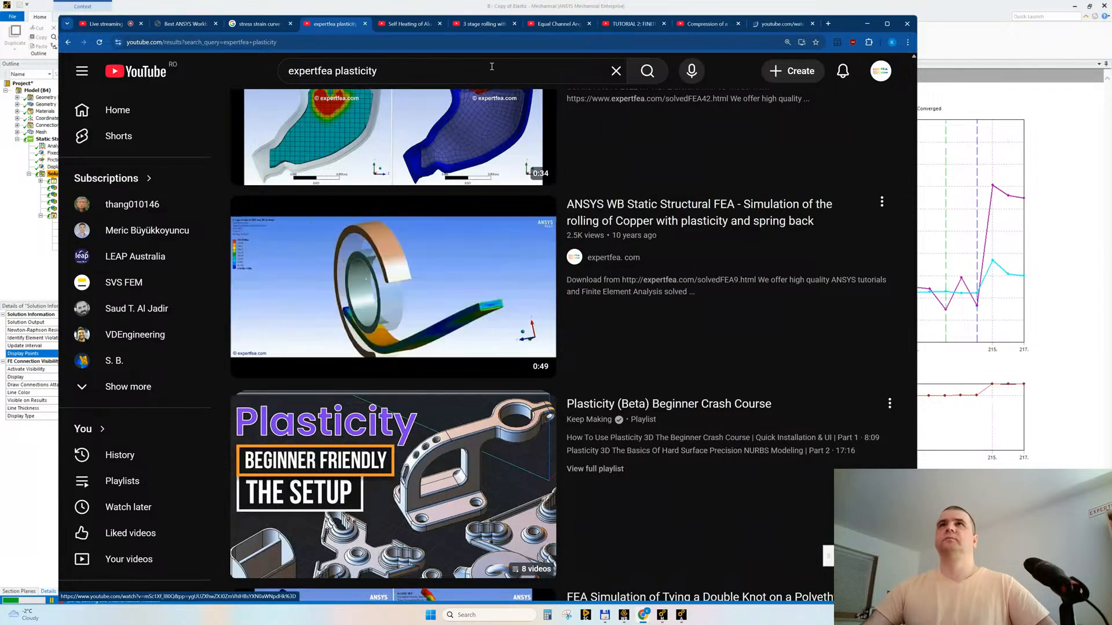
- Pause the aluminum wire self-heating video and view the 3 stage rolling video in a maximized browser window
left_click(391, 25)
key("space")
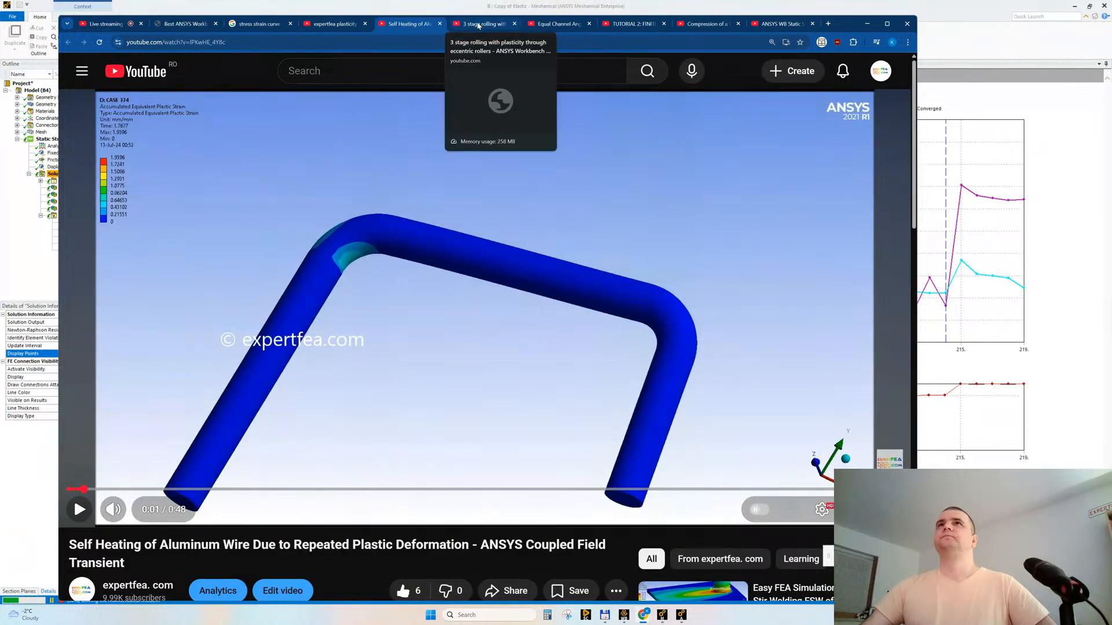
left_click(478, 26)
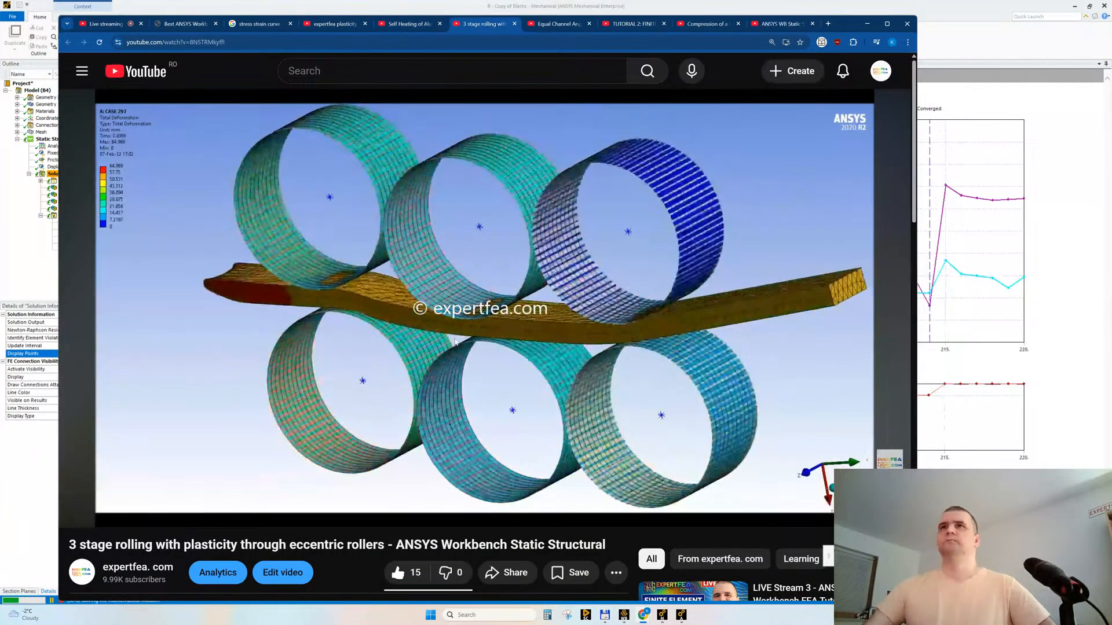
key("super+Up")
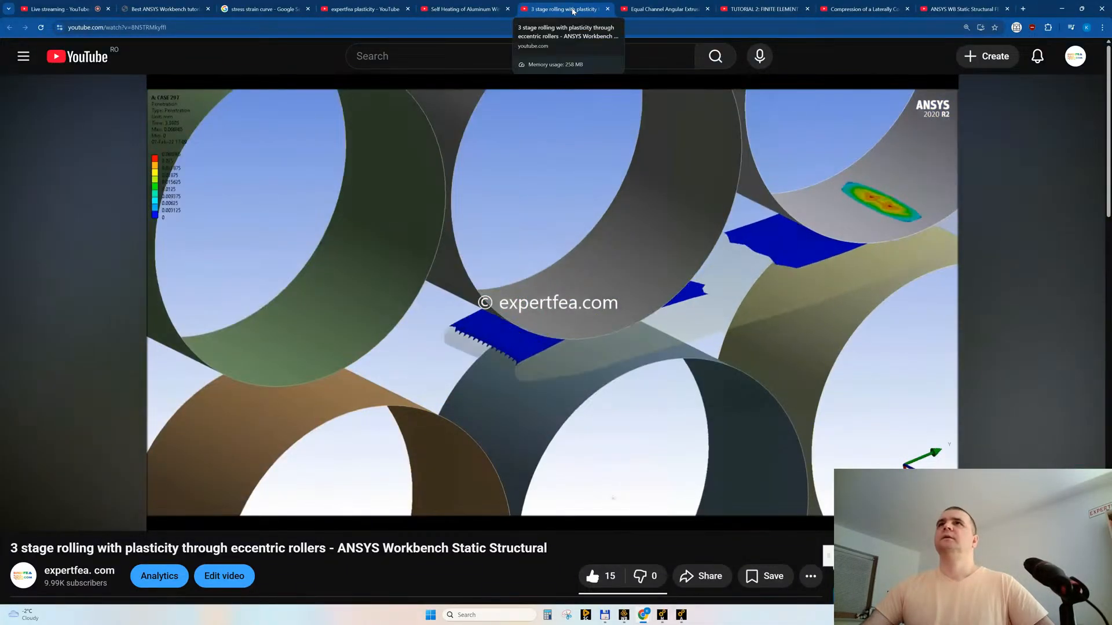
- Close the 3 stage rolling video and view the copper rod extrusion video, briefly highlighting "Explicit Dynamics" in its title
middle_click(572, 10)
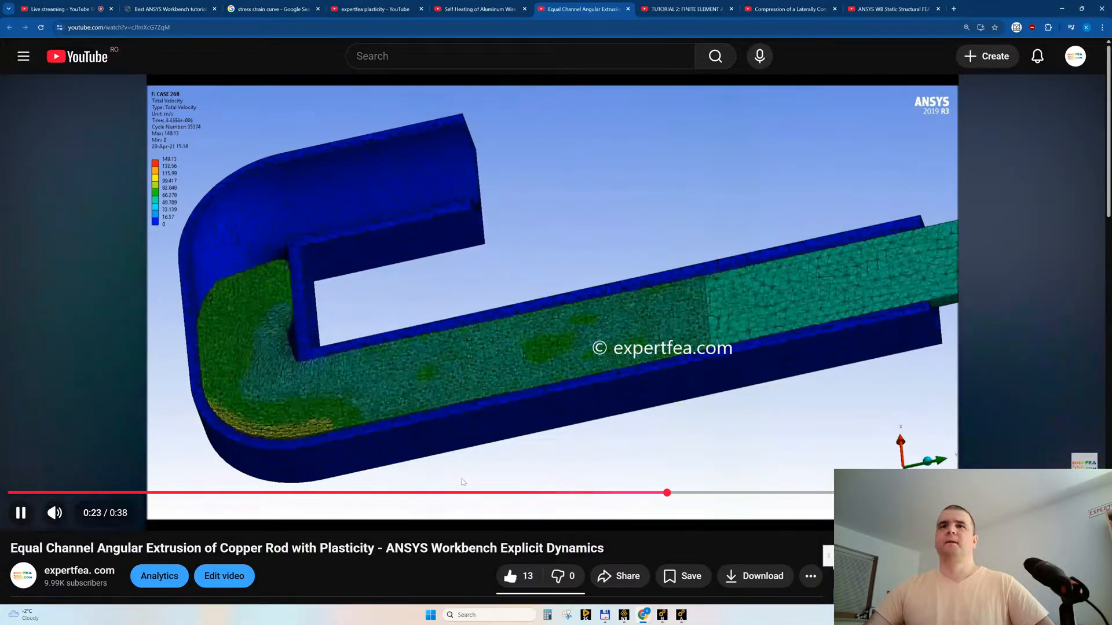
left_click_drag(502, 547, 607, 548)
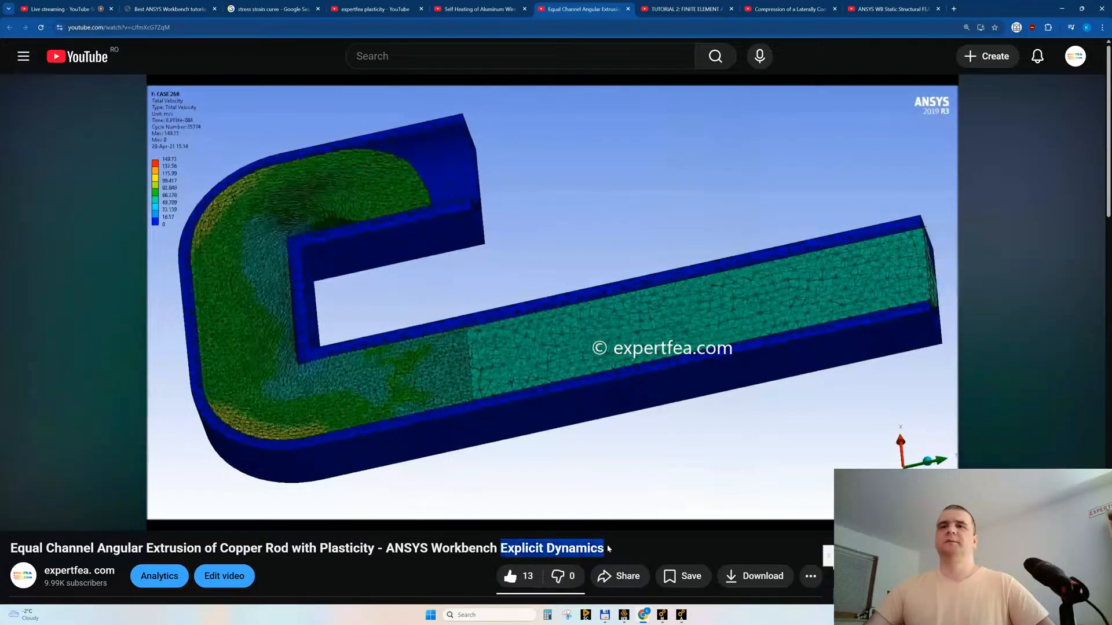
left_click(617, 542)
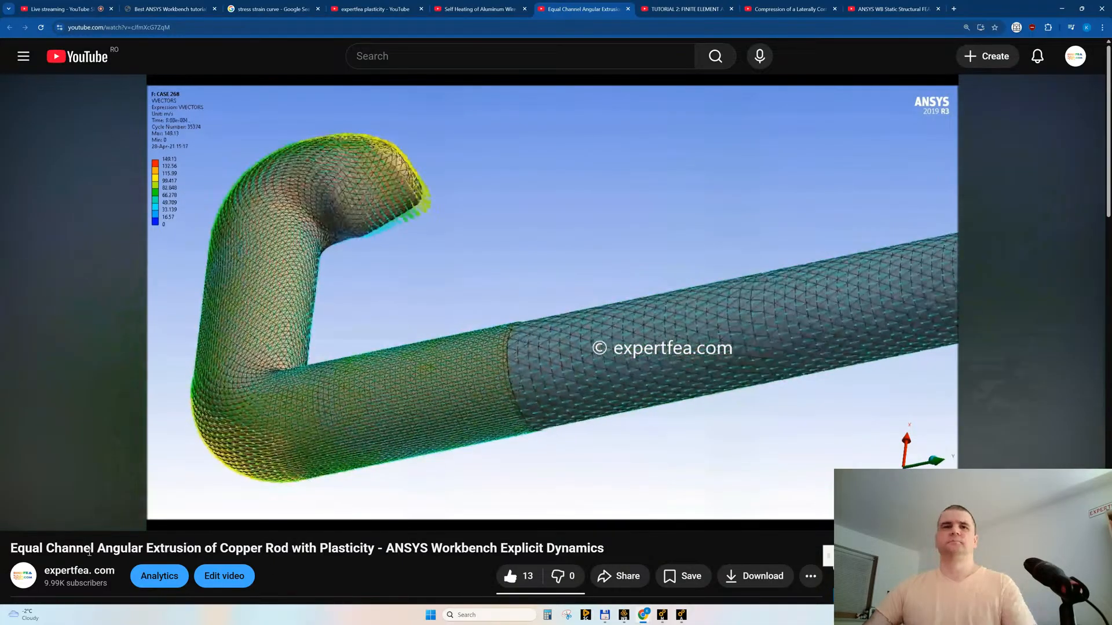
- Copy "Angular Extrusion" from the video title and search YouTube for "expertfea Angular Extrusion"
left_click_drag(97, 548, 200, 548)
key("ctrl+c")
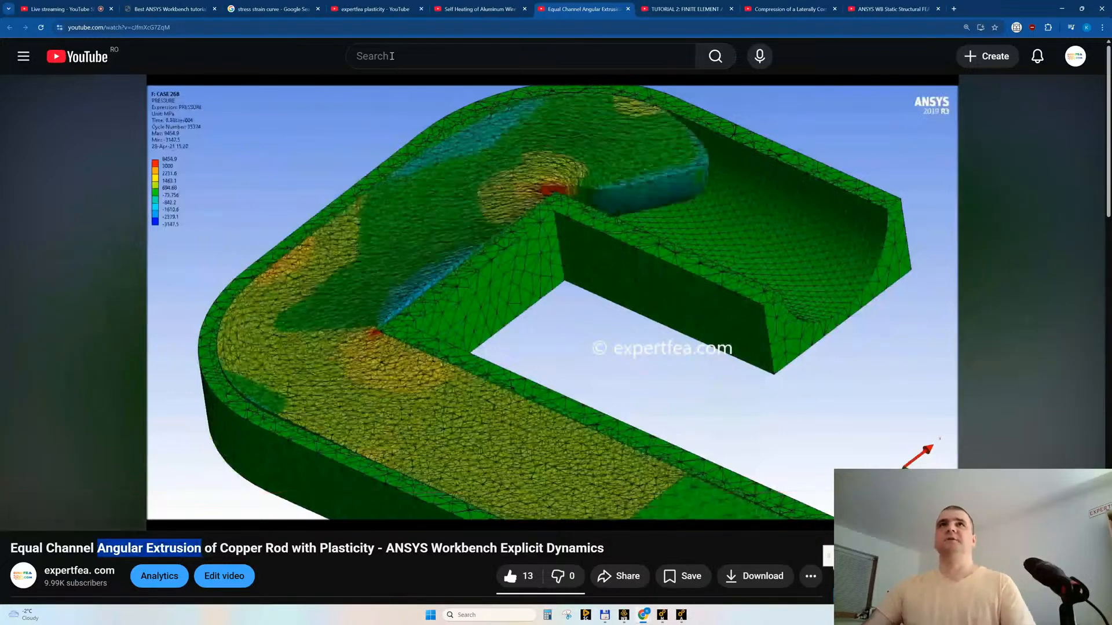
left_click(393, 56)
type("expertfea")
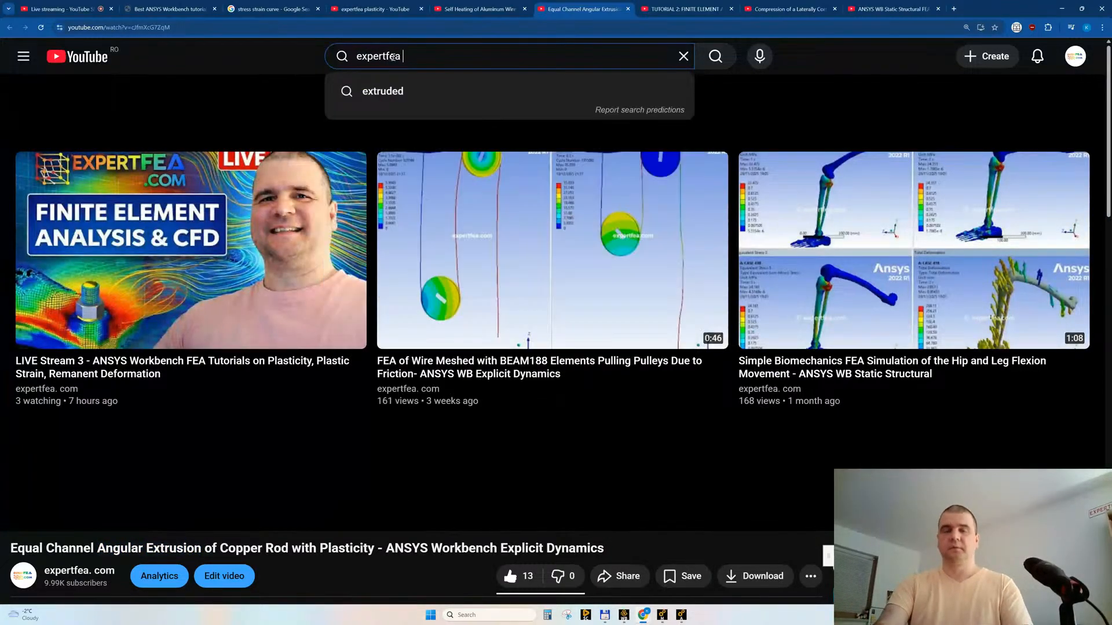
key("ctrl+v")
key("Return")
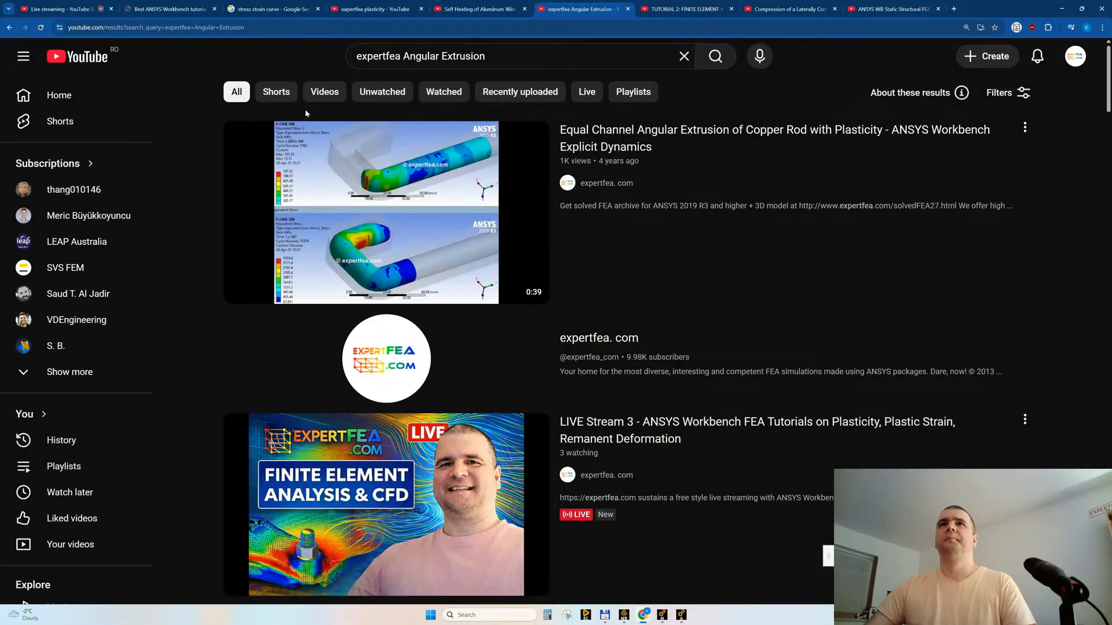
- Look through the "expertfea Angular Extrusion" search results for other extrusion simulation videos
scroll(339, 316, "down", 5)
scroll(338, 316, "down", 20)
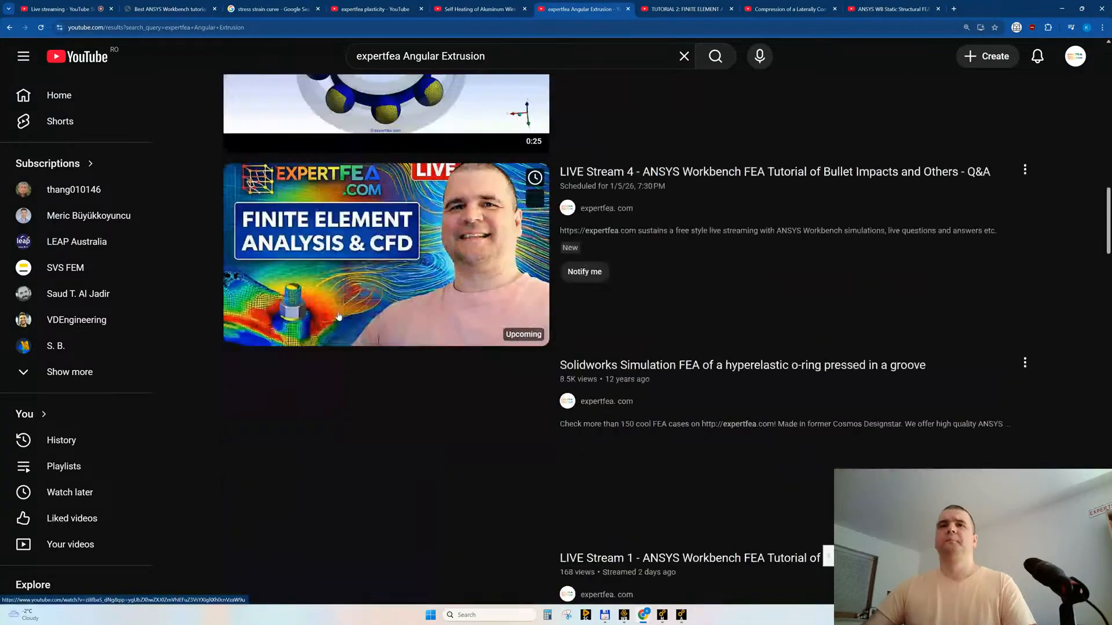
scroll(339, 316, "down", 20)
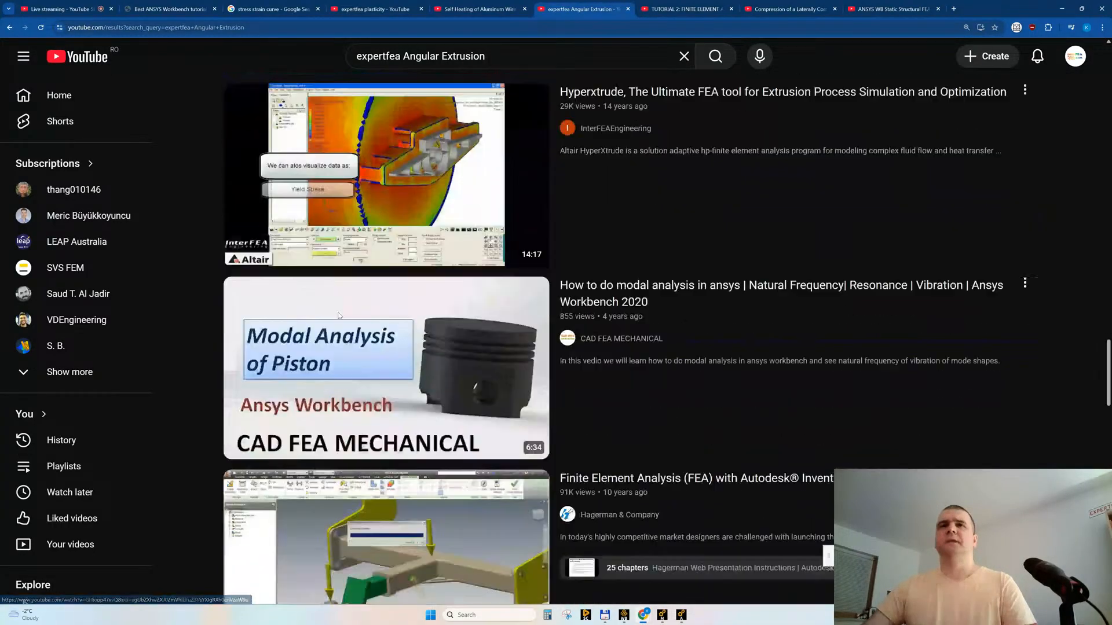
scroll(339, 316, "down", 20)
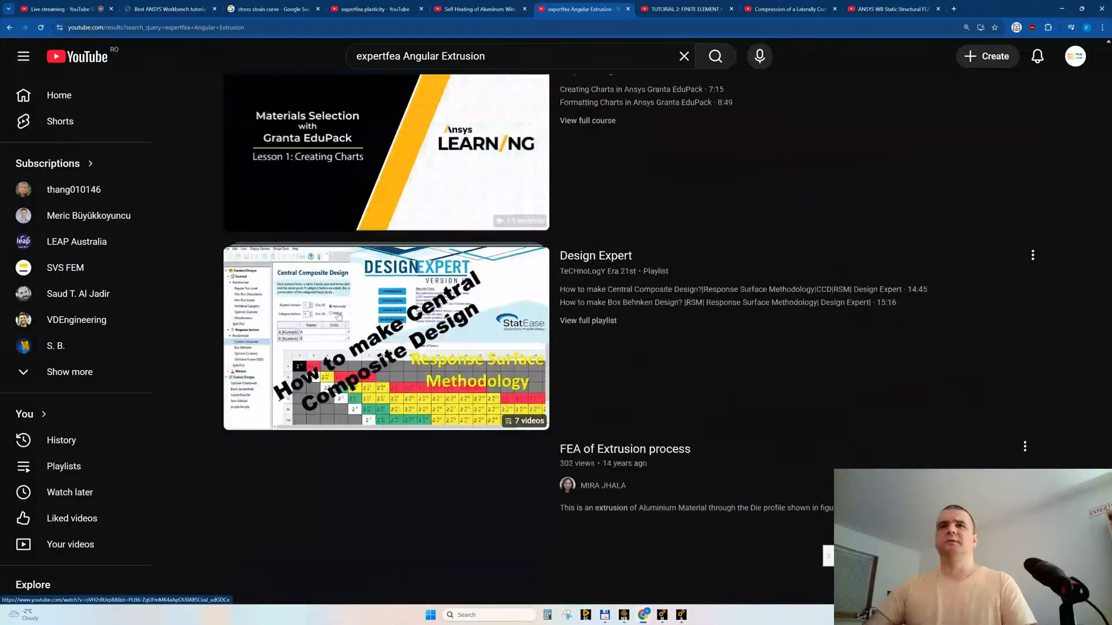
scroll(339, 317, "down", 15)
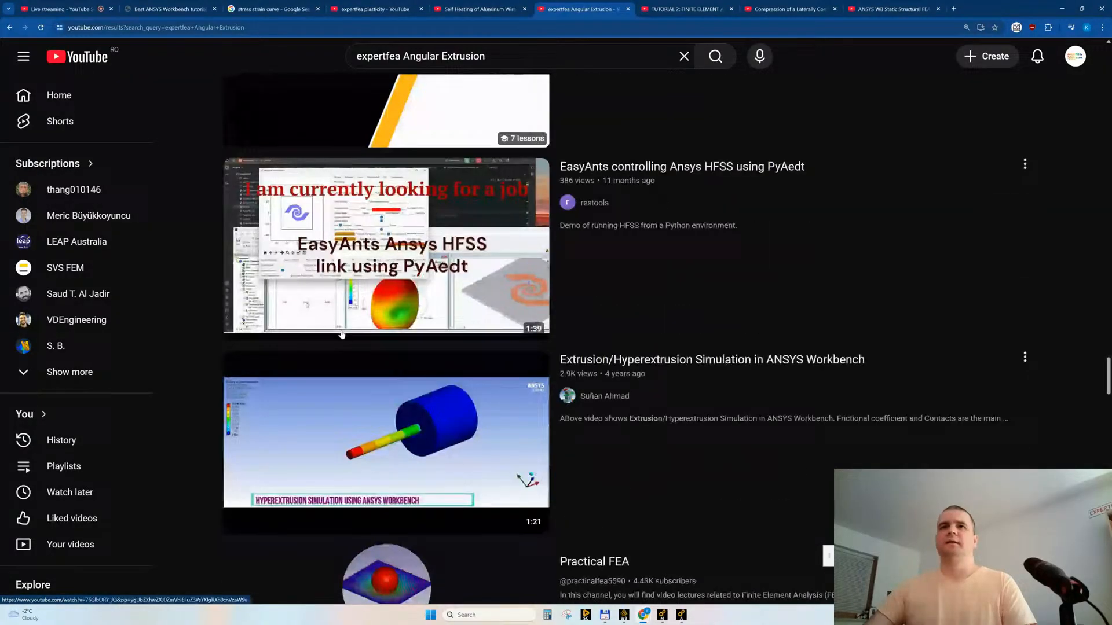
scroll(342, 371, "up", 5)
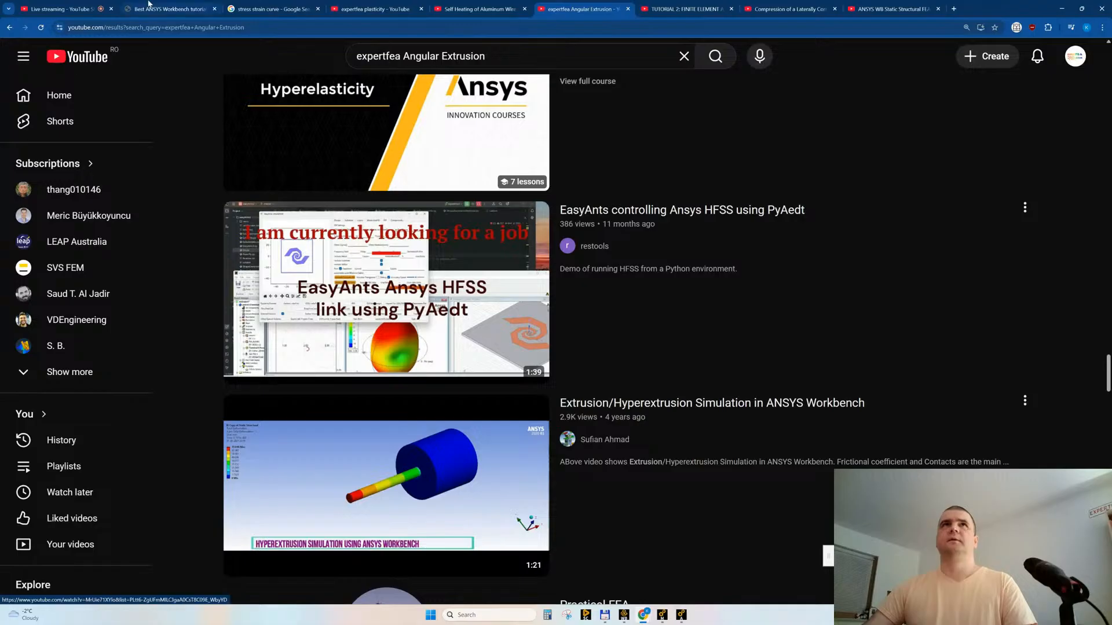
- Return to the copper rod extrusion video, close it, and view and pause the Tutorial 2 sphere with plasticity video
left_click(8, 29)
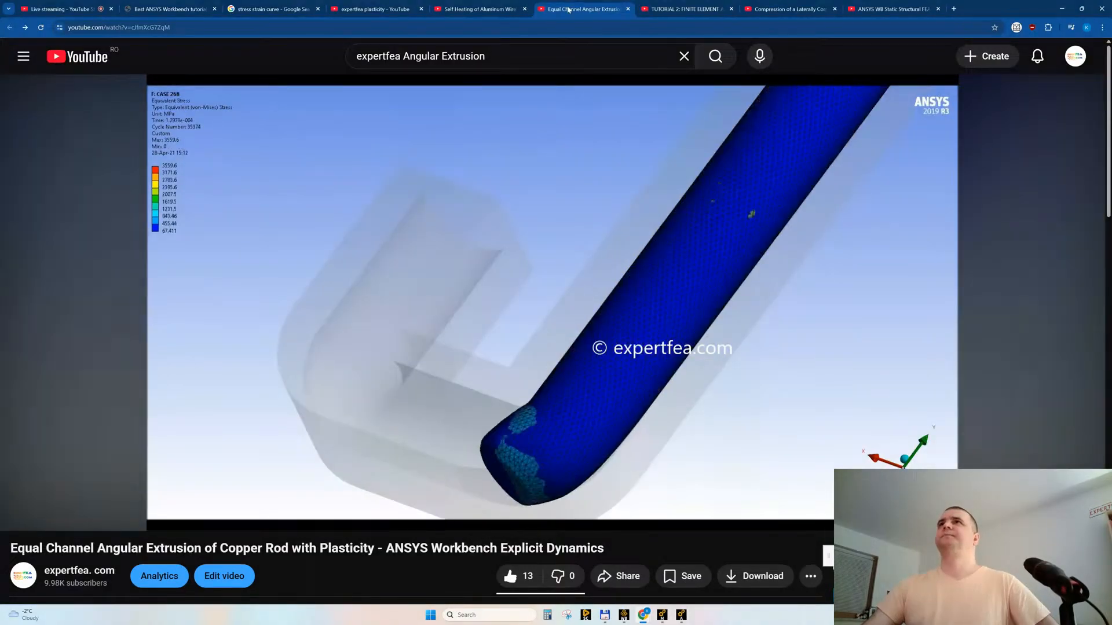
key("ctrl+w")
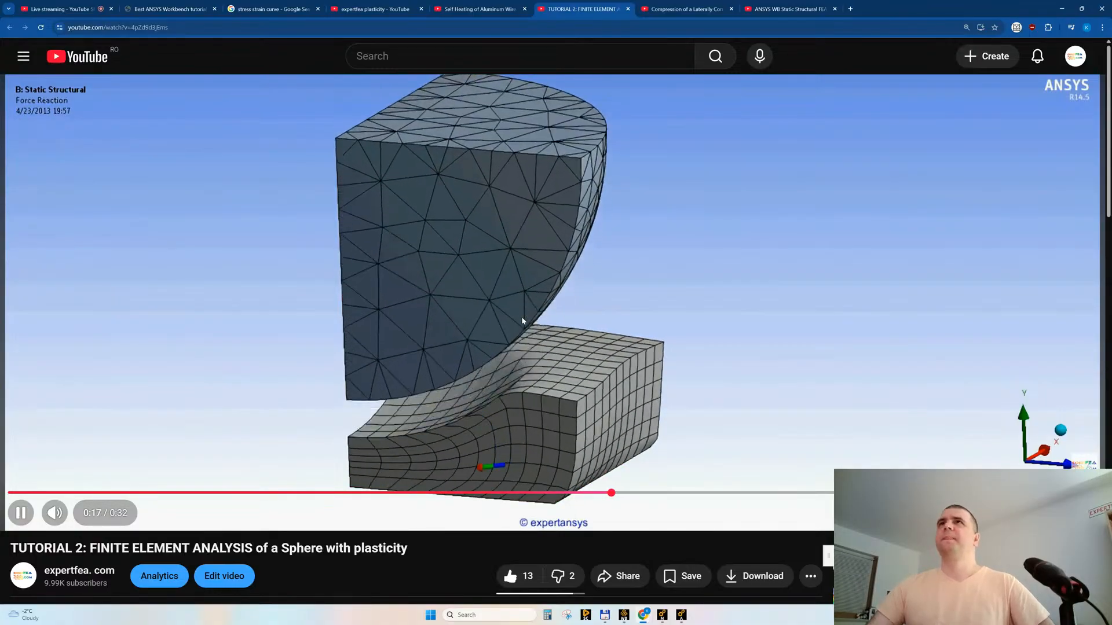
left_click(521, 316)
- Switch to Ansys Mechanical and examine the live Total Deformation result under Solution Information
key("alt+Tab")
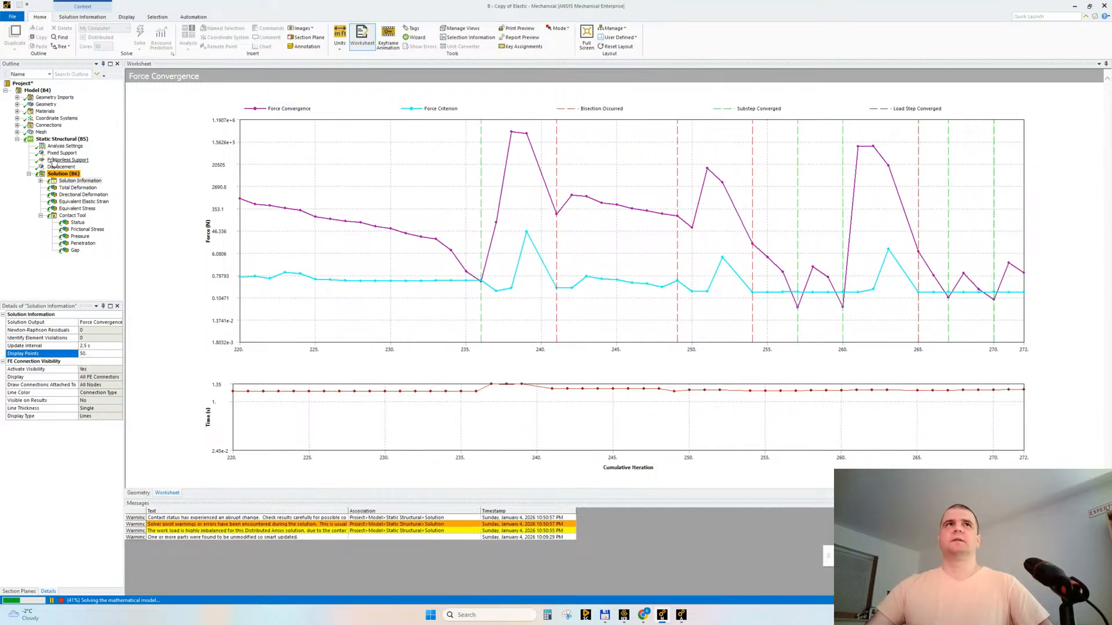
left_click(40, 181)
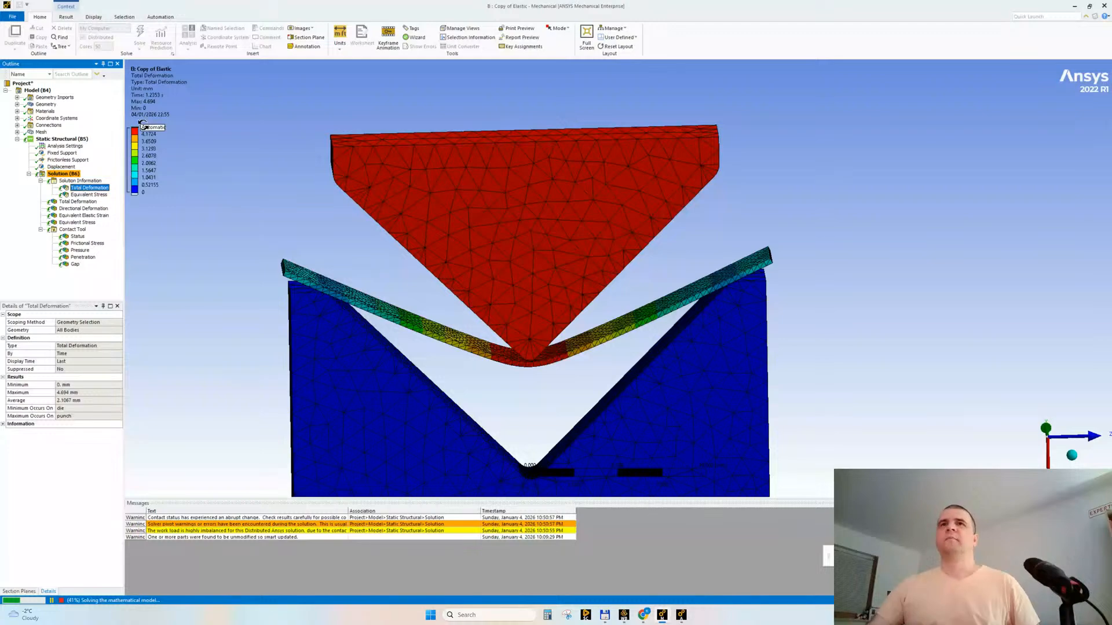
scroll(457, 284, "up", 5)
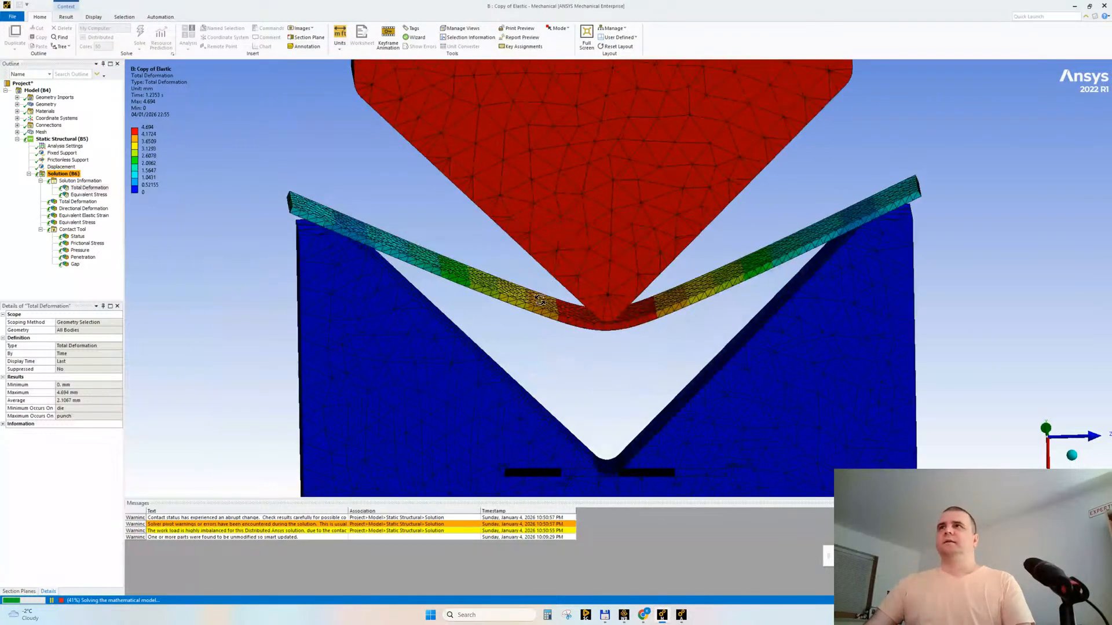
scroll(540, 300, "up", 2)
scroll(541, 339, "down", 3)
mouse_move(616, 299)
middle_mouse_down()
mouse_move(626, 278)
mouse_move(646, 310)
mouse_move(608, 310)
mouse_move(616, 319)
middle_mouse_up()
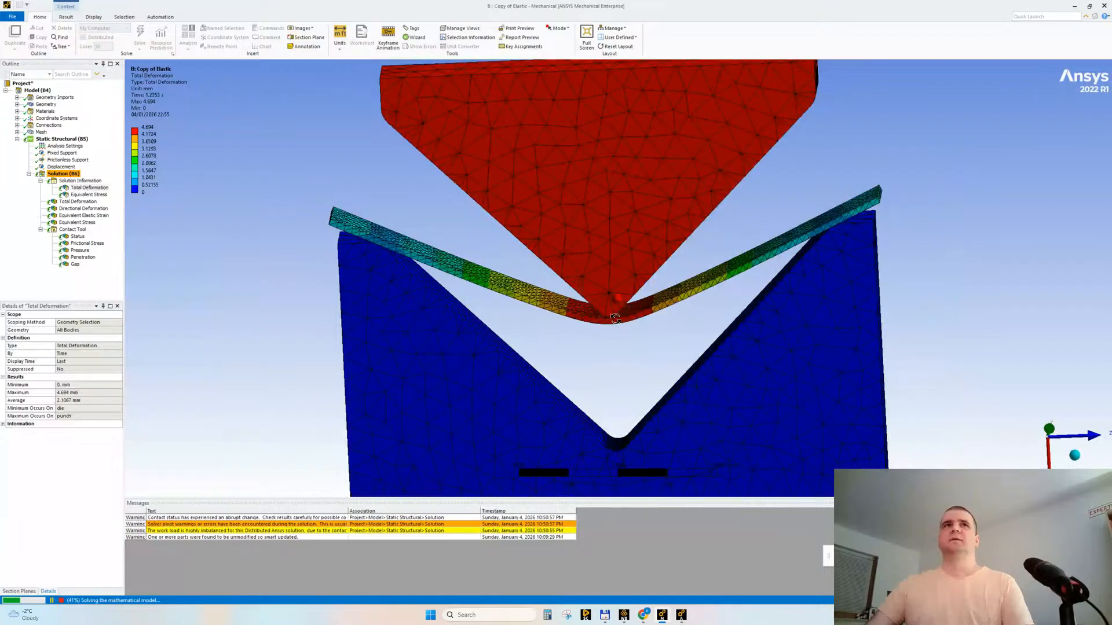
- Display the live Equivalent Stress result under Solution Information and adjust its legend to the visible results
left_click(96, 195)
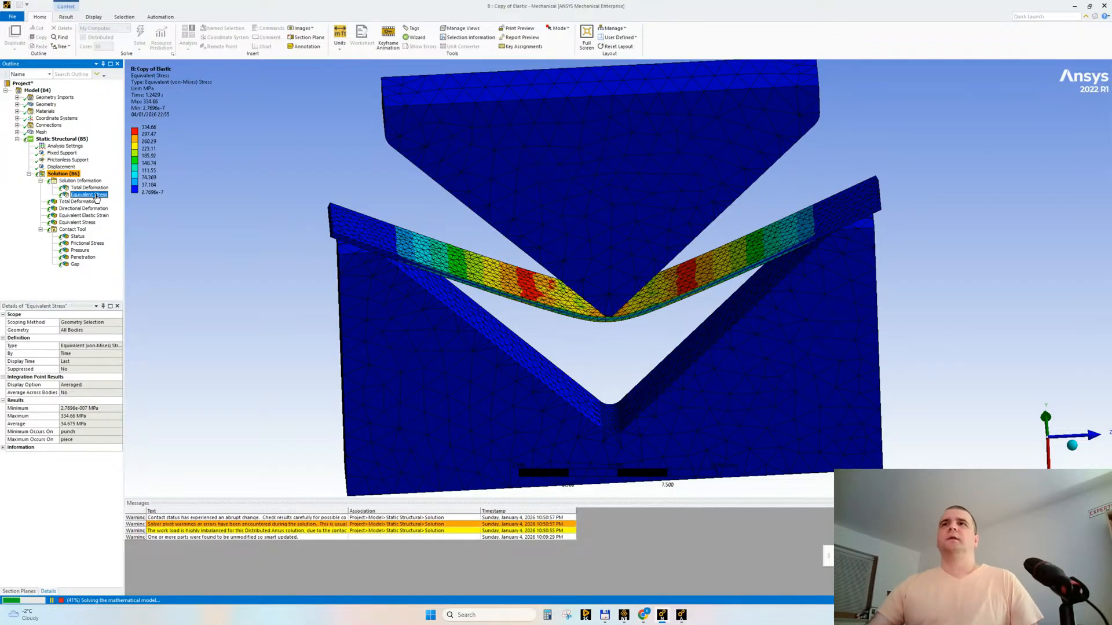
left_click_drag(295, 260, 265, 339)
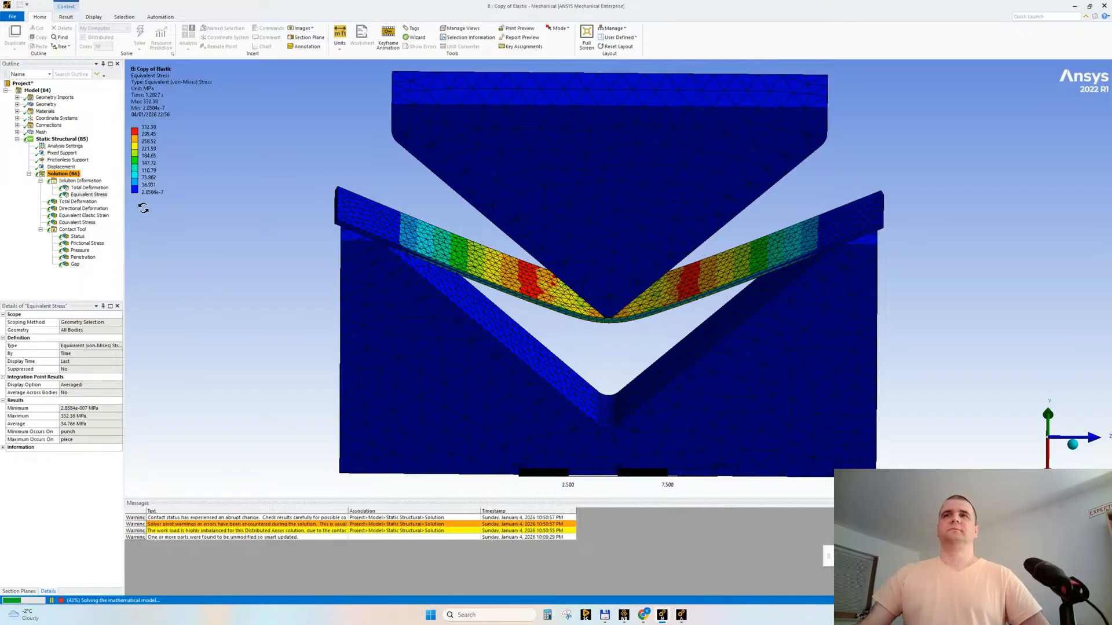
right_click(145, 97)
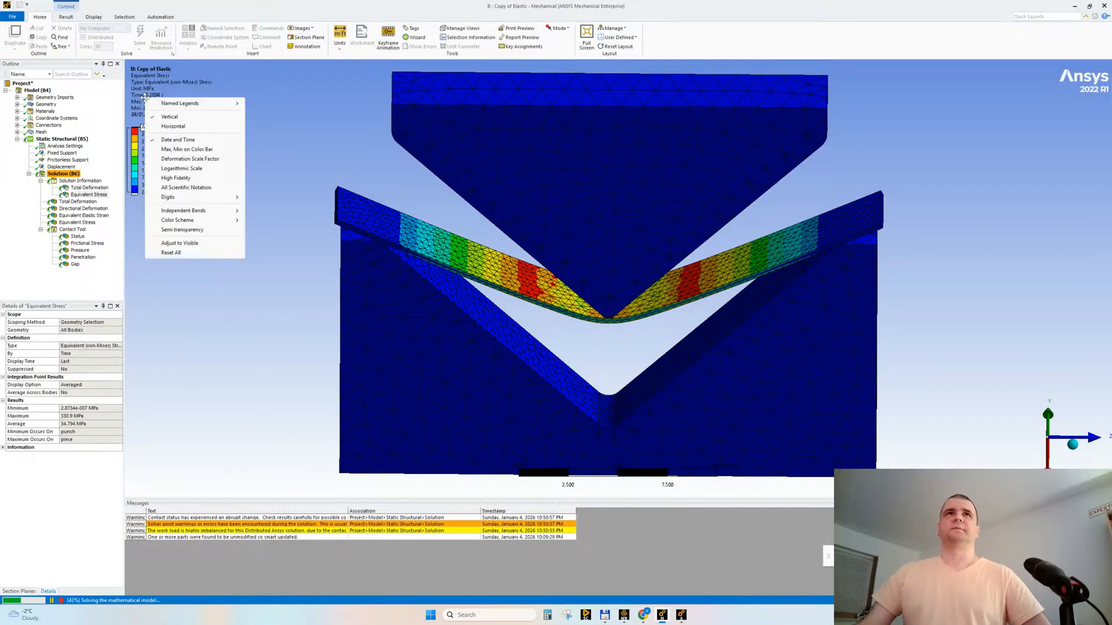
left_click(189, 242)
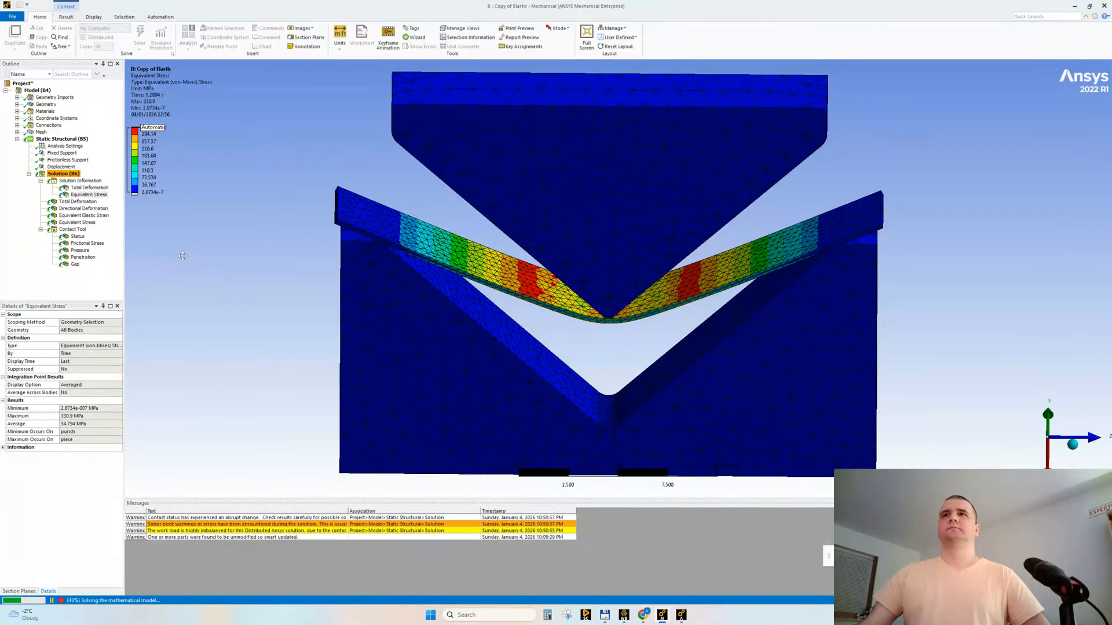
- Inspect the bent sheet's equivalent stress edge-on and at an angle, and check the force convergence plot
middle_click_drag(256, 281, 284, 243)
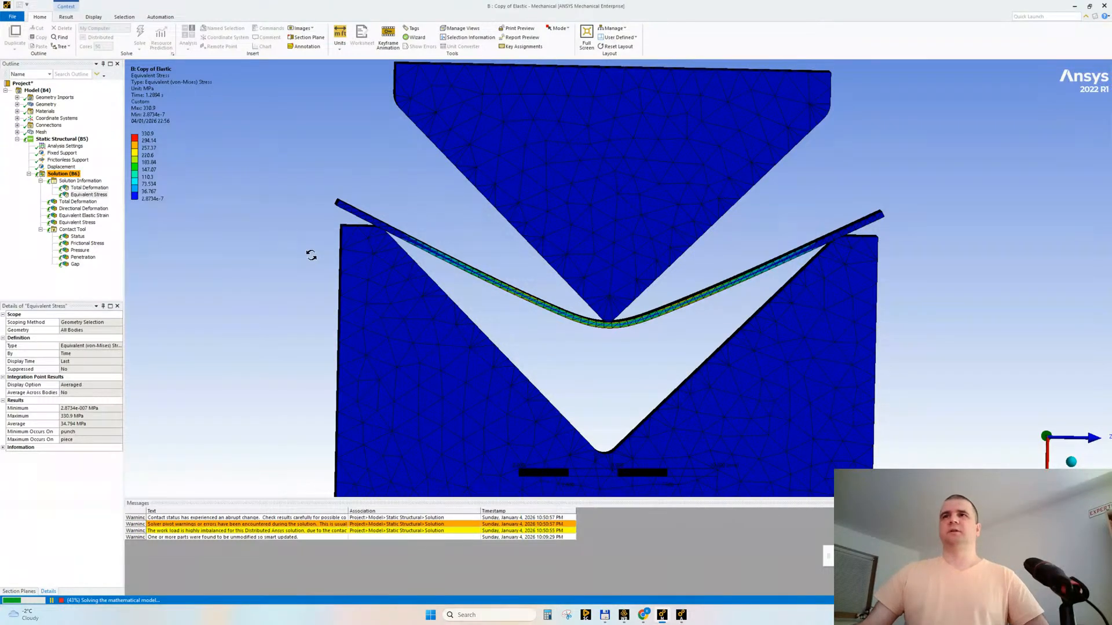
middle_click_drag(294, 267, 254, 360)
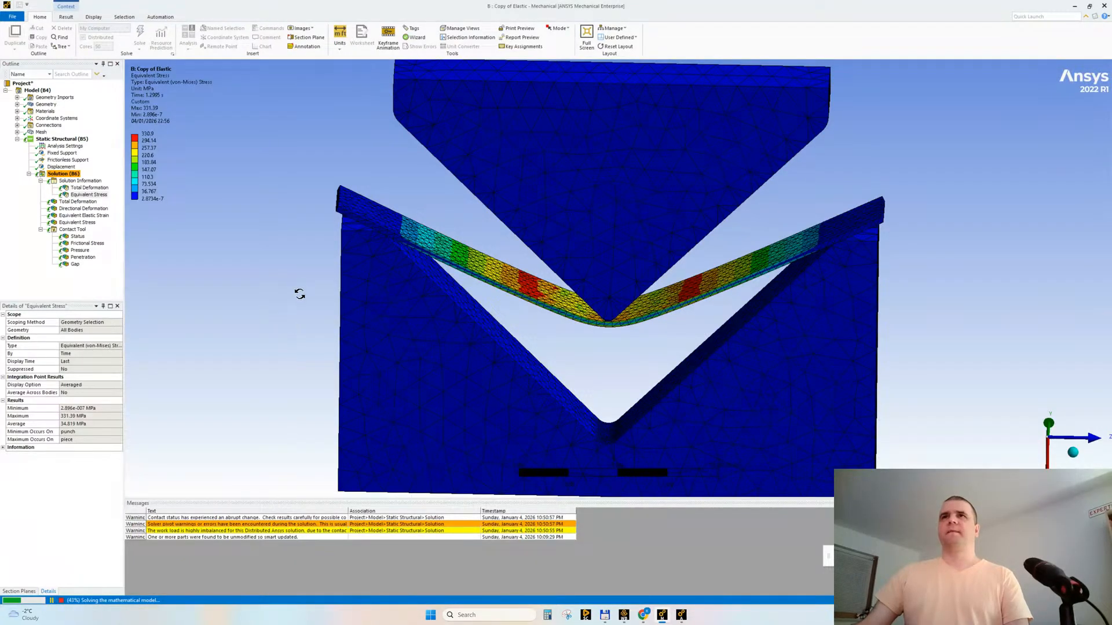
middle_click_drag(311, 255, 315, 265)
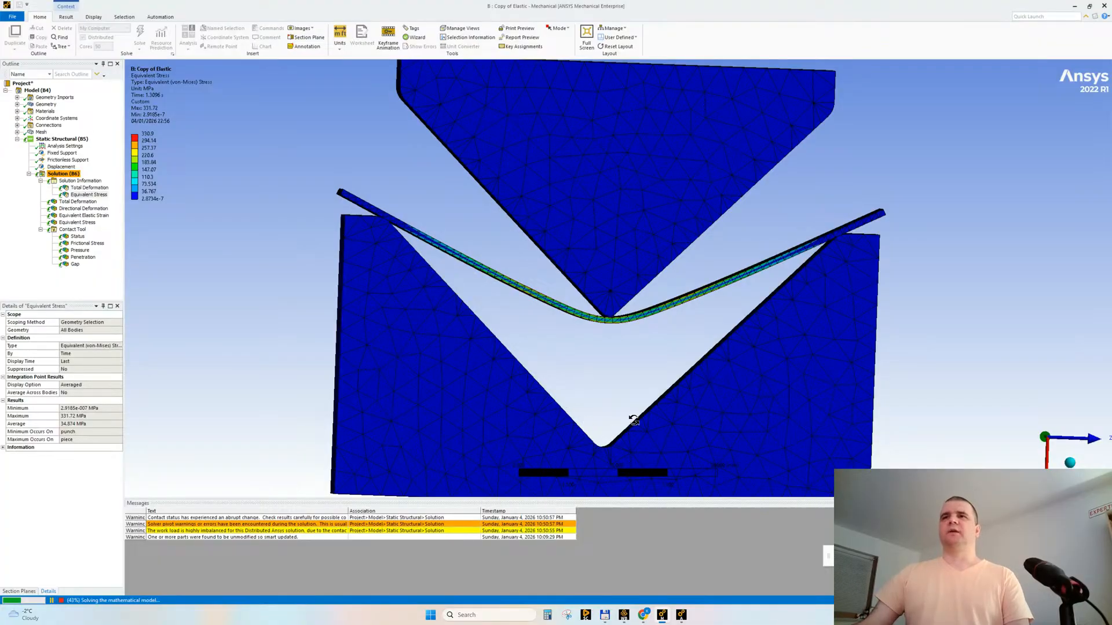
left_click(91, 182)
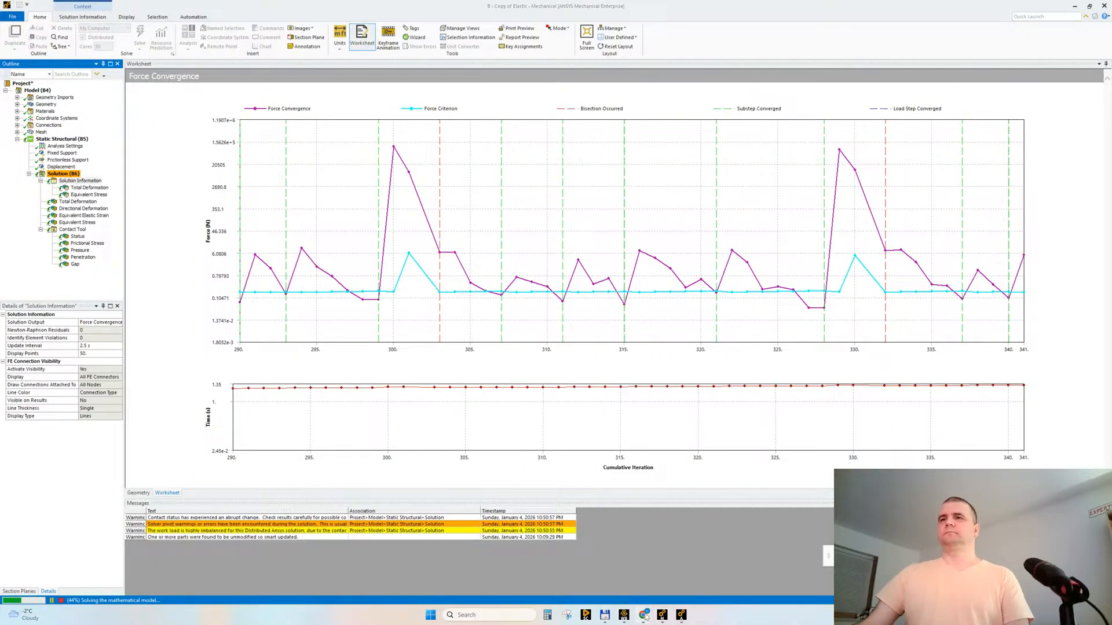
- Switch to the browser, close the sphere plasticity video, and view the corrugated aluminum tube compression video and its description
mouse_move(644, 617)
left_click(615, 594)
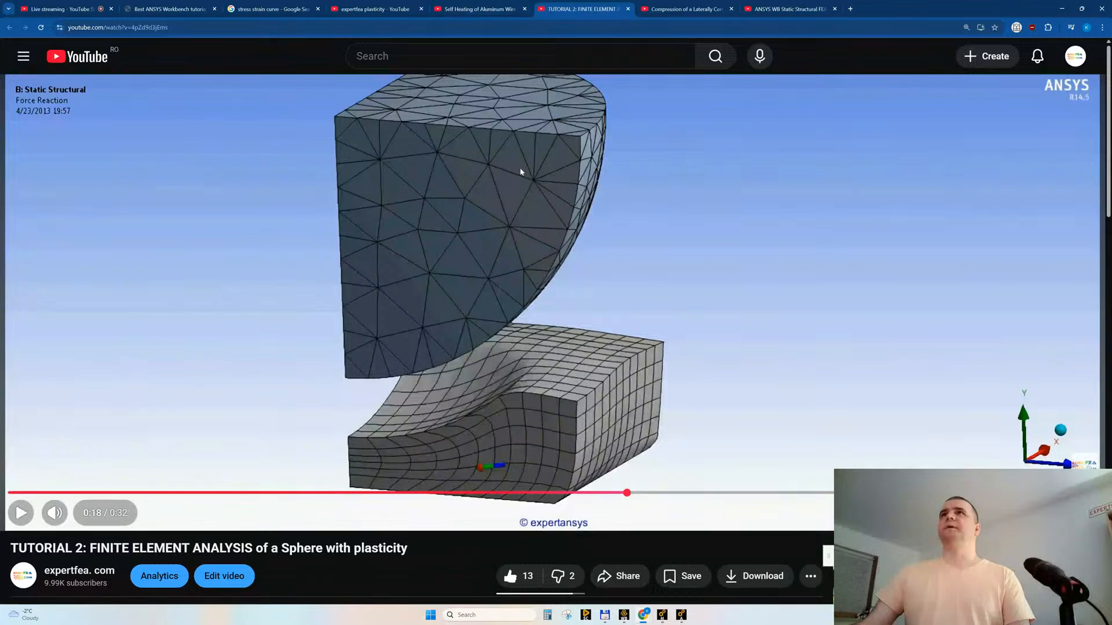
left_click(627, 9)
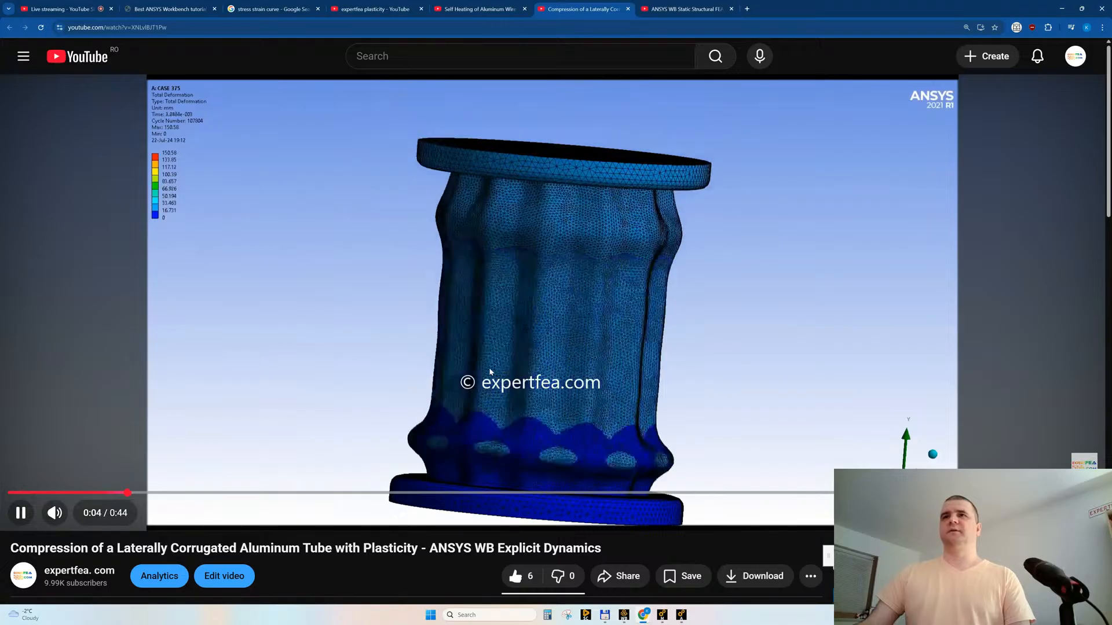
scroll(495, 344, "down", 2)
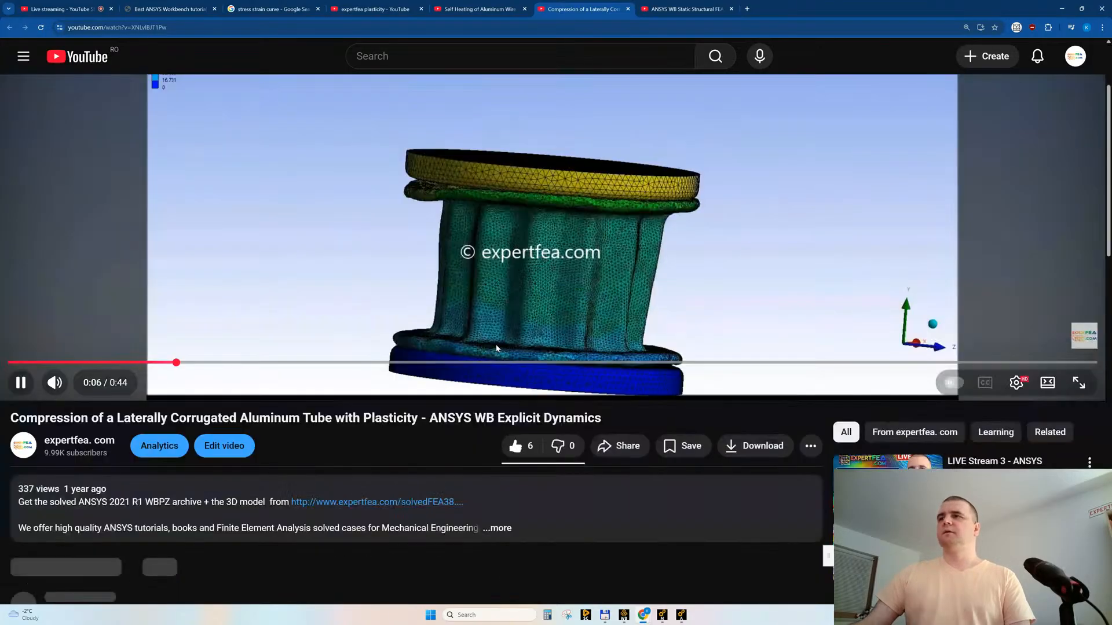
scroll(495, 348, "down", 2)
scroll(496, 348, "up", 4)
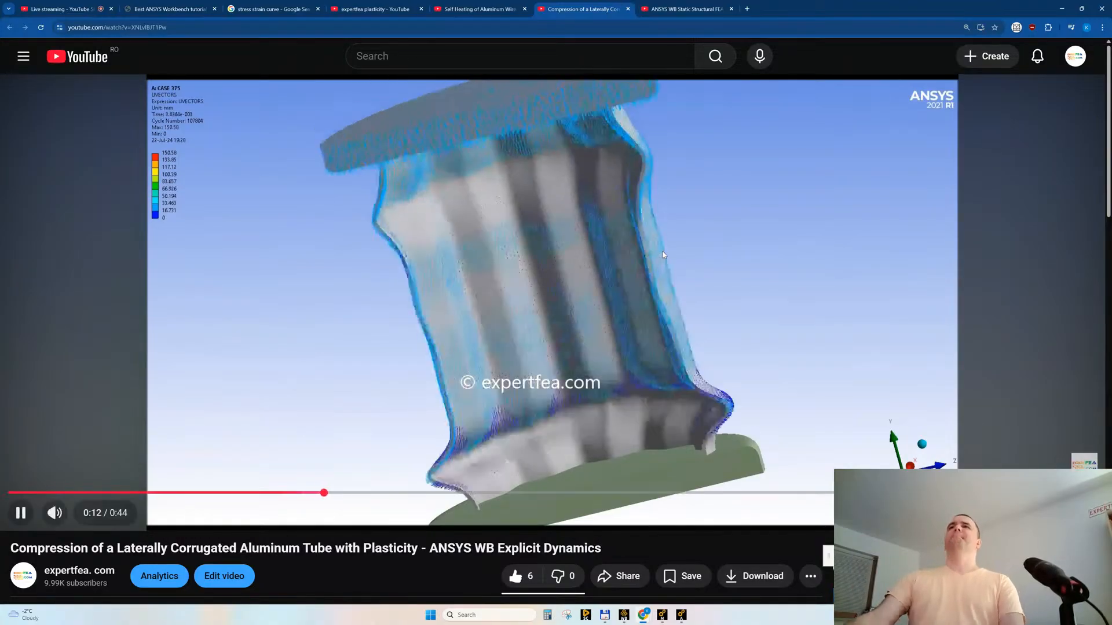
- Close the corrugated tube video and view the copper rolling with spring back video, its description and the related videos
middle_click(573, 13)
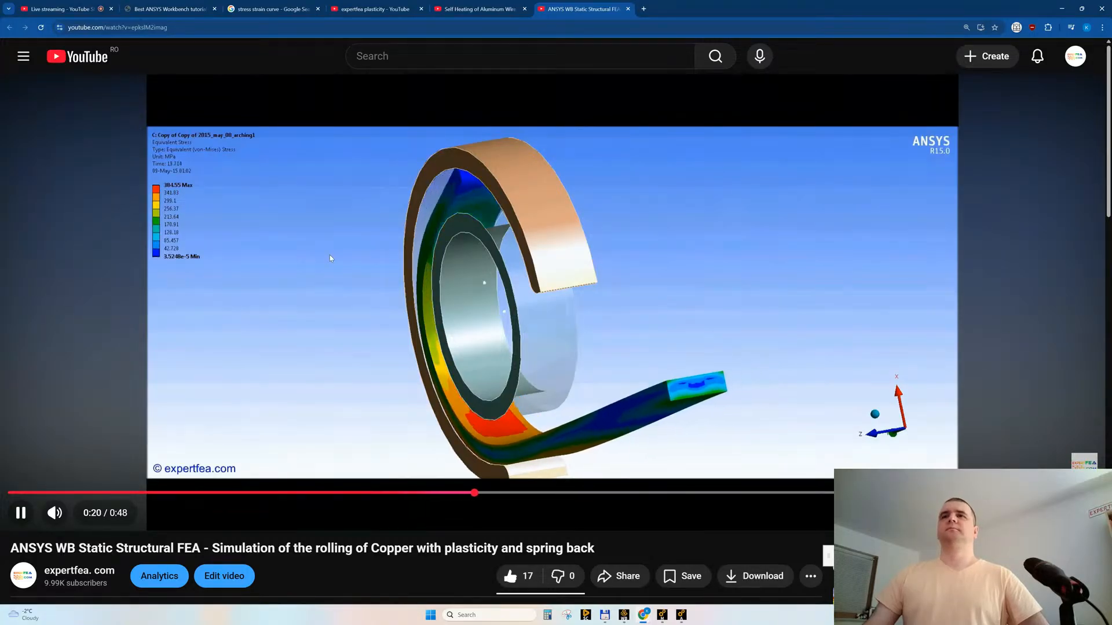
scroll(329, 255, "down", 5)
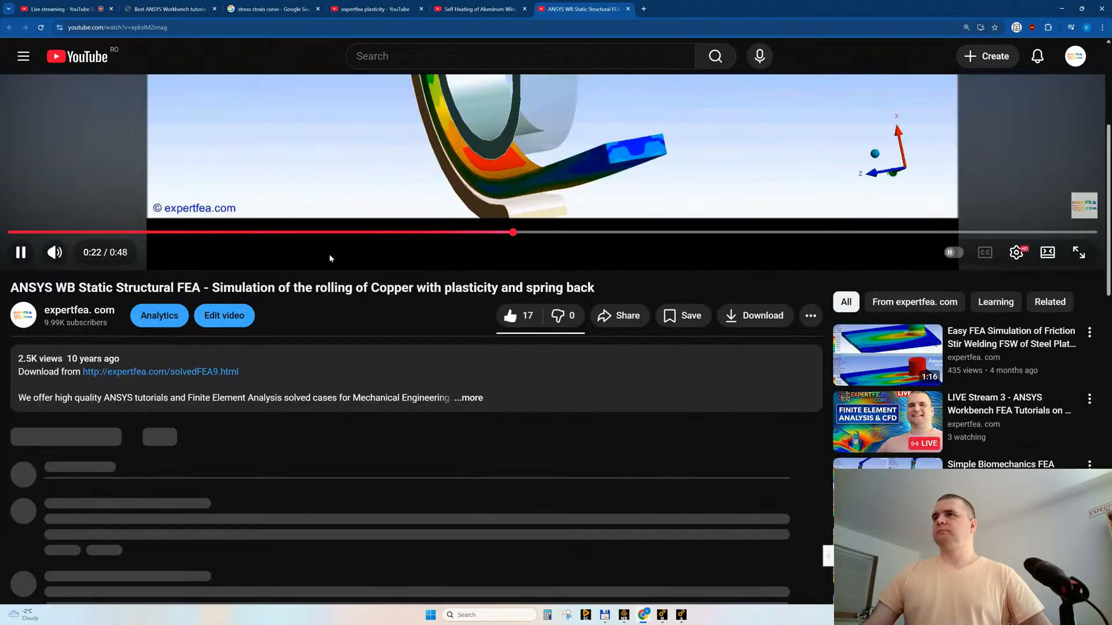
scroll(329, 255, "down", 3)
scroll(330, 258, "down", 2)
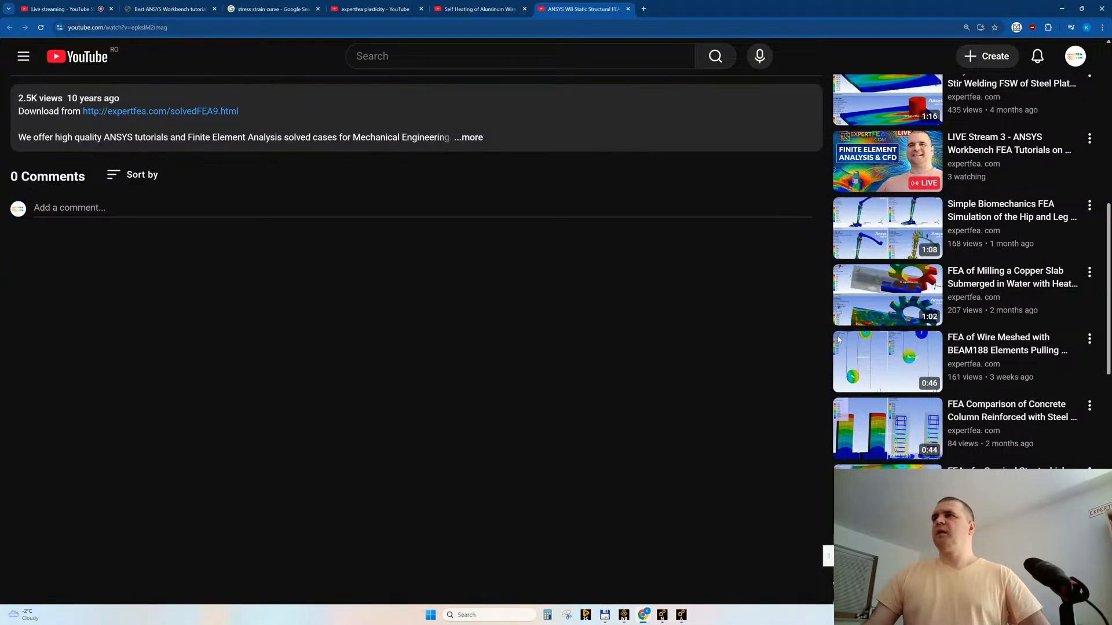
- Open the related video on milling a copper slab submerged in water, briefly highlighting "Explicit Dynamics" in its title
left_click(869, 295)
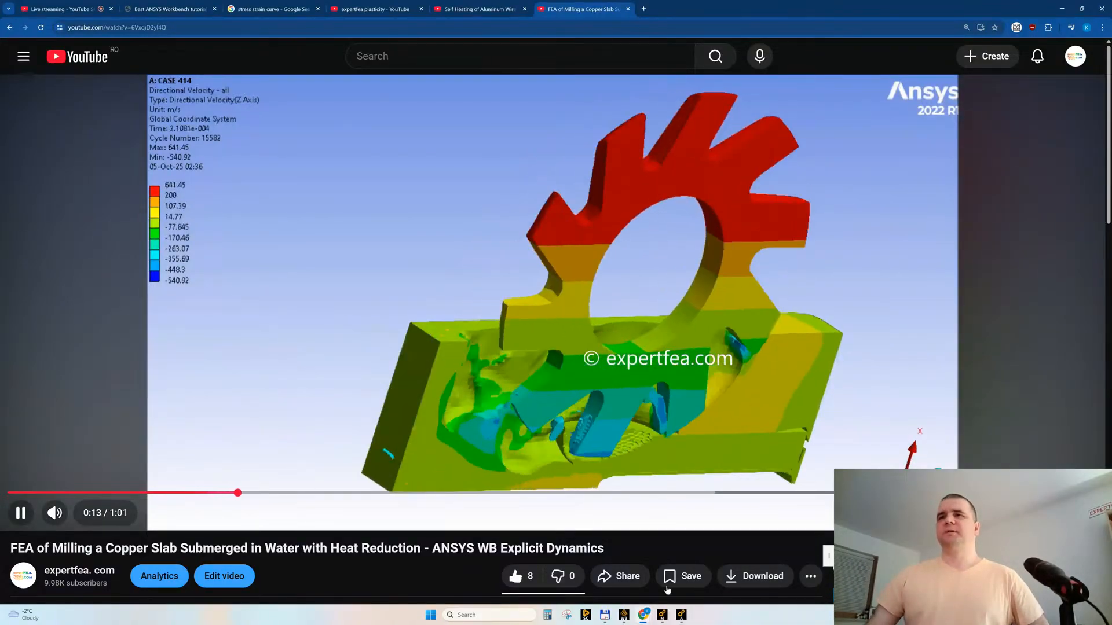
left_click_drag(500, 548, 603, 548)
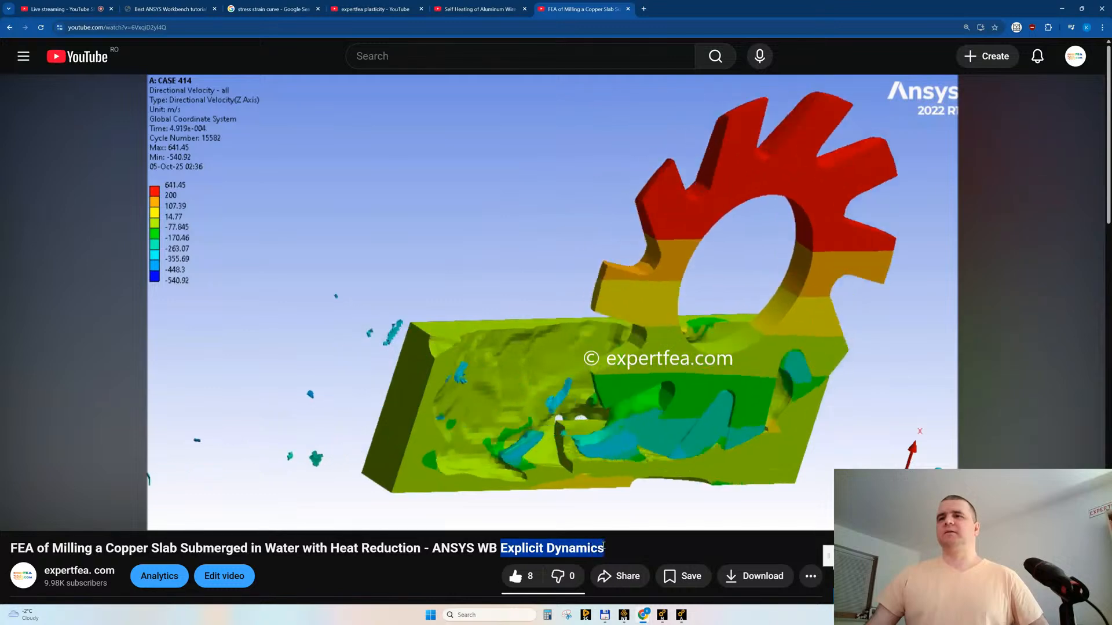
left_click(625, 549)
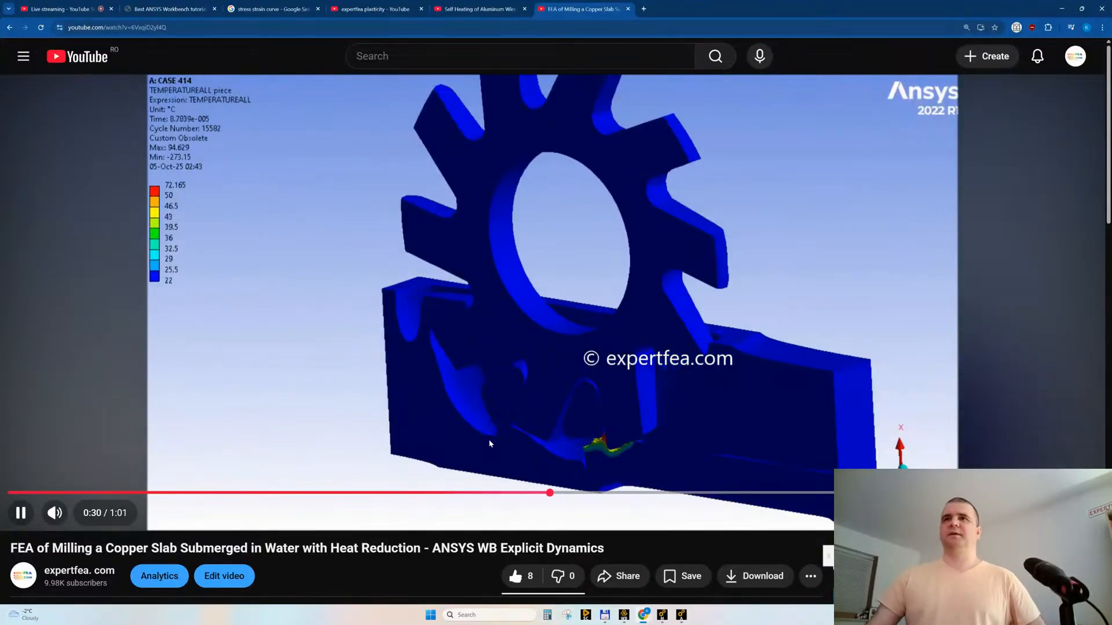
- Close the copper slab milling video and play the aluminum wire self-heating video, pausing near its end and at 0:05 on replay
middle_click(579, 9)
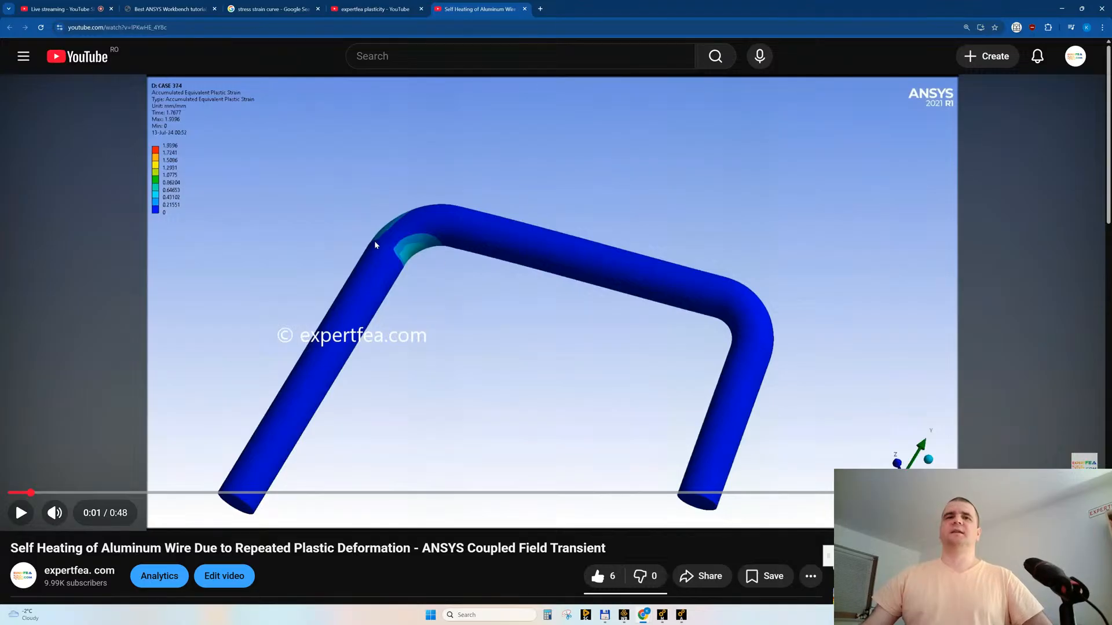
left_click(442, 401)
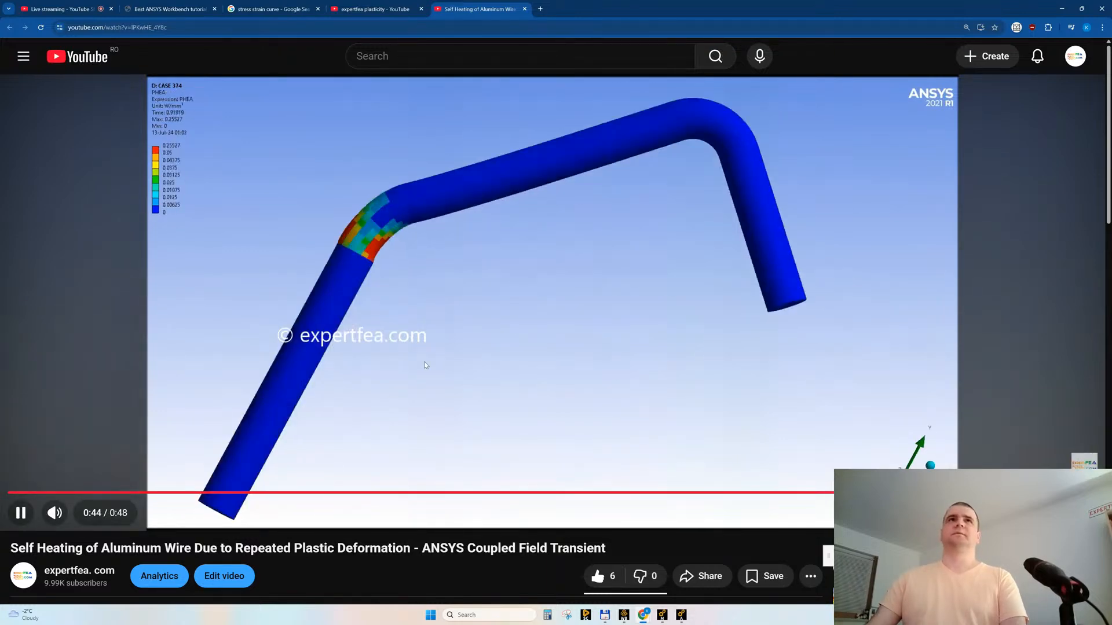
left_click(422, 328)
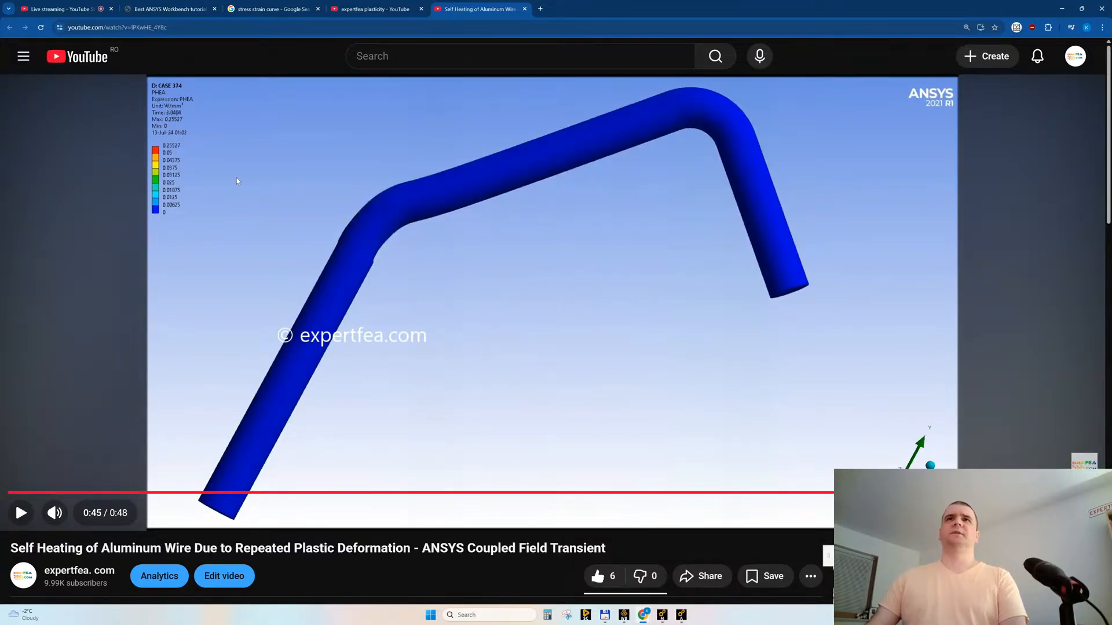
left_click(482, 343)
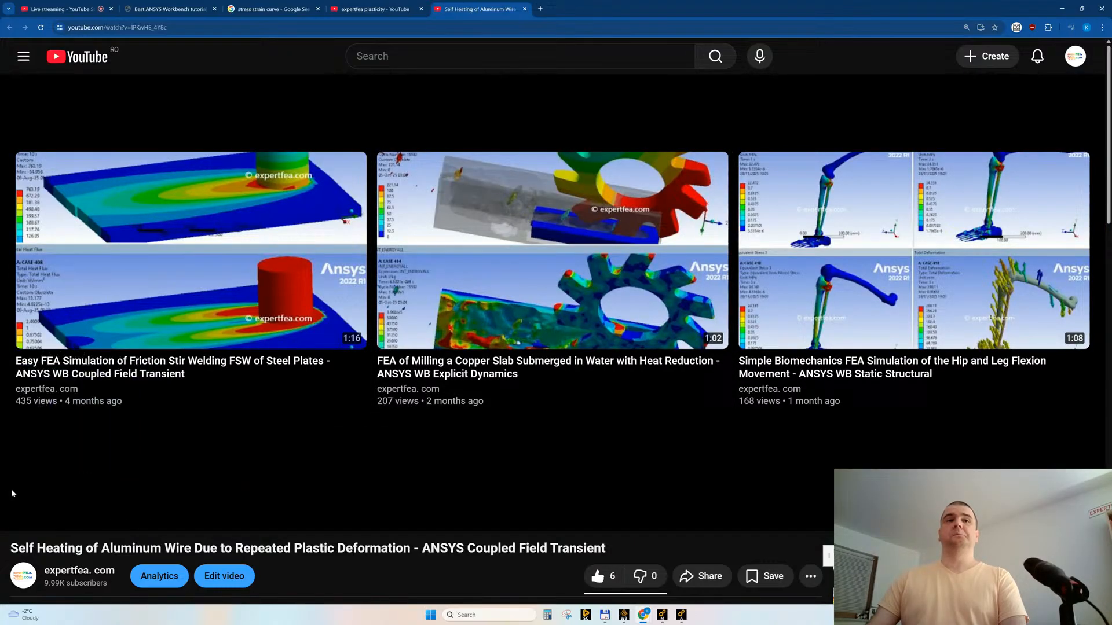
left_click(15, 494)
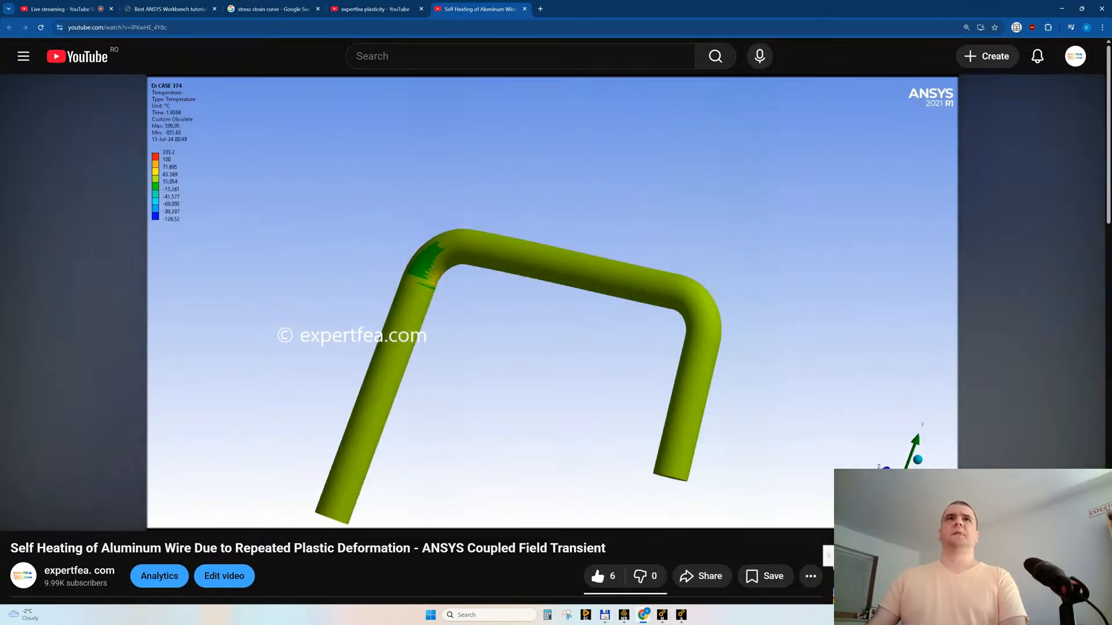
left_click(296, 150)
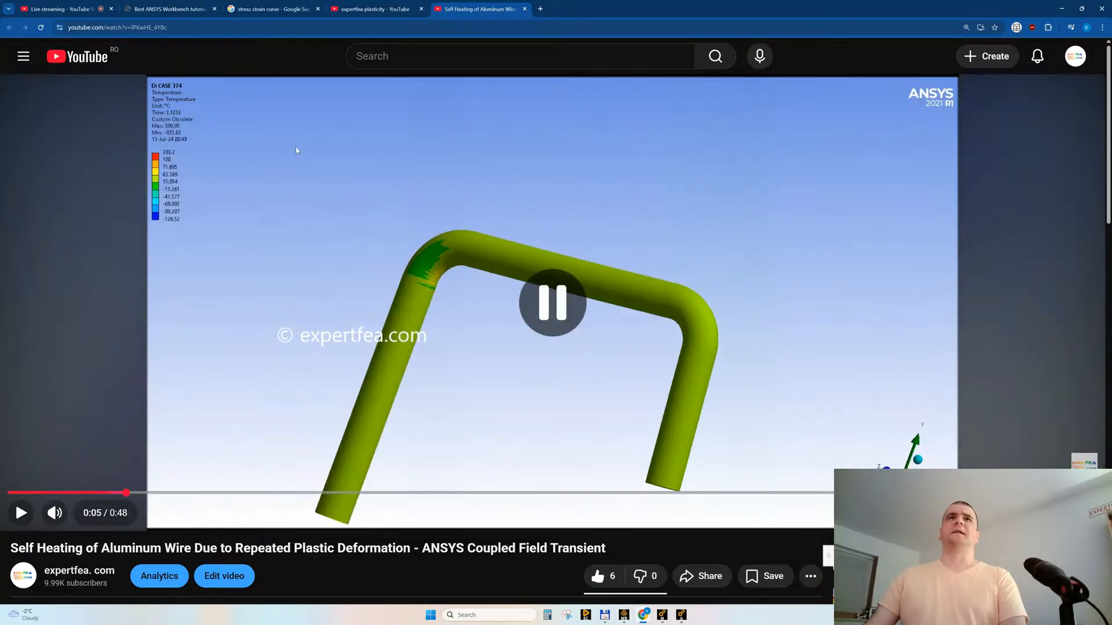
- Play and pause the aluminum wire self-heating video between about 0:05 and 0:08 to examine the temperature at the bend
left_click(178, 175)
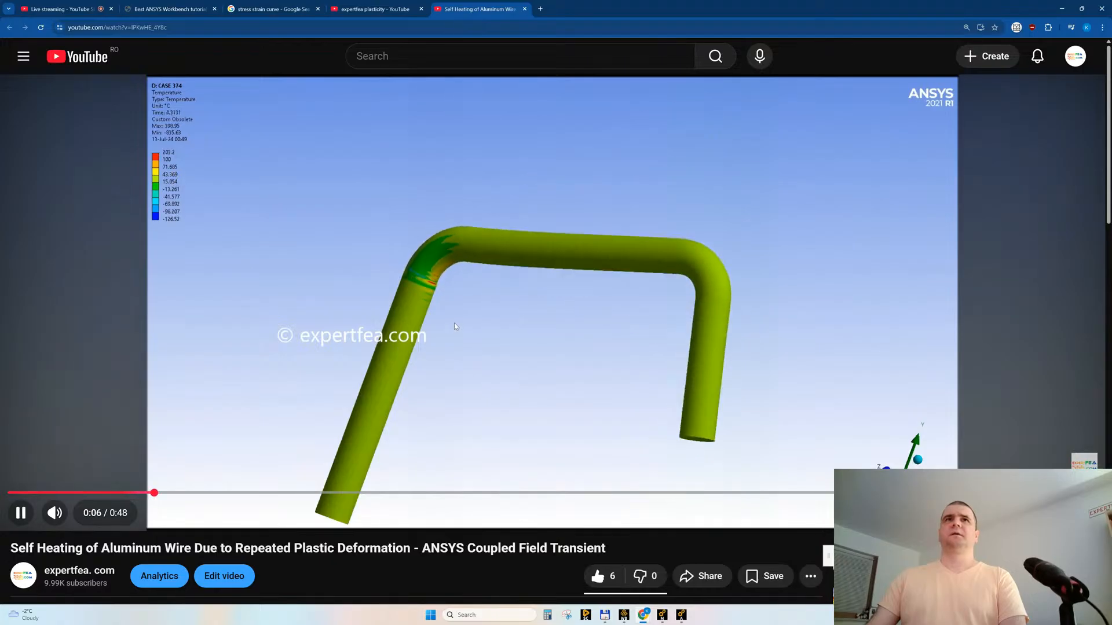
left_click(453, 287)
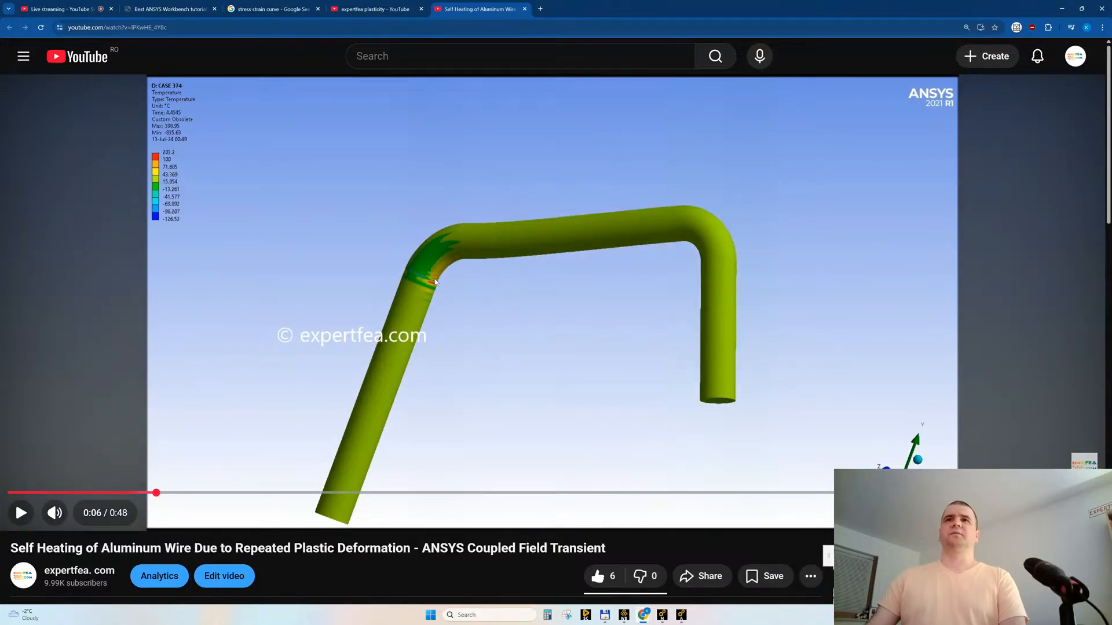
left_click(434, 282)
left_click(434, 282)
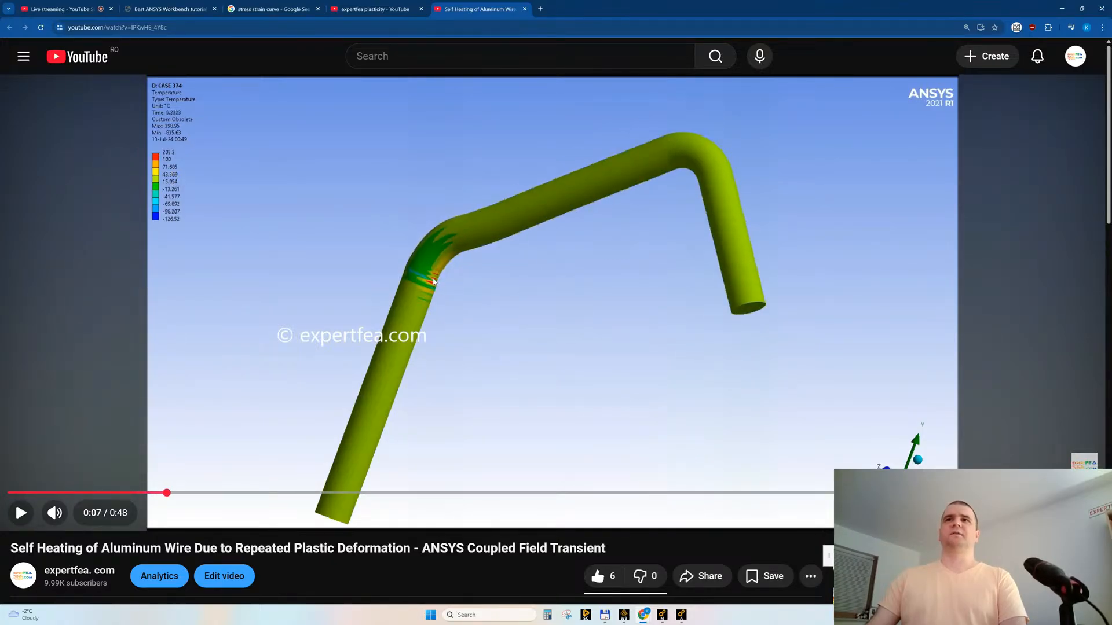
left_click(433, 282)
left_click(431, 281)
left_click(430, 281)
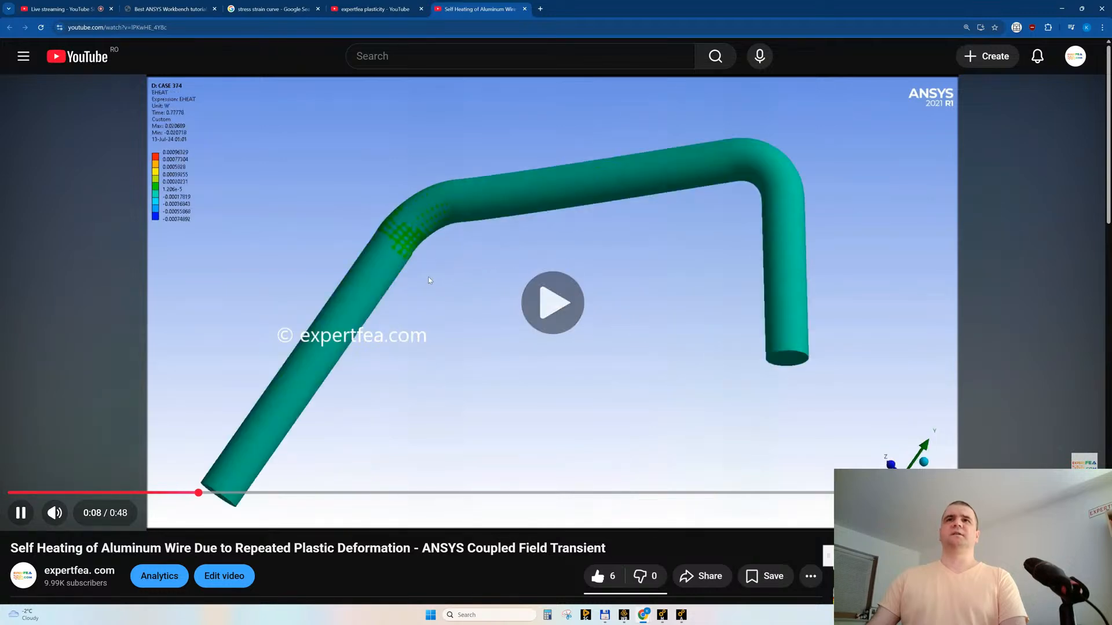
left_click(139, 492)
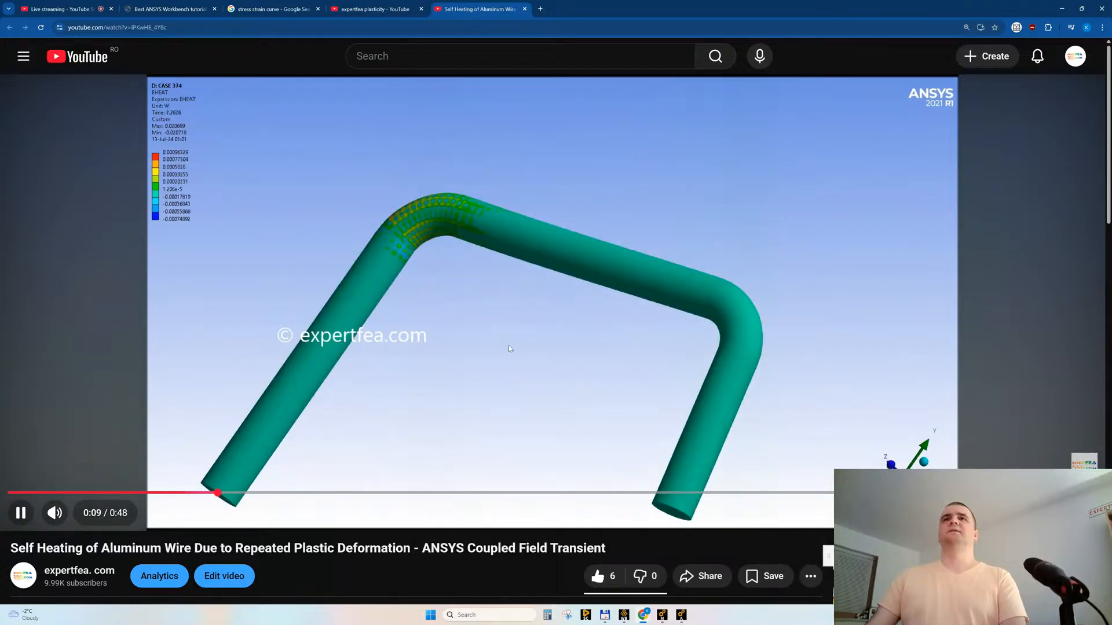
- Look through the self-heating video's description, comments and related videos, returning to the player
scroll(516, 327, "down", 2)
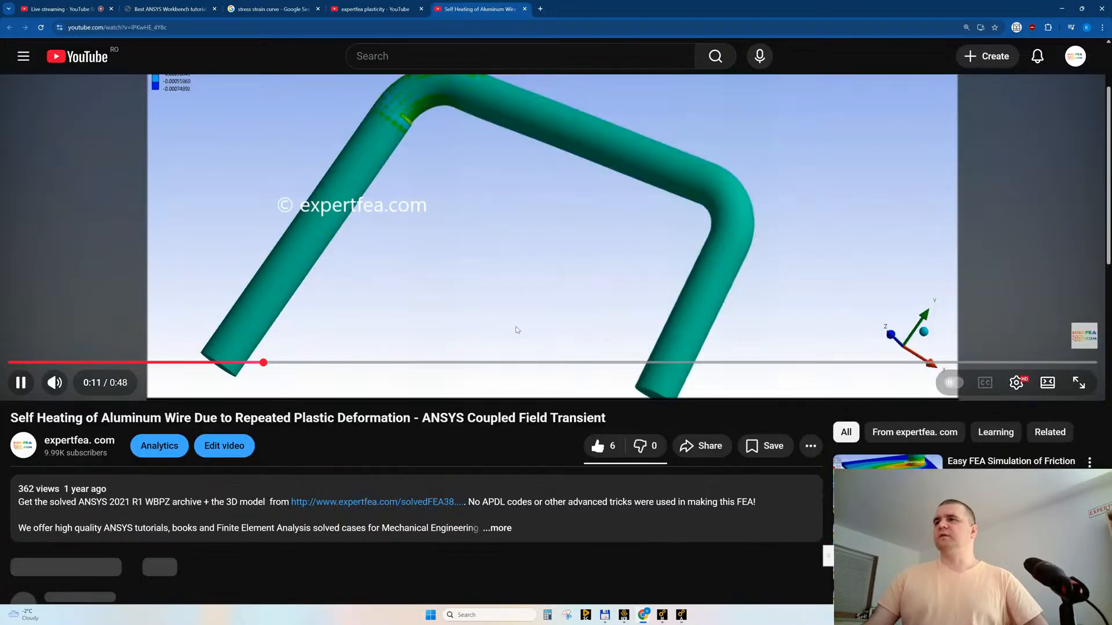
scroll(517, 330, "down", 7)
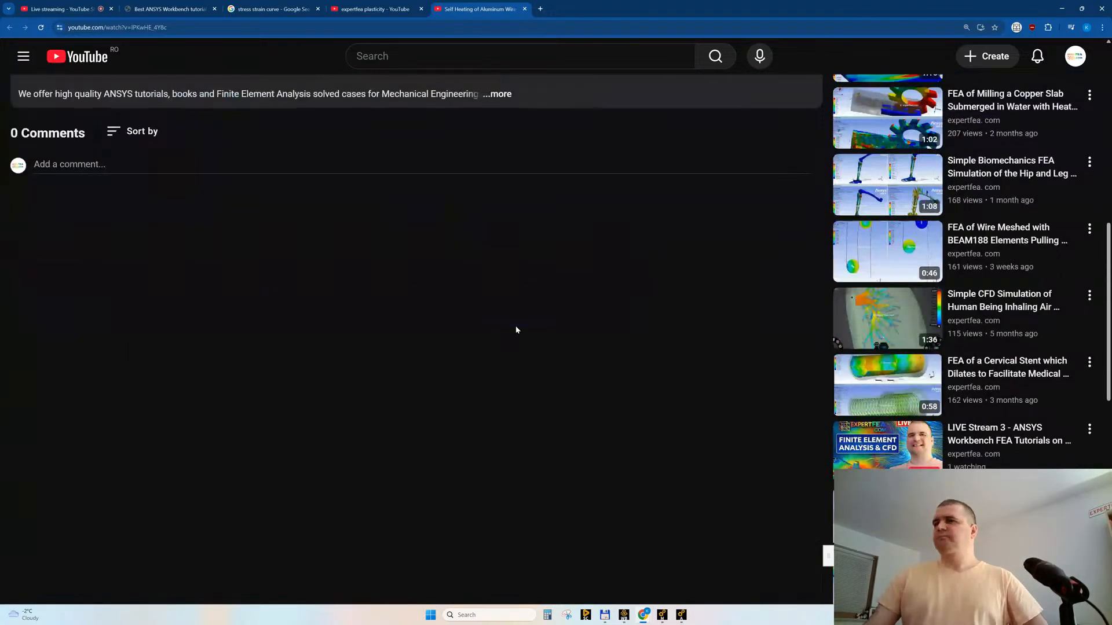
scroll(517, 330, "down", 2)
scroll(516, 330, "down", 3)
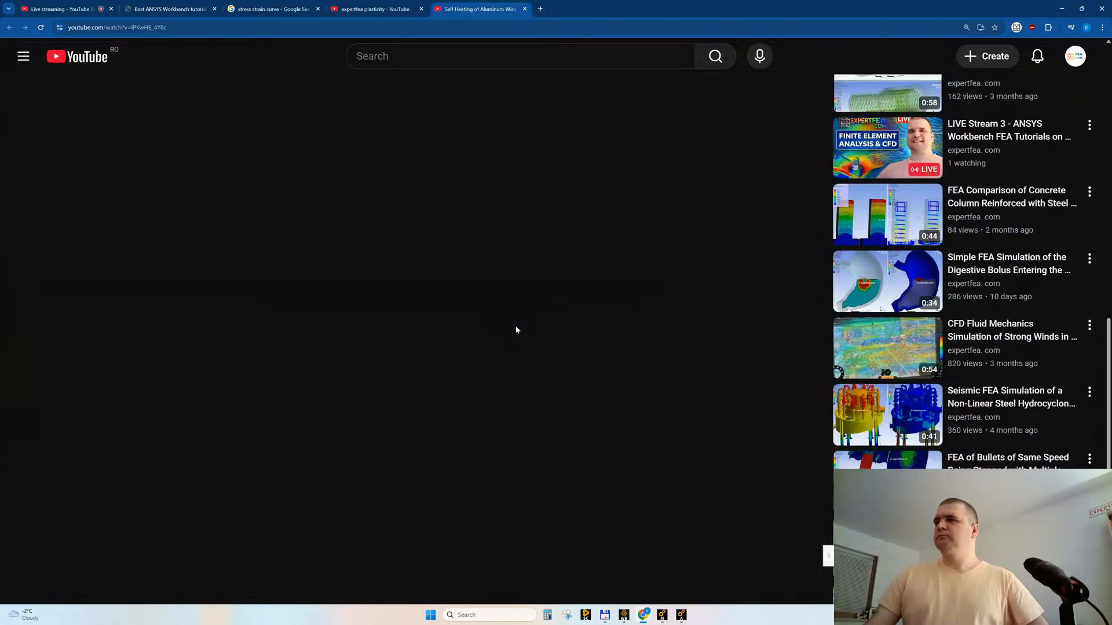
scroll(516, 330, "up", 13)
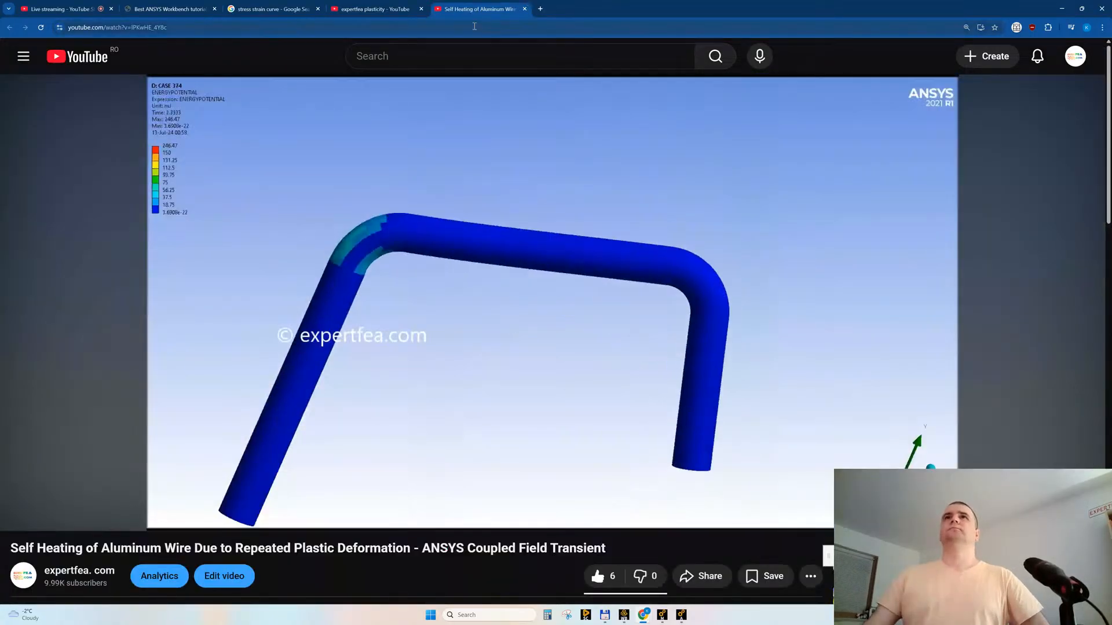
- Close the aluminum wire video and search YouTube for "ansys plasticity"
middle_click(441, 12)
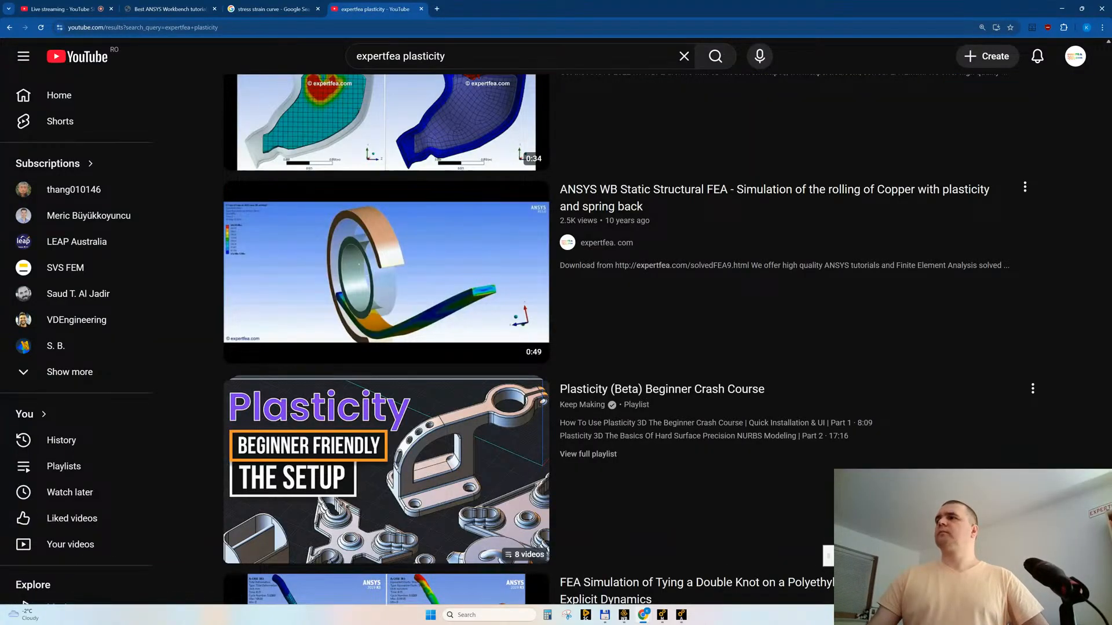
scroll(1023, 409, "up", 18)
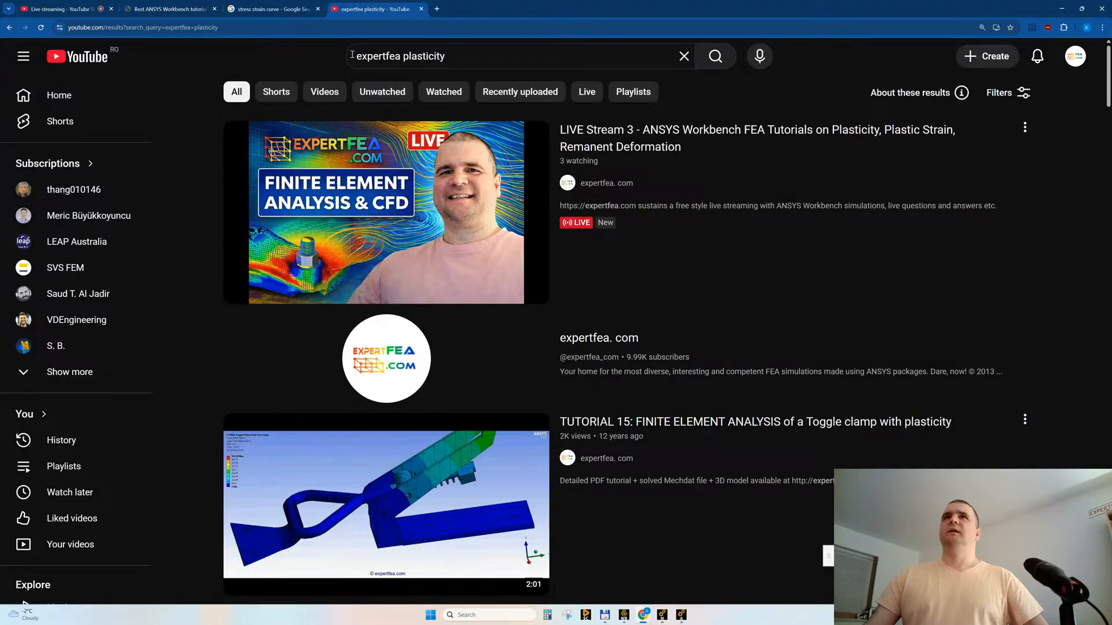
double_click(370, 55)
type("ansys")
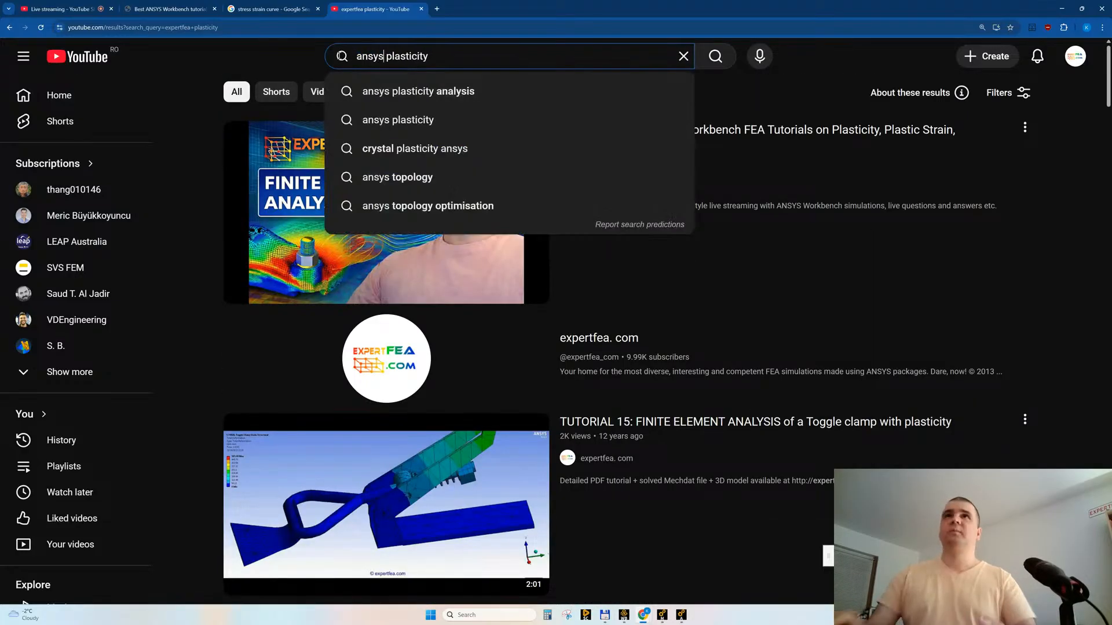
key("Return")
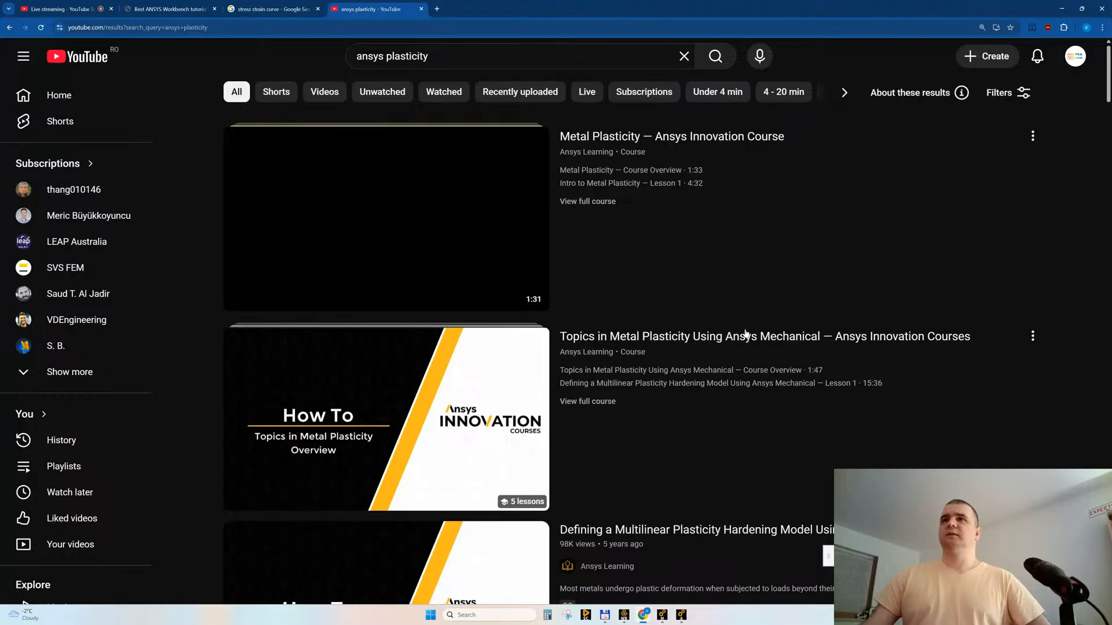
- Switch to Ansys Mechanical and examine the live Total Deformation result of the sheet between punch and die
left_click(662, 615)
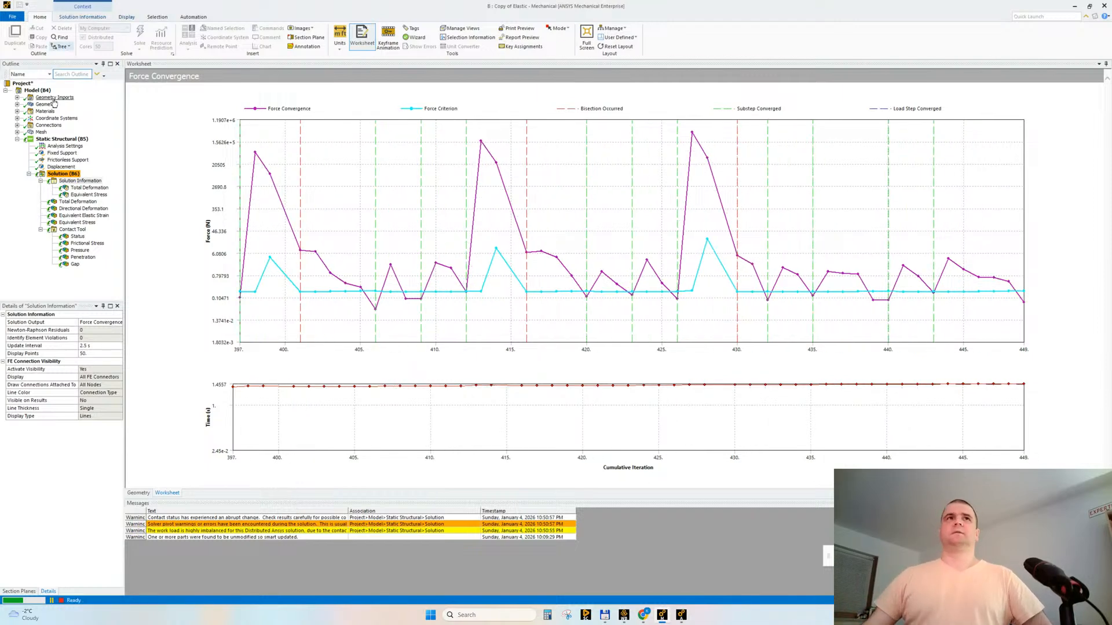
left_click(86, 188)
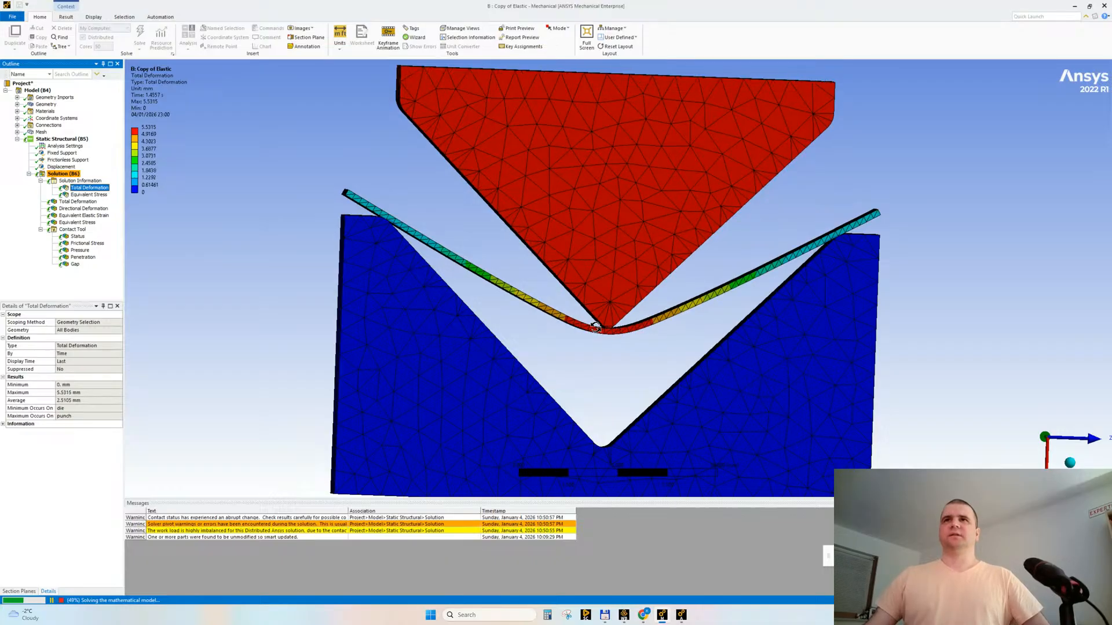
mouse_move(520, 314)
left_mouse_down()
mouse_move(547, 328)
mouse_move(515, 307)
left_mouse_up()
scroll(609, 344, "up", 3)
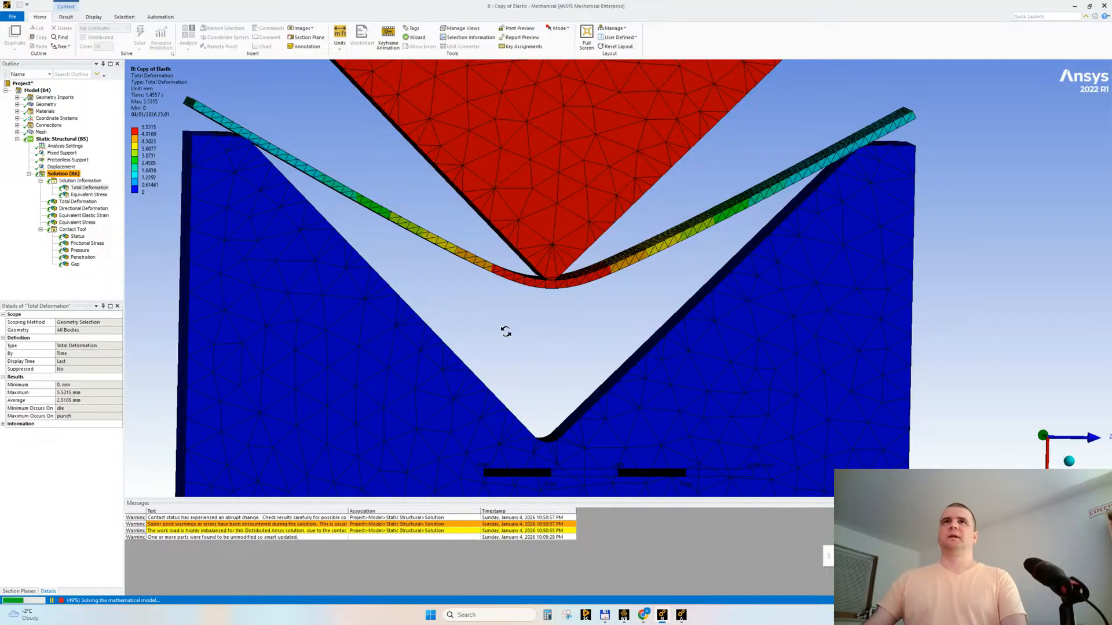
left_click_drag(504, 331, 478, 357)
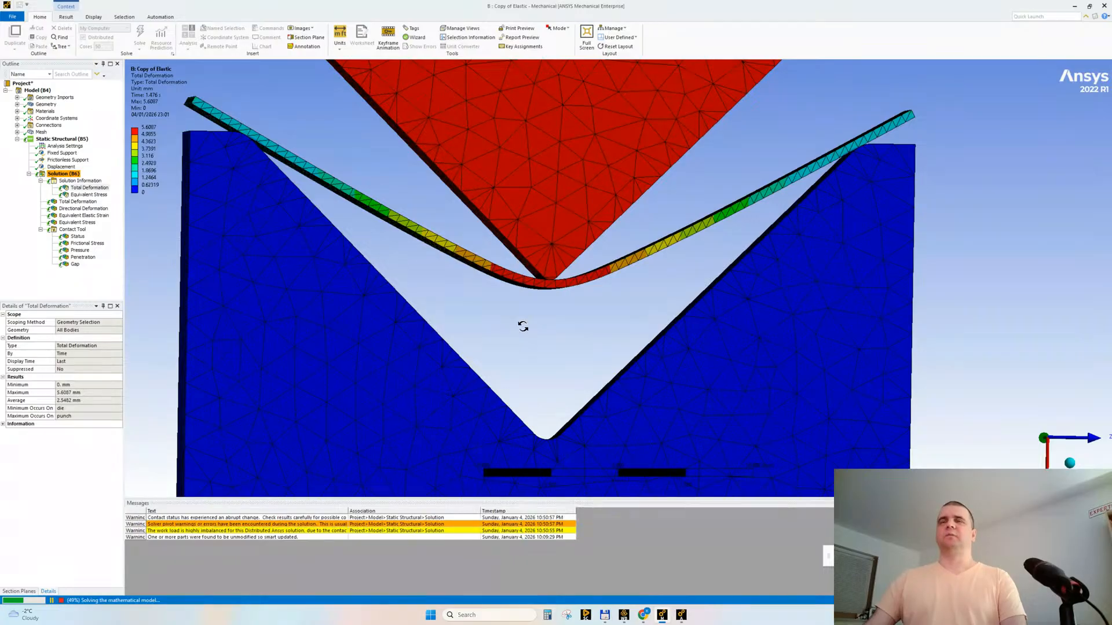
mouse_move(532, 315)
left_mouse_down()
mouse_move(543, 307)
mouse_move(524, 305)
left_mouse_up()
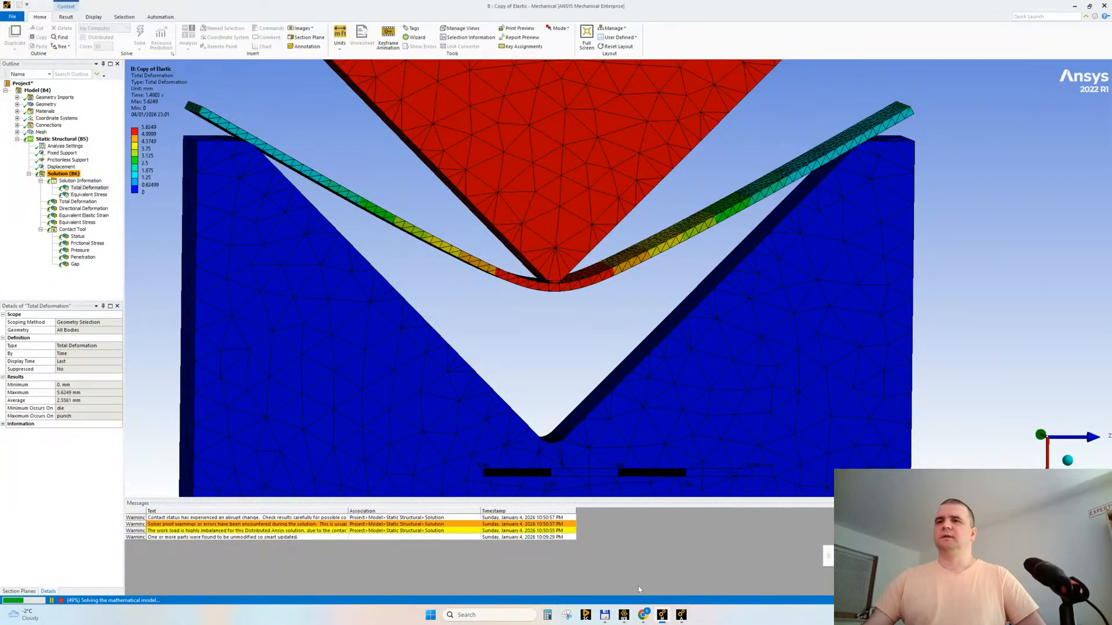
- Switch to the browser, open the Metal Plasticity Ansys Innovation Course overview video, and play it muted from about 0:16
mouse_move(639, 617)
left_click(602, 576)
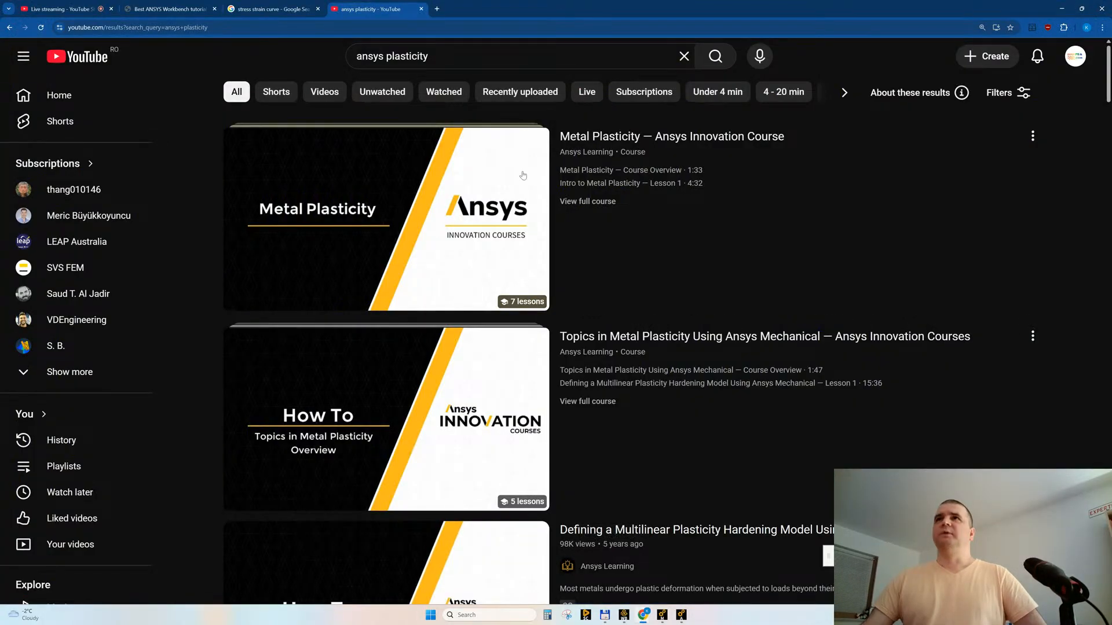
mouse_move(442, 210)
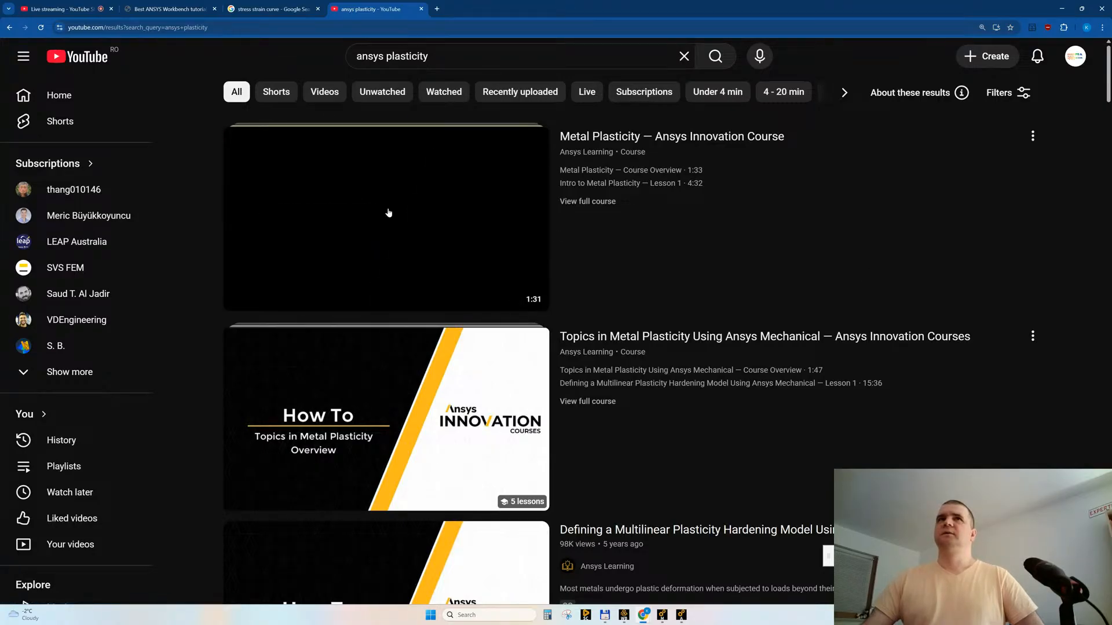
left_click(387, 213)
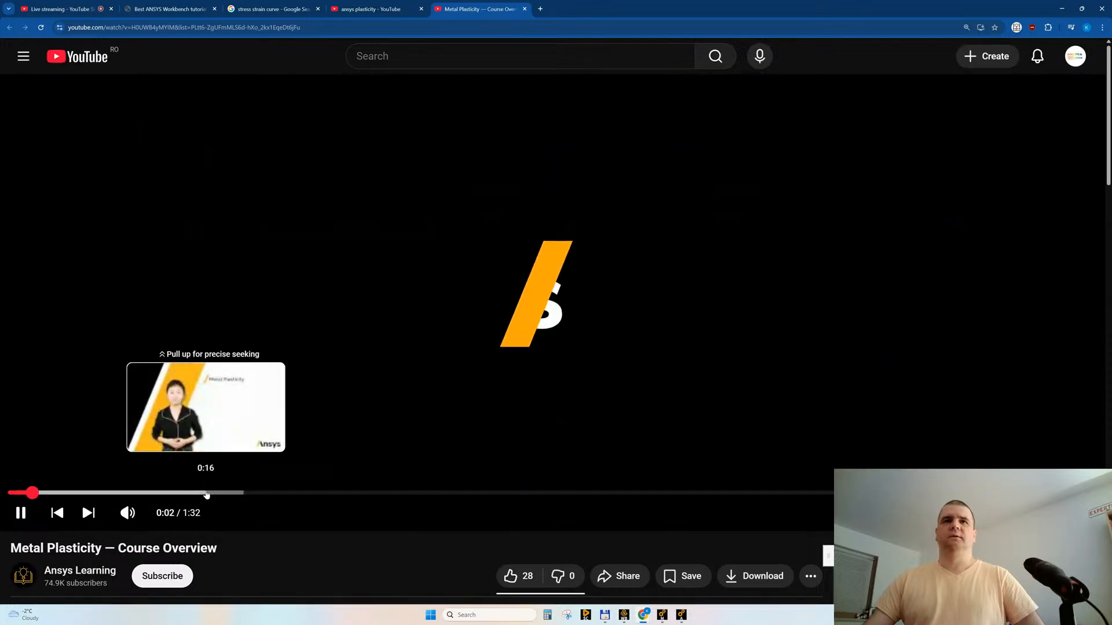
left_click(207, 492)
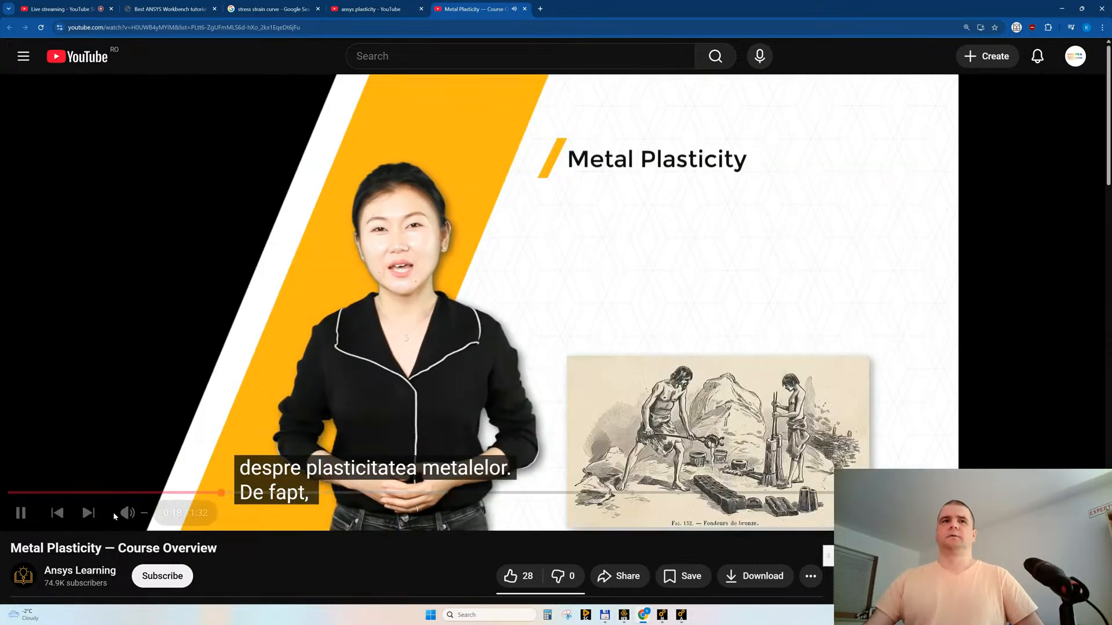
left_click(127, 513)
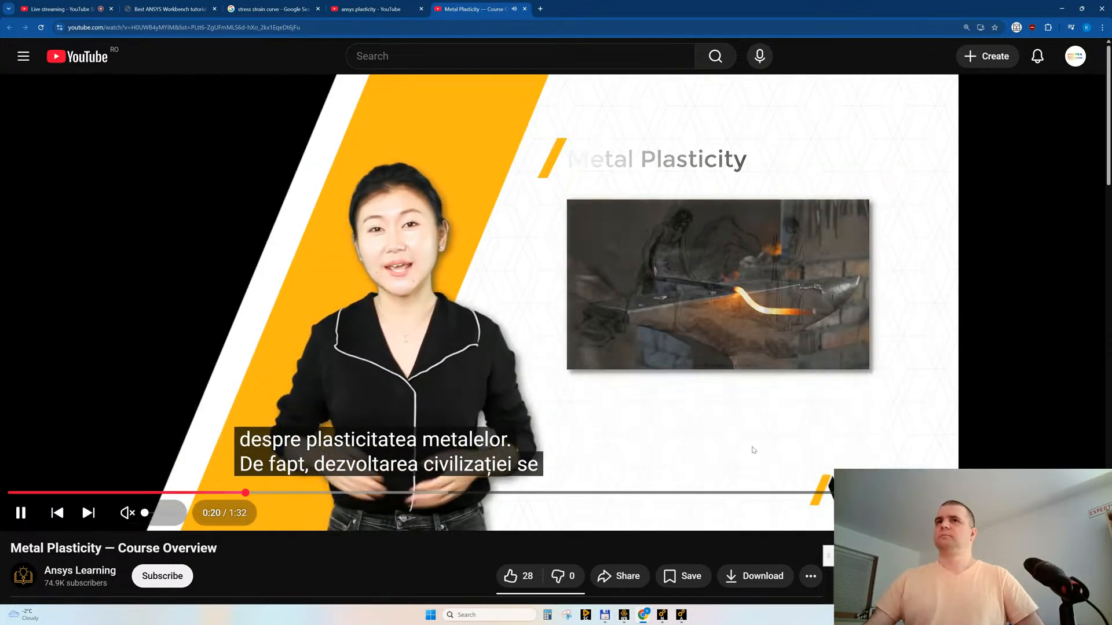
- Pause the course overview video, change its subtitles to English (auto-generated), and resume playback
key("space")
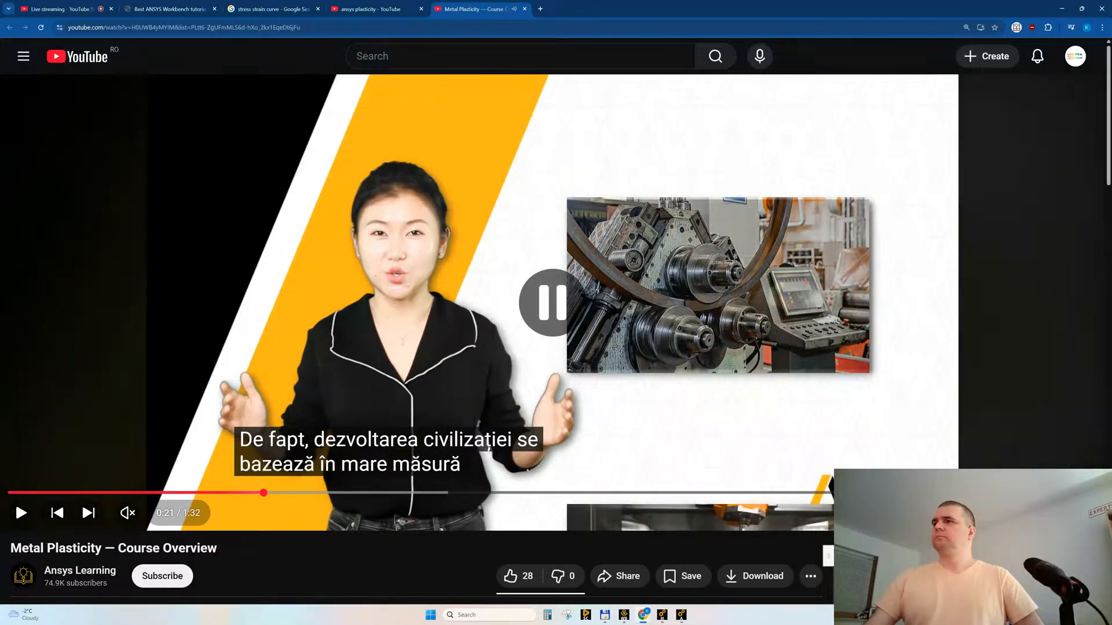
left_click(1018, 513)
left_click(1039, 376)
left_click(968, 357)
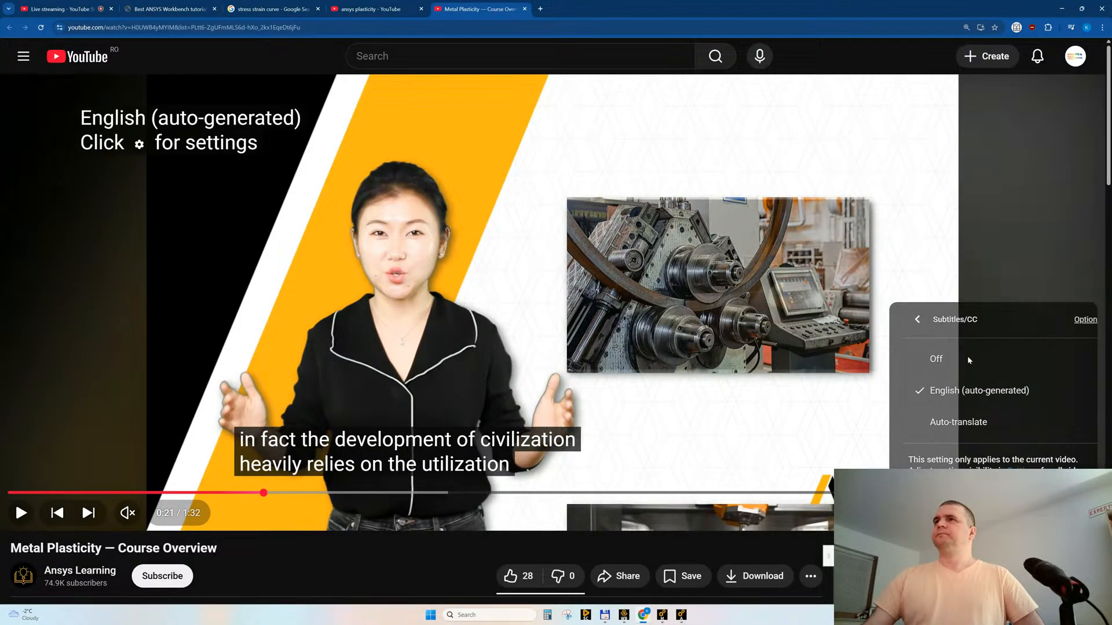
left_click(392, 555)
left_click(279, 253)
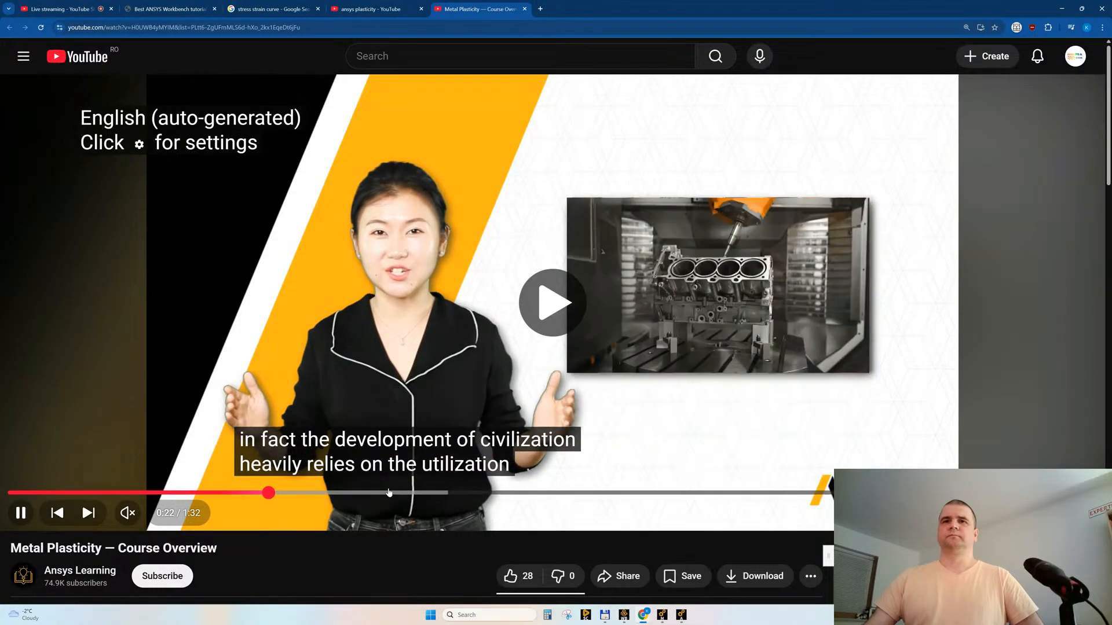
- Skip through the Metal Plasticity course overview, pausing near 0:57 to view the paper clip and stent simulations
left_click(389, 489)
left_click(391, 490)
left_click(400, 492)
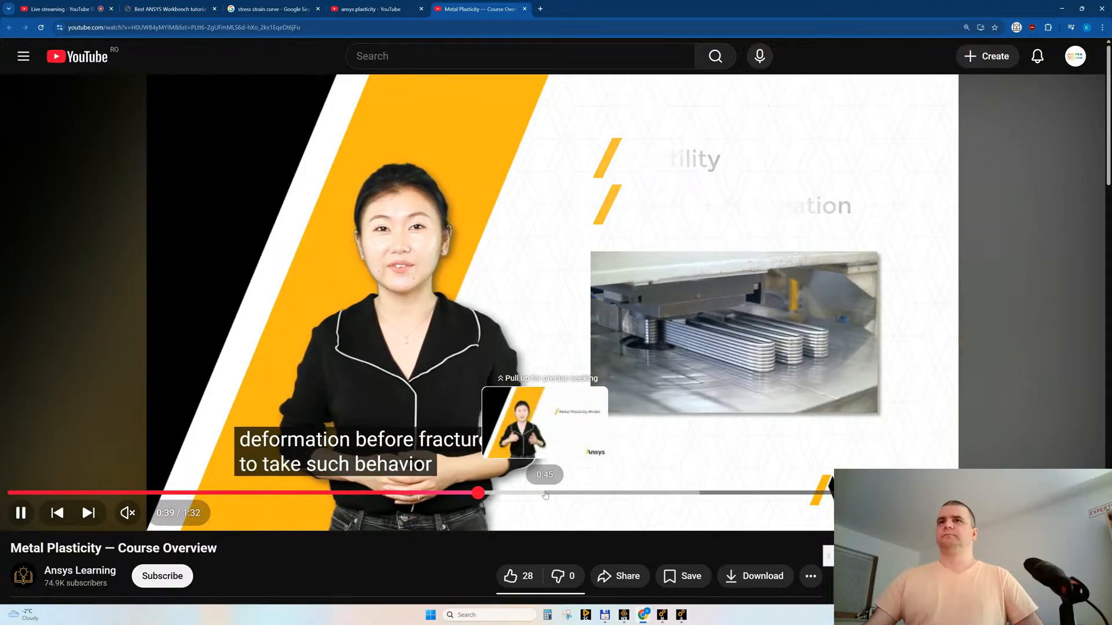
left_click(545, 492)
left_click(692, 493)
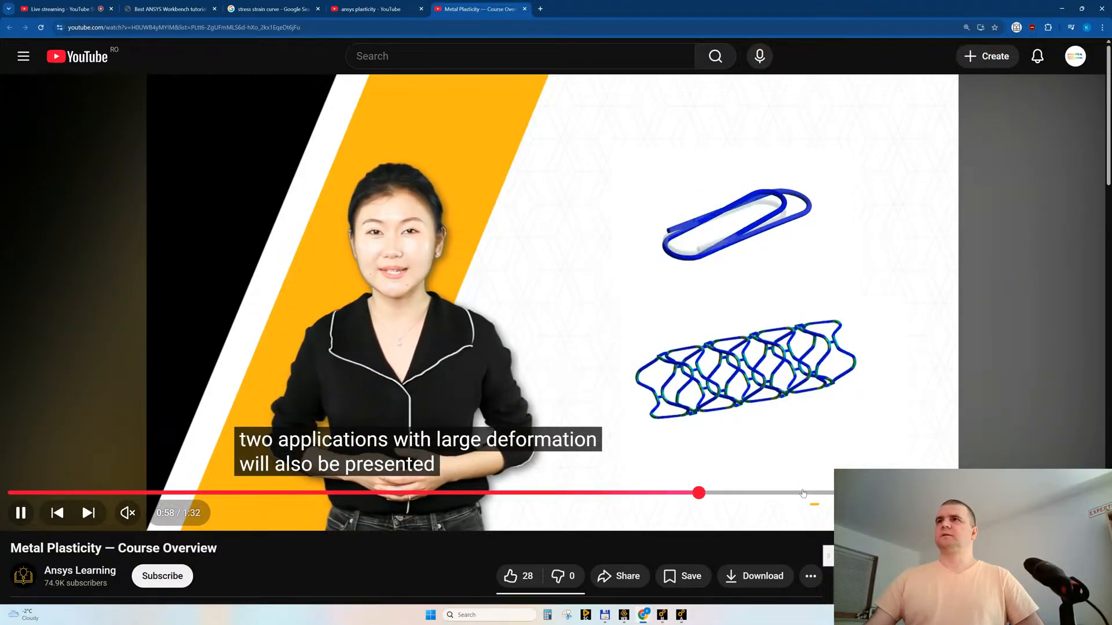
left_click(689, 483)
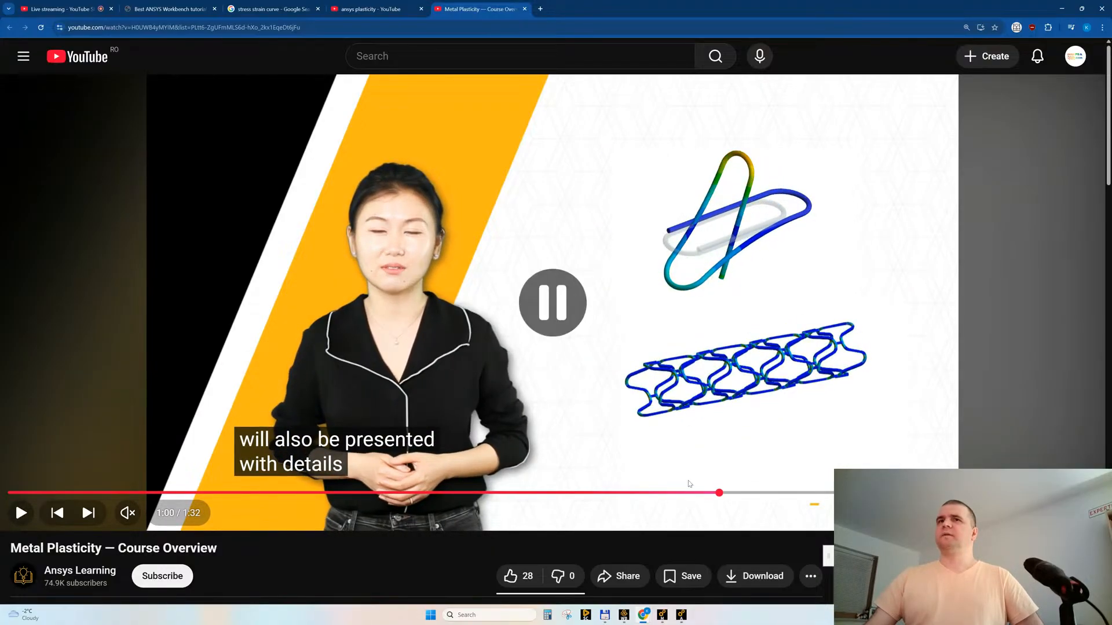
left_click(692, 493)
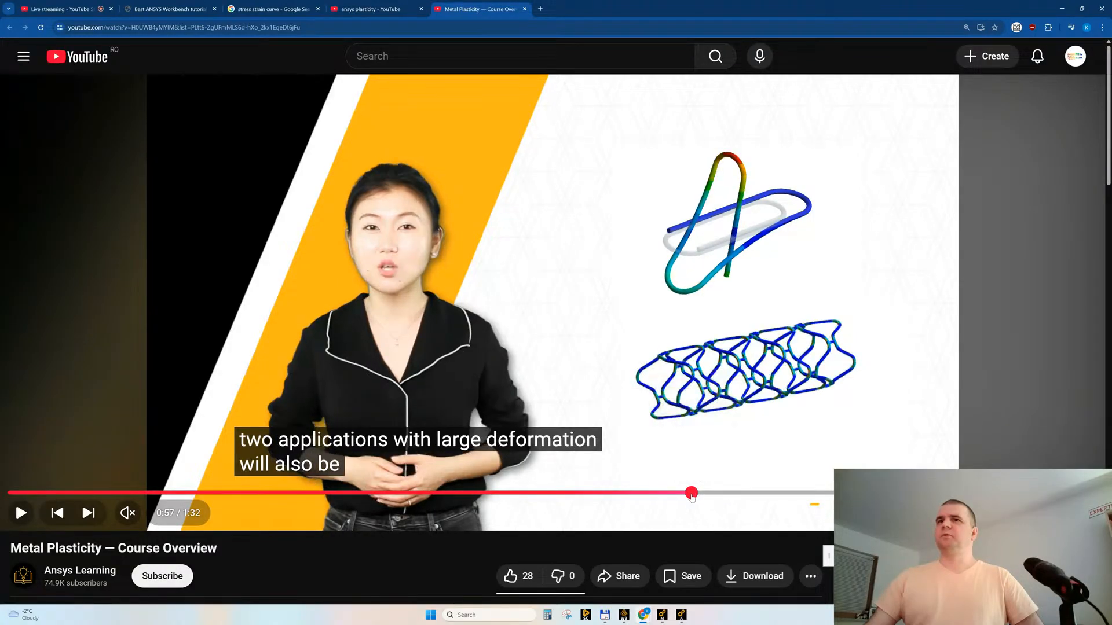
left_click(716, 439)
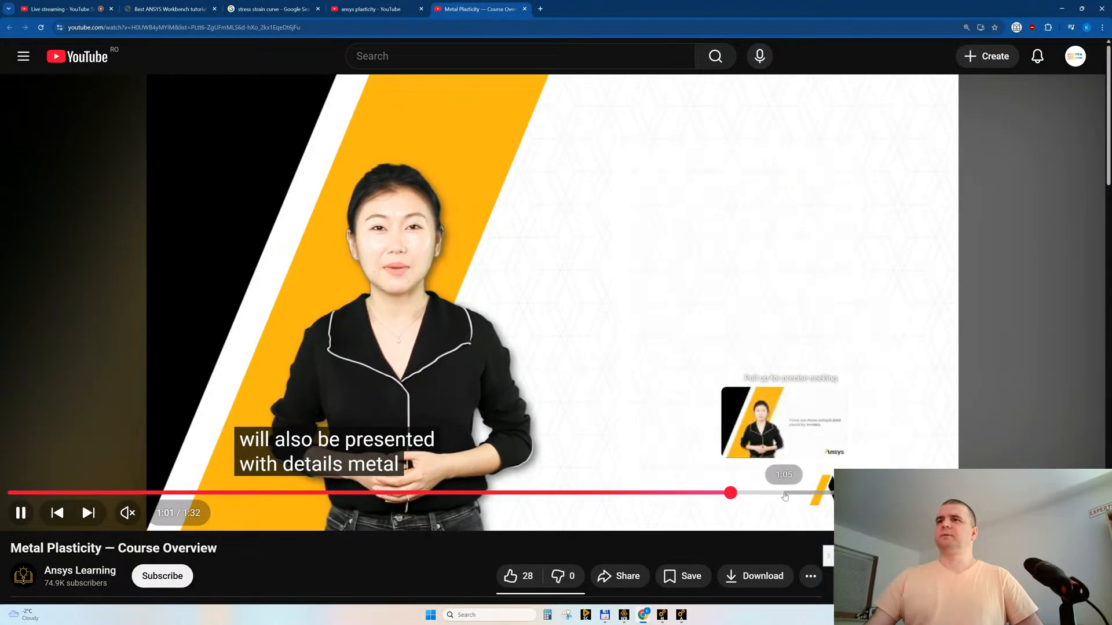
left_click(819, 492)
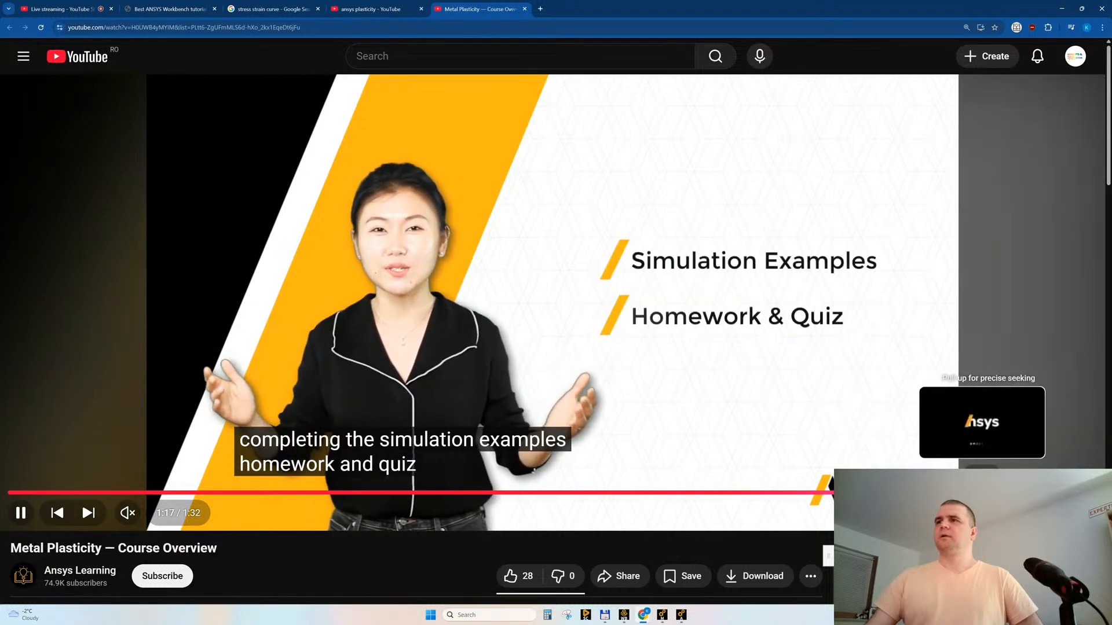
- Open "Intro to Metal Plasticity — Lesson 1" from the course playlist and skip ahead to 0:25
scroll(671, 418, "down", 4)
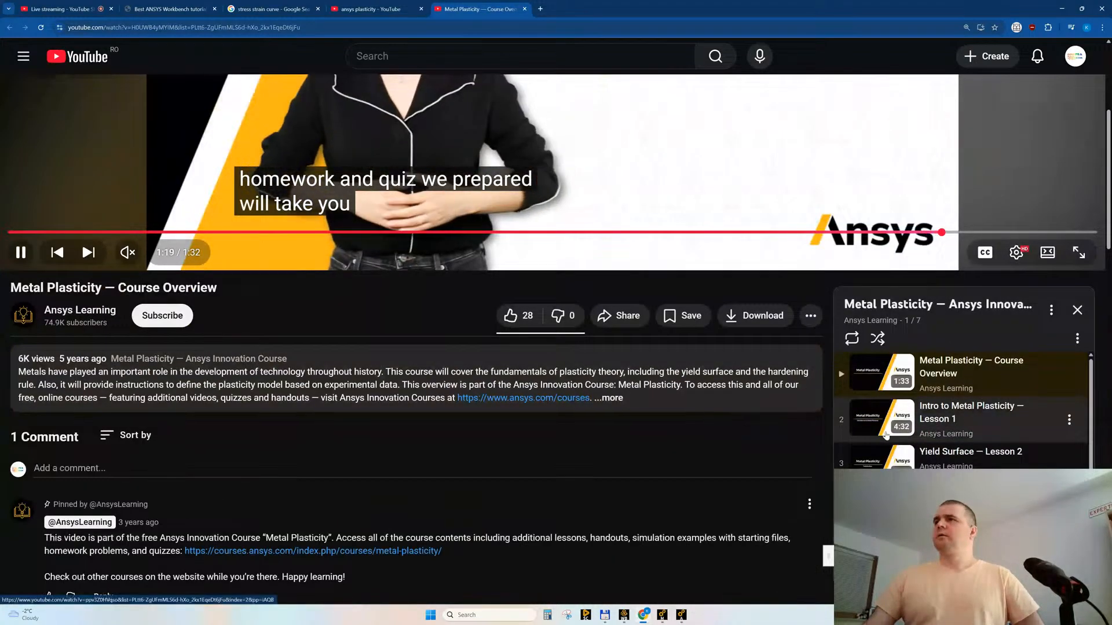
left_click(886, 435)
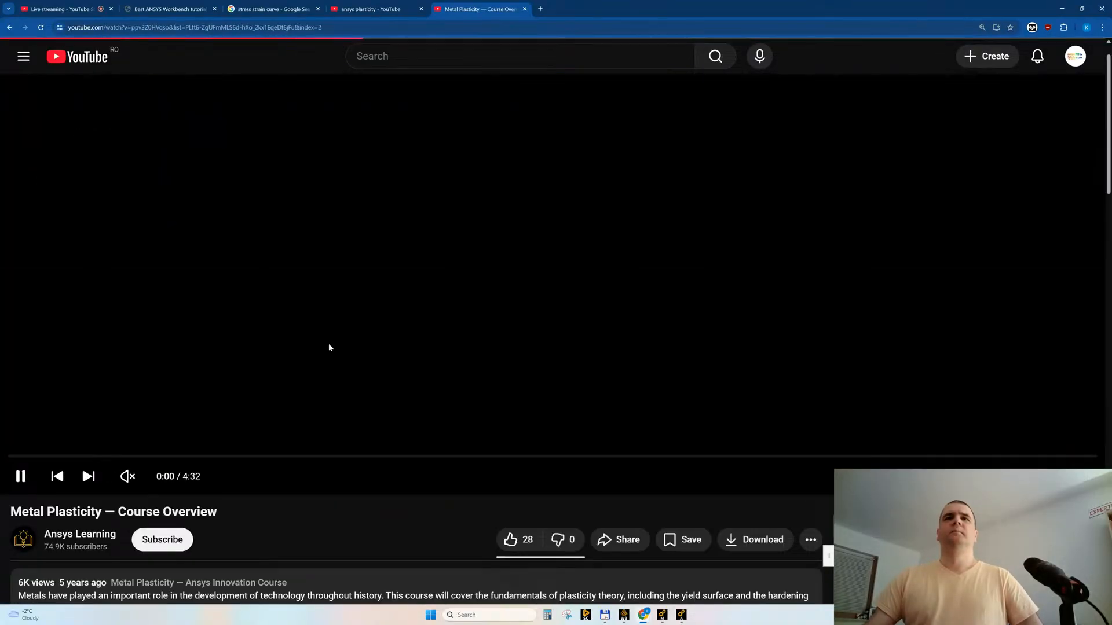
left_click(110, 494)
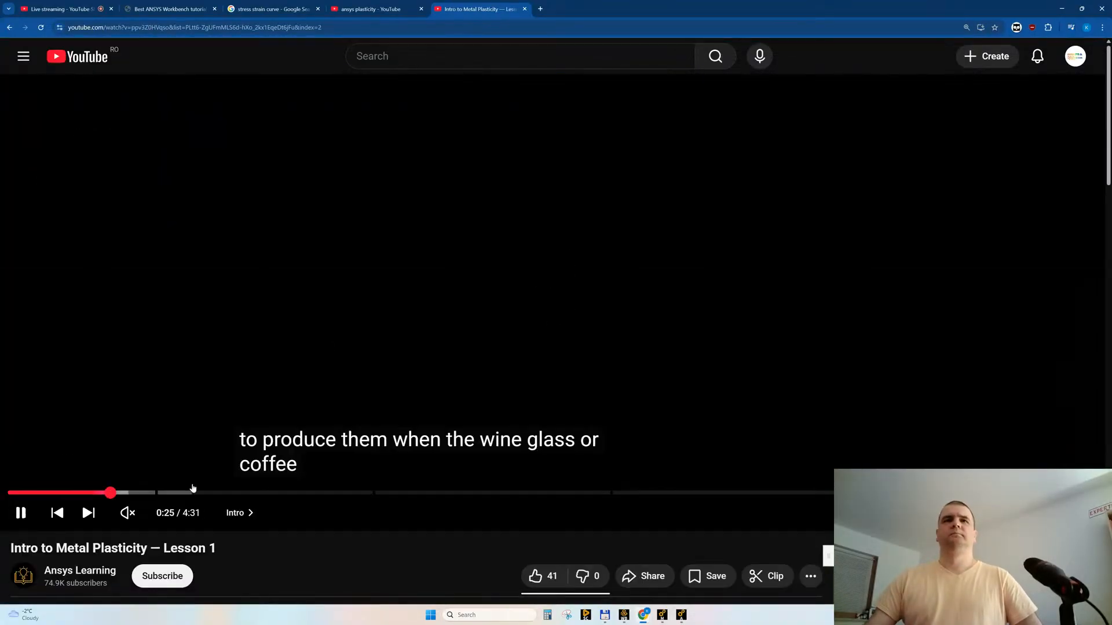
- Skip through Lesson 1 in stages to about 3:57, viewing the ductile, brittle and plasticity sections up to the load-displacement graph
left_click(194, 492)
left_click(292, 493)
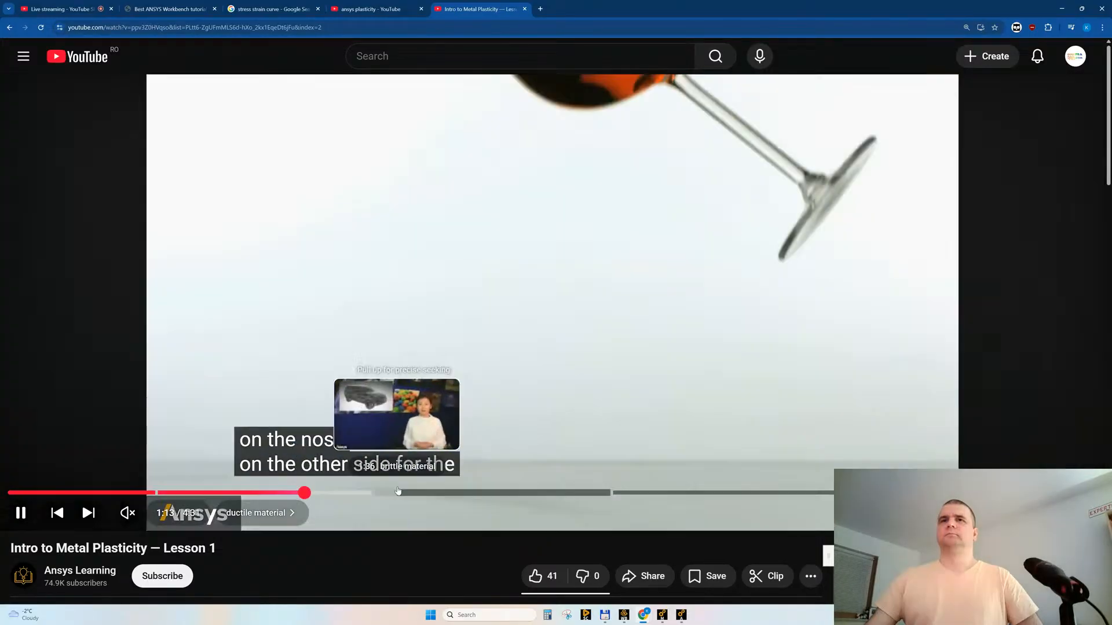
left_click(390, 493)
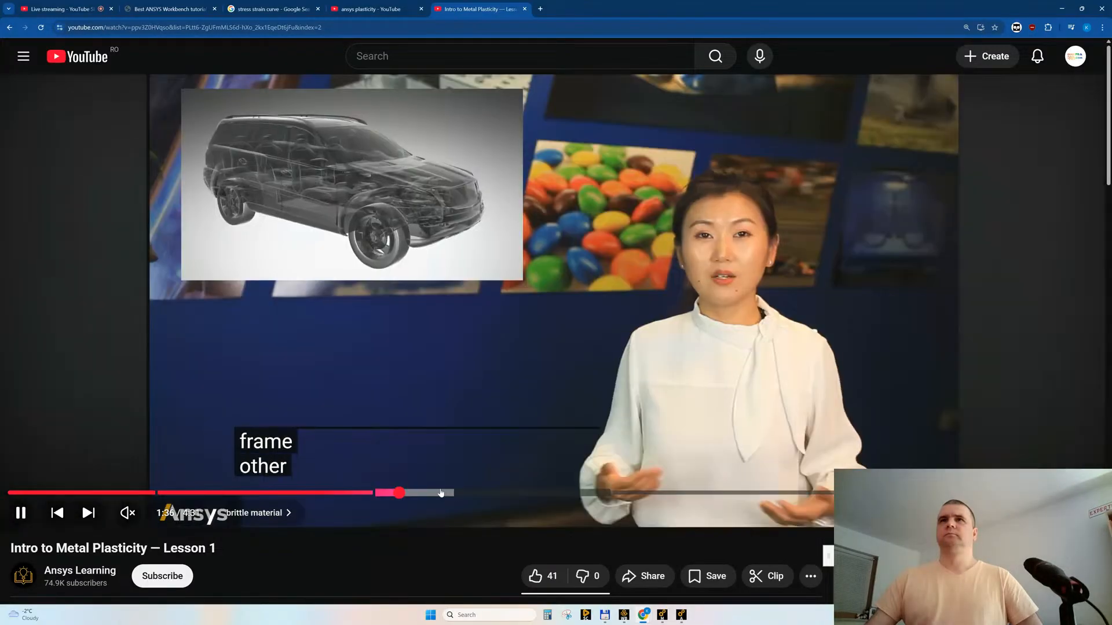
left_click(575, 492)
left_click(756, 492)
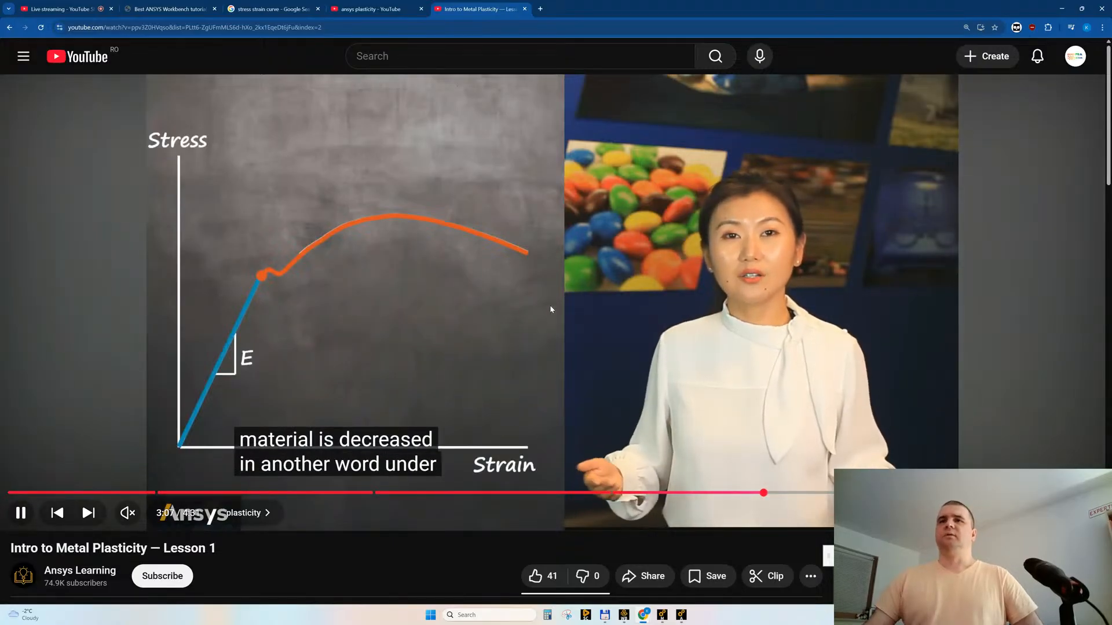
left_click(857, 493)
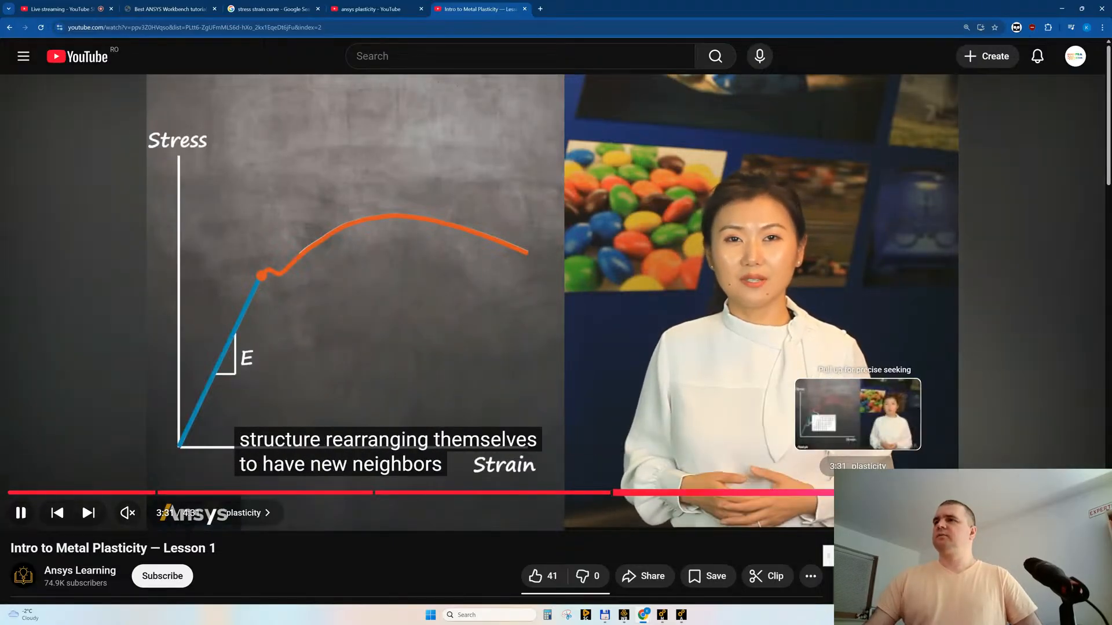
left_click(965, 493)
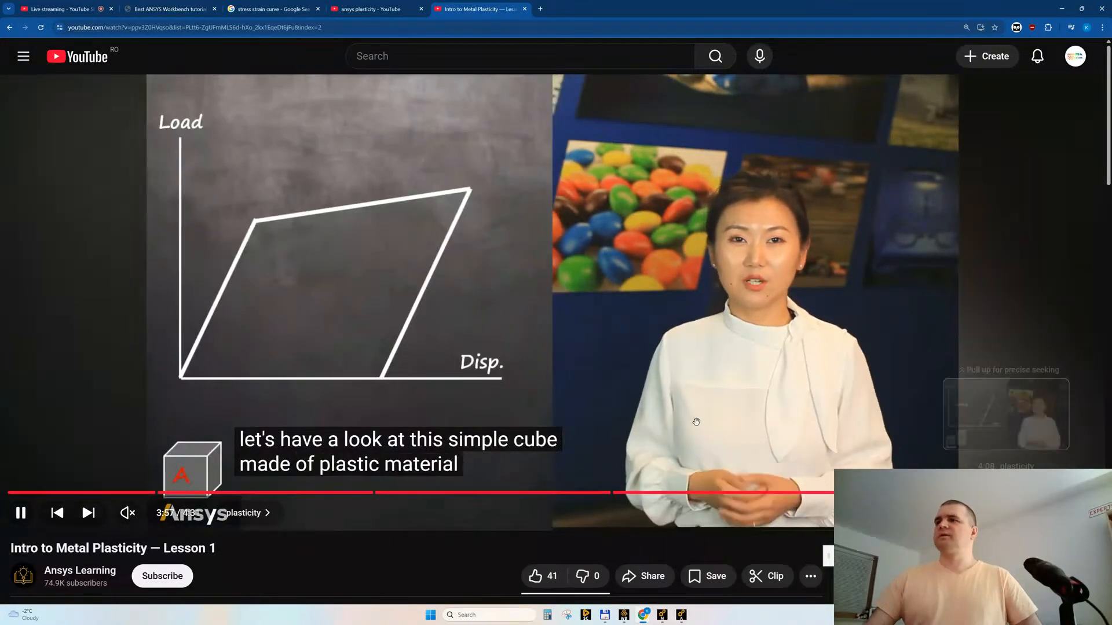
- Open "Yield Surface — Lesson 2" and skip through the testing lab, plasticity, yield criteria and von Mises sections to about 5:24
scroll(696, 421, "down", 5)
left_click(88, 252)
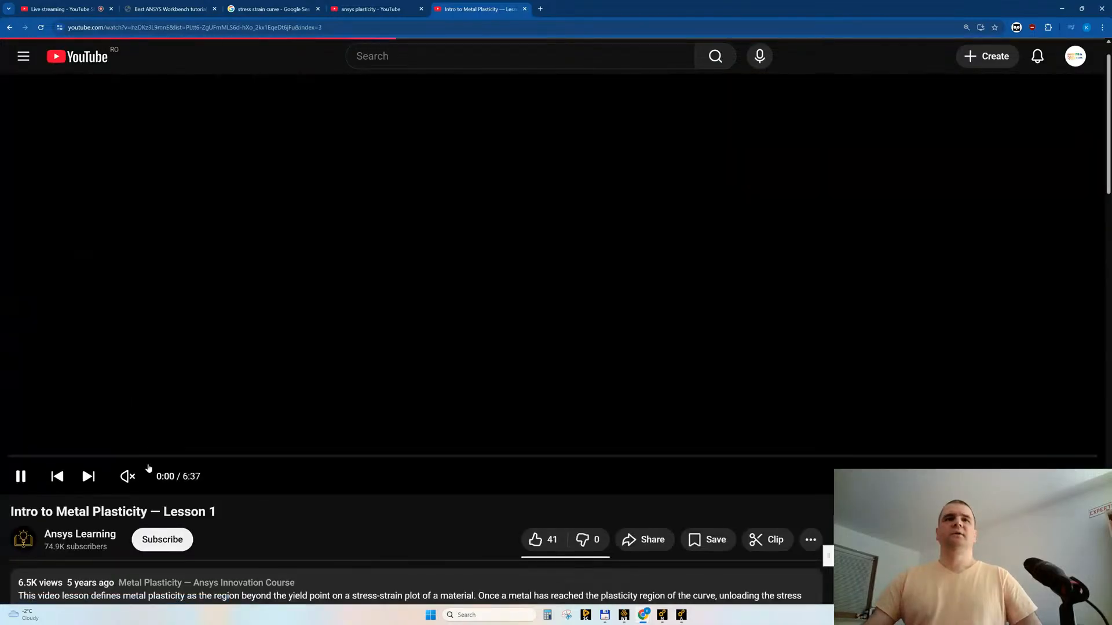
left_click(92, 491)
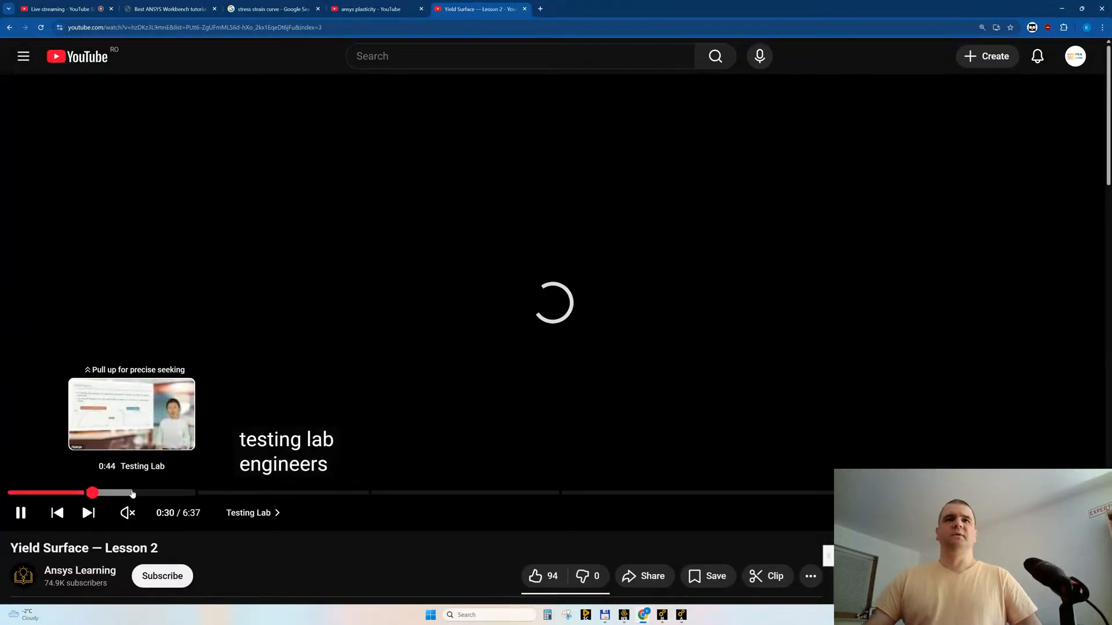
left_click(181, 493)
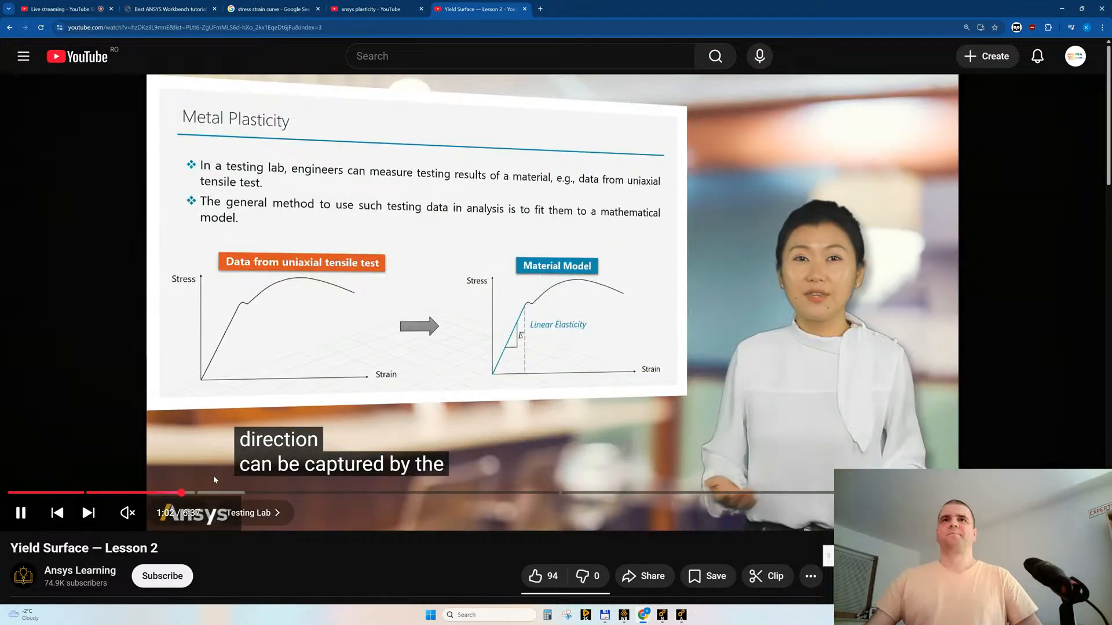
left_click(270, 493)
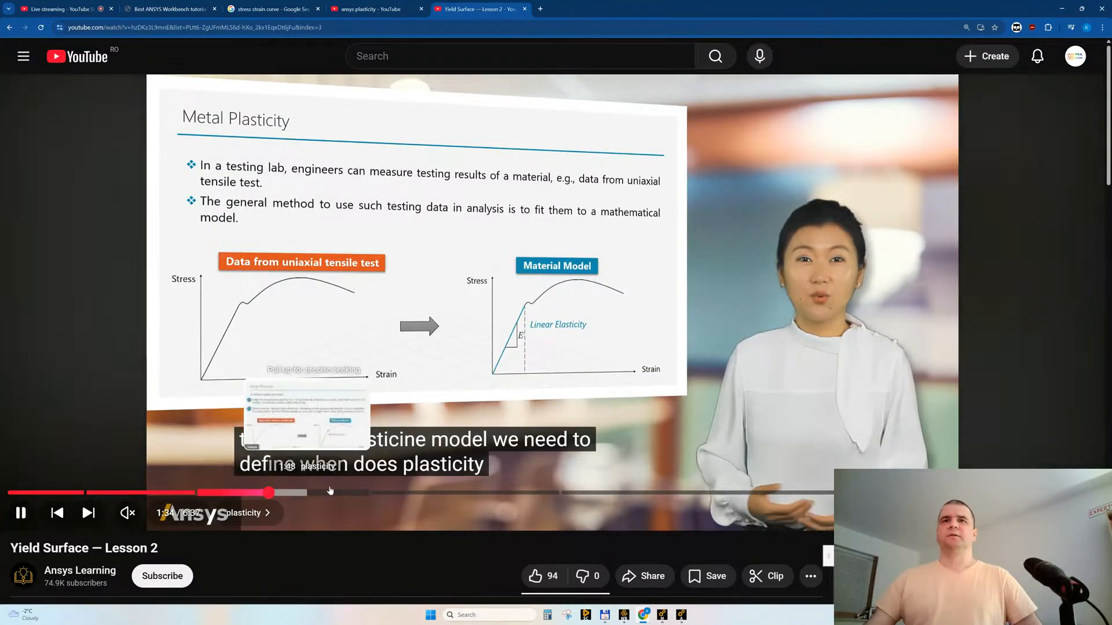
left_click(399, 493)
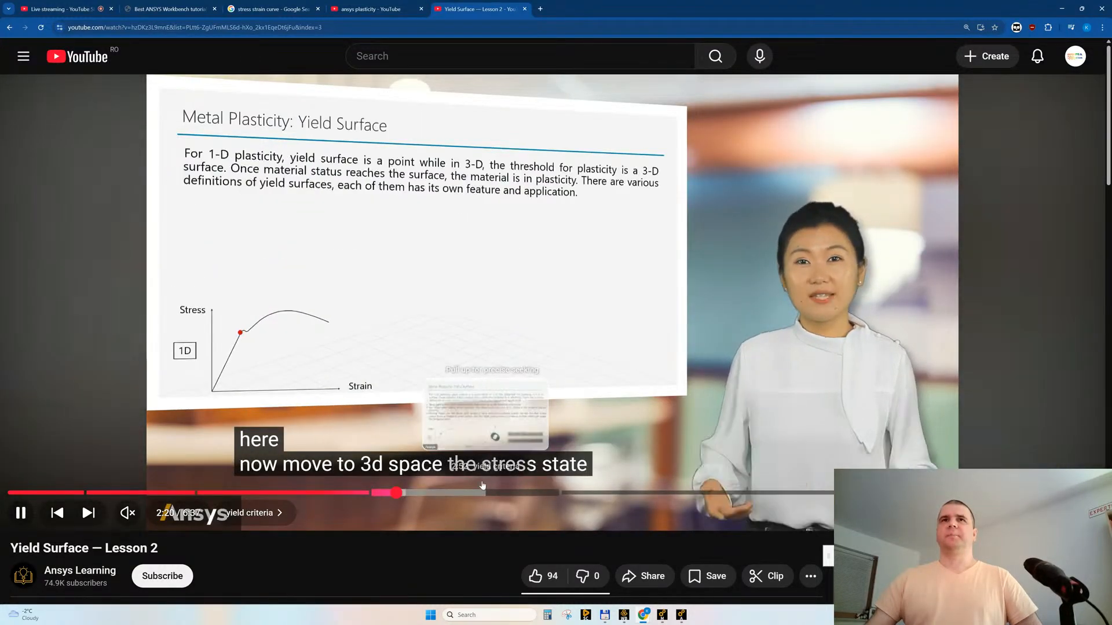
left_click(519, 493)
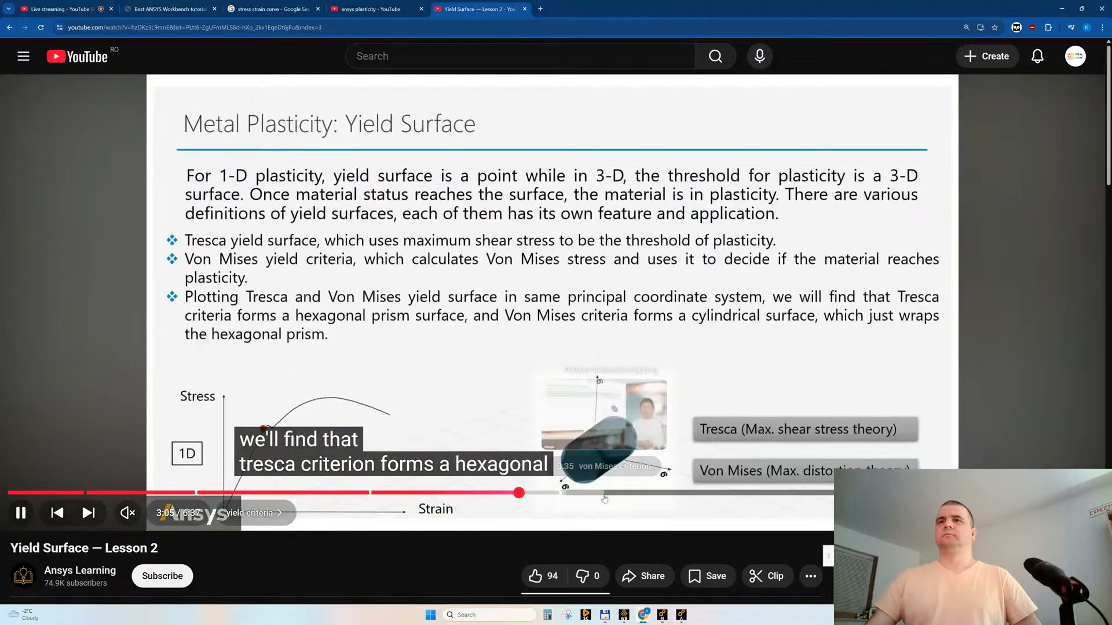
left_click(741, 493)
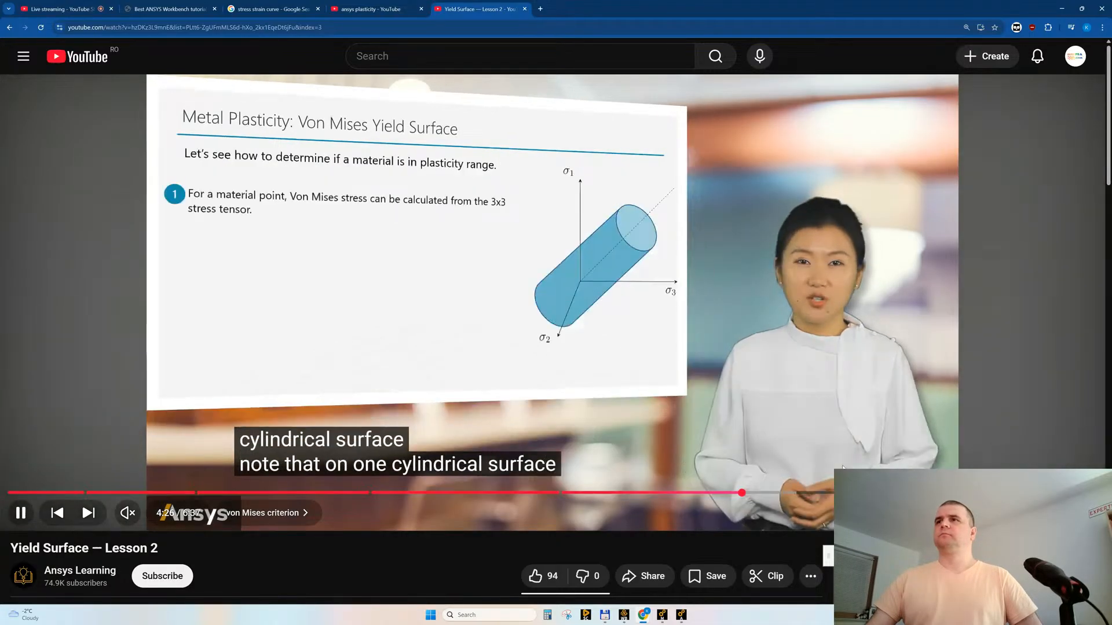
left_click(900, 493)
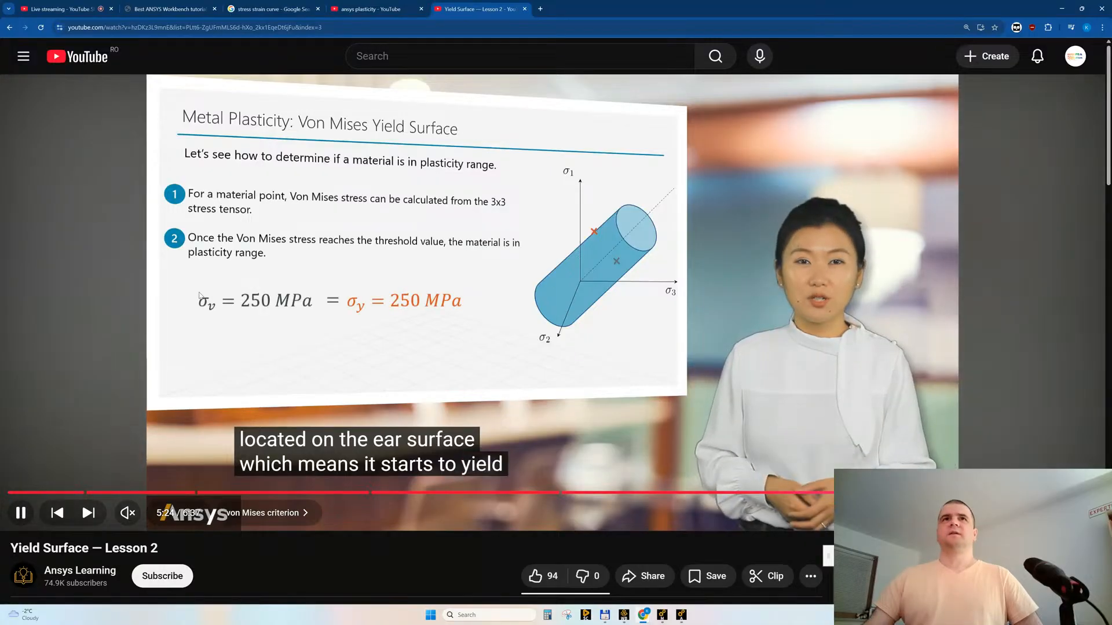
- Open "Hardening of Plasticity — Lesson 3" and skip through perfect plasticity and isotropic and kinematic hardening to about 5:23
scroll(240, 366, "down", 5)
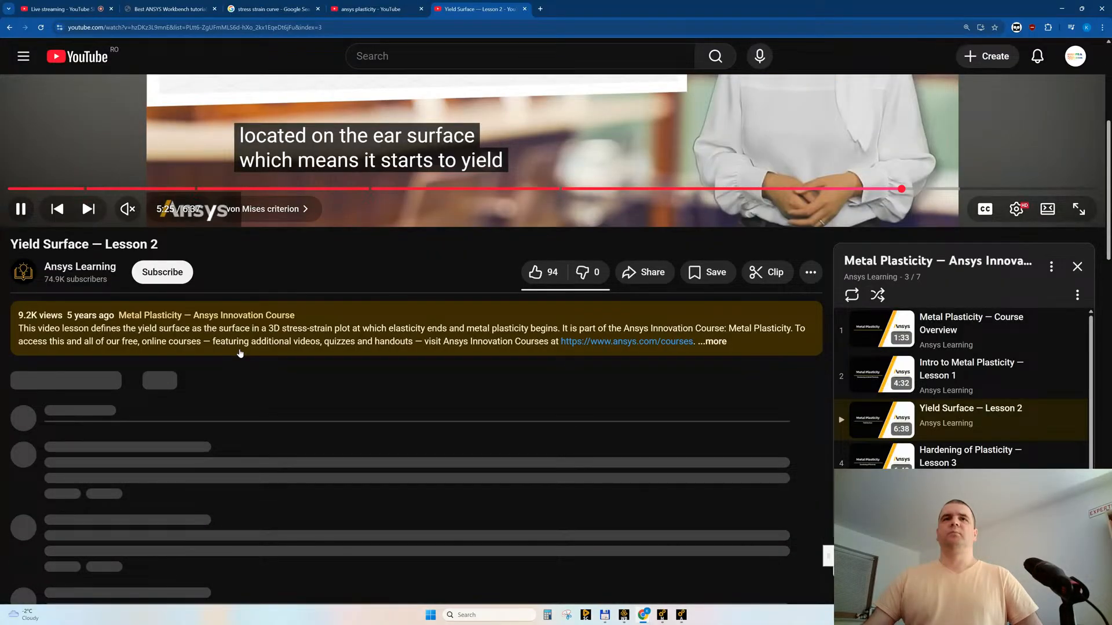
scroll(240, 353, "up", 5)
key("shift+n")
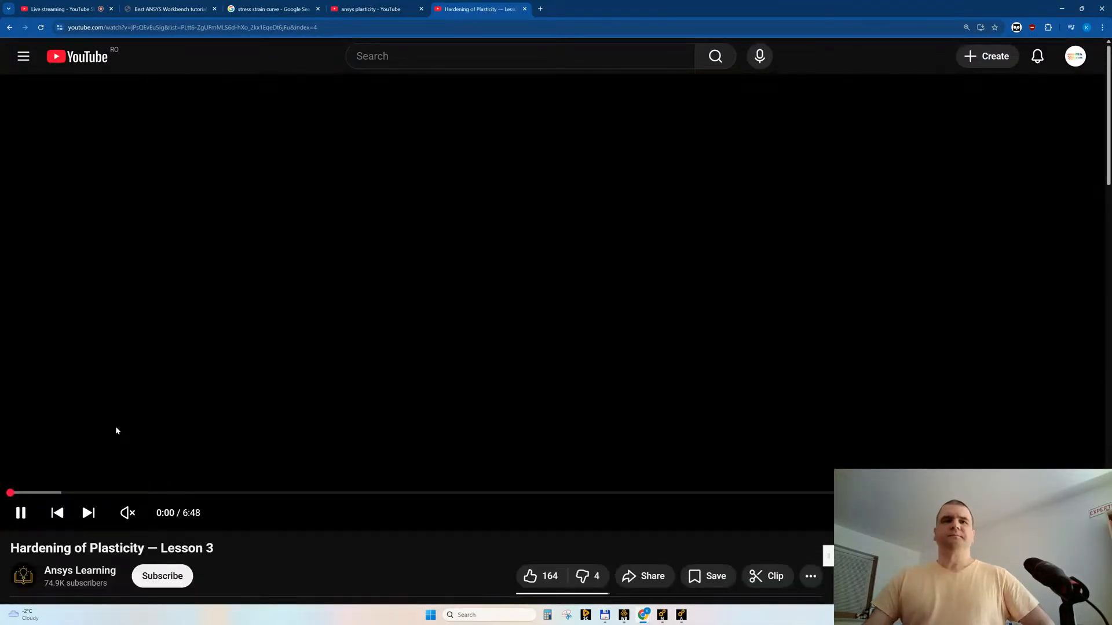
left_click(79, 492)
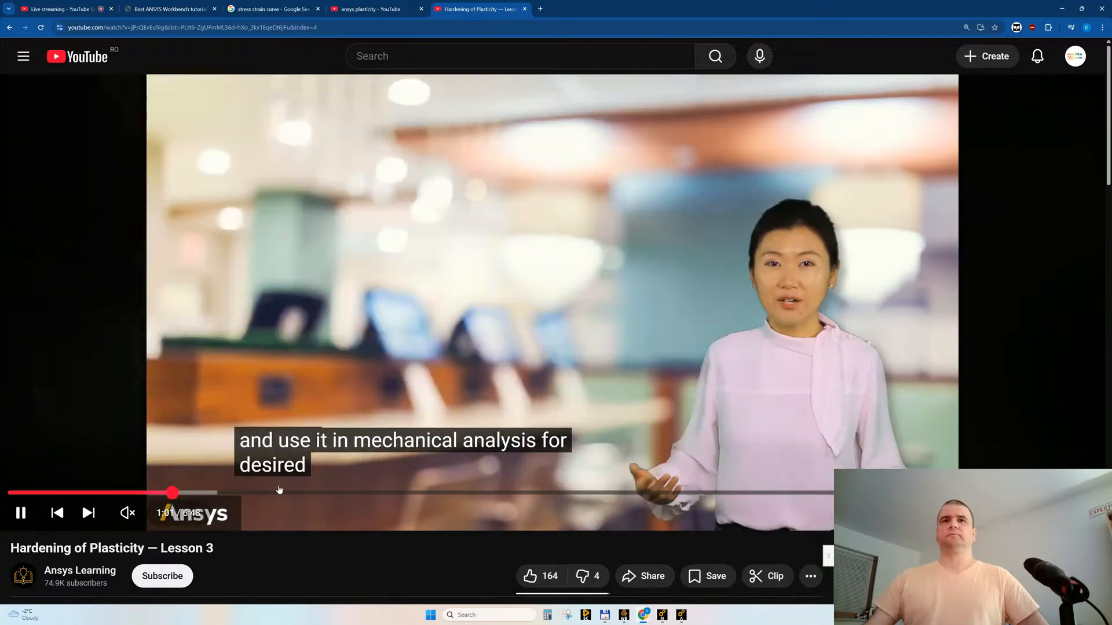
left_click(277, 492)
left_click(259, 493)
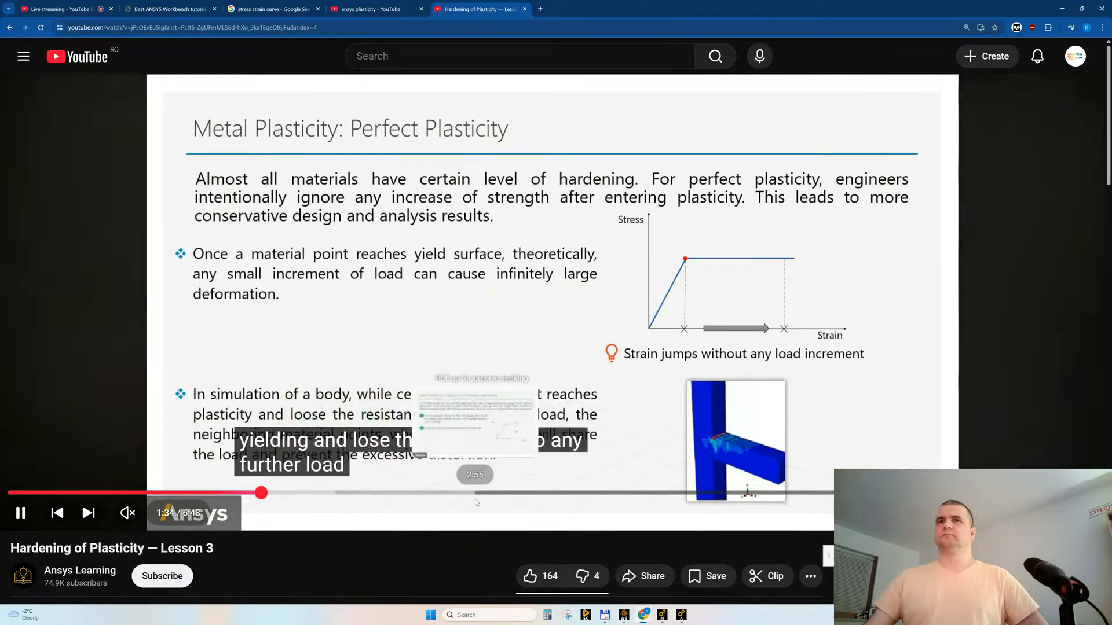
left_click(447, 493)
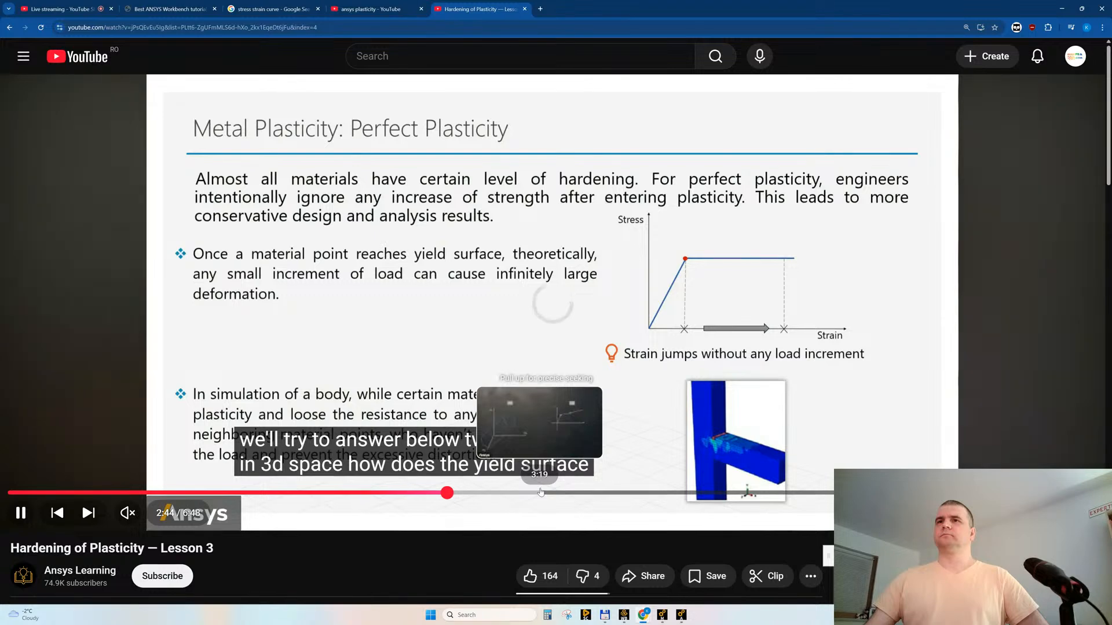
left_click(633, 493)
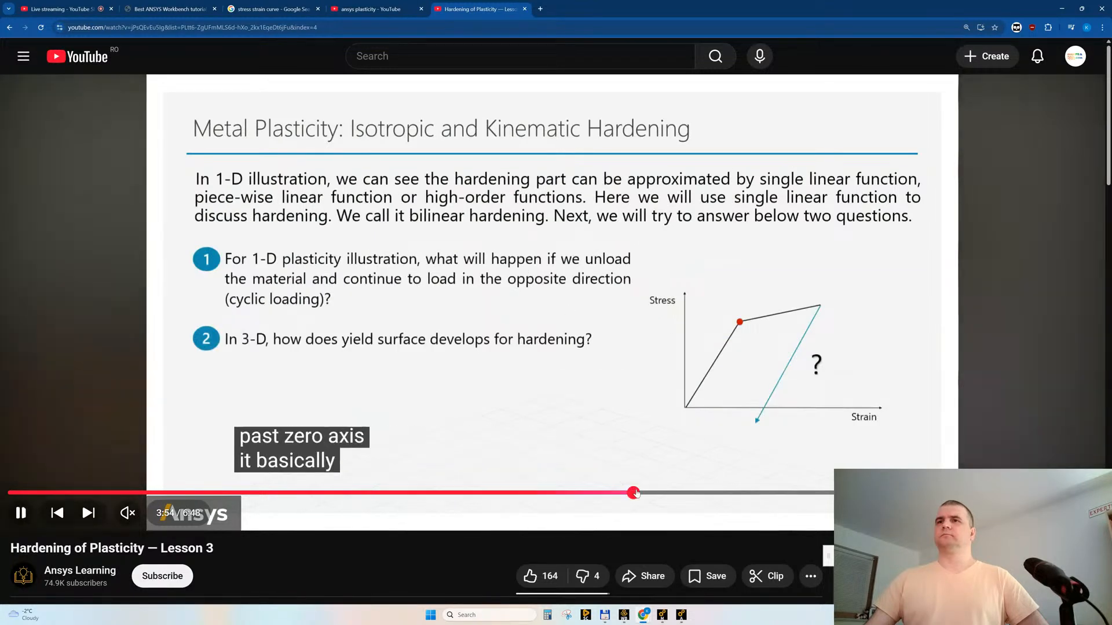
left_click(739, 493)
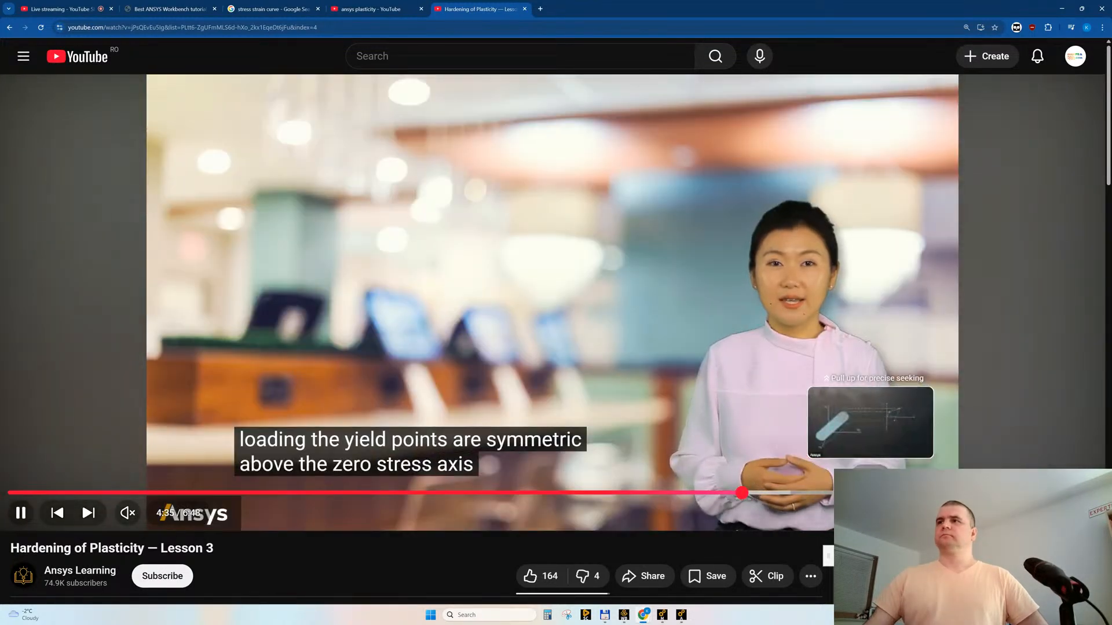
left_click(872, 493)
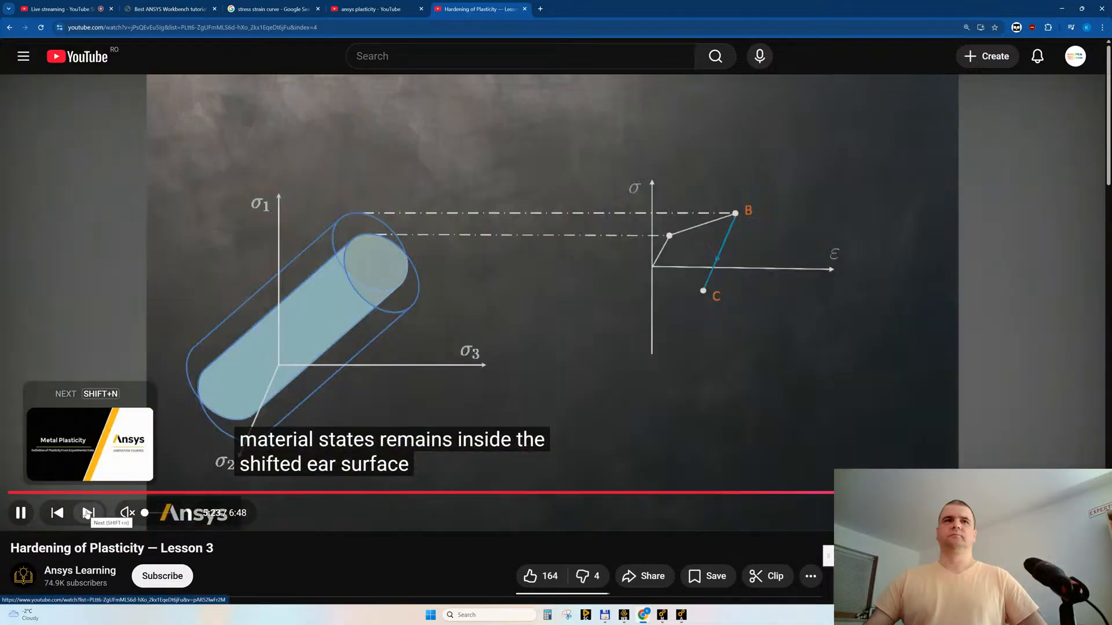
- Open "Definition of Plasticity — Lesson 4", skip ahead to the hardening modulus graphs, pause near 1:54, and resume playback
left_click(87, 513)
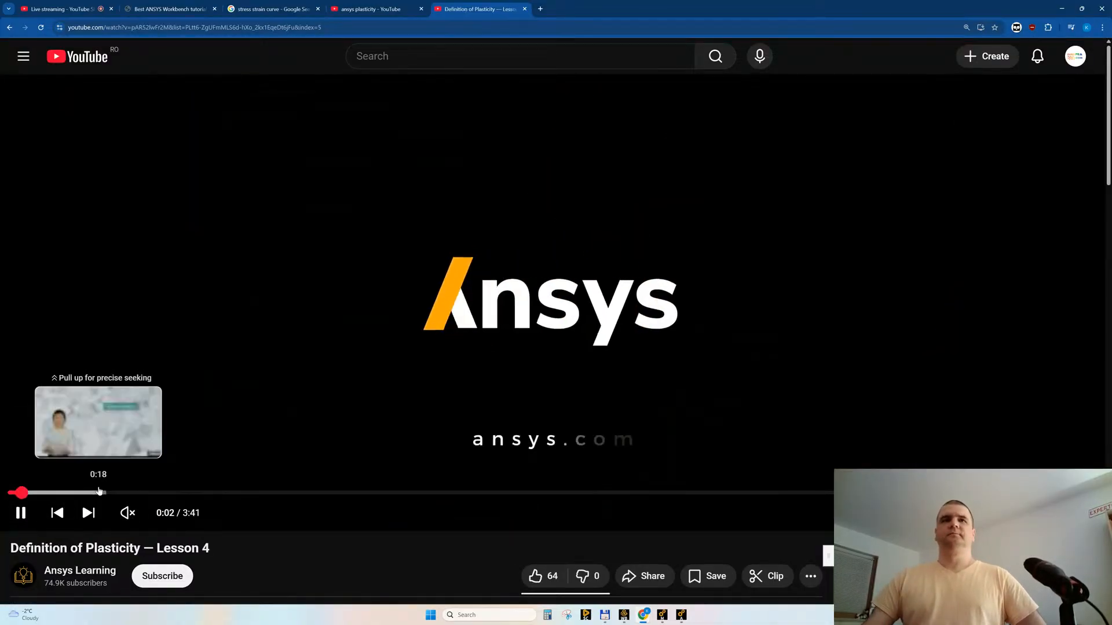
left_click(99, 491)
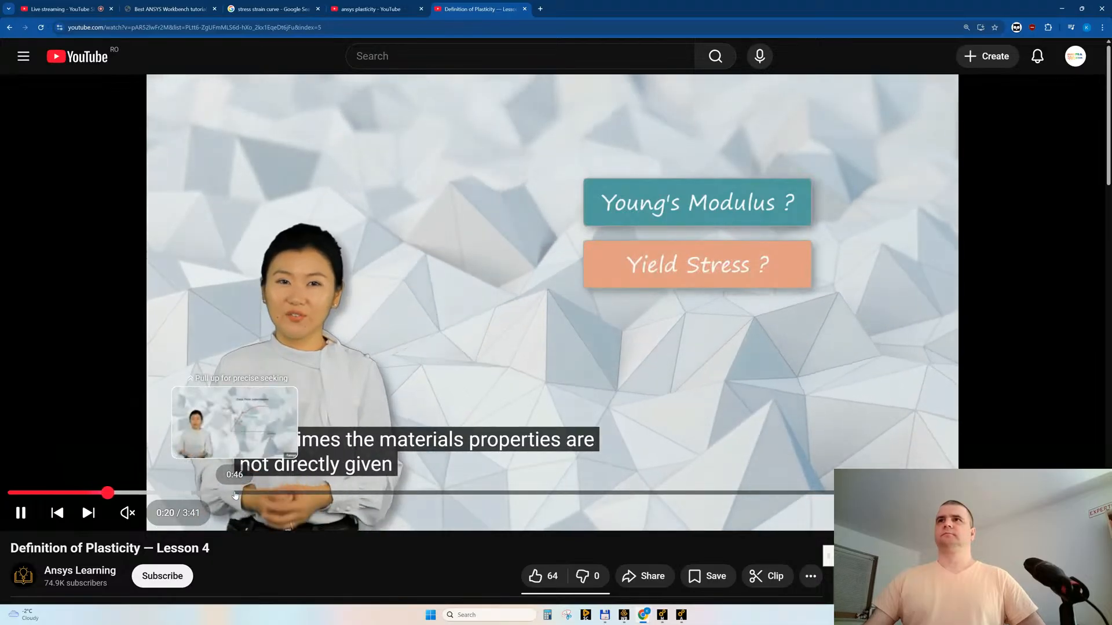
left_click(236, 493)
left_click(331, 493)
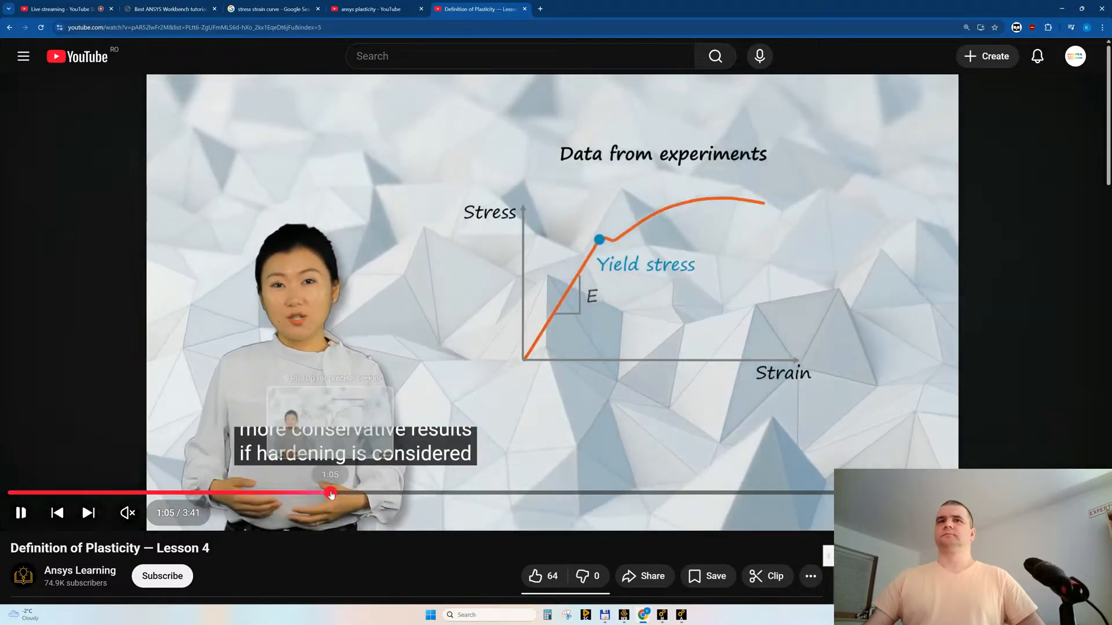
left_click(443, 492)
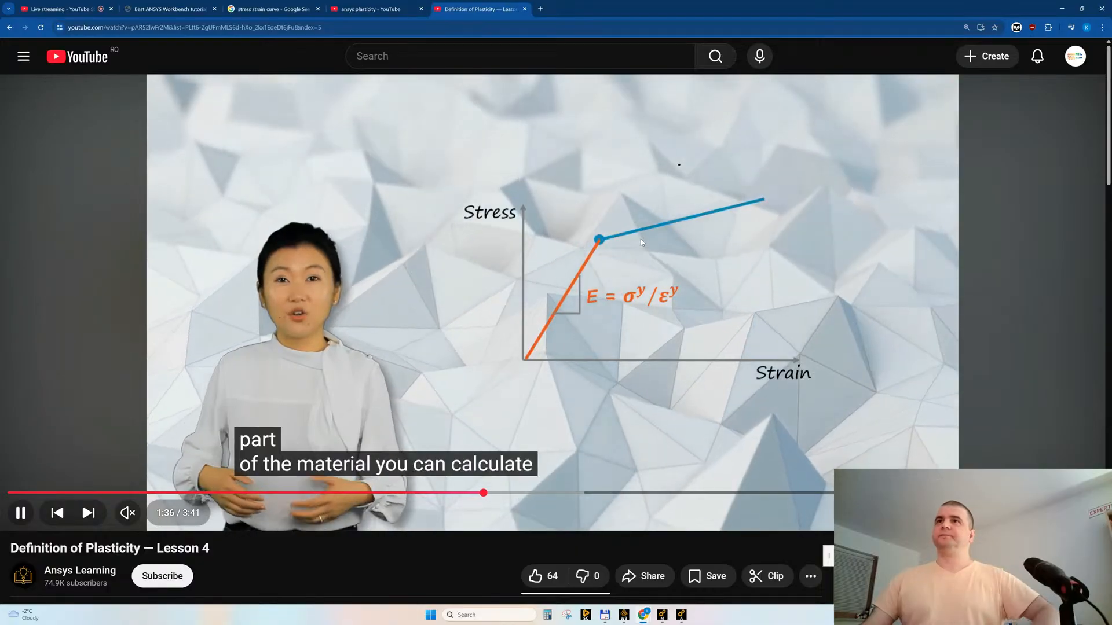
left_click(547, 493)
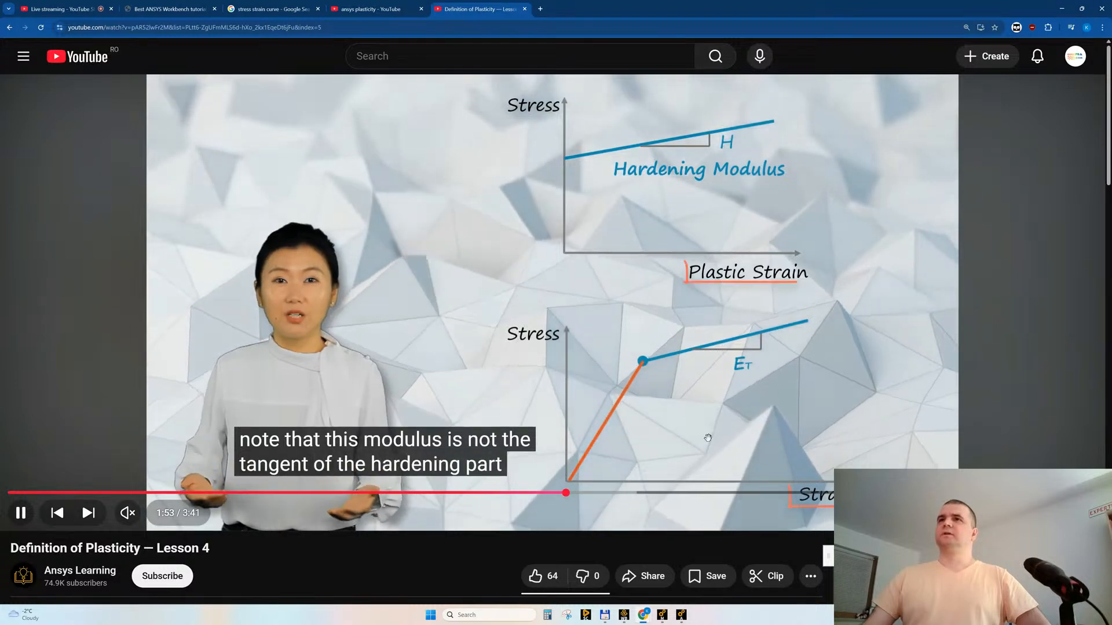
left_click(653, 290)
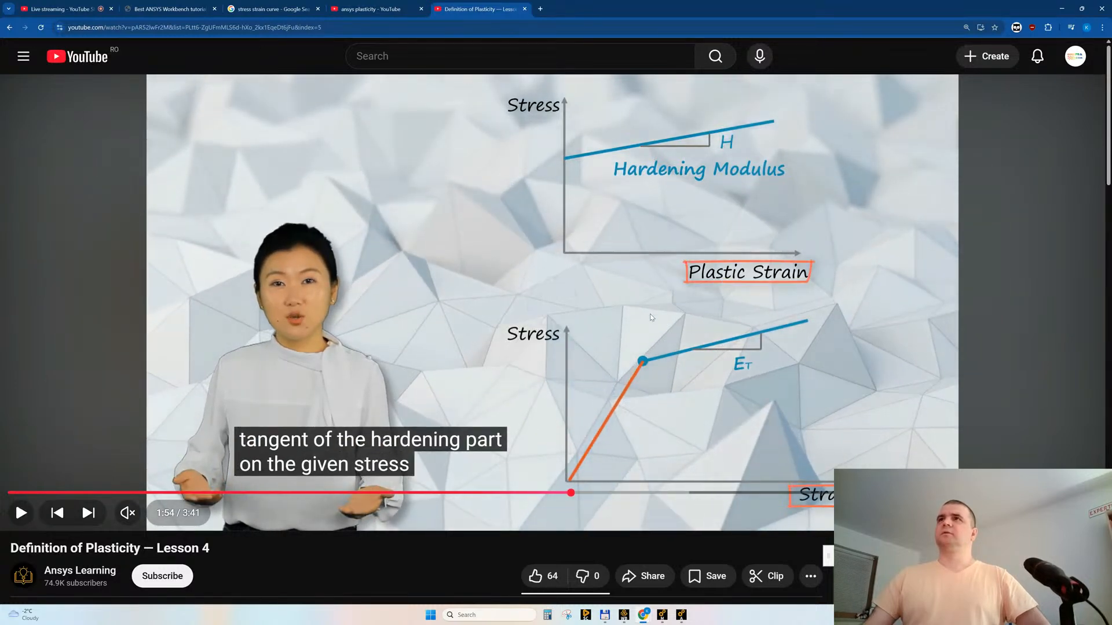
left_click(603, 341)
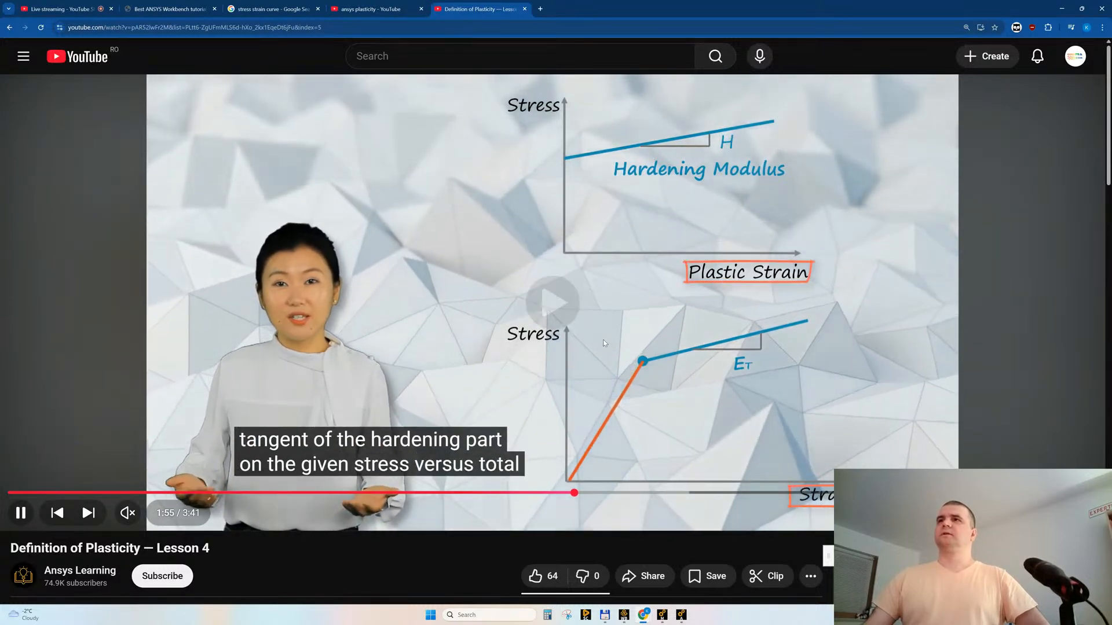